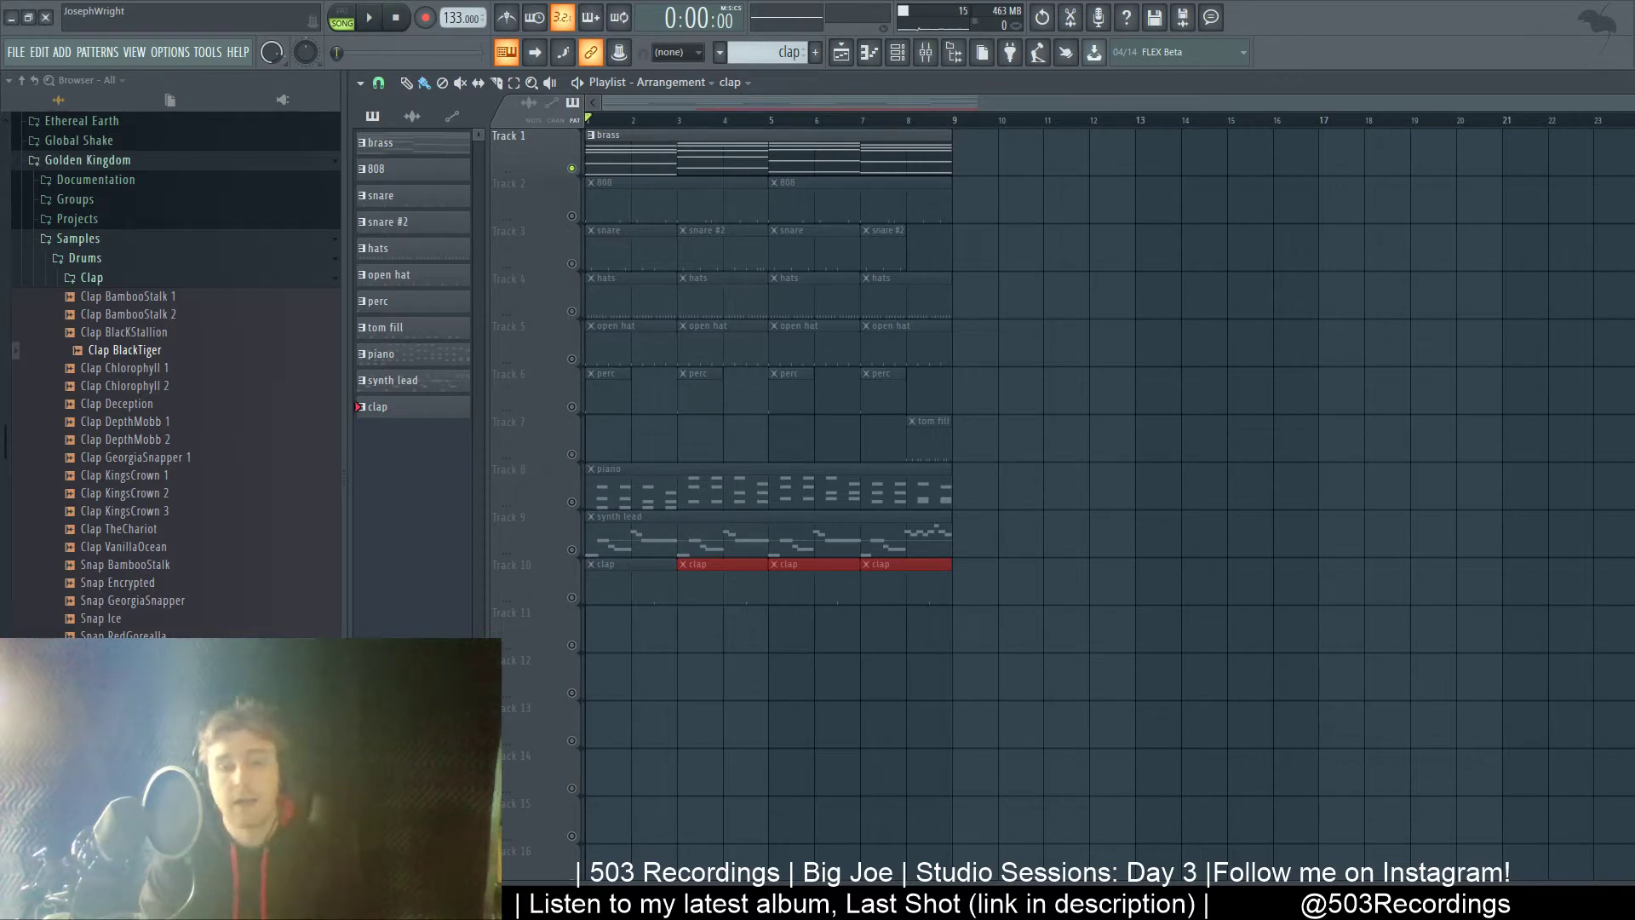
pyautogui.press('F9')
pyautogui.press('F9')
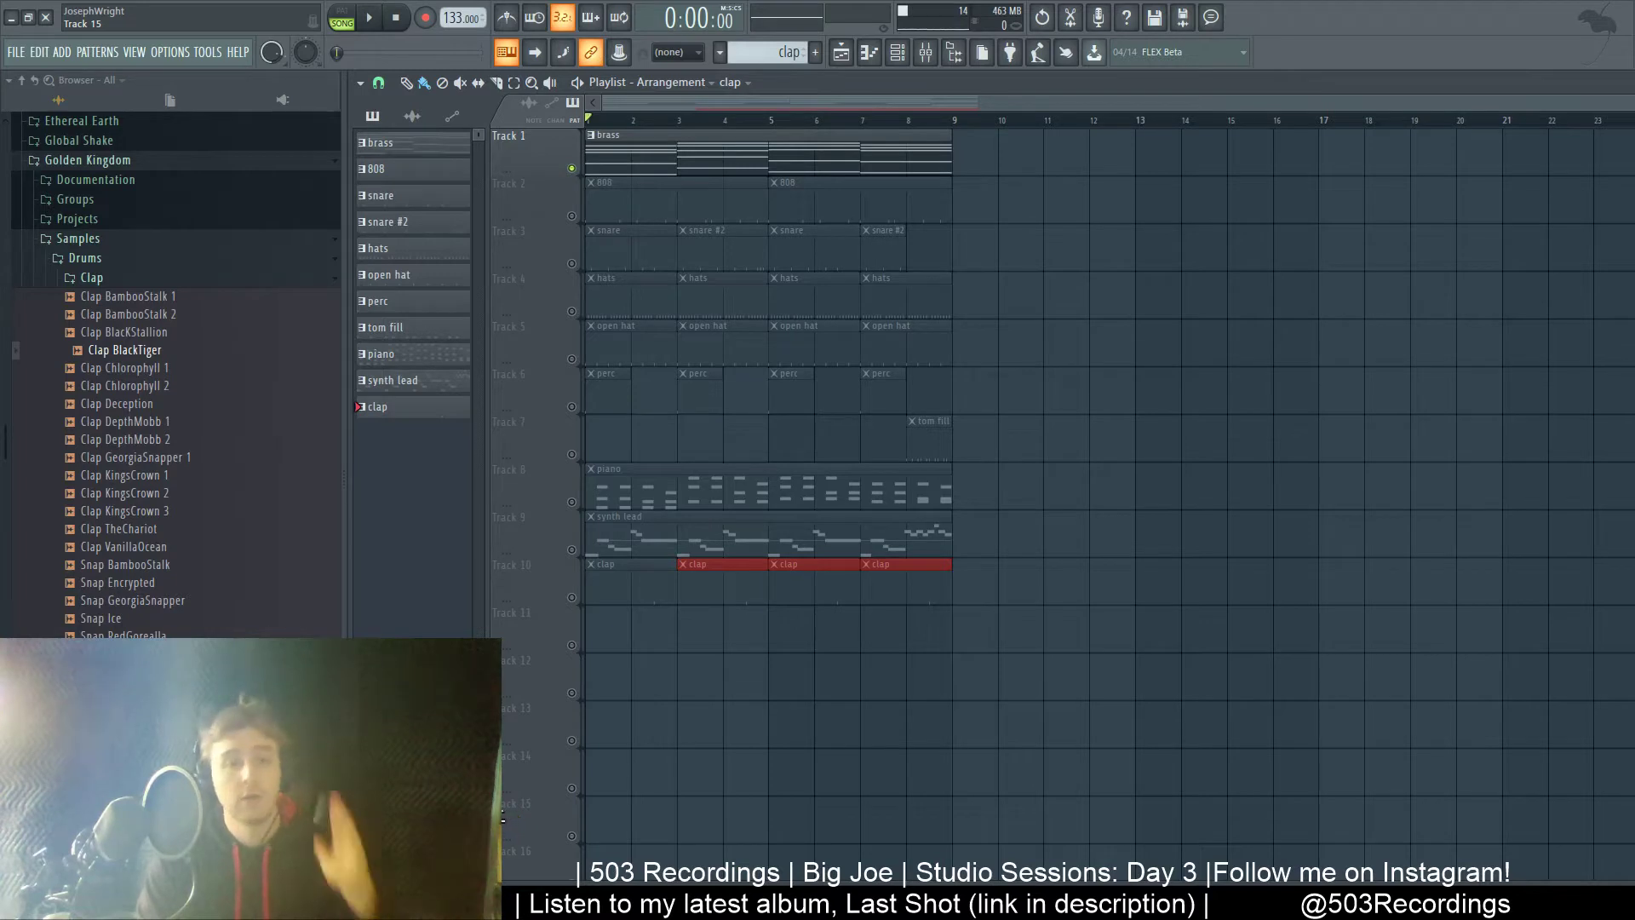
# - View the brass channel's Massive Strong Chords instrument from the channel rack, close it and return to the playlist
pyautogui.press('F6')
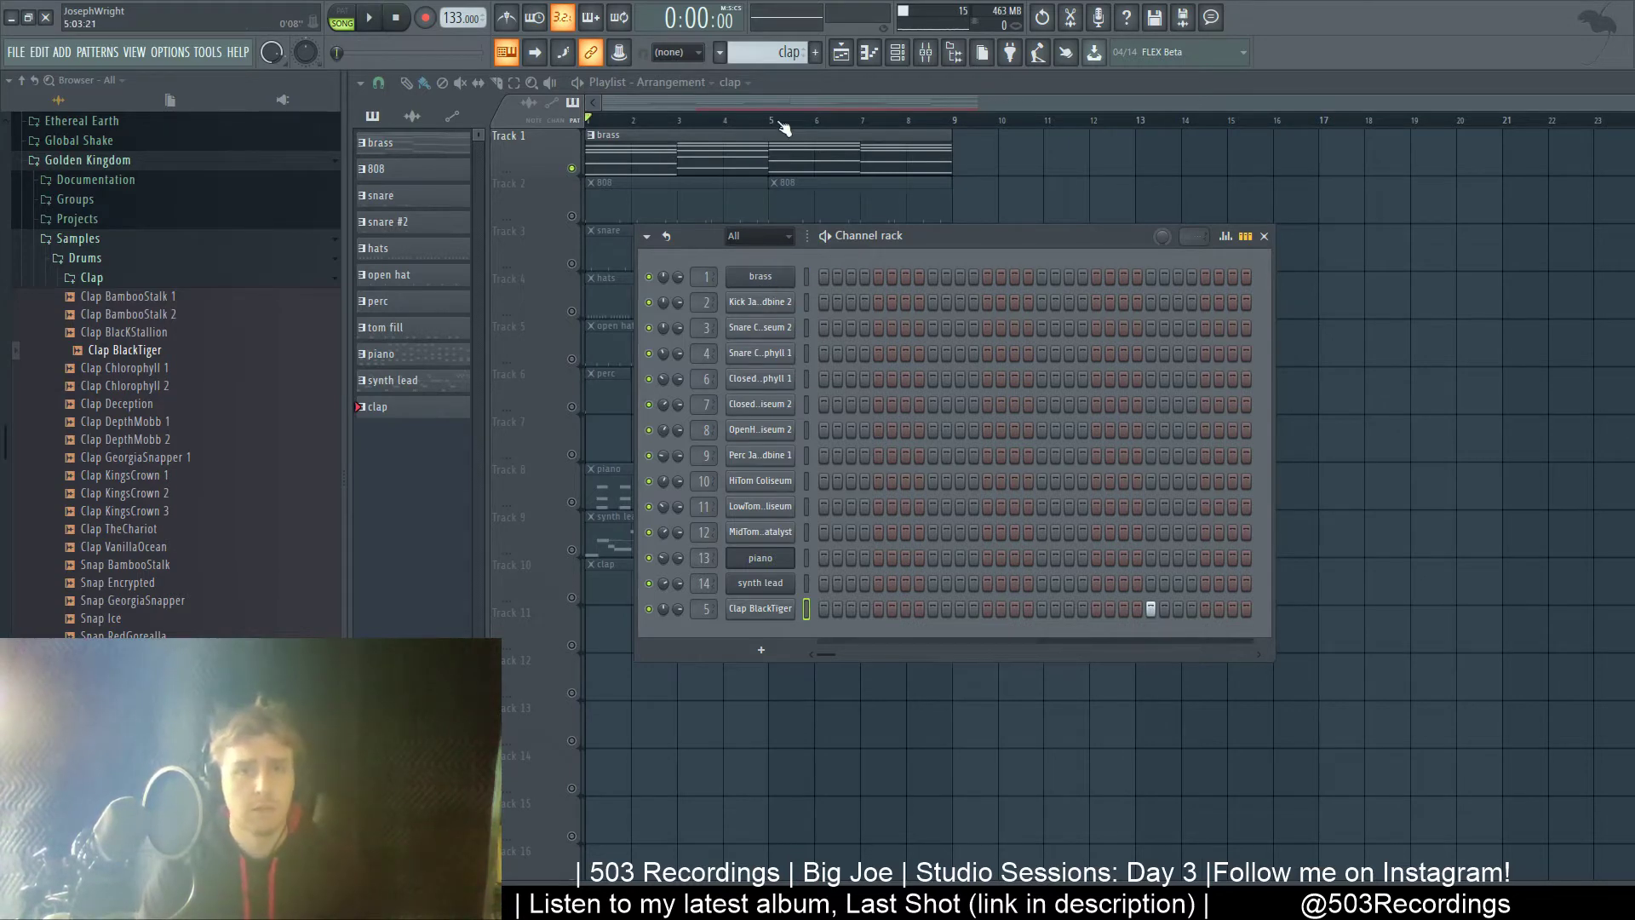
pyautogui.press('F6')
pyautogui.press('F6')
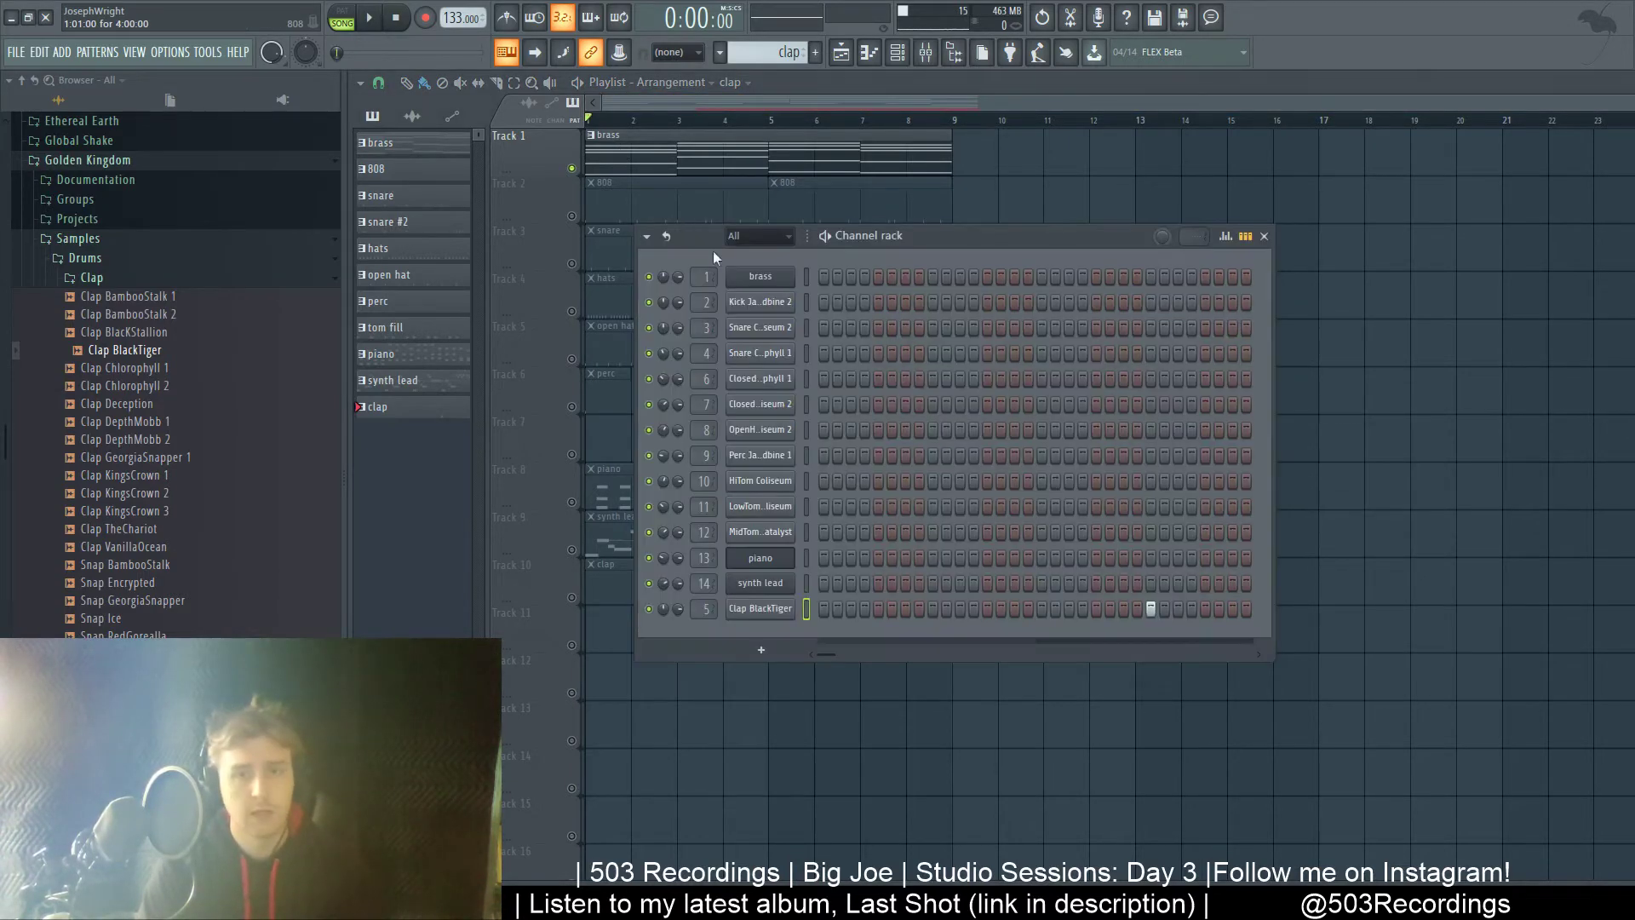
pyautogui.click(748, 288)
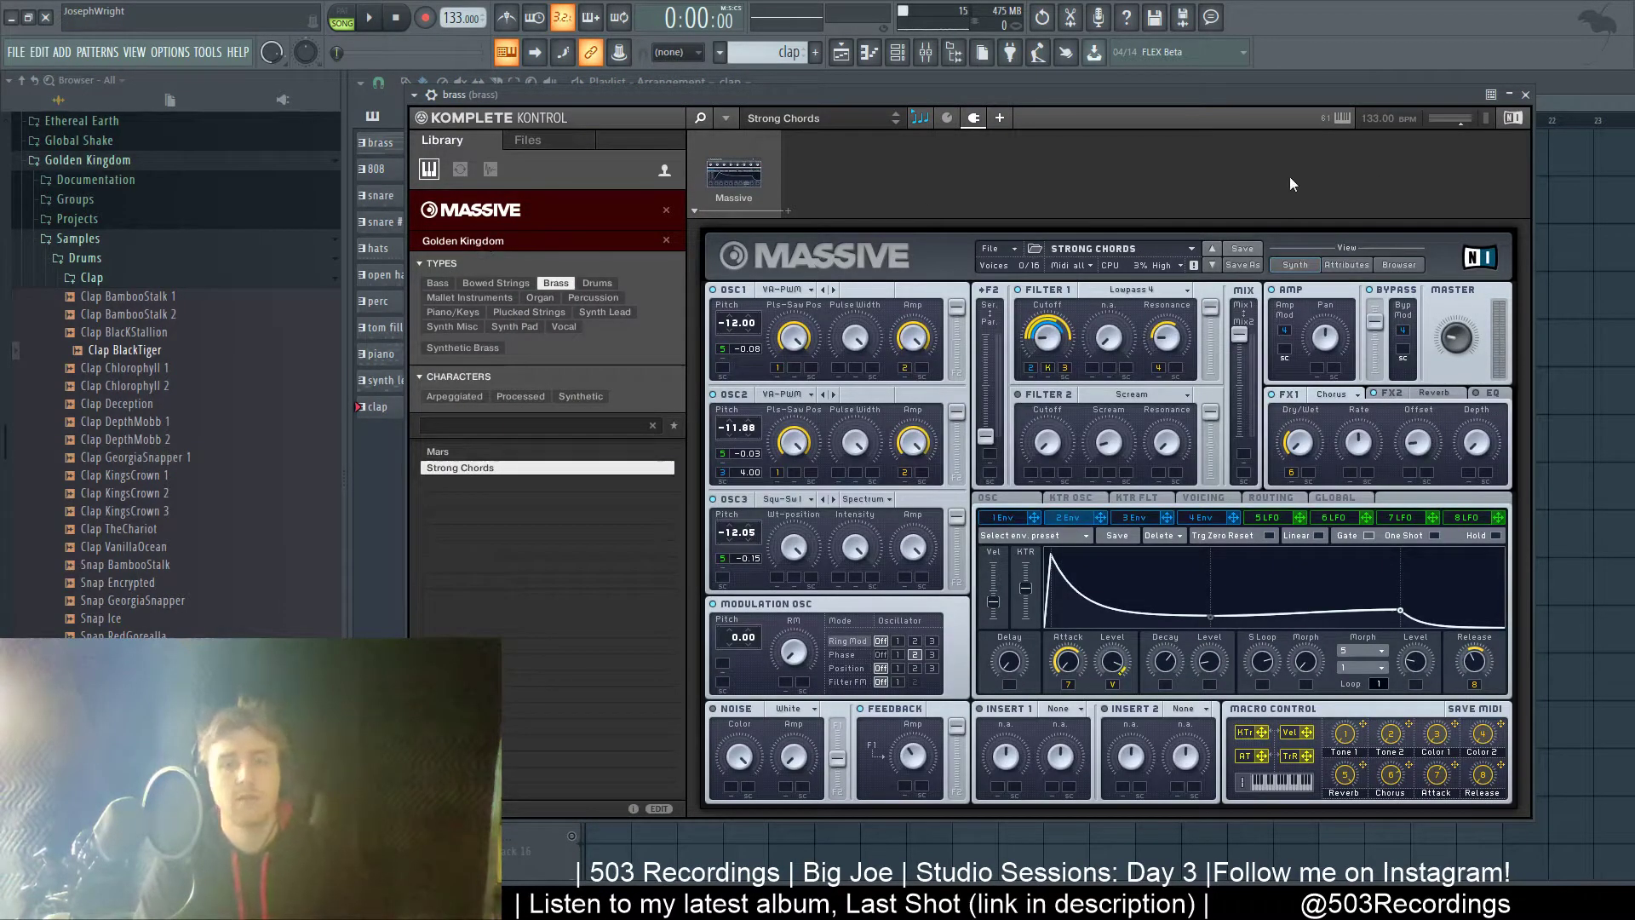
pyautogui.click(1528, 95)
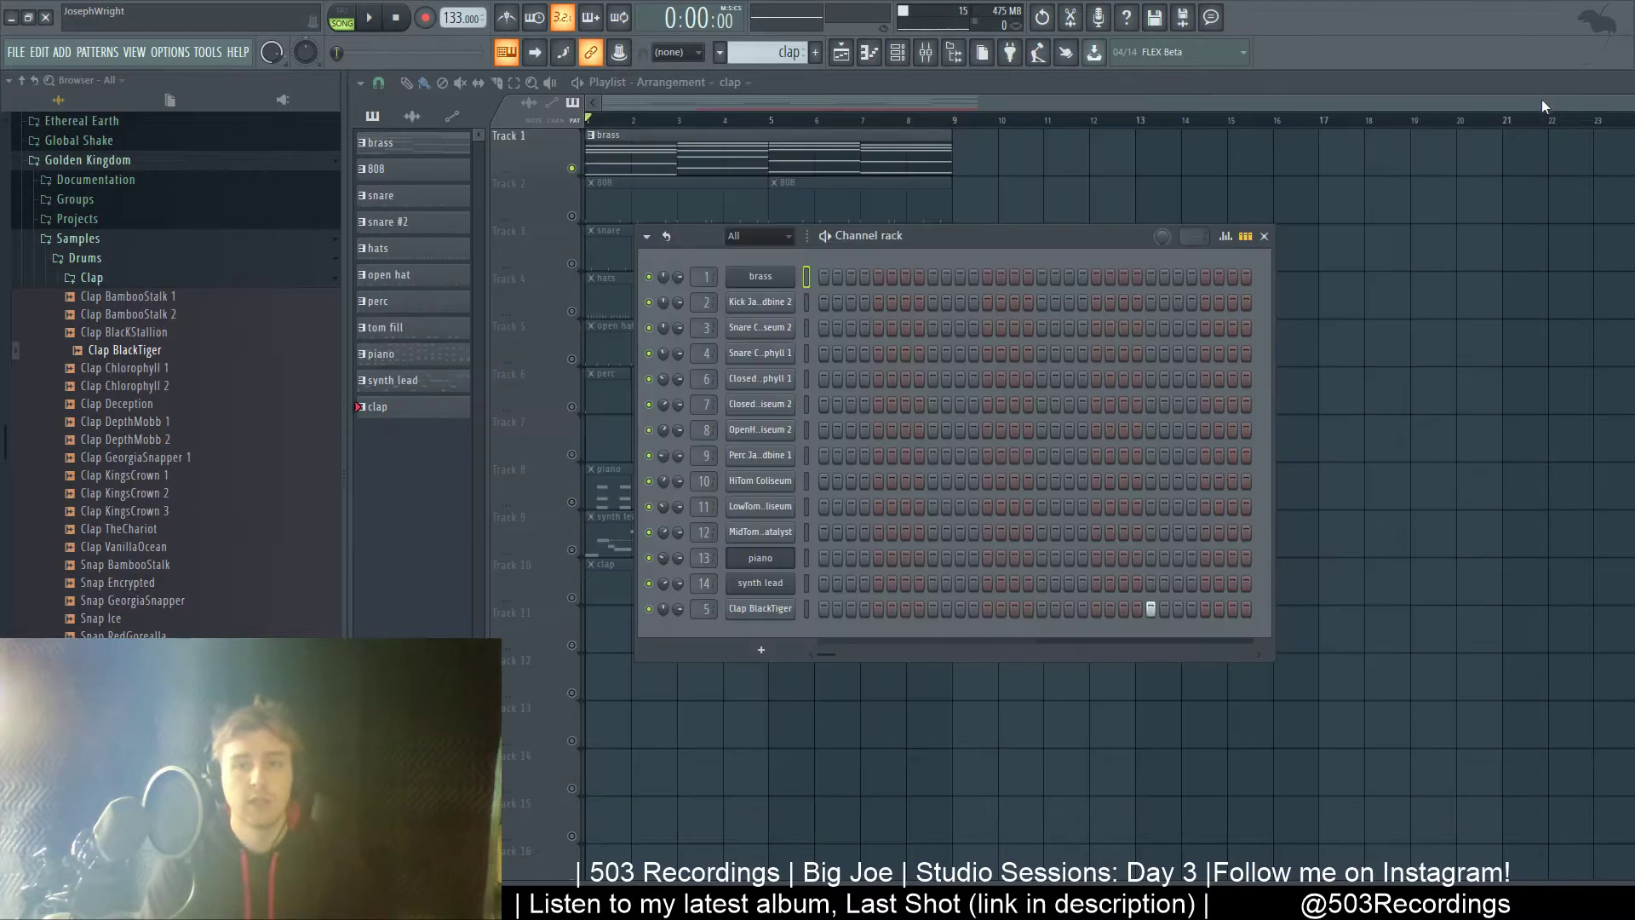
pyautogui.click(1029, 101)
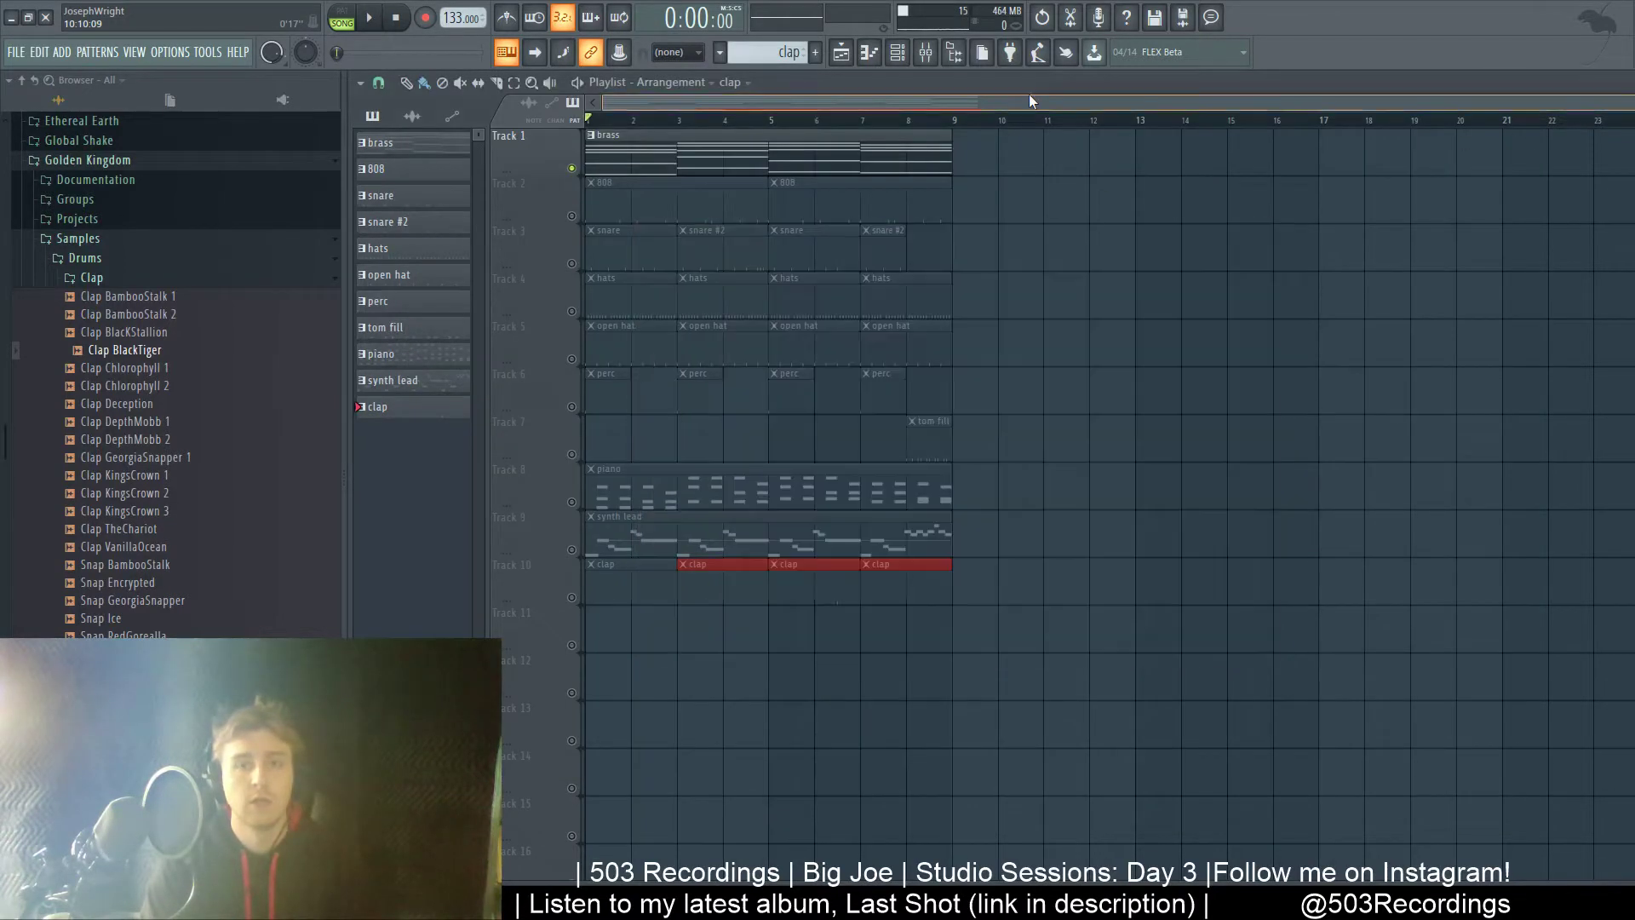
# - Examine the brass pattern's chord notes in the piano roll and go back to the playlist
pyautogui.doubleClick(714, 164)
pyautogui.scroll(-4, 735, 402)
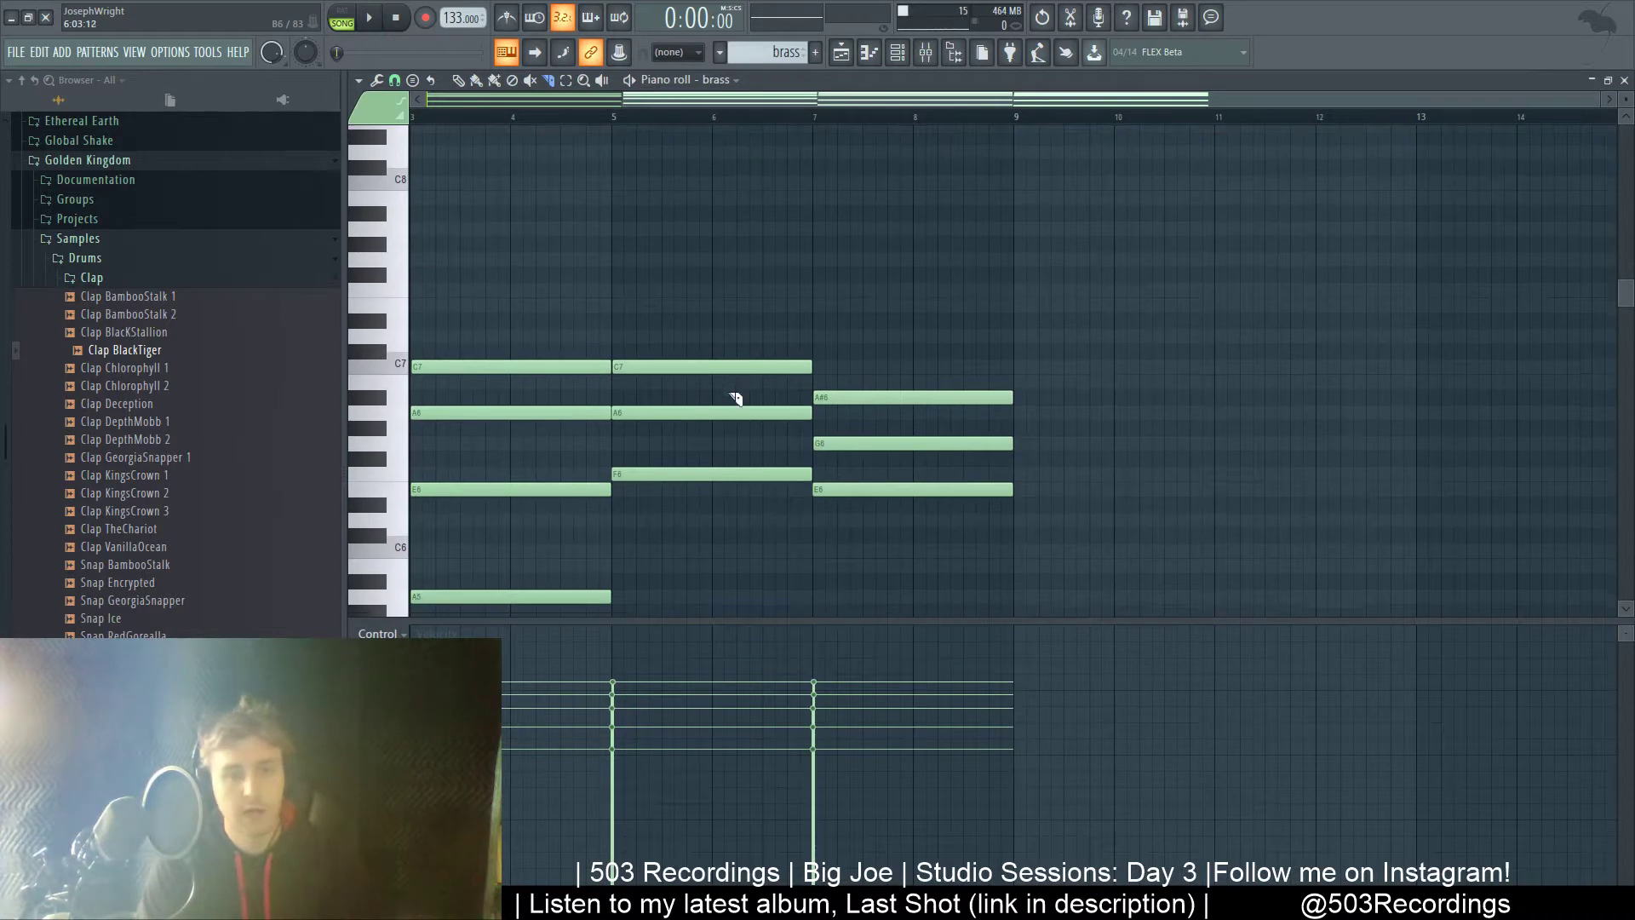
pyautogui.press('F6')
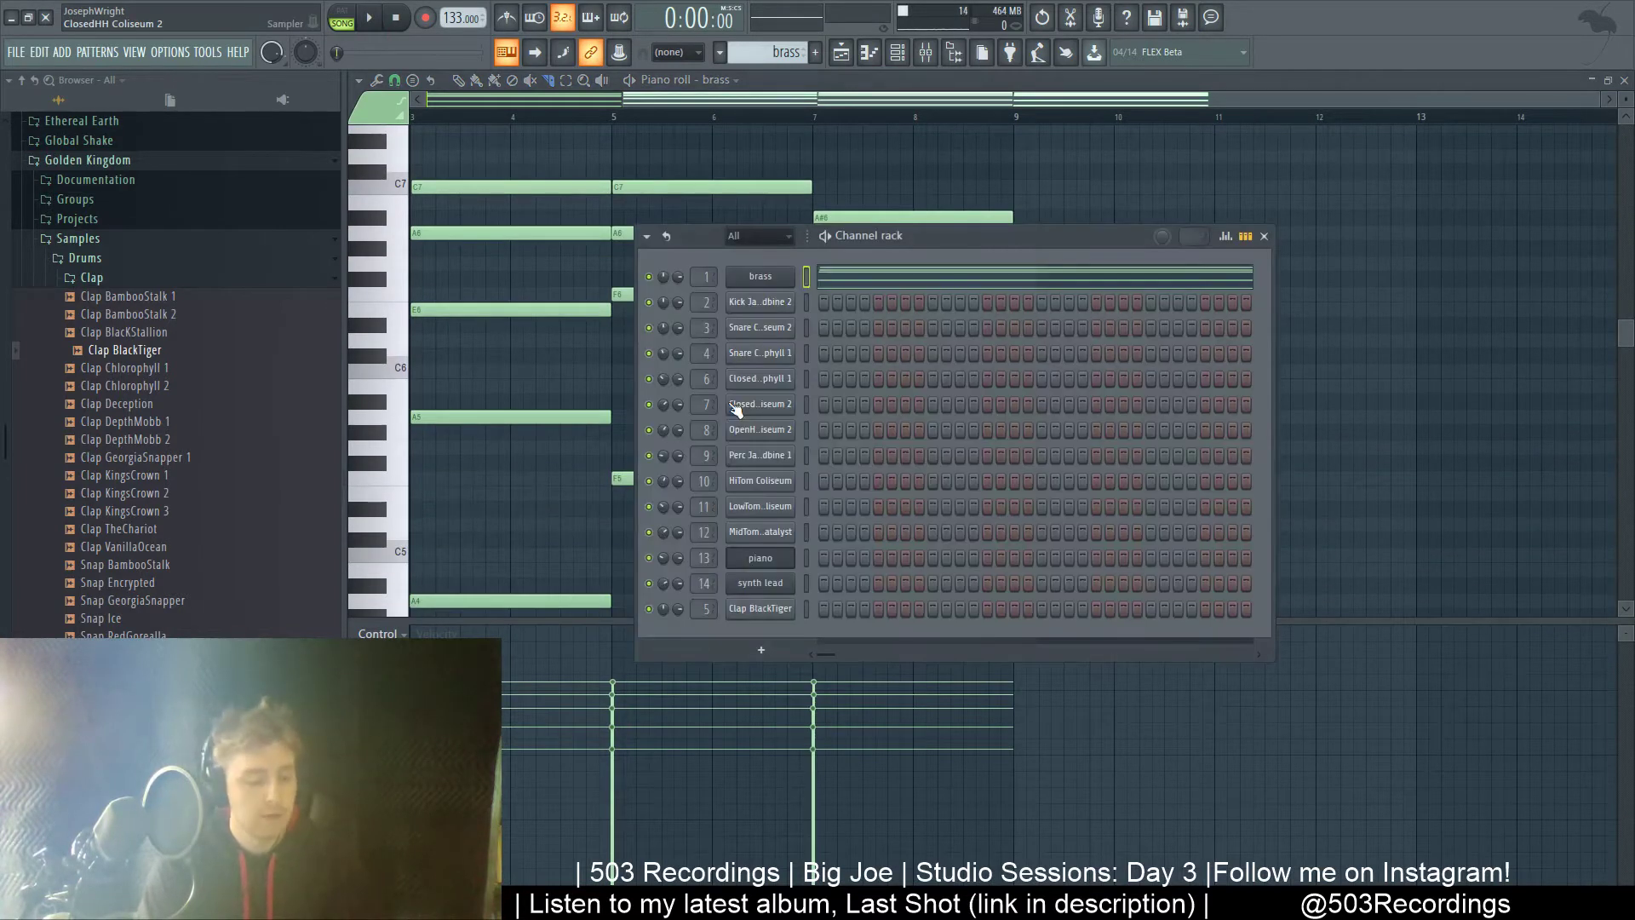
pyautogui.press('F6')
pyautogui.press('F5')
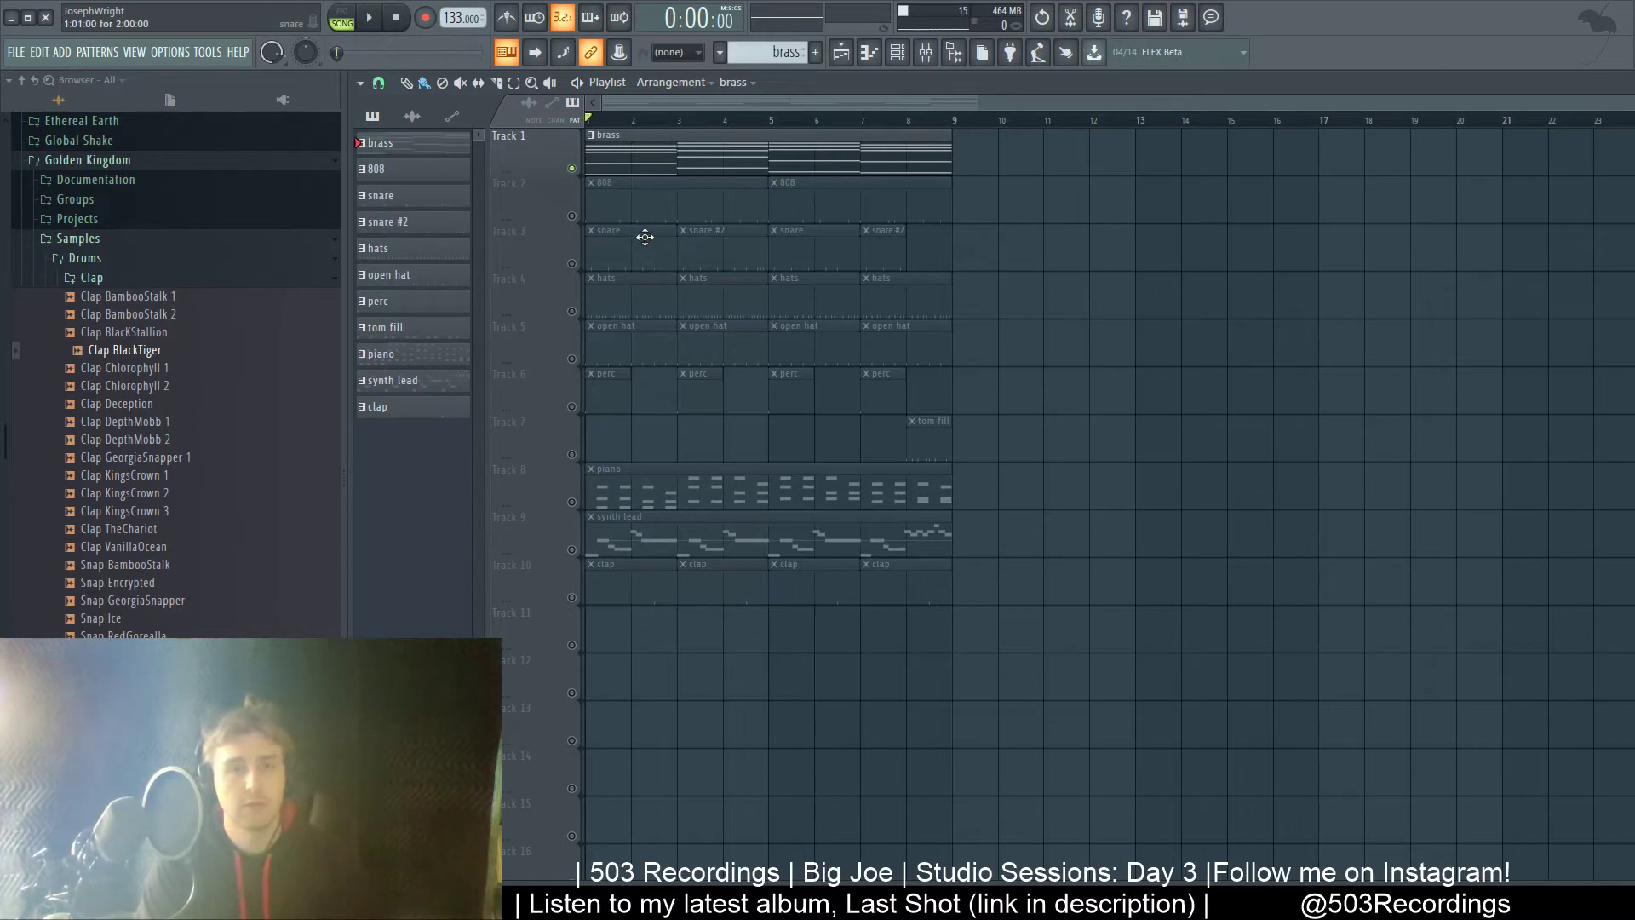
# - Play the brass track from the start while viewing its piano roll notes, stop playback and return to the playlist
pyautogui.press('space')
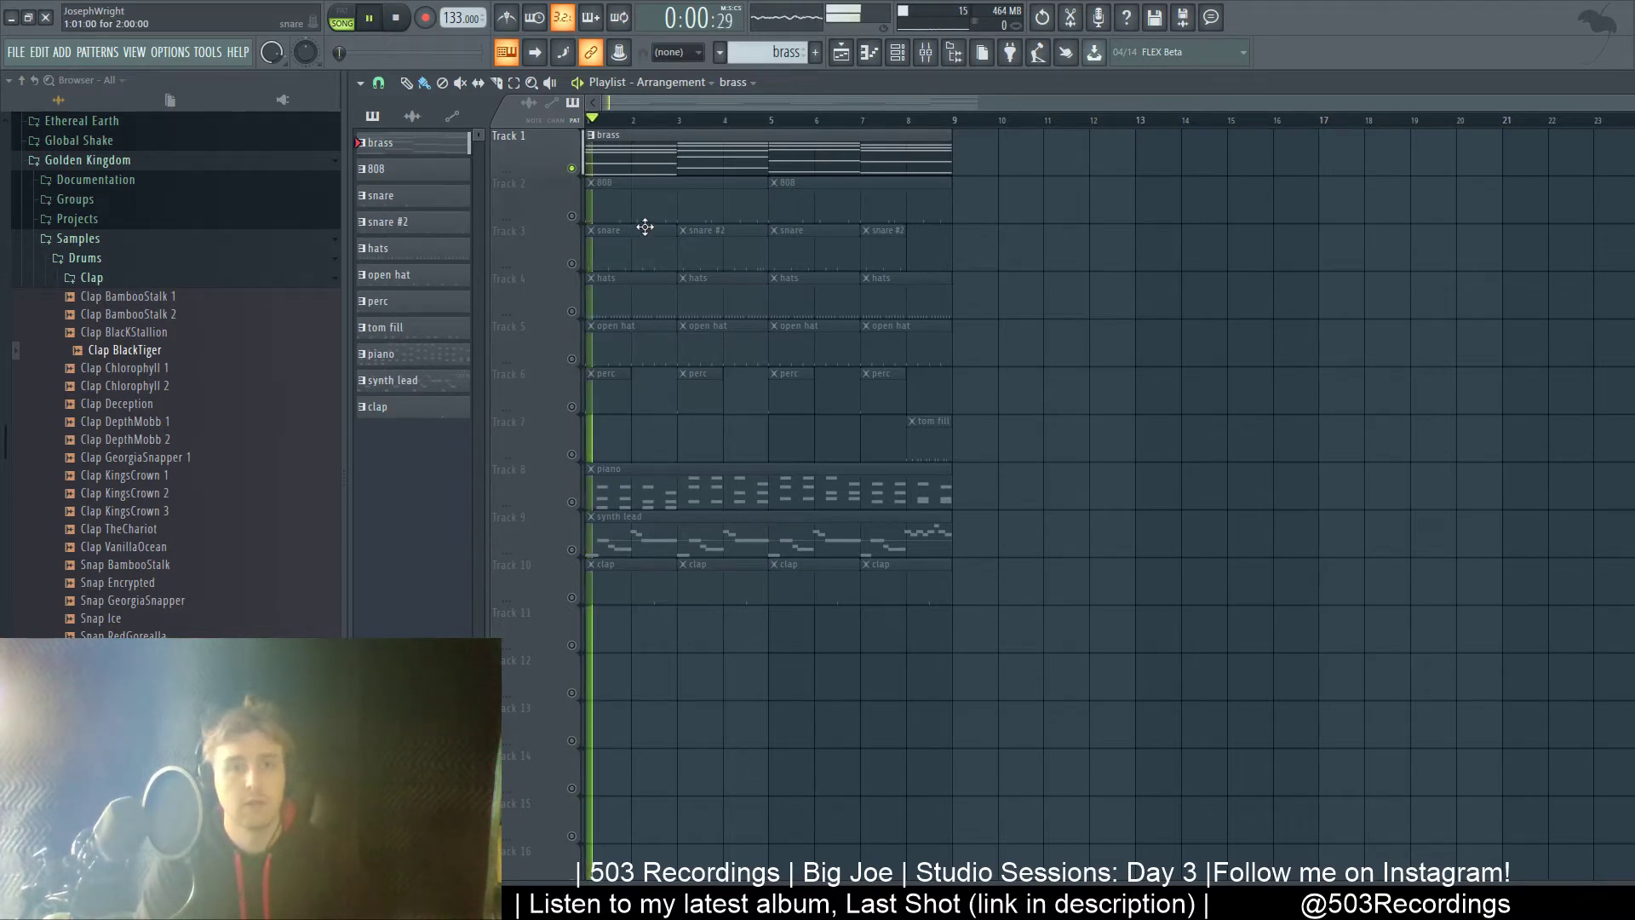
pyautogui.doubleClick(710, 161)
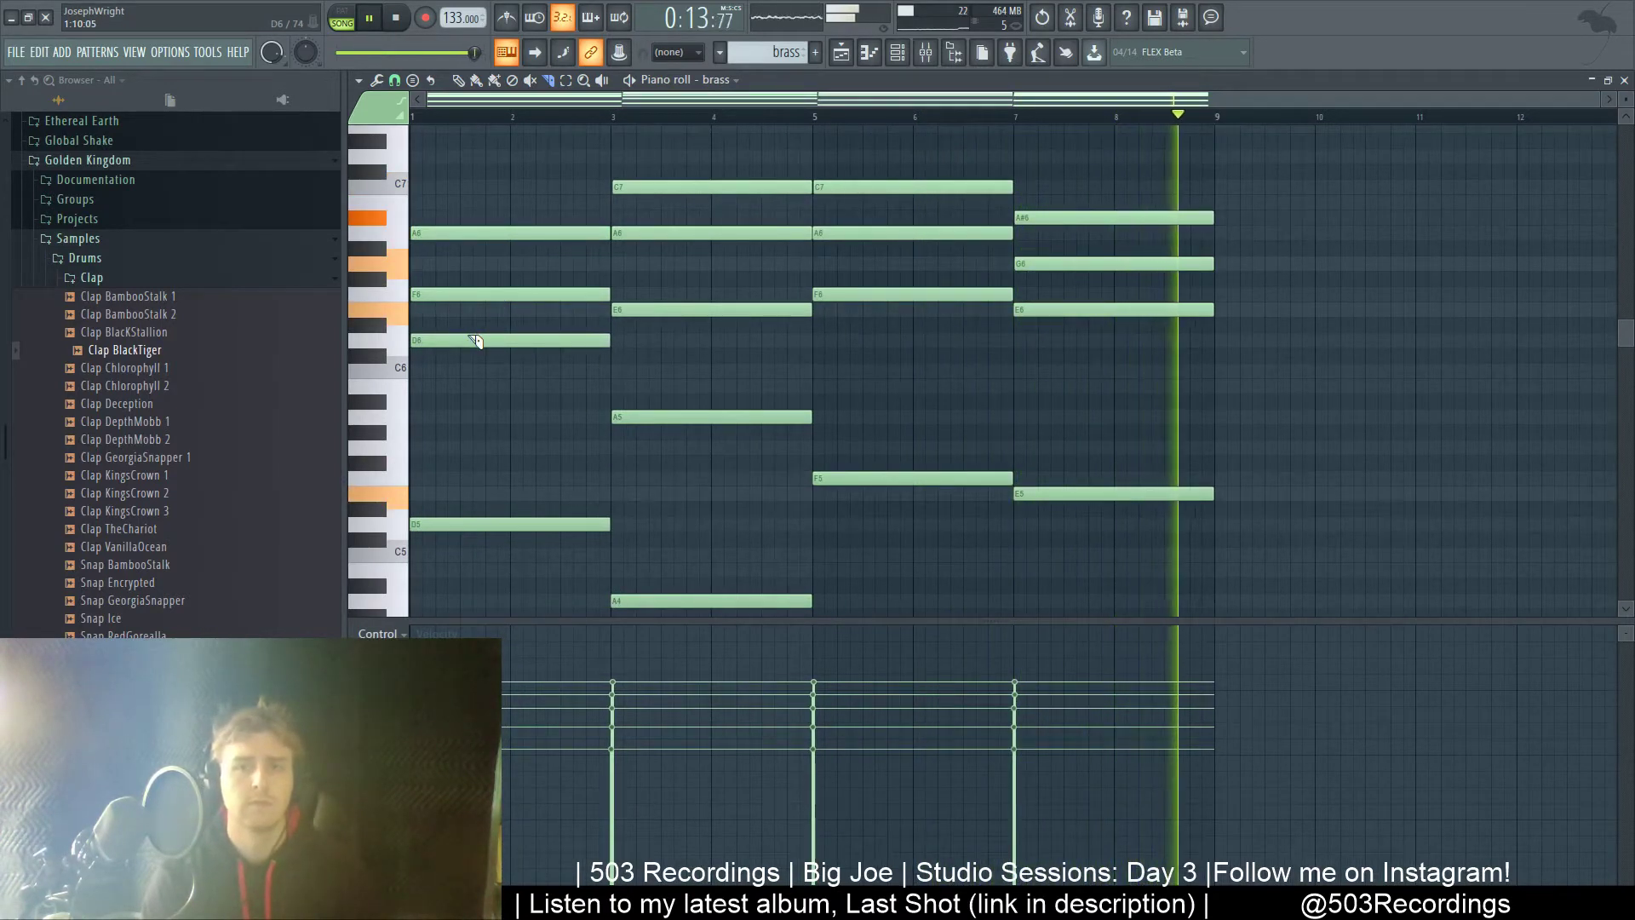
pyautogui.press('space')
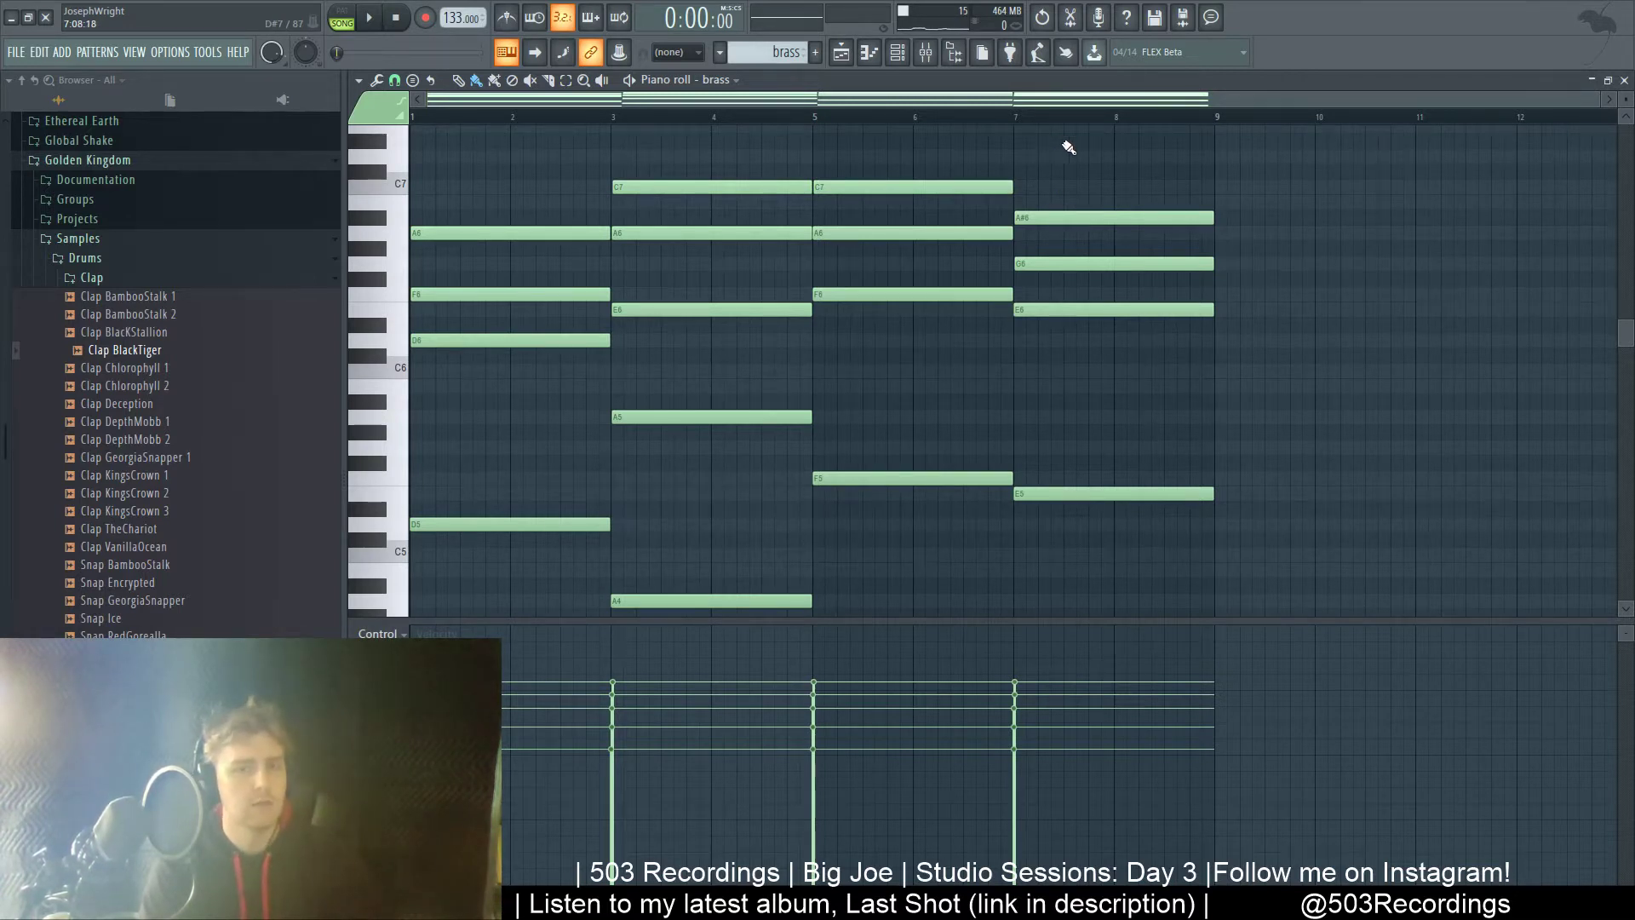
pyautogui.press('F5')
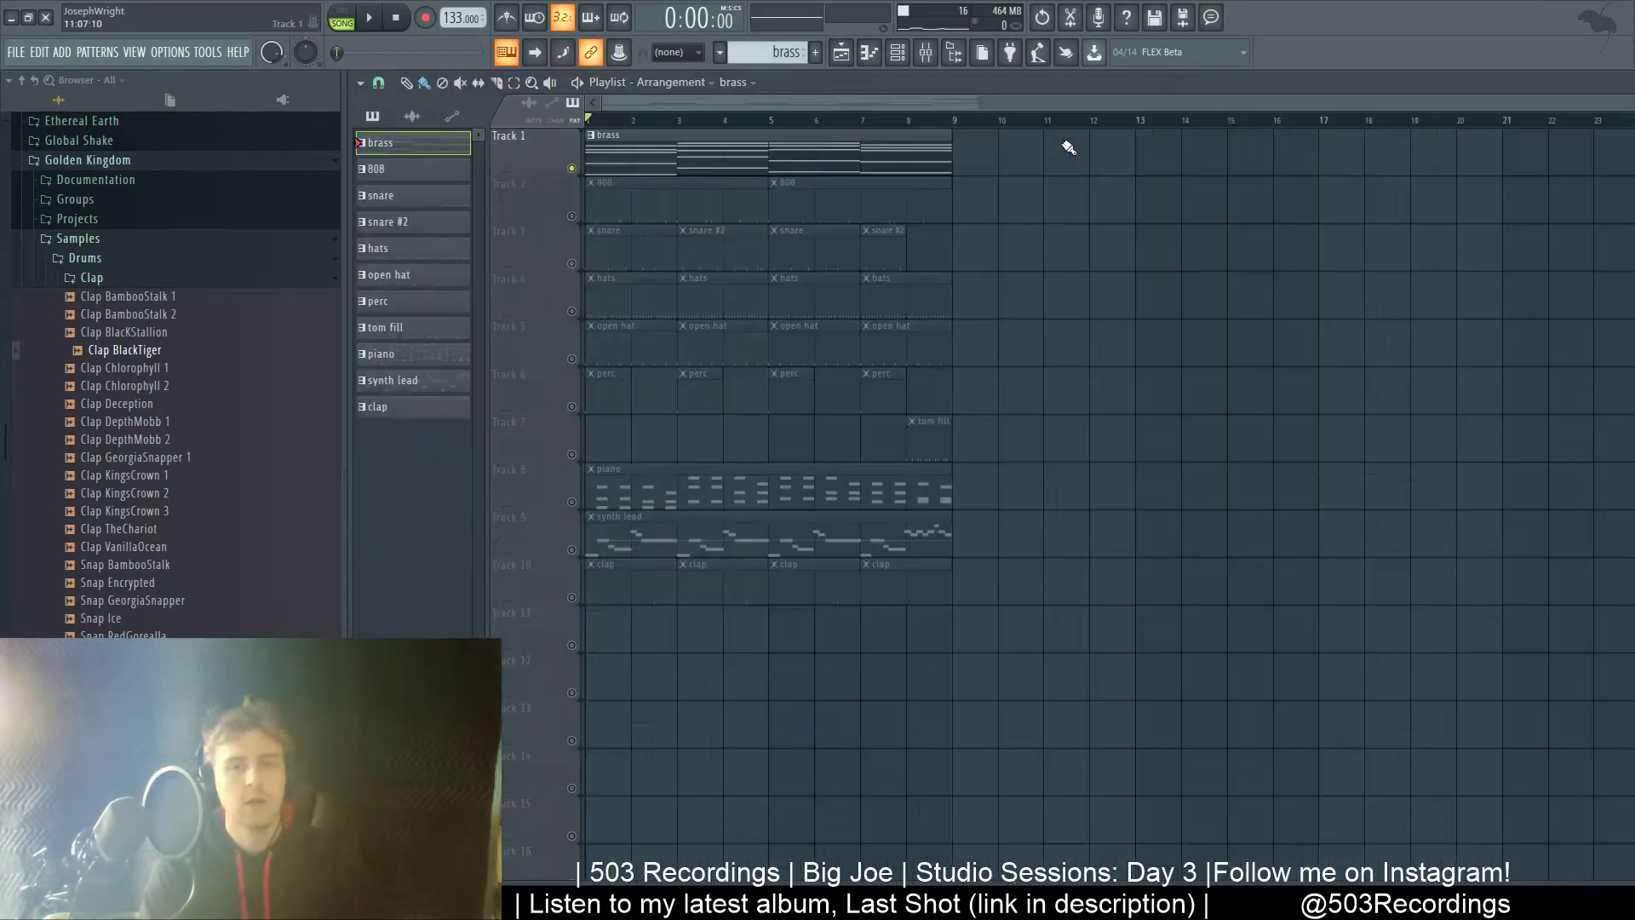
# - Unmute playlist tracks 2 to 7, covering the 808, snare, hats, open hat, perc and tom fill
pyautogui.click(574, 216)
pyautogui.click(573, 264)
pyautogui.click(574, 312)
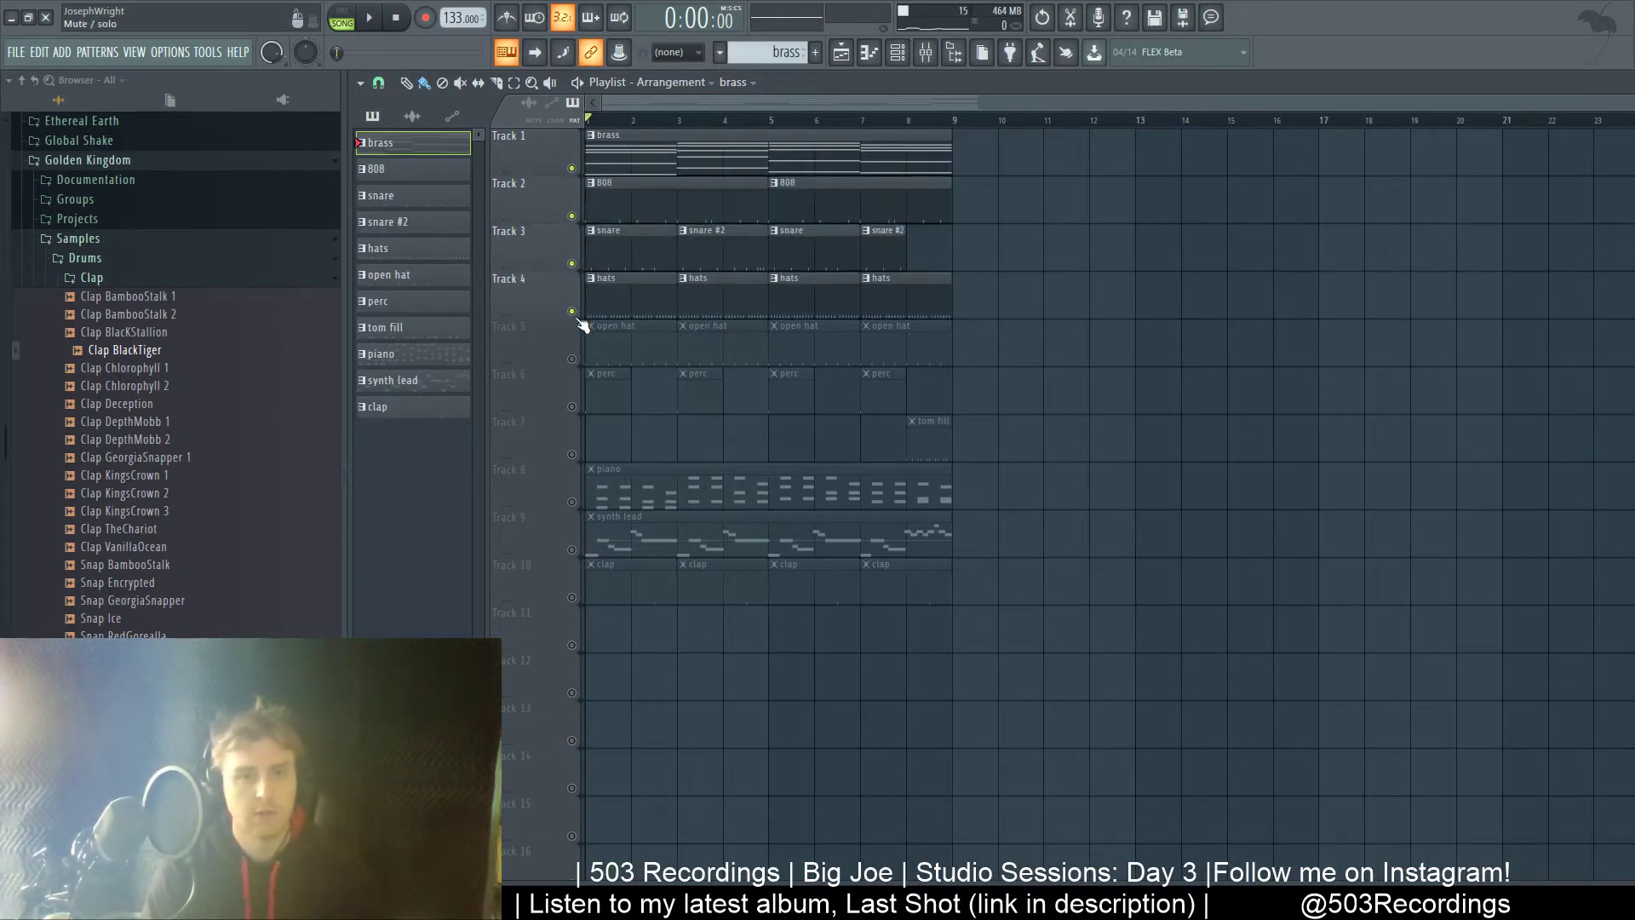
pyautogui.click(571, 358)
pyautogui.click(572, 406)
pyautogui.click(572, 454)
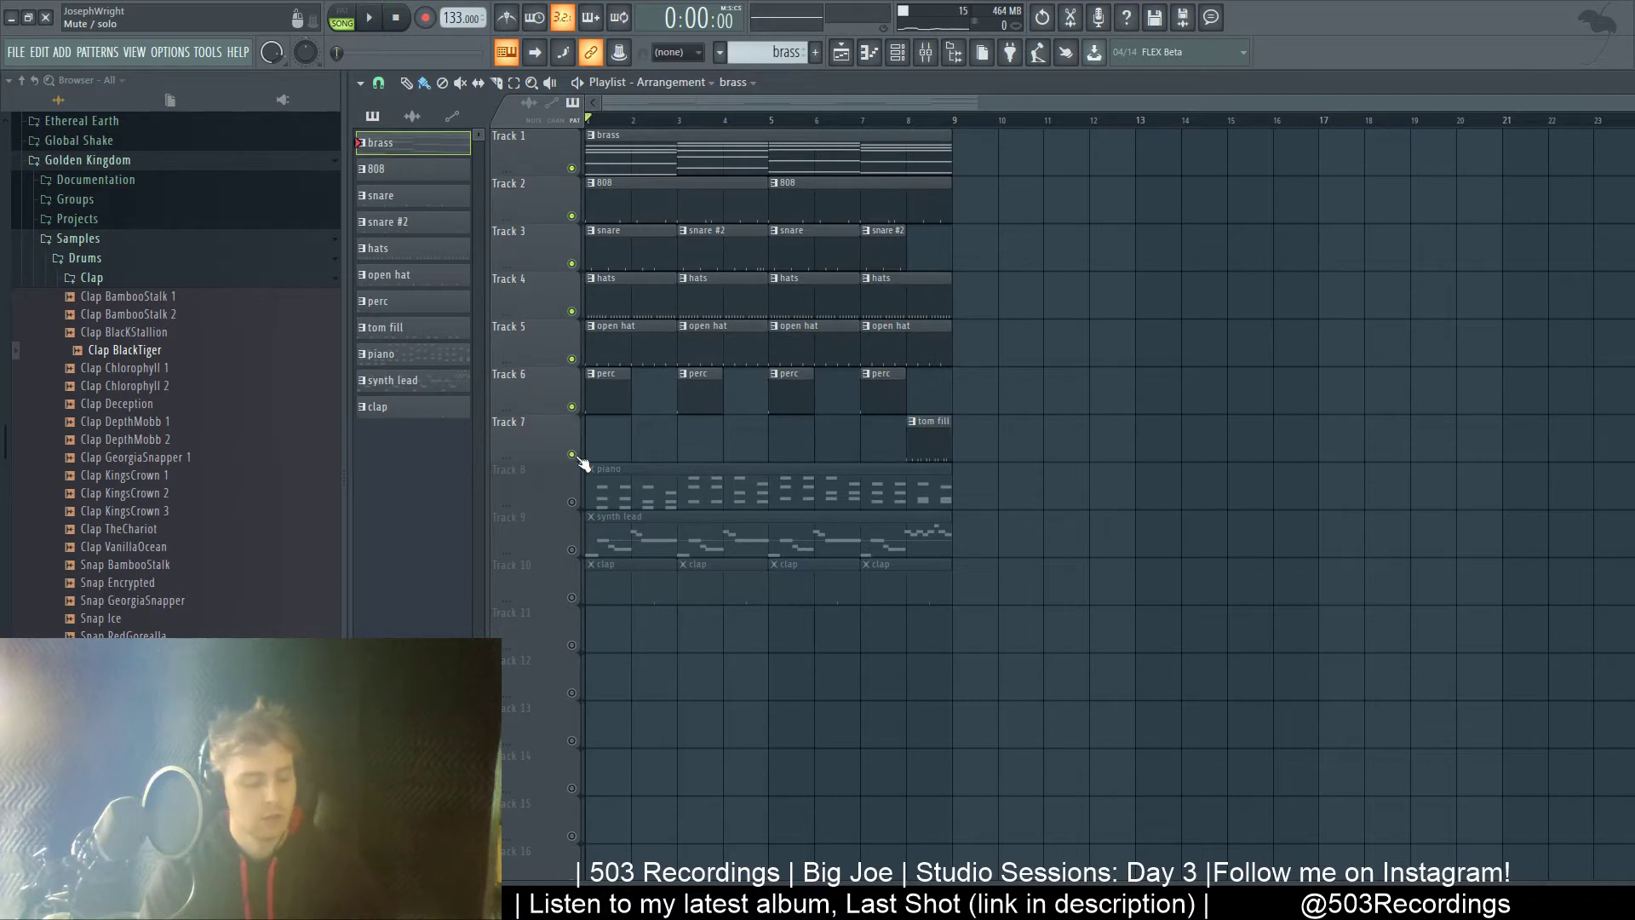
# - View and audition the Kick JacobiWoodbine 2 sample's waveform in its channel settings, and close the settings
pyautogui.press('F6')
pyautogui.click(784, 300)
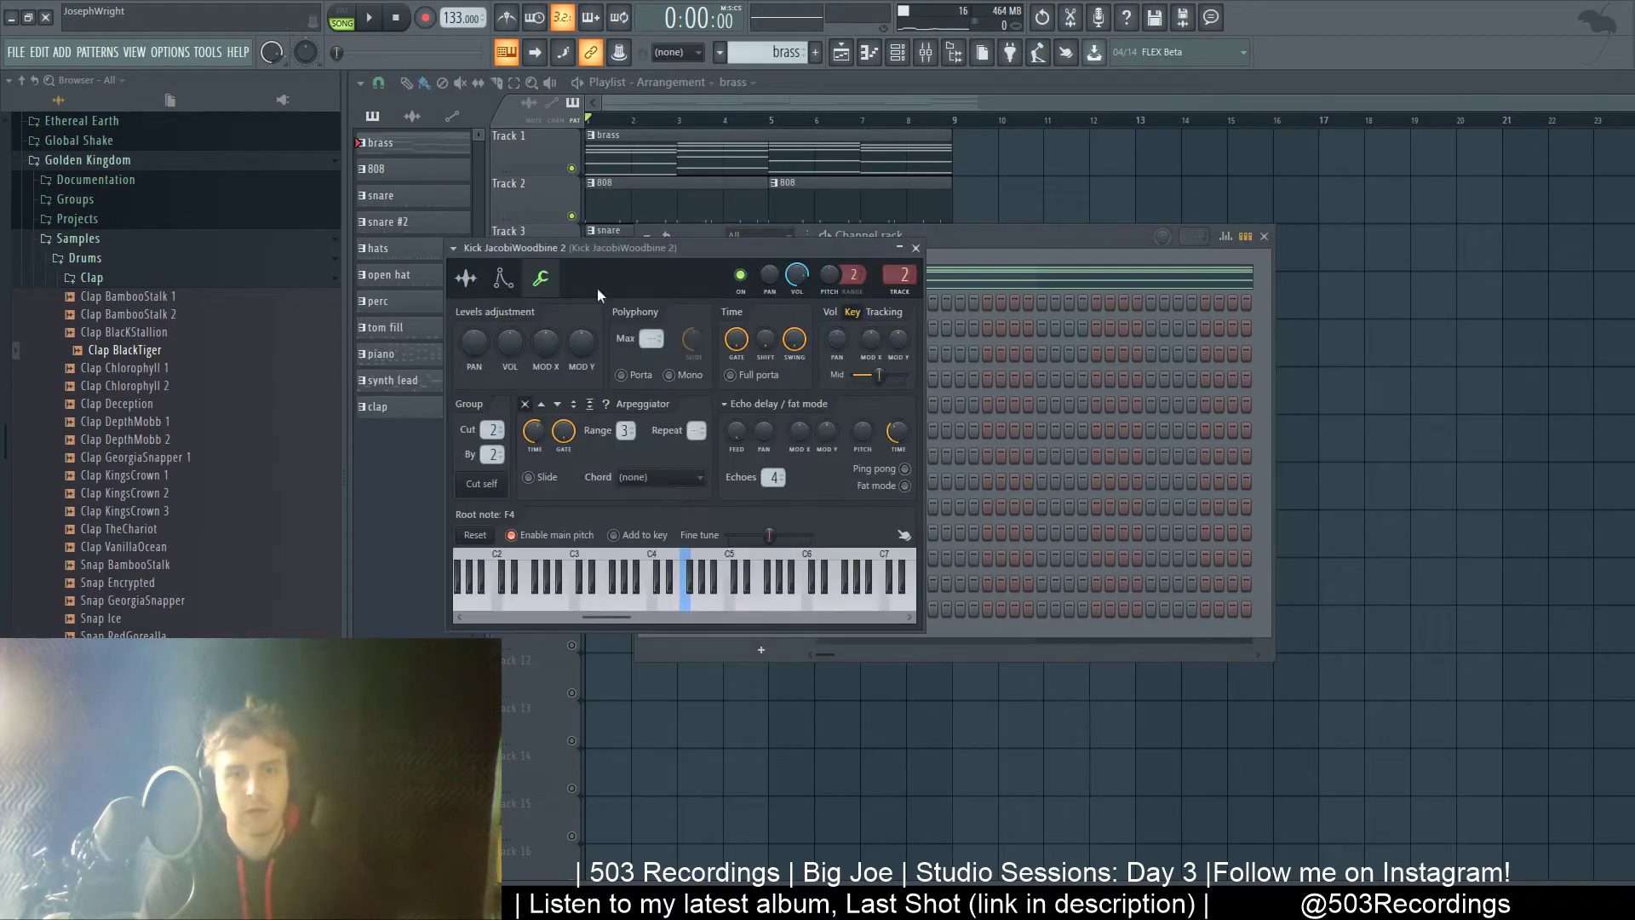
pyautogui.click(466, 278)
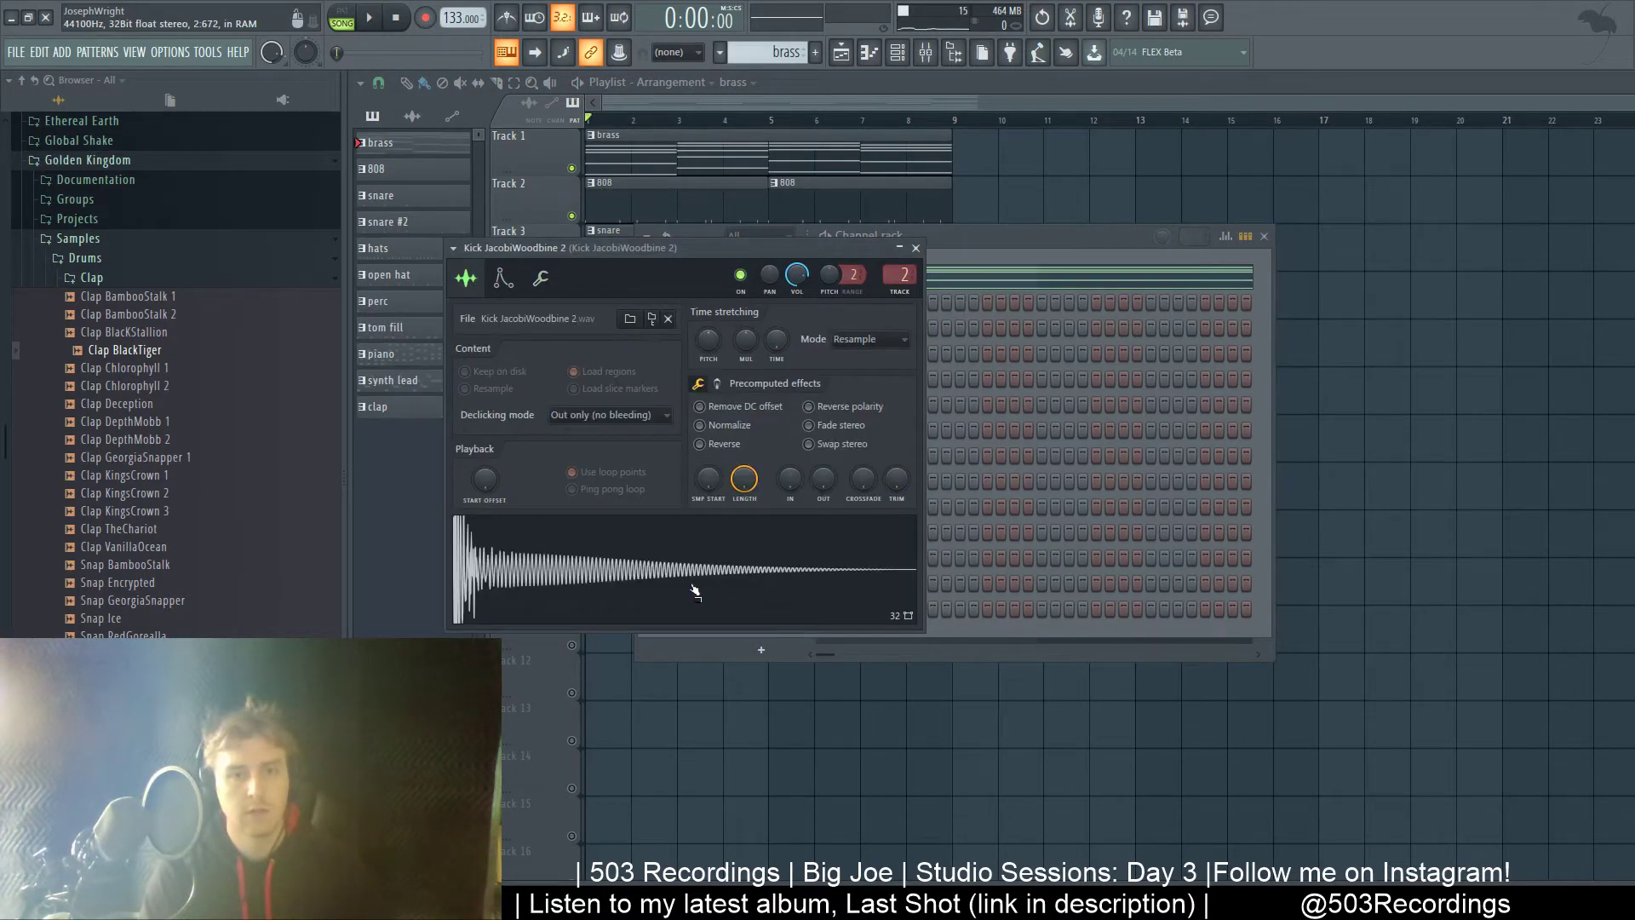
pyautogui.click(695, 590)
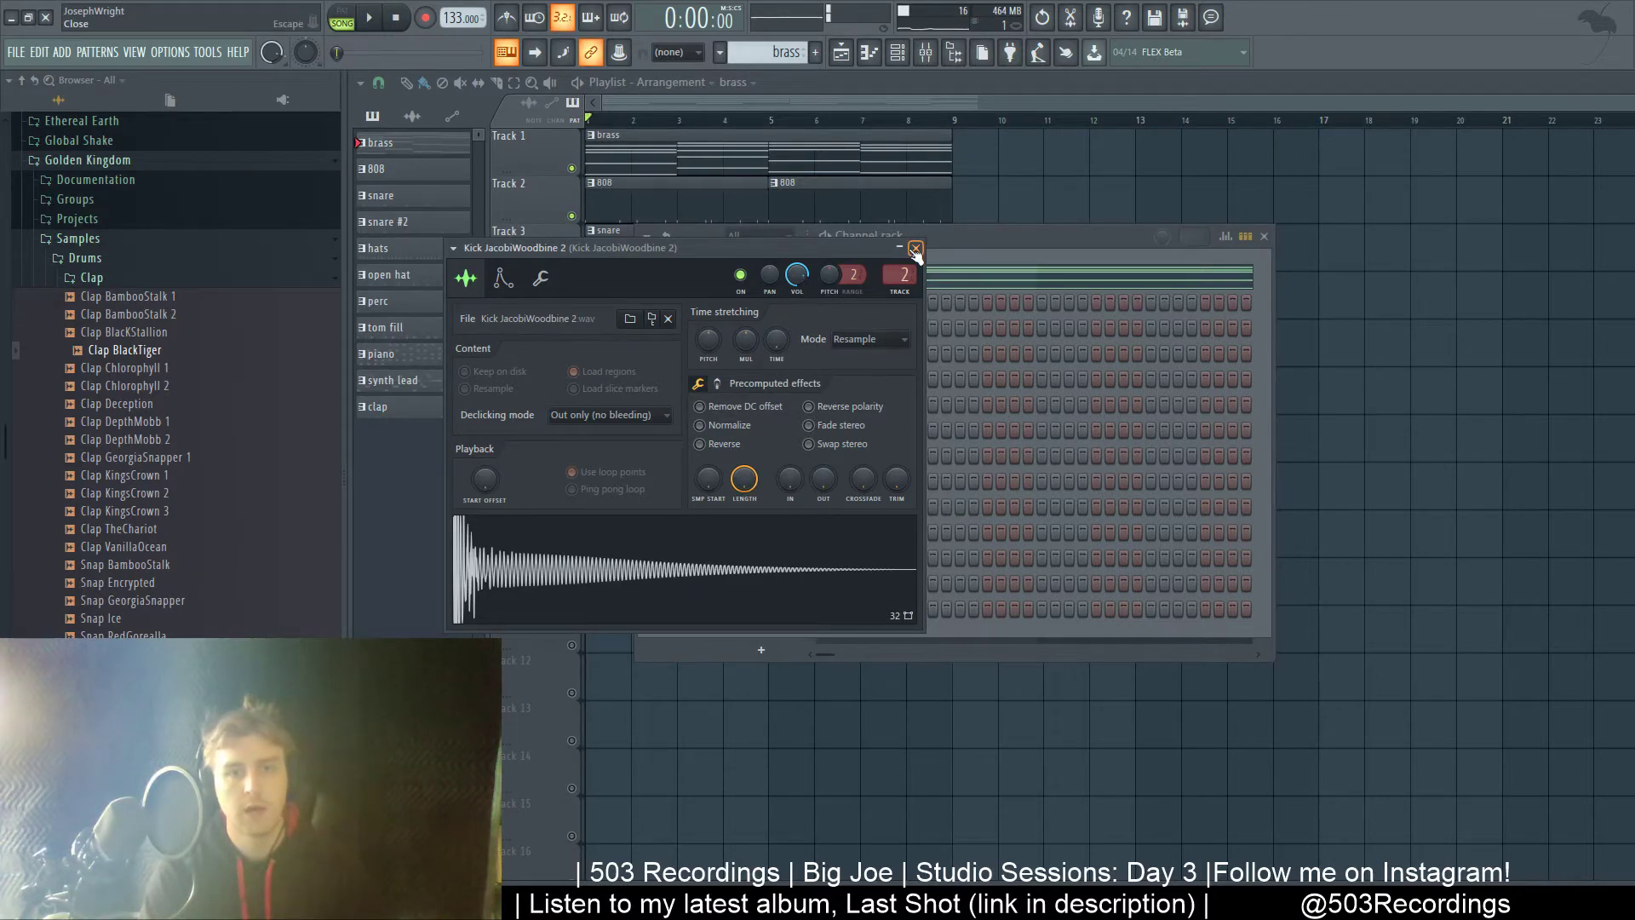
pyautogui.click(915, 248)
# - View the Snare Coliseum 2 sample, audition the channels below it down to Clap BlackTiger, and close all open windows
pyautogui.click(774, 339)
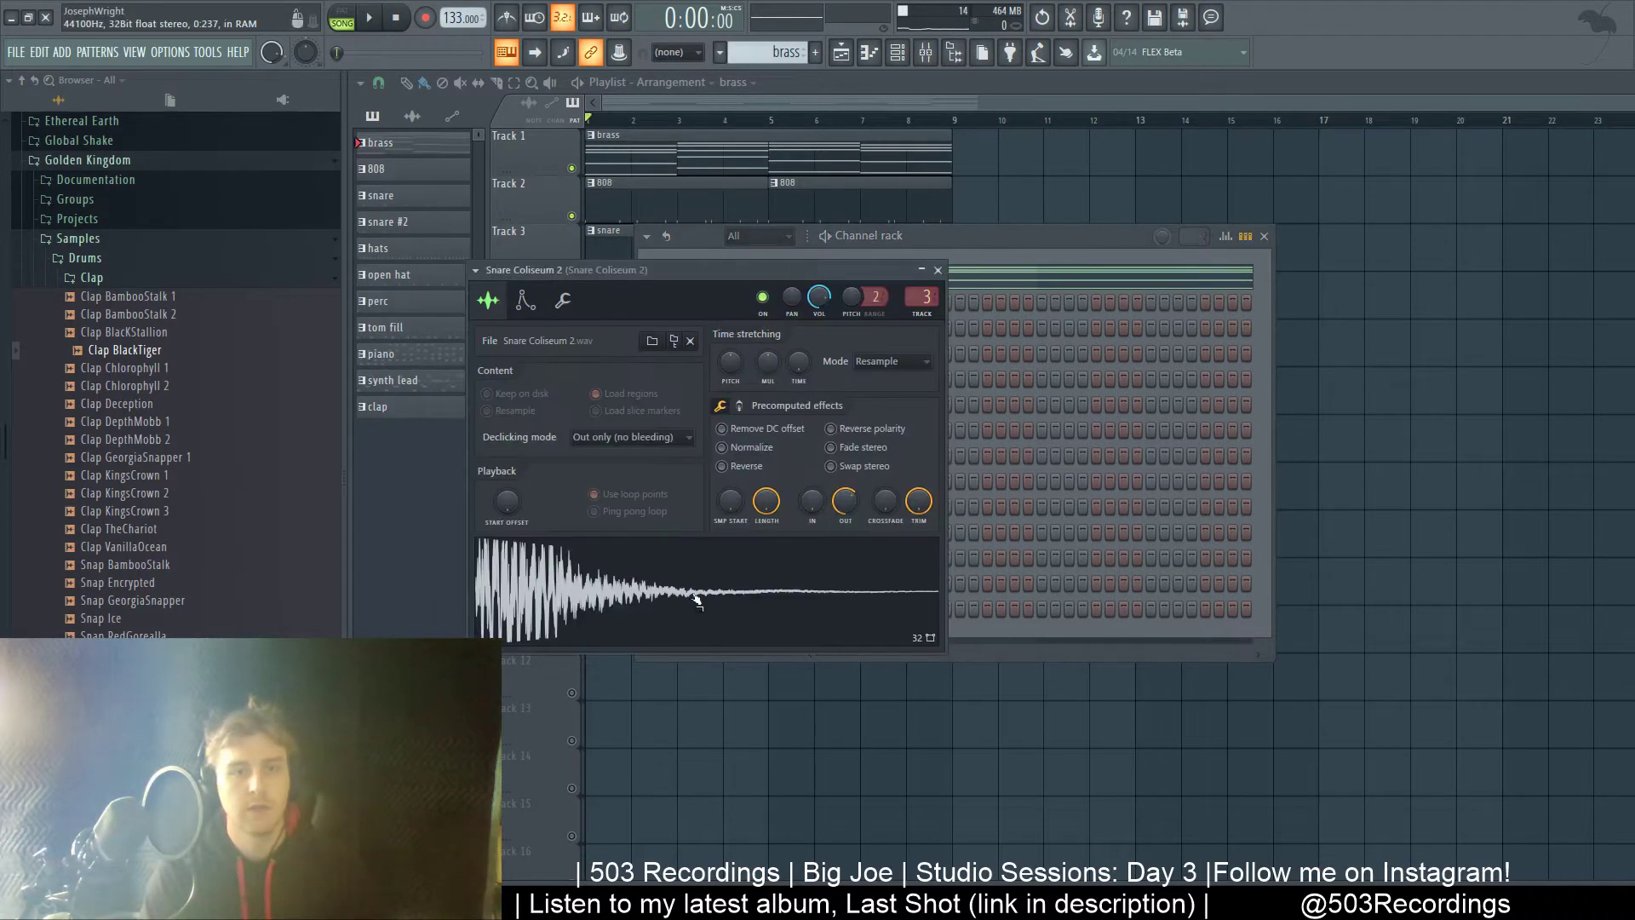
pyautogui.click(814, 274)
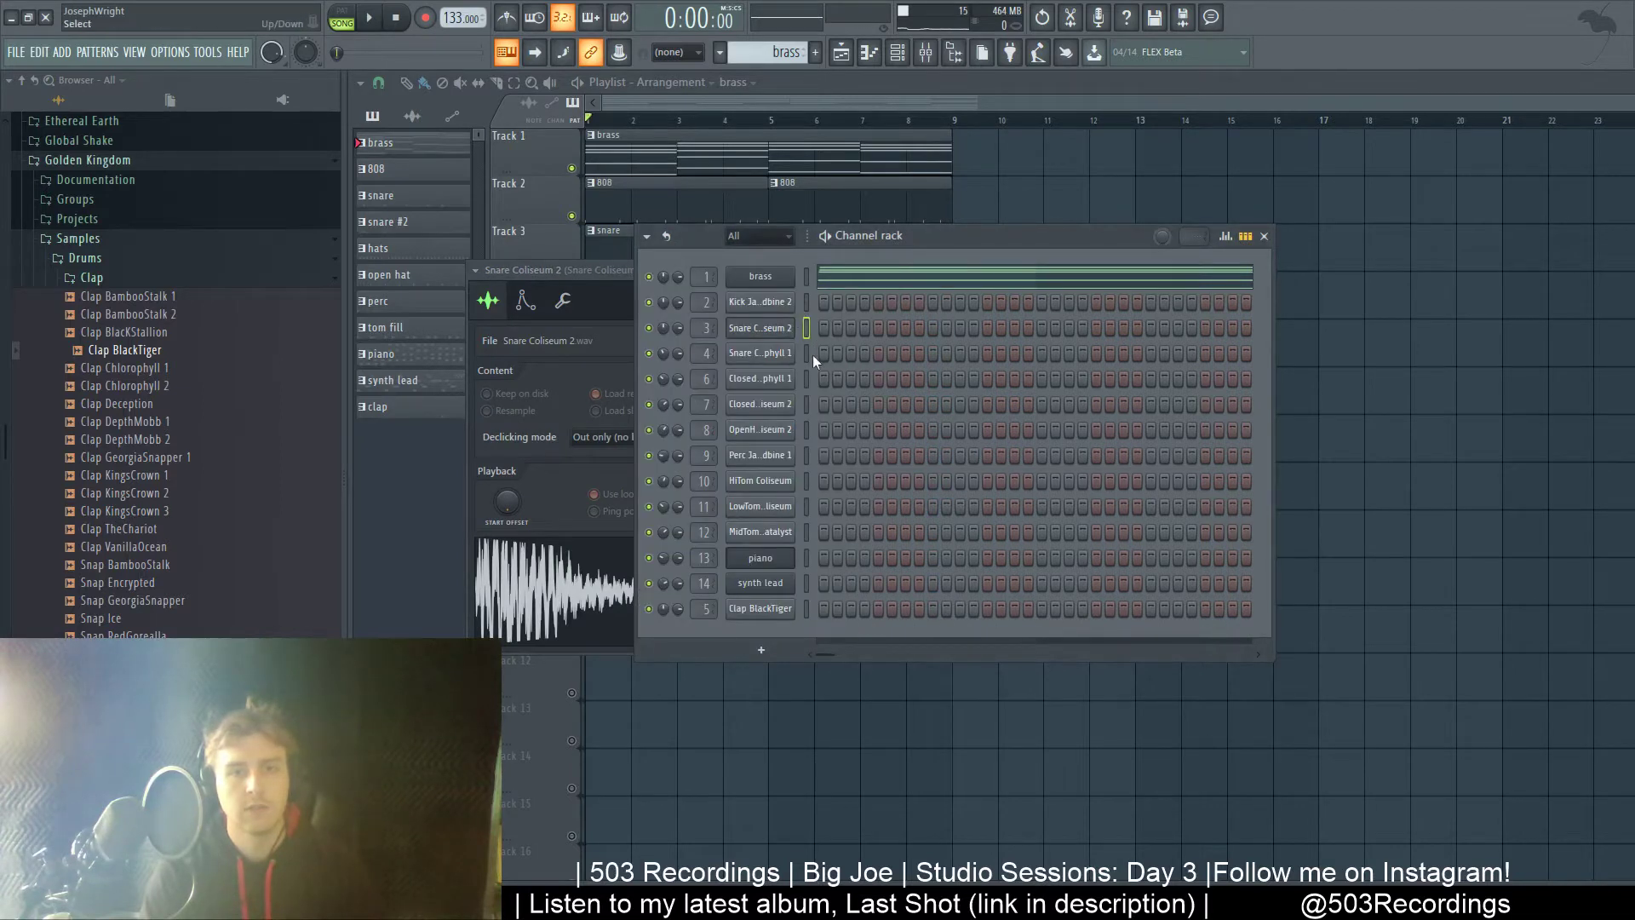
pyautogui.press('Down')
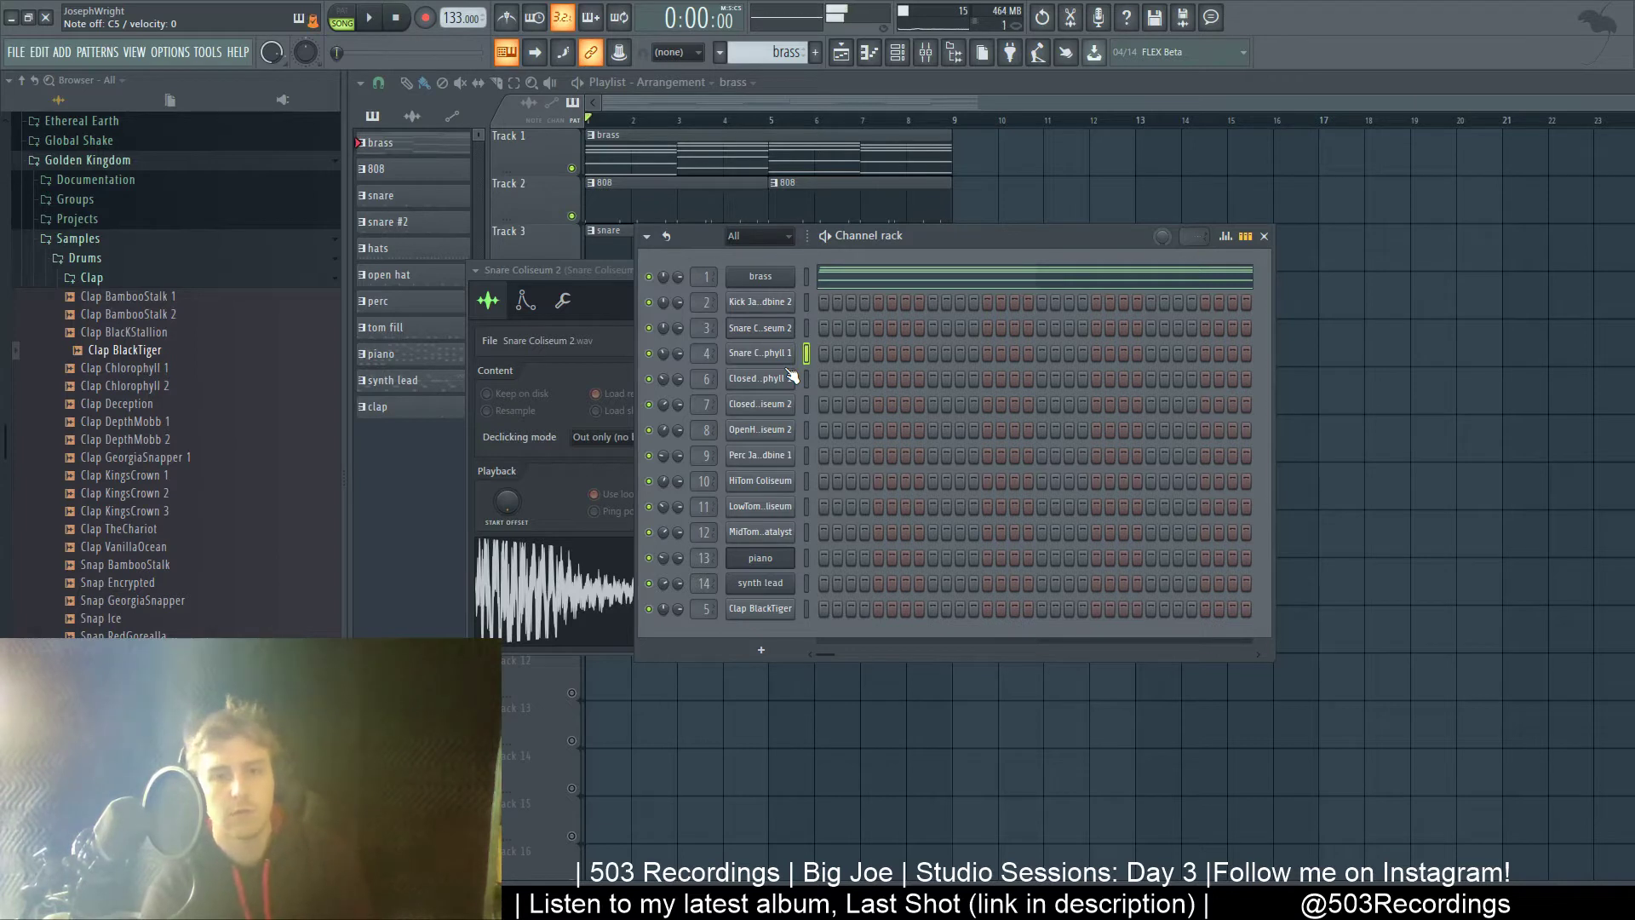
pyautogui.press('Down')
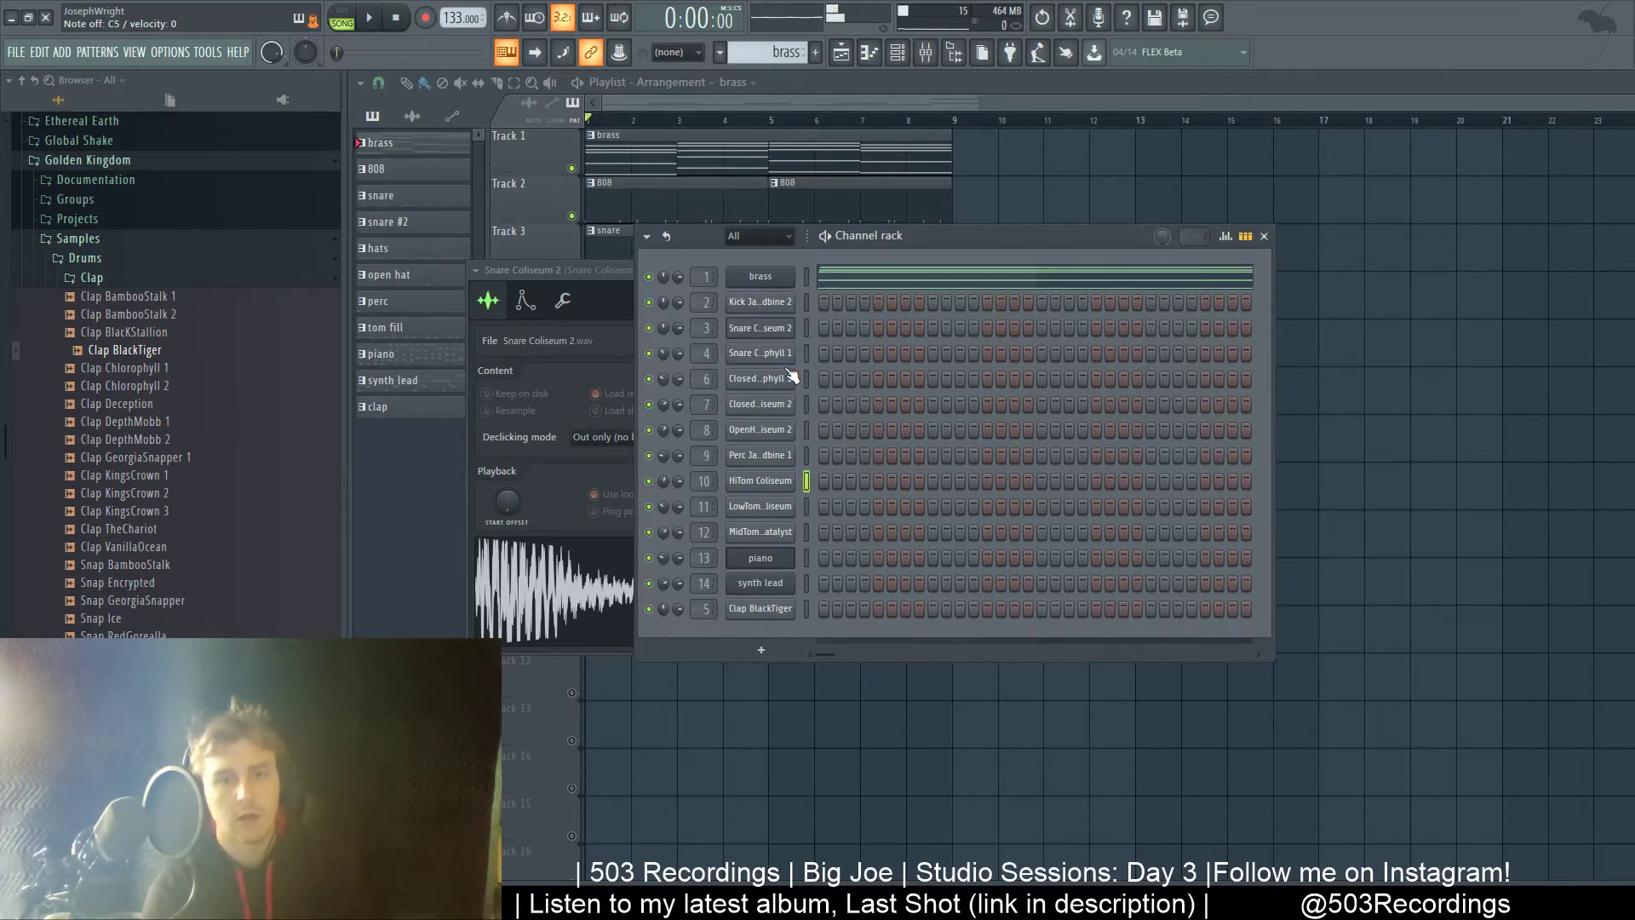
pyautogui.press('Down')
pyautogui.press('Down')
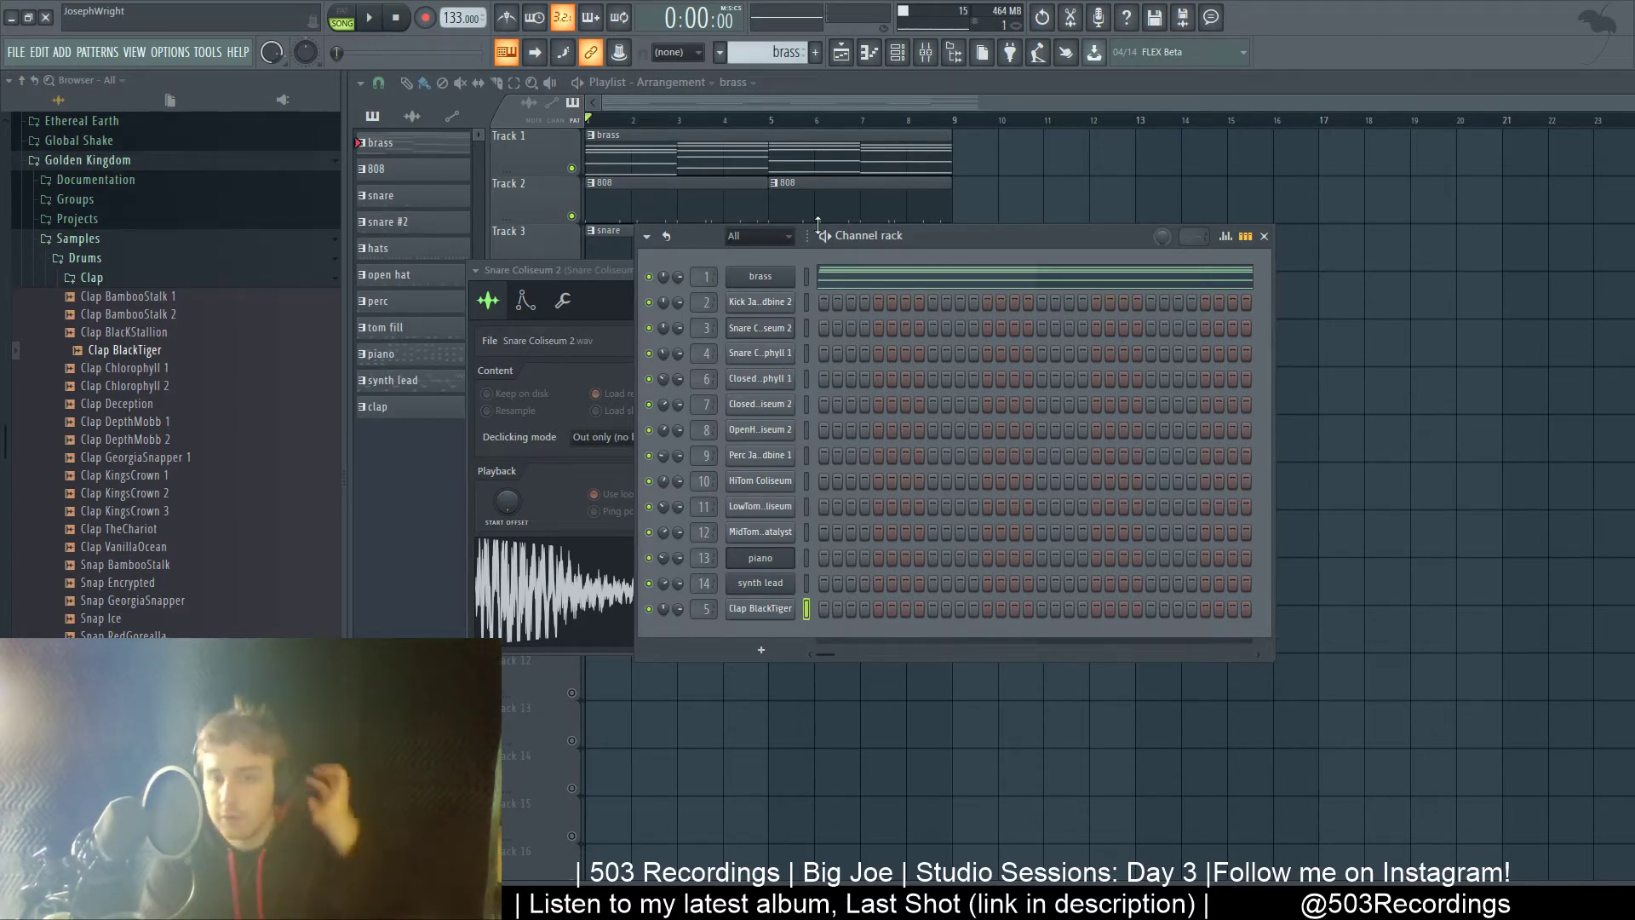
pyautogui.press('F12')
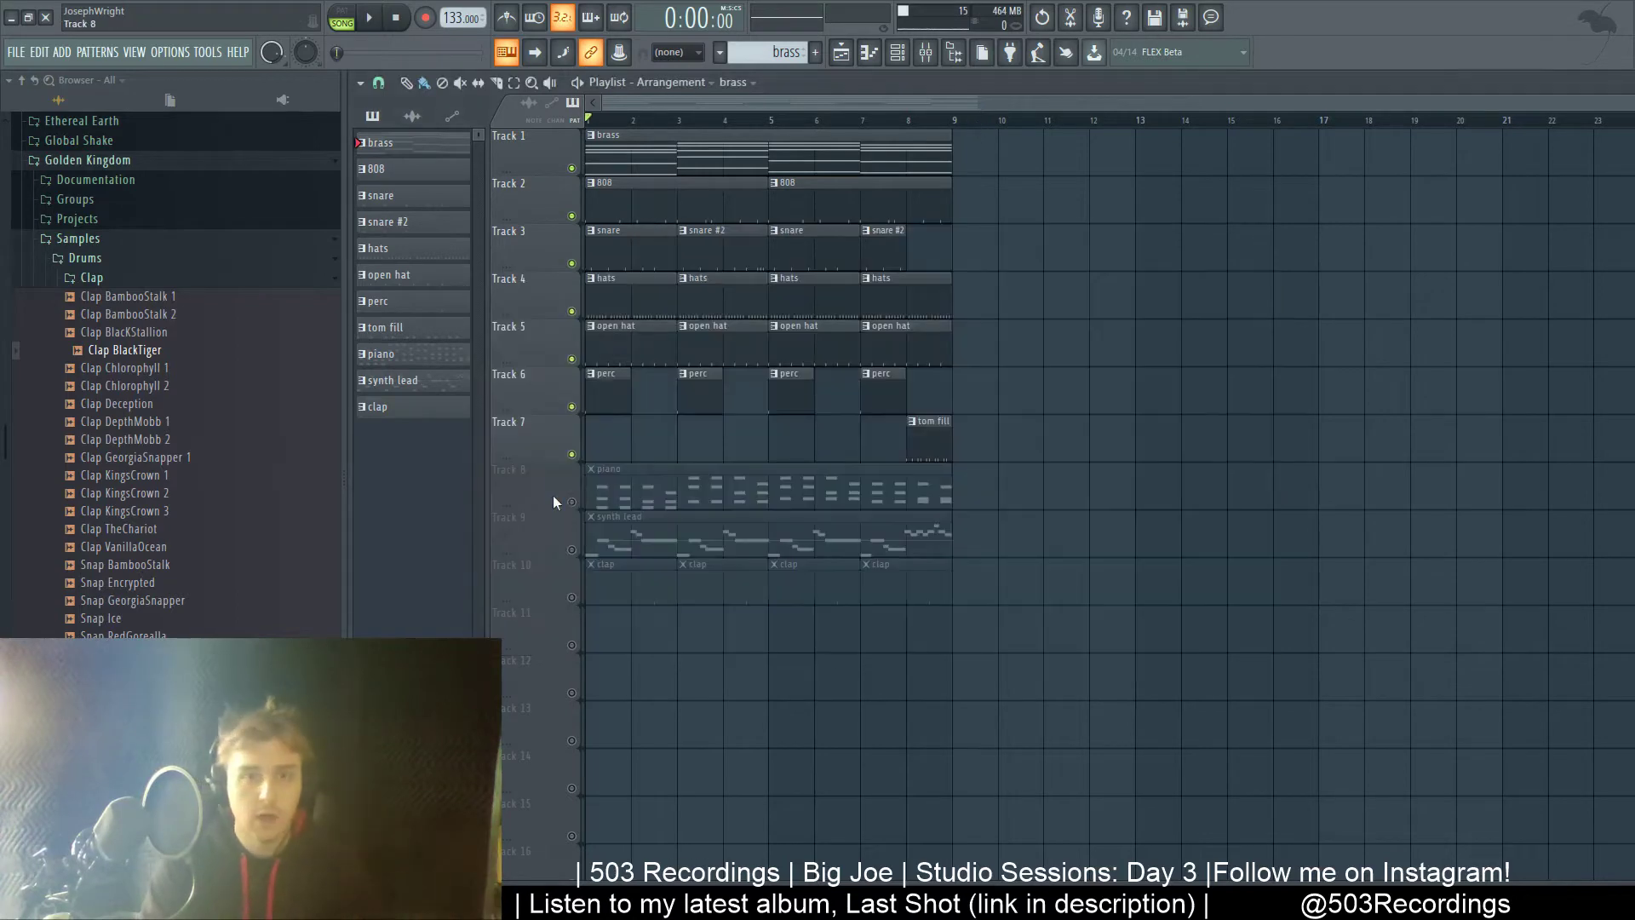
# - Solo the piano on track 8, play it while viewing its notes in the piano roll, and stop playback in the playlist
pyautogui.rightClick(572, 503)
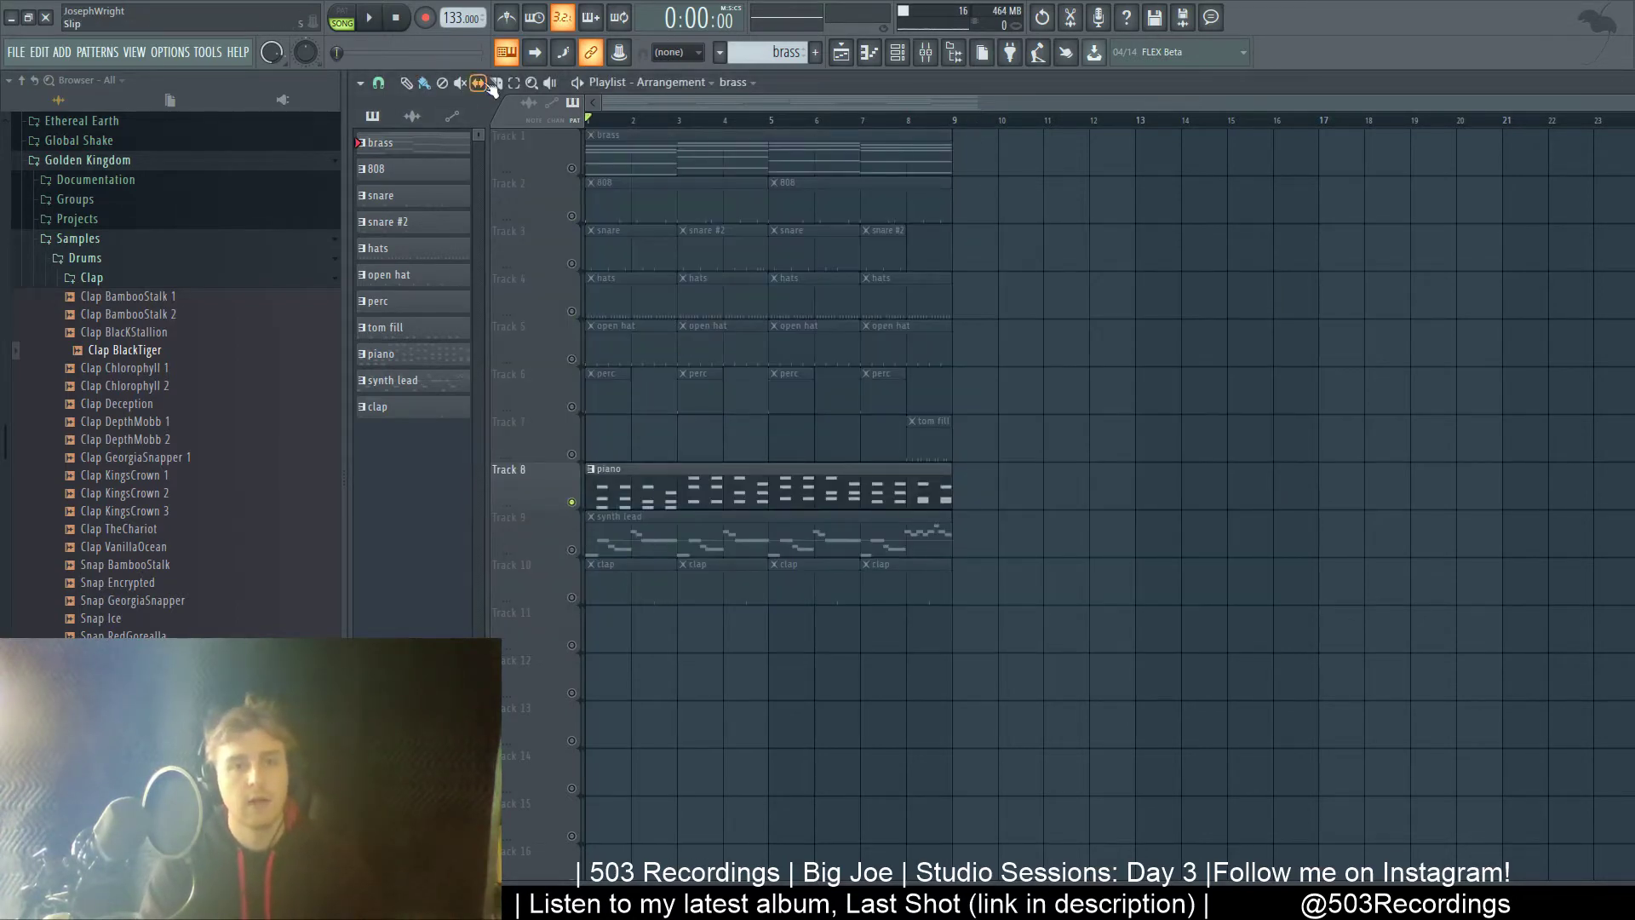
pyautogui.press('space')
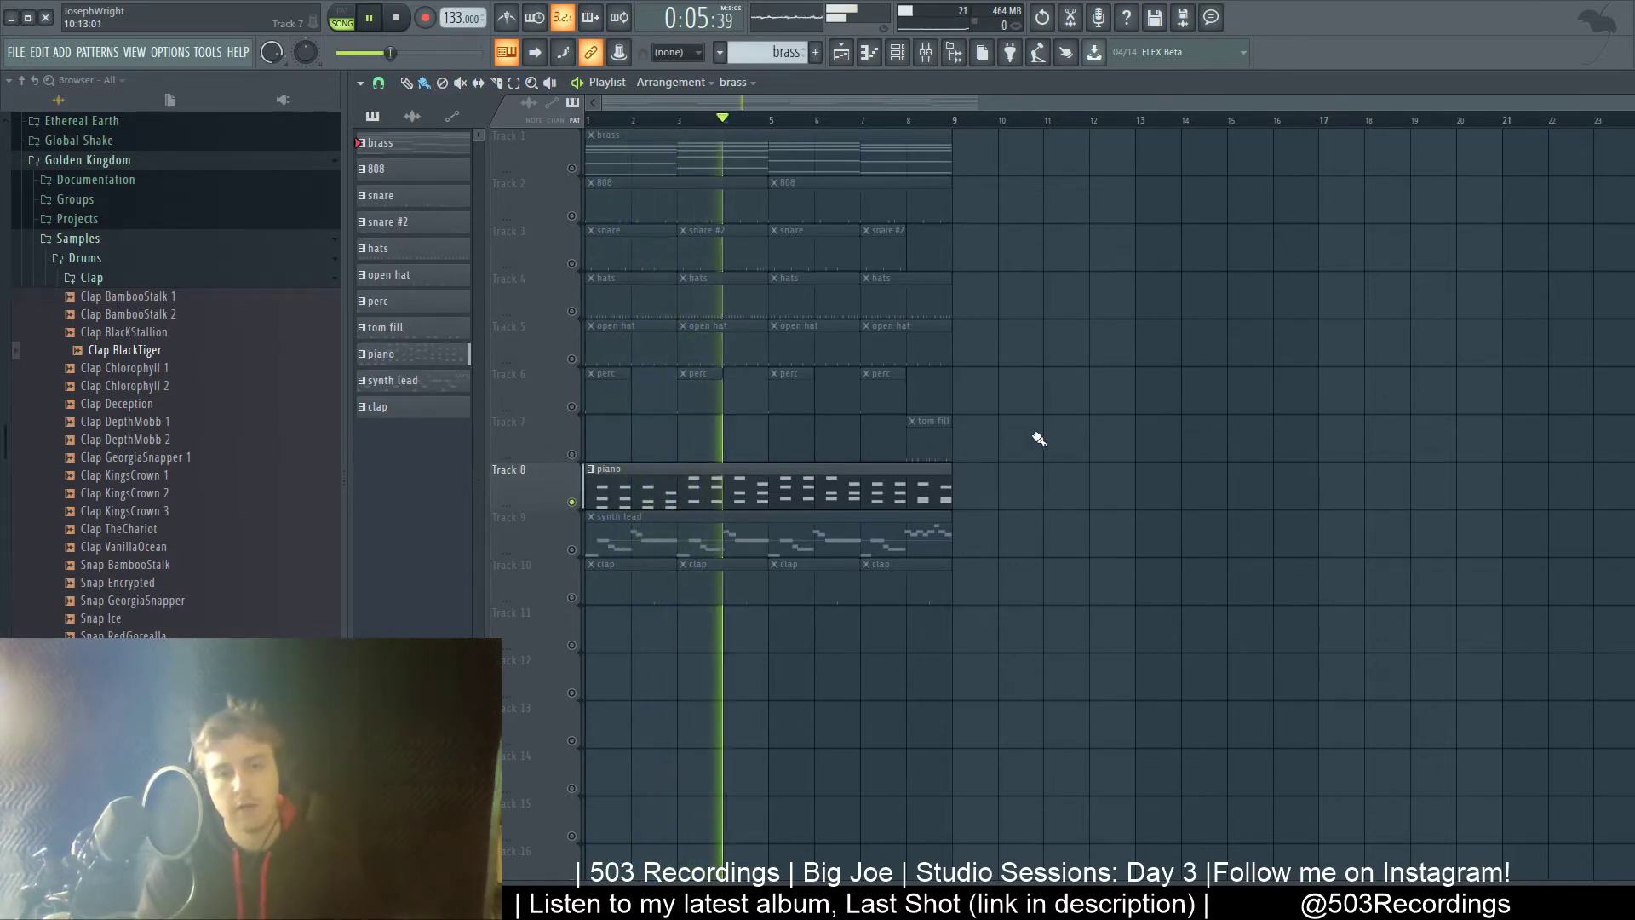
pyautogui.doubleClick(718, 492)
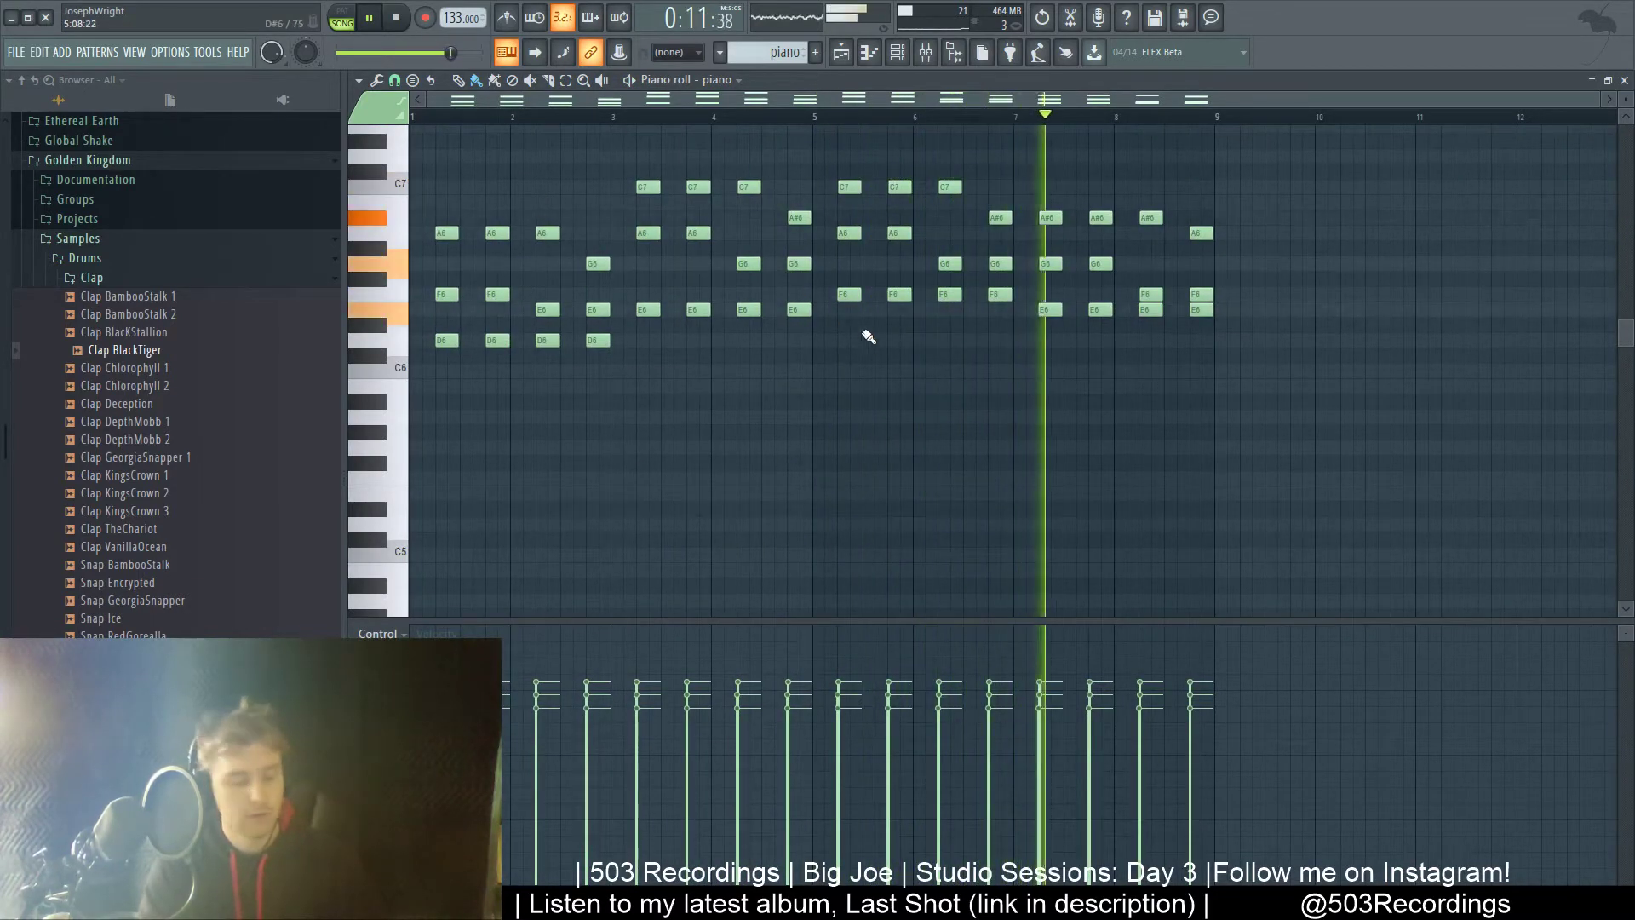
pyautogui.press('F5')
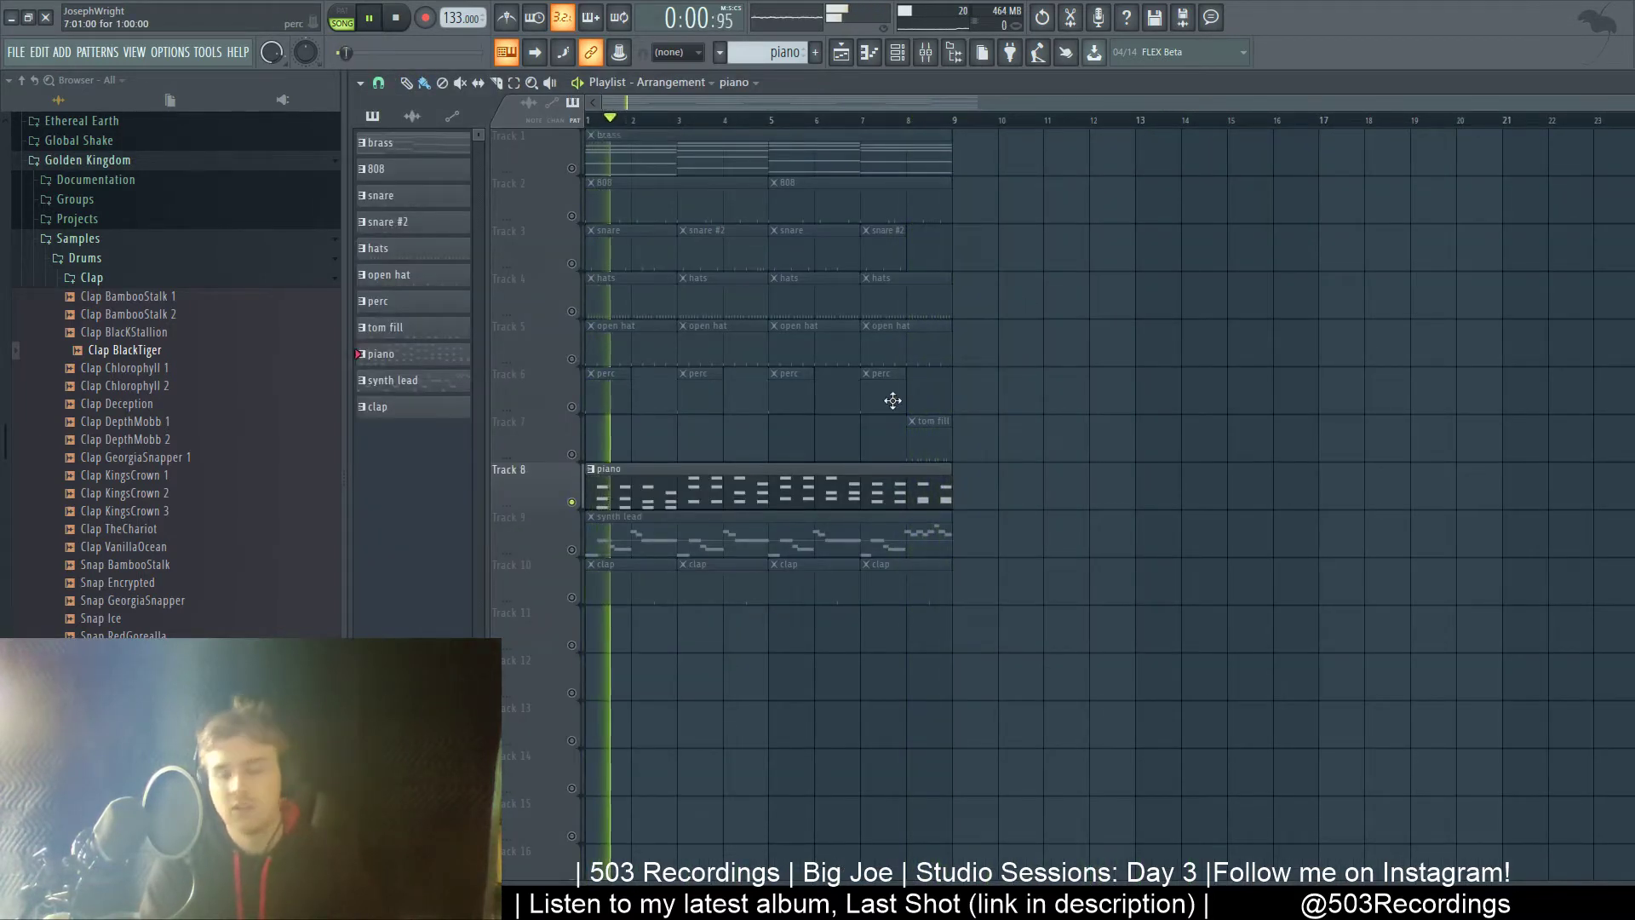
pyautogui.press('space')
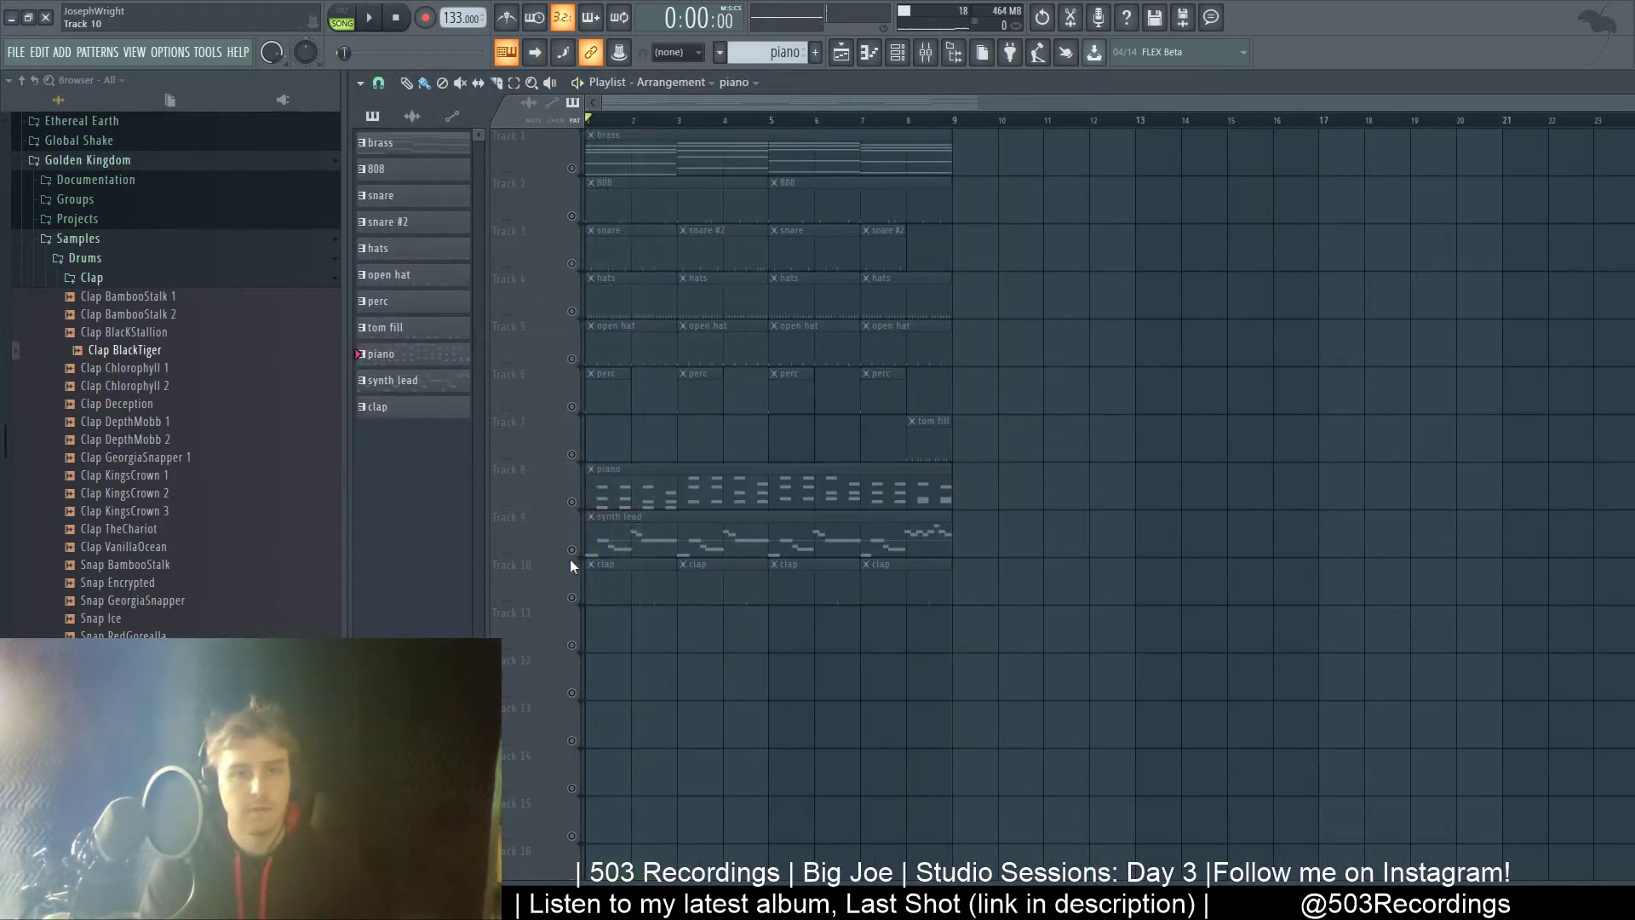
# - Solo the synth lead on track 9, play it through and stop playback
pyautogui.rightClick(572, 549)
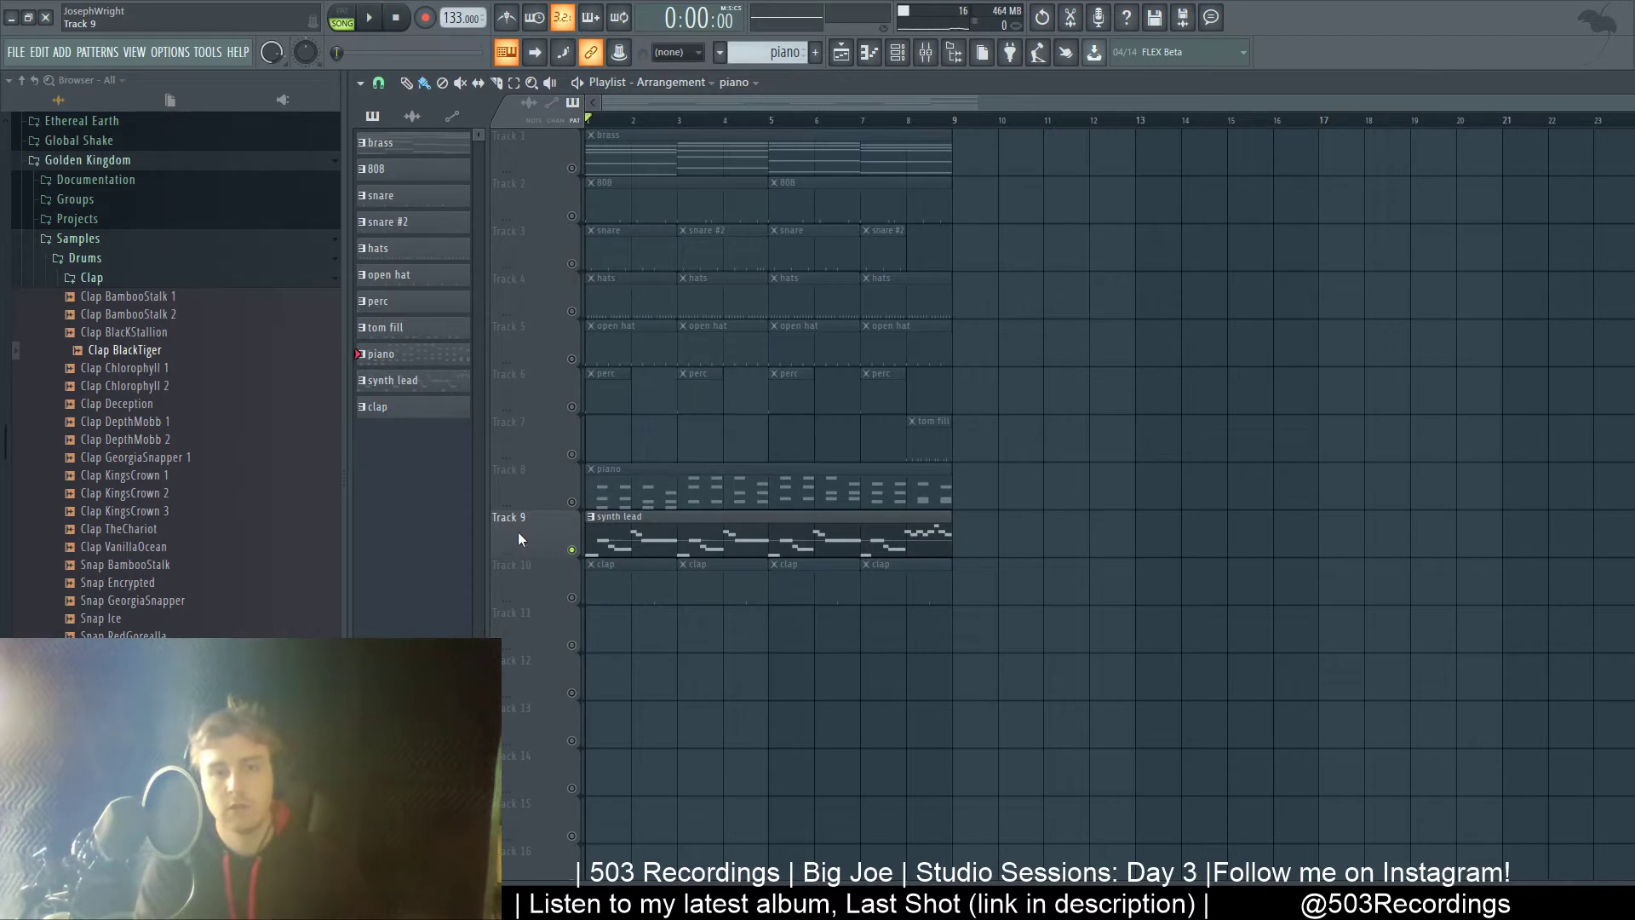
pyautogui.press('space')
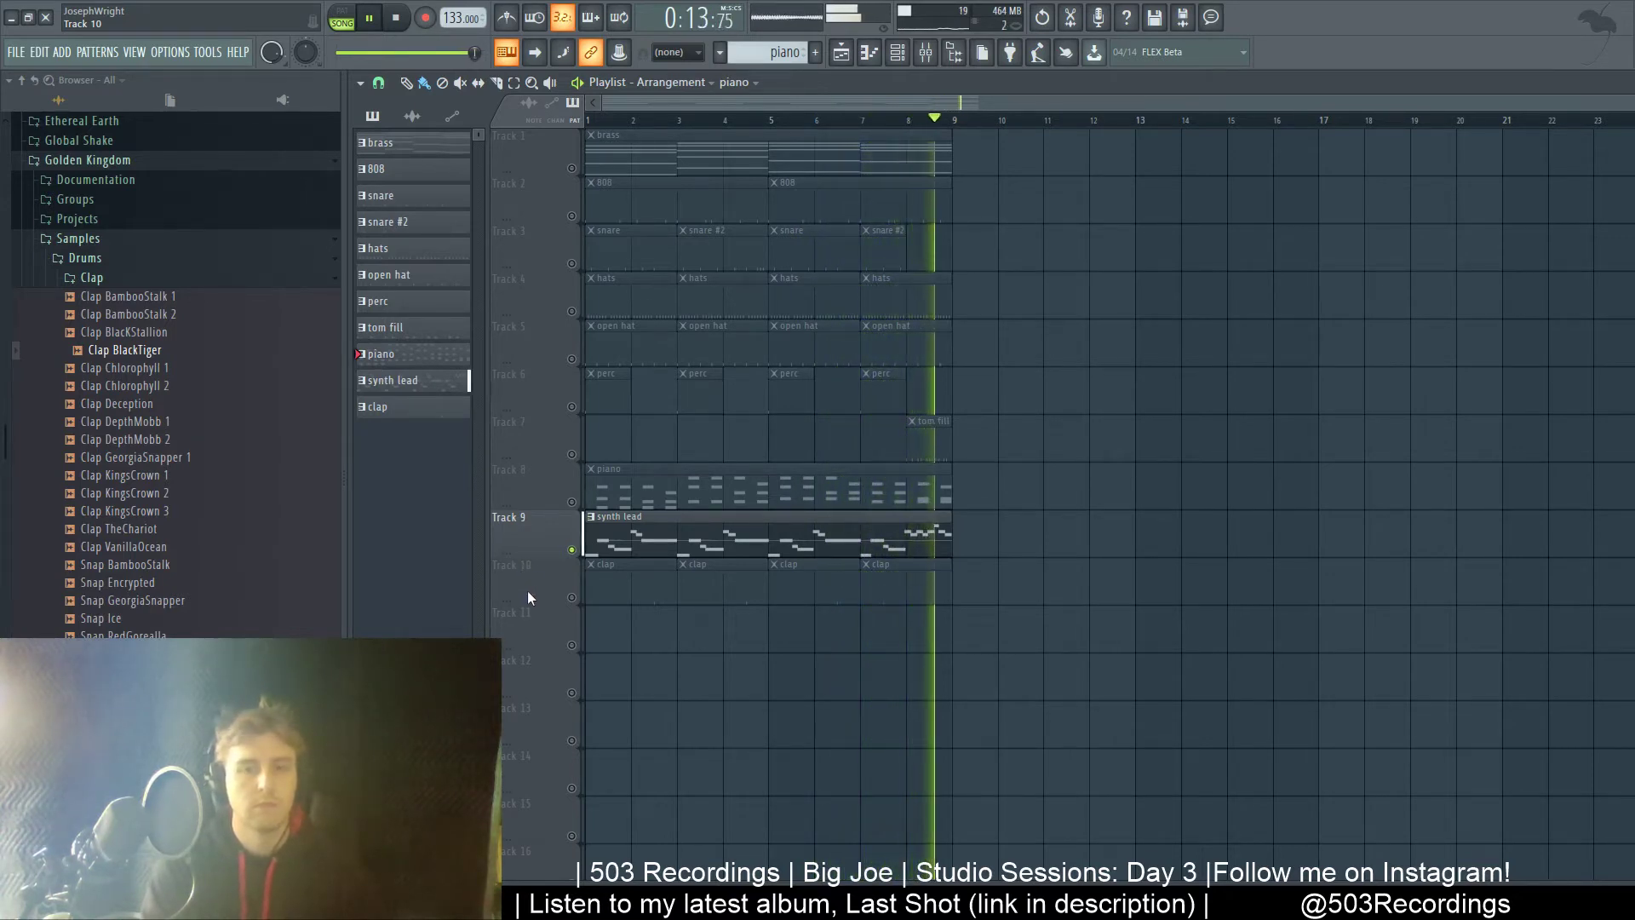
pyautogui.press('space')
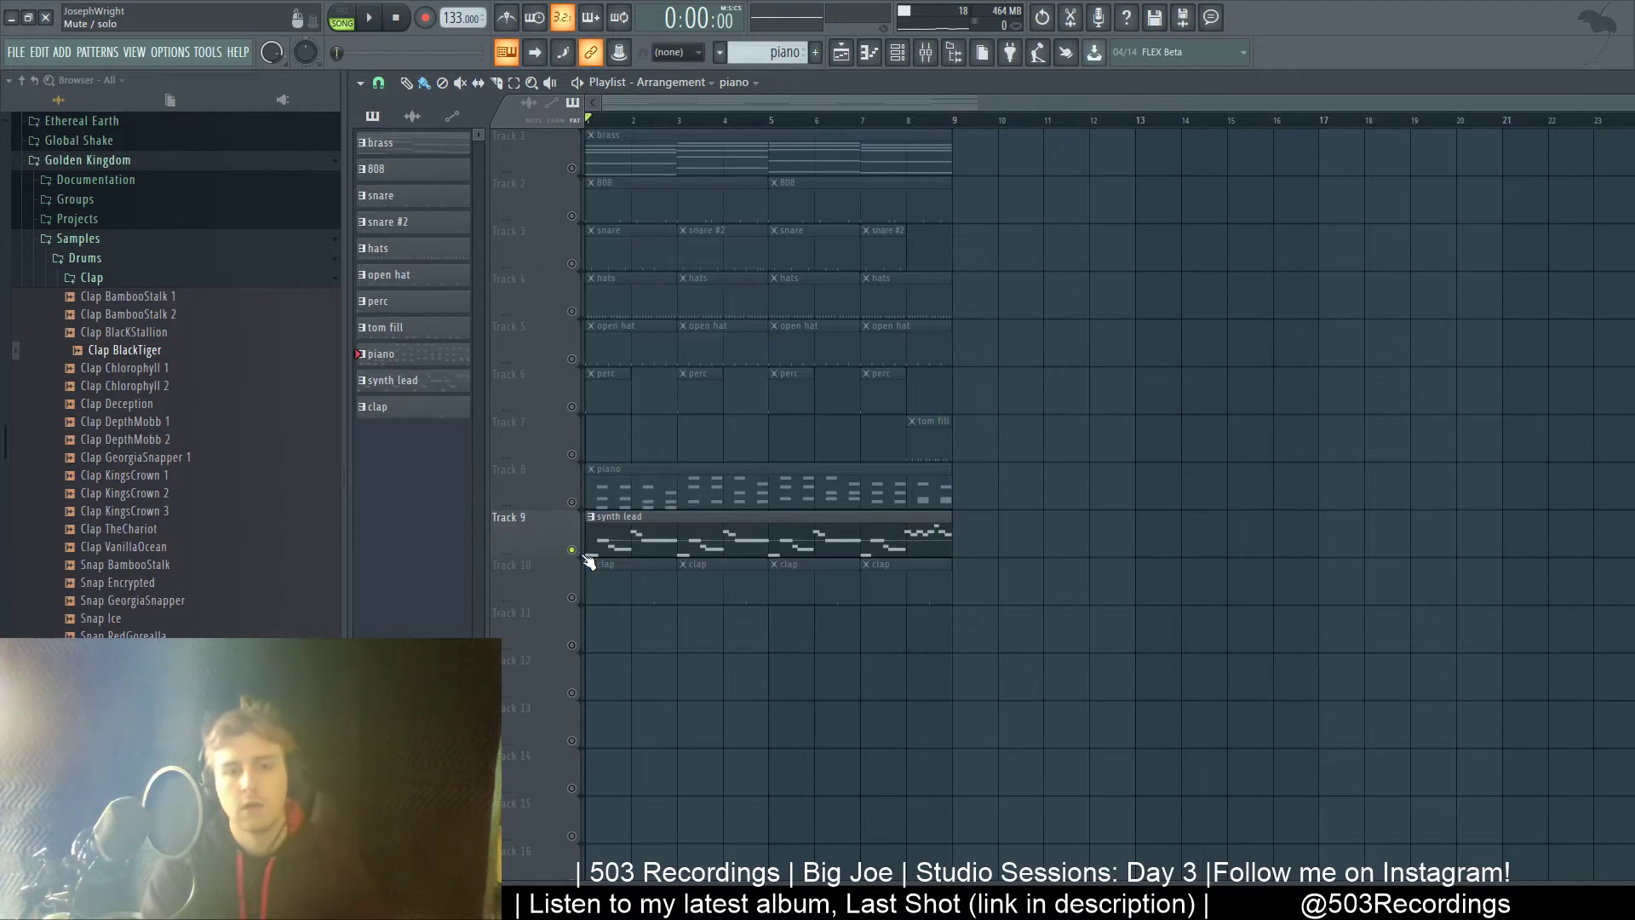
# - Turn off the solo on track 9 and play the full arrangement while viewing the 808 pattern in the piano roll
pyautogui.rightClick(572, 551)
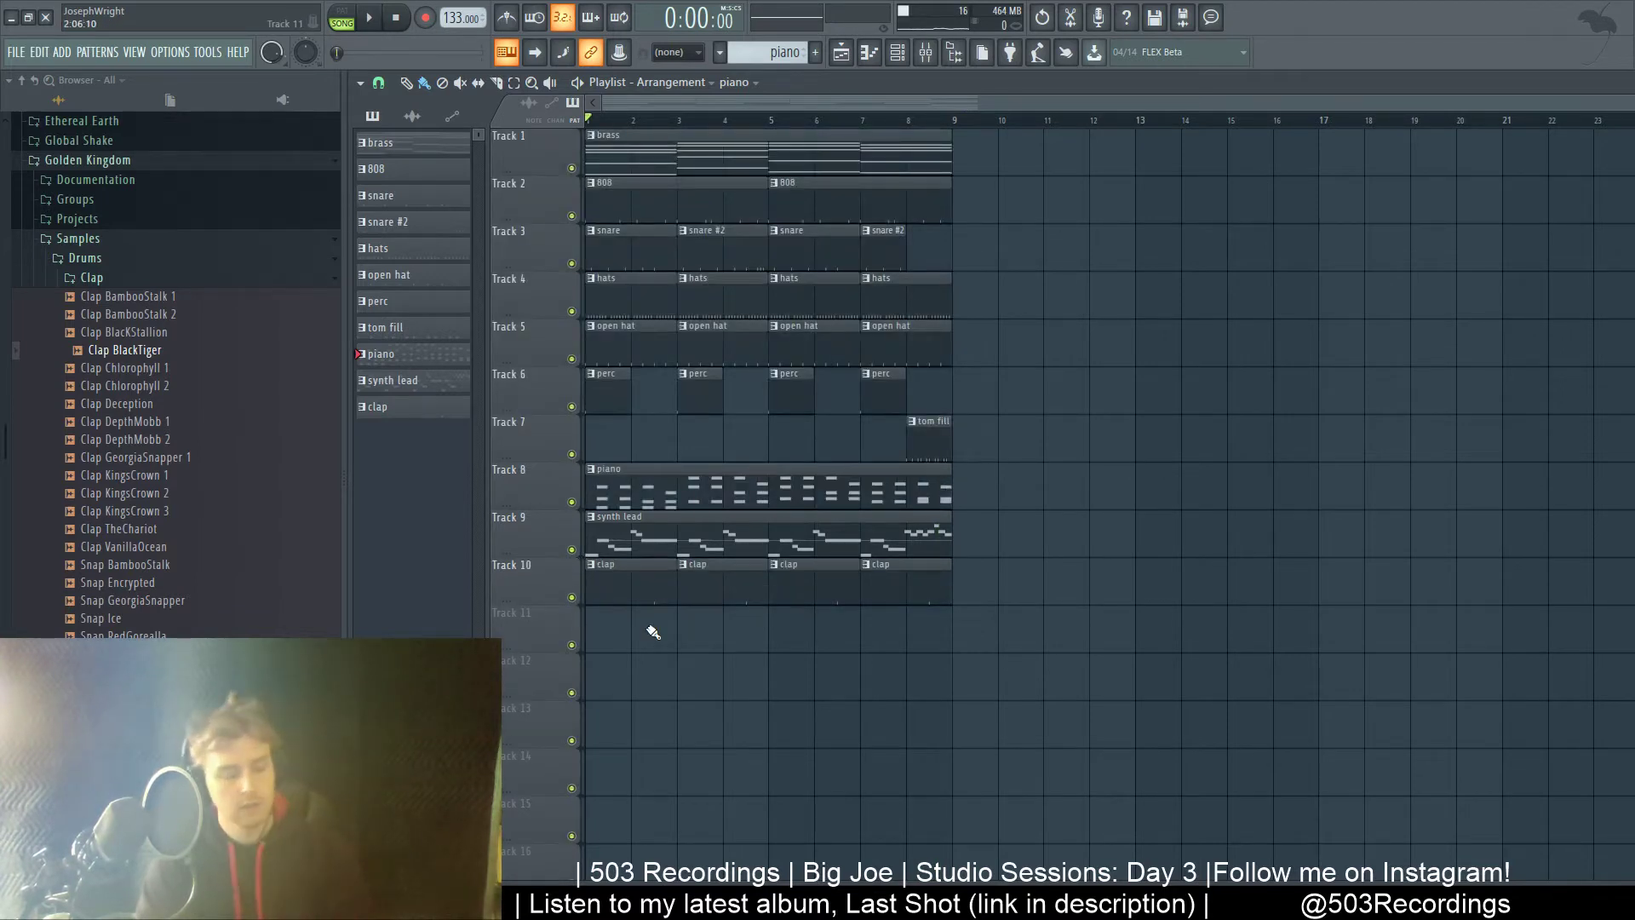
pyautogui.press('space')
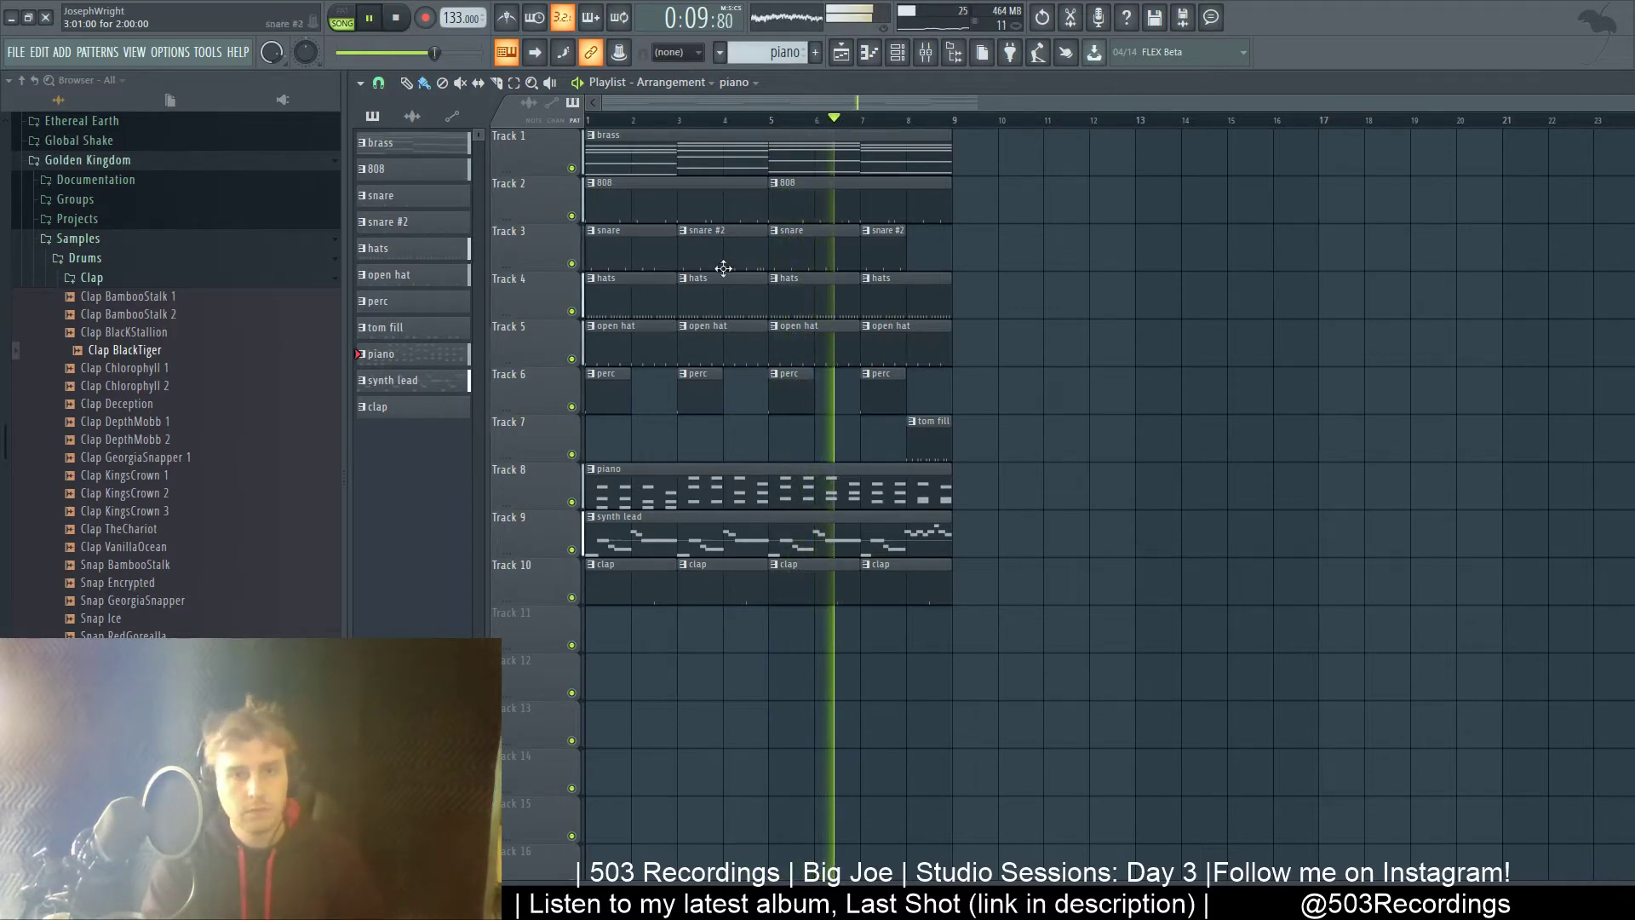
pyautogui.doubleClick(627, 215)
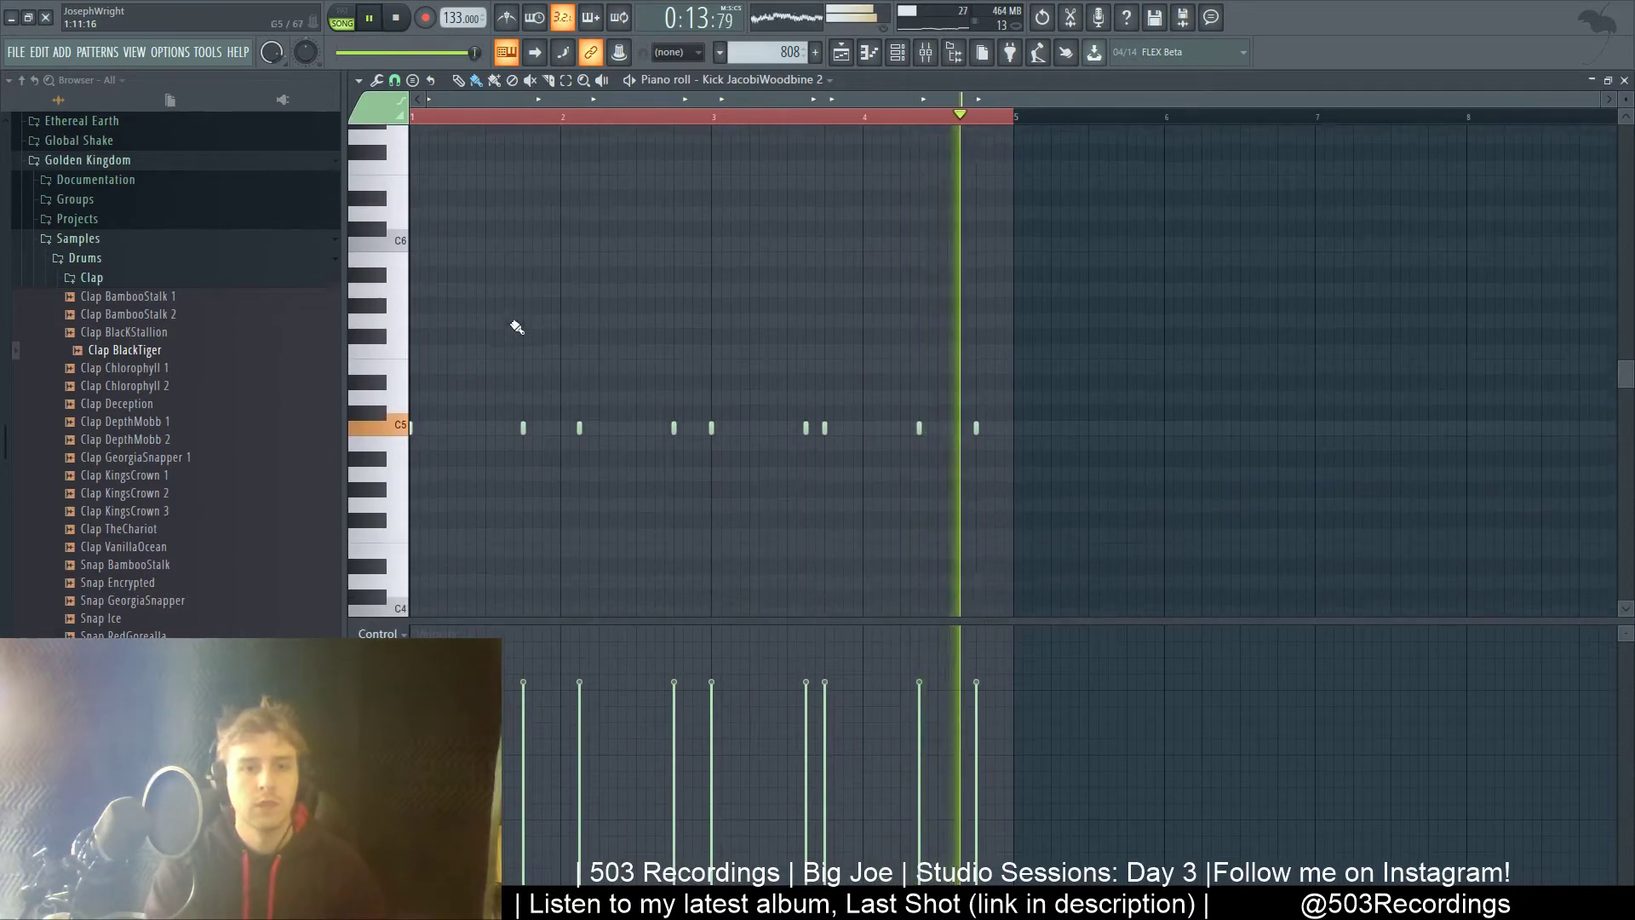
# - Stop playback, check the 808 clips in the playlist and return to the 808 pattern's notes in the piano roll
pyautogui.press('space')
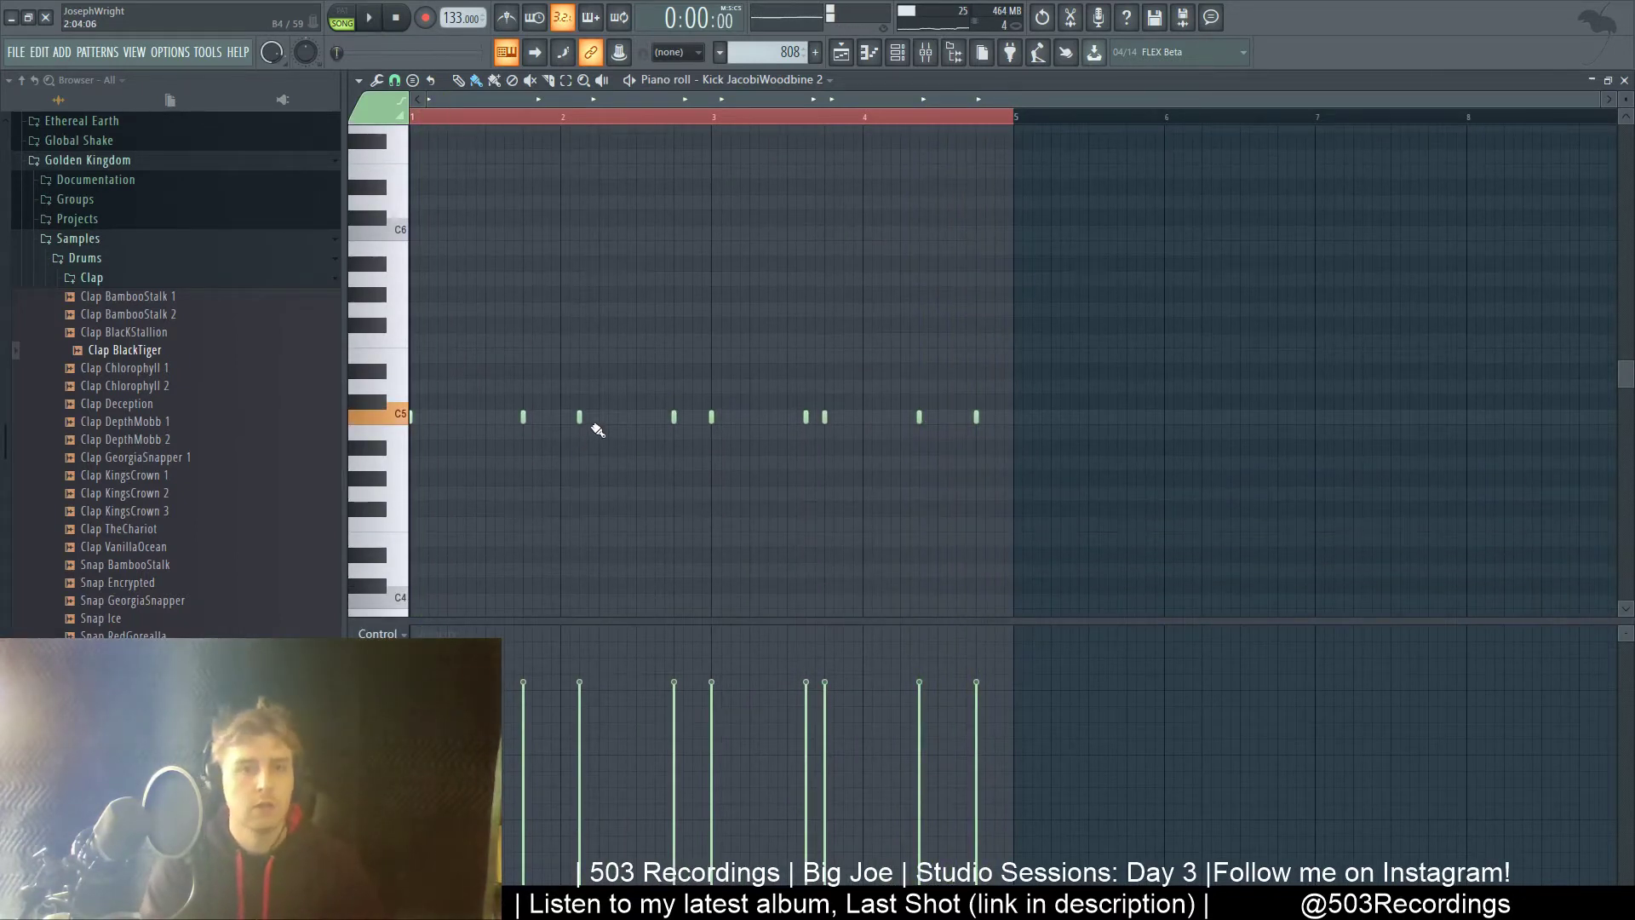
pyautogui.scroll(2, 598, 430)
pyautogui.press('F6')
pyautogui.press('F5')
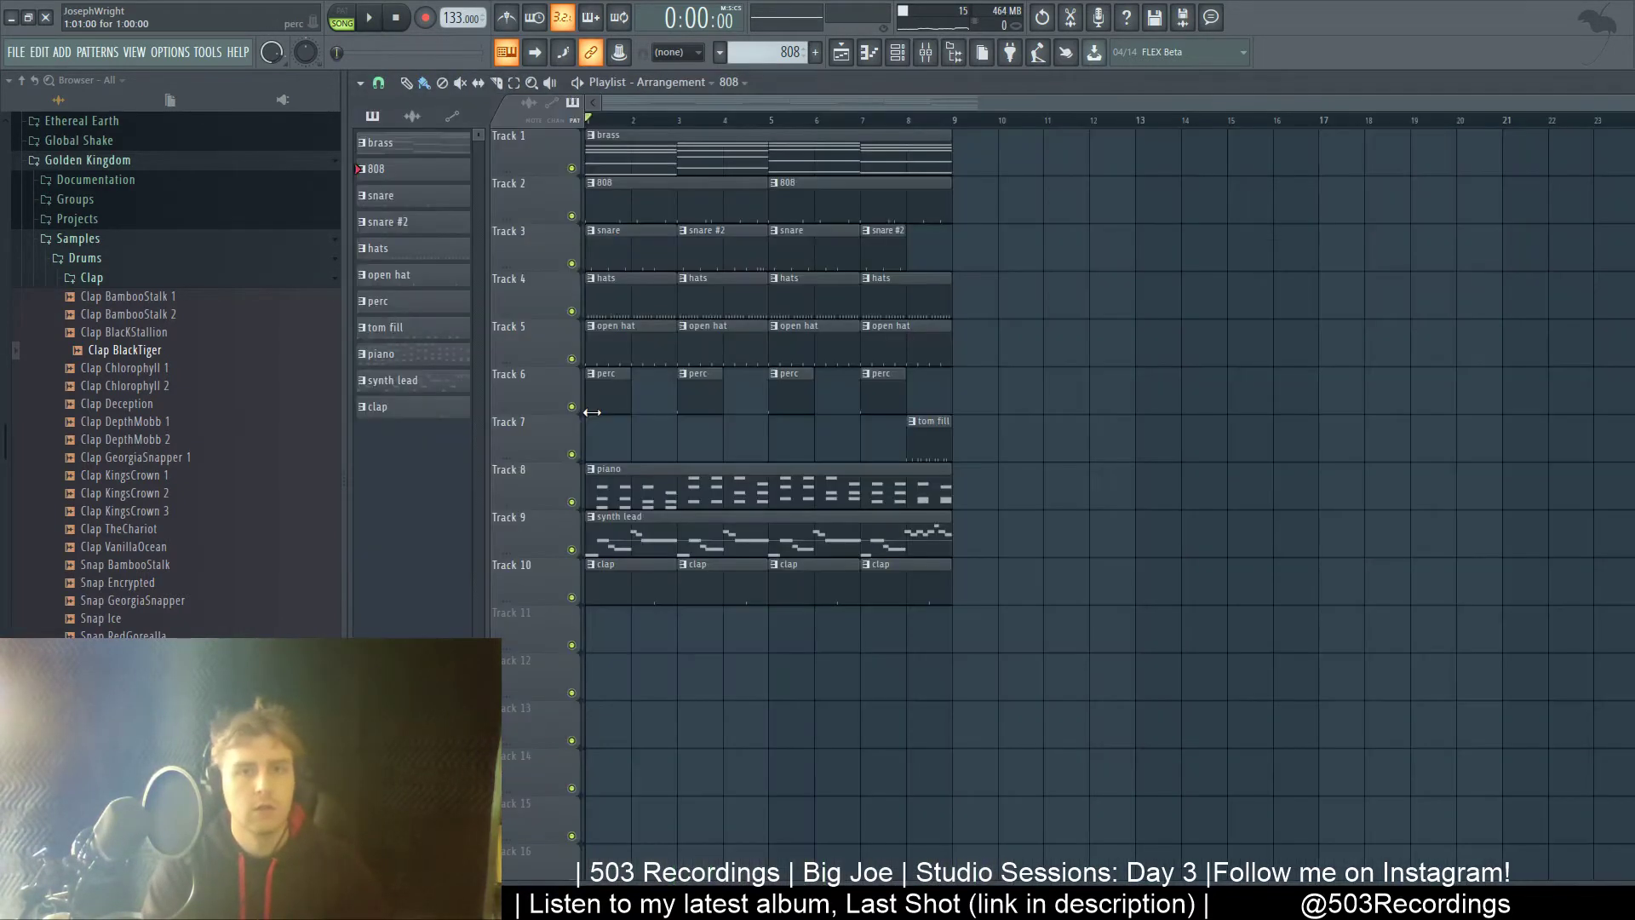
pyautogui.press('F7')
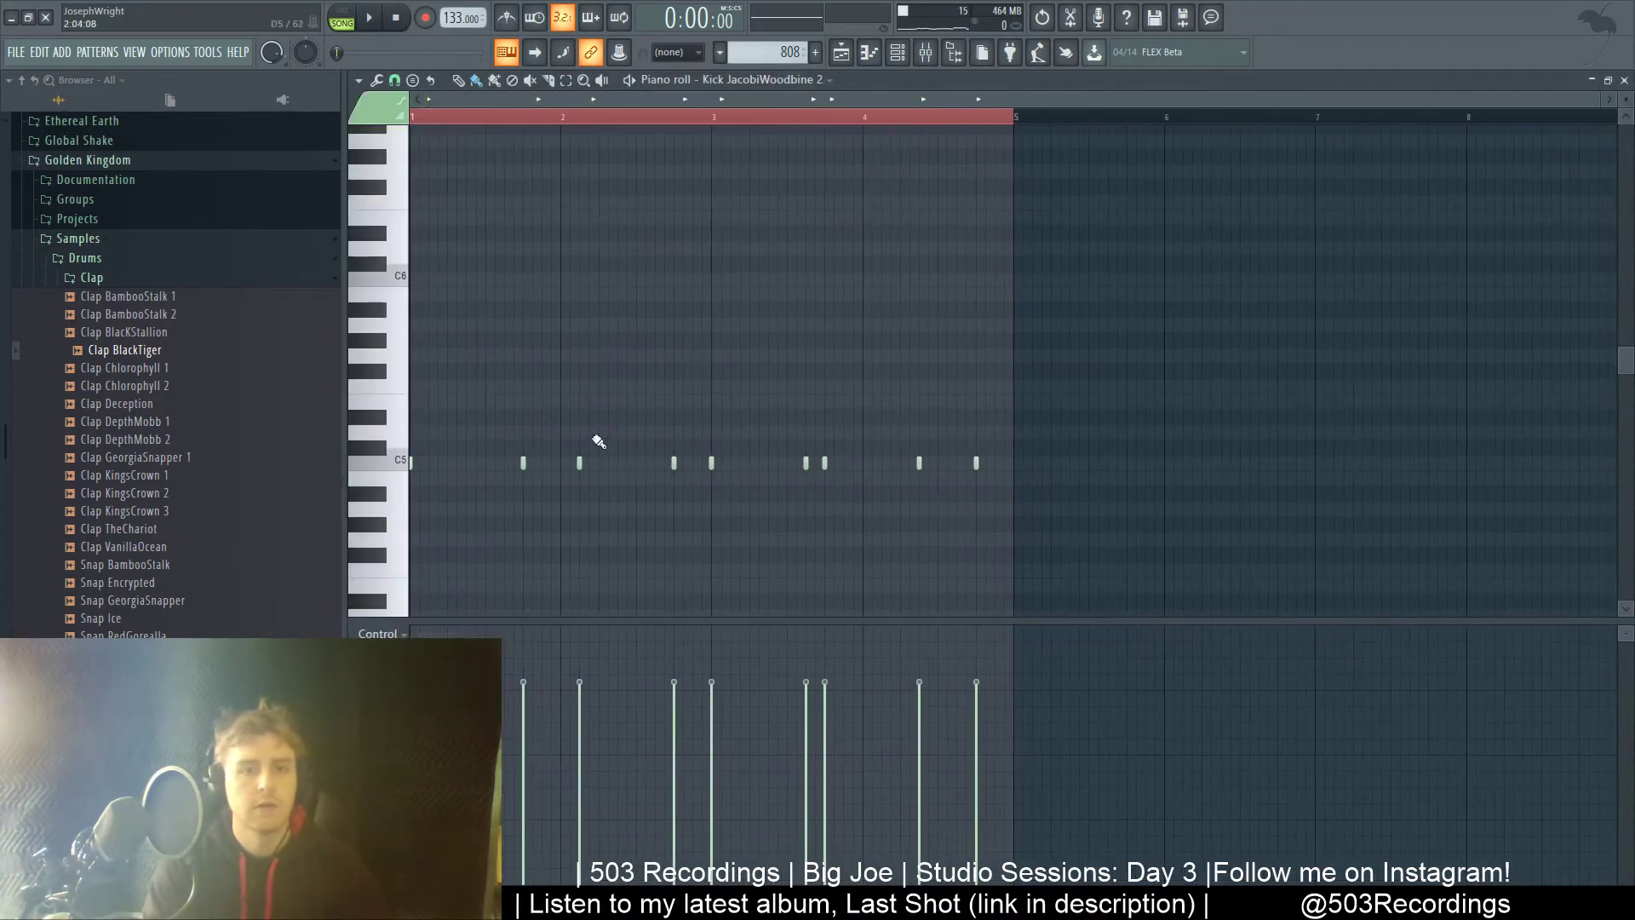
# - Raise the four 808 notes in bars 1 and 2 two semitones to D5 and audition the D5 and D4 keys
pyautogui.moveTo(688, 441); pyautogui.dragTo(413, 499)
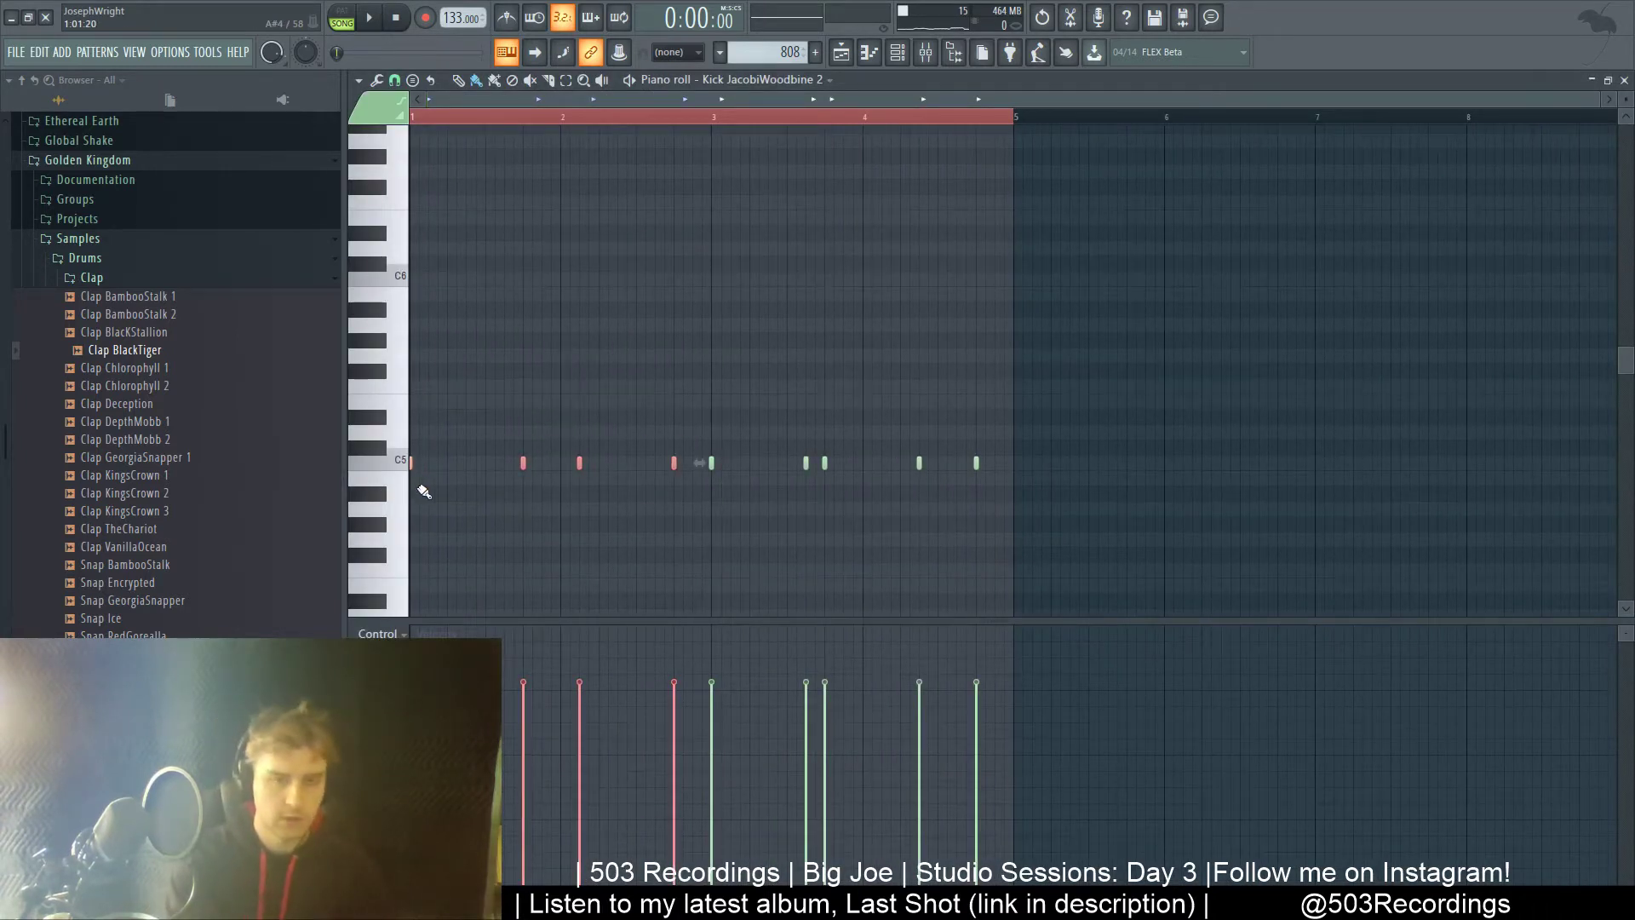
pyautogui.hotkey('shift', 'Up')
pyautogui.hotkey('shift', 'Up')
pyautogui.click(396, 438)
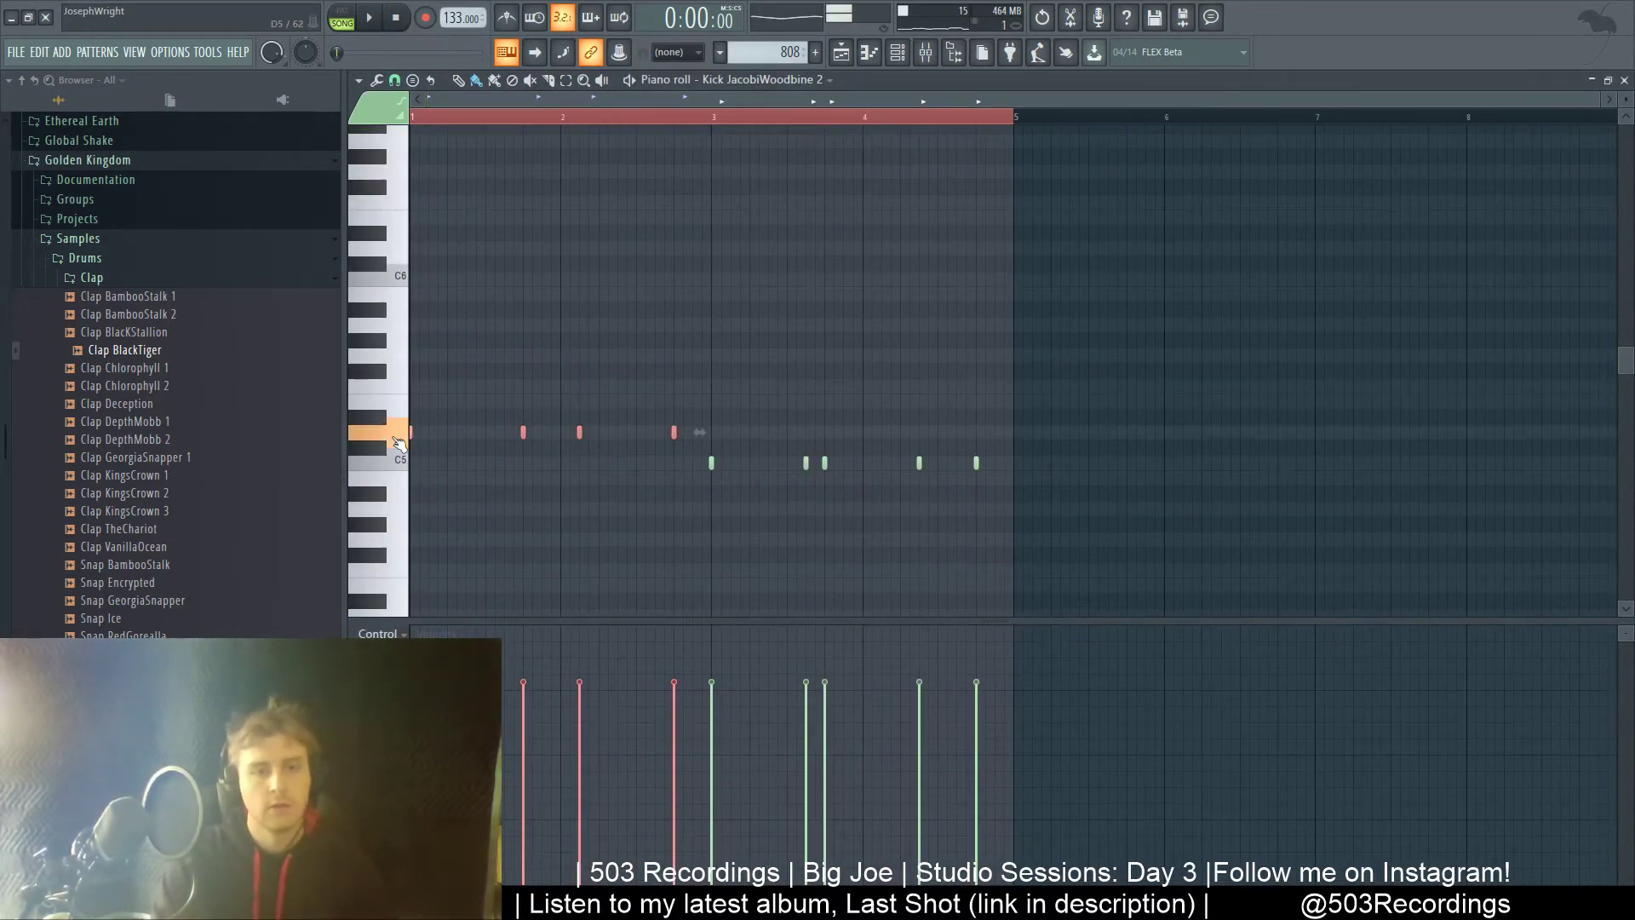
pyautogui.scroll(-3, 396, 545)
pyautogui.click(406, 485)
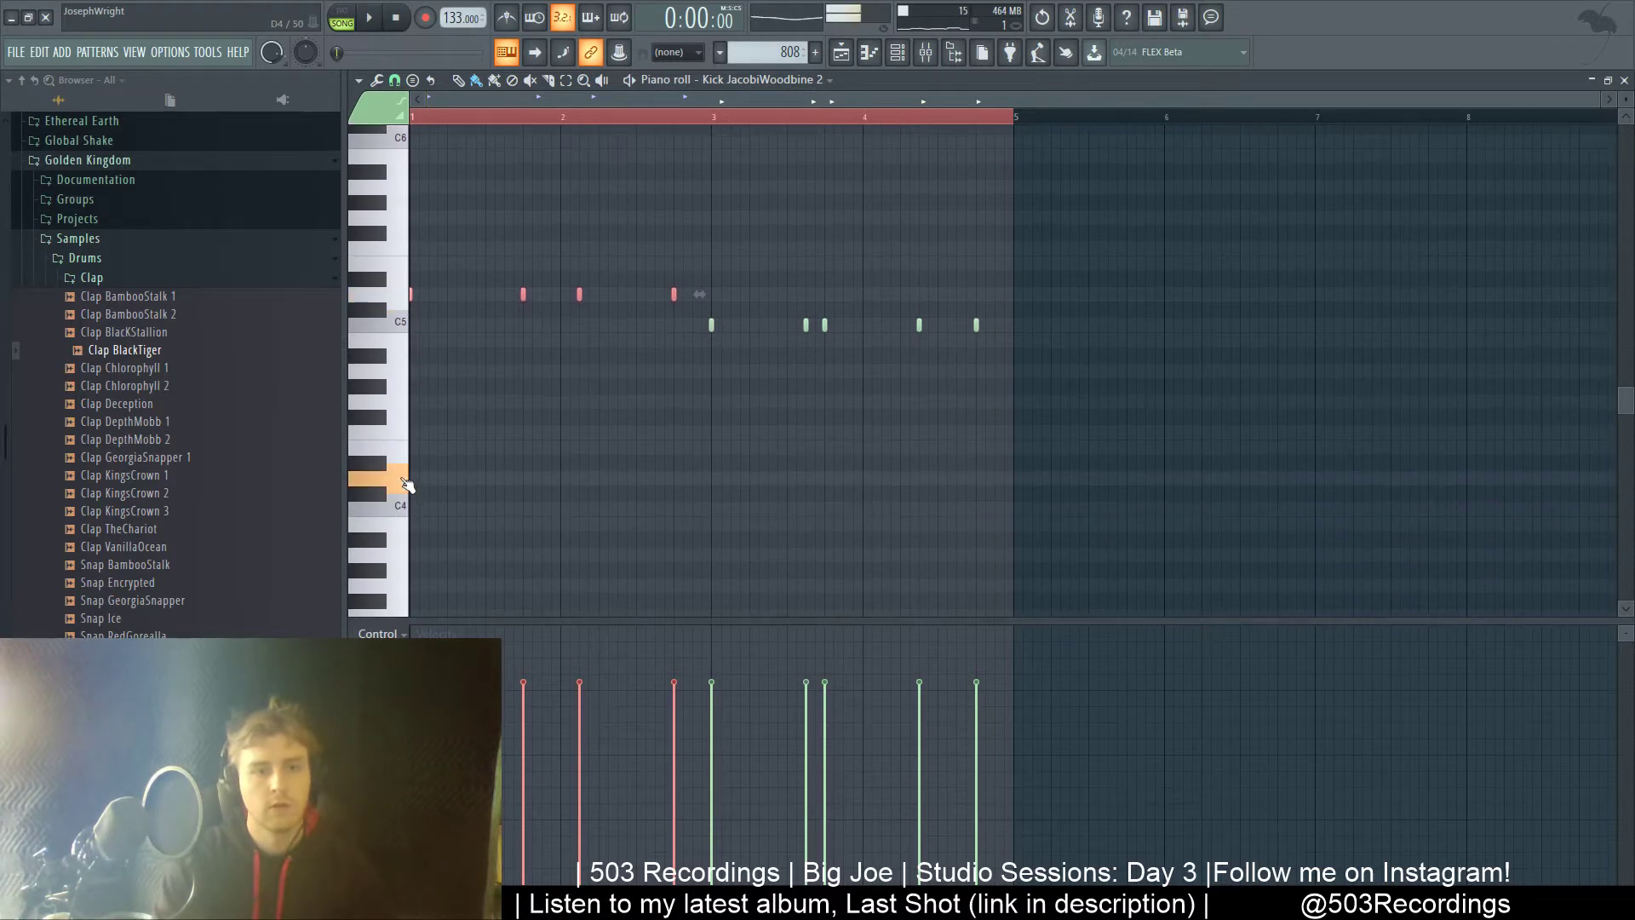
pyautogui.click(400, 294)
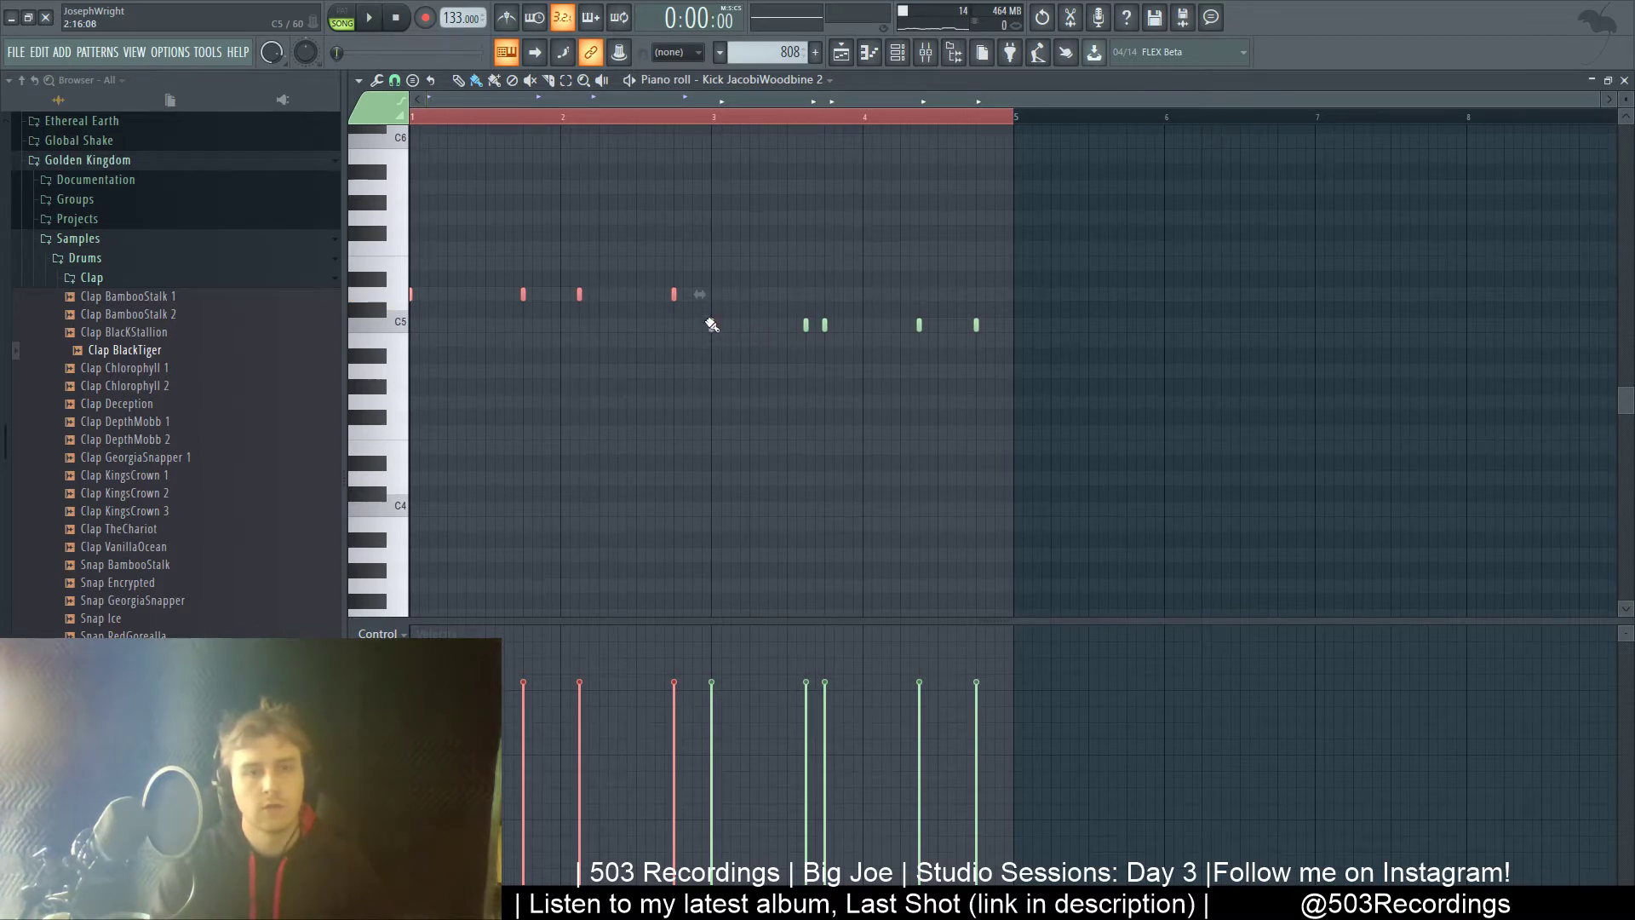
# - Raise the five 808 notes in bars 3 and 4 nine semitones, and drop them an octave to A4
pyautogui.moveTo(707, 320); pyautogui.dragTo(1010, 359)
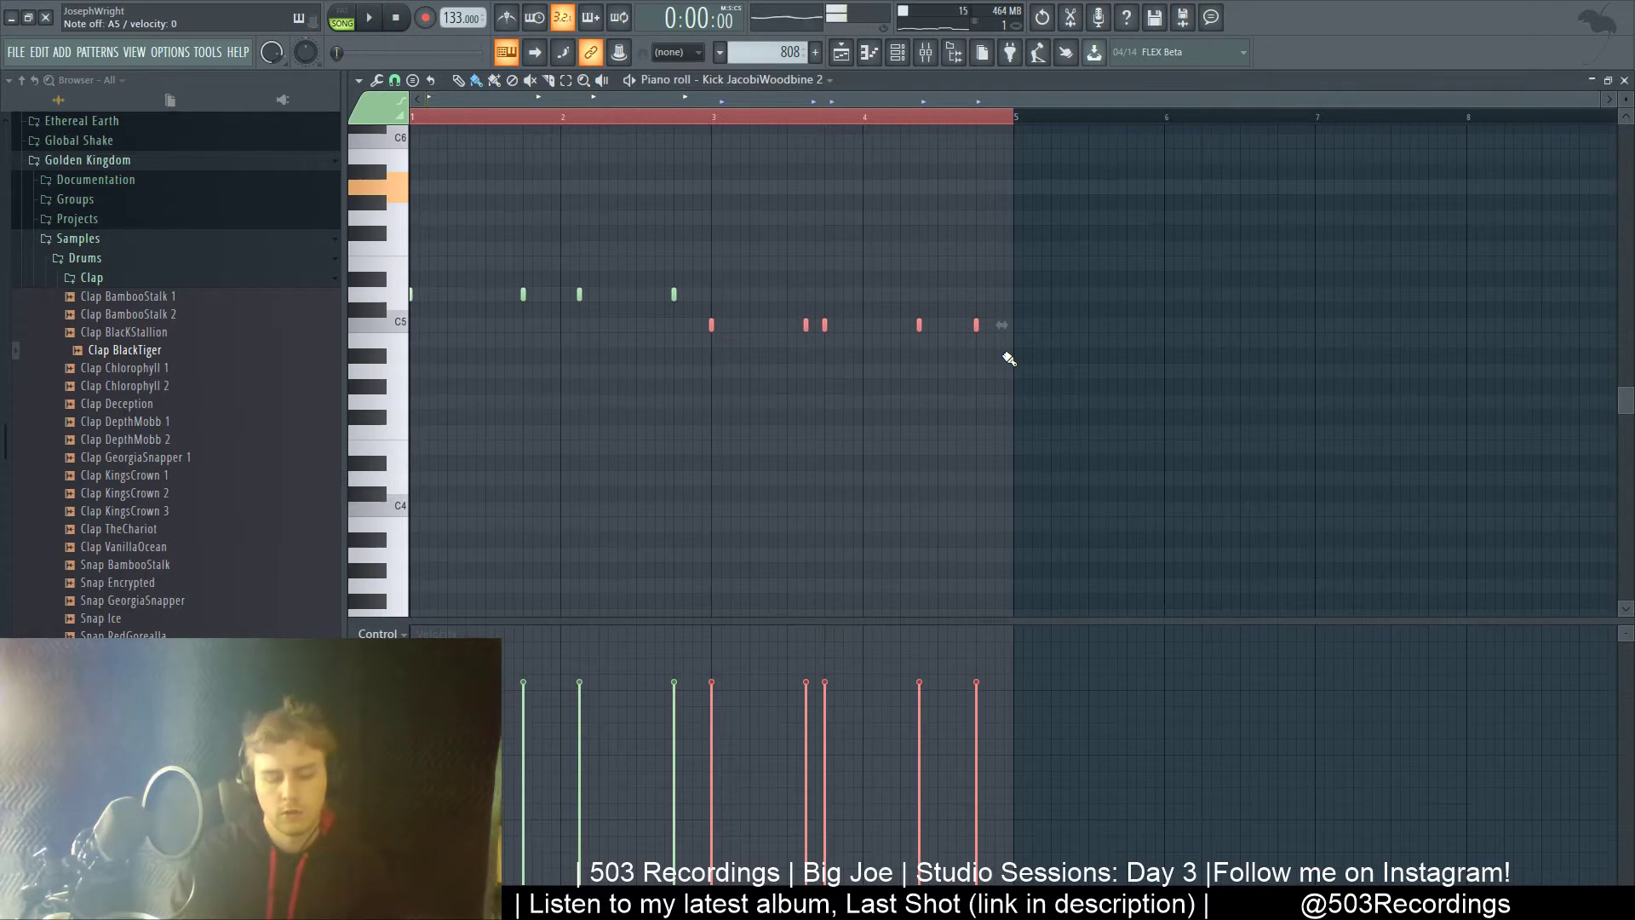
pyautogui.hotkey('shift', 'Up')
pyautogui.hotkey('shift', 'Up')
pyautogui.hotkey('shift', 'Up')
pyautogui.hotkey('shift', 'Up')
pyautogui.hotkey('shift', 'Up')
pyautogui.hotkey('shift', 'Up')
pyautogui.hotkey('shift', 'Up')
pyautogui.hotkey('shift', 'Up')
pyautogui.hotkey('shift', 'Up')
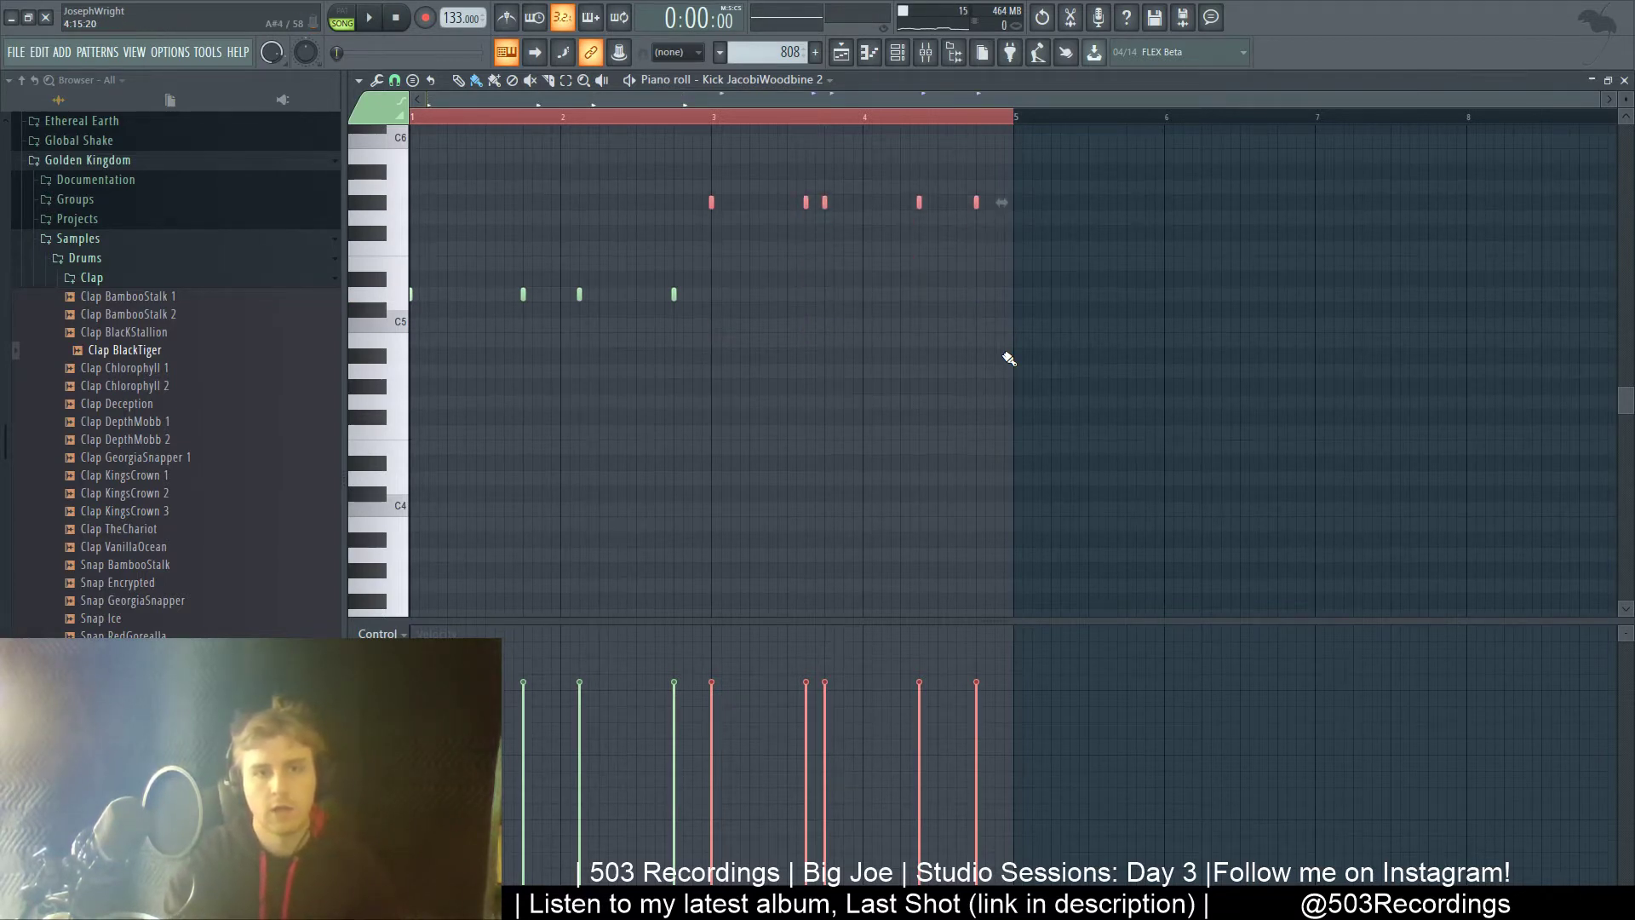
pyautogui.hotkey('ctrl', 'Down')
# - Make the second 808 clip on track 2 a separate unique pattern and show its notes in the piano roll
pyautogui.press('F5')
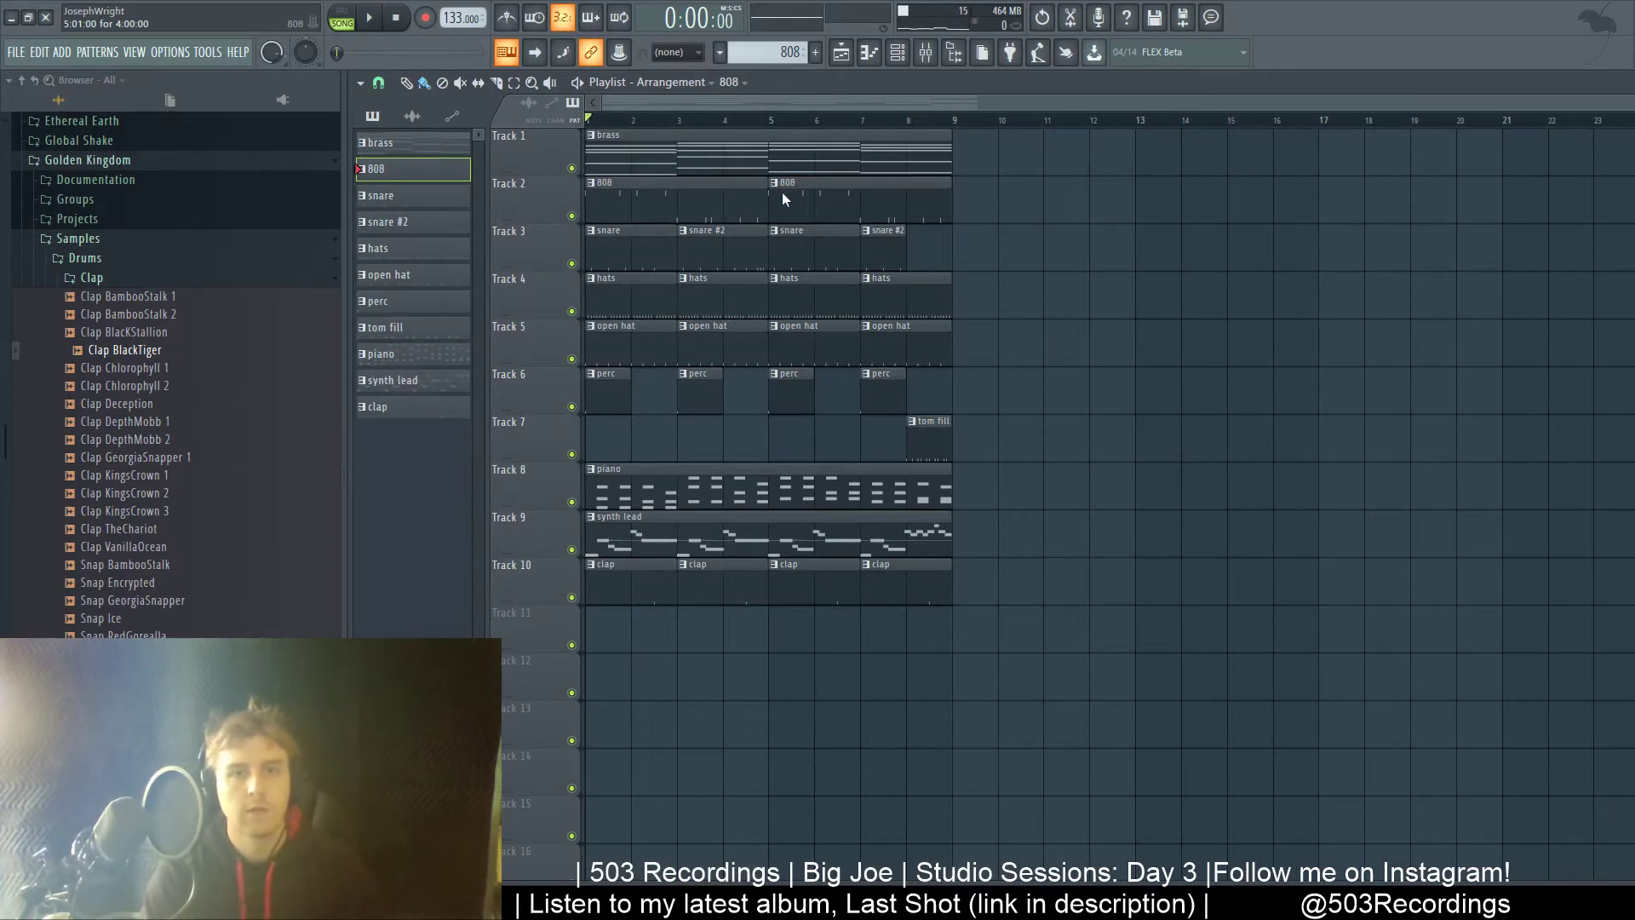
pyautogui.doubleClick(817, 167)
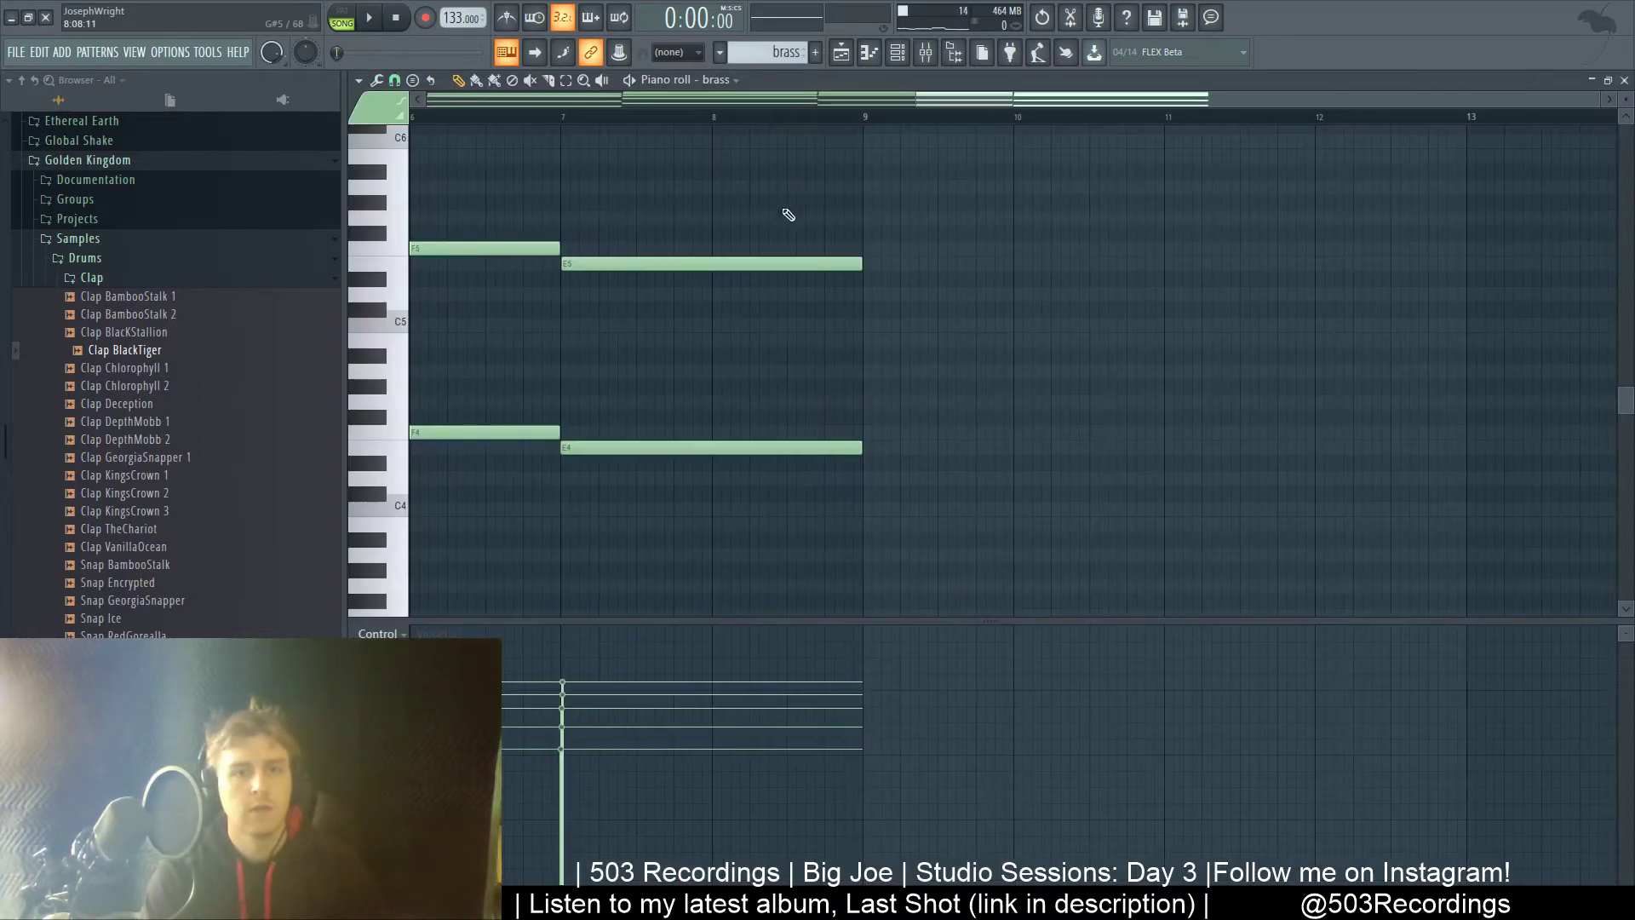
pyautogui.press('F5')
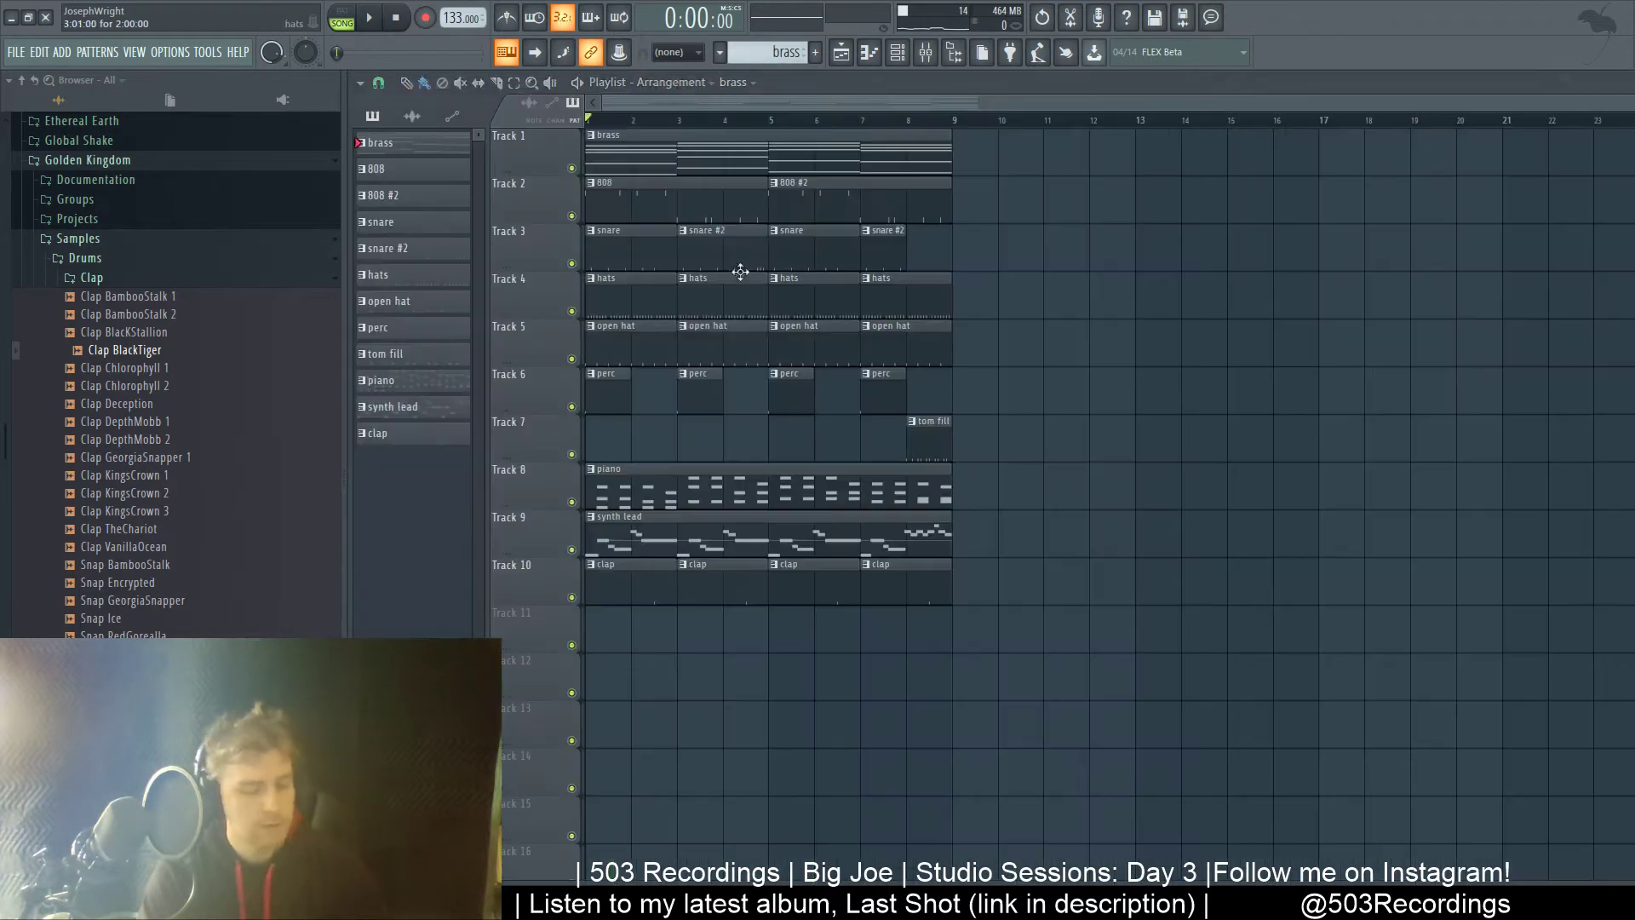
pyautogui.doubleClick(917, 223)
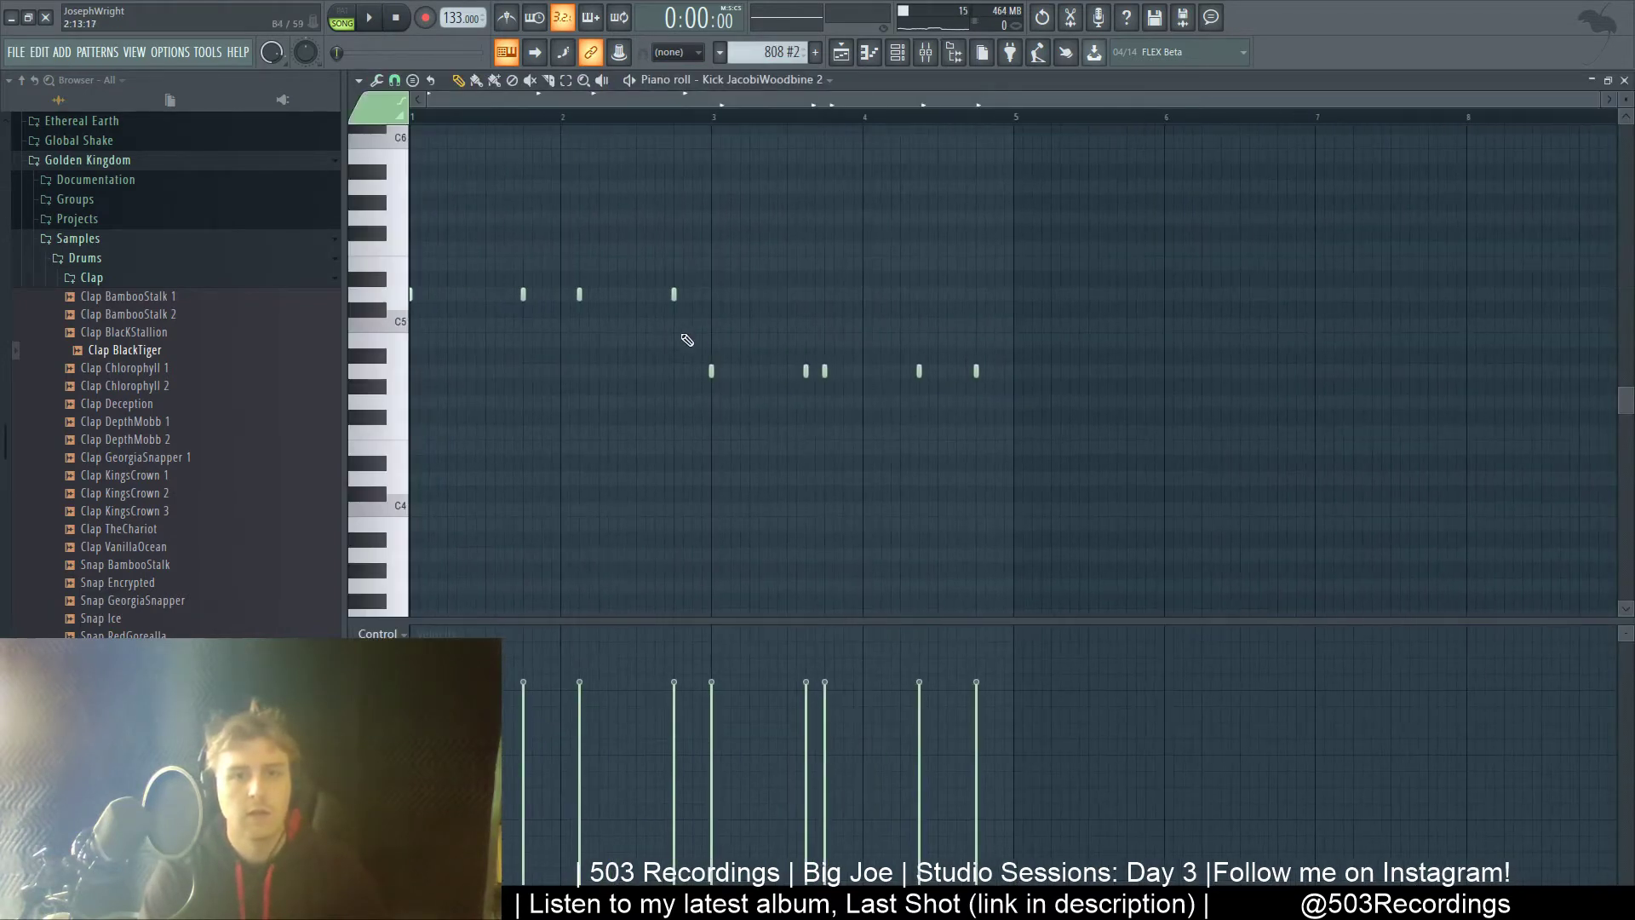
# - Lower all notes of the second 808 pattern nine semitones, placing the first four on F4, and audition that key
pyautogui.moveTo(1022, 254); pyautogui.dragTo(398, 474)
pyautogui.press('Down')
pyautogui.press('Down')
pyautogui.press('Down')
pyautogui.press('Down')
pyautogui.press('Down')
pyautogui.press('Down')
pyautogui.press('Down')
pyautogui.press('Down')
pyautogui.press('Down')
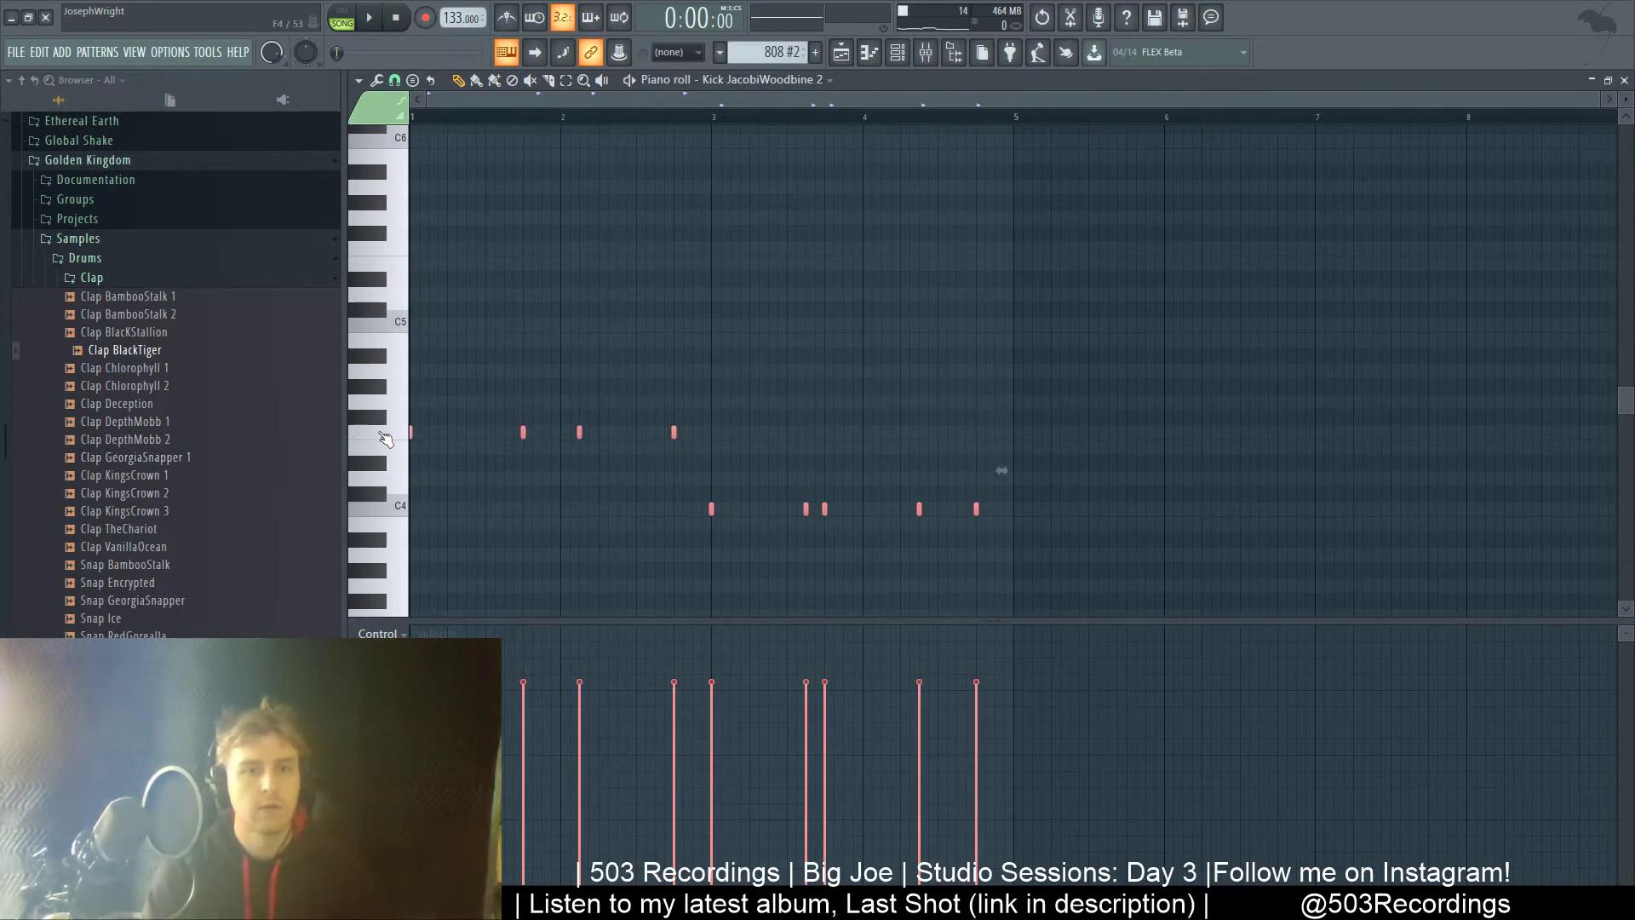
pyautogui.click(398, 440)
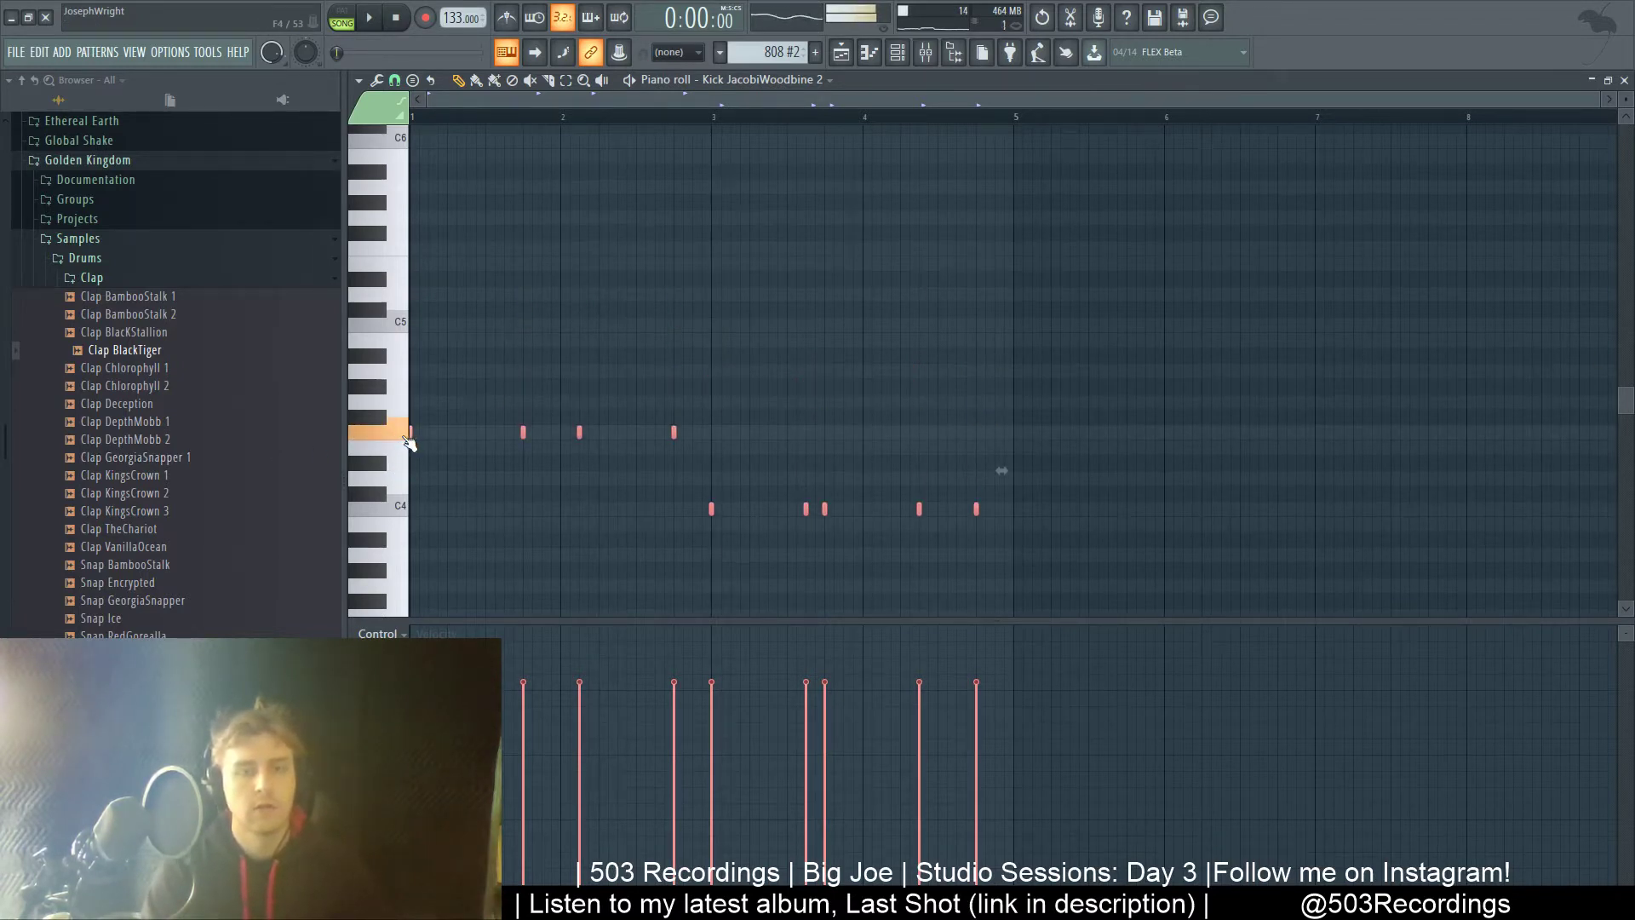
# - Raise the last five notes of the second 808 pattern four semitones to E4 and audition the D4 key
pyautogui.moveTo(679, 487); pyautogui.dragTo(1012, 547)
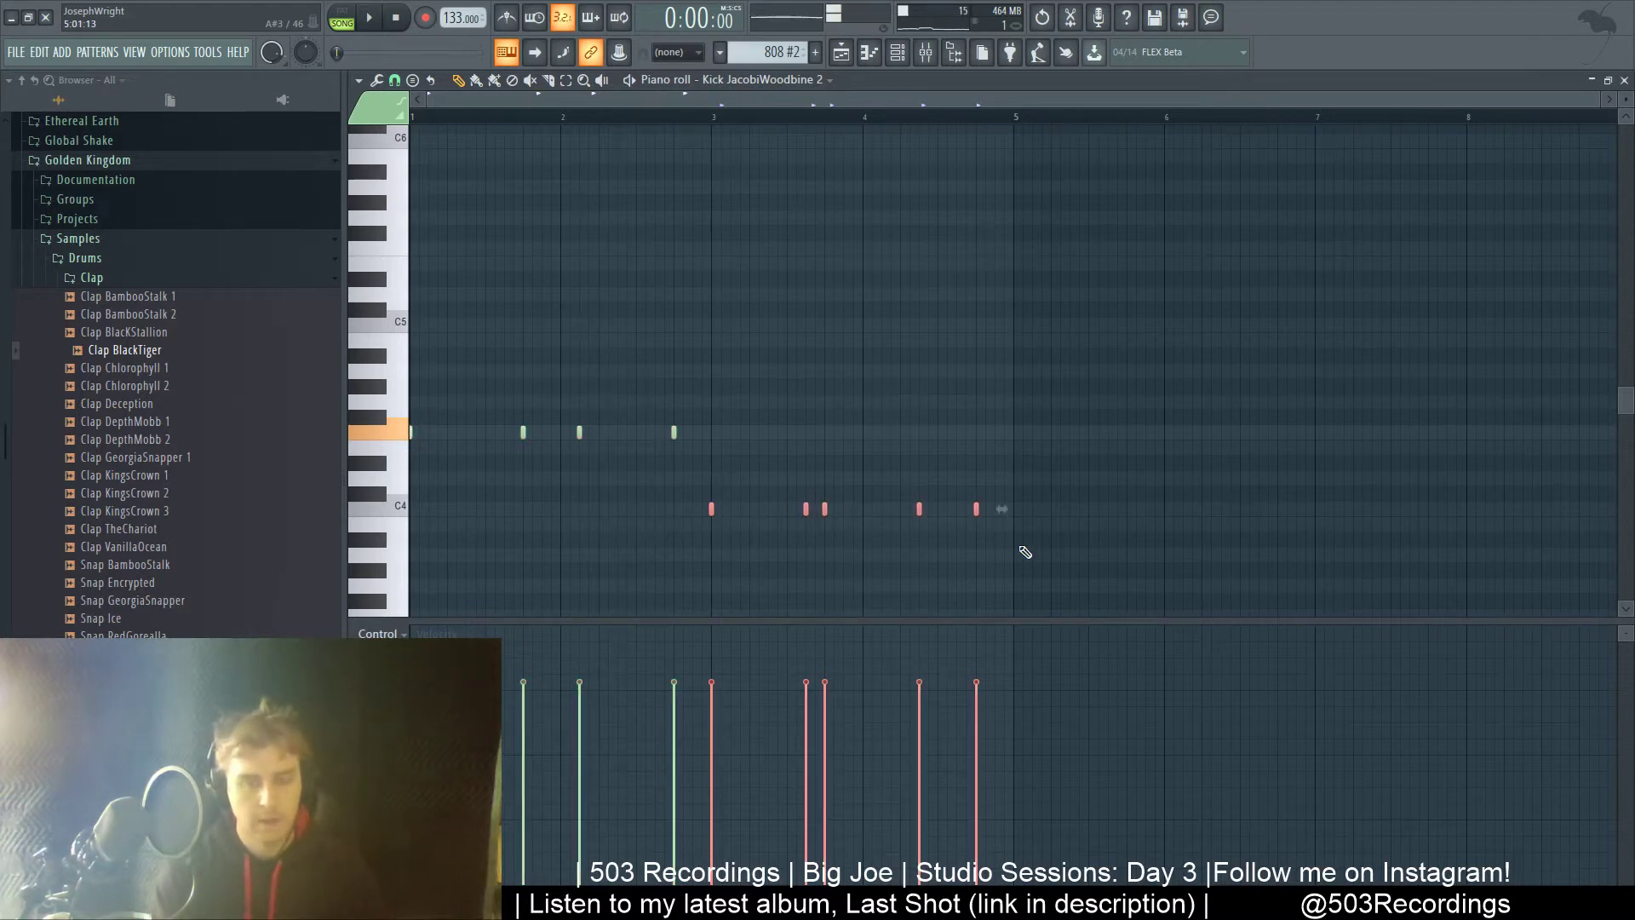
pyautogui.press('Up')
pyautogui.press('Up')
pyautogui.press('Up')
pyautogui.press('Up')
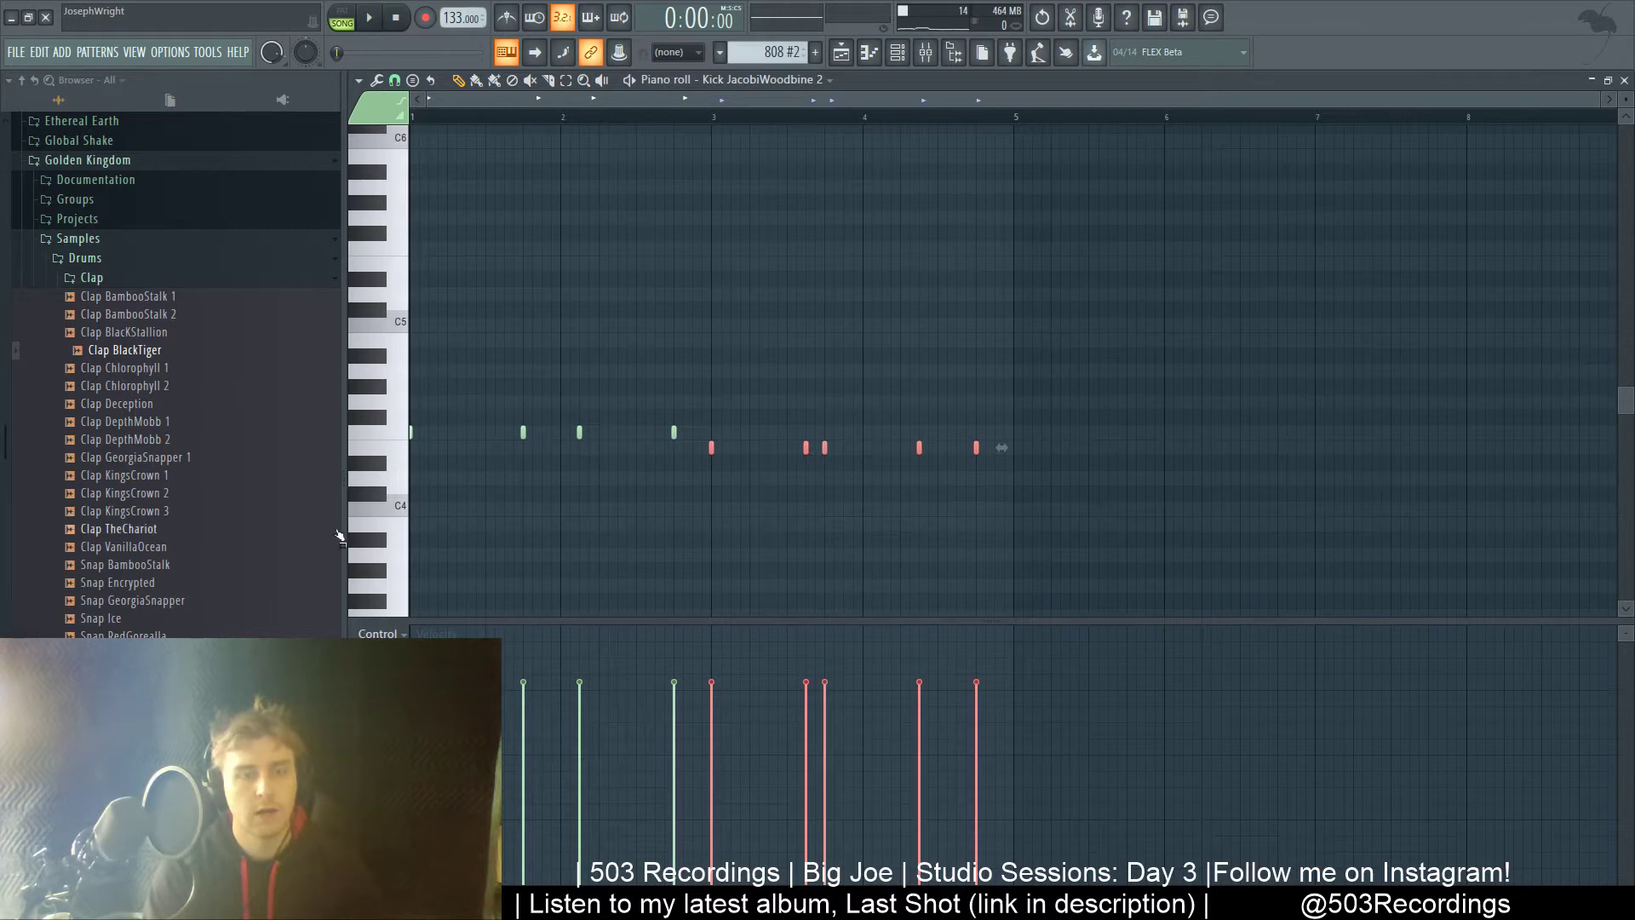
pyautogui.click(404, 483)
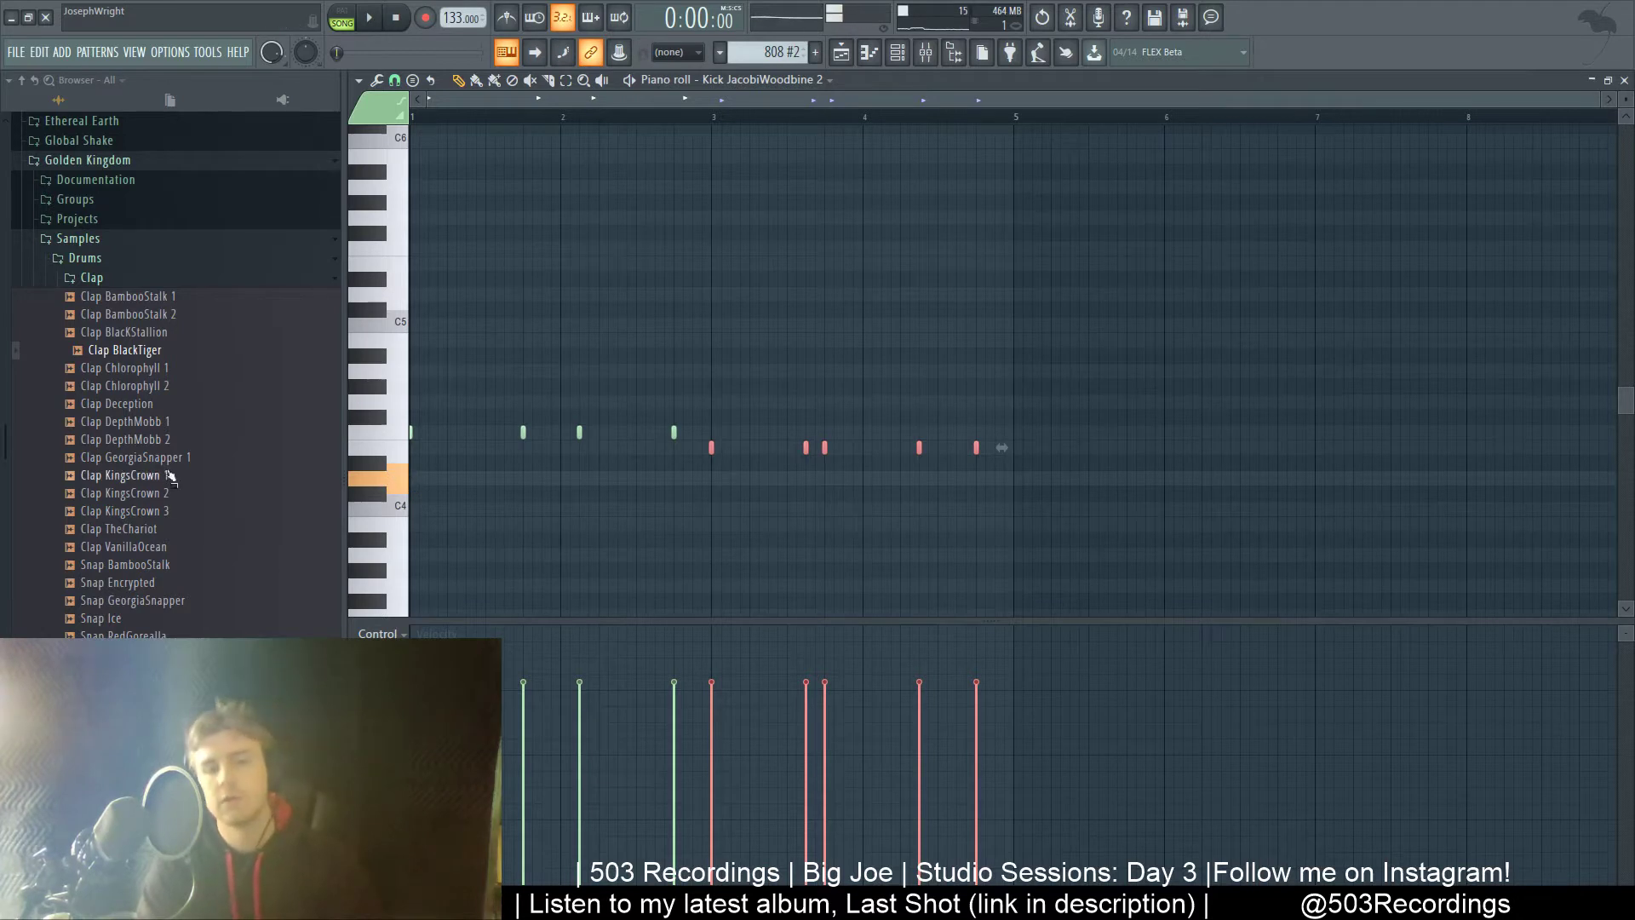
# - Play the arrangement and load Neutron 2 Exciter into the first effect slot of the Kick JacobiWoodbine 2 mixer track
pyautogui.press('F5')
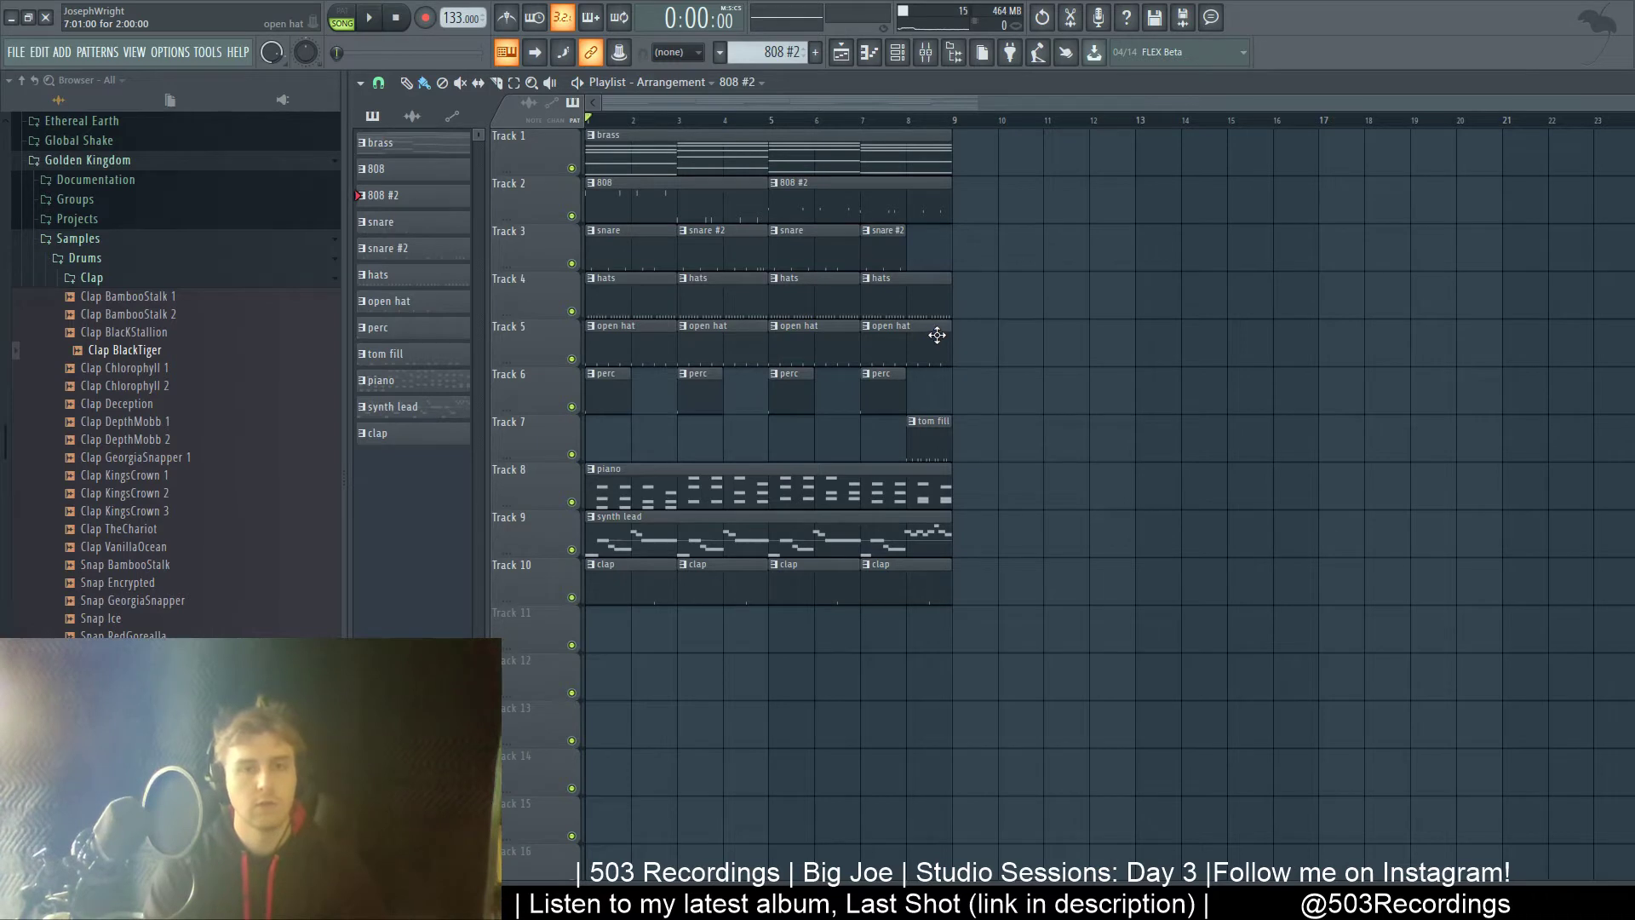
pyautogui.press('space')
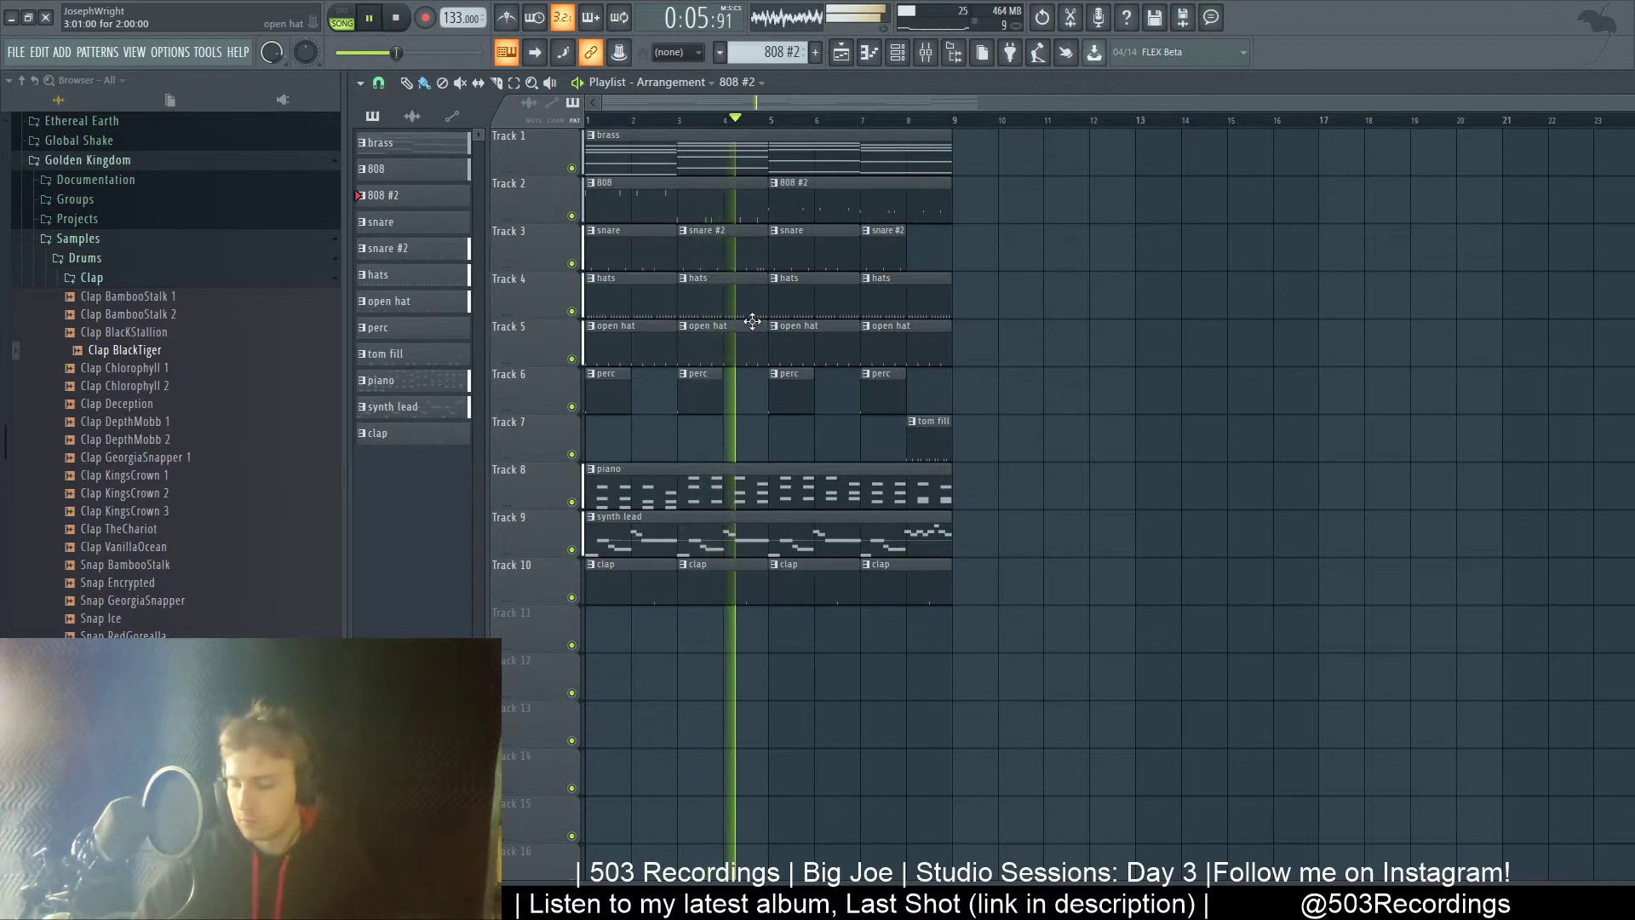
pyautogui.press('F9')
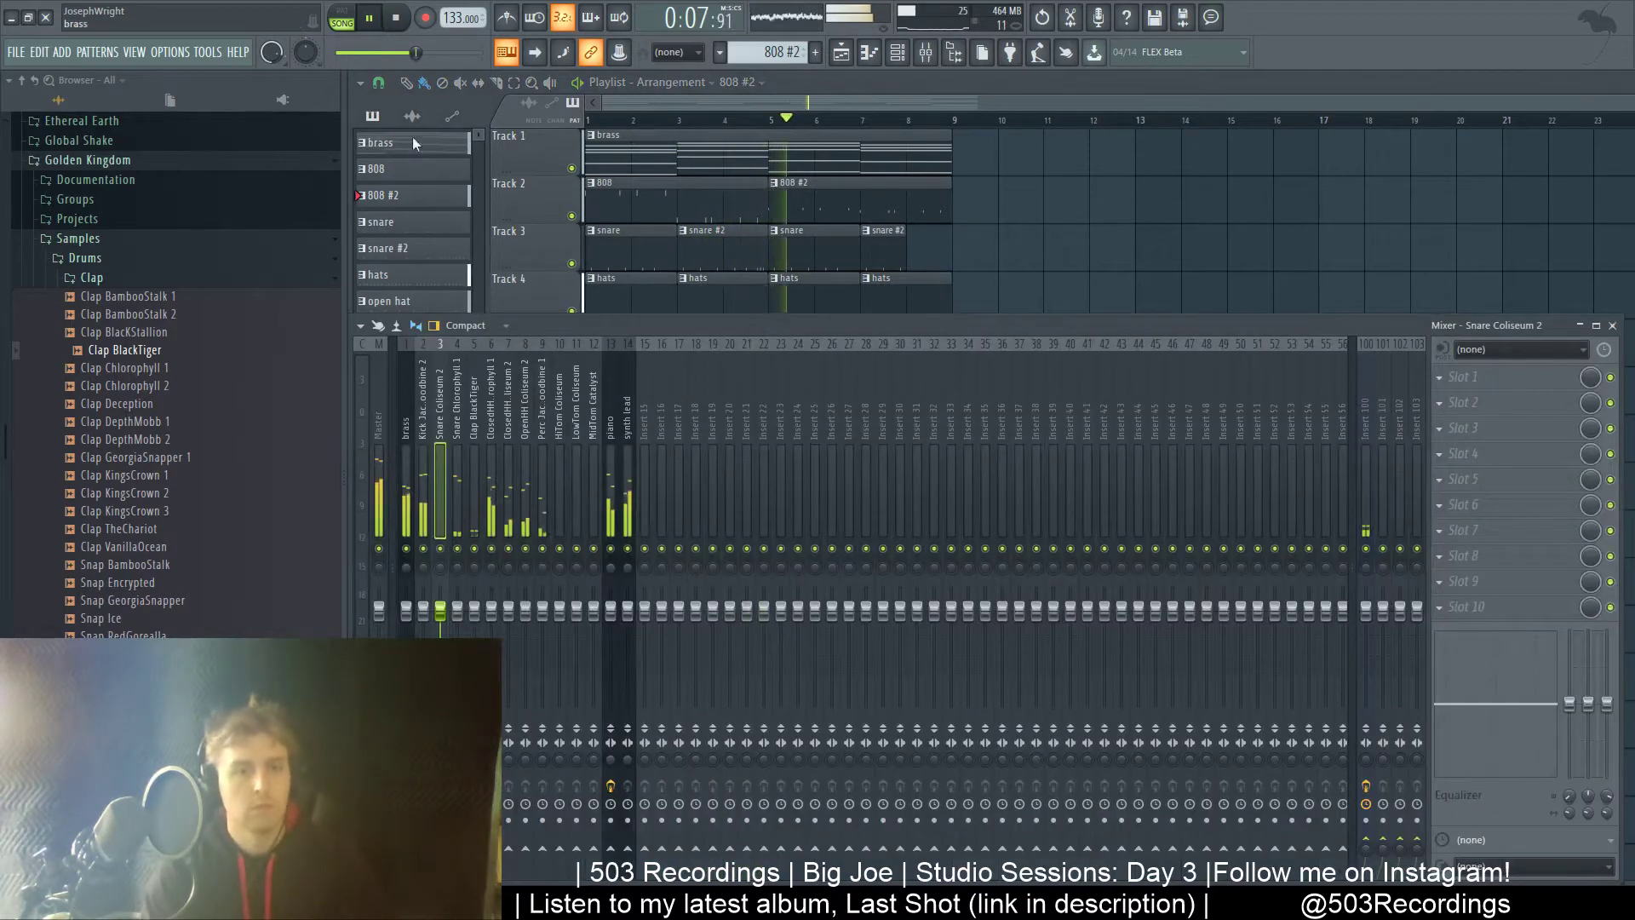
pyautogui.click(423, 494)
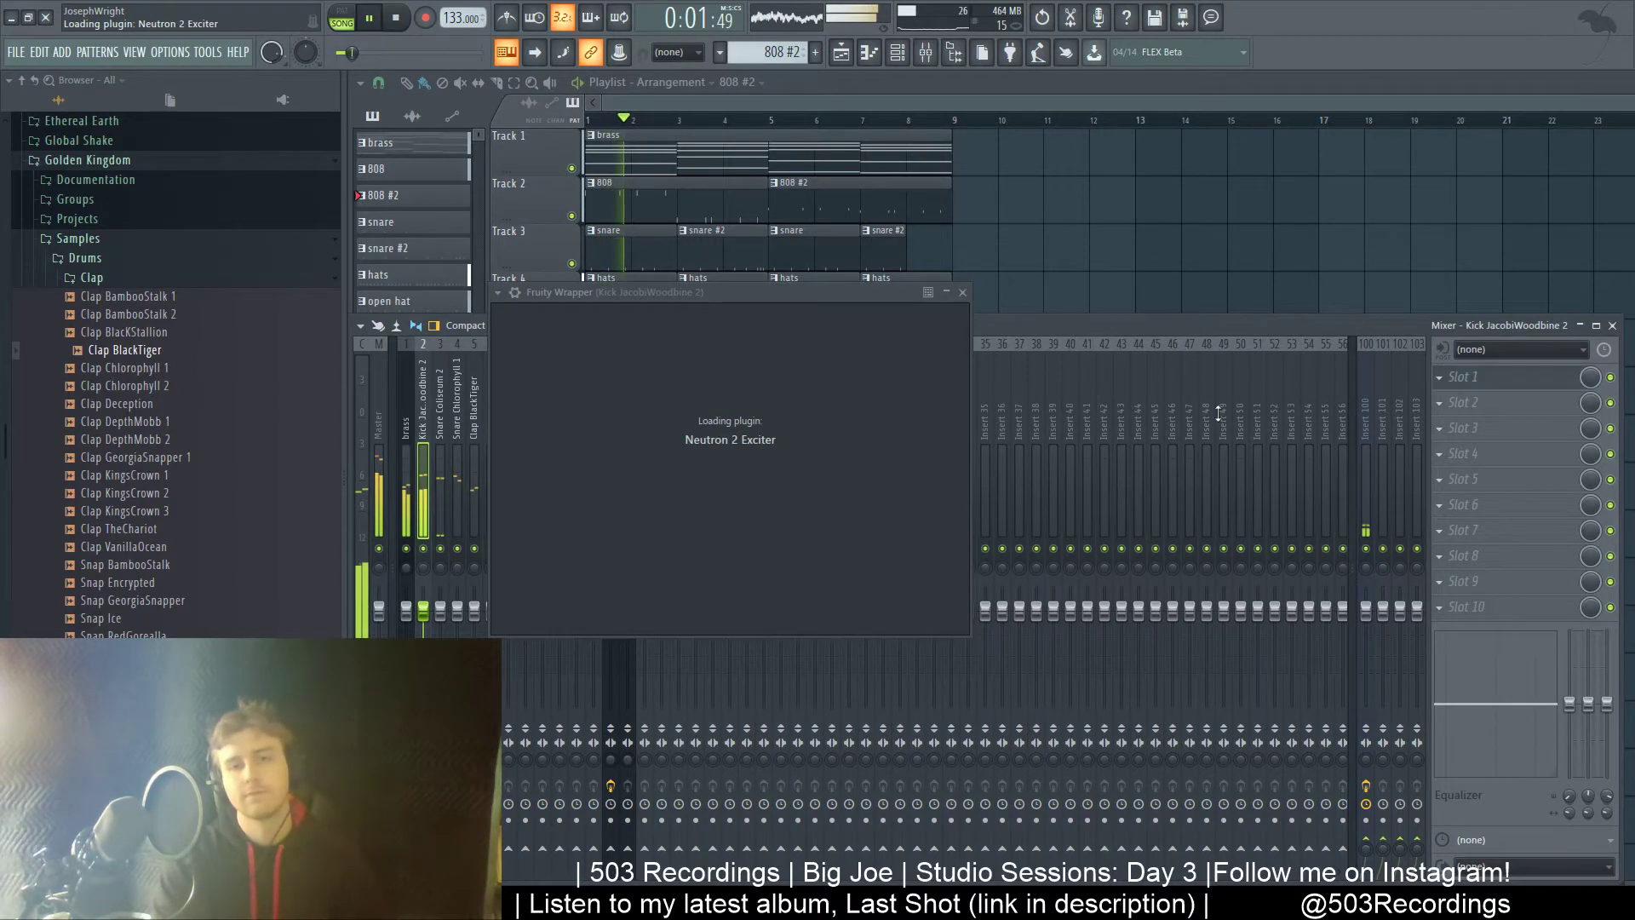
pyautogui.press('space')
pyautogui.moveTo(1216, 299); pyautogui.dragTo(1182, 251)
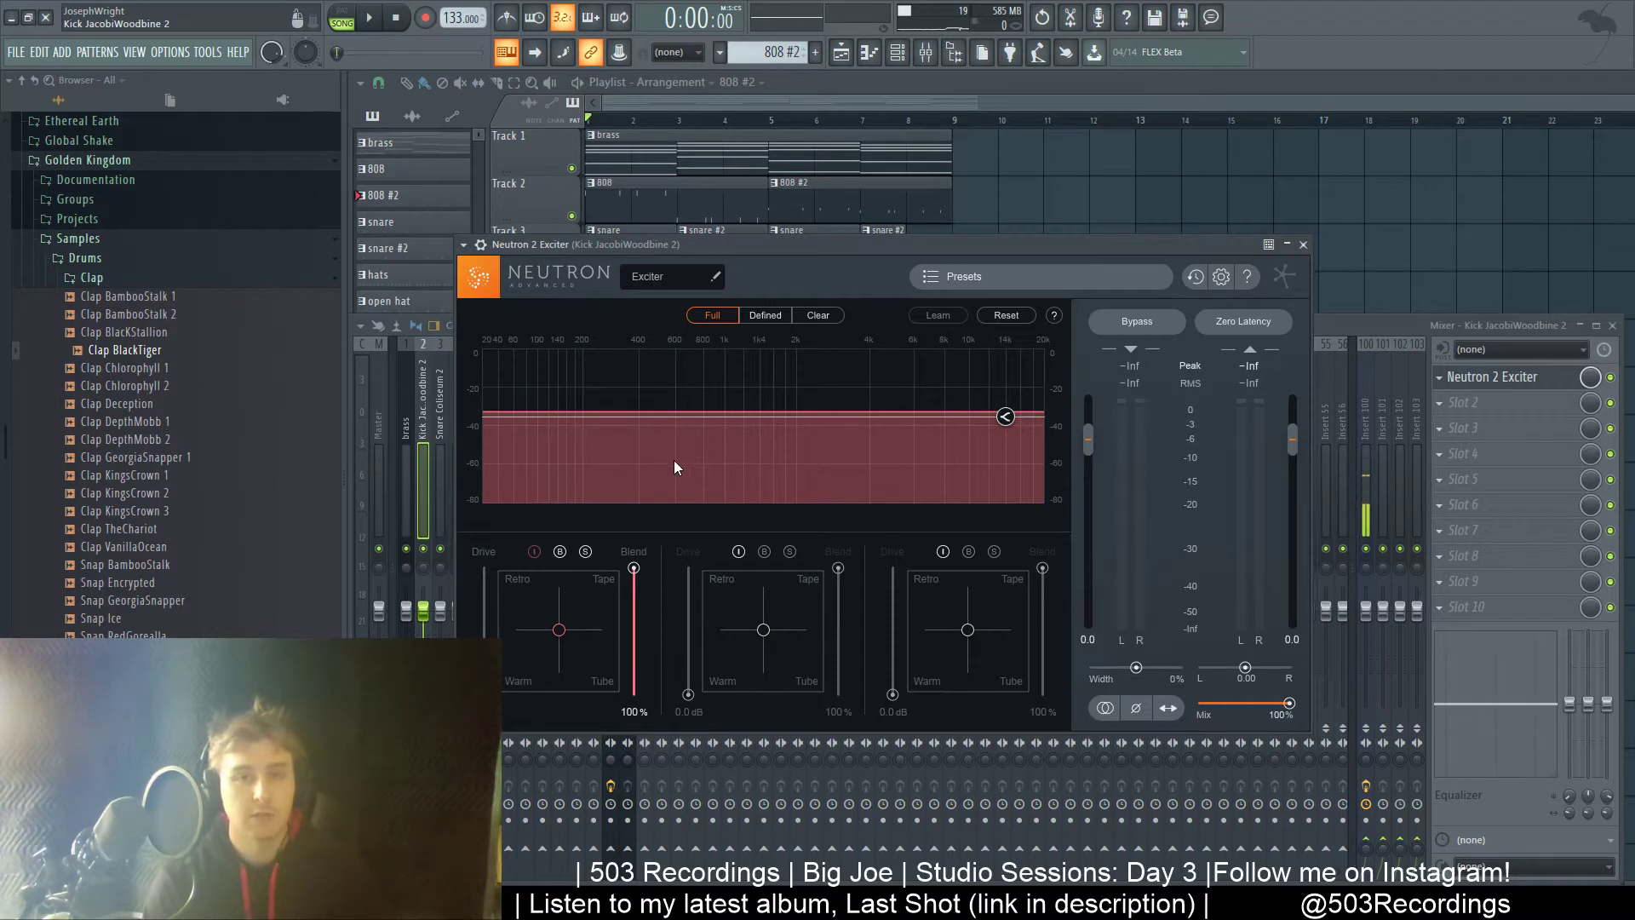
pyautogui.moveTo(728, 248); pyautogui.dragTo(739, 216)
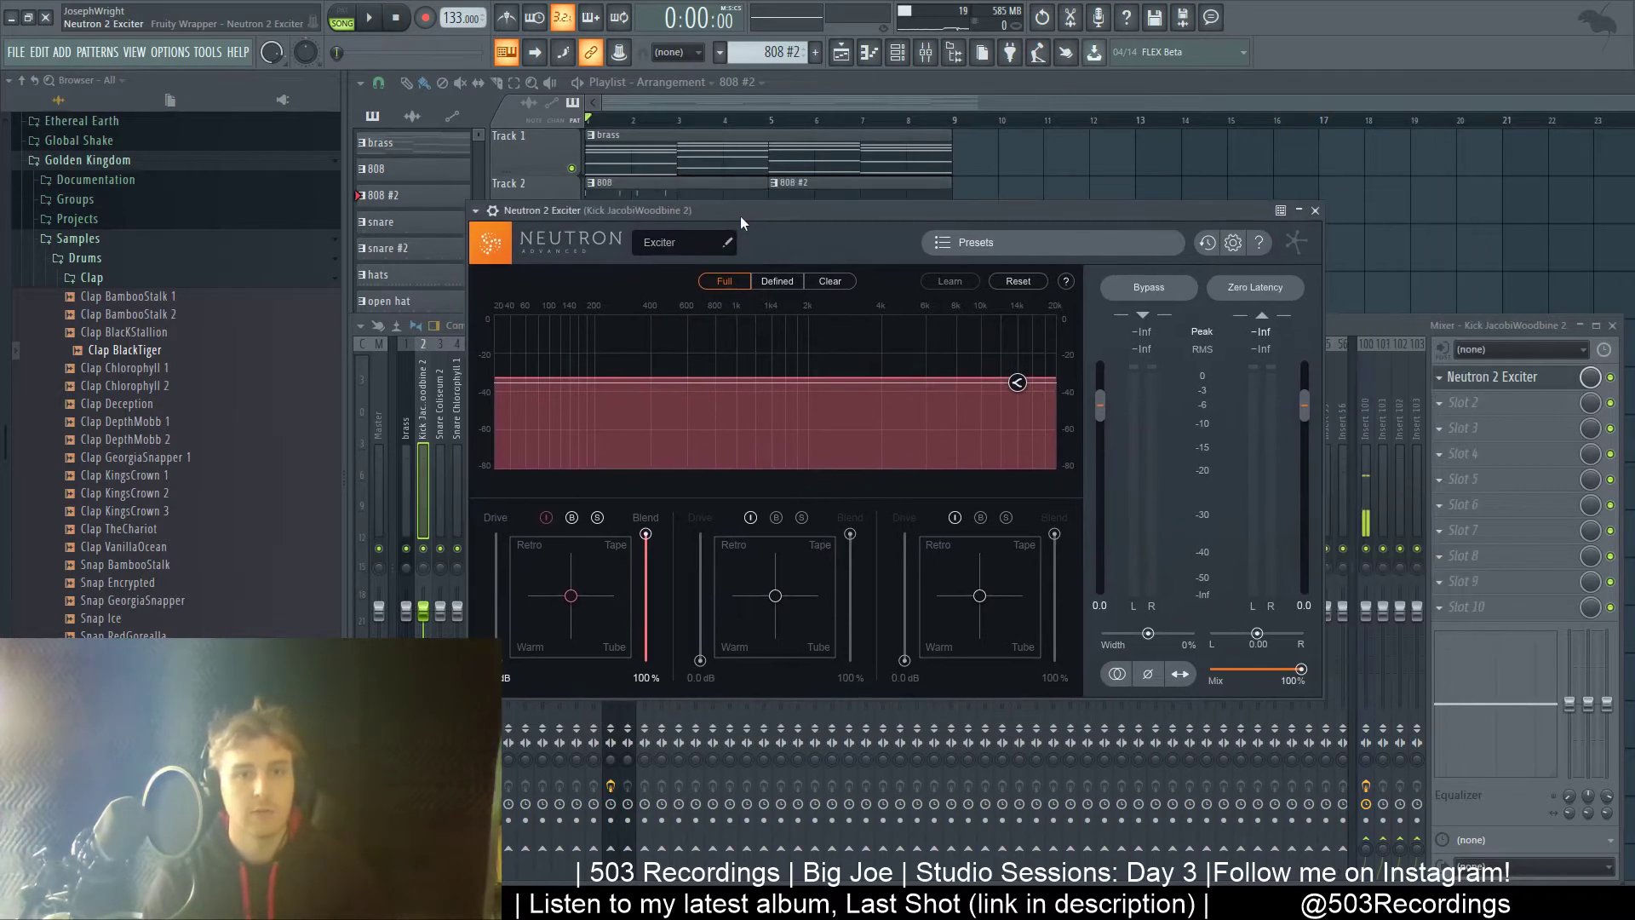
# - During playback, push the Exciter's first band to maximum drive and compare saturation characters, settling on the Tape corner
pyautogui.press('space')
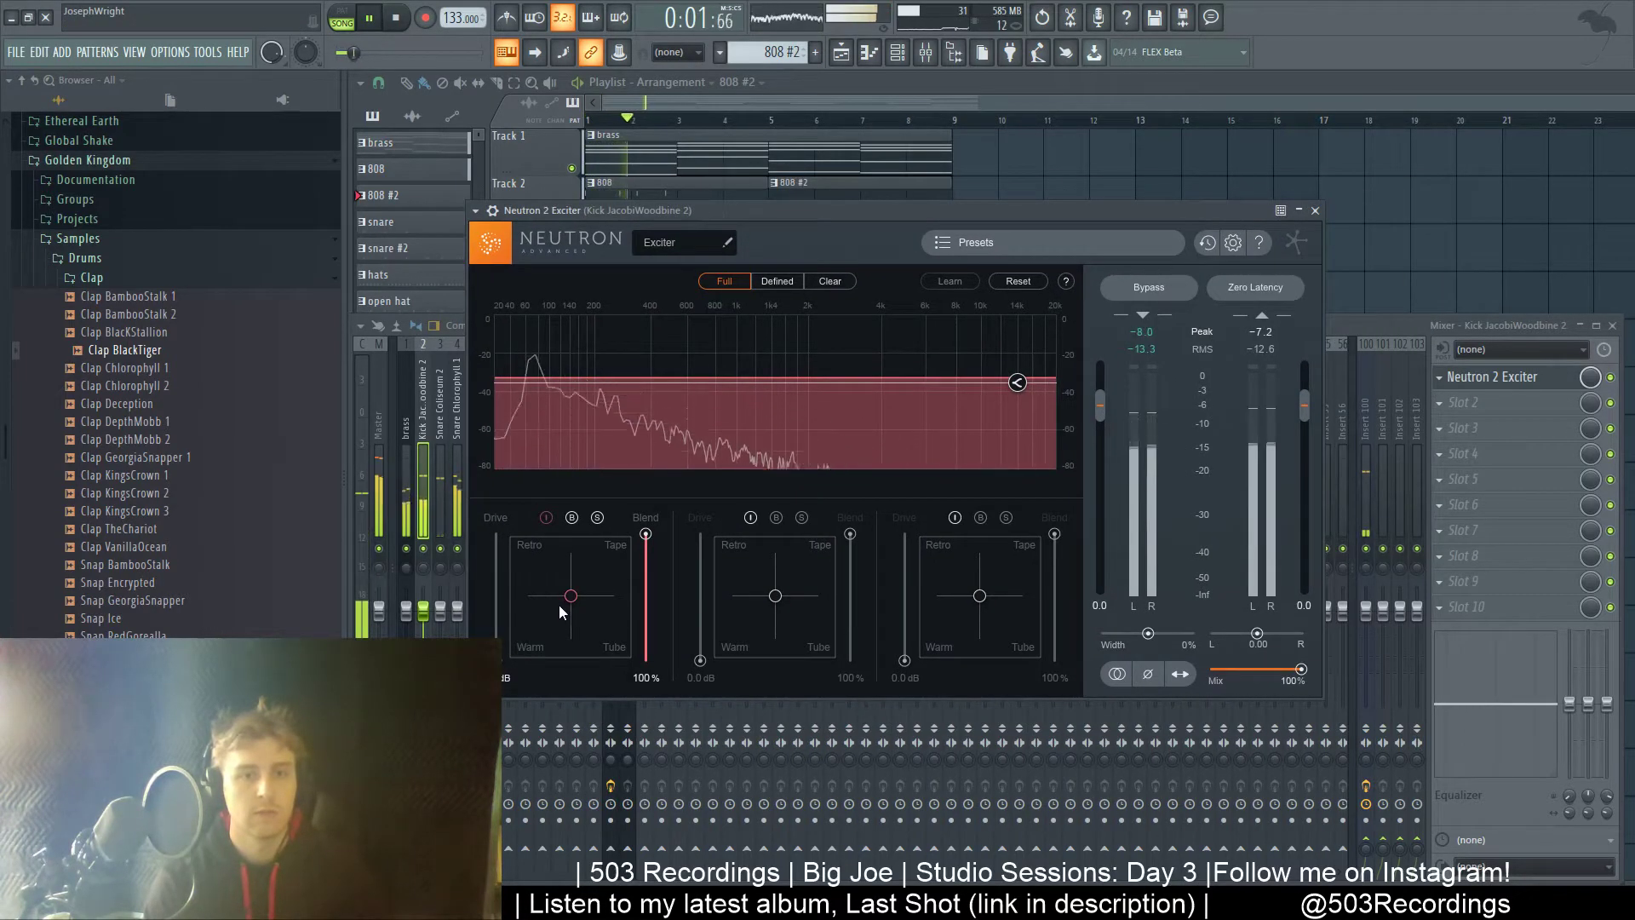
pyautogui.moveTo(570, 597); pyautogui.dragTo(718, 508)
pyautogui.moveTo(495, 660); pyautogui.dragTo(505, 532)
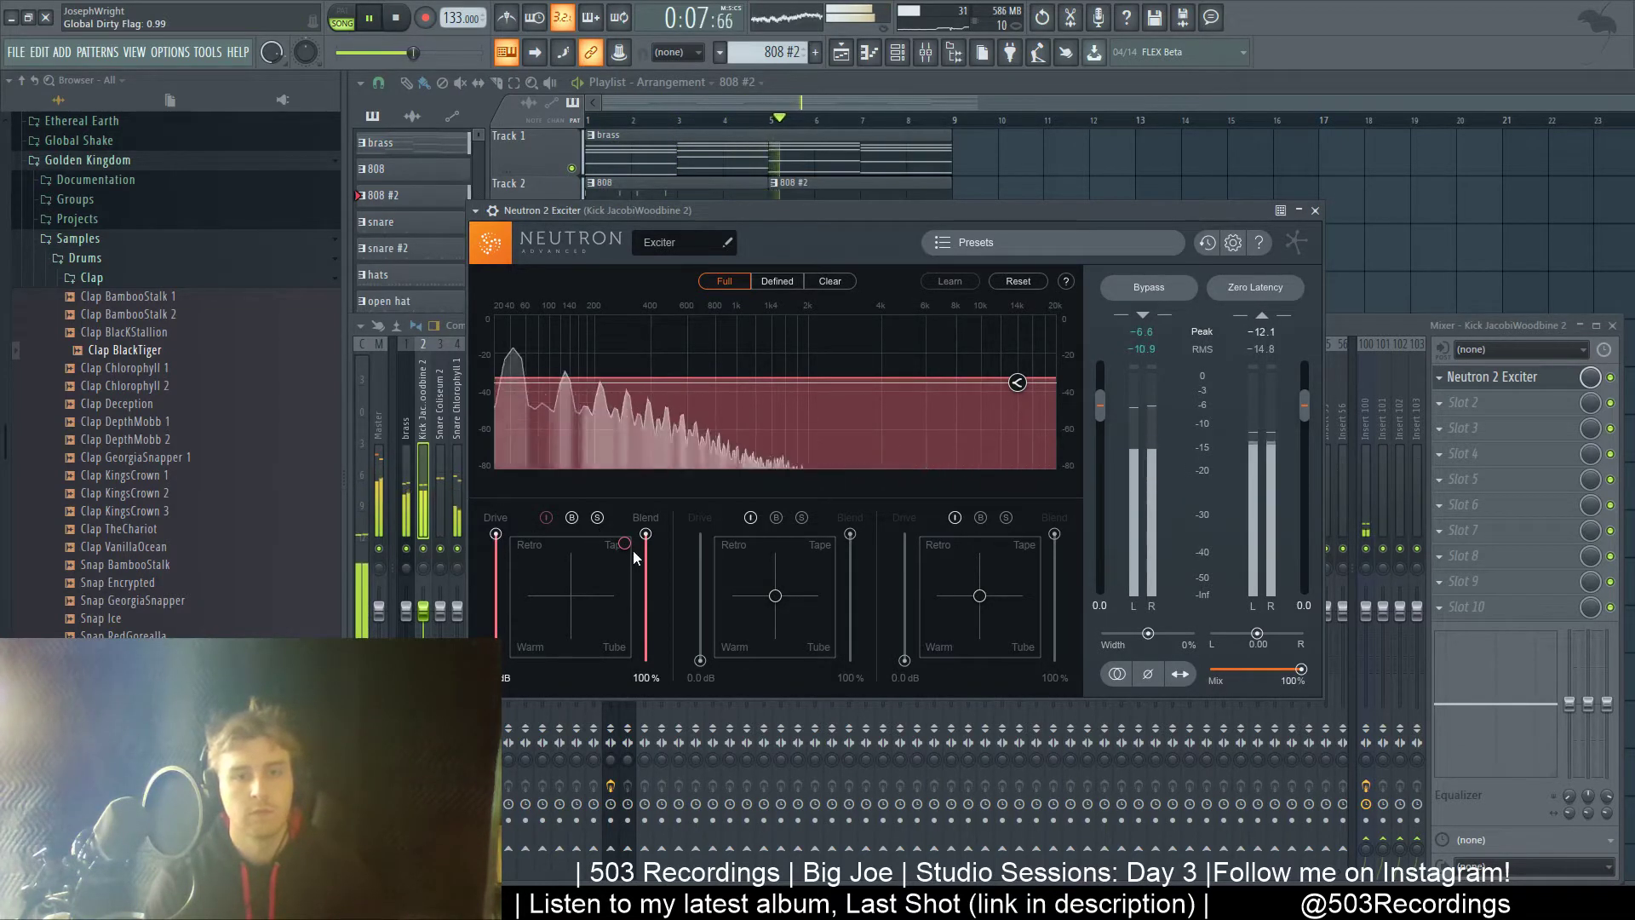
pyautogui.moveTo(625, 543); pyautogui.dragTo(694, 734)
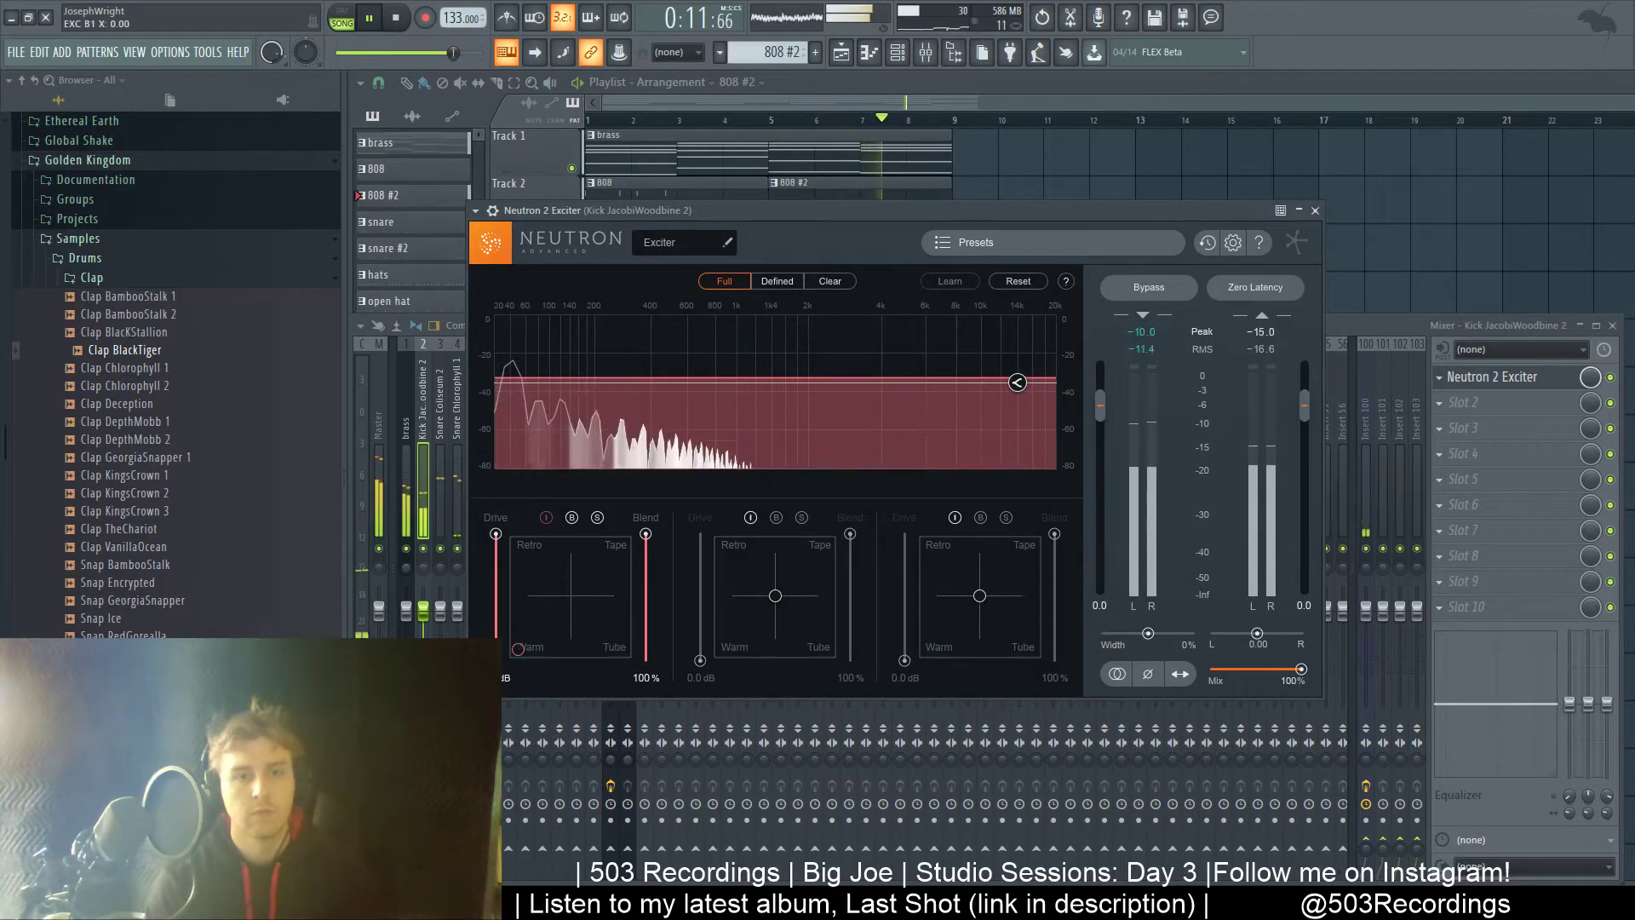
pyautogui.moveTo(626, 653); pyautogui.dragTo(707, 540)
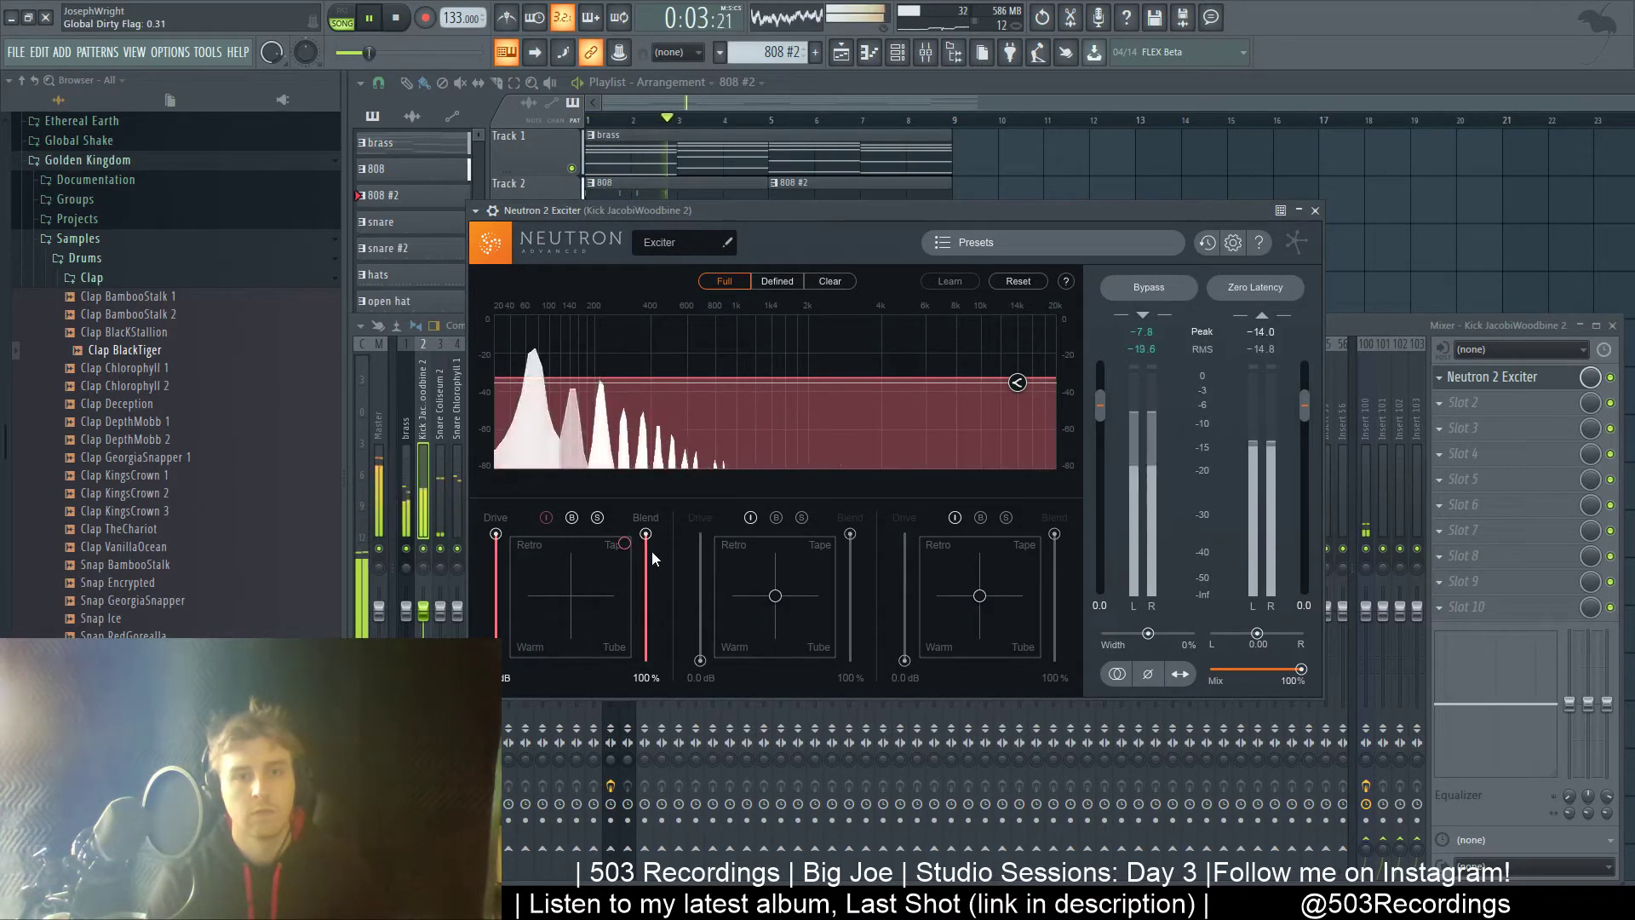
pyautogui.press('space')
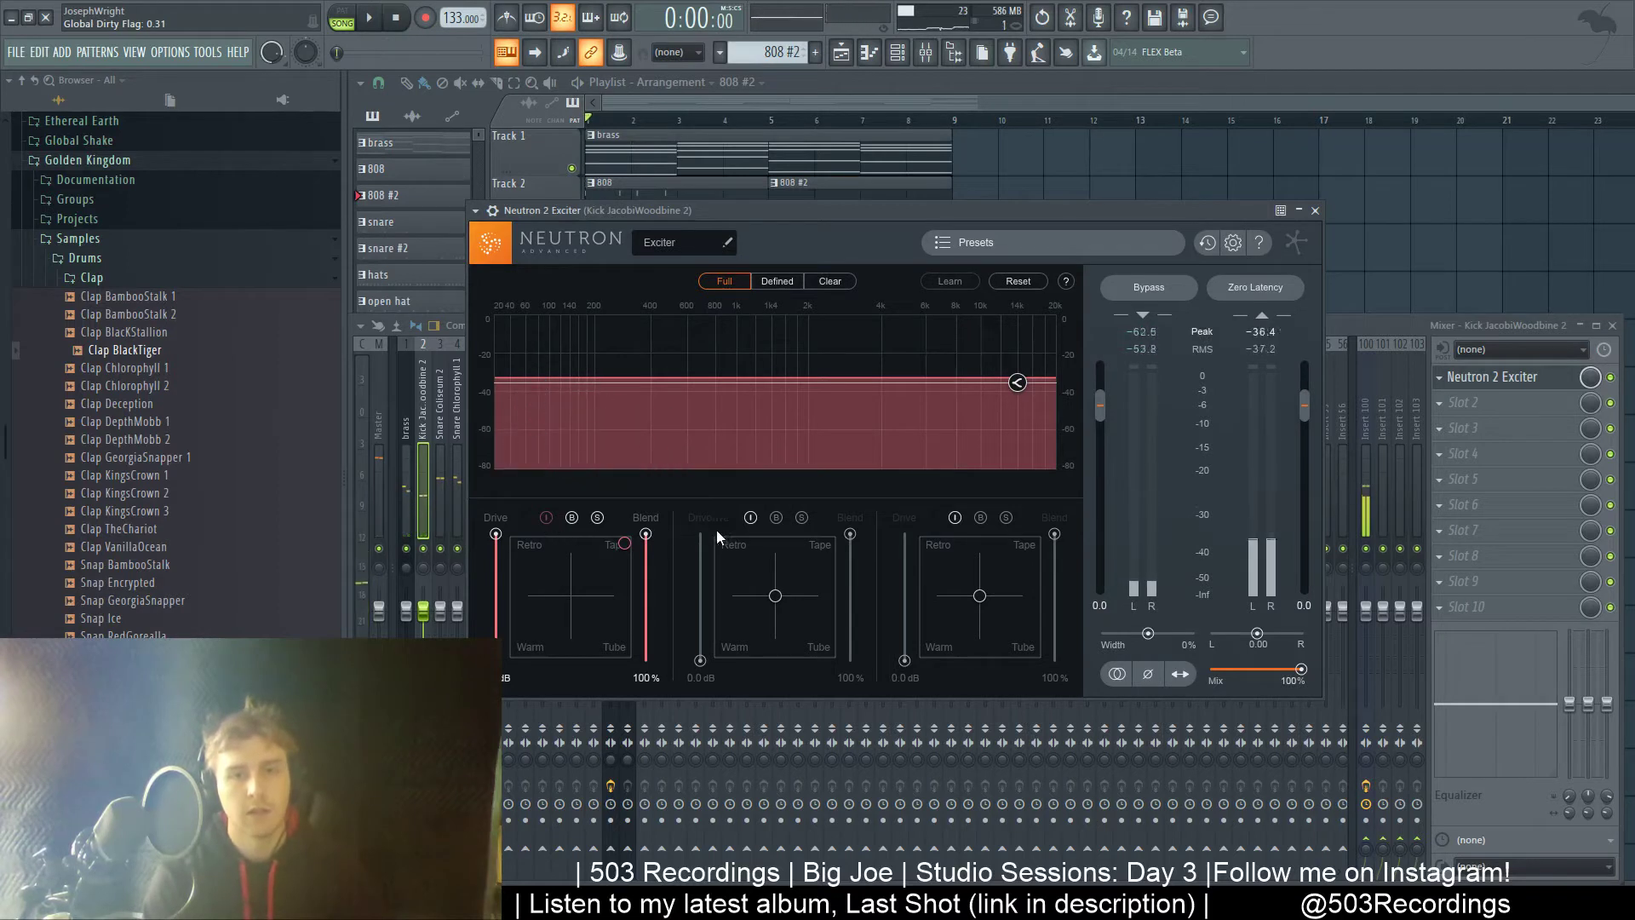
# - Enable the Exciter's second and third bands and play the beat so Learn sets the crossover points
pyautogui.click(750, 518)
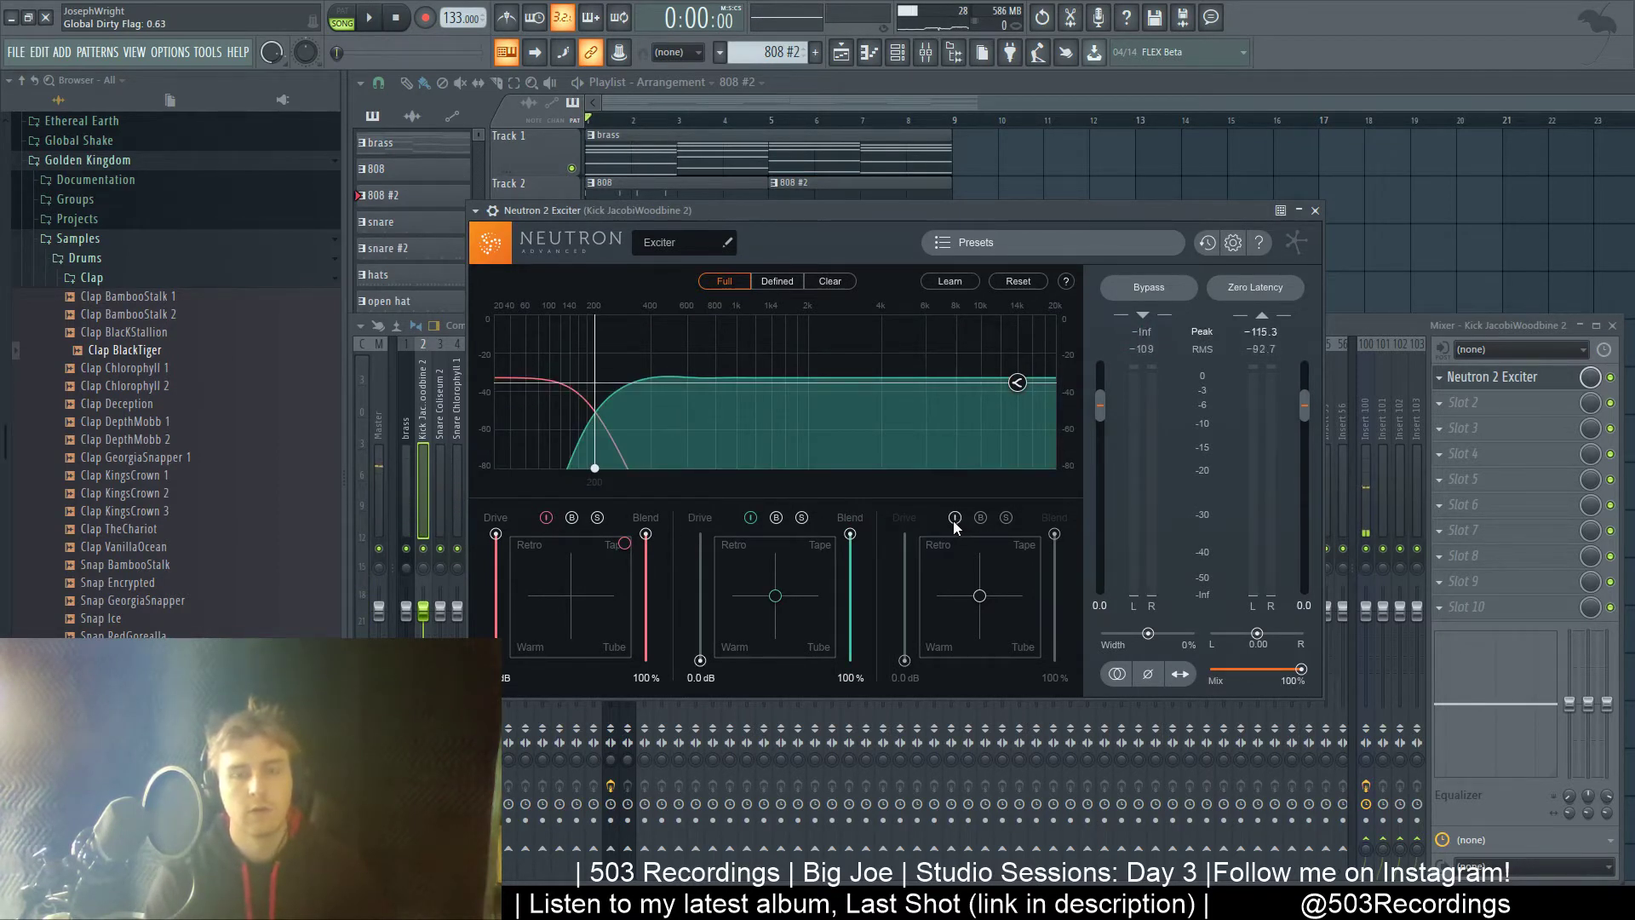
pyautogui.click(954, 518)
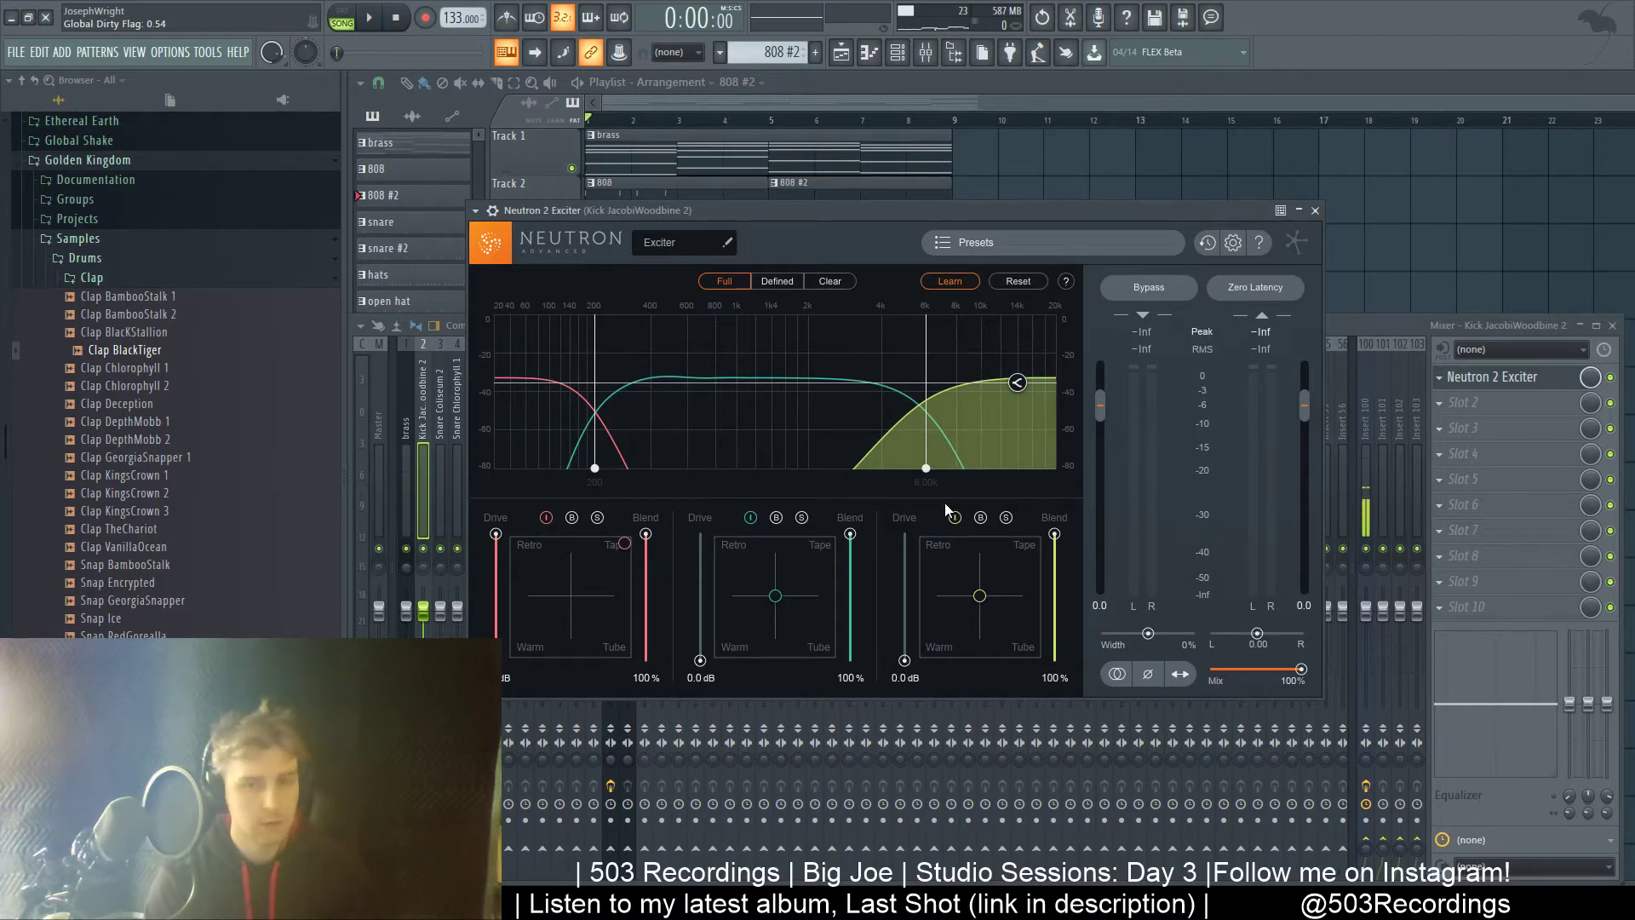
pyautogui.press('space')
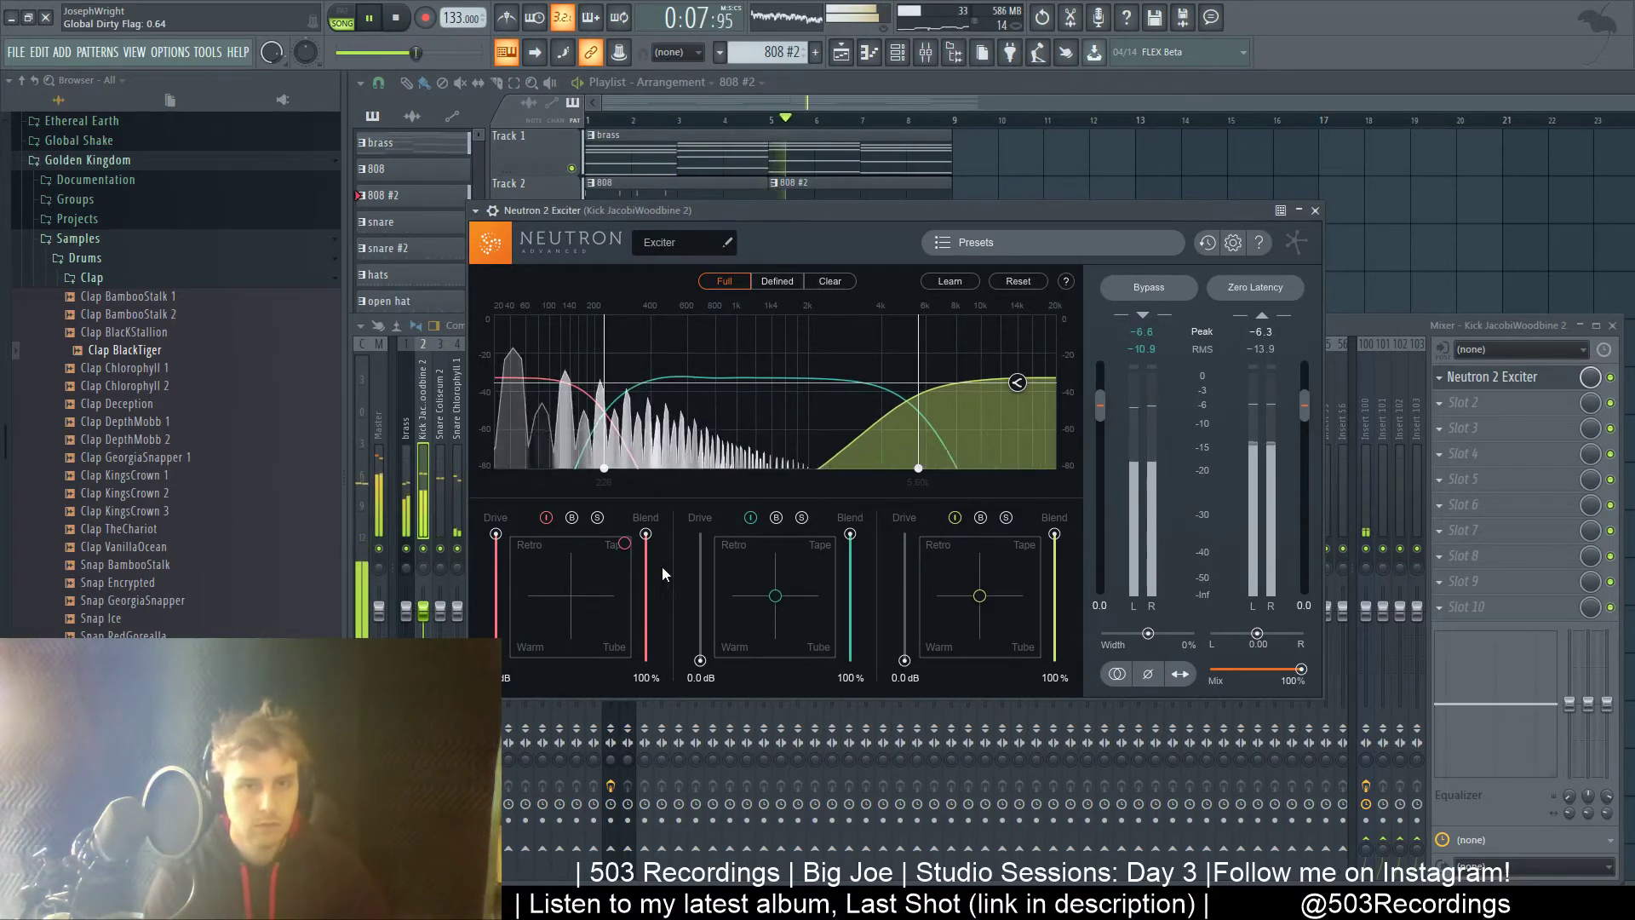
pyautogui.press('space')
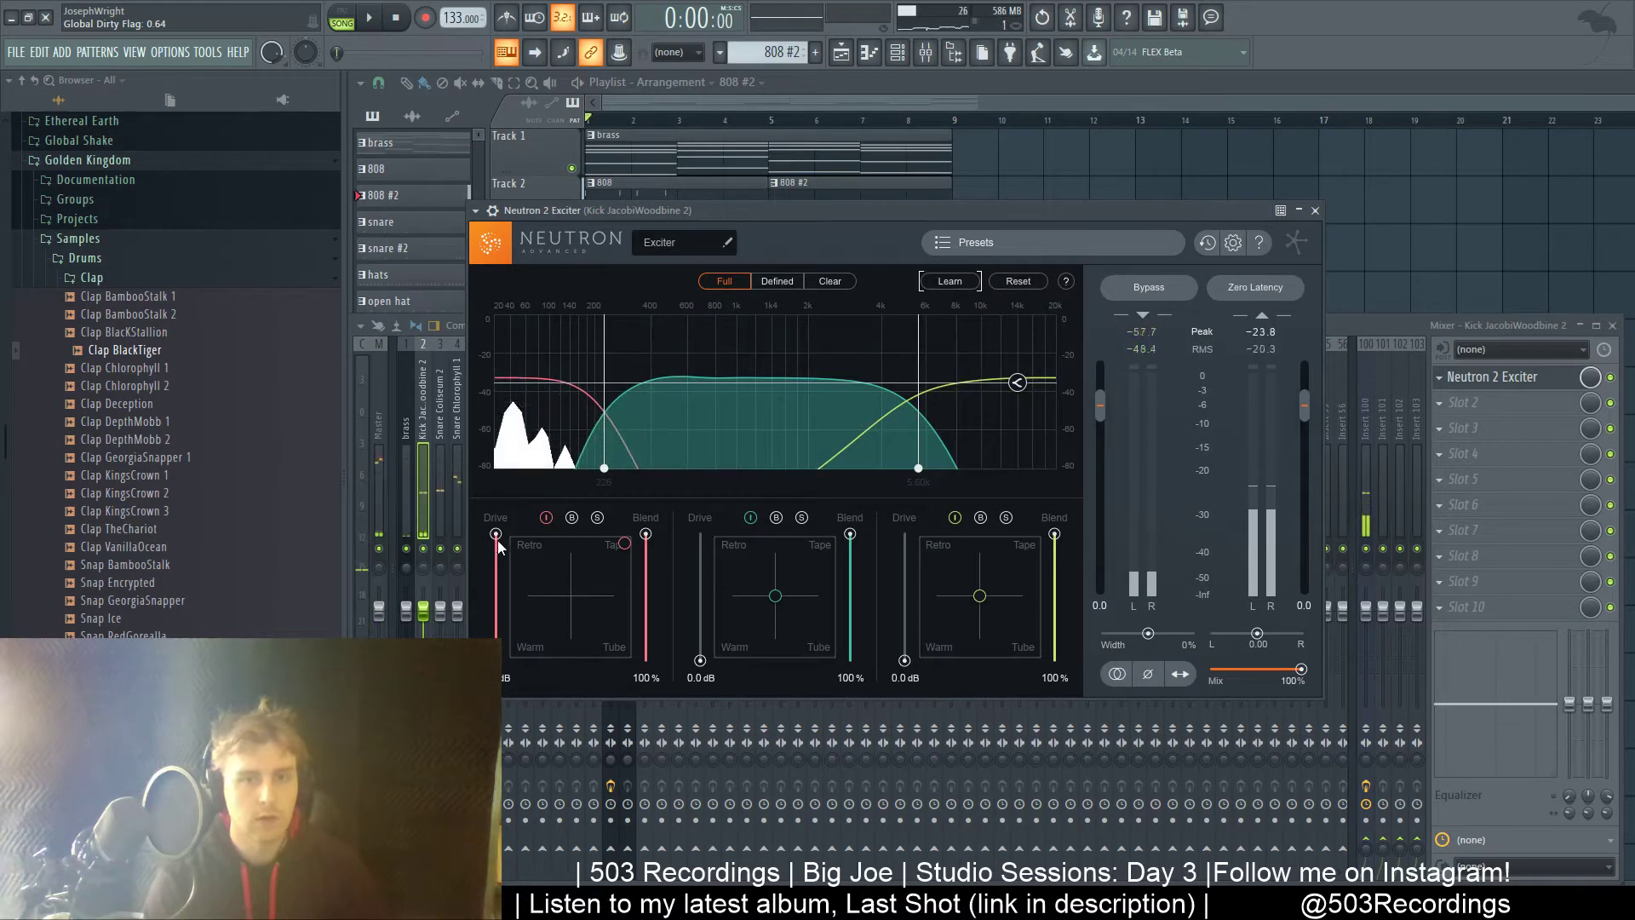
# - Reset the first Exciter band's drive to minimum and audition the soloed second band with its drive at about 6.3 dB
pyautogui.moveTo(498, 543); pyautogui.dragTo(582, 861)
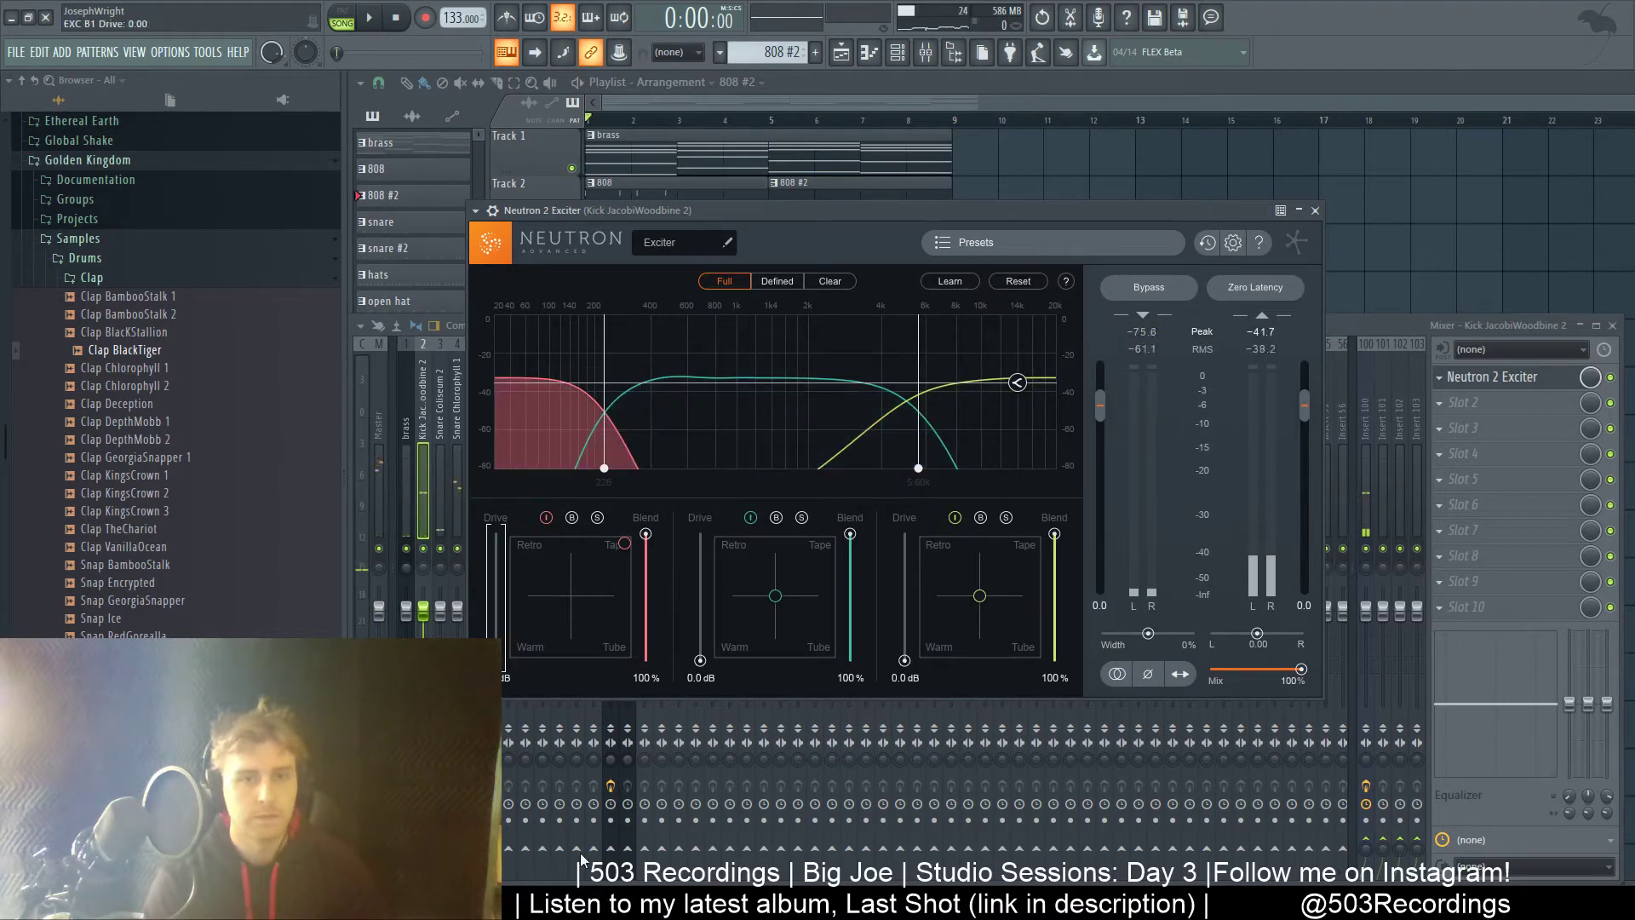
pyautogui.click(801, 518)
pyautogui.moveTo(700, 660); pyautogui.dragTo(699, 652)
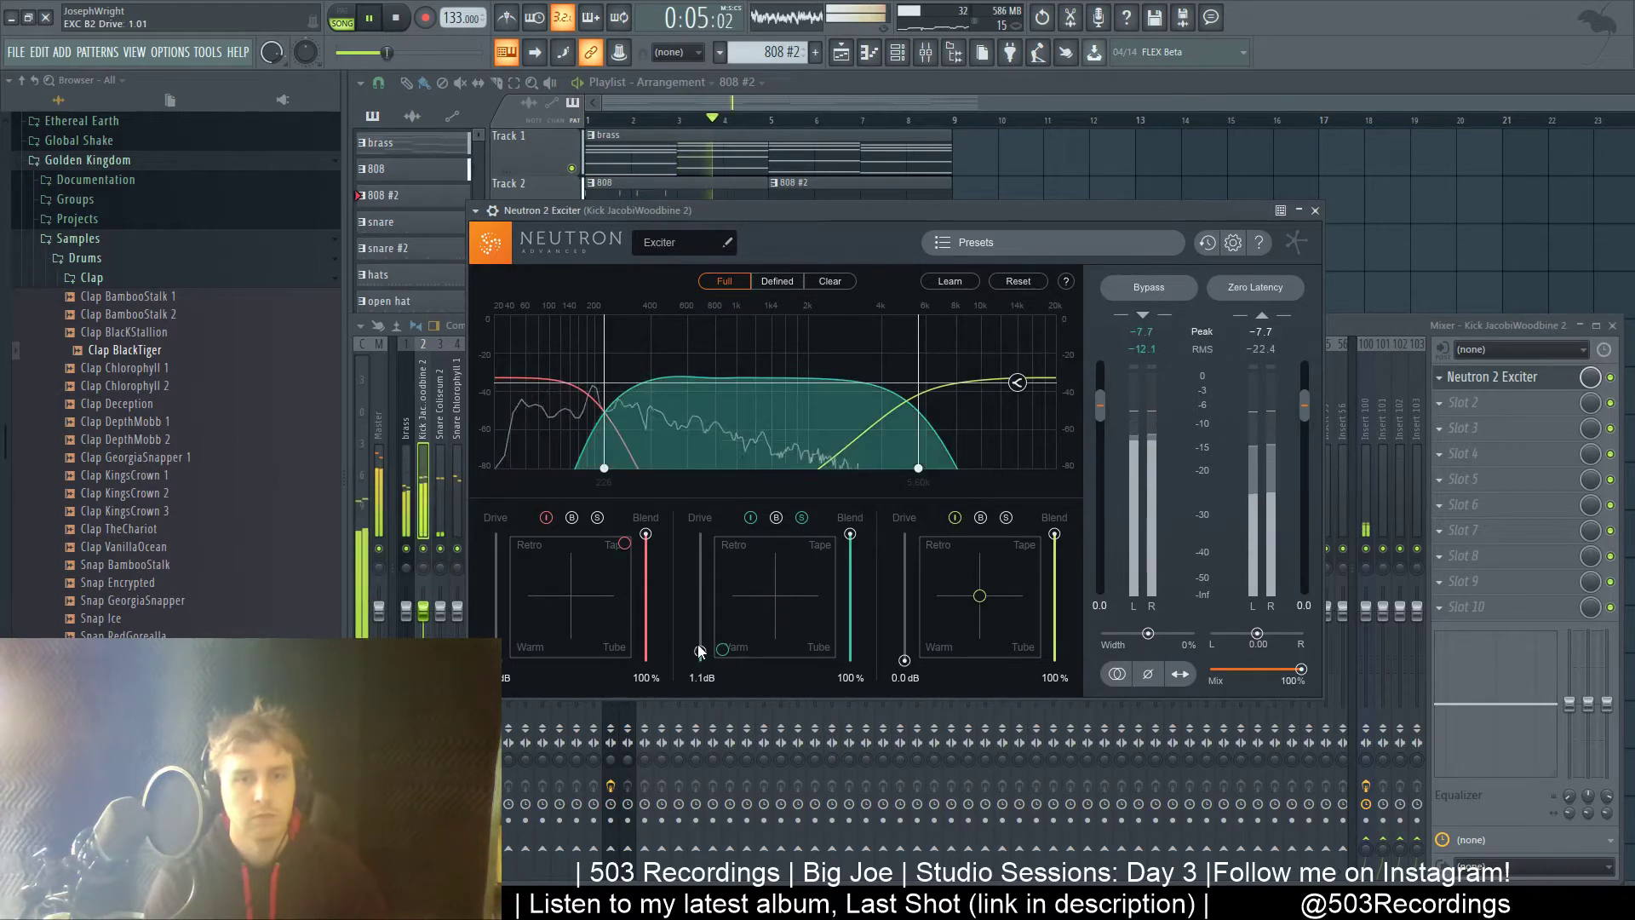
pyautogui.moveTo(700, 535); pyautogui.dragTo(707, 610)
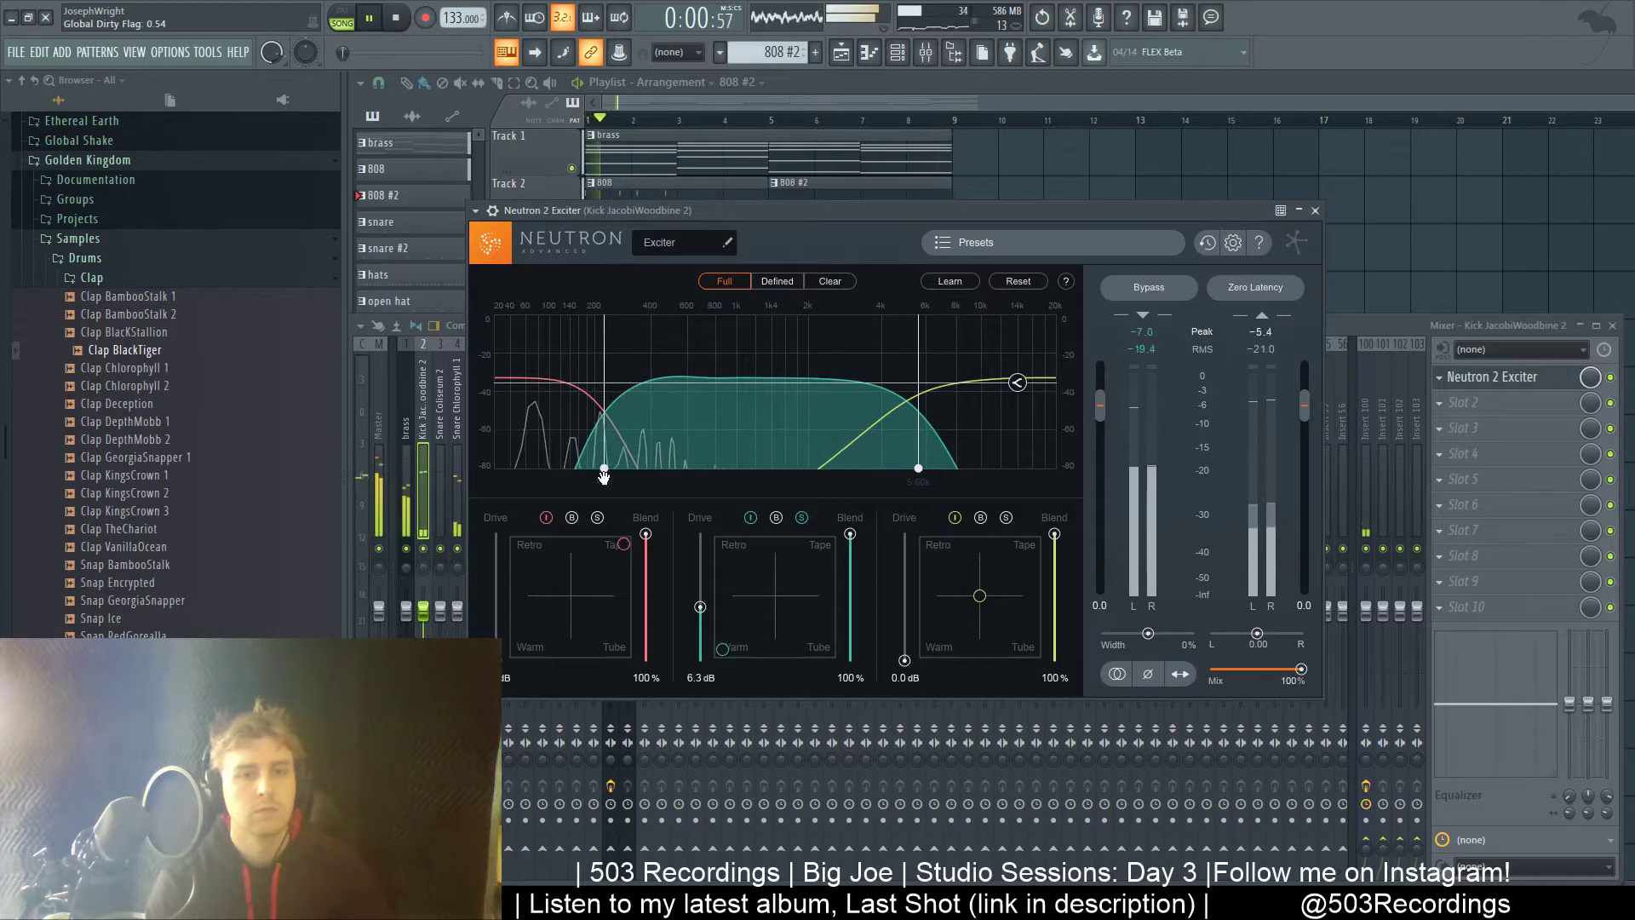
# - Lower the first crossover point to about 110 Hz while auditioning the second band at 15 dB drive and the soloed first band
pyautogui.moveTo(590, 471); pyautogui.dragTo(586, 473)
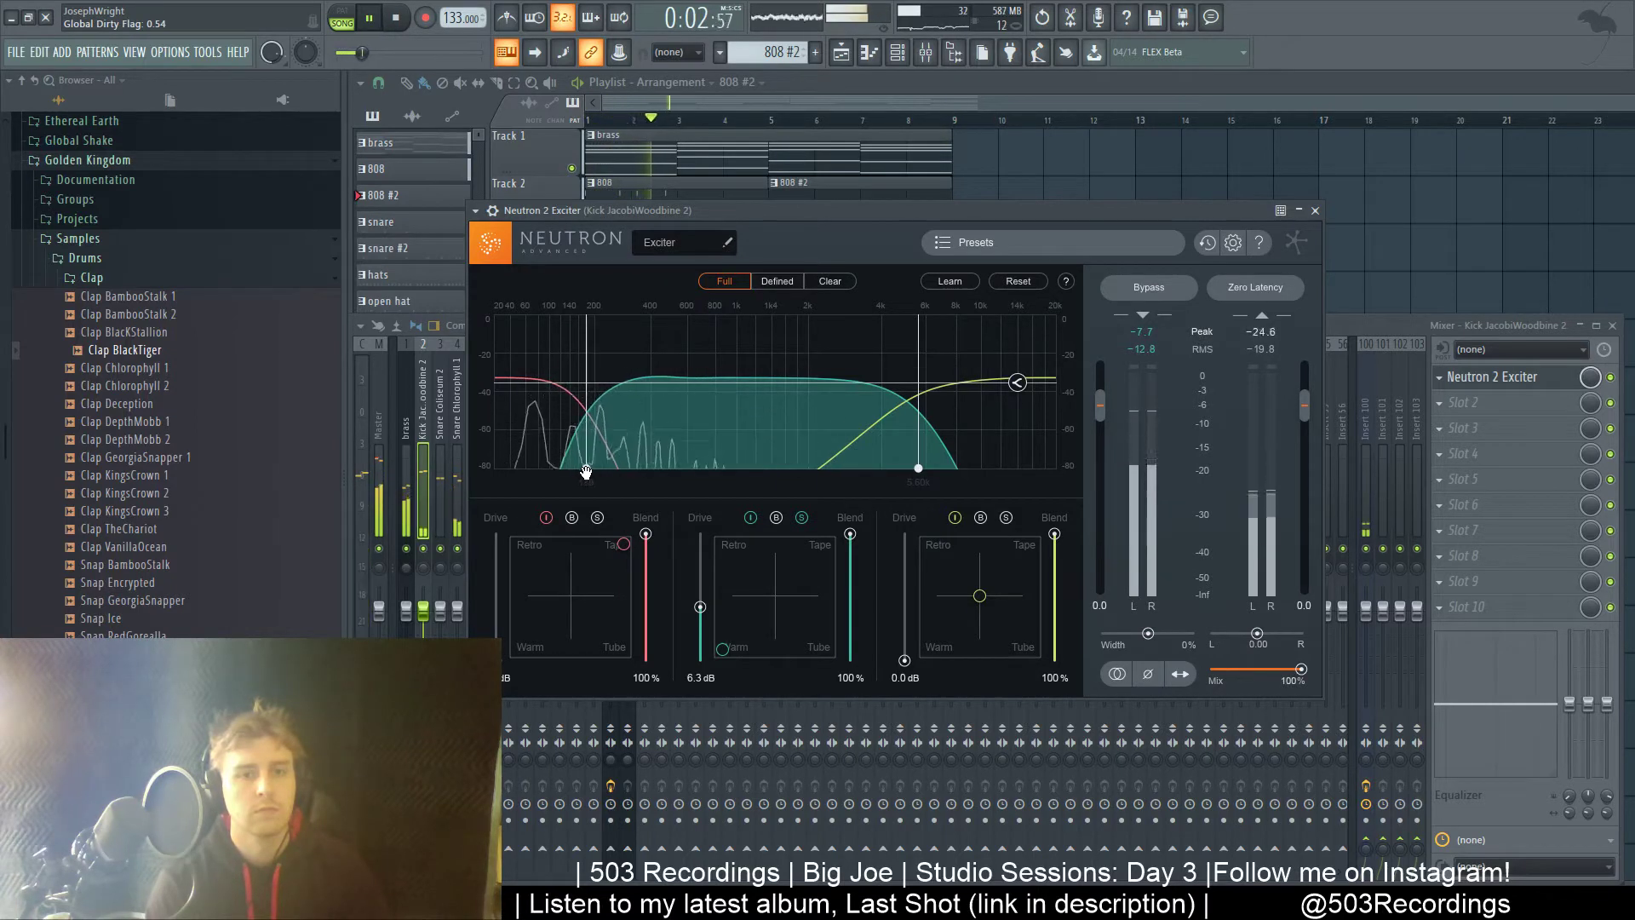
pyautogui.moveTo(701, 607); pyautogui.dragTo(679, 501)
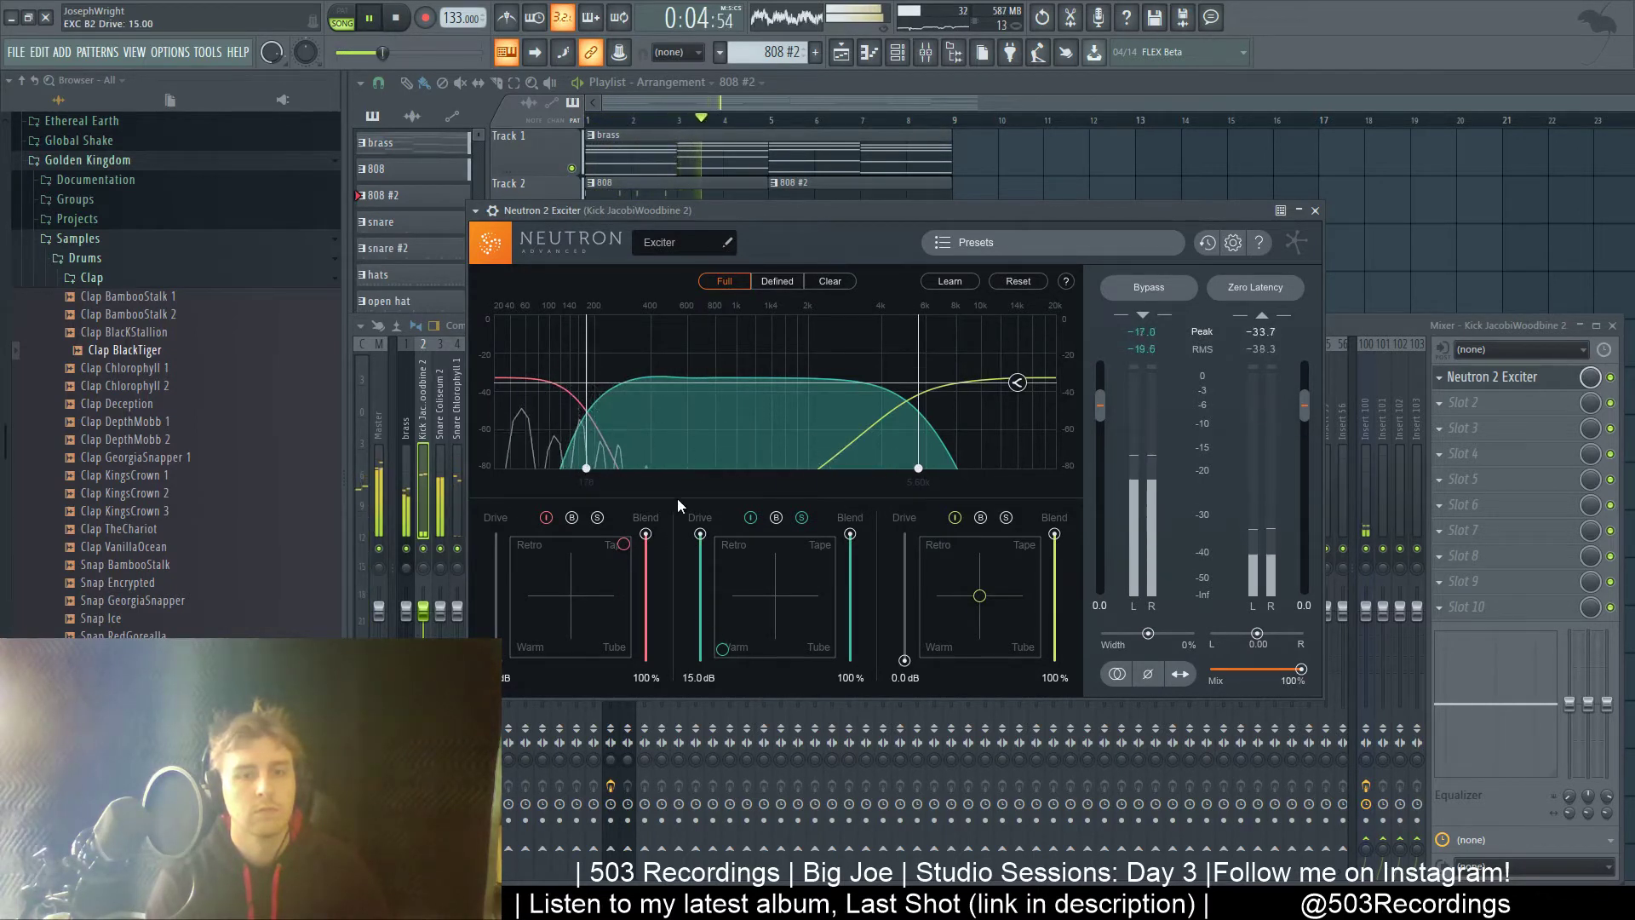
pyautogui.click(596, 518)
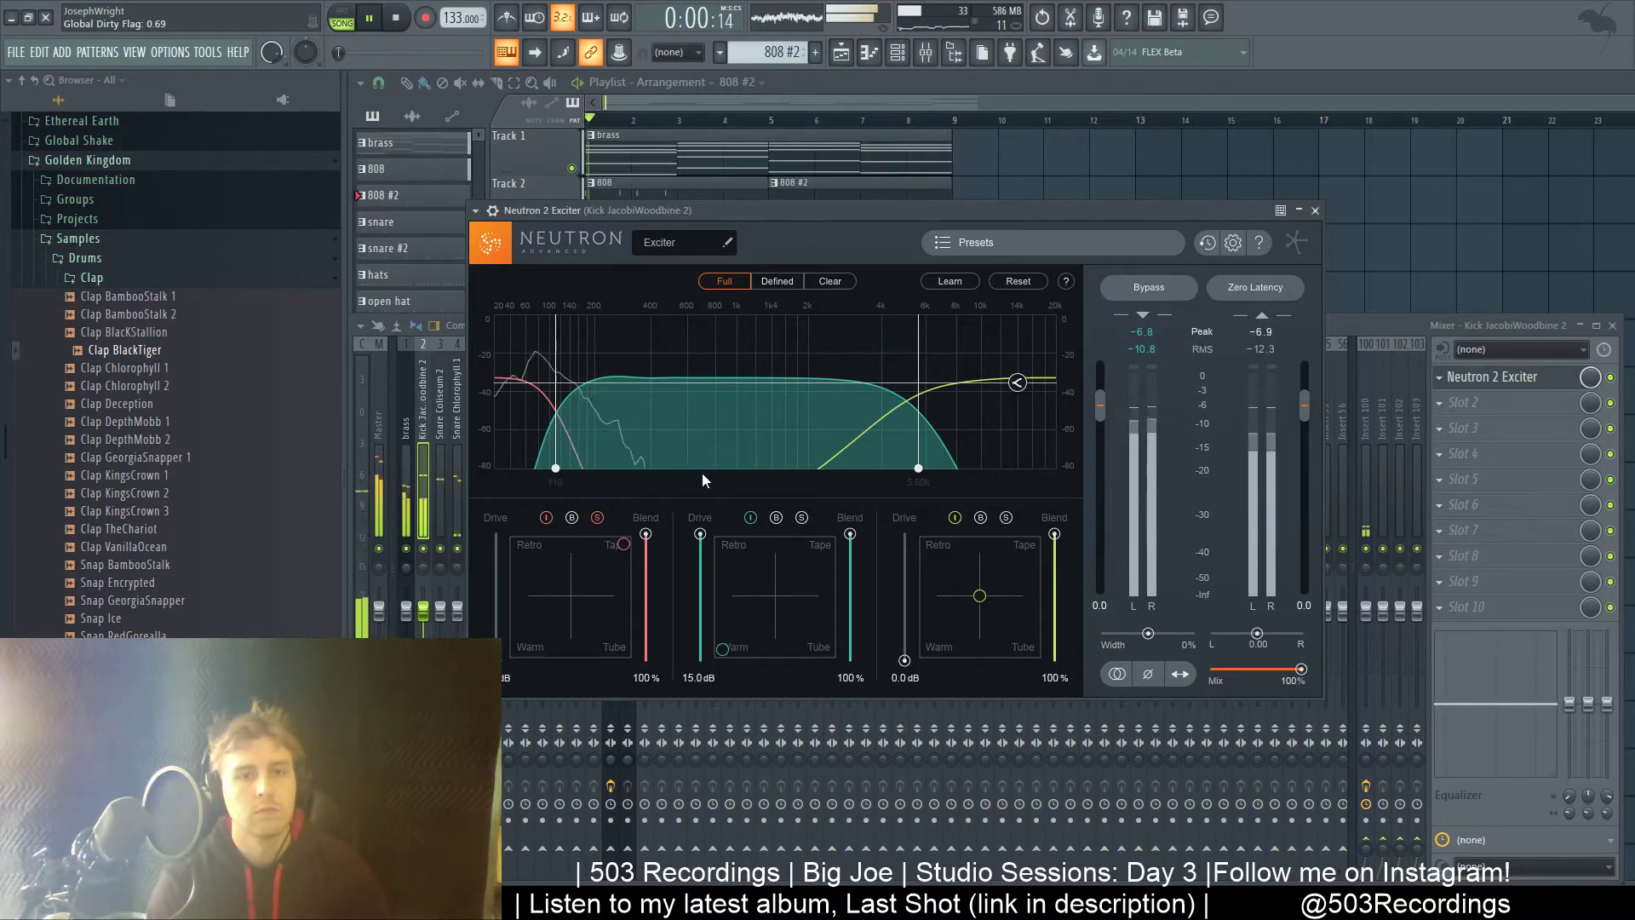
pyautogui.click(751, 517)
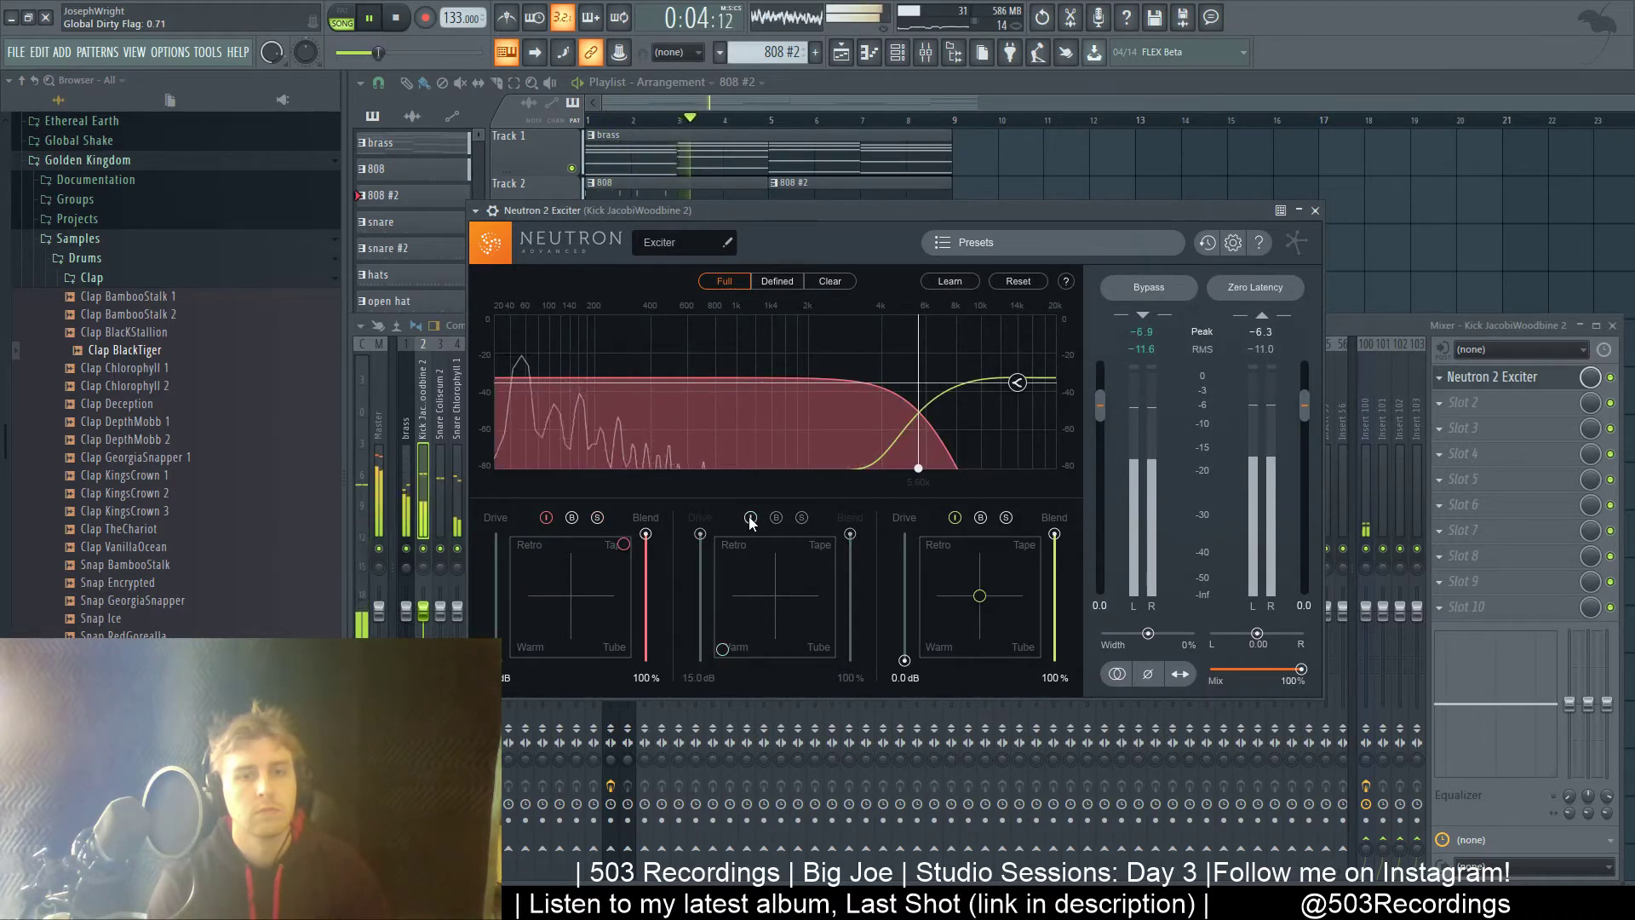
pyautogui.click(750, 517)
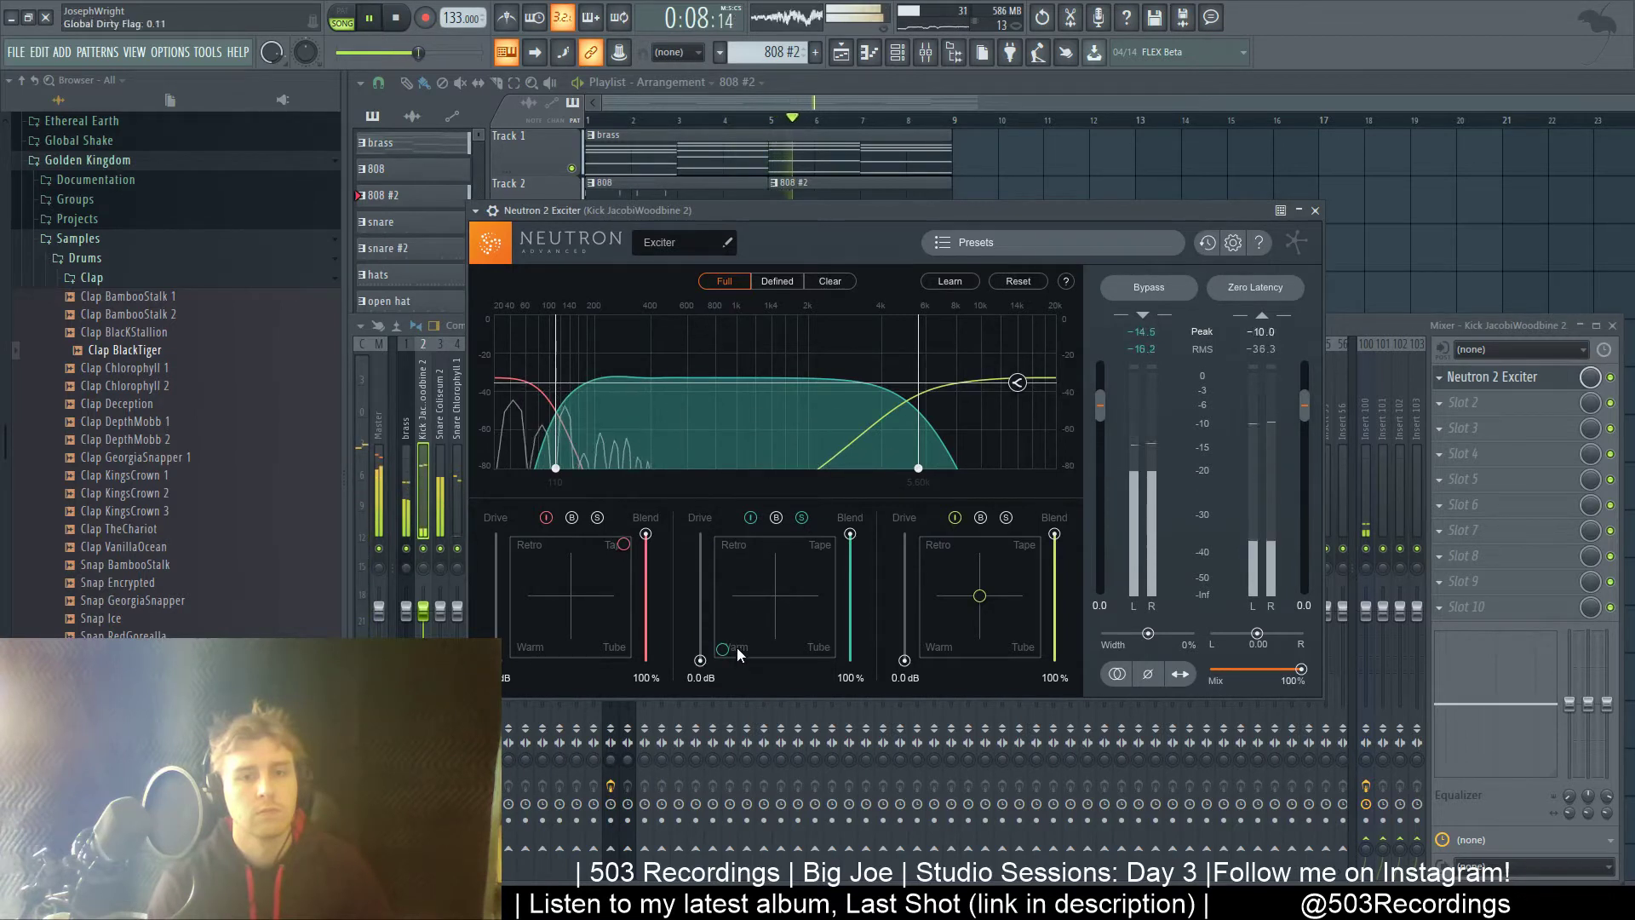
# - Compare the Tape and Warm saturation characters on the soloed second band at 15 dB drive
pyautogui.moveTo(706, 646); pyautogui.dragTo(703, 503)
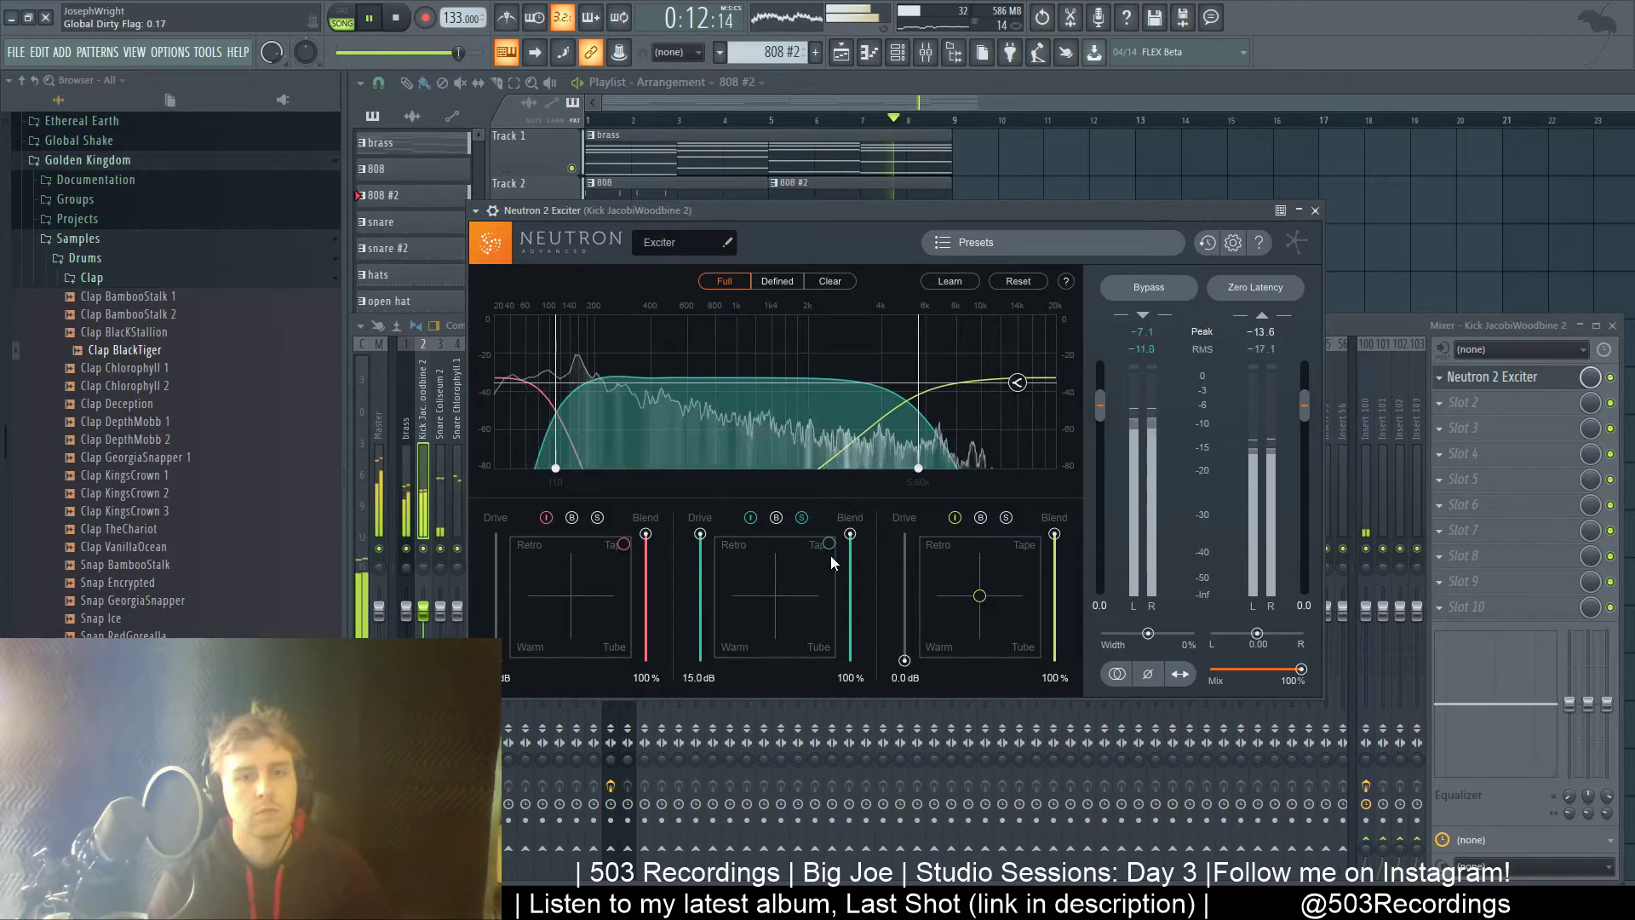
pyautogui.moveTo(833, 548); pyautogui.dragTo(678, 701)
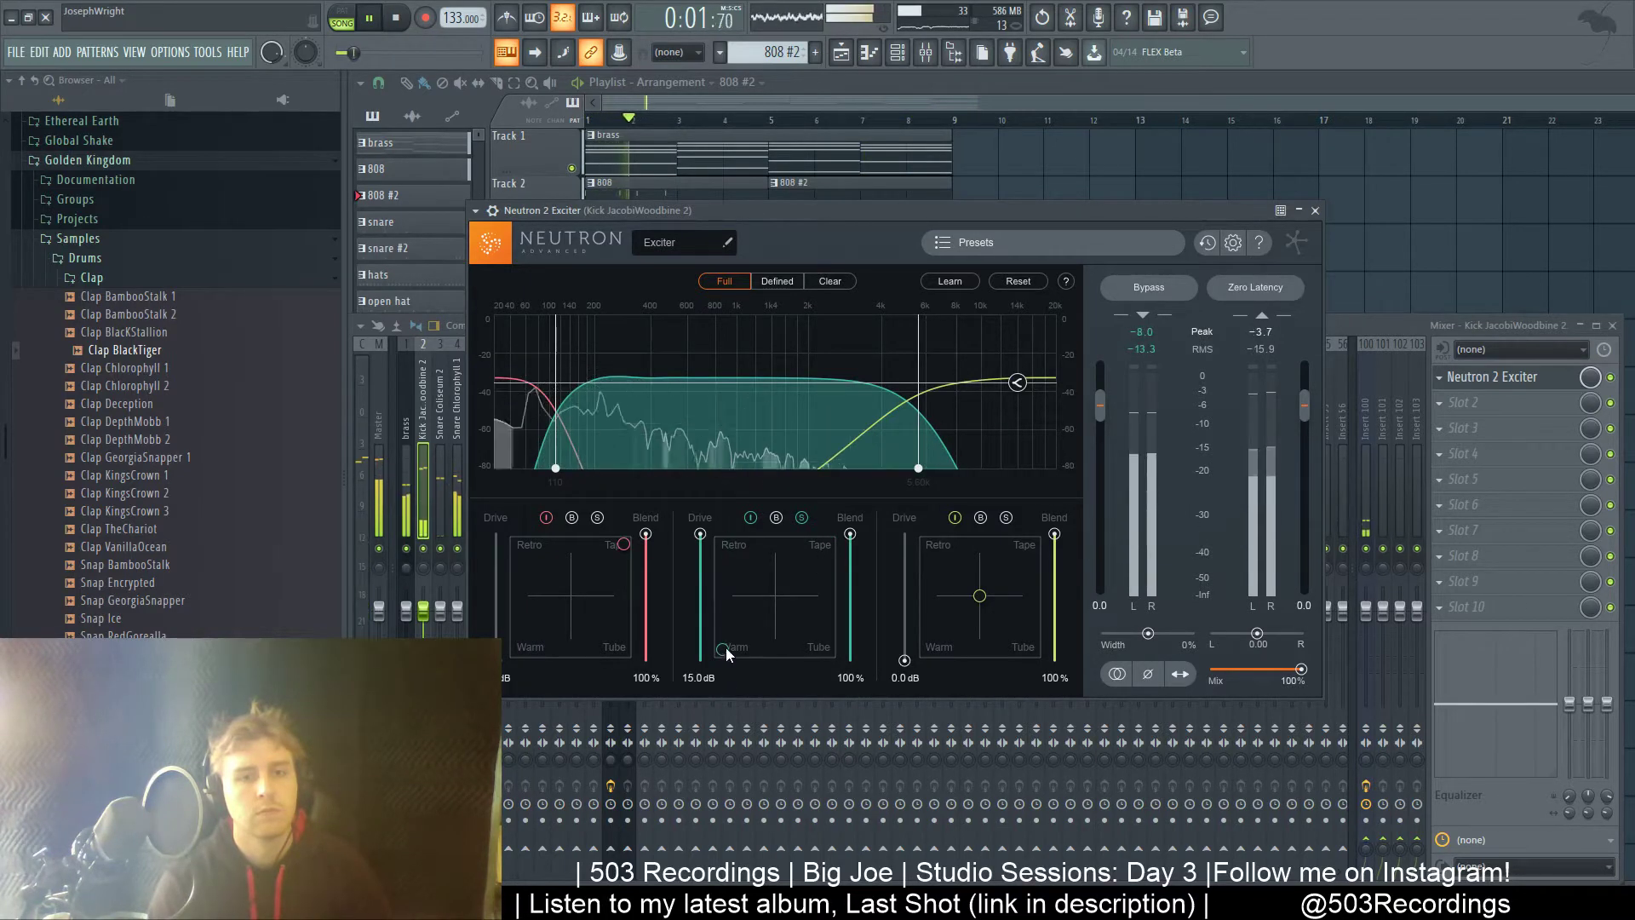
pyautogui.moveTo(725, 647); pyautogui.dragTo(707, 585)
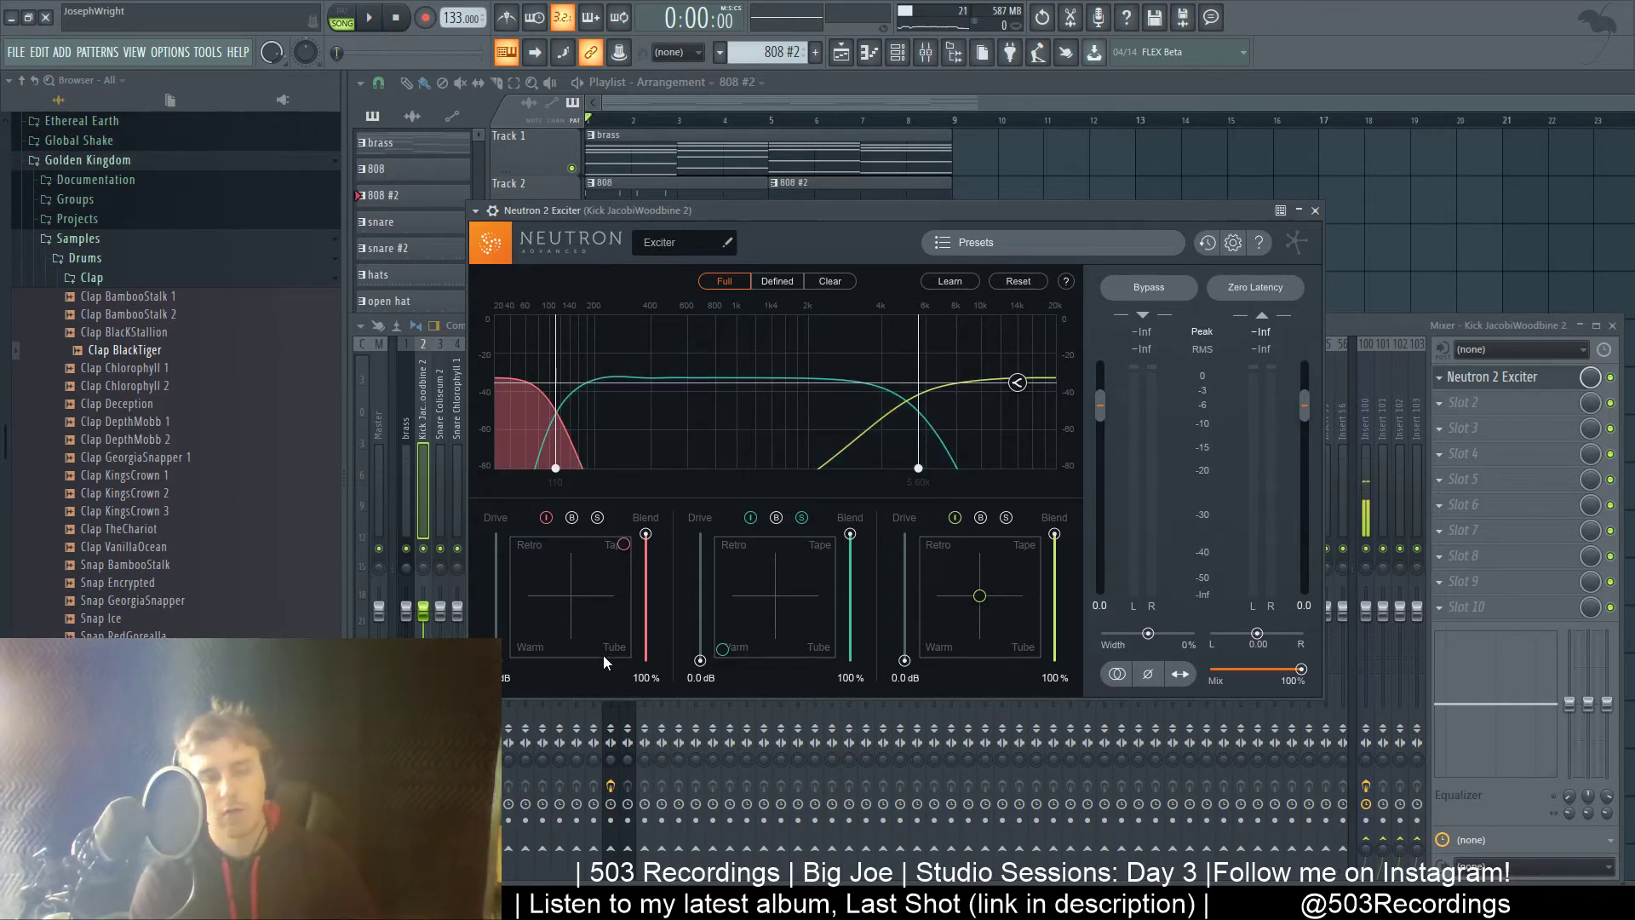
# - Play the beat and set the first band's drive to about 70% of its range
pyautogui.press('space')
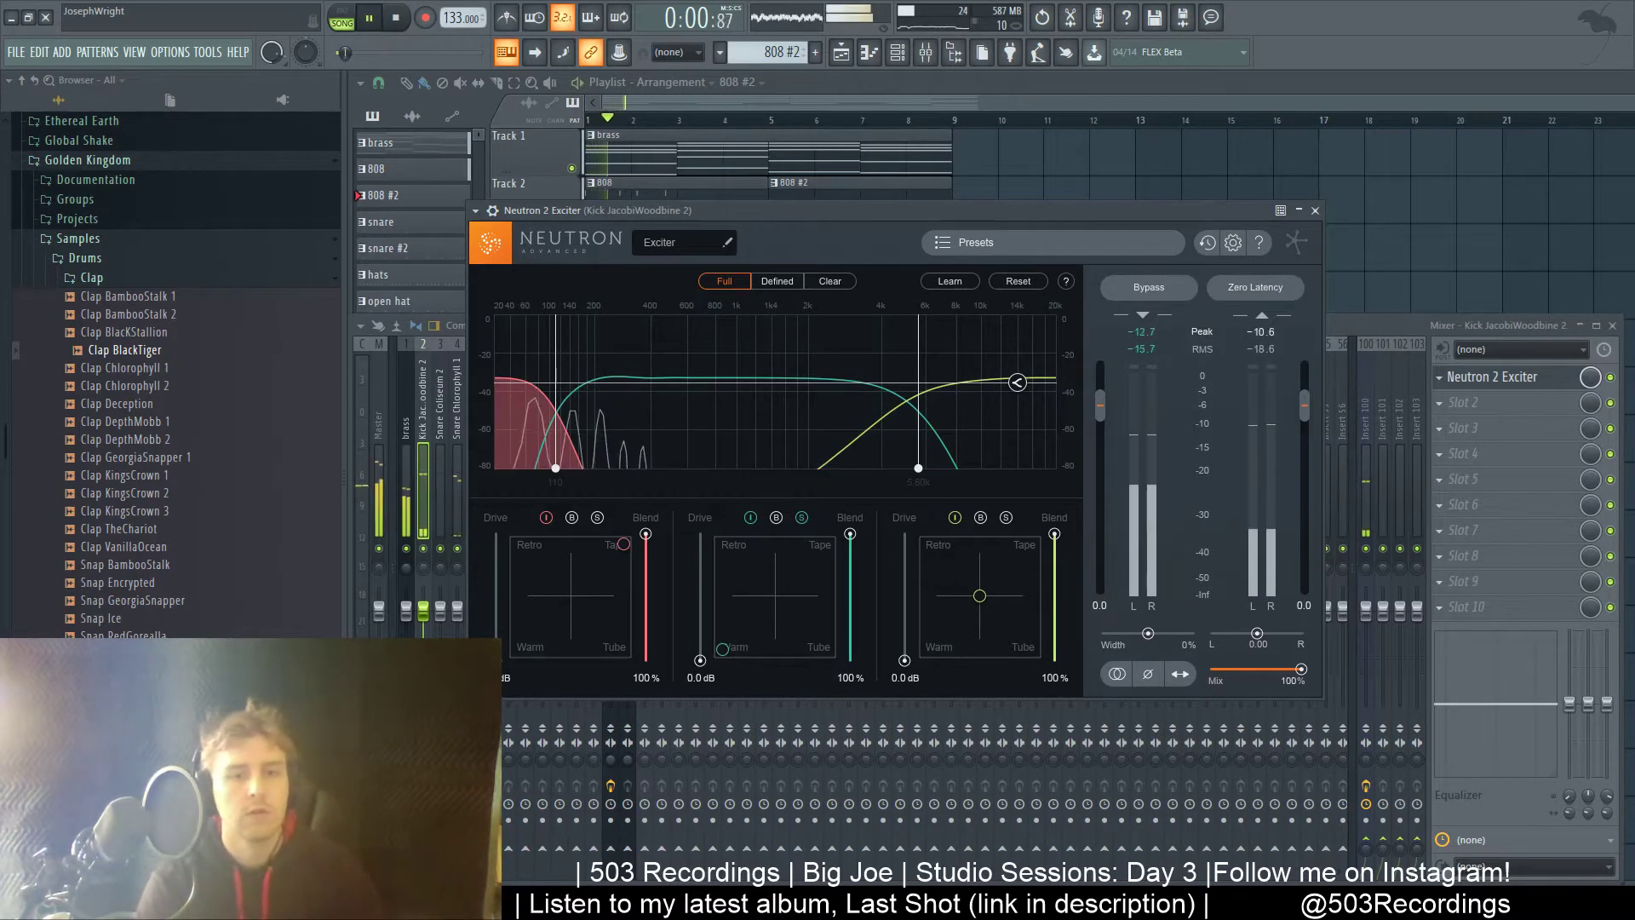
pyautogui.moveTo(496, 660); pyautogui.dragTo(504, 559)
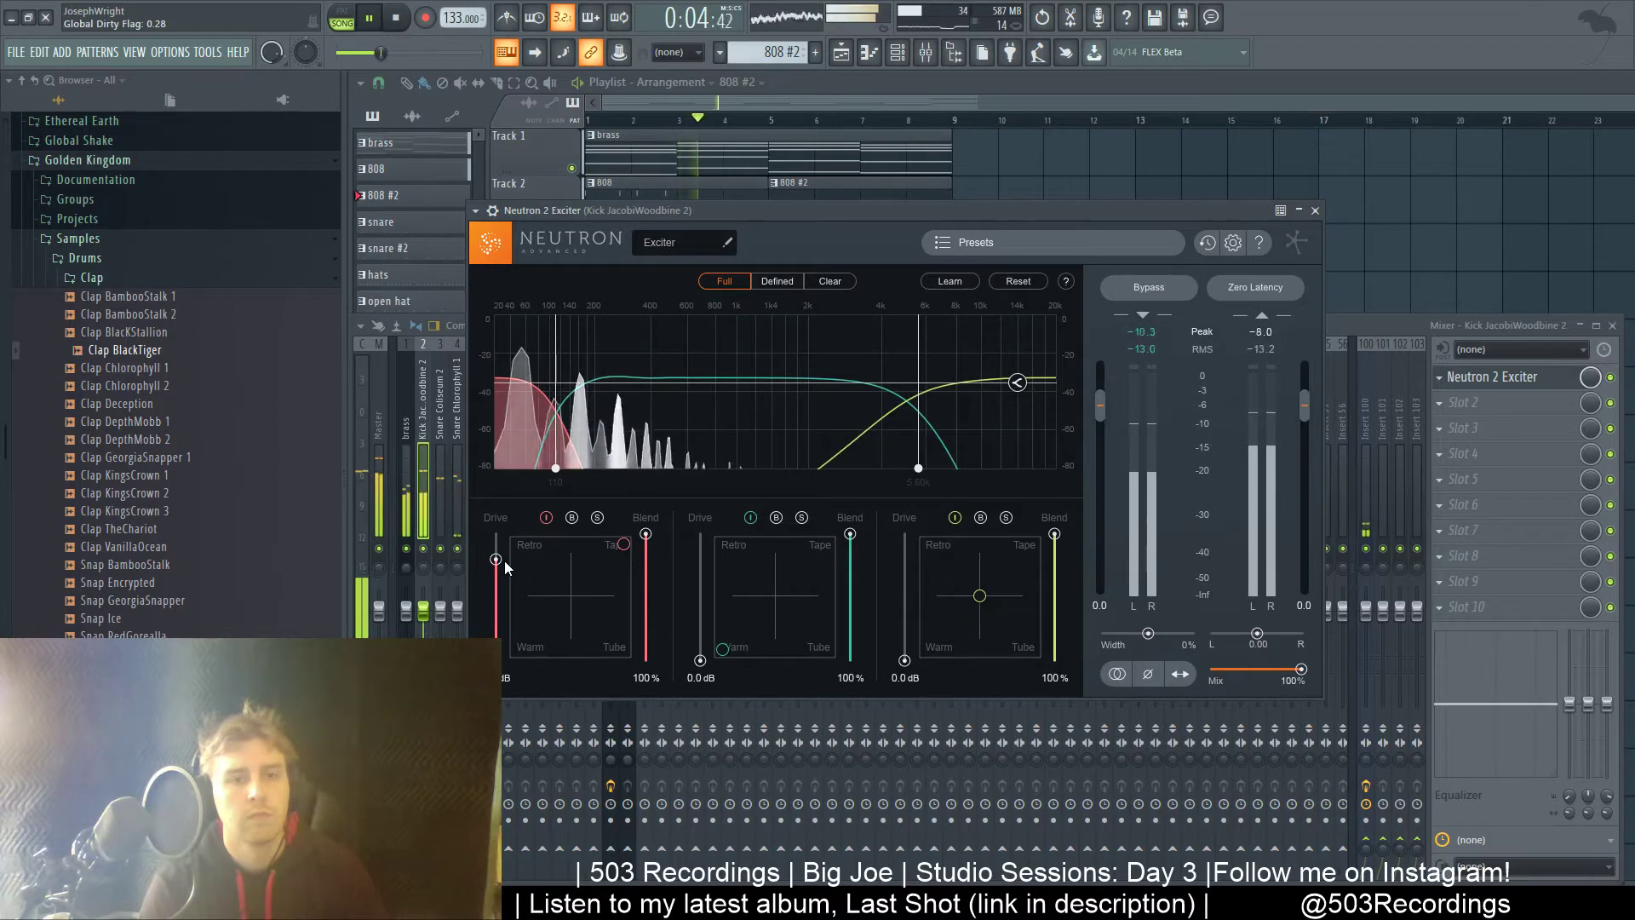
pyautogui.moveTo(496, 568); pyautogui.dragTo(498, 579)
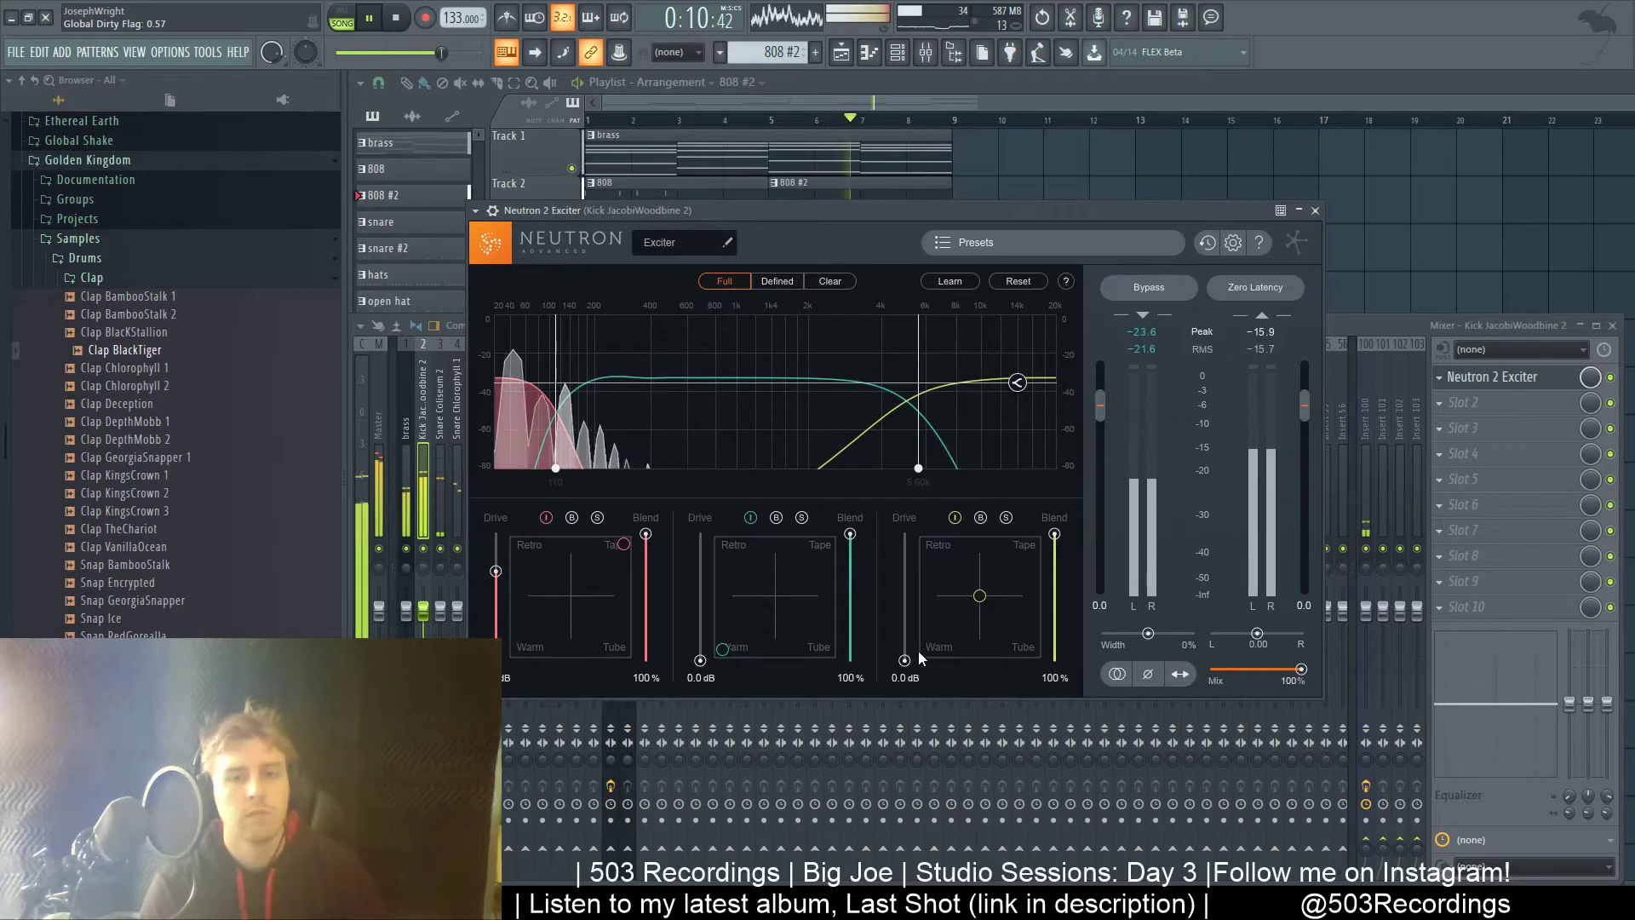
# - Audition the third band at 15 dB drive in the Tape corner, and return its drive to 0 dB with blend at 0%
pyautogui.moveTo(905, 660); pyautogui.dragTo(897, 532)
pyautogui.moveTo(979, 595); pyautogui.dragTo(1036, 543)
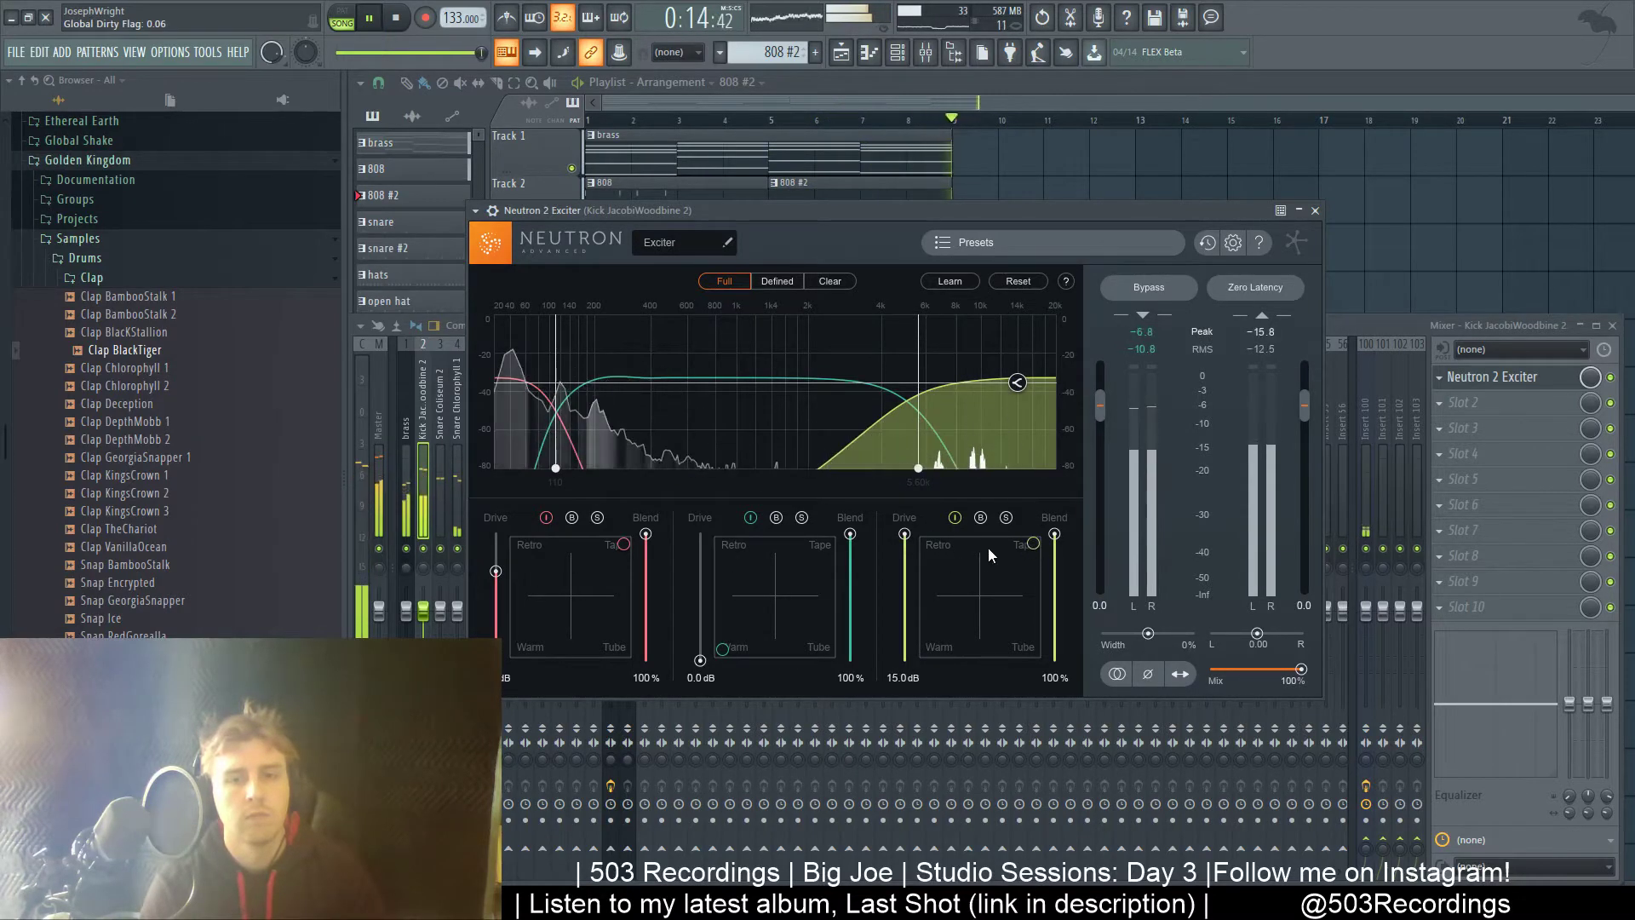
pyautogui.moveTo(905, 534); pyautogui.dragTo(905, 662)
pyautogui.press('space')
pyautogui.press('space')
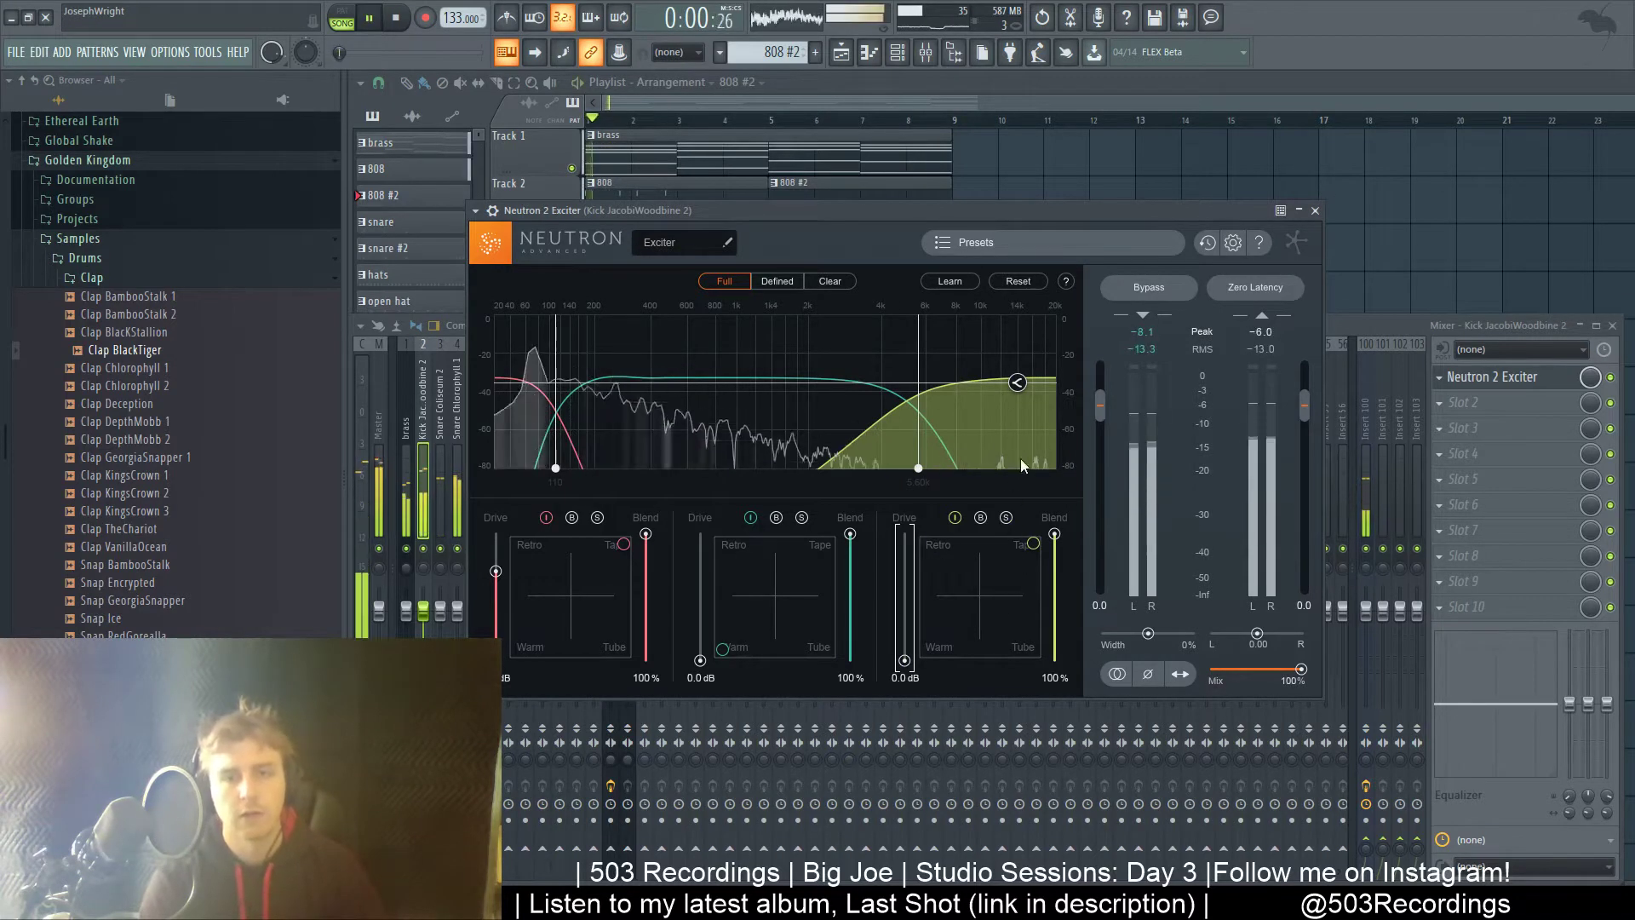
pyautogui.moveTo(1054, 534); pyautogui.dragTo(1054, 661)
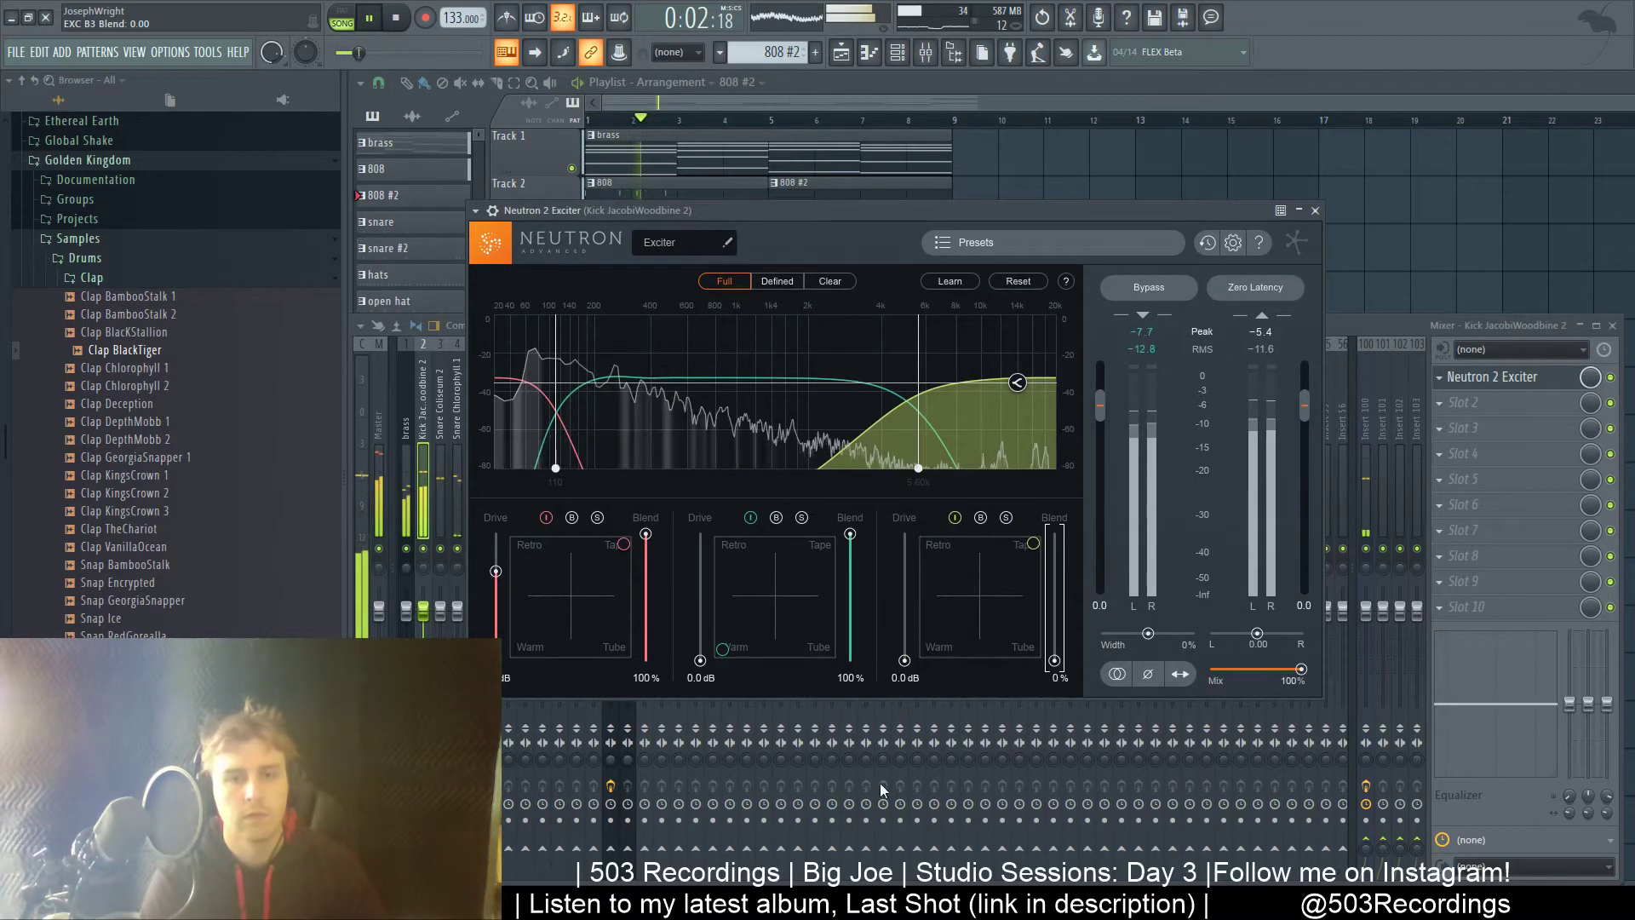
# - Compare second-band characters at 15 dB drive, move between Warm and Tube, and reduce the drive to 0 dB
pyautogui.moveTo(700, 661); pyautogui.dragTo(700, 534)
pyautogui.moveTo(723, 650); pyautogui.dragTo(714, 475)
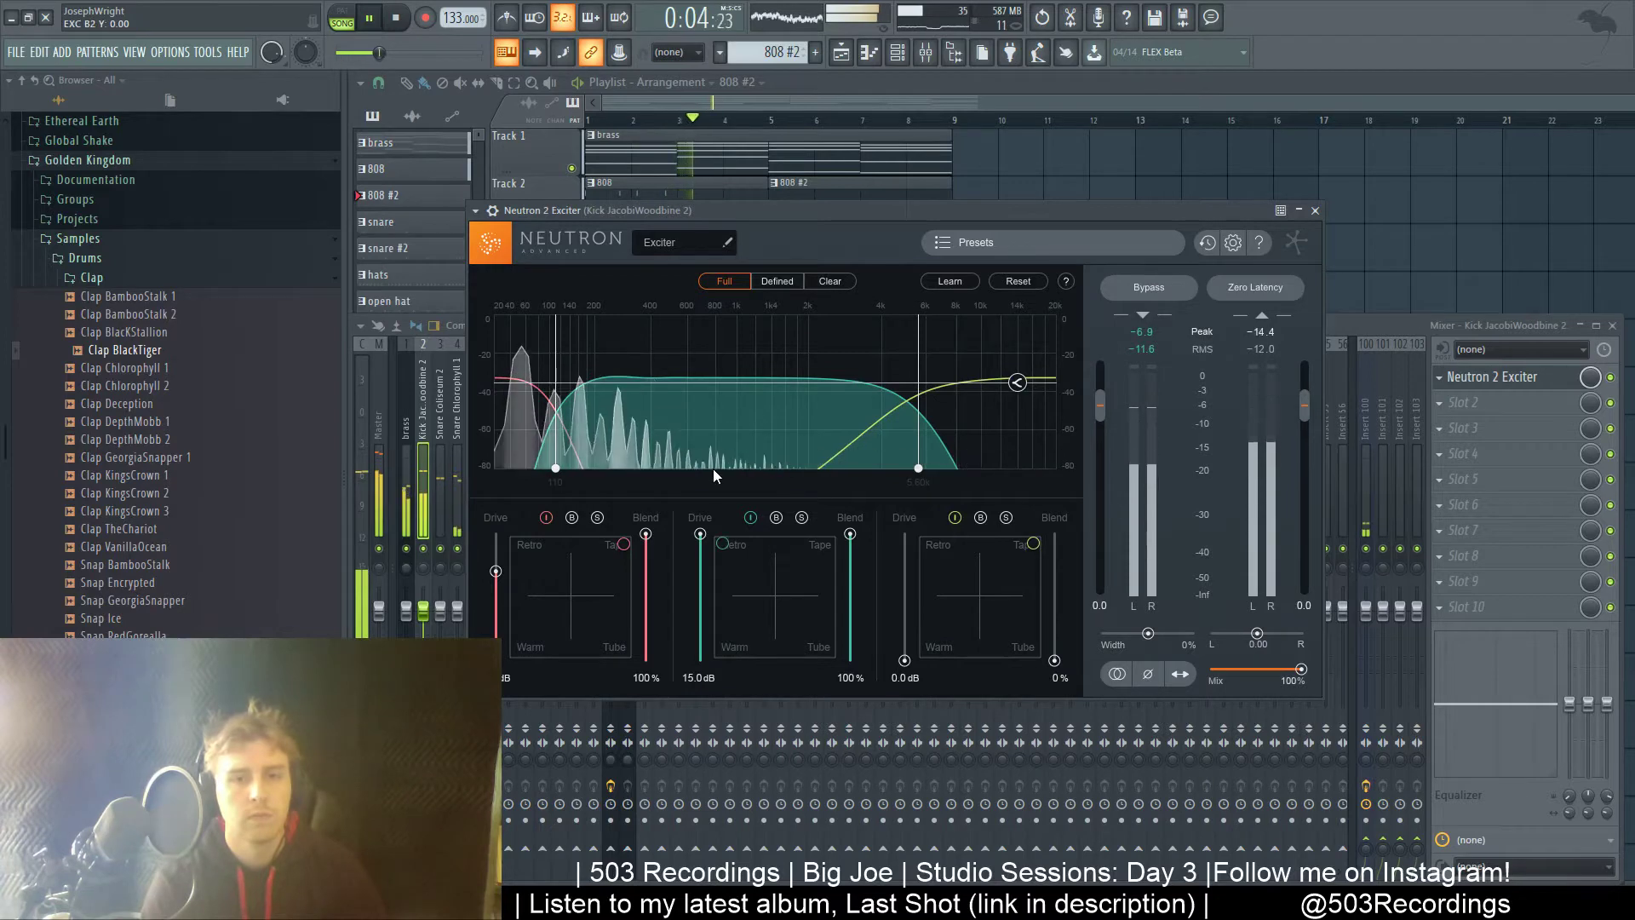
pyautogui.moveTo(723, 547); pyautogui.dragTo(661, 683)
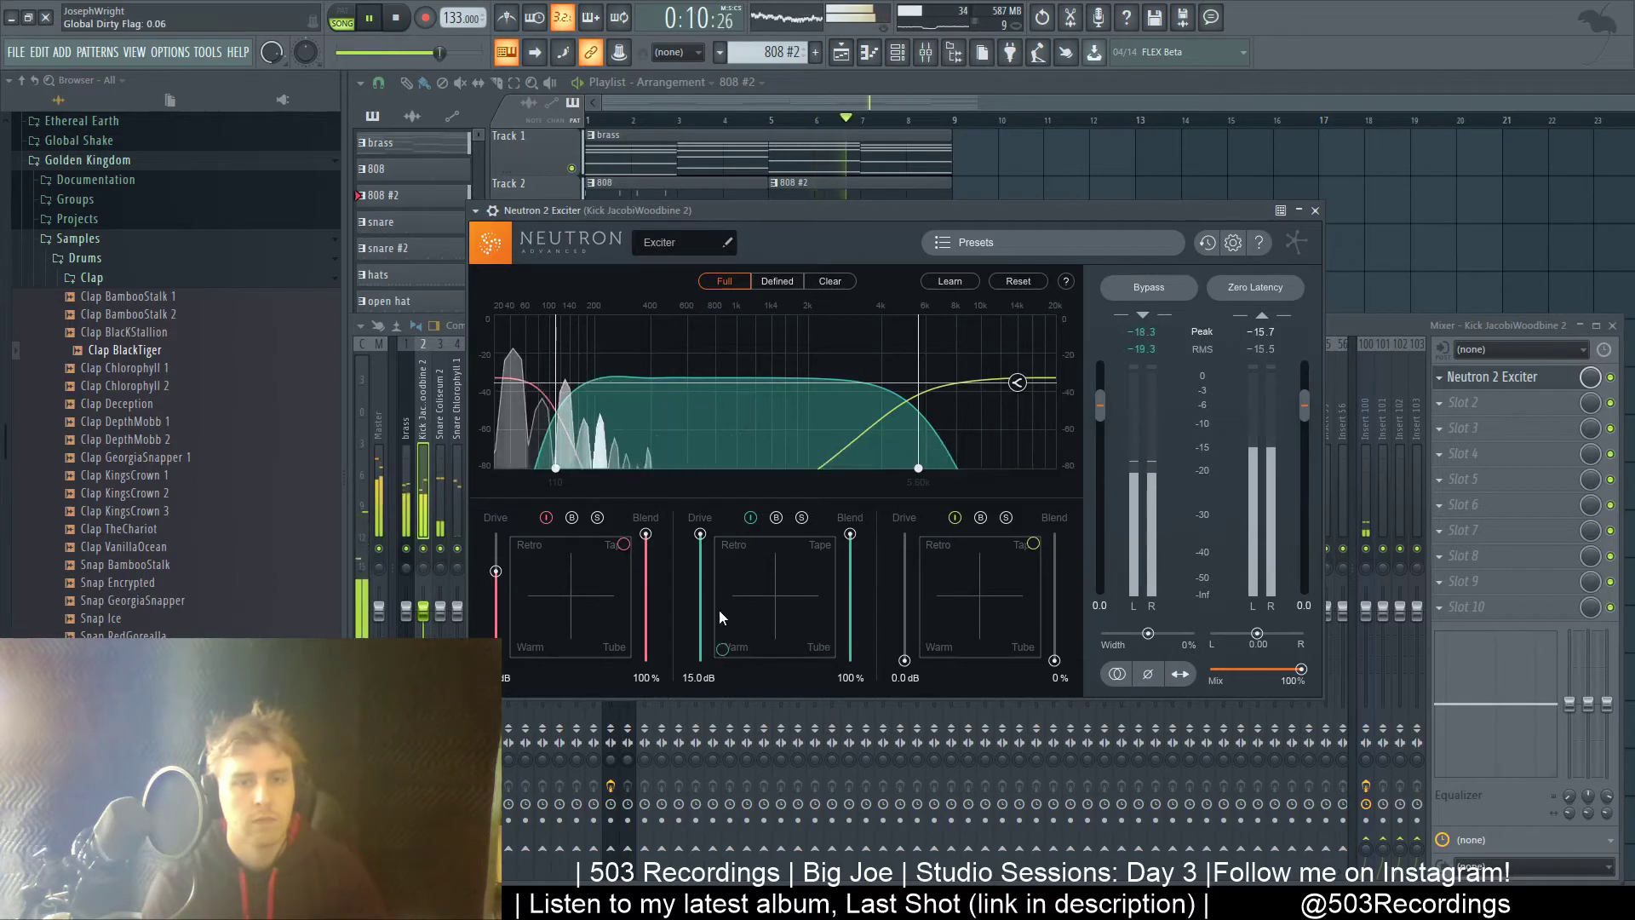
pyautogui.moveTo(700, 534); pyautogui.dragTo(699, 621)
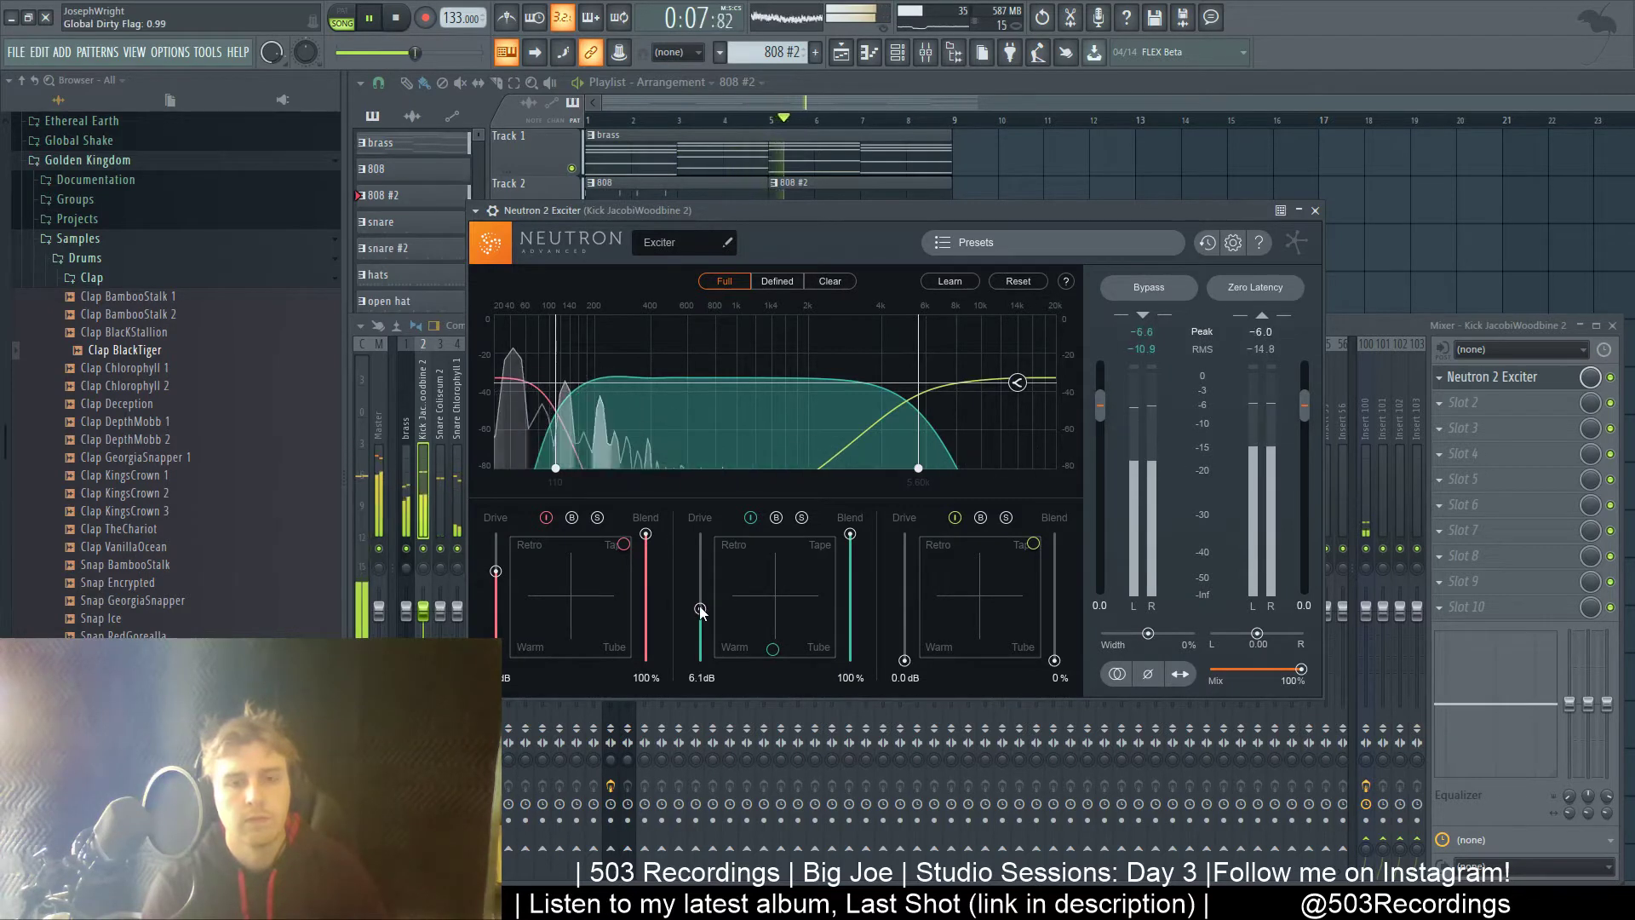
pyautogui.moveTo(702, 607); pyautogui.dragTo(718, 695)
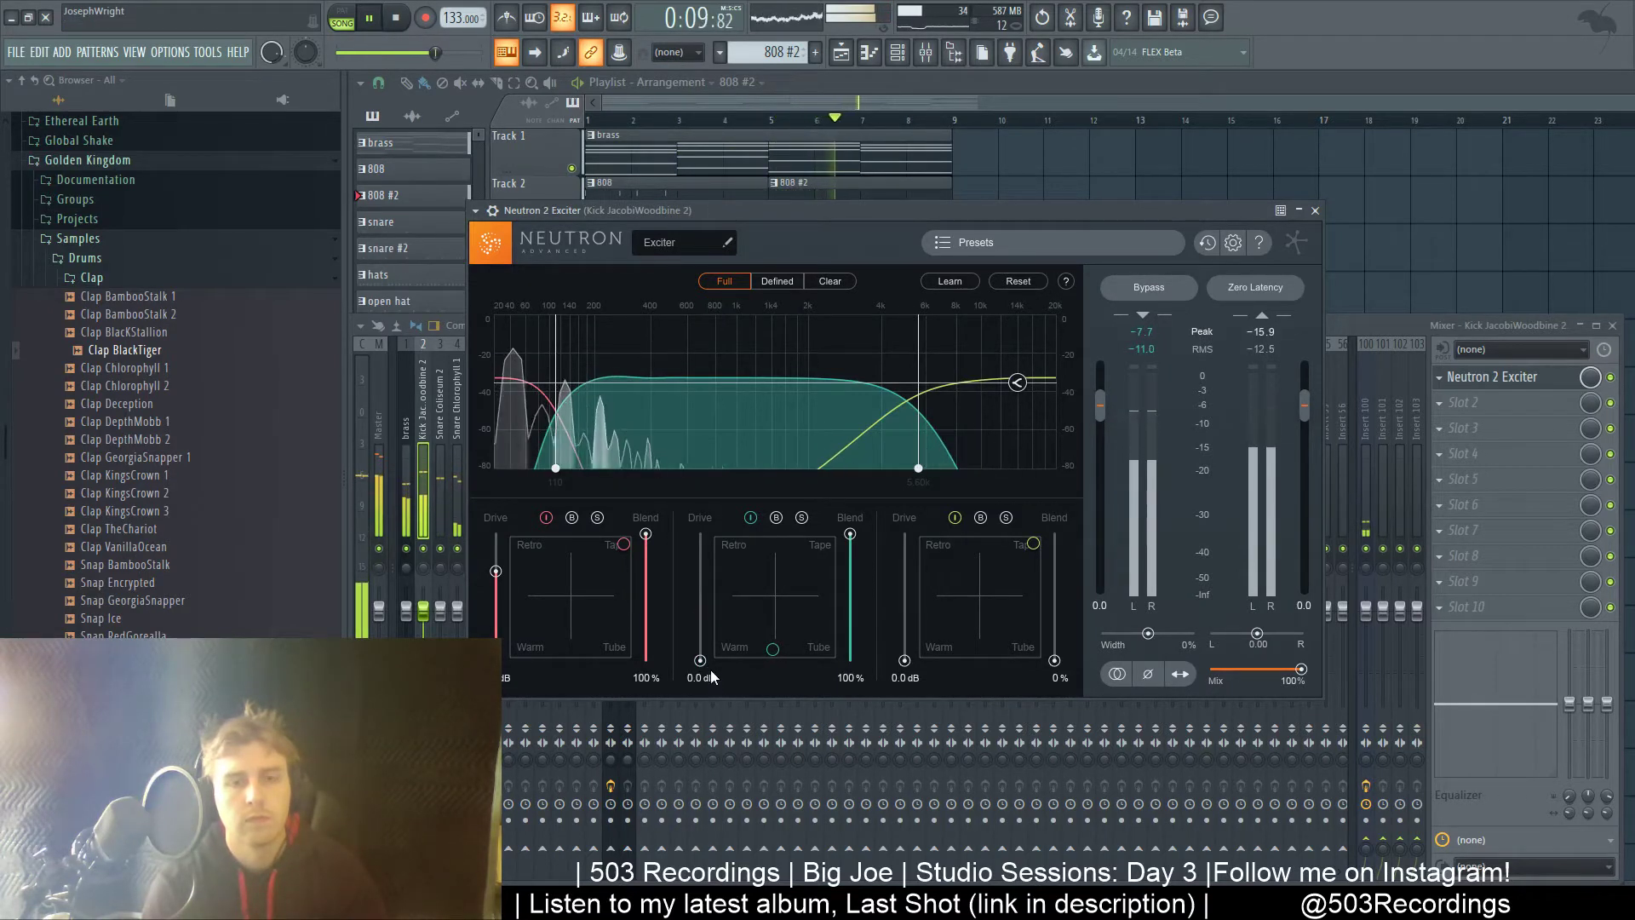
# - Close the Exciter and mixer, and shift every playlist clip except the brass so they start at bar 9
pyautogui.click(1315, 211)
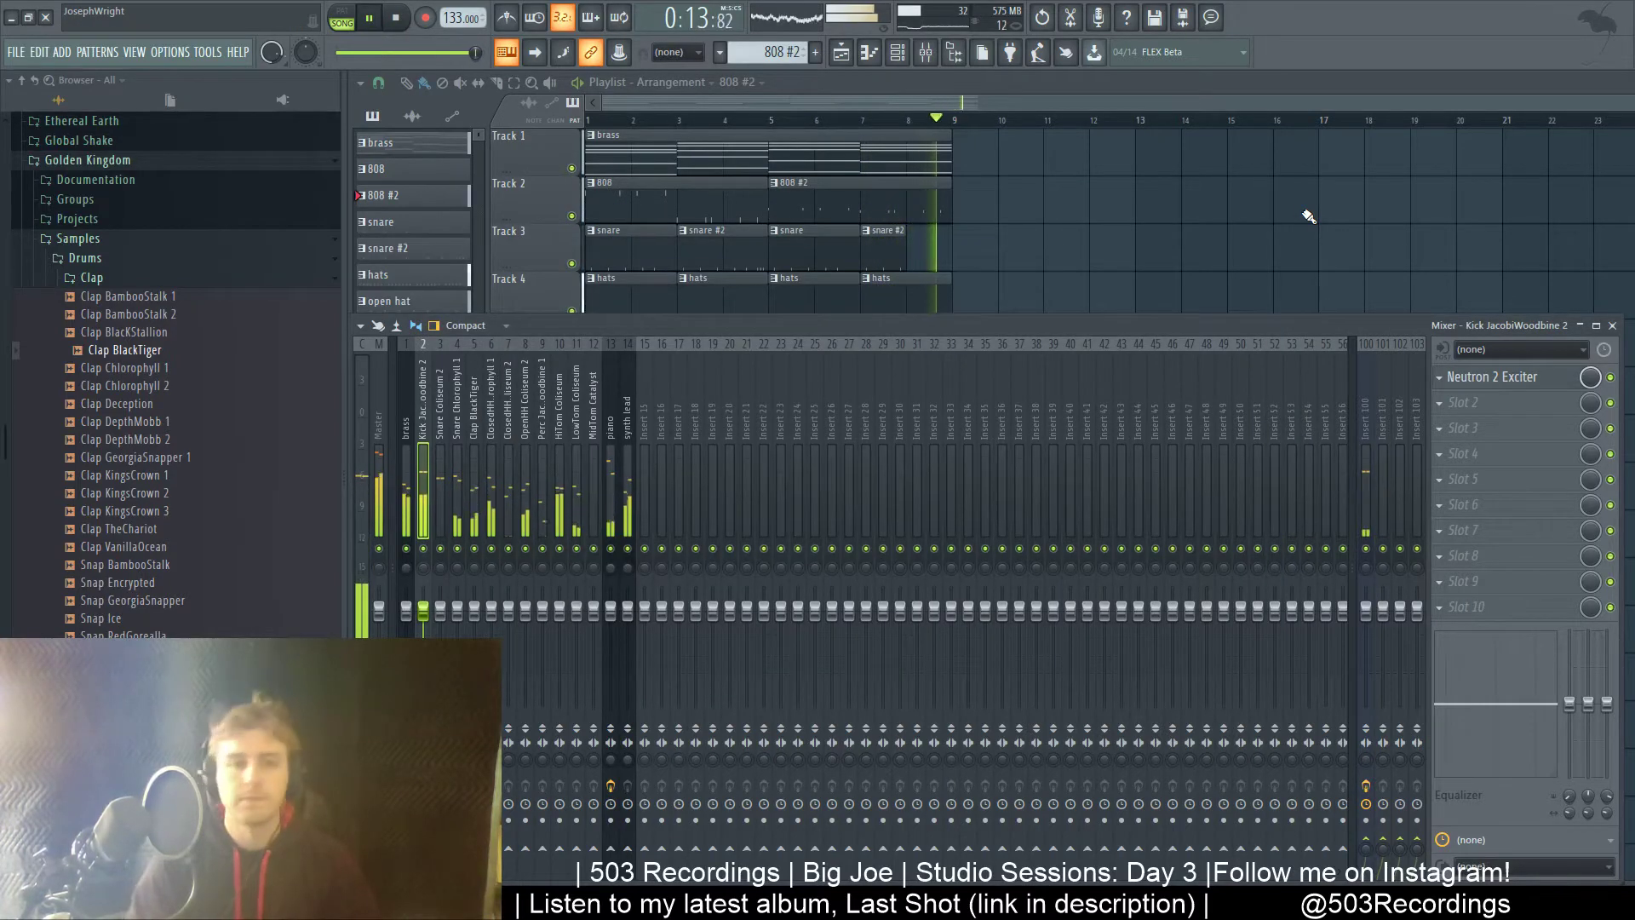
pyautogui.press('space')
pyautogui.press('F9')
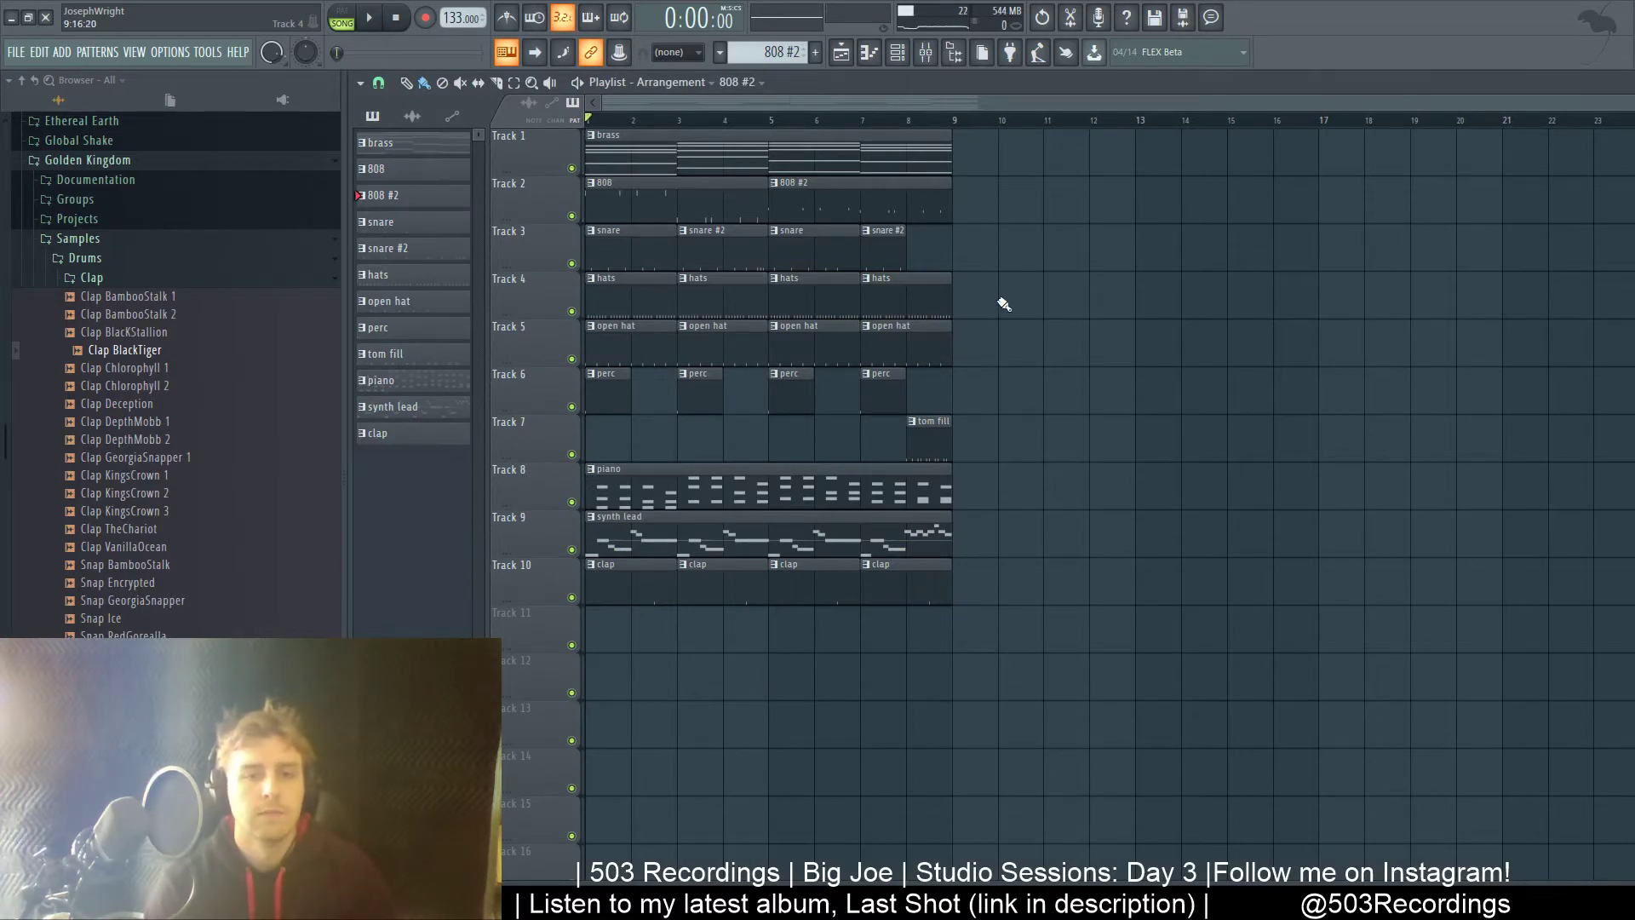
pyautogui.moveTo(1012, 176); pyautogui.dragTo(584, 601)
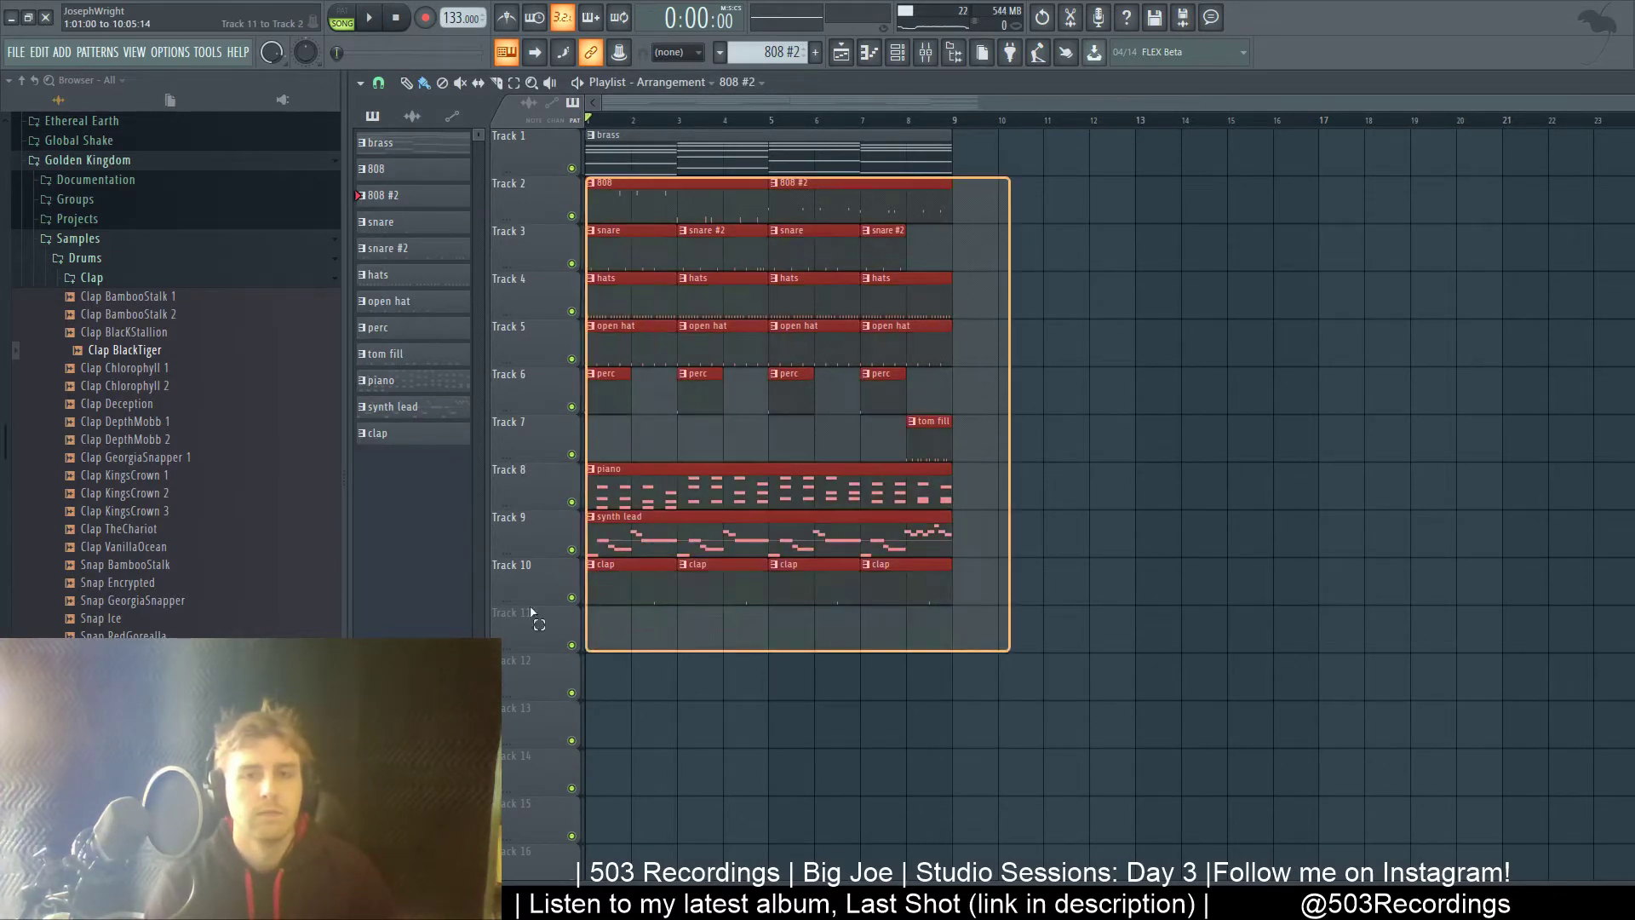
pyautogui.moveTo(649, 205); pyautogui.dragTo(1029, 201)
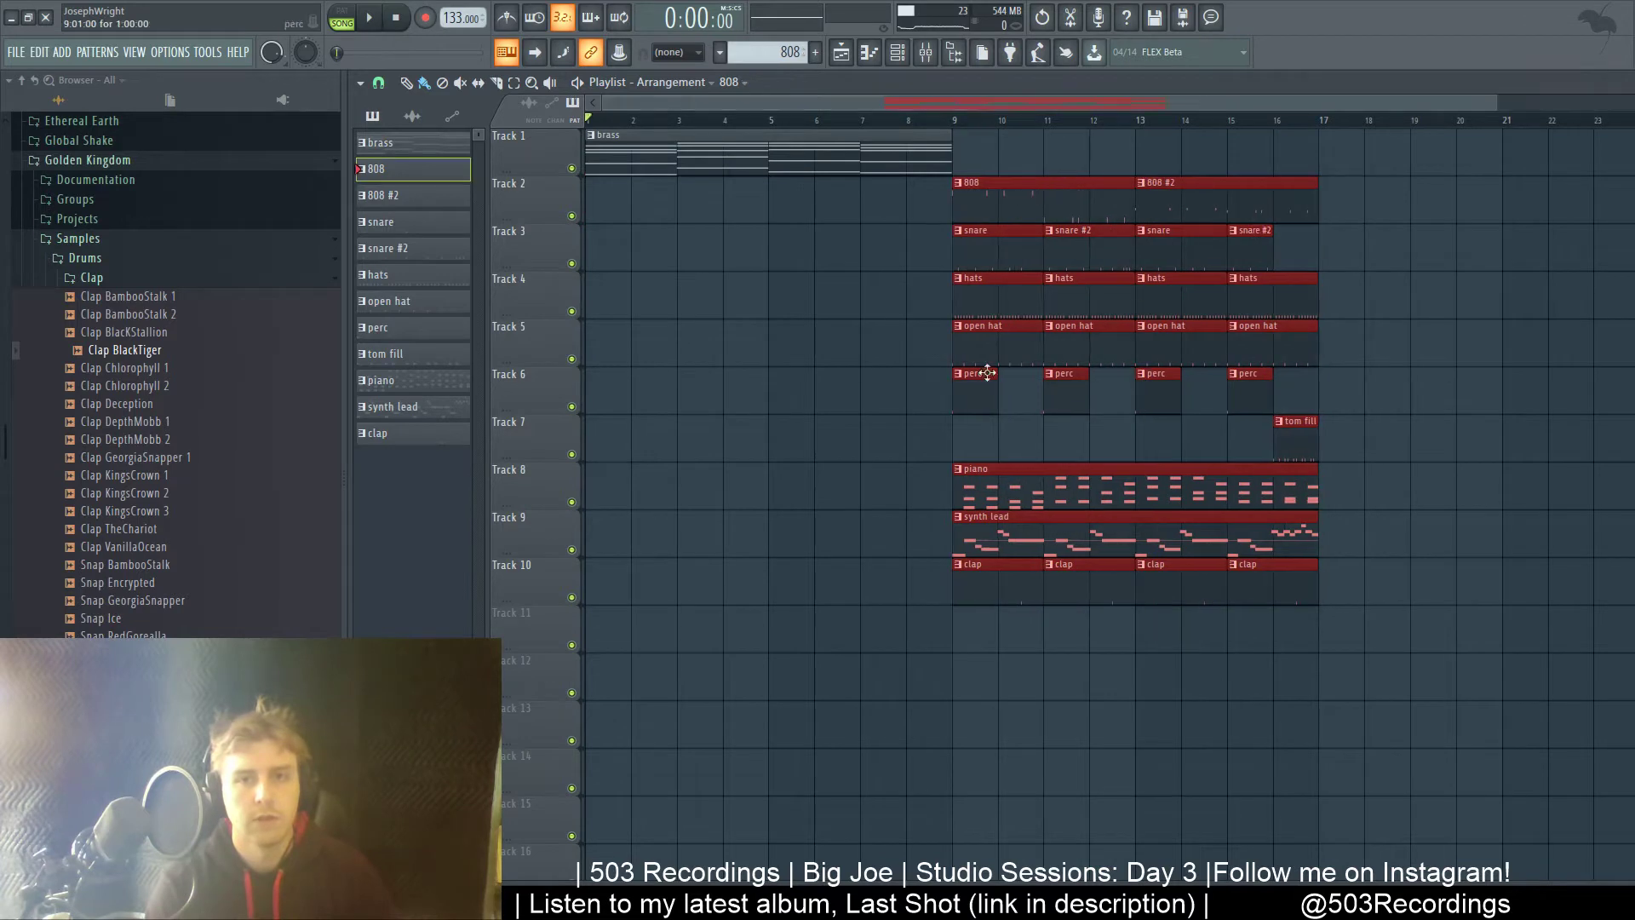
# - Copy the brass clip to bar 9 and place a piano clip at bar 1 on its own track
pyautogui.scroll(-2, 986, 373)
pyautogui.moveTo(715, 151)
pyautogui.mouseDown()
pyautogui.moveTo(1044, 142)
pyautogui.moveTo(1010, 145)
pyautogui.mouseUp()
pyautogui.click(927, 503)
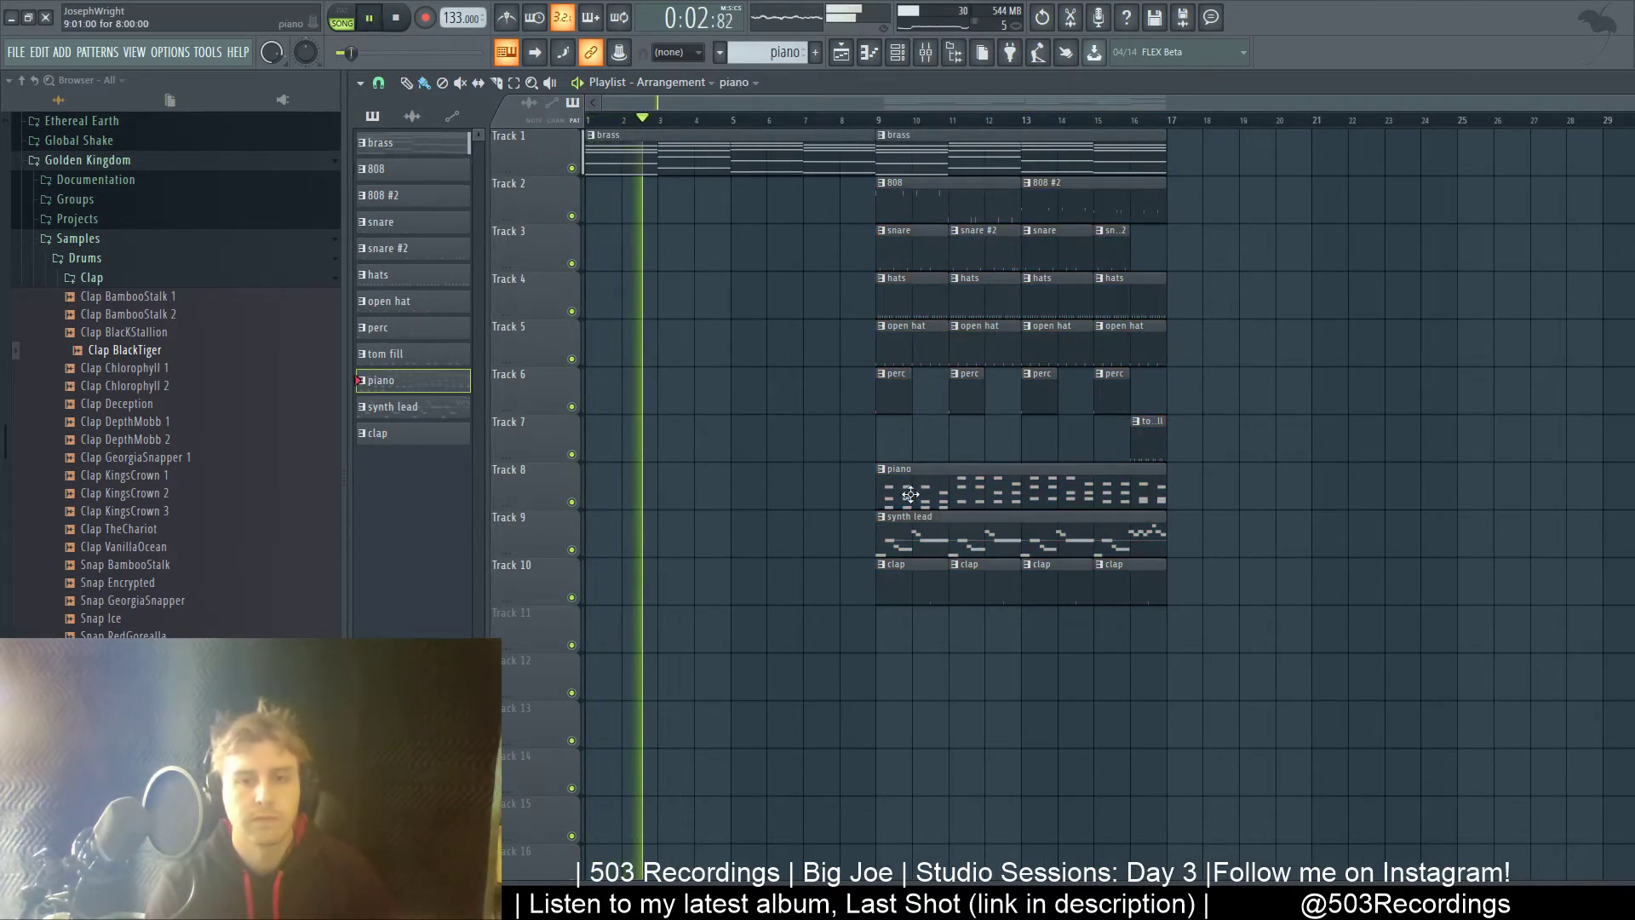
pyautogui.click(587, 486)
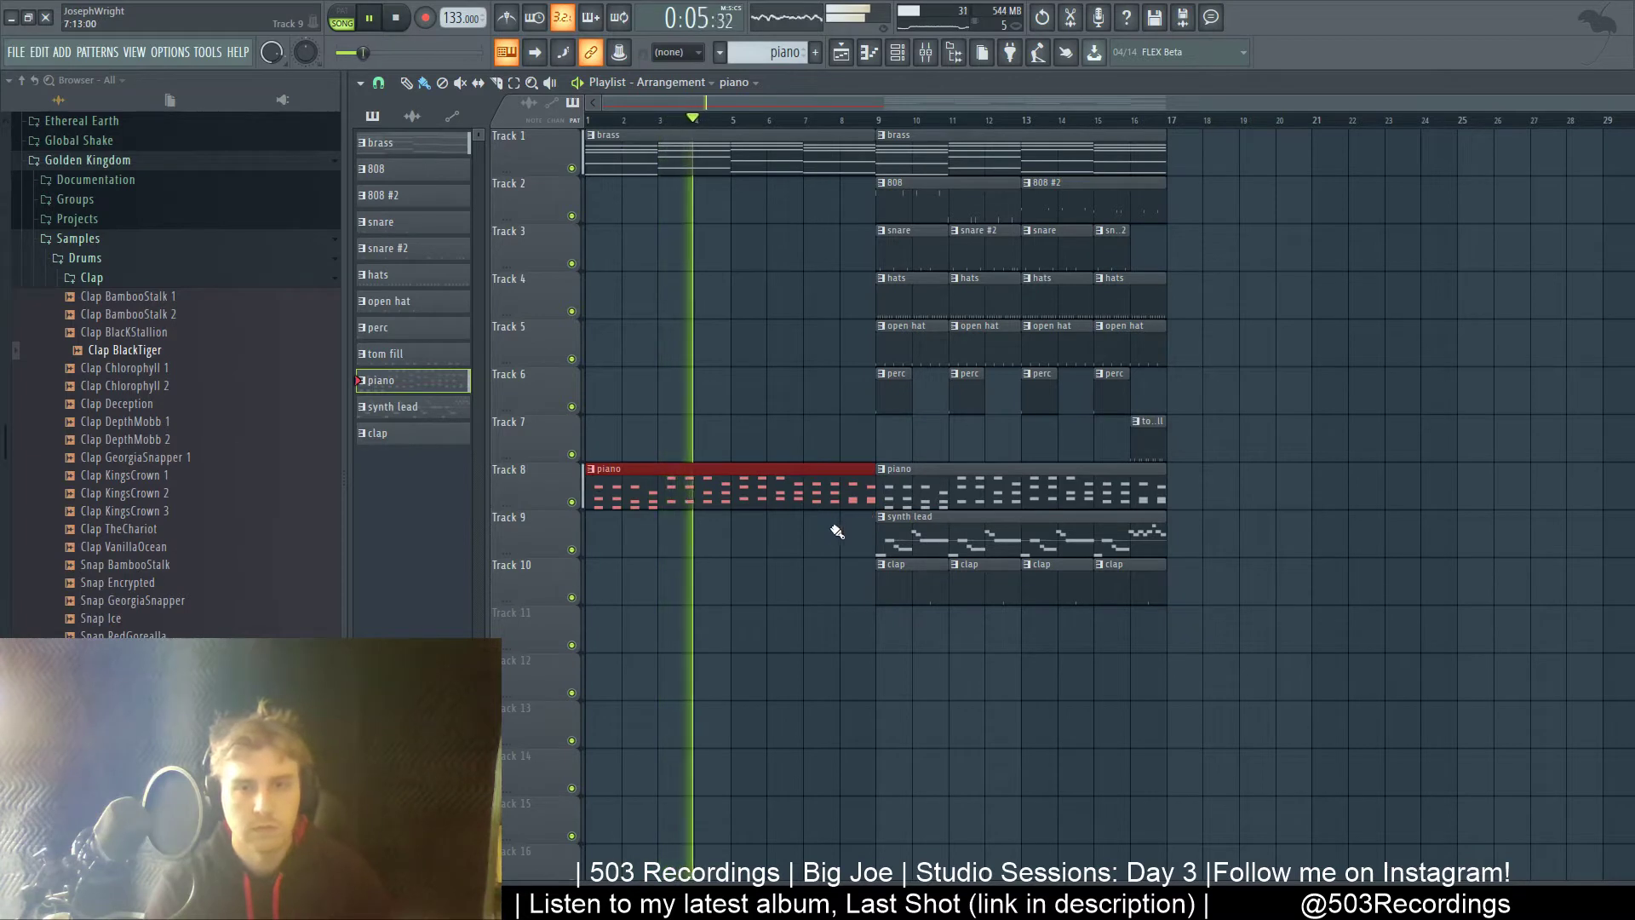
# - Move the synth lead clip to bar 17 and copy all the other bar 9–16 clips to start there
pyautogui.moveTo(978, 536); pyautogui.dragTo(1270, 558)
pyautogui.scroll(-1, 1270, 564)
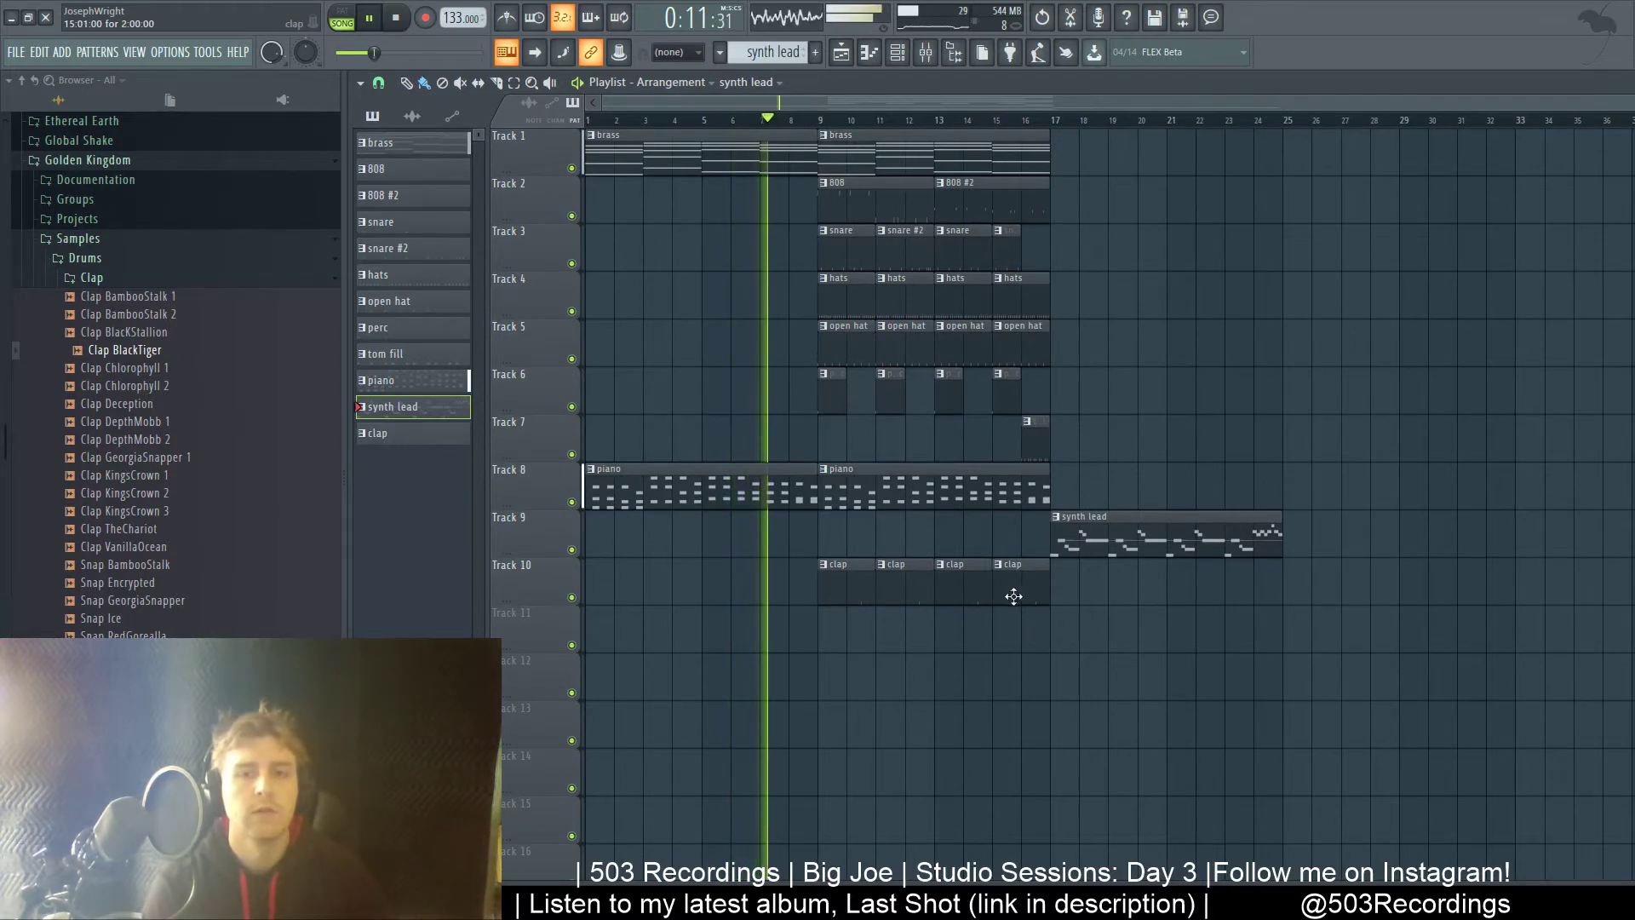
pyautogui.moveTo(1029, 601); pyautogui.dragTo(867, 115)
pyautogui.hotkey('ctrl', 'b')
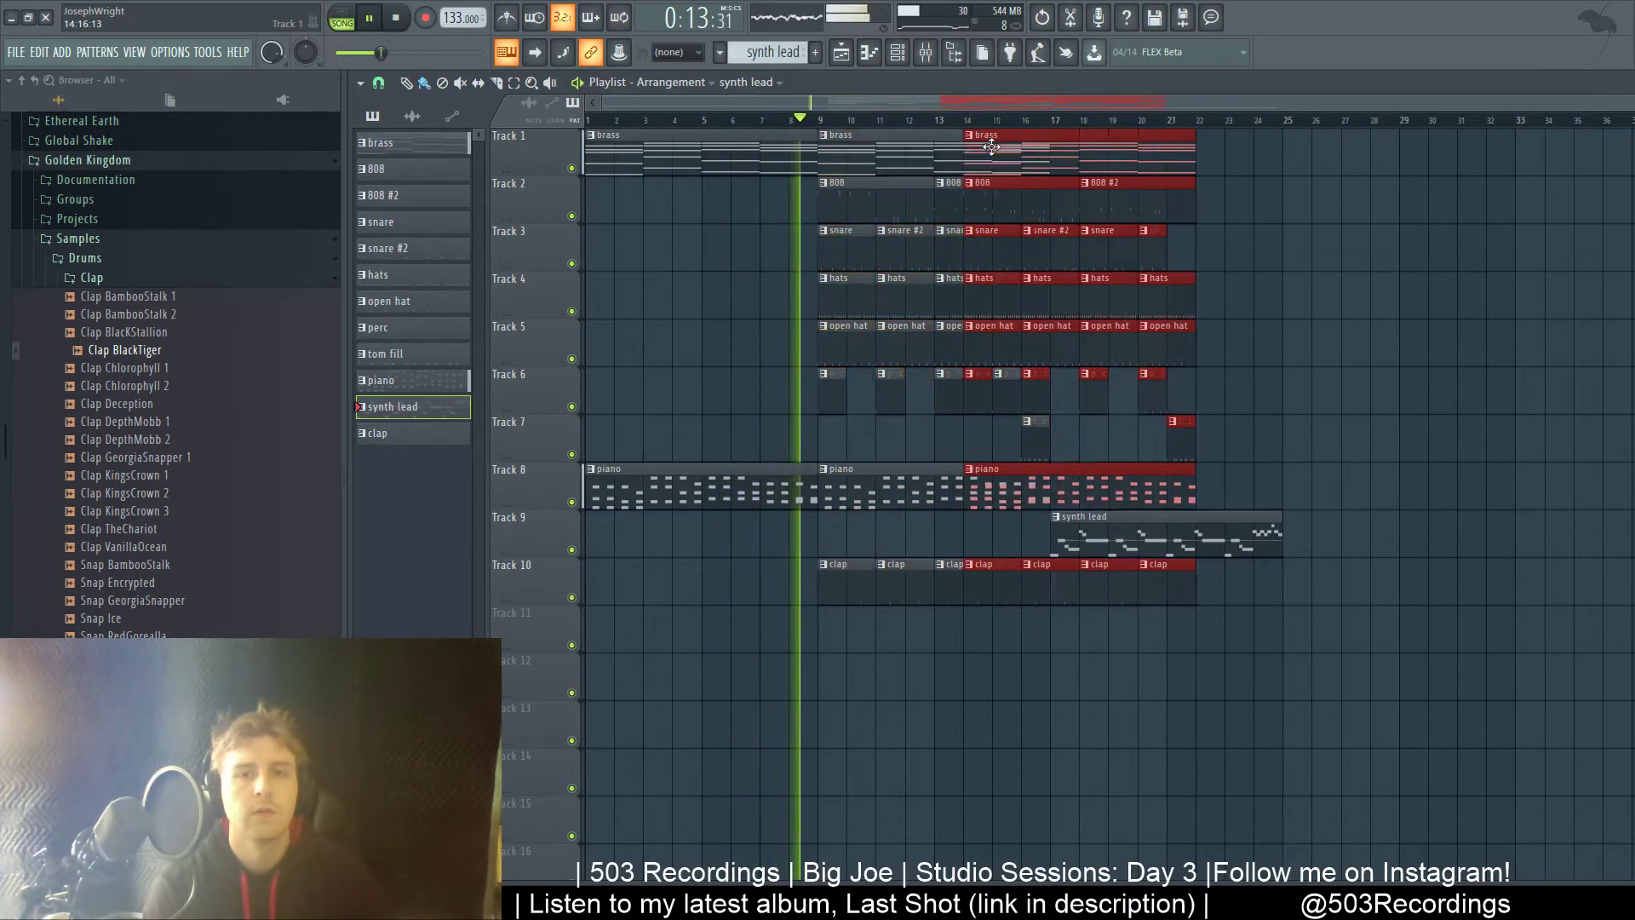
pyautogui.press('space')
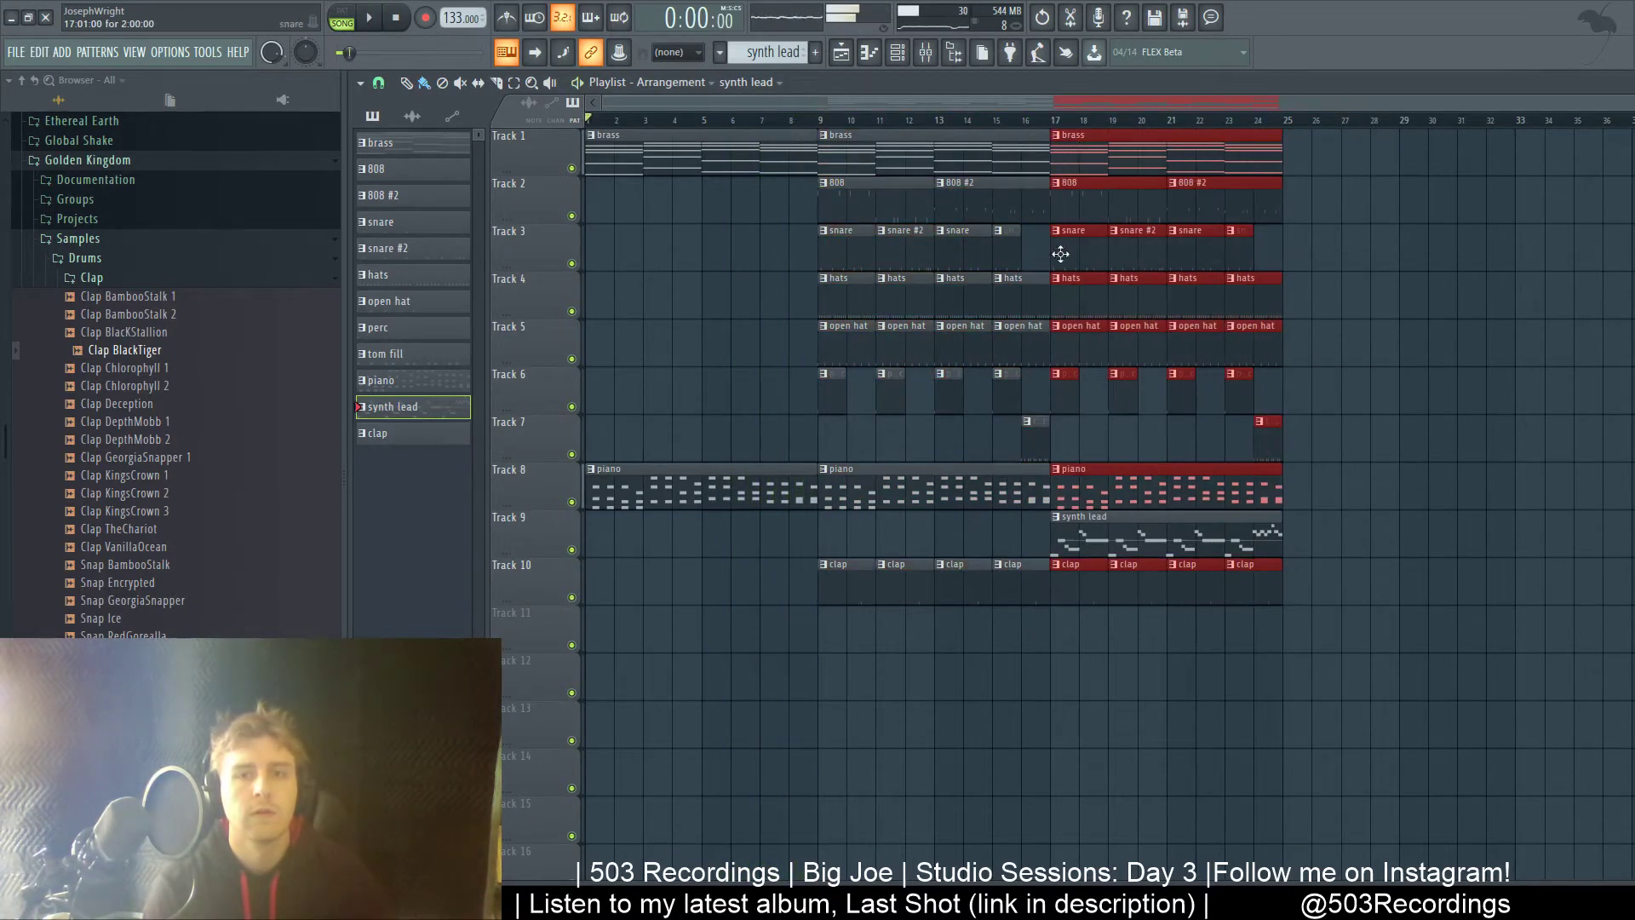
# - Place perc clips on Track 6 at bars 1, 3, 5 and 7 of the intro
pyautogui.click(839, 394)
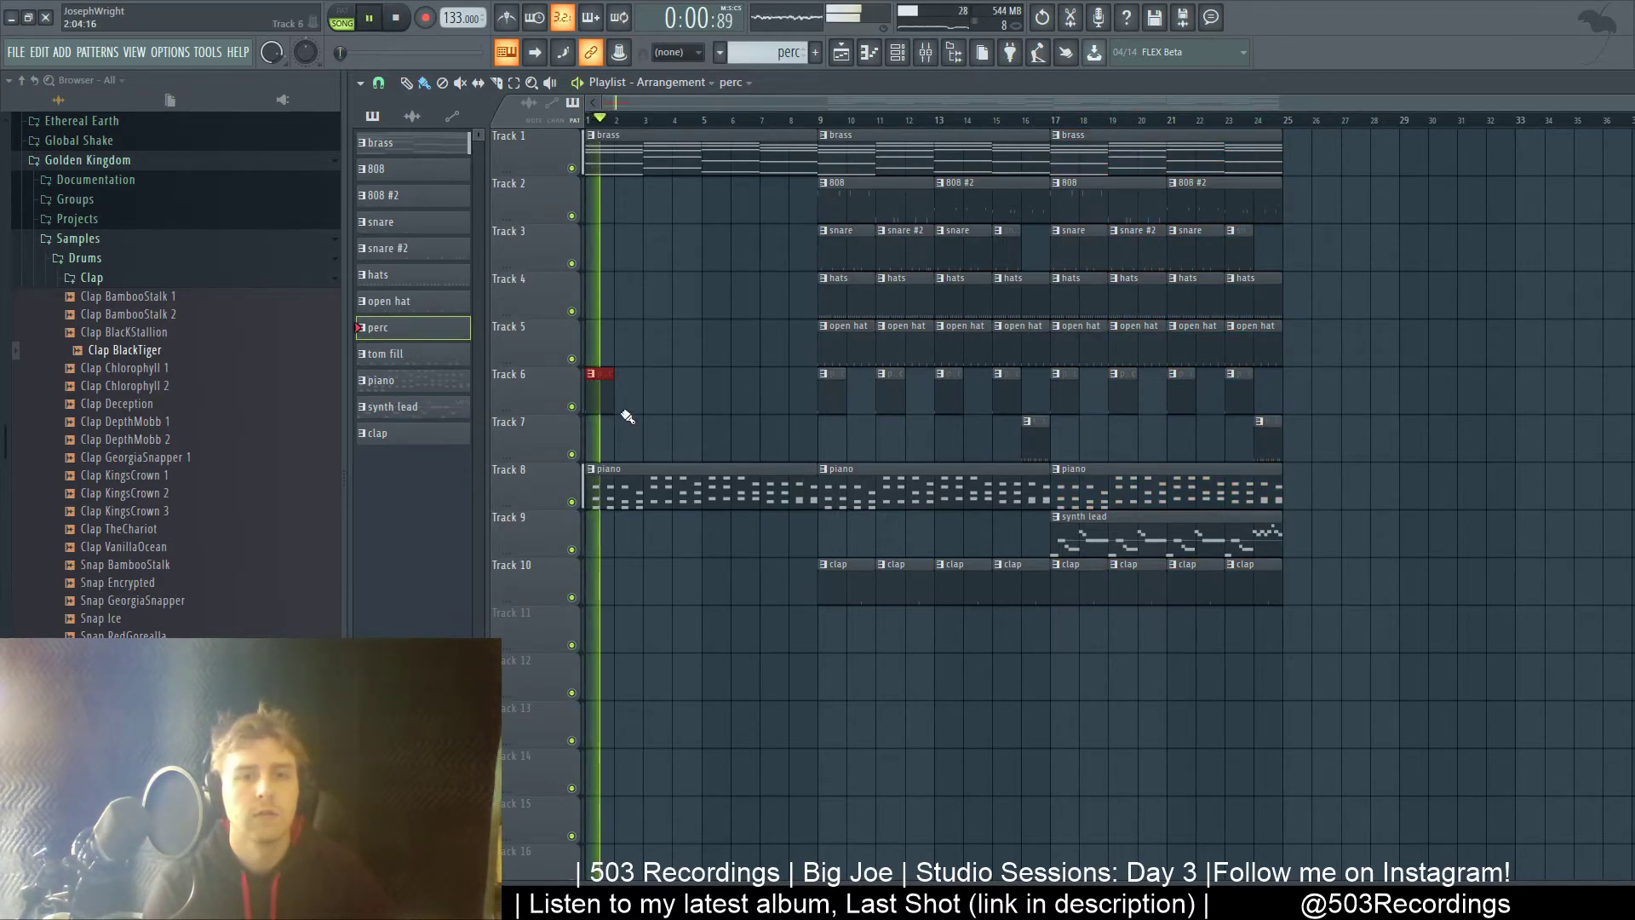
pyautogui.click(651, 388)
pyautogui.click(711, 387)
pyautogui.click(770, 404)
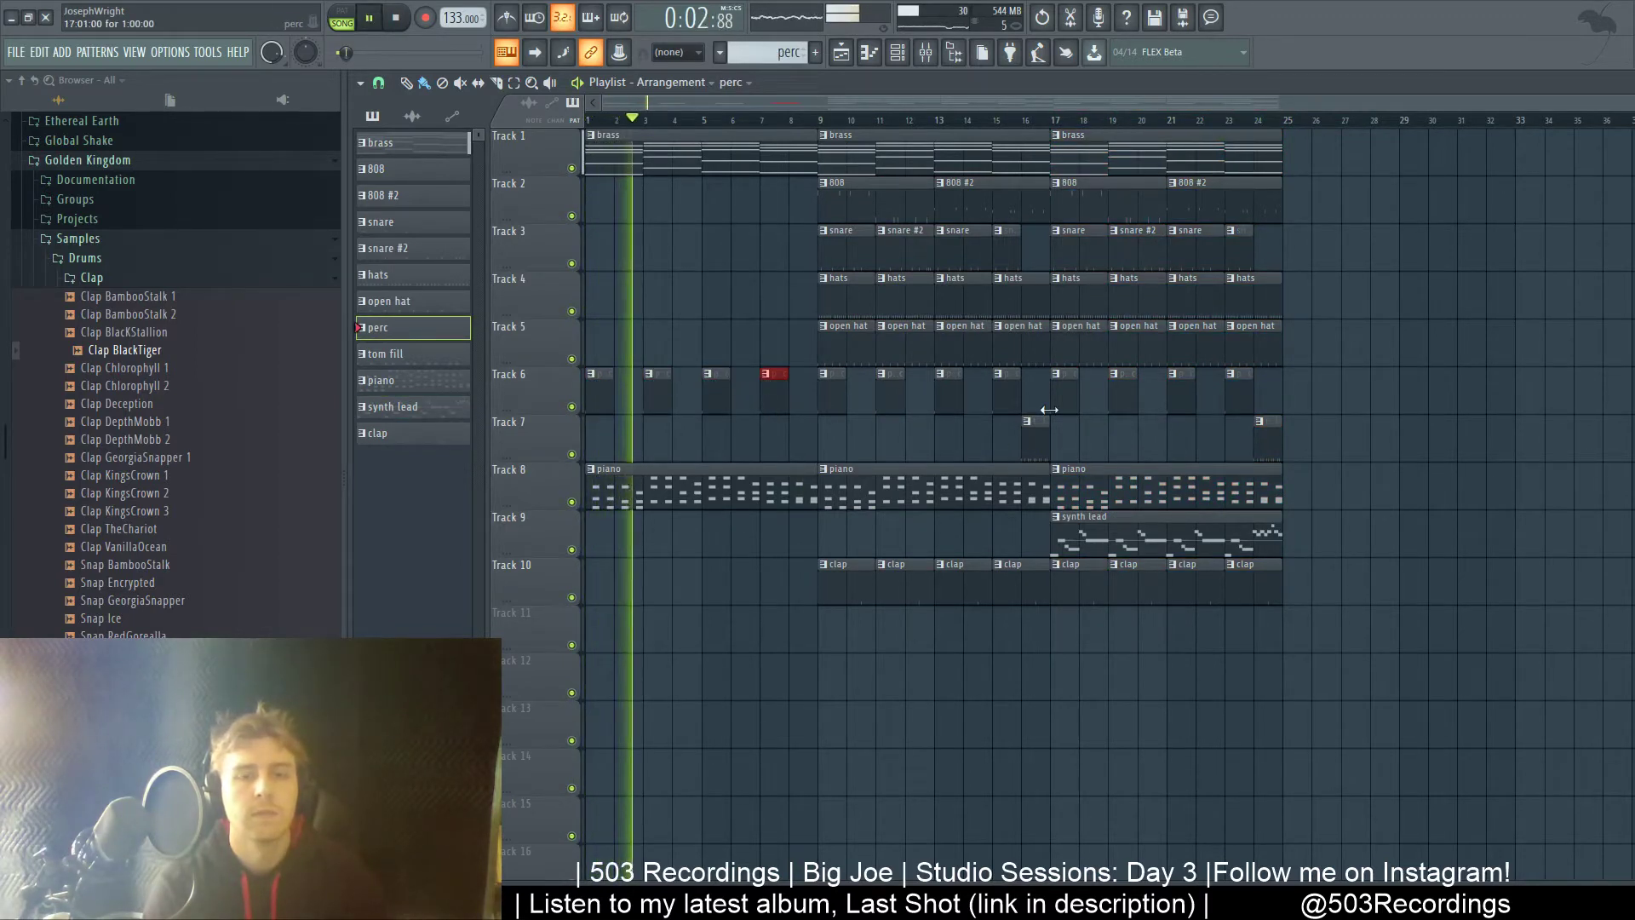
# - Place open hat clips on Track 5 at bars 5 and 7, and open the channel rack
pyautogui.click(832, 334)
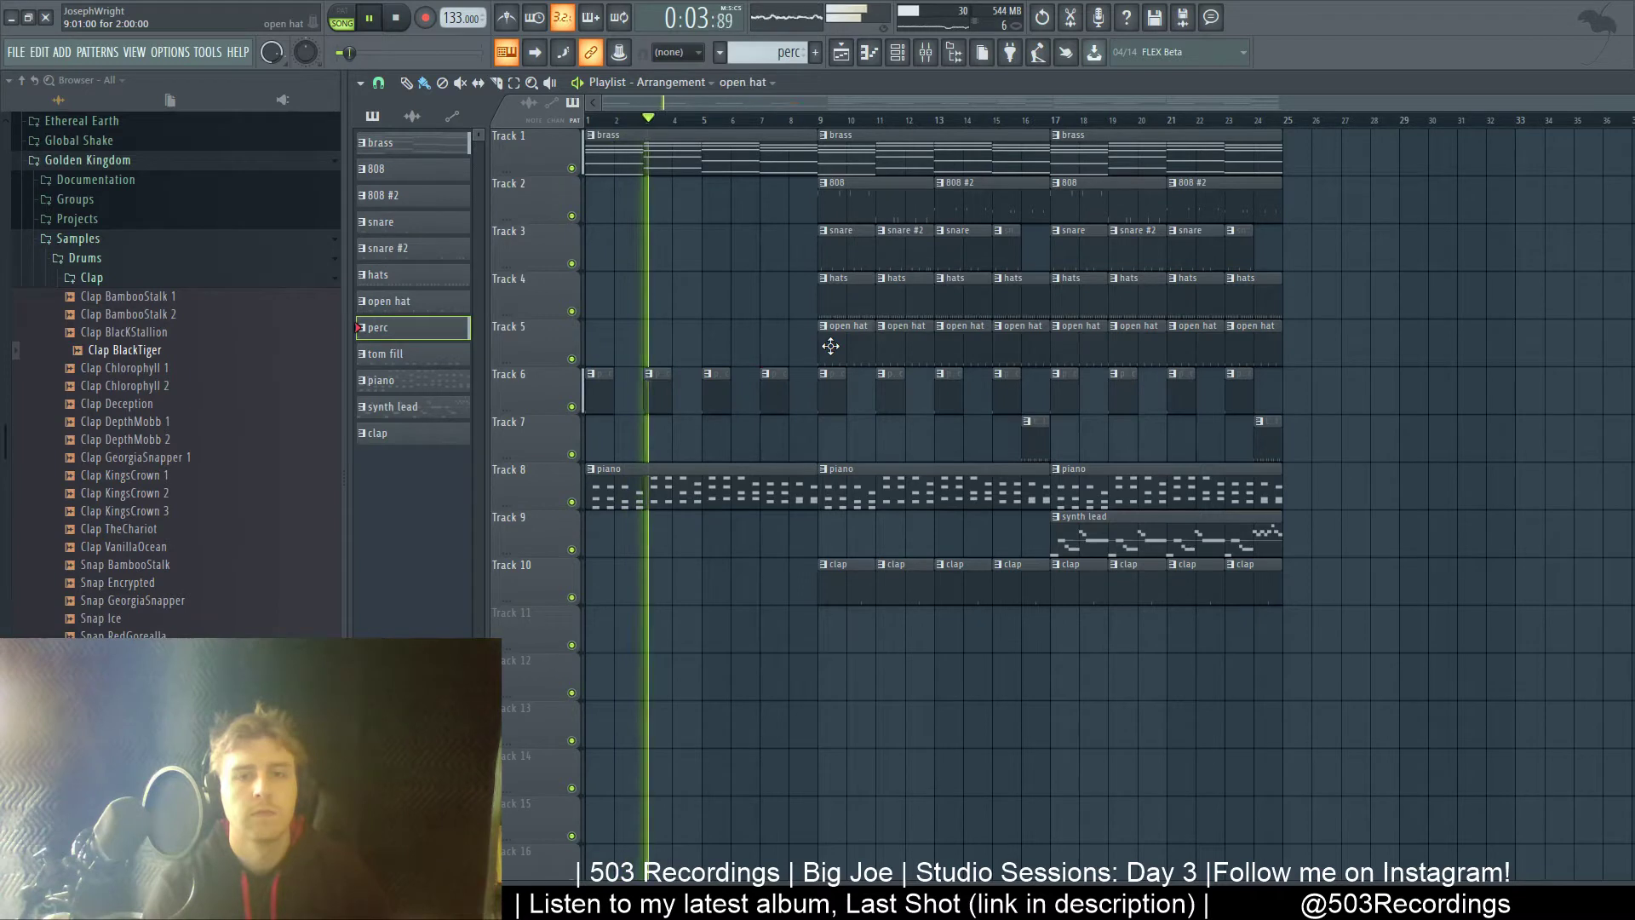
pyautogui.click(706, 349)
pyautogui.click(765, 345)
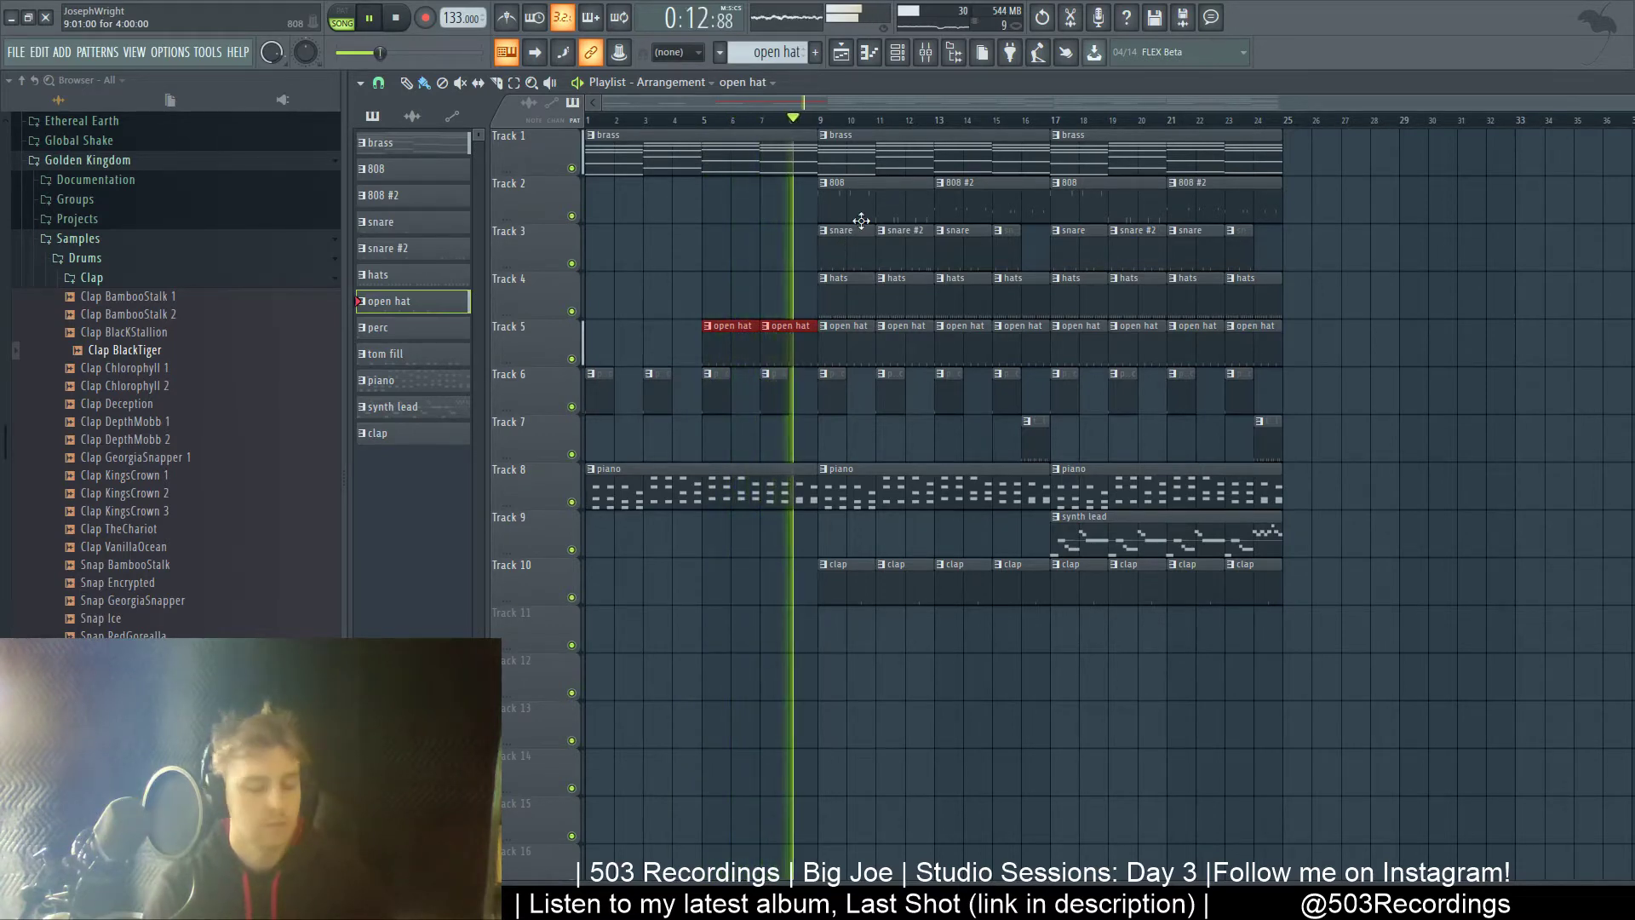
pyautogui.press('F6')
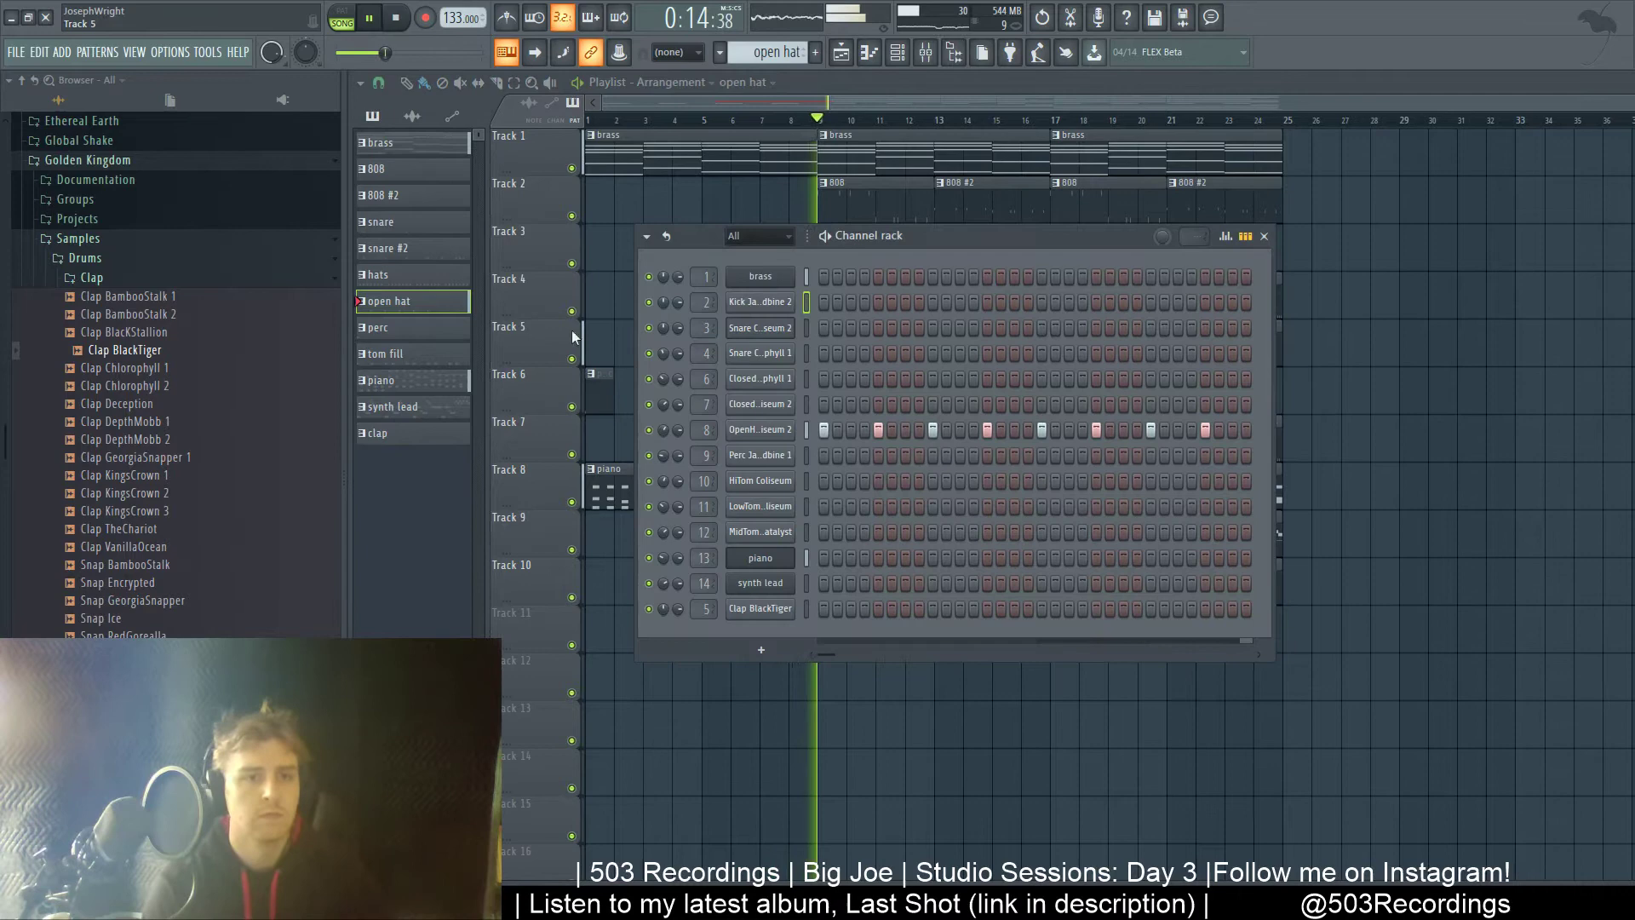
# - Collapse the Clap sample folder, and enable Kick JacobiWoodbine 2's volume envelope with hold only and attack, decay, sustain and release at minimum
pyautogui.click(89, 278)
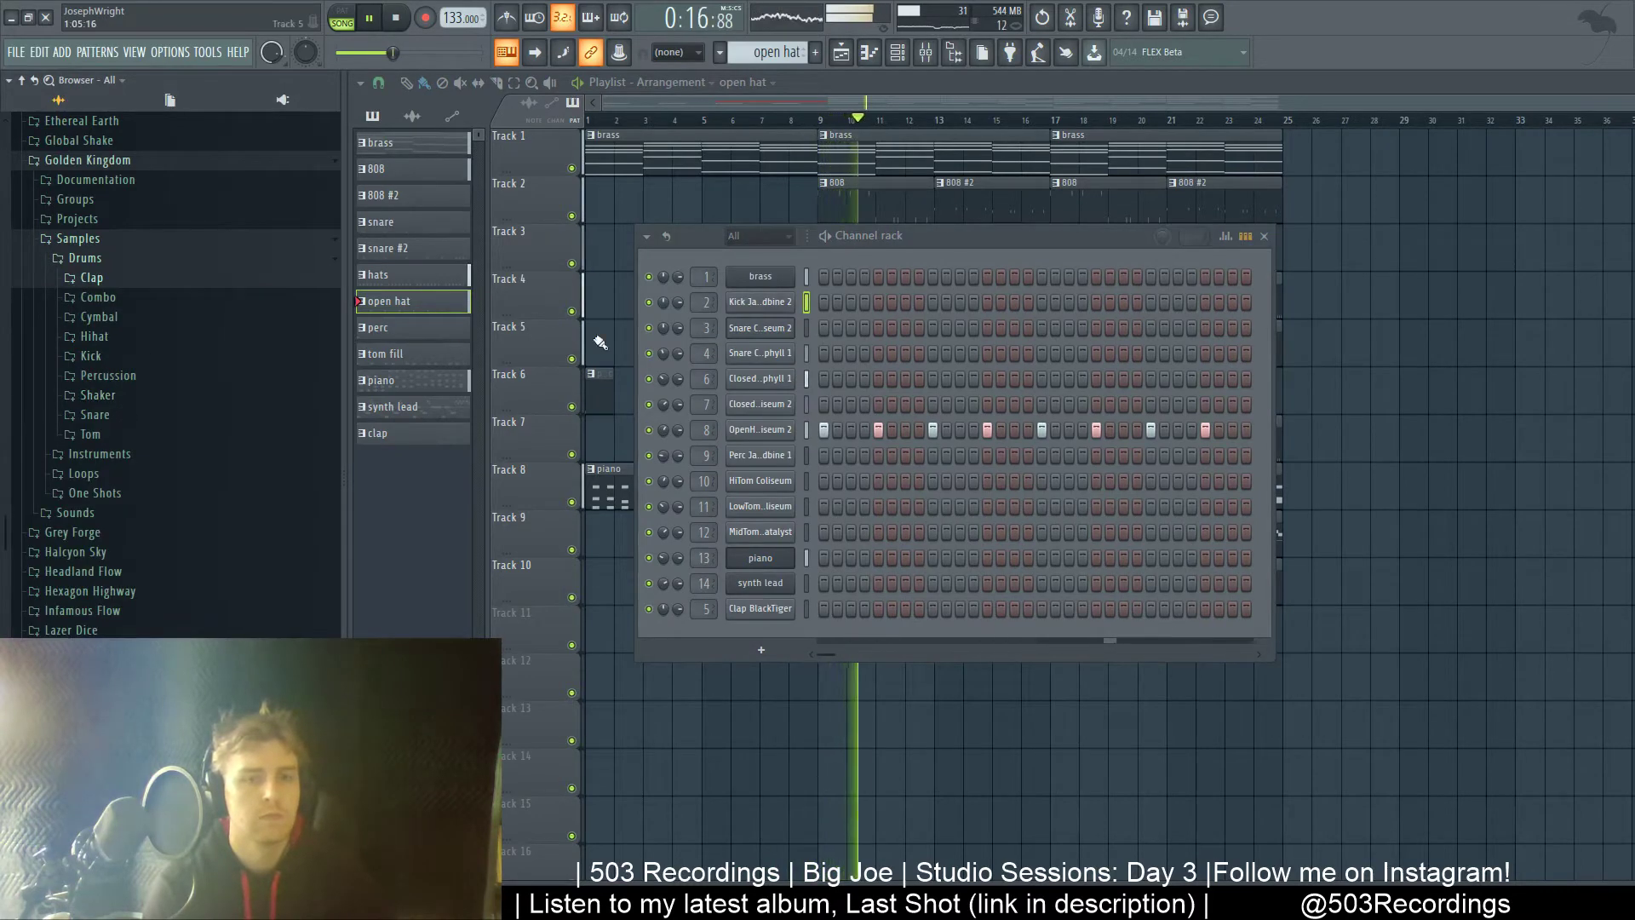
pyautogui.click(775, 304)
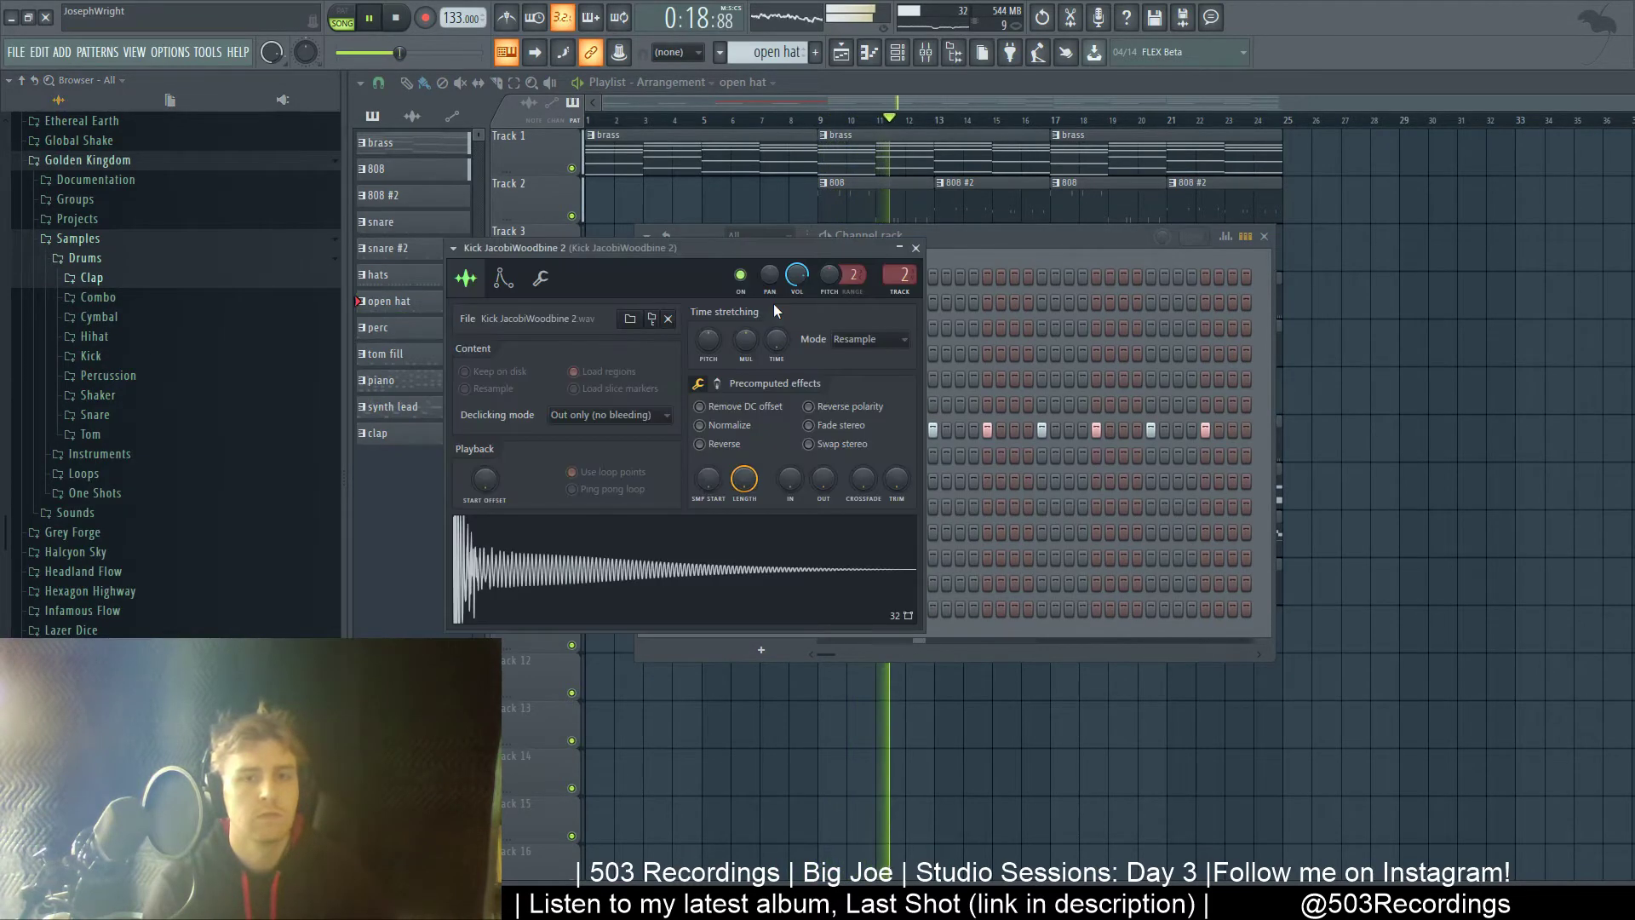
pyautogui.click(541, 279)
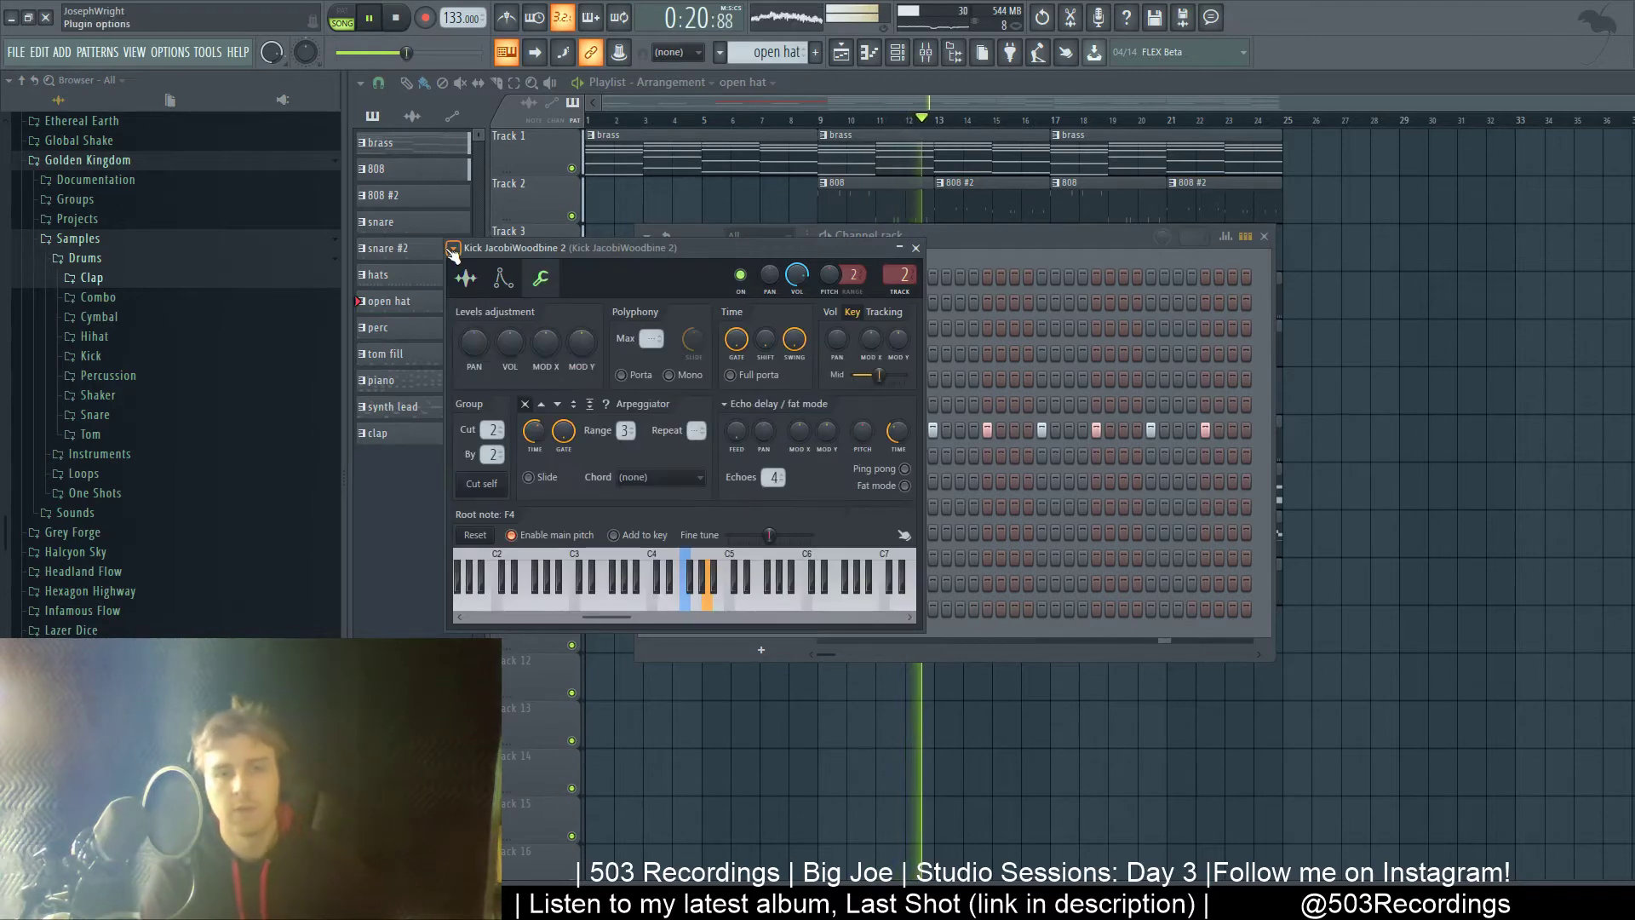
pyautogui.click(504, 279)
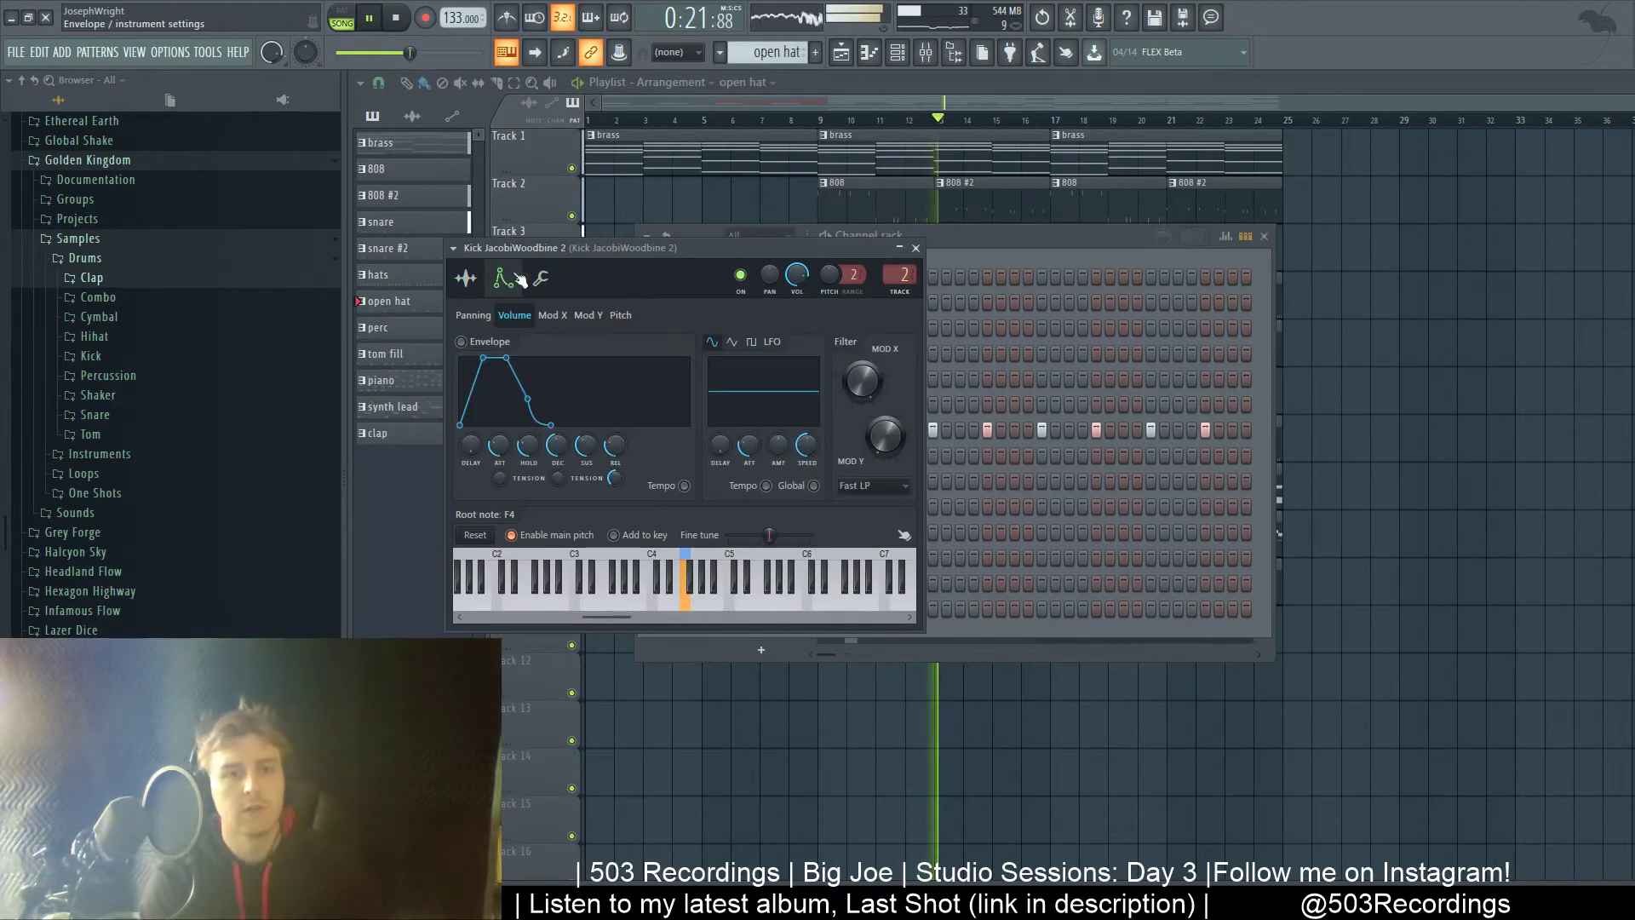
pyautogui.press('space')
pyautogui.click(454, 343)
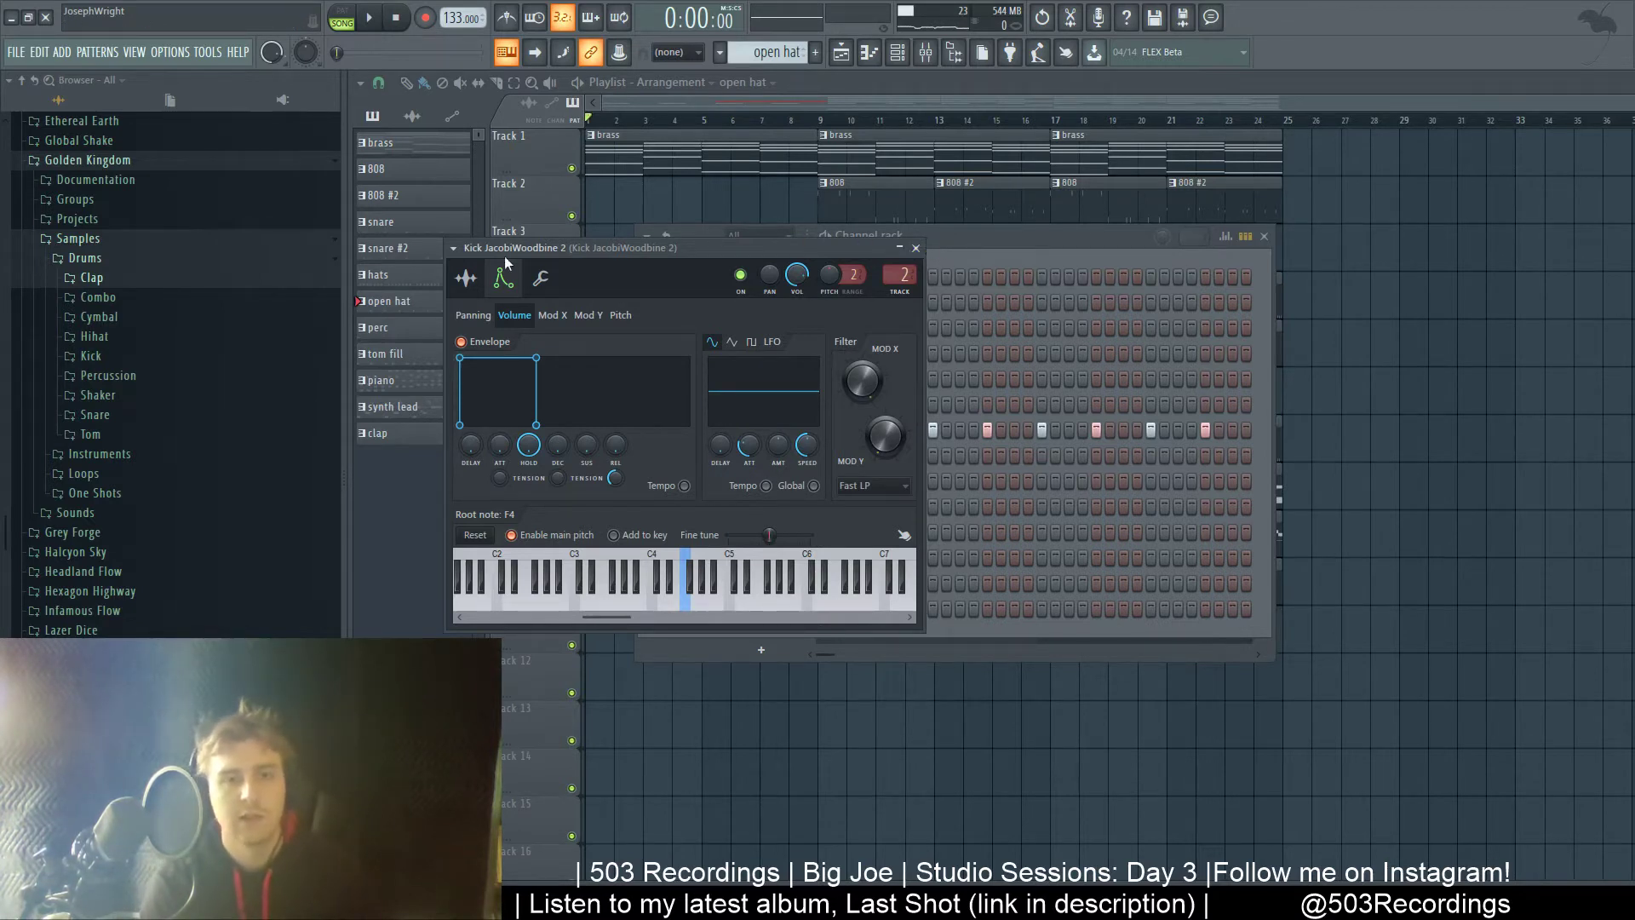
pyautogui.click(540, 279)
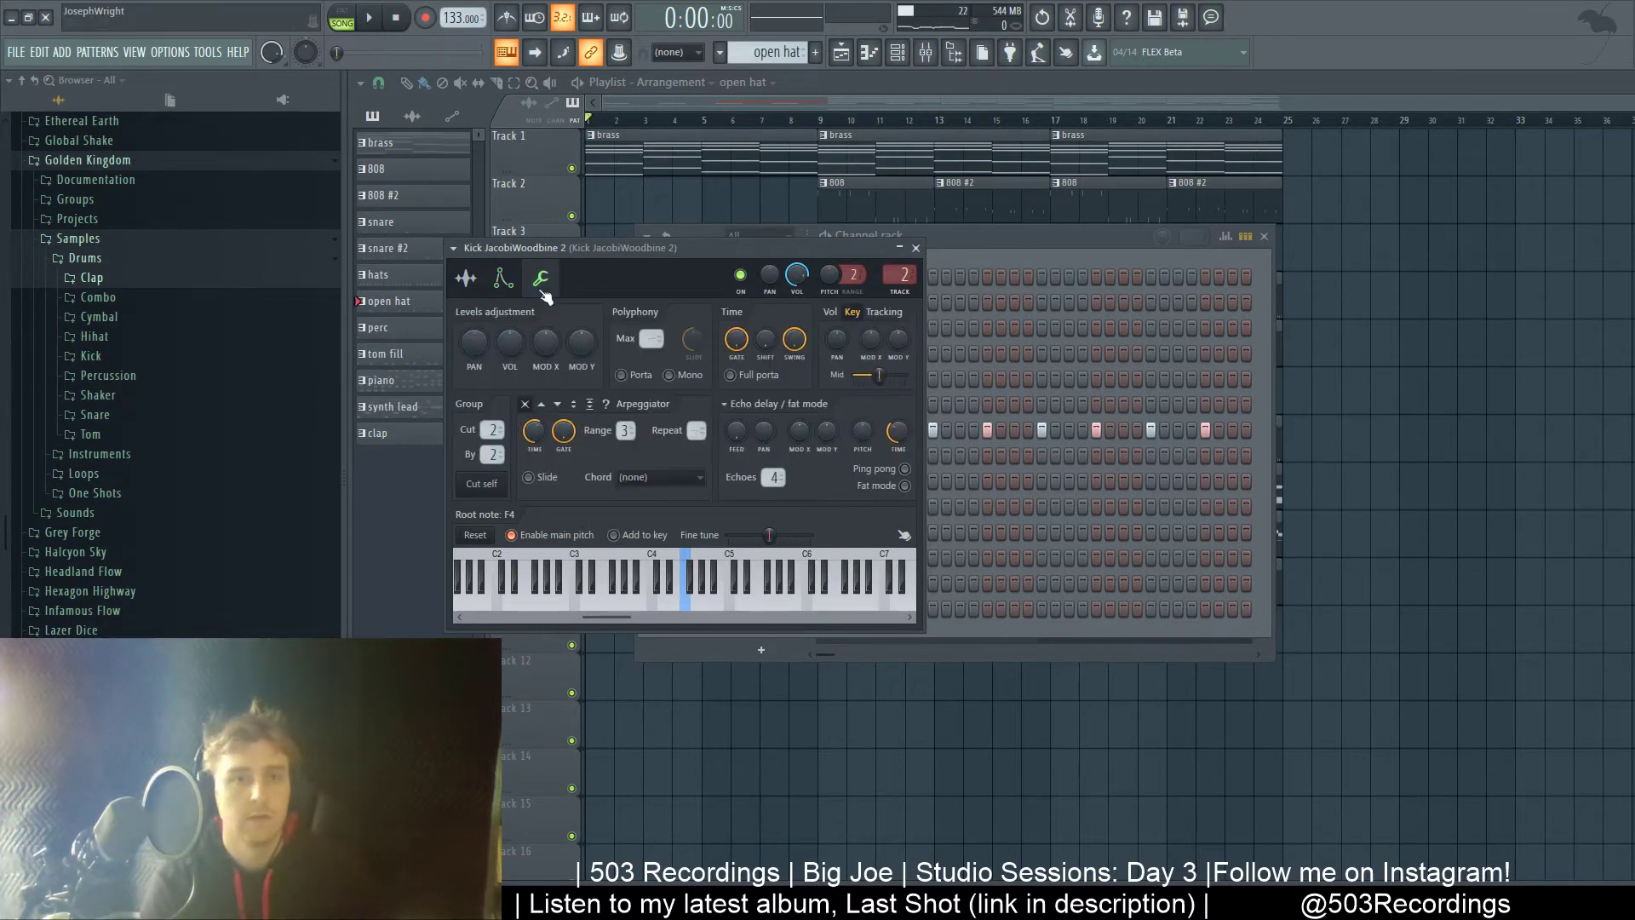
pyautogui.click(466, 285)
pyautogui.click(916, 248)
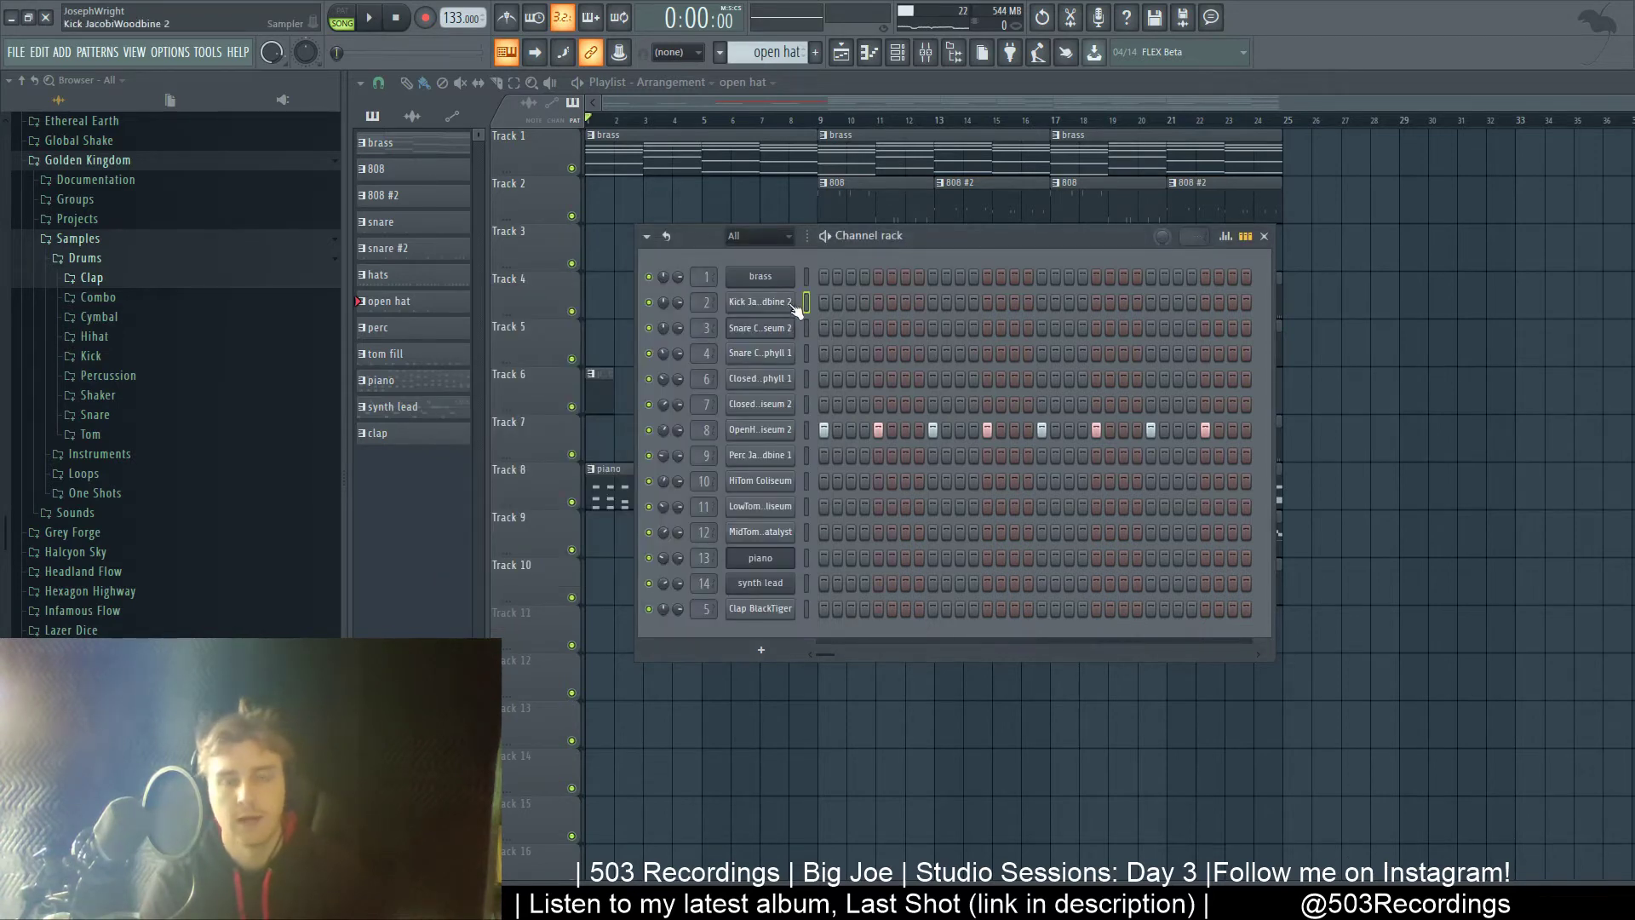
# - Set the song position to bar 9, and play the 808 pattern in pattern mode with the Kick JacobiWoodbine 2 piano roll open
pyautogui.click(822, 121)
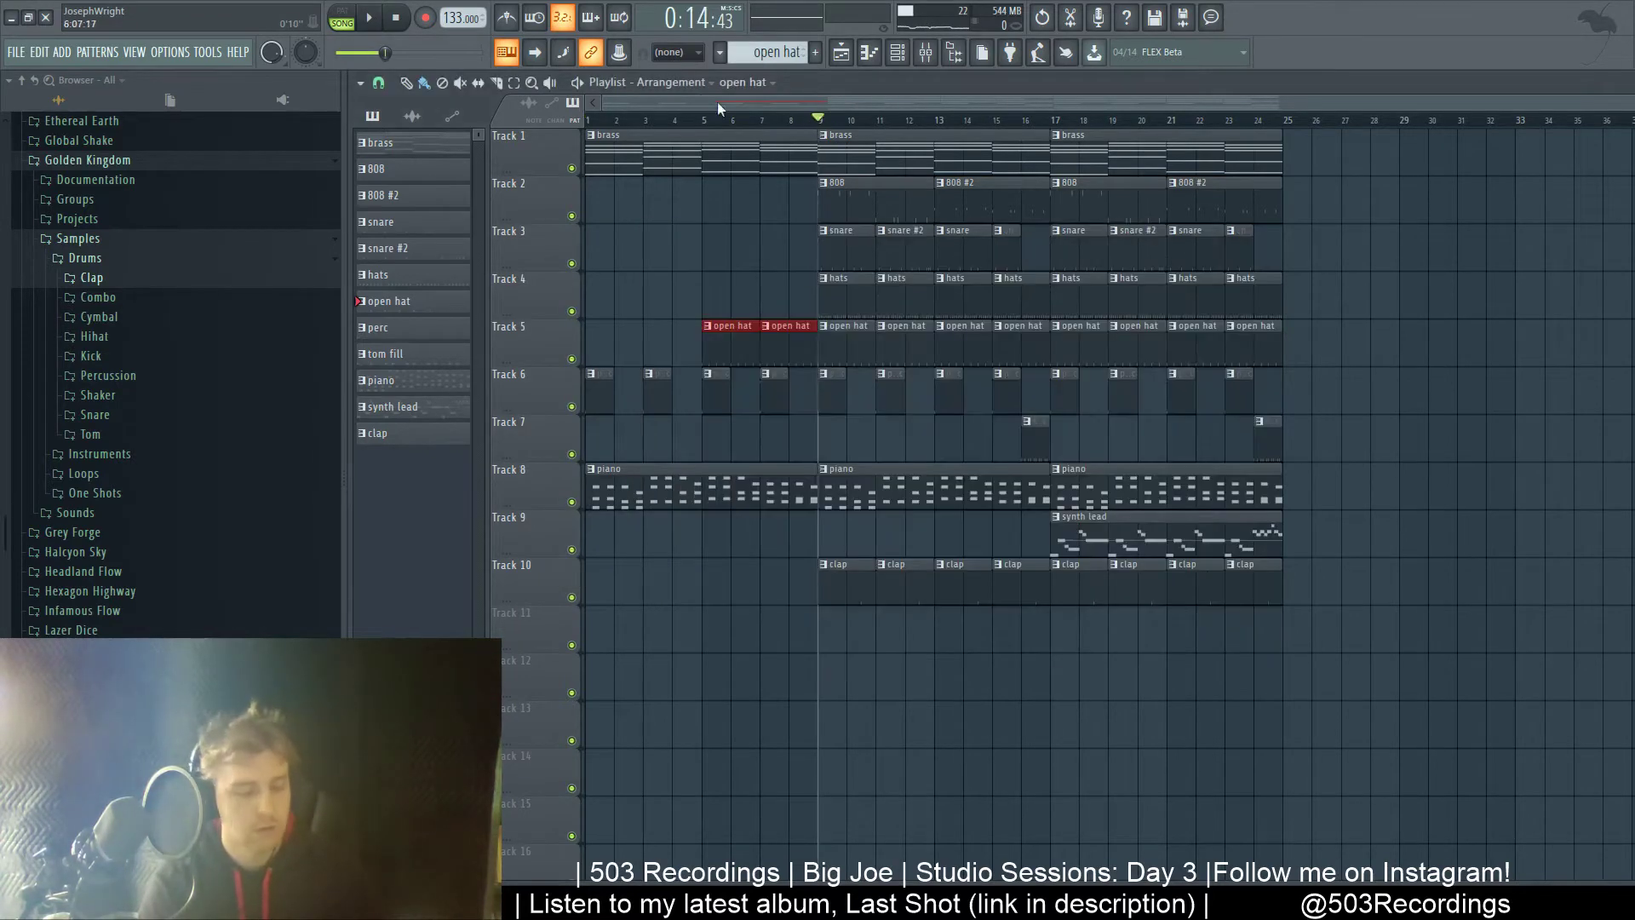
pyautogui.click(865, 198)
pyautogui.click(358, 22)
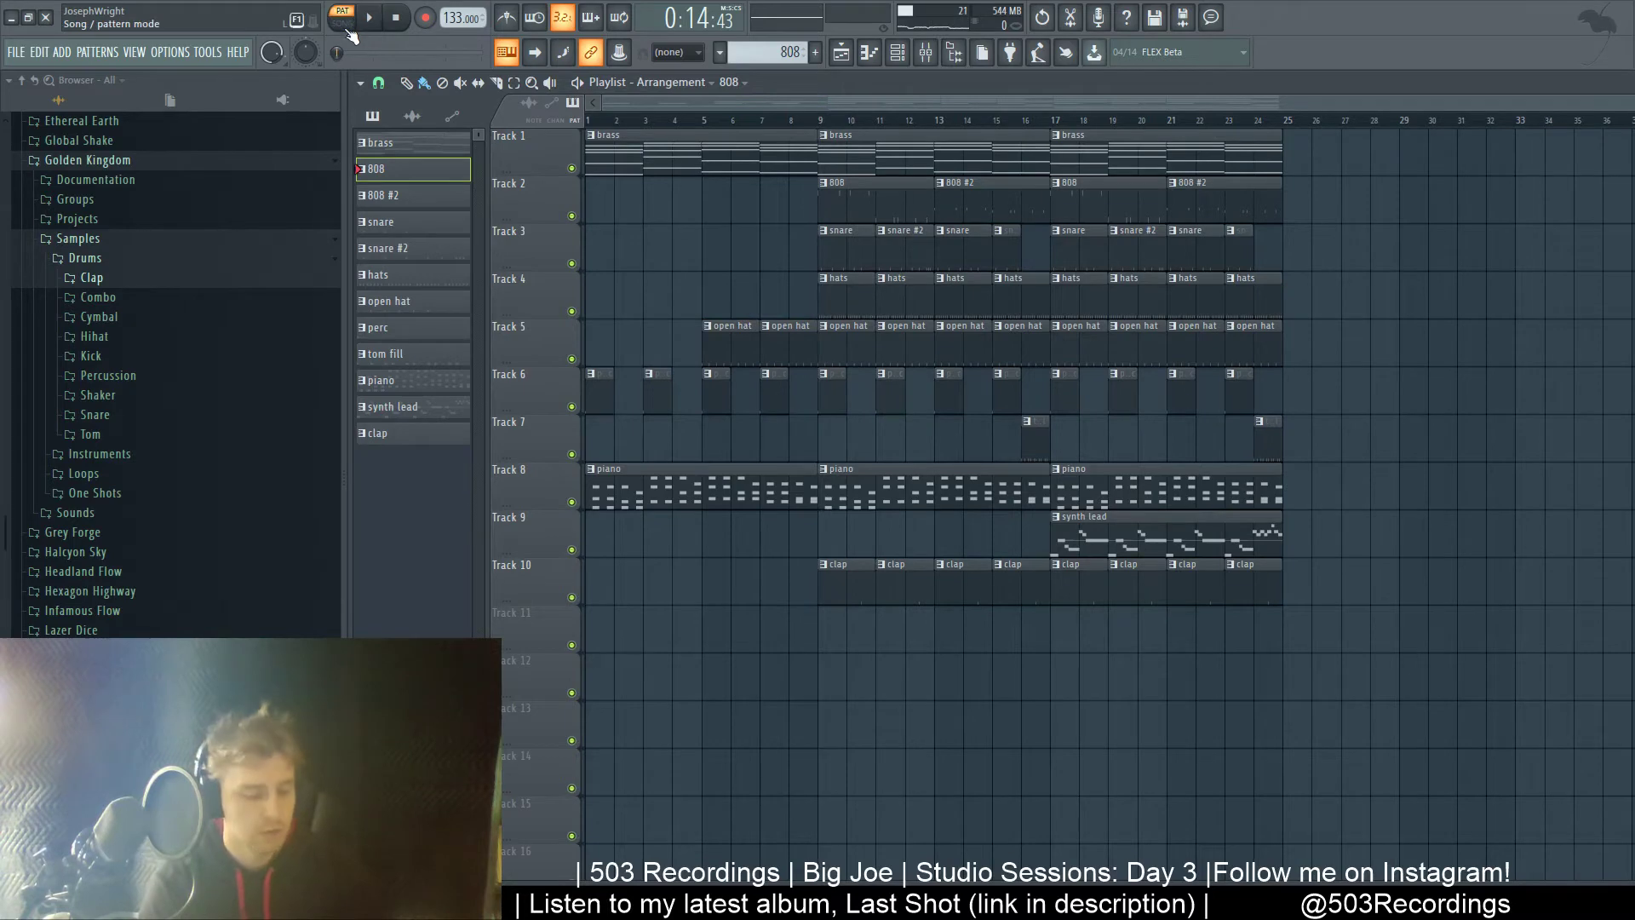
pyautogui.press('F6')
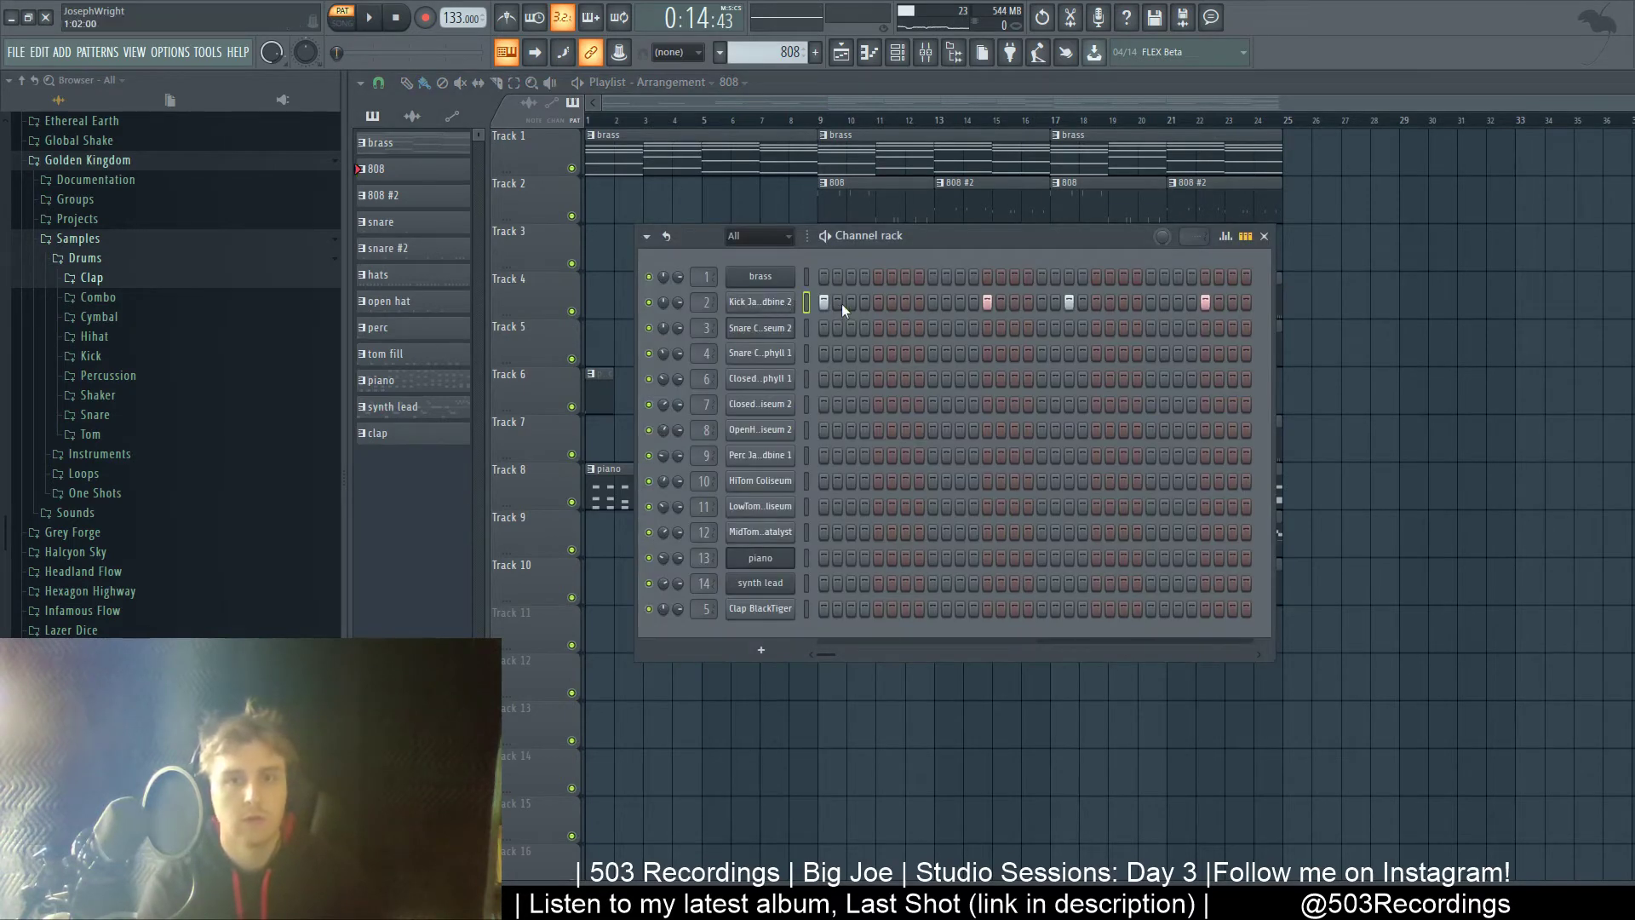
pyautogui.press('F7')
pyautogui.press('space')
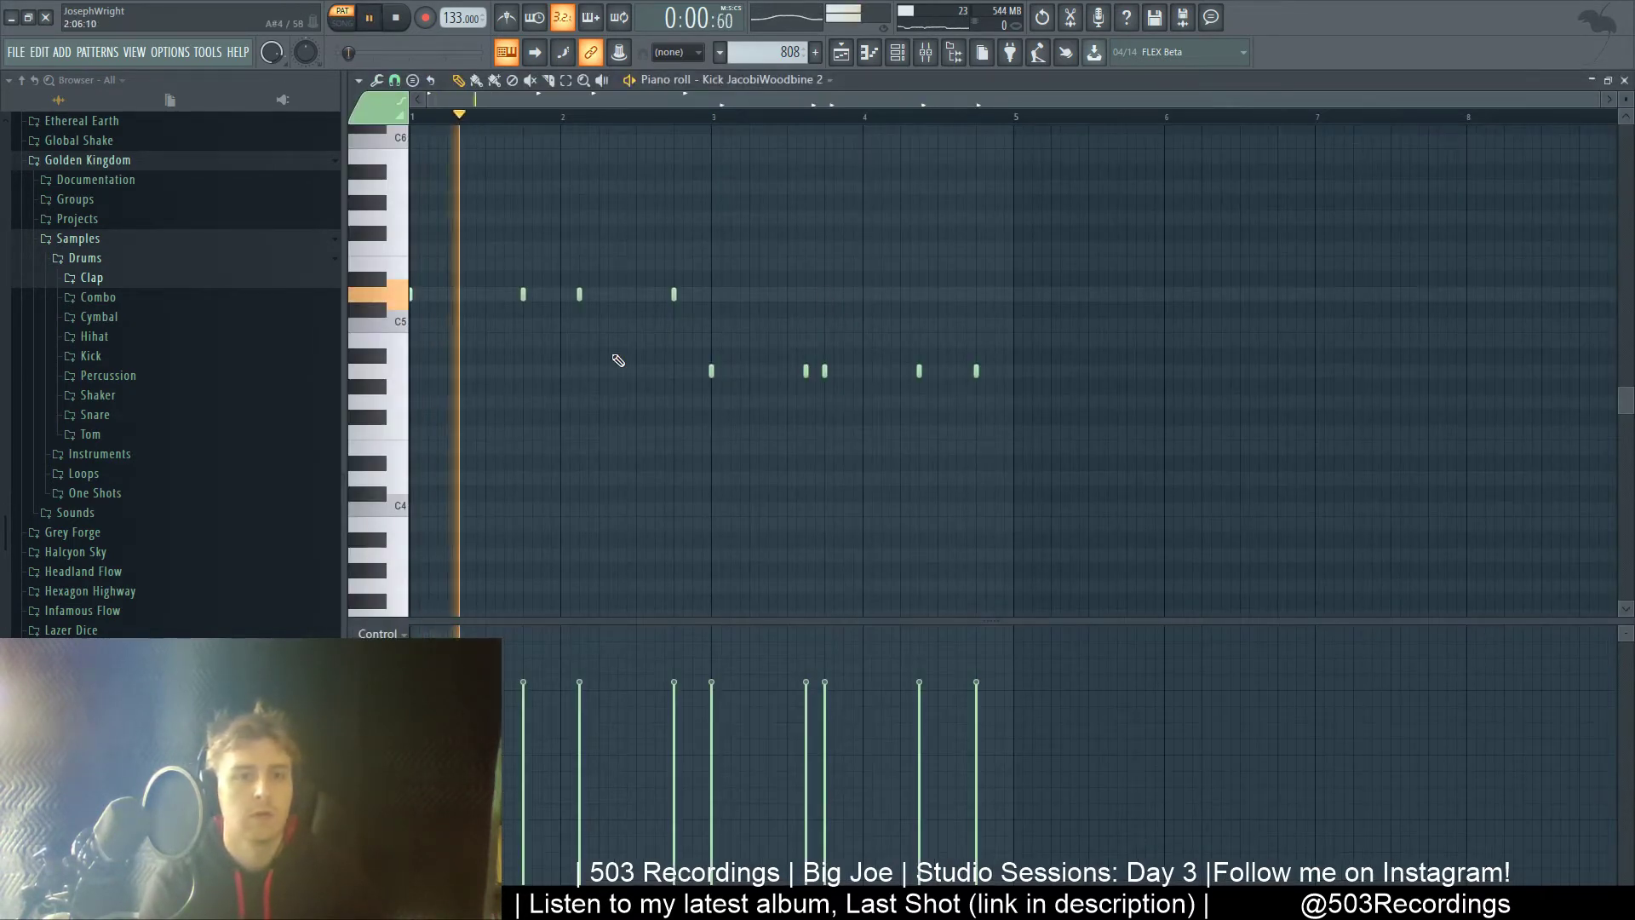
# - Replay the 808 pattern several times from its start to judge how the short D5 and A4 notes sound
pyautogui.scroll(1, 486, 431)
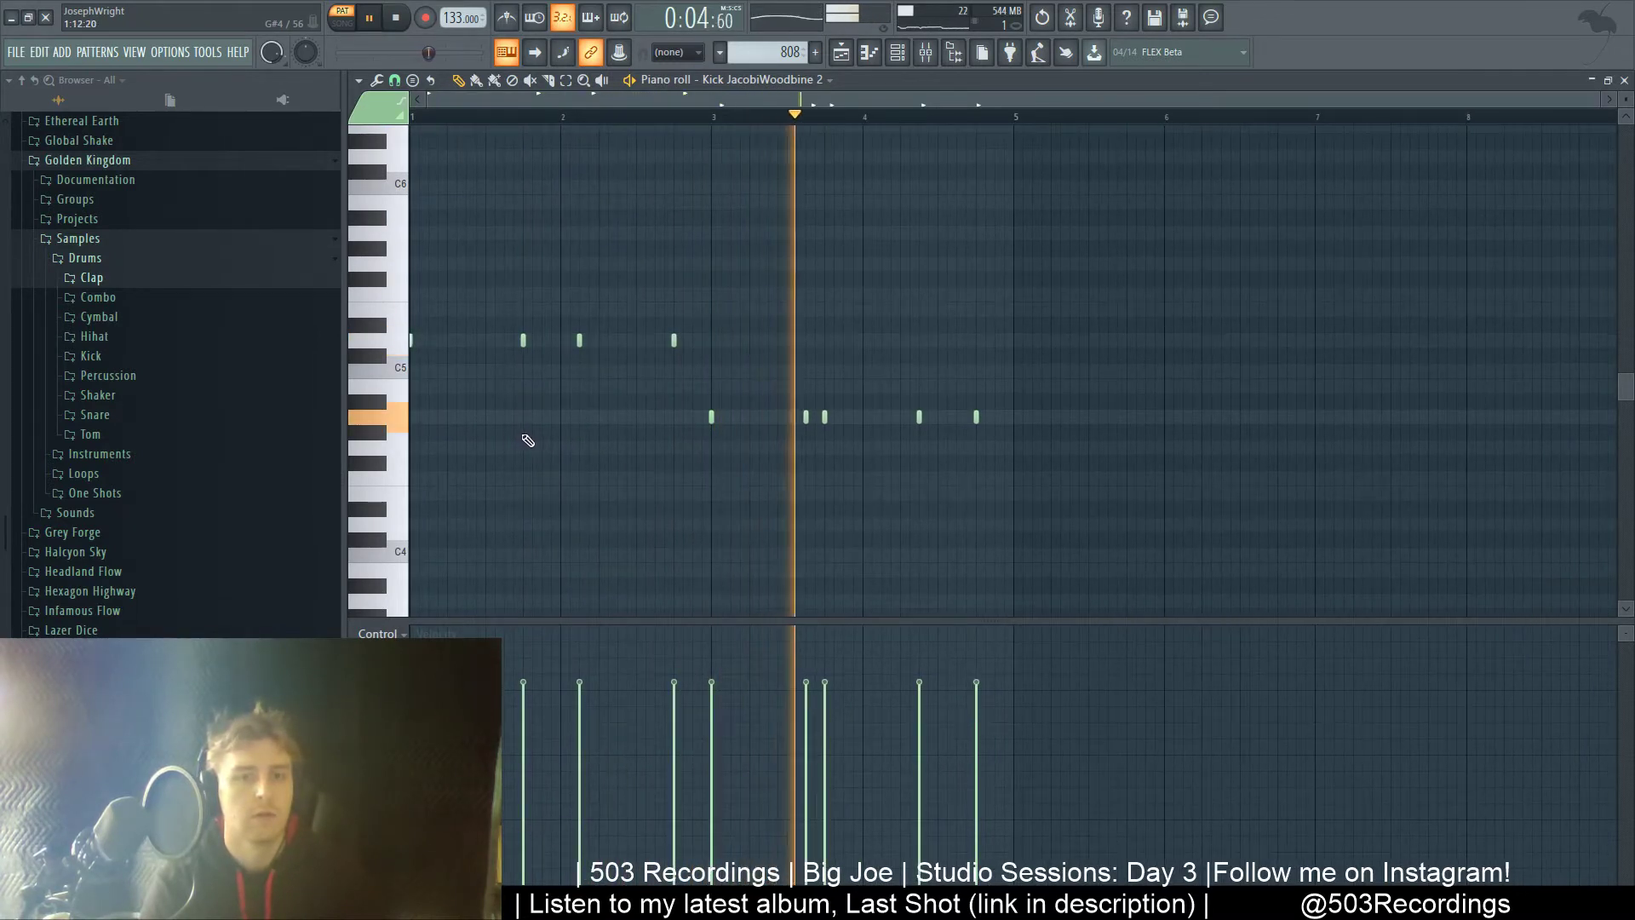
pyautogui.press('space')
pyautogui.press('space')
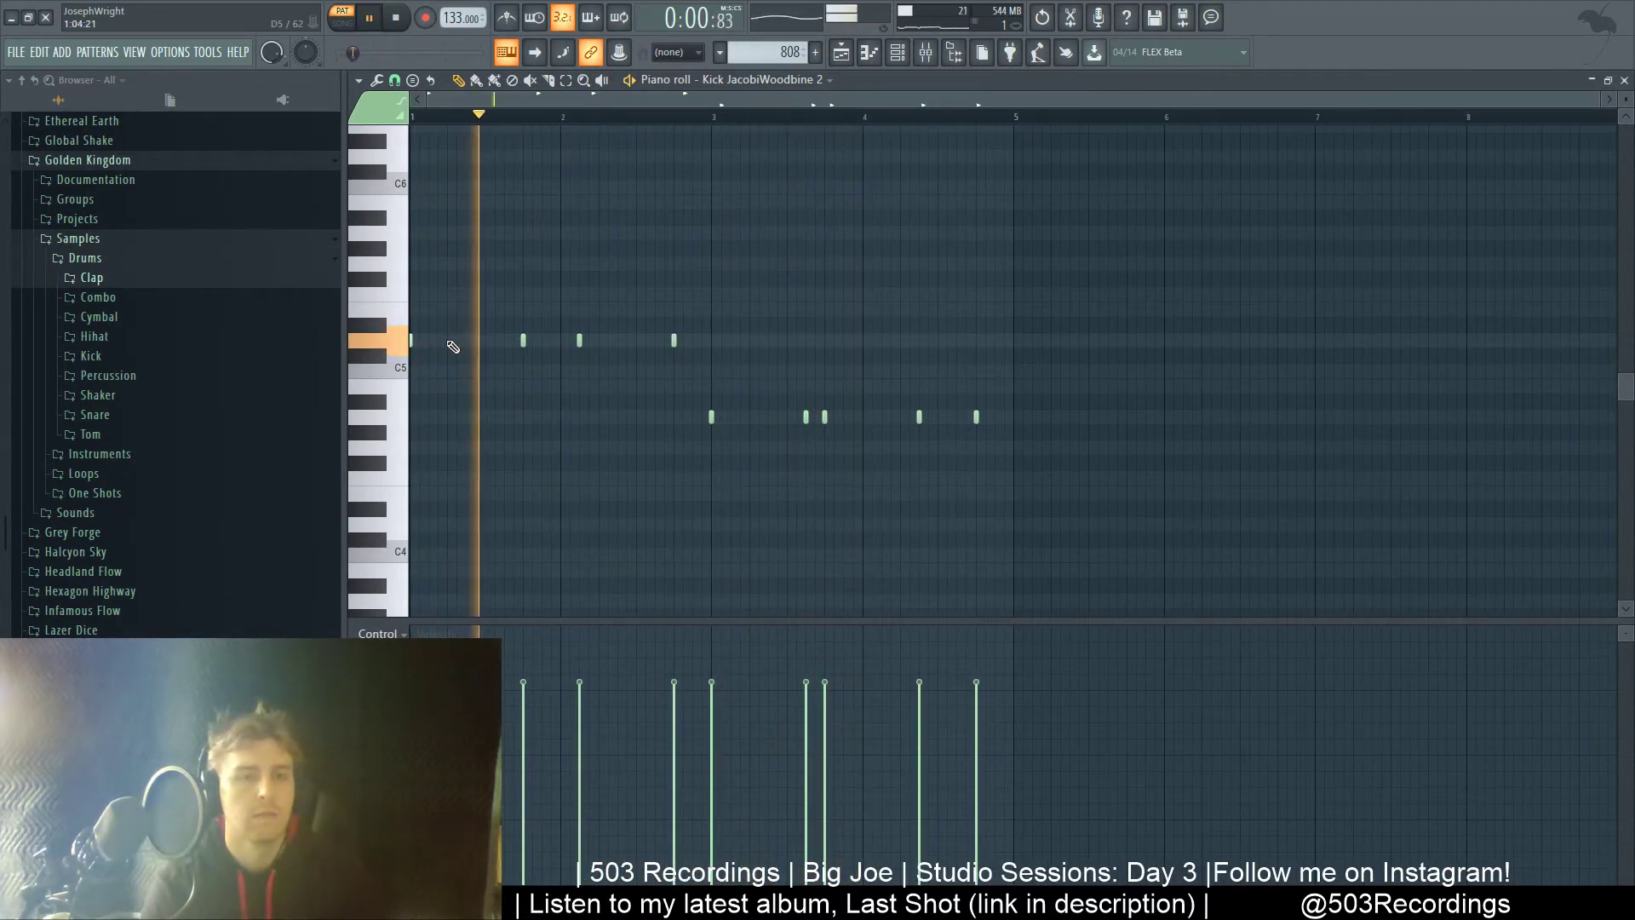
pyautogui.press('space')
pyautogui.press('space')
pyautogui.press('space')
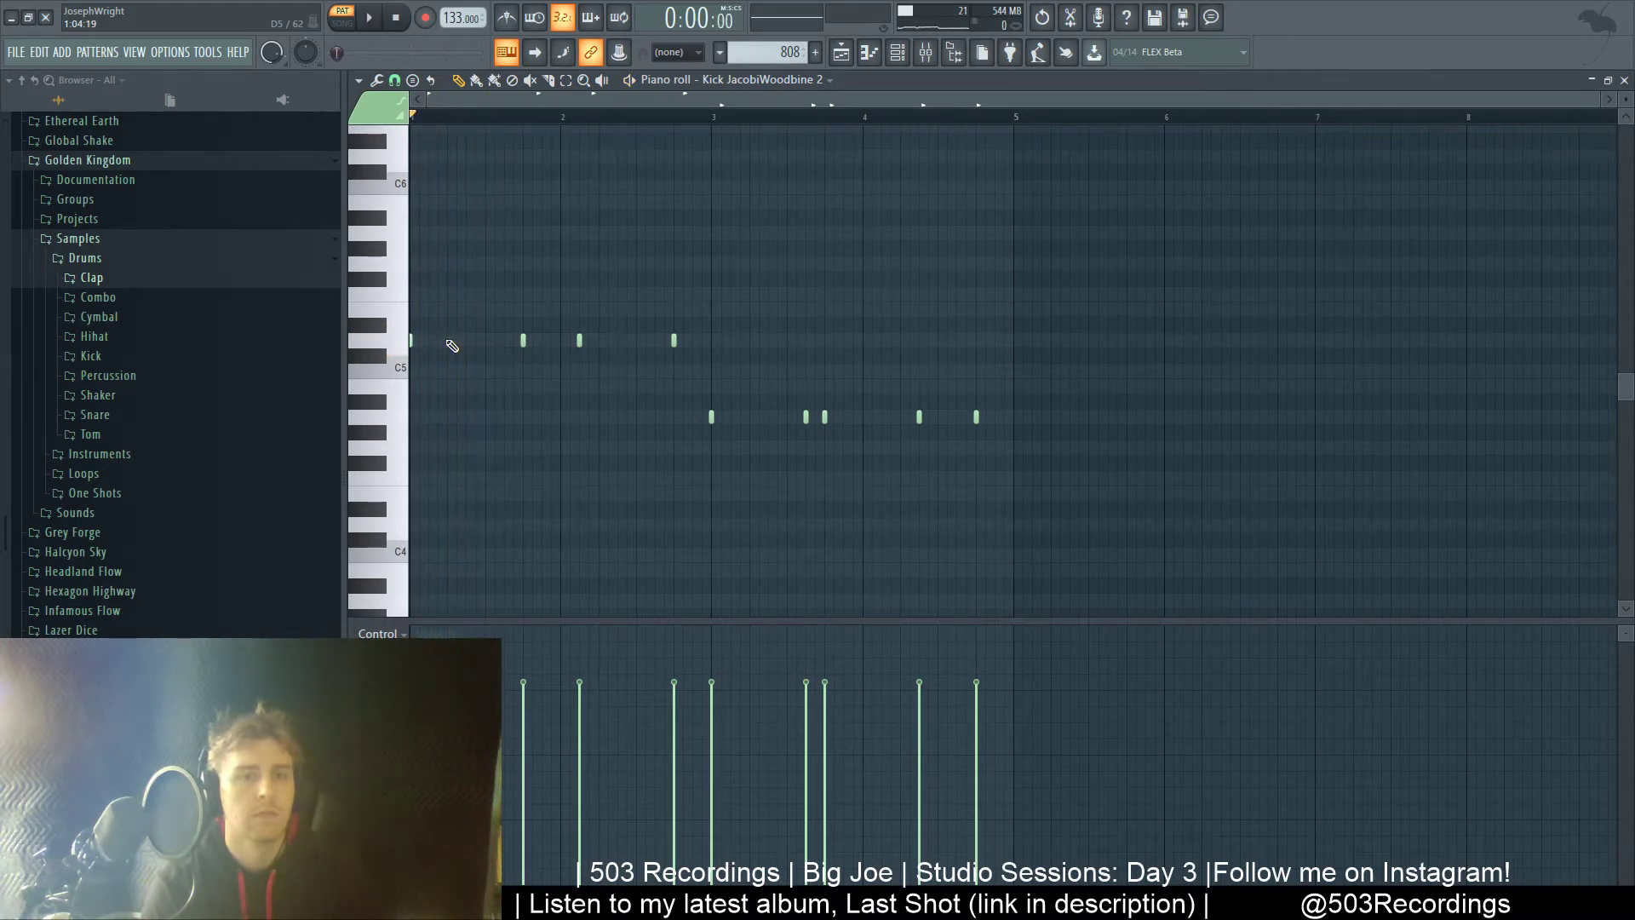
pyautogui.press('space')
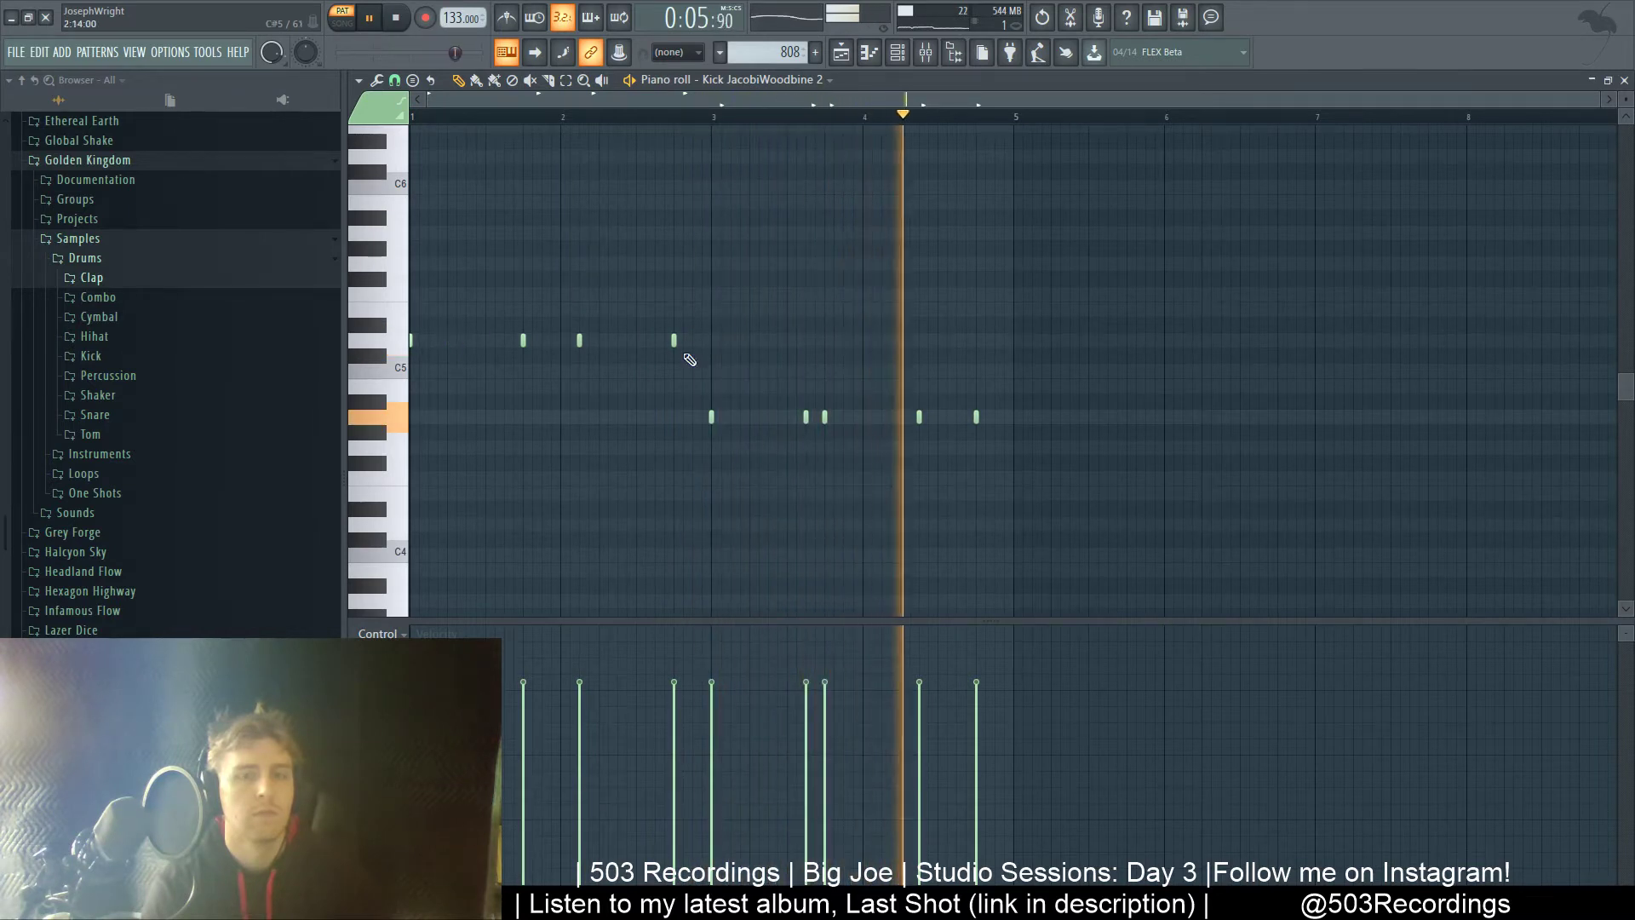
pyautogui.press('space')
pyautogui.press('space')
pyautogui.press('space')
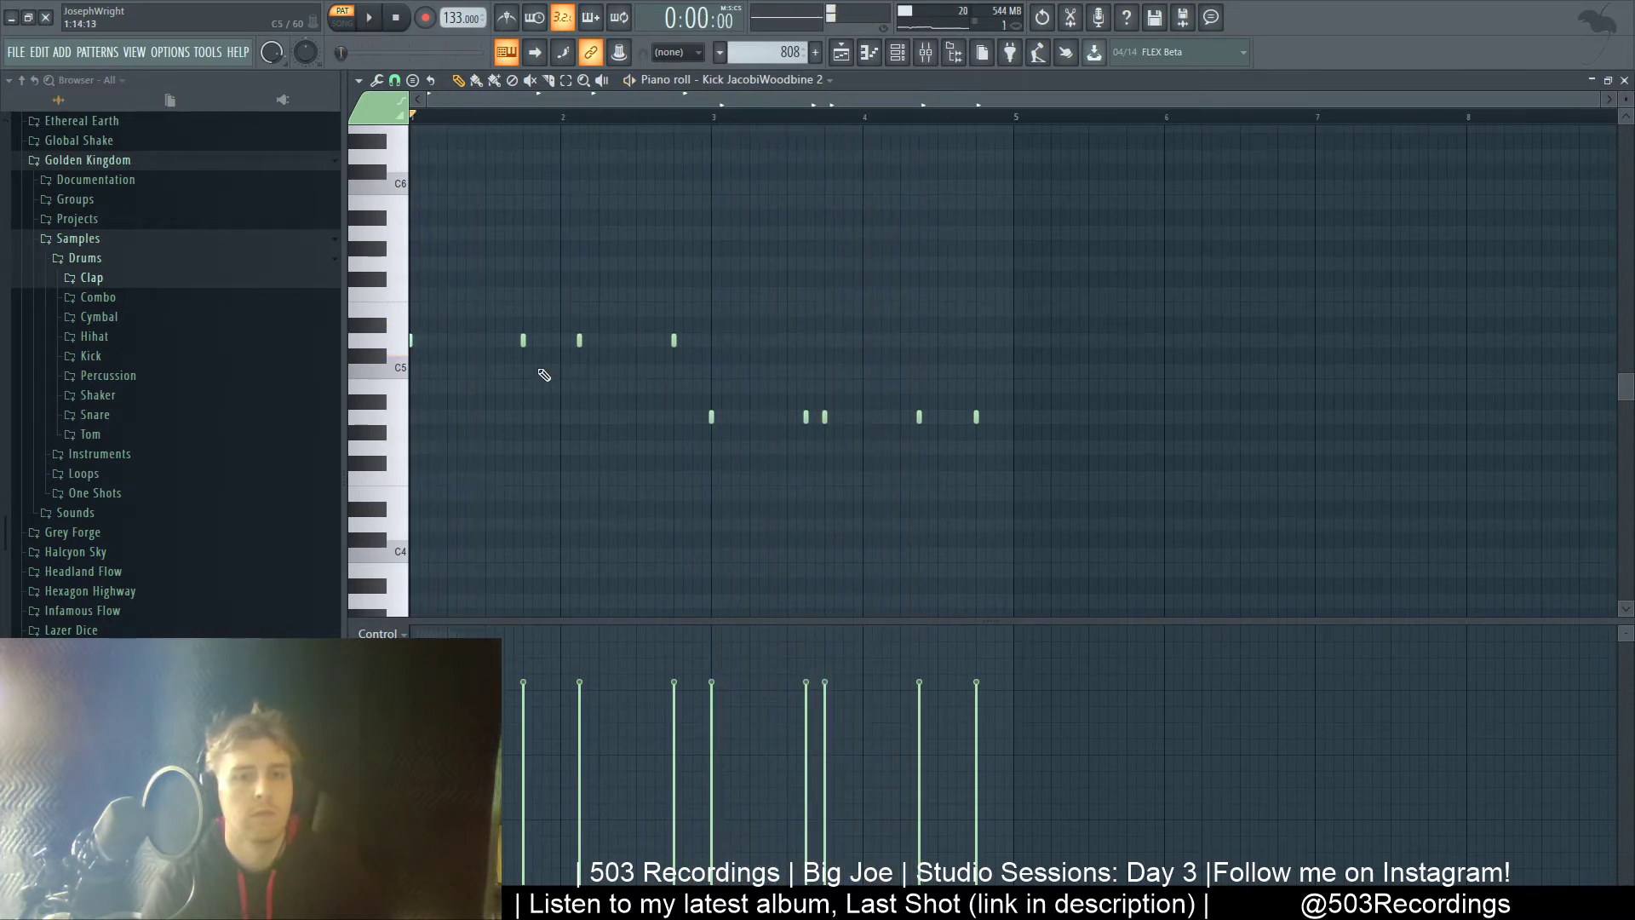
pyautogui.press('space')
pyautogui.press('space')
# - Try the first four 808 notes one octave lower, audition them, and return them to their original octave
pyautogui.moveTo(720, 289); pyautogui.dragTo(413, 359)
pyautogui.hotkey('ctrl', 'Down')
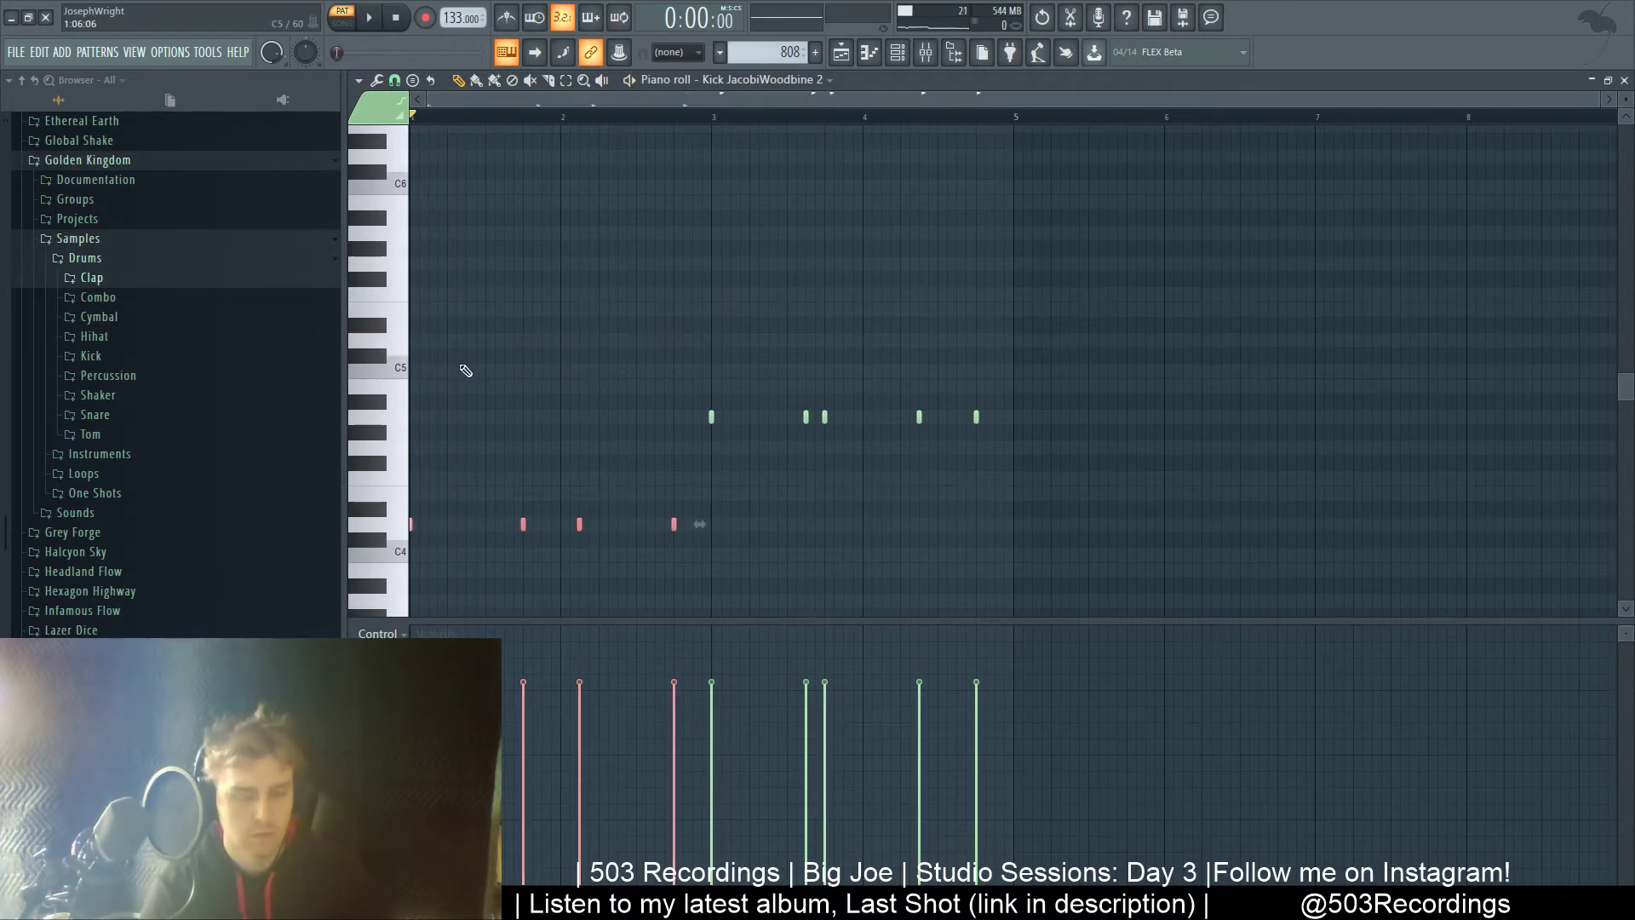
pyautogui.press('space')
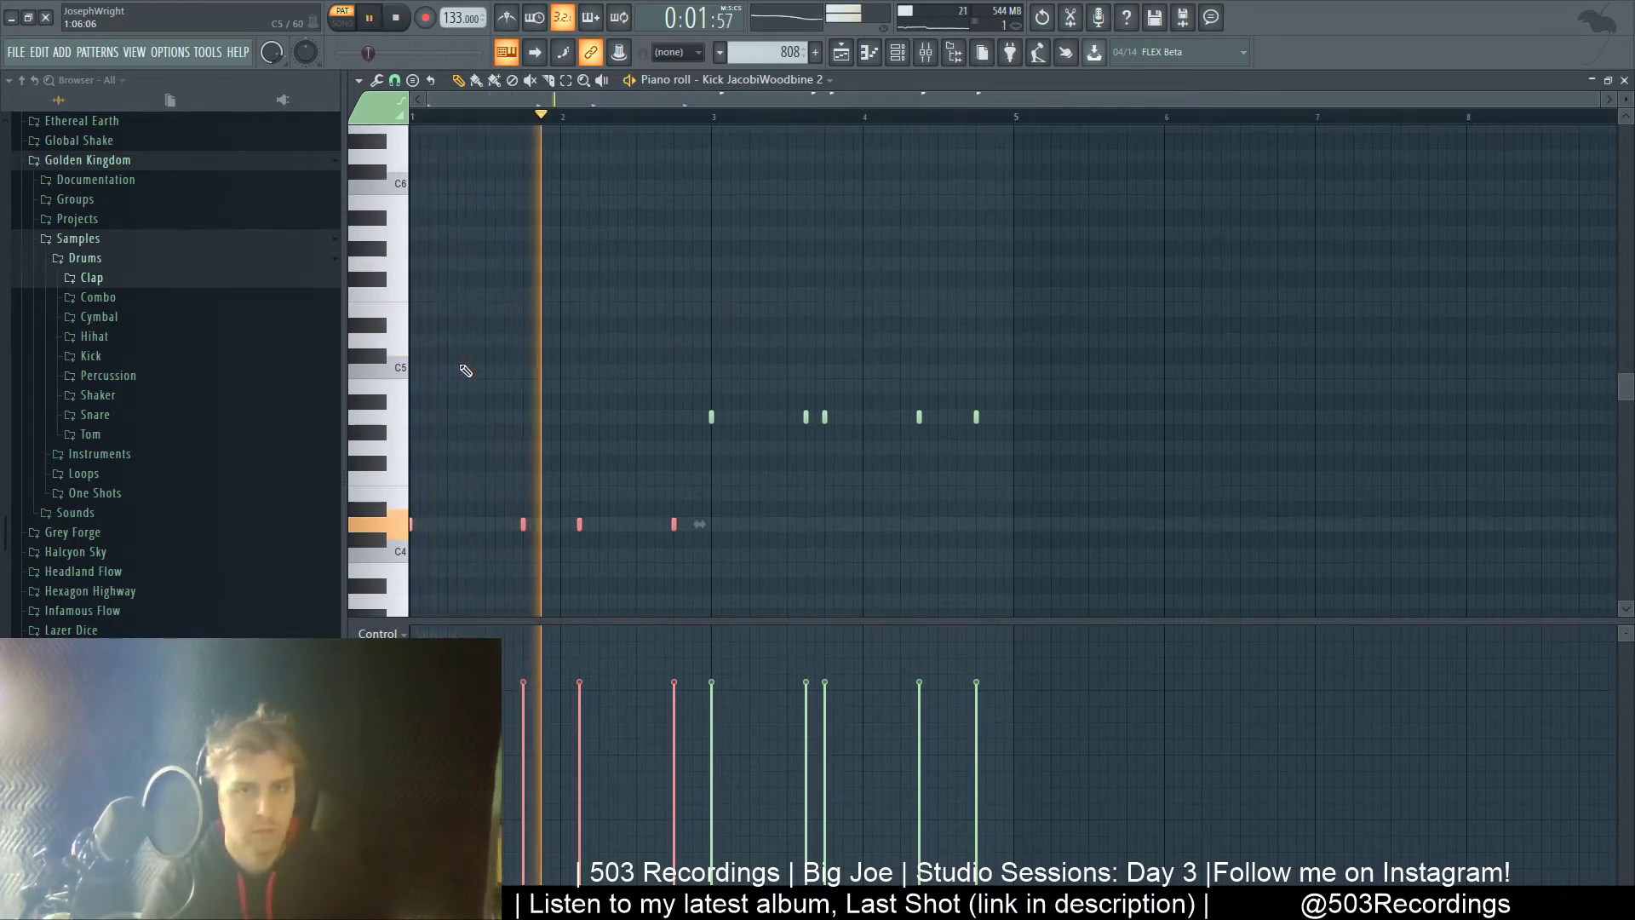
pyautogui.press('space')
pyautogui.hotkey('ctrl', 'Up')
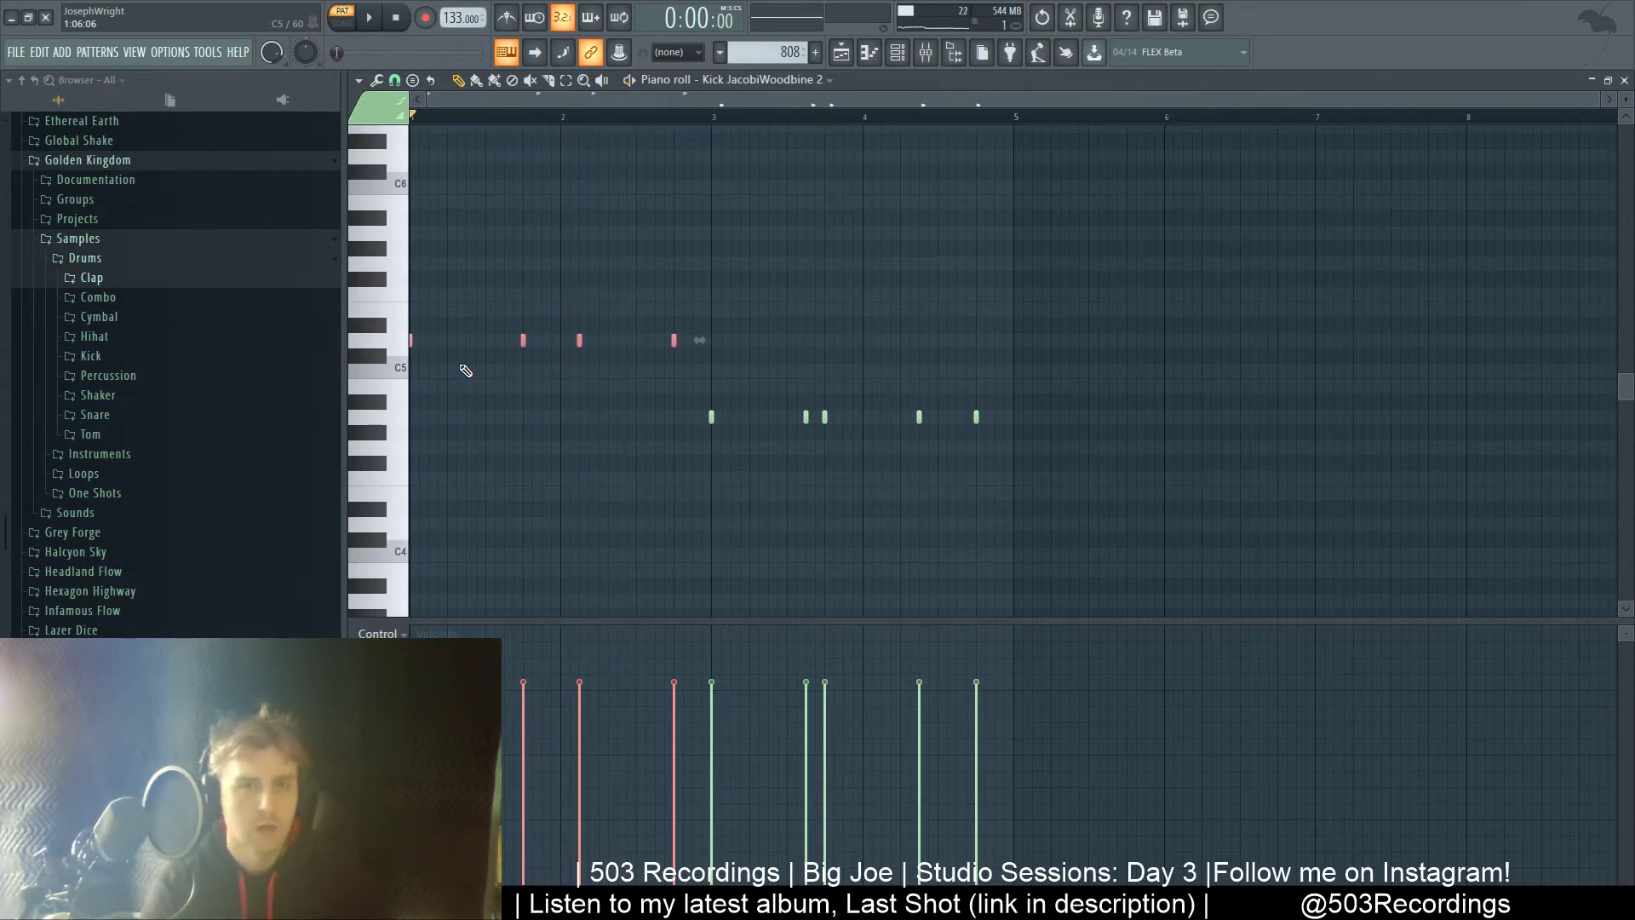
pyautogui.press('space')
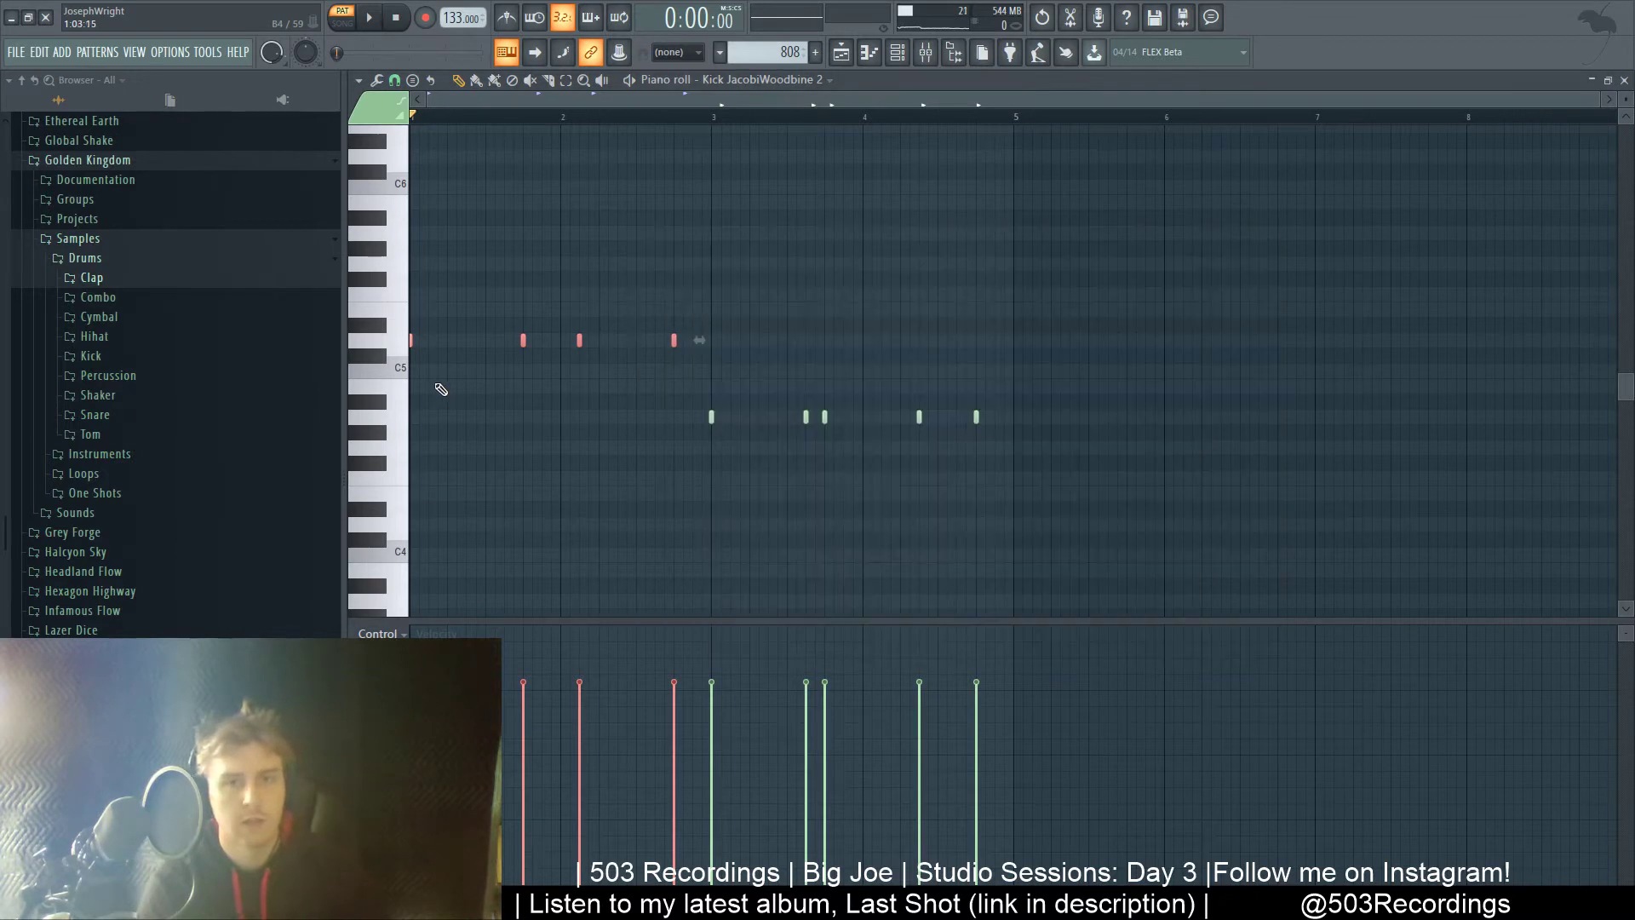
# - Switch back to song mode and audition the arrangement from bar 9 with the 808 clip's notes open
pyautogui.press('F5')
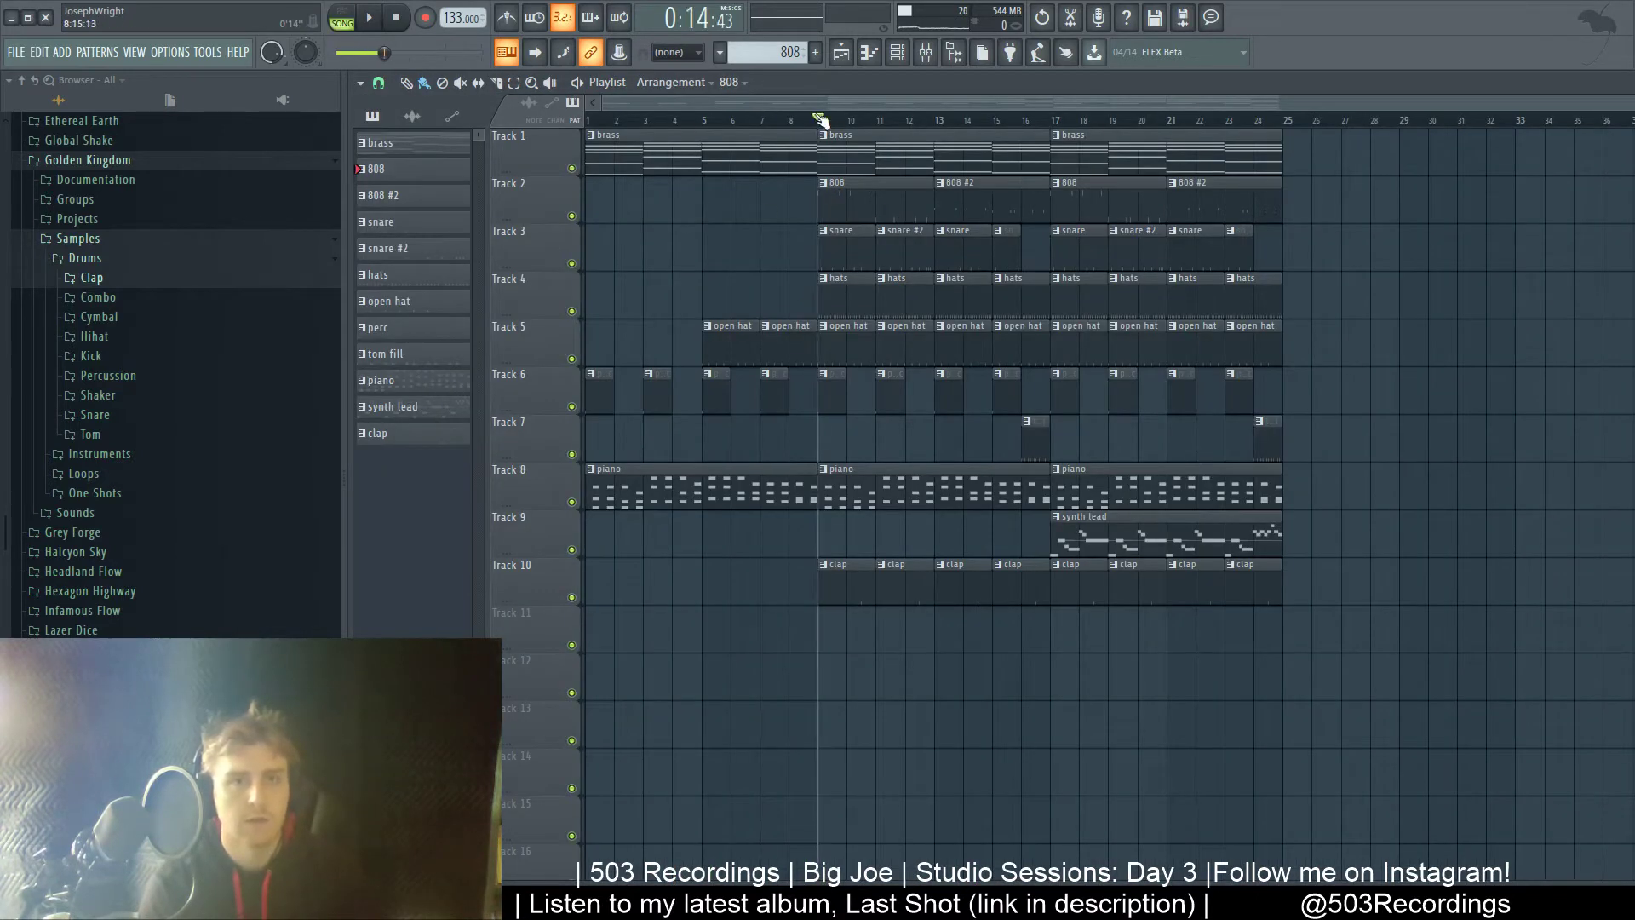
pyautogui.doubleClick(850, 202)
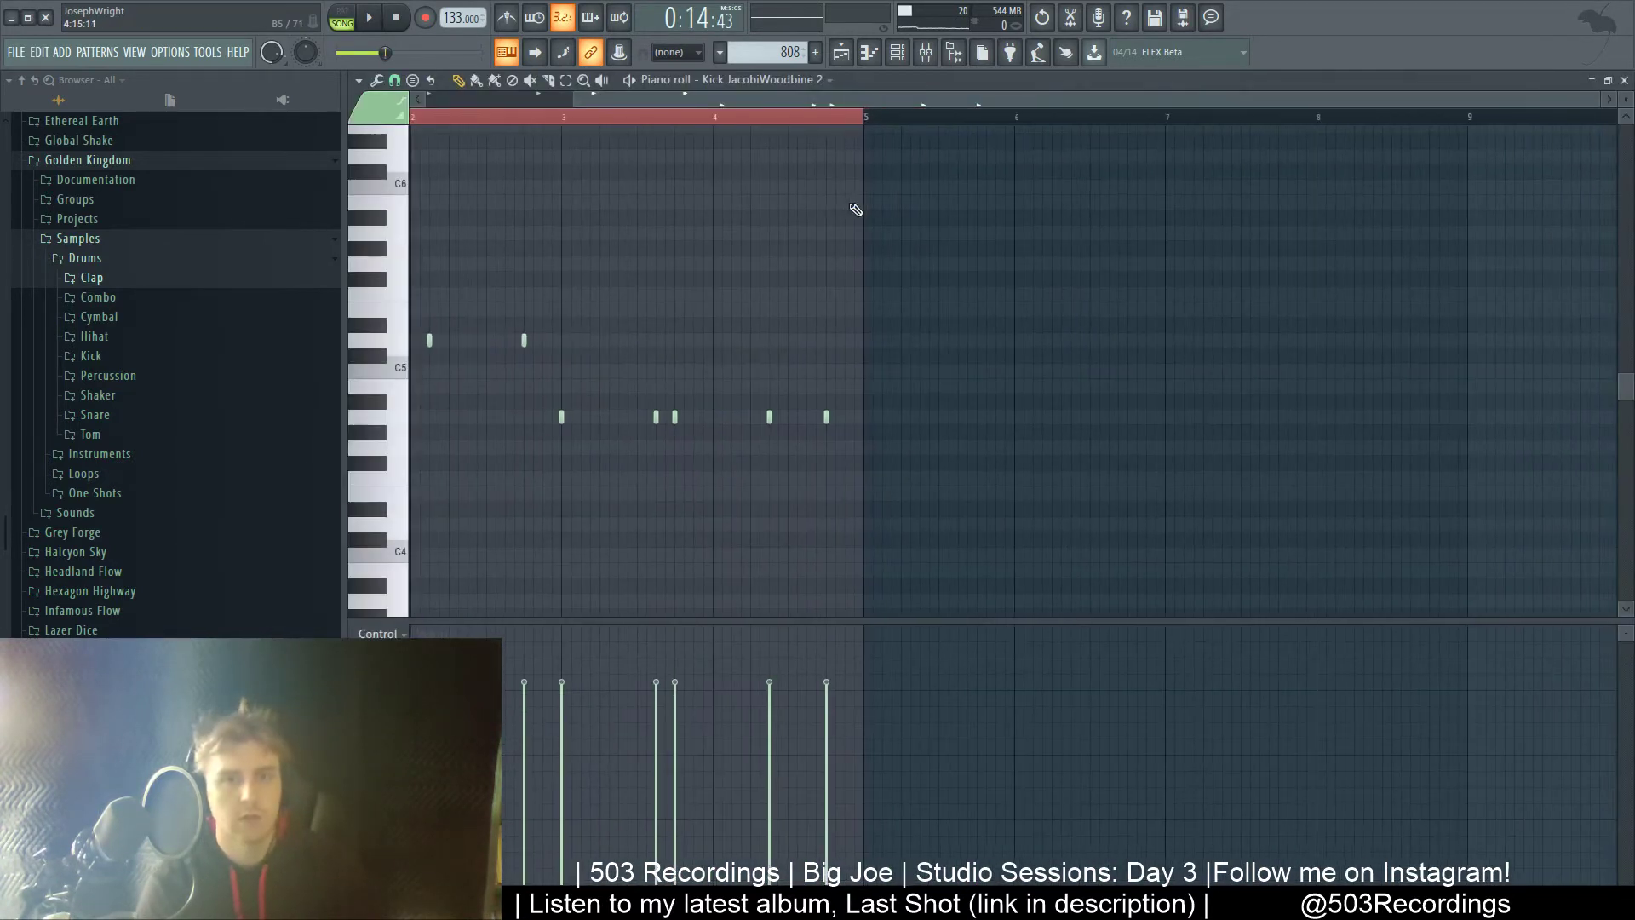
pyautogui.press('space')
pyautogui.press('space')
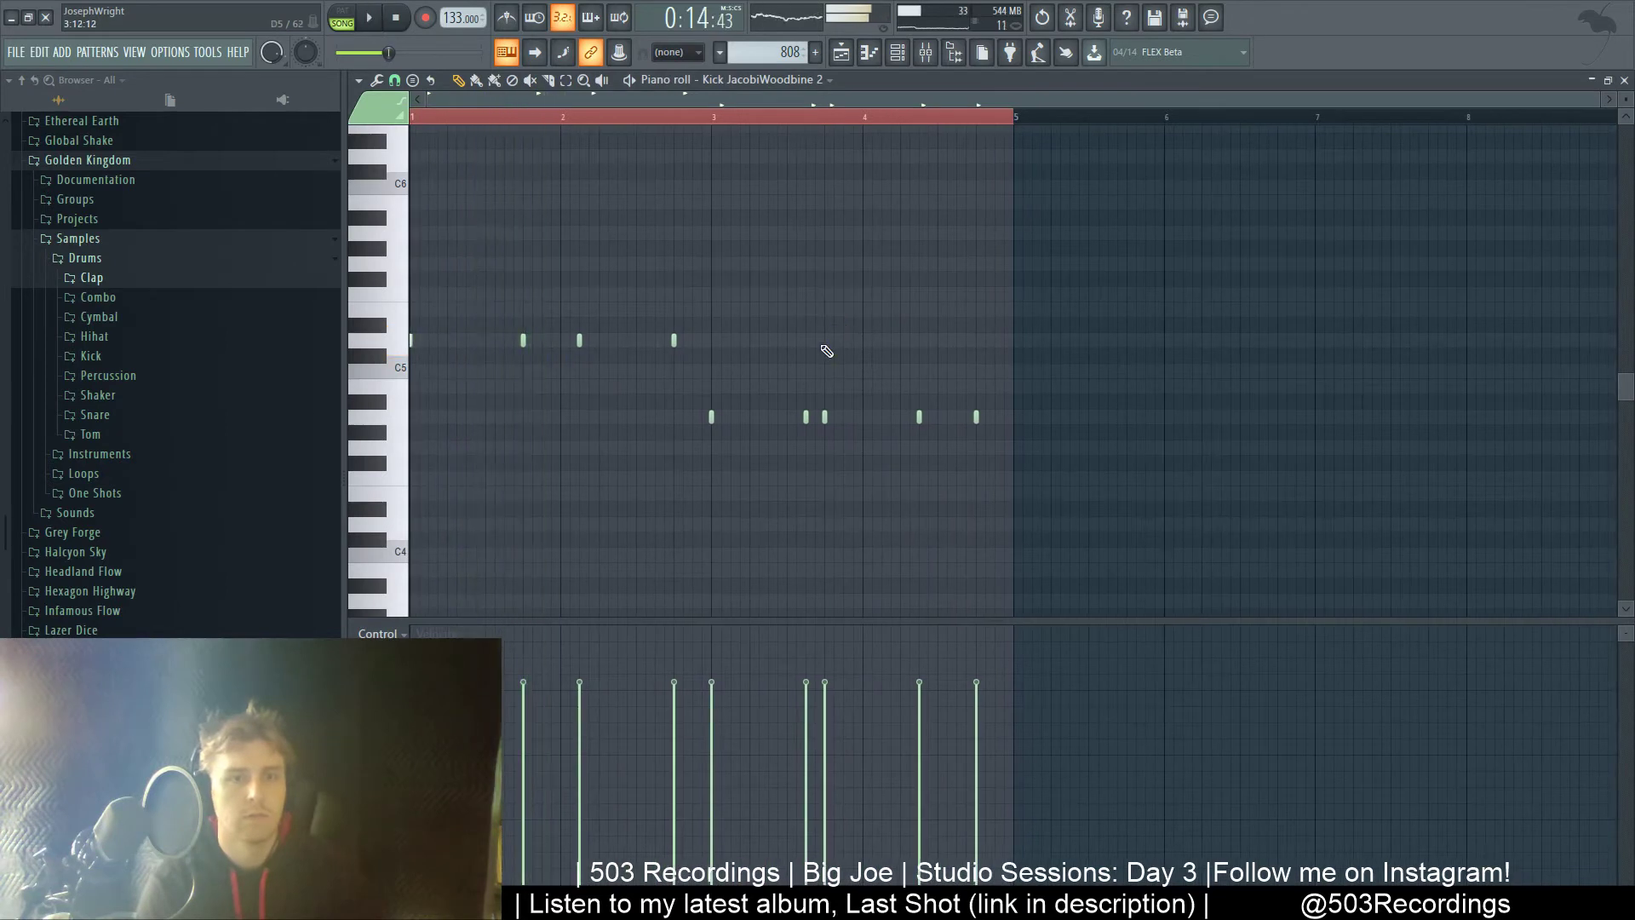
pyautogui.press('space')
pyautogui.press('space')
pyautogui.press('space')
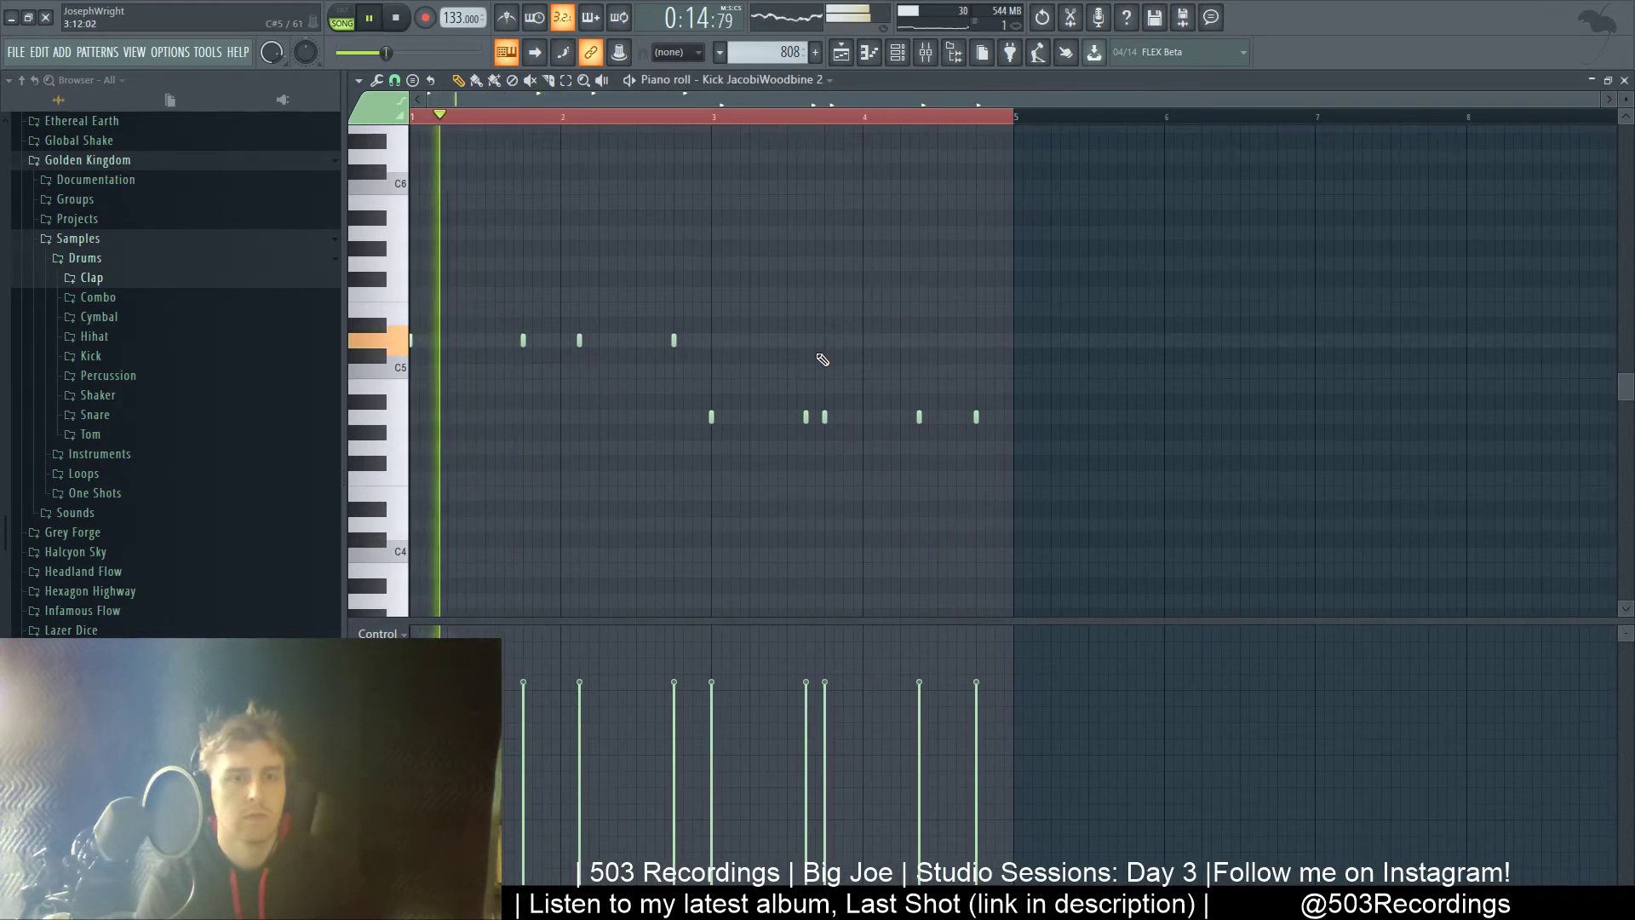
pyautogui.press('space')
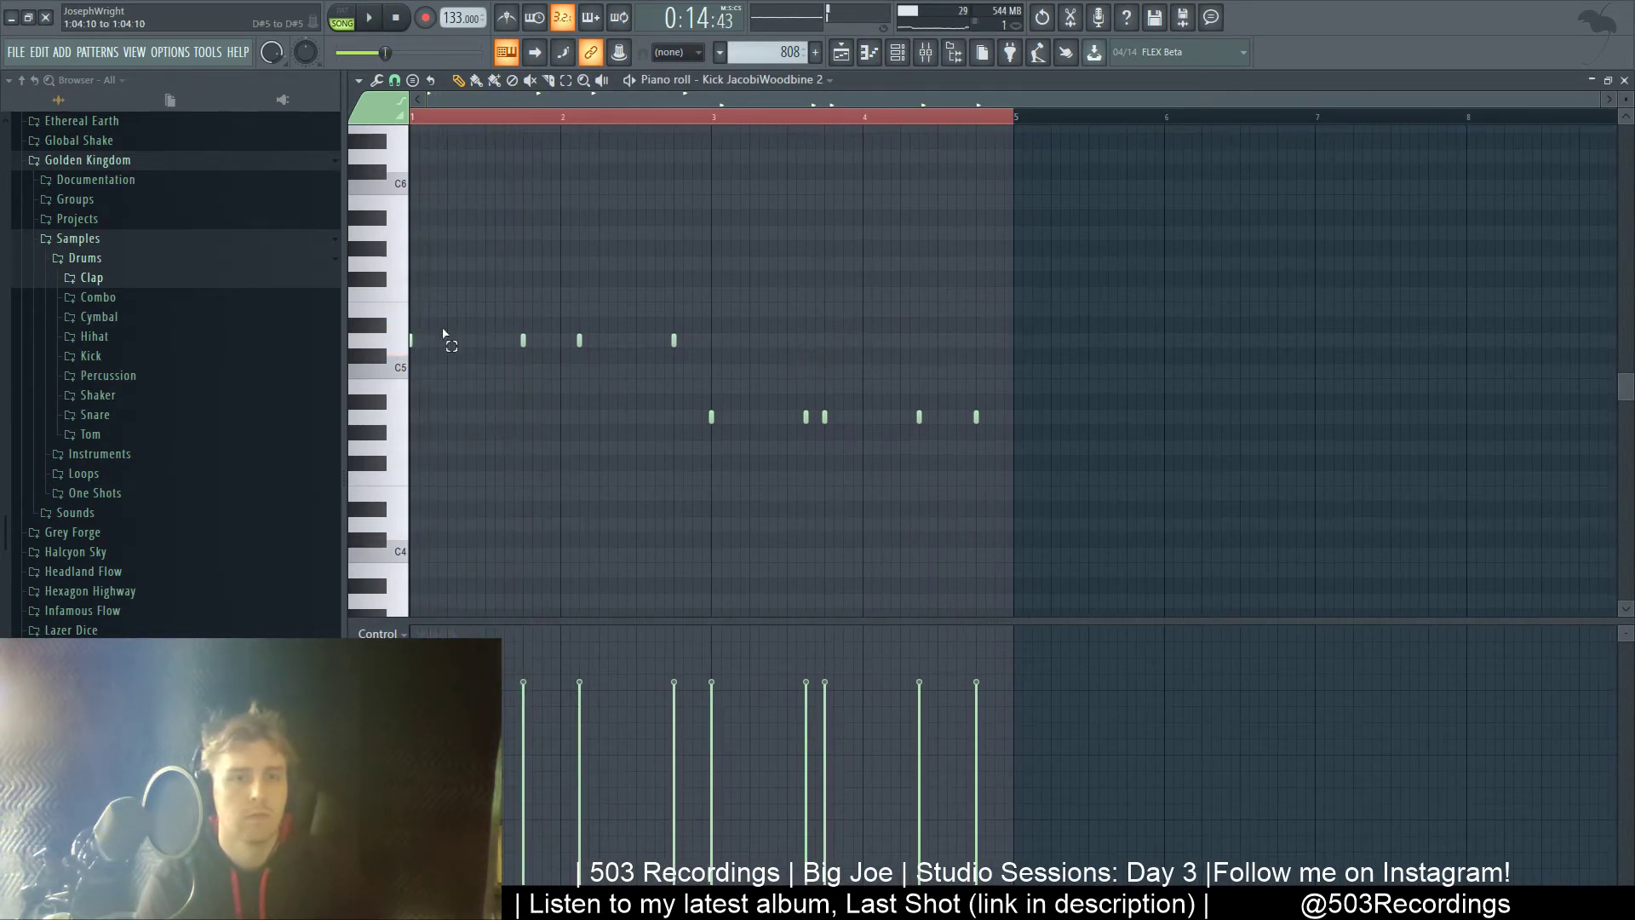
# - Extend all 808 notes to legato length, shorten the first D5 note to 8 steps, and audition the result
pyautogui.hotkey('ctrl', 'a')
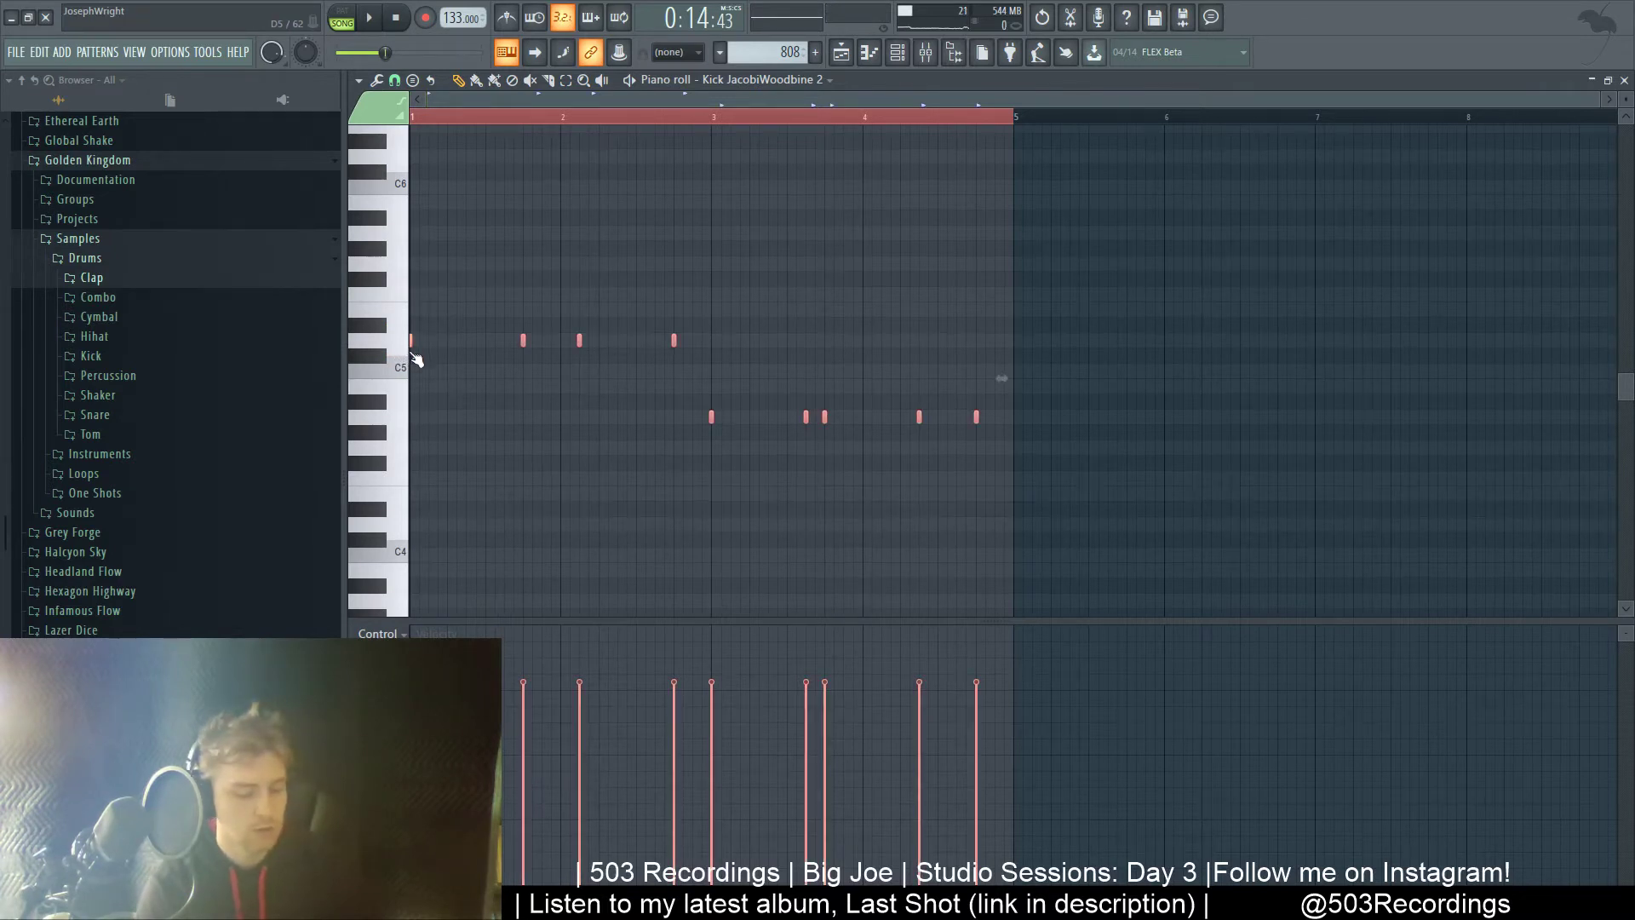
pyautogui.hotkey('ctrl', 'l')
pyautogui.rightClick(529, 296)
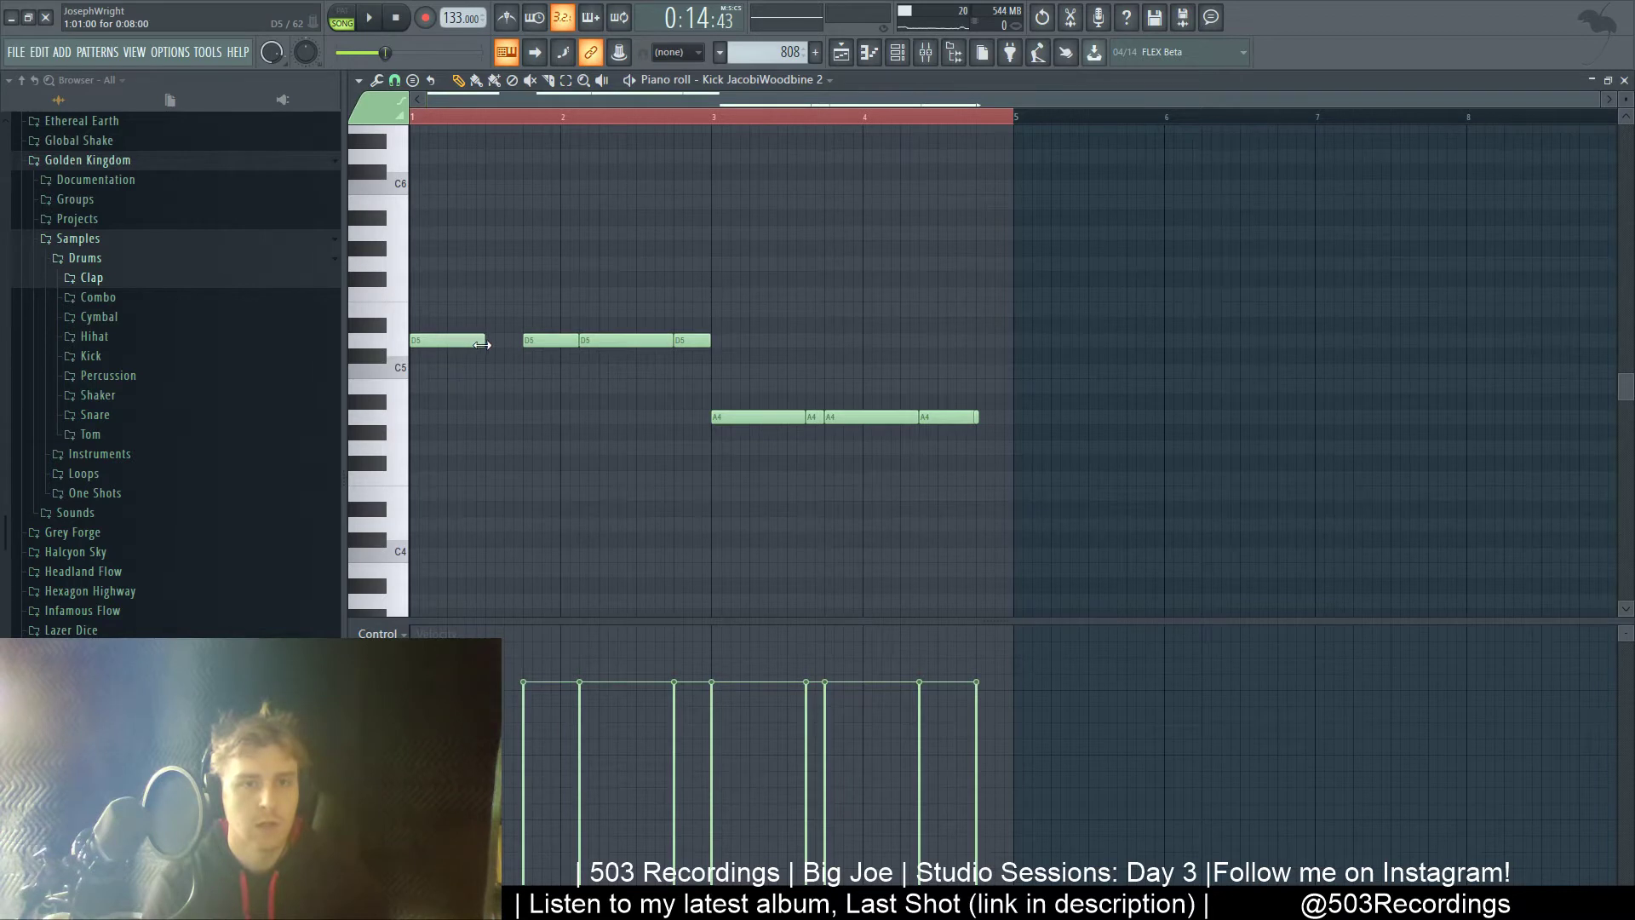
pyautogui.press('space')
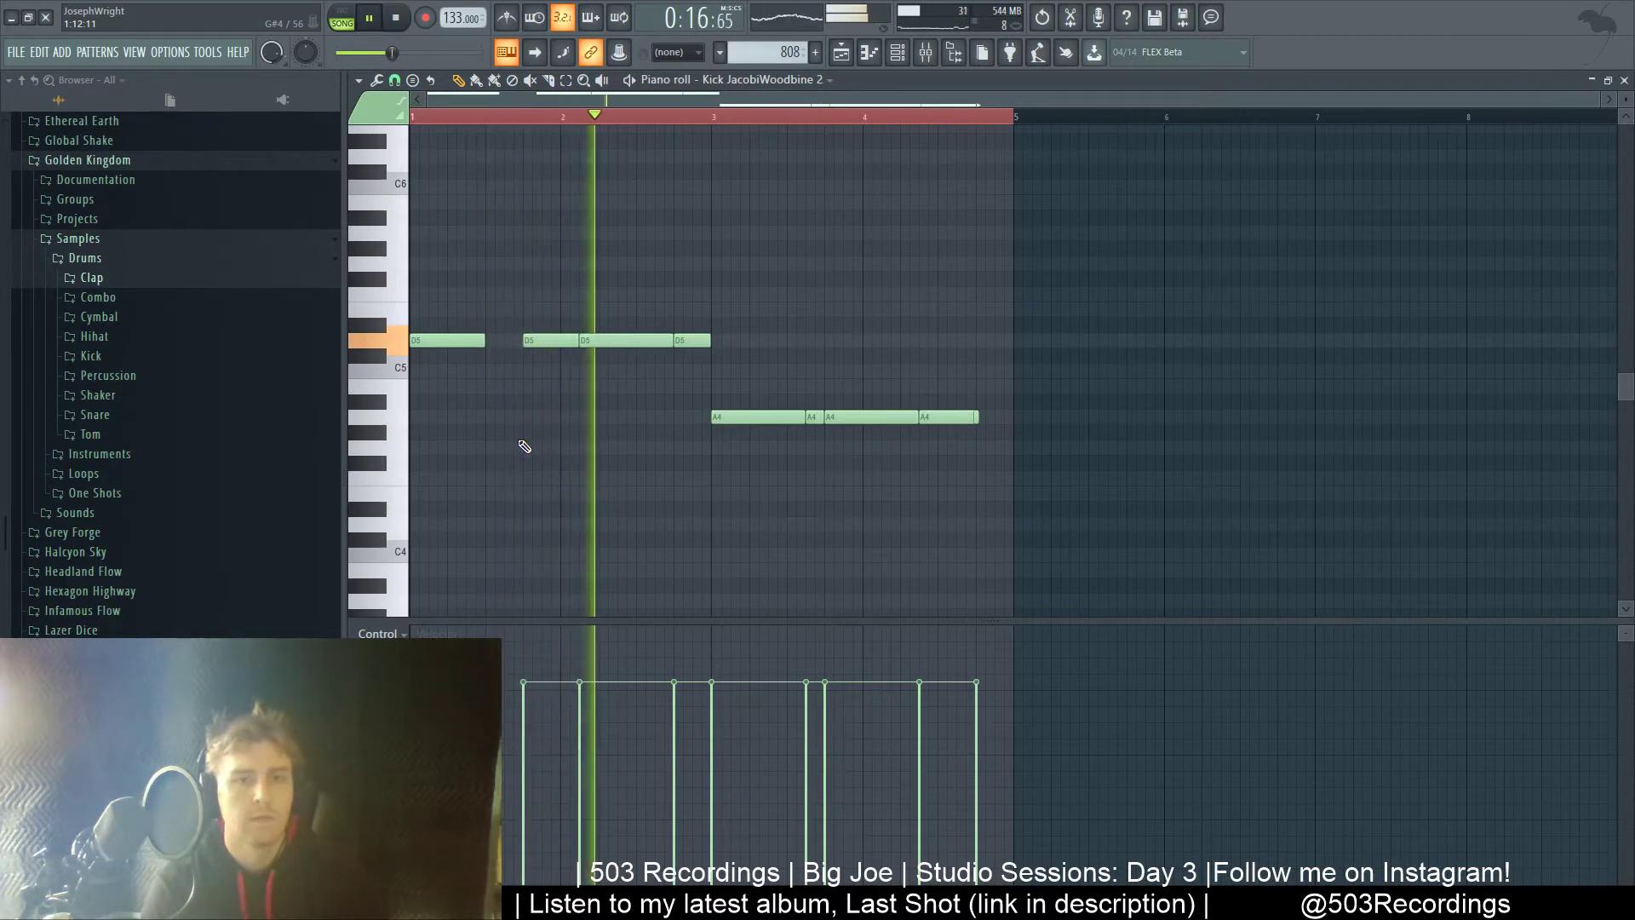
pyautogui.press('space')
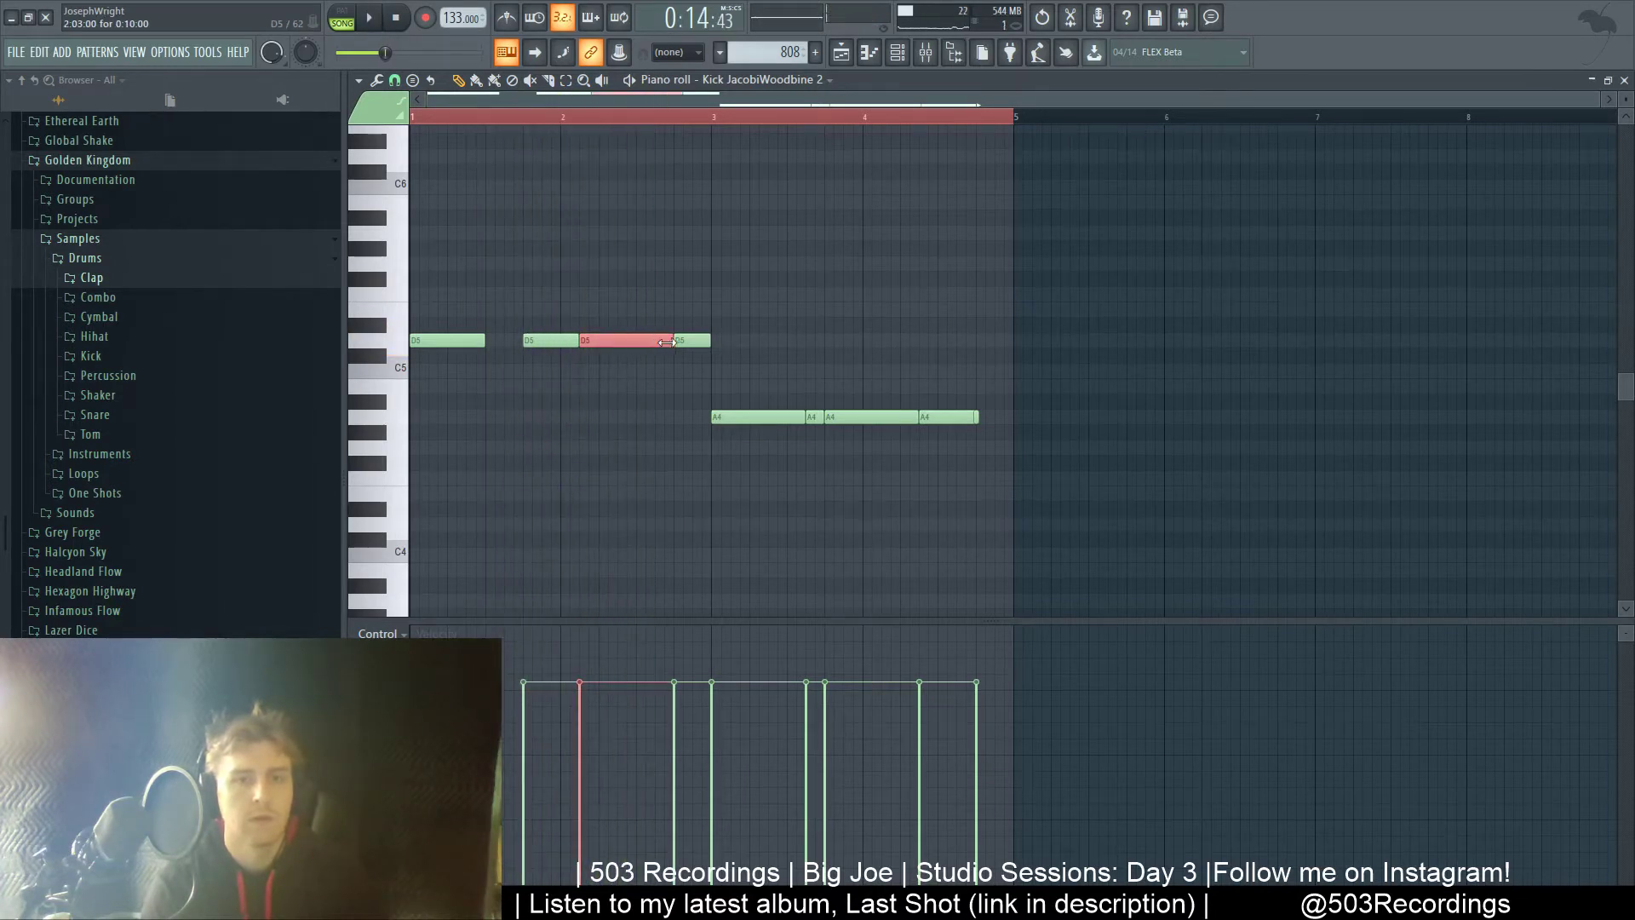
# - Shorten the third D5 note to 6 steps and the first A4 note to 8 steps, auditioning between the edits
pyautogui.press('space')
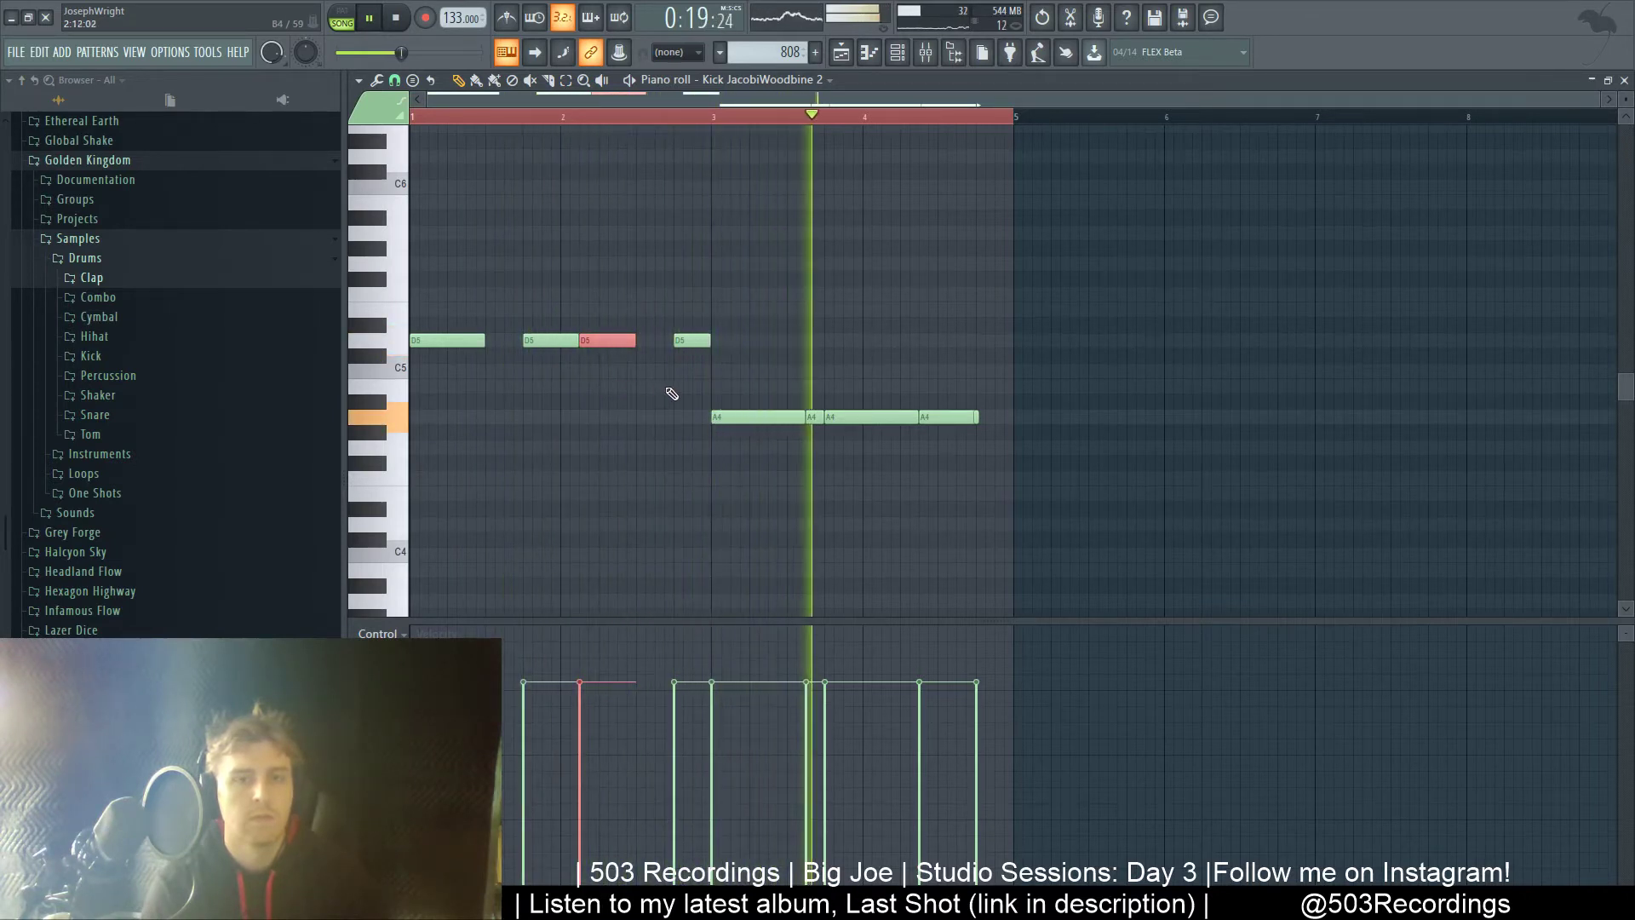
pyautogui.press('space')
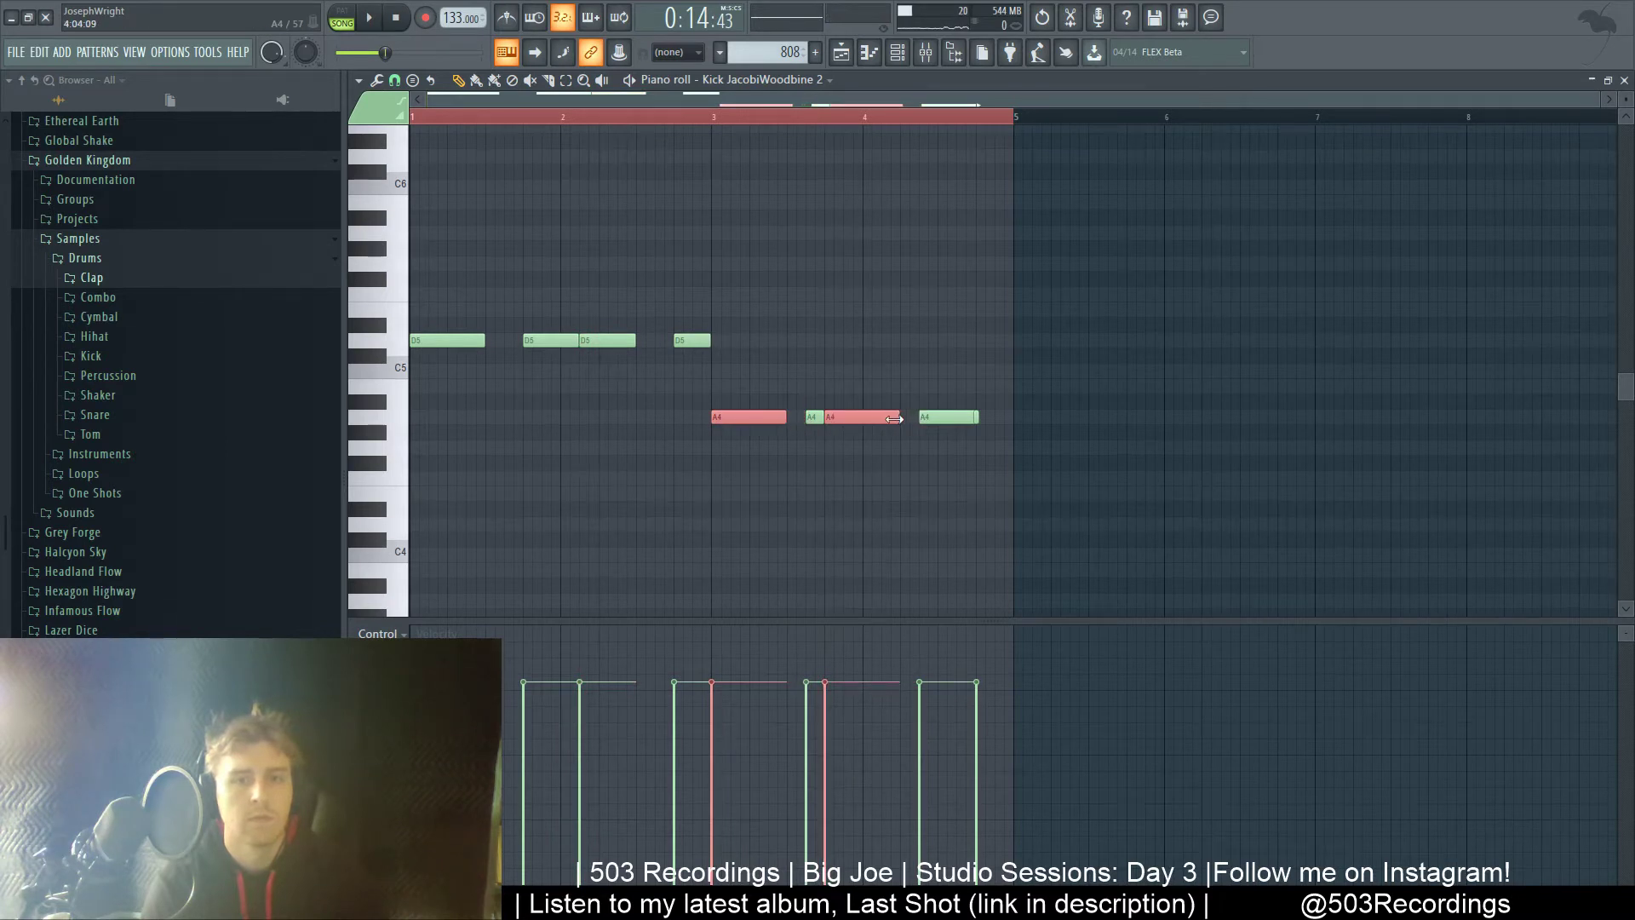
pyautogui.moveTo(775, 403); pyautogui.dragTo(778, 424)
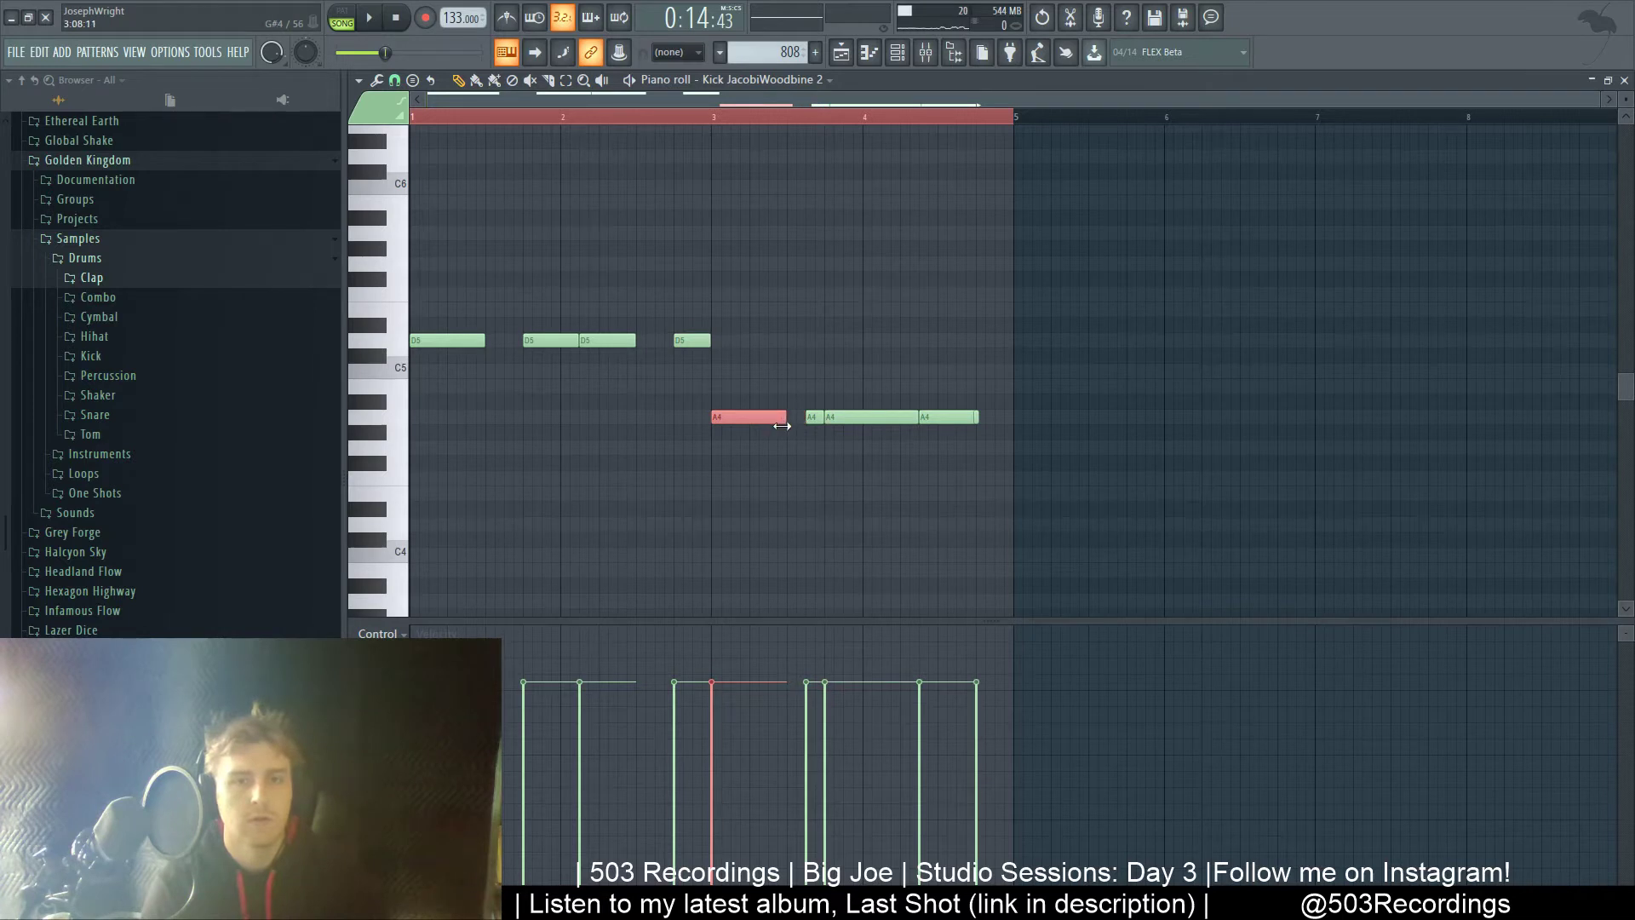
# - Add a short A5 note directly above the short A4 note in bar 3, and audition it in the song
pyautogui.press('space')
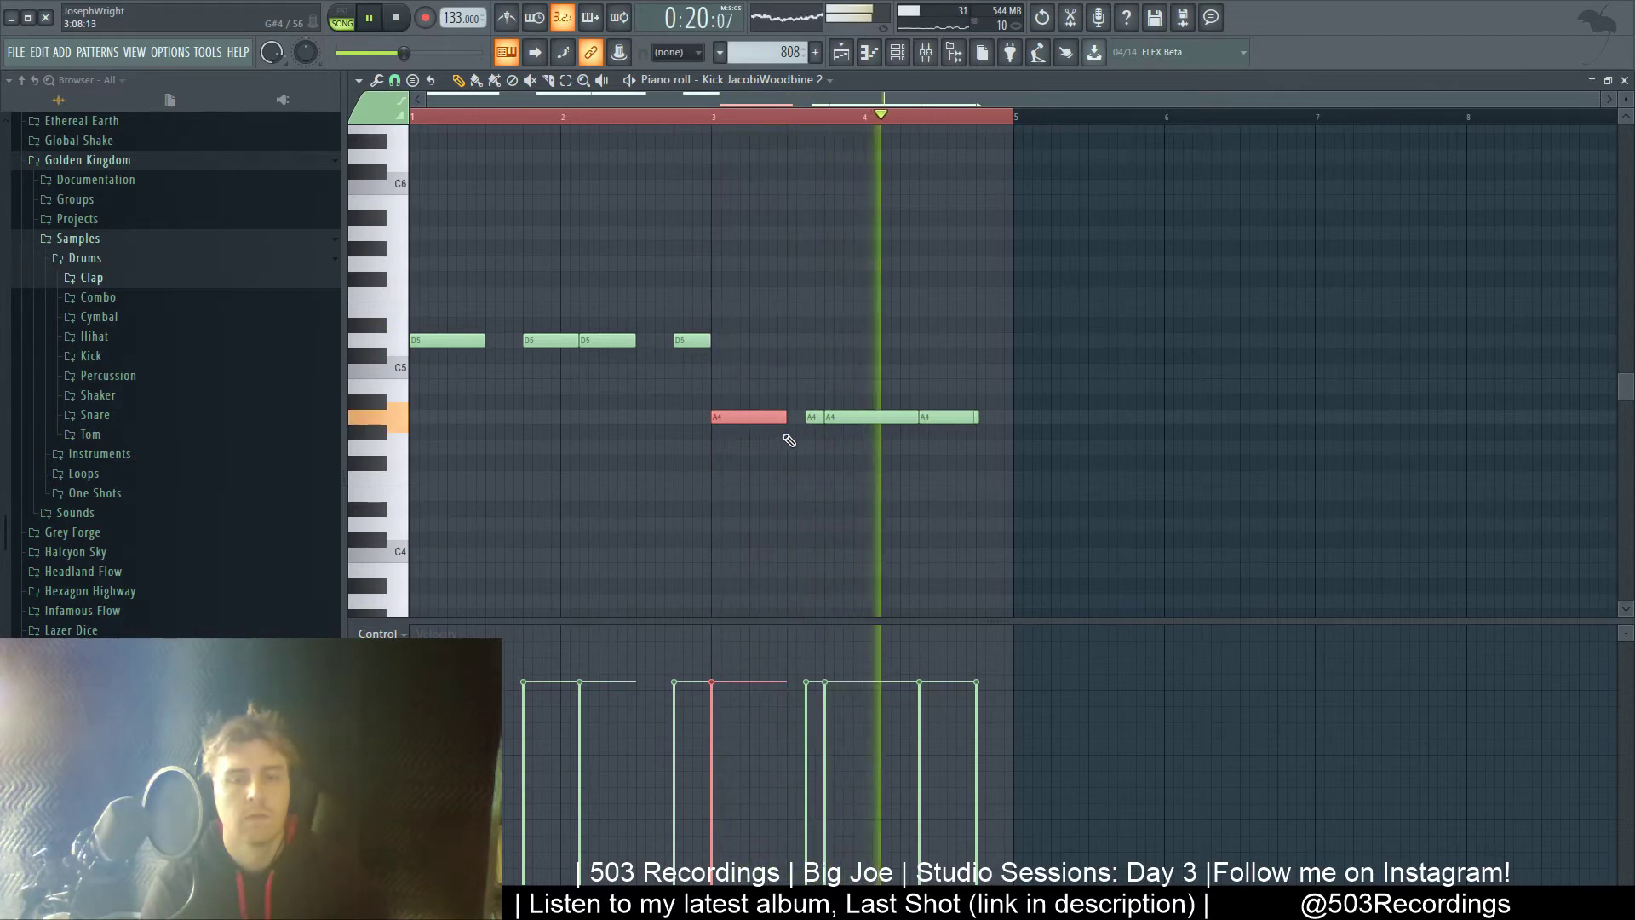
pyautogui.press('space')
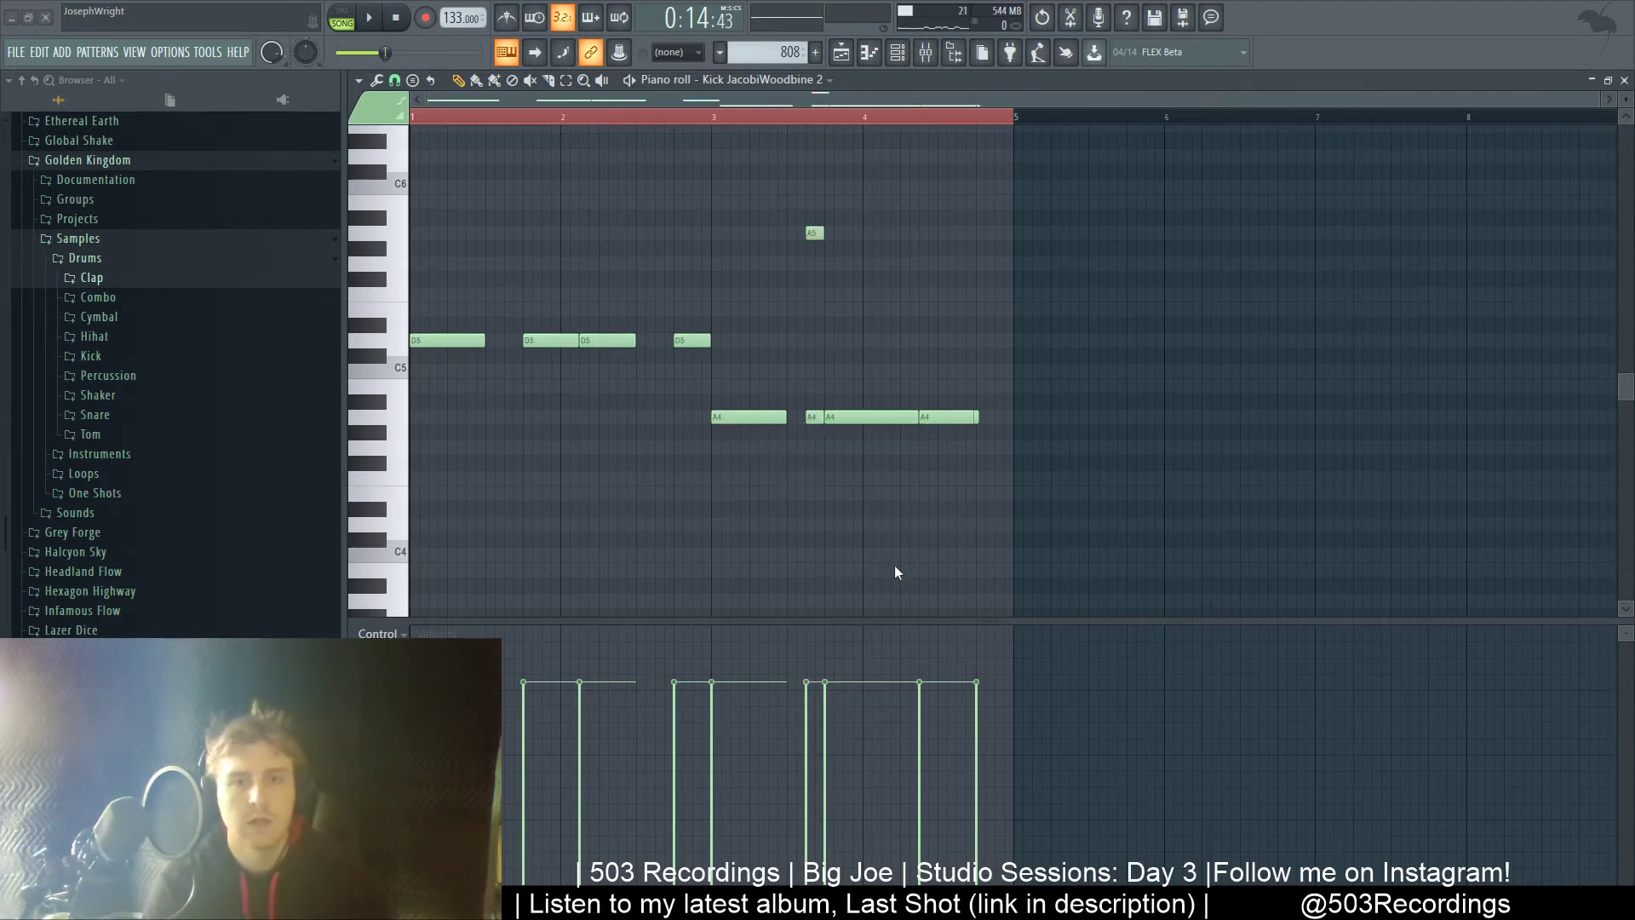
pyautogui.press('space')
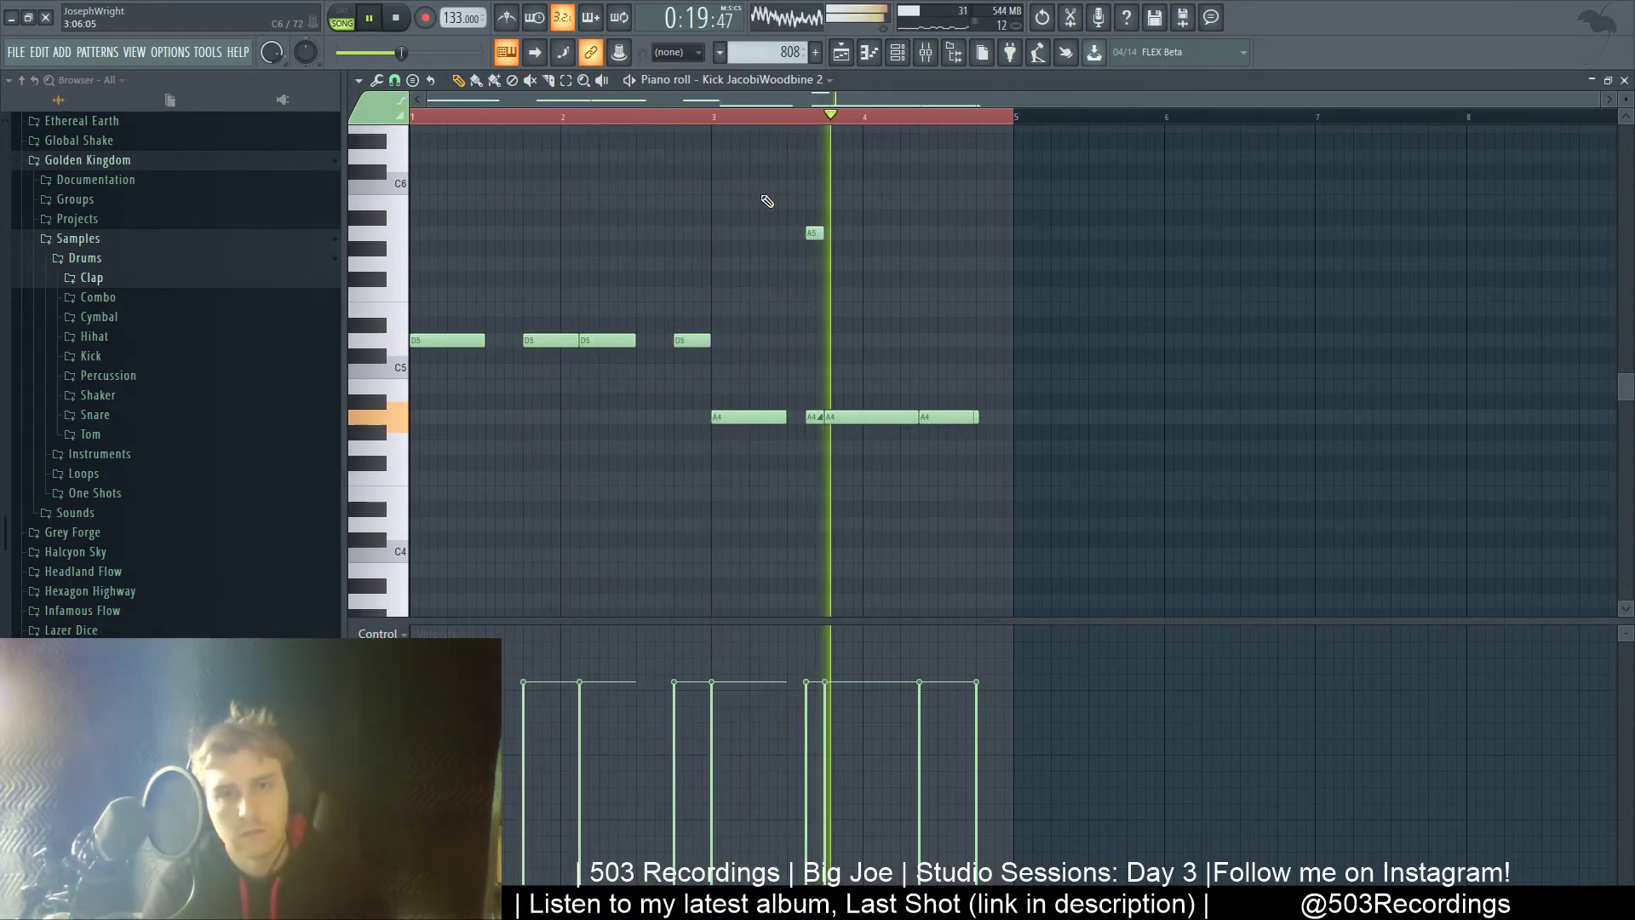
# - Audition the 808 pattern in the song and extend its last A4 note to the end of bar 4
pyautogui.press('space')
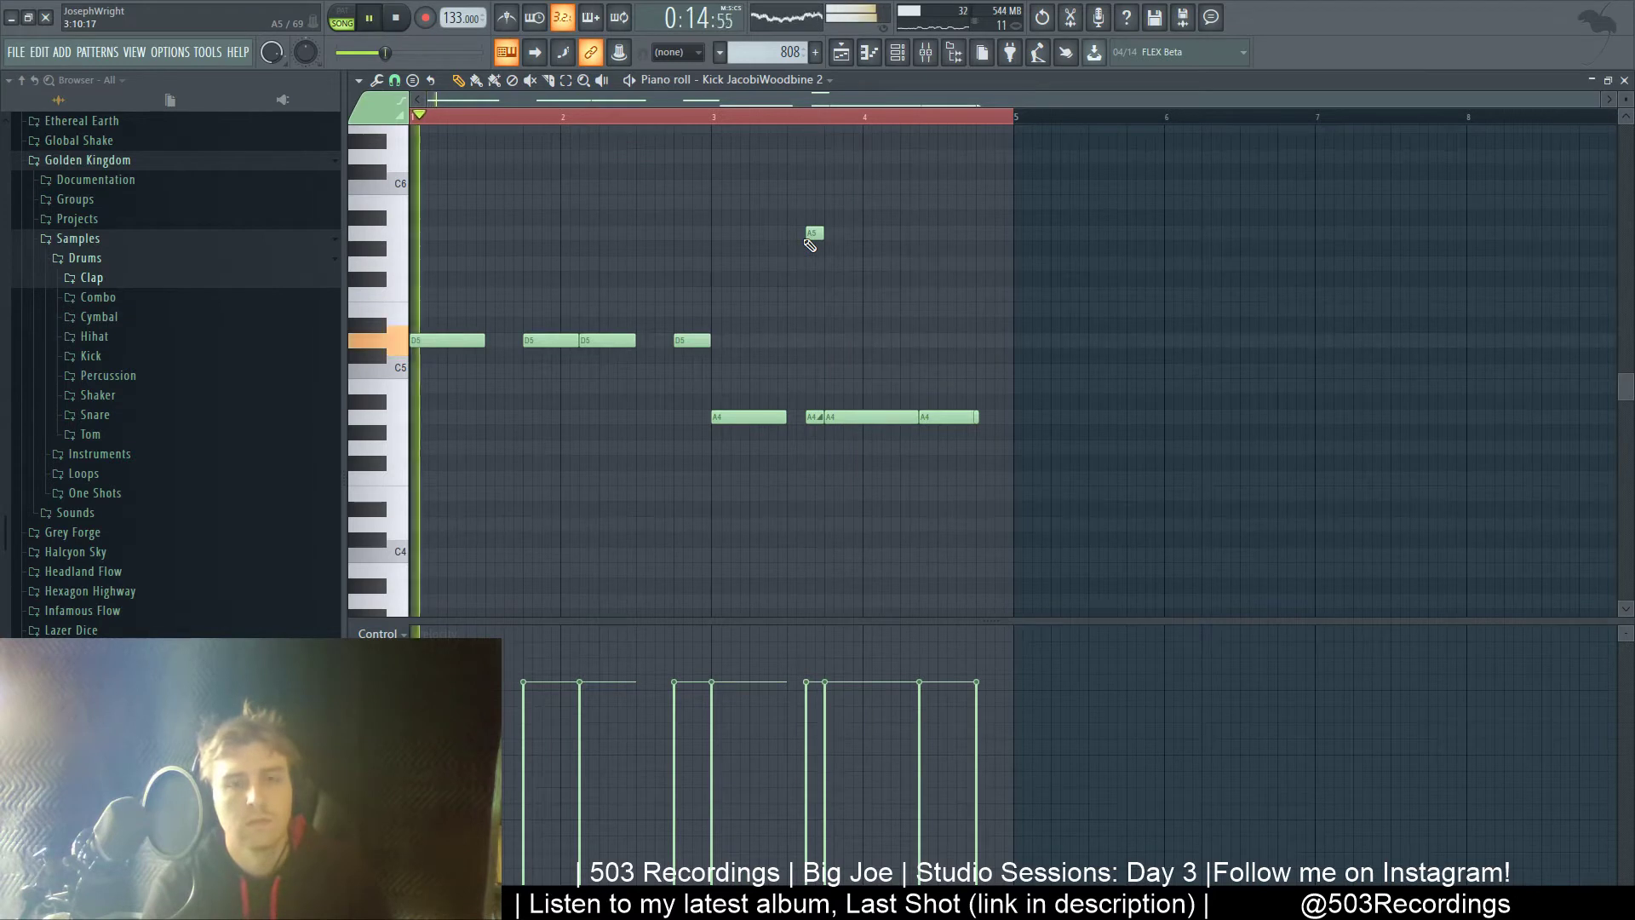
pyautogui.click(715, 123)
pyautogui.press('space')
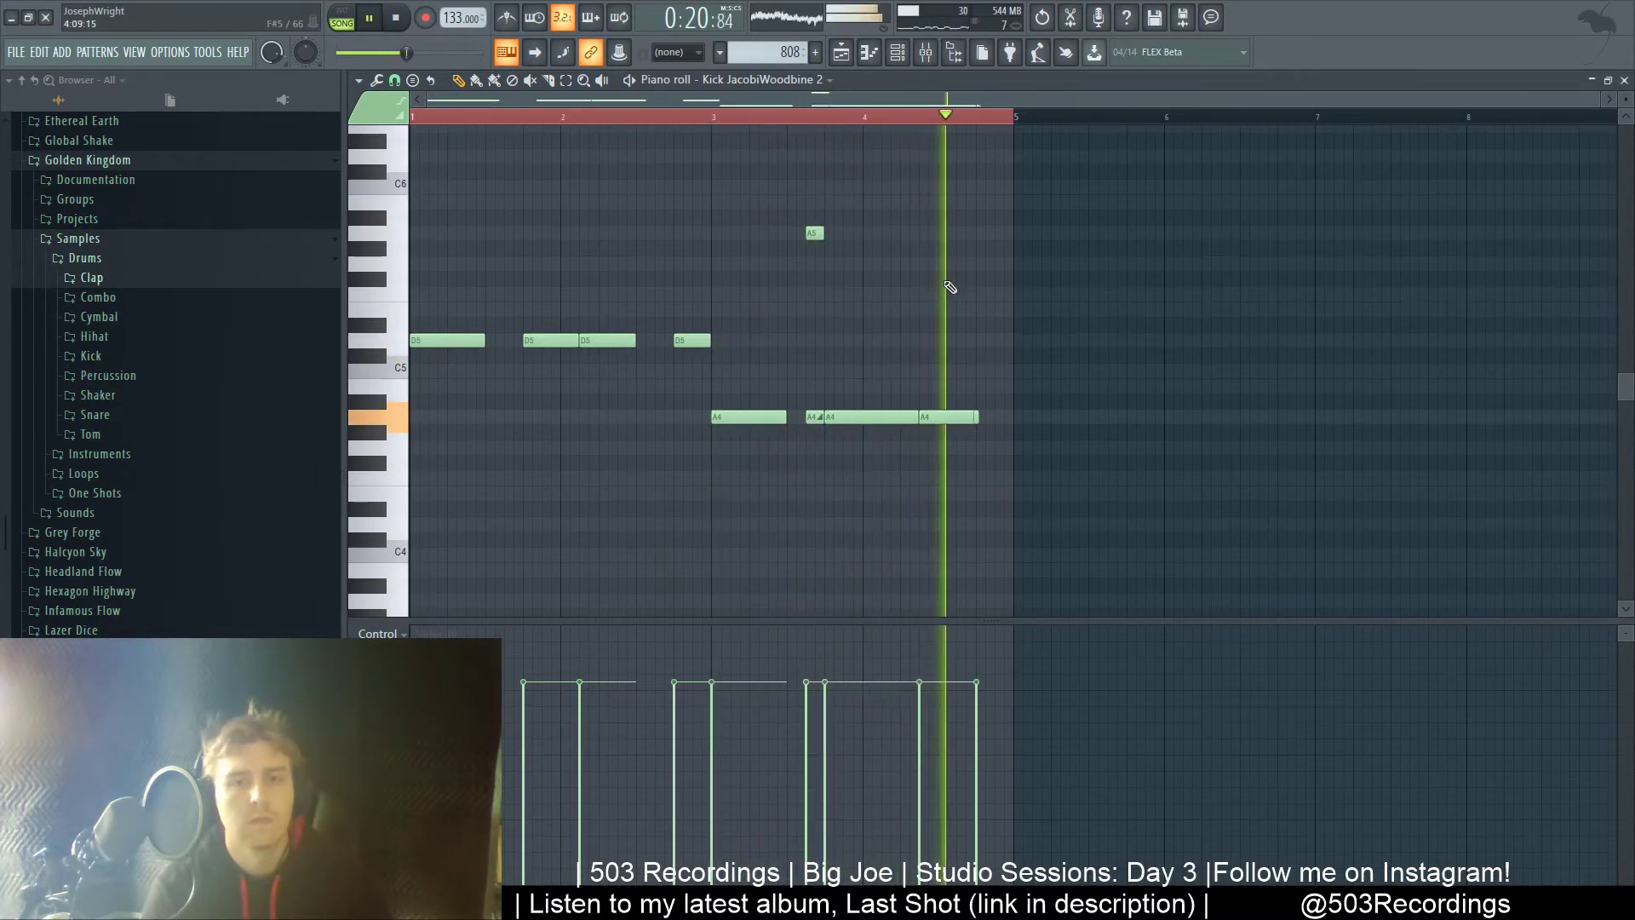
pyautogui.click(980, 423)
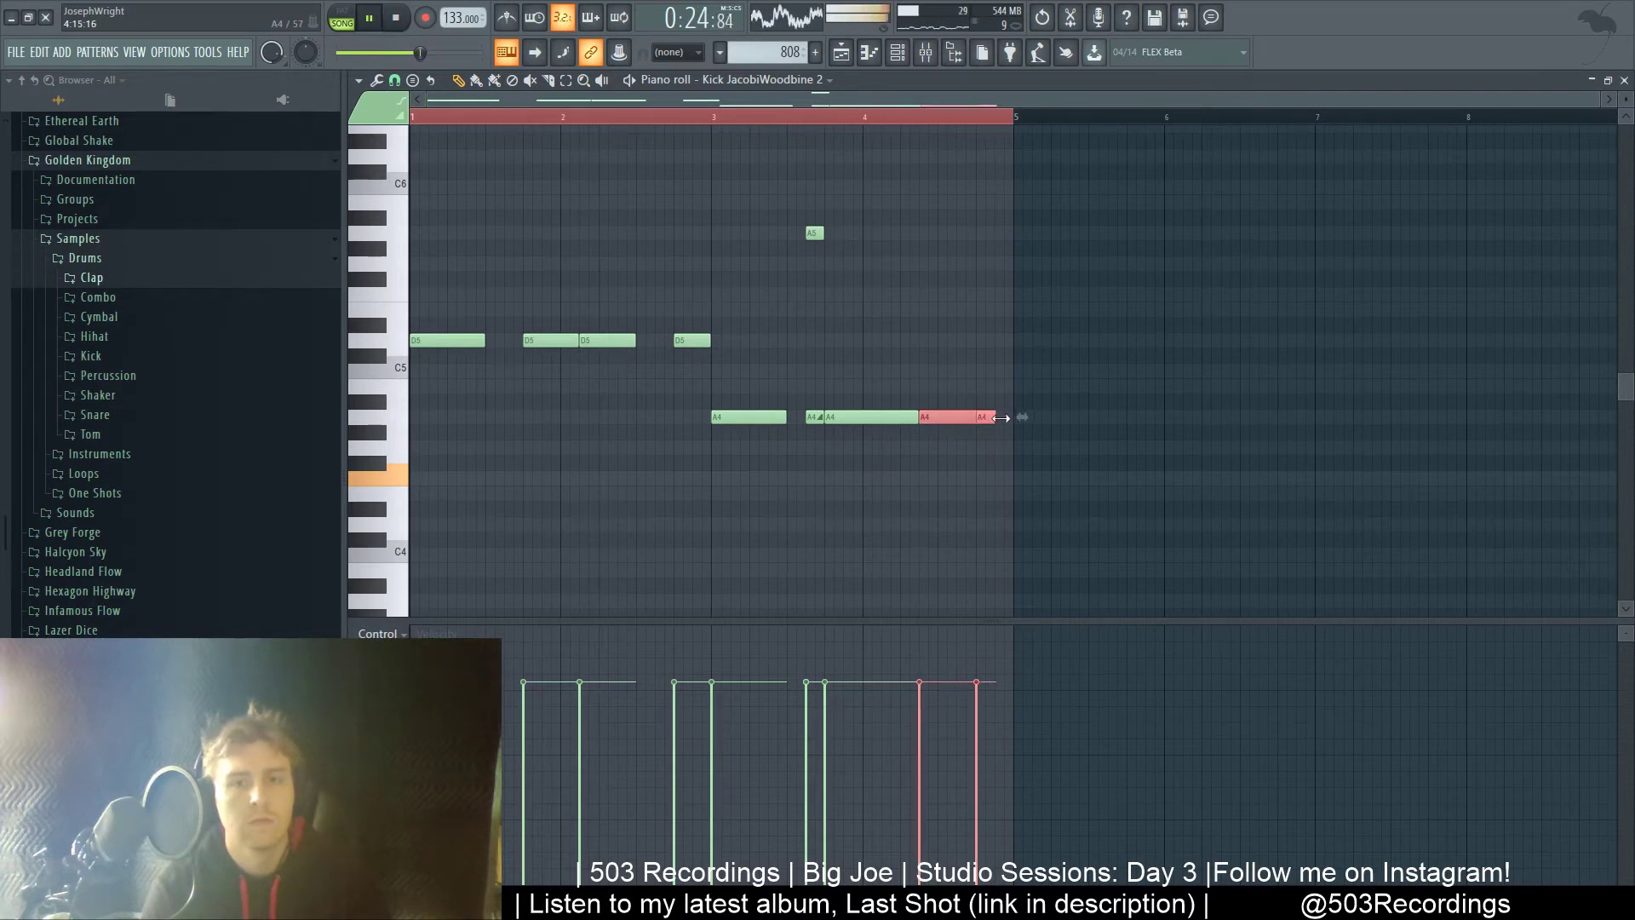
pyautogui.click(1037, 445)
pyautogui.rightClick(1043, 449)
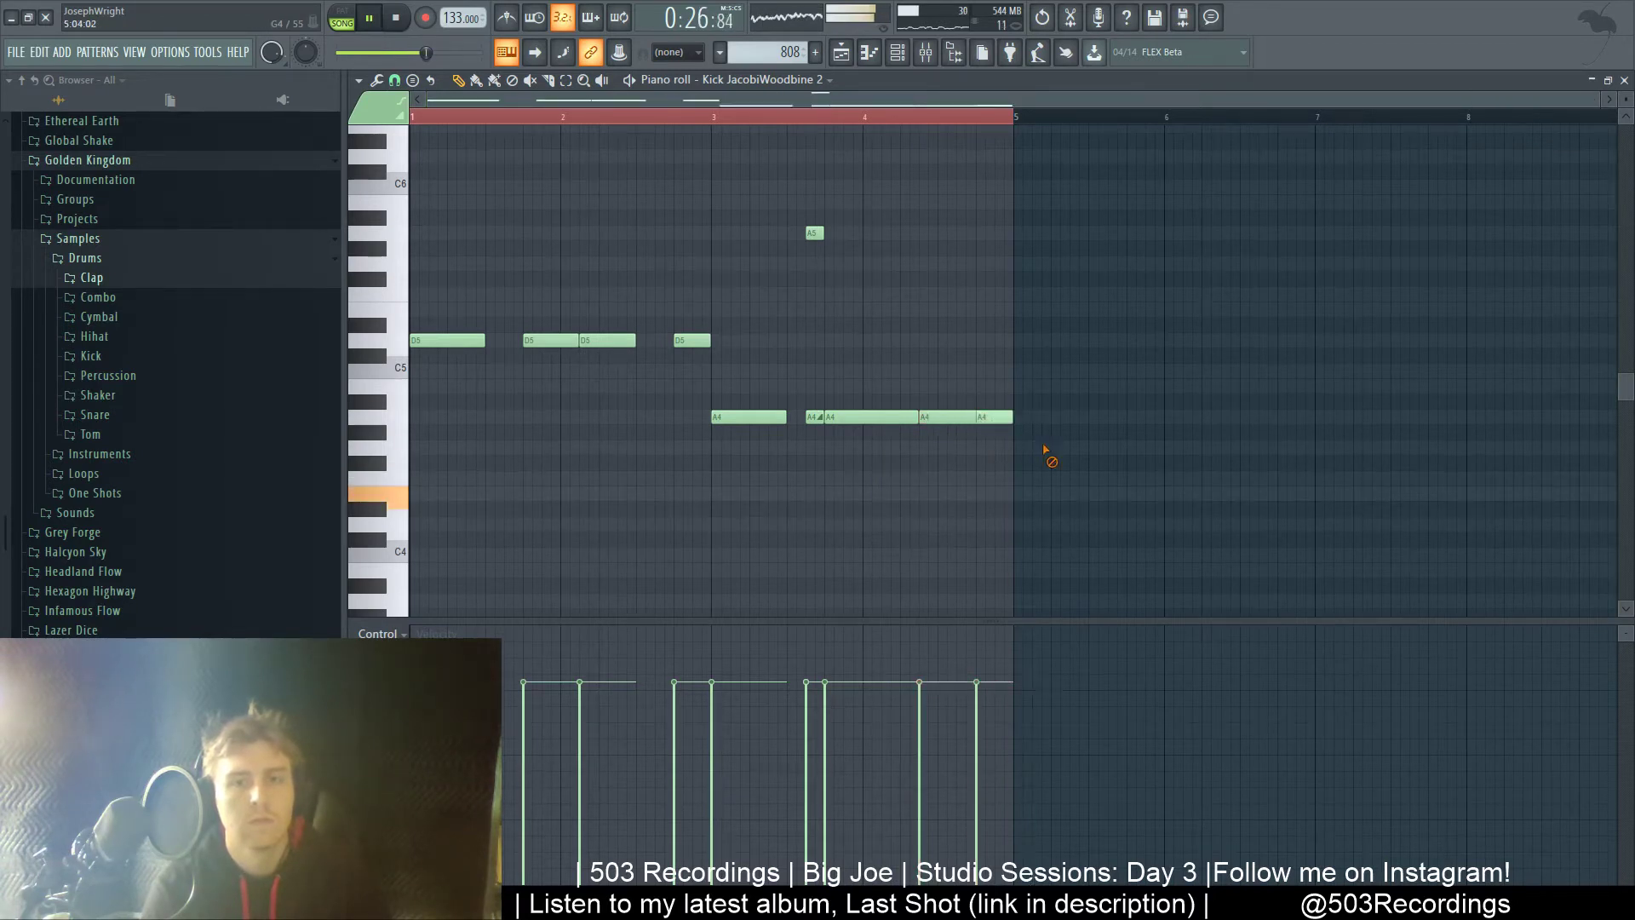
pyautogui.click(869, 122)
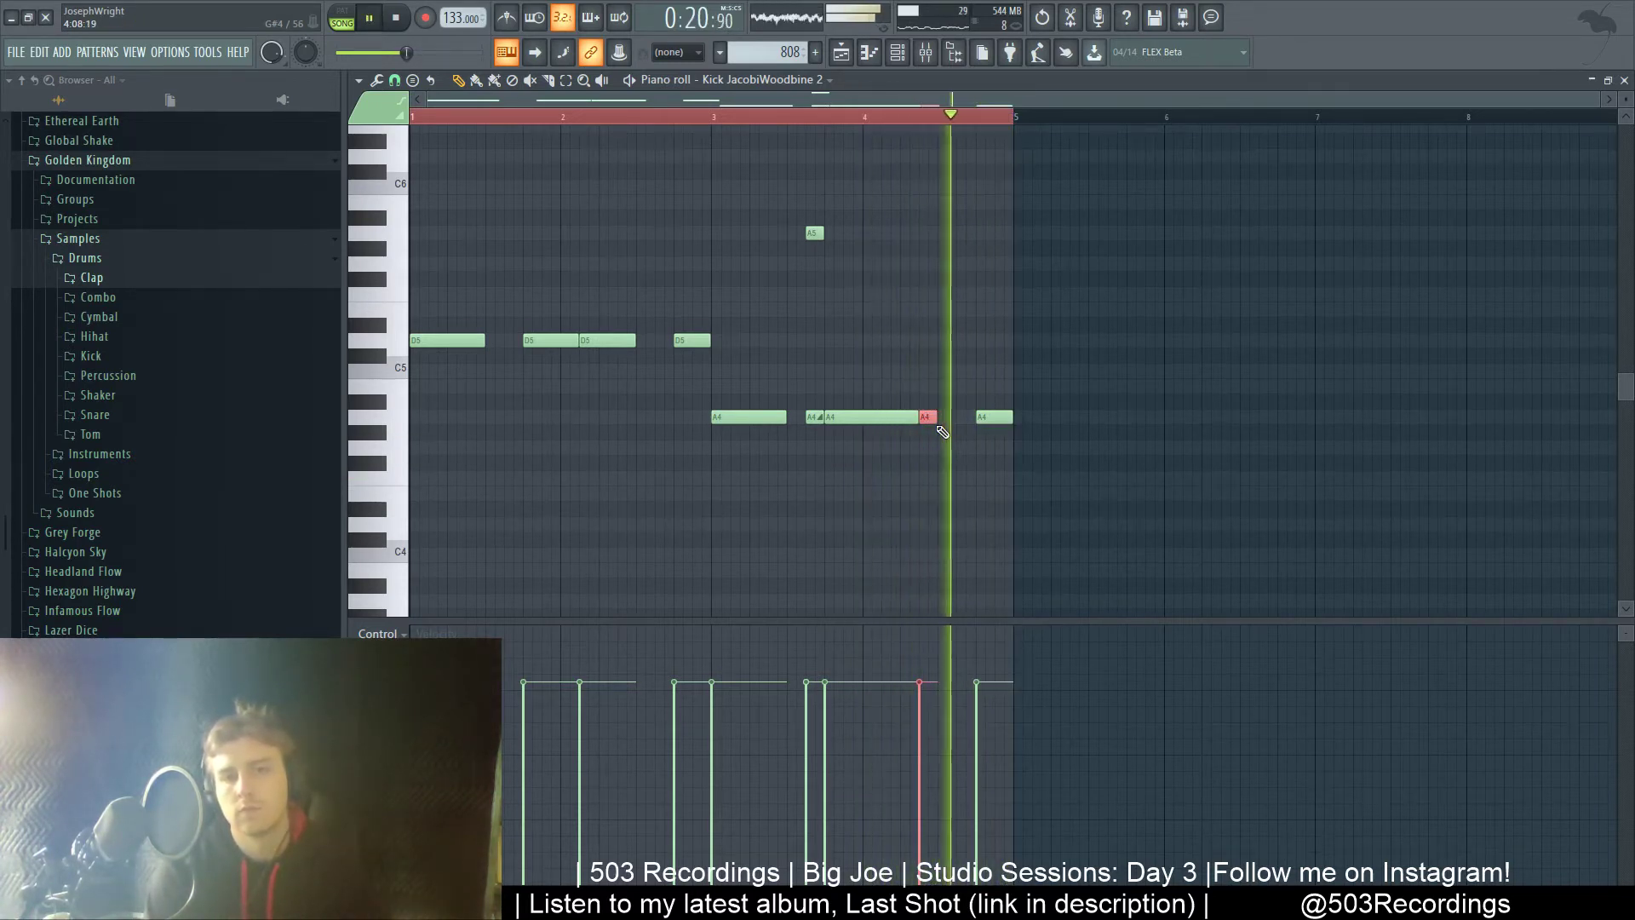
pyautogui.press('space')
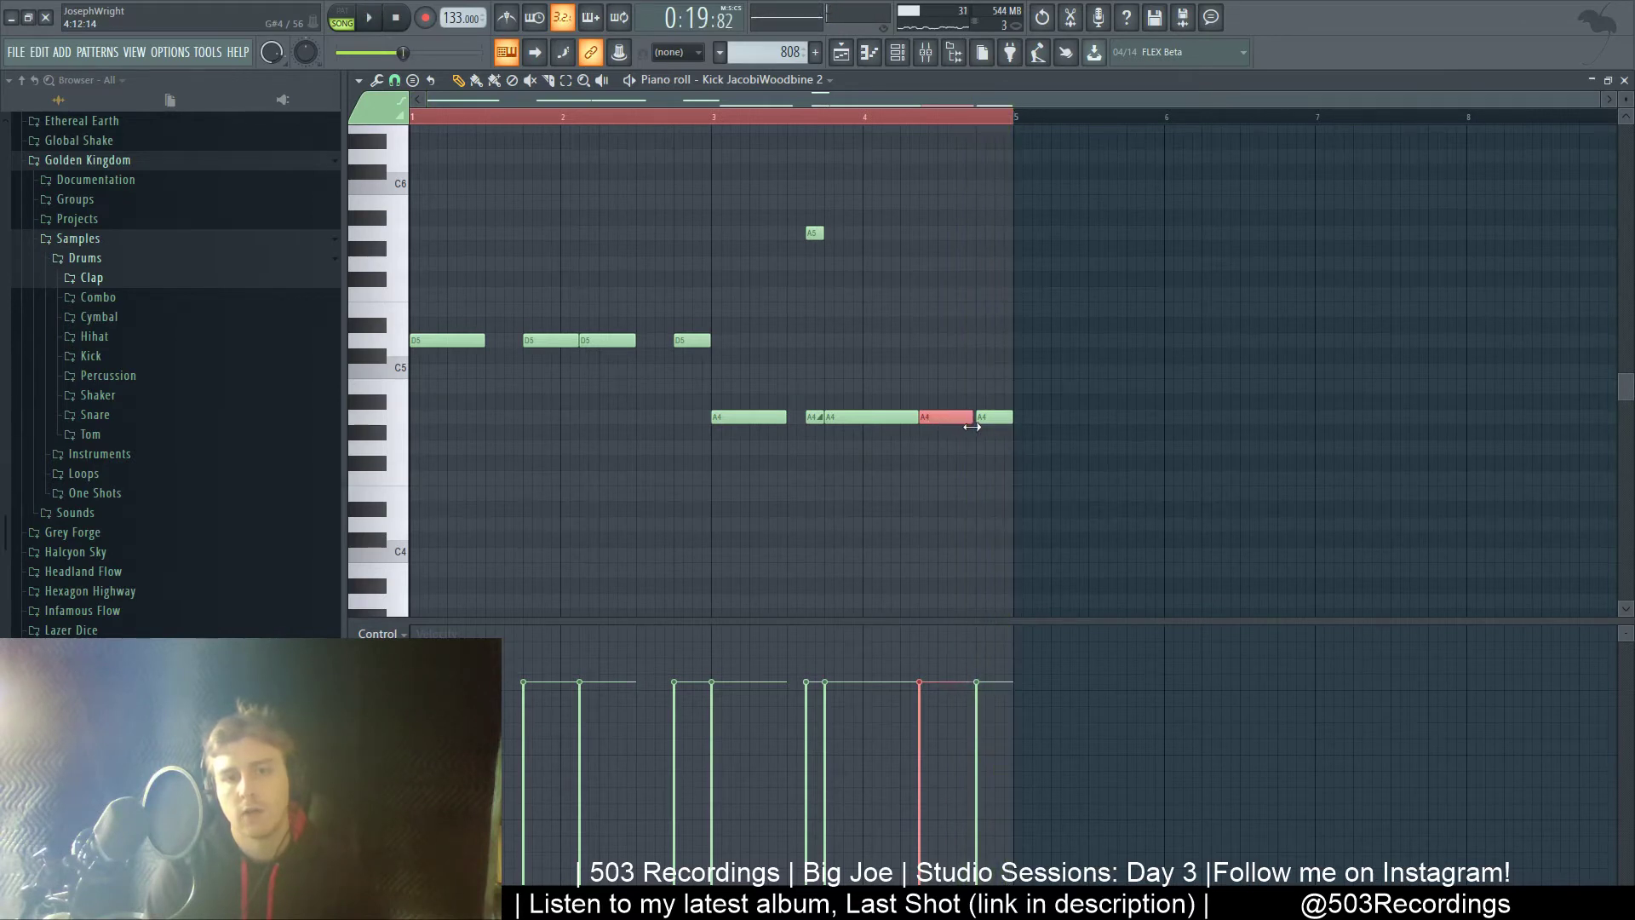
pyautogui.press('space')
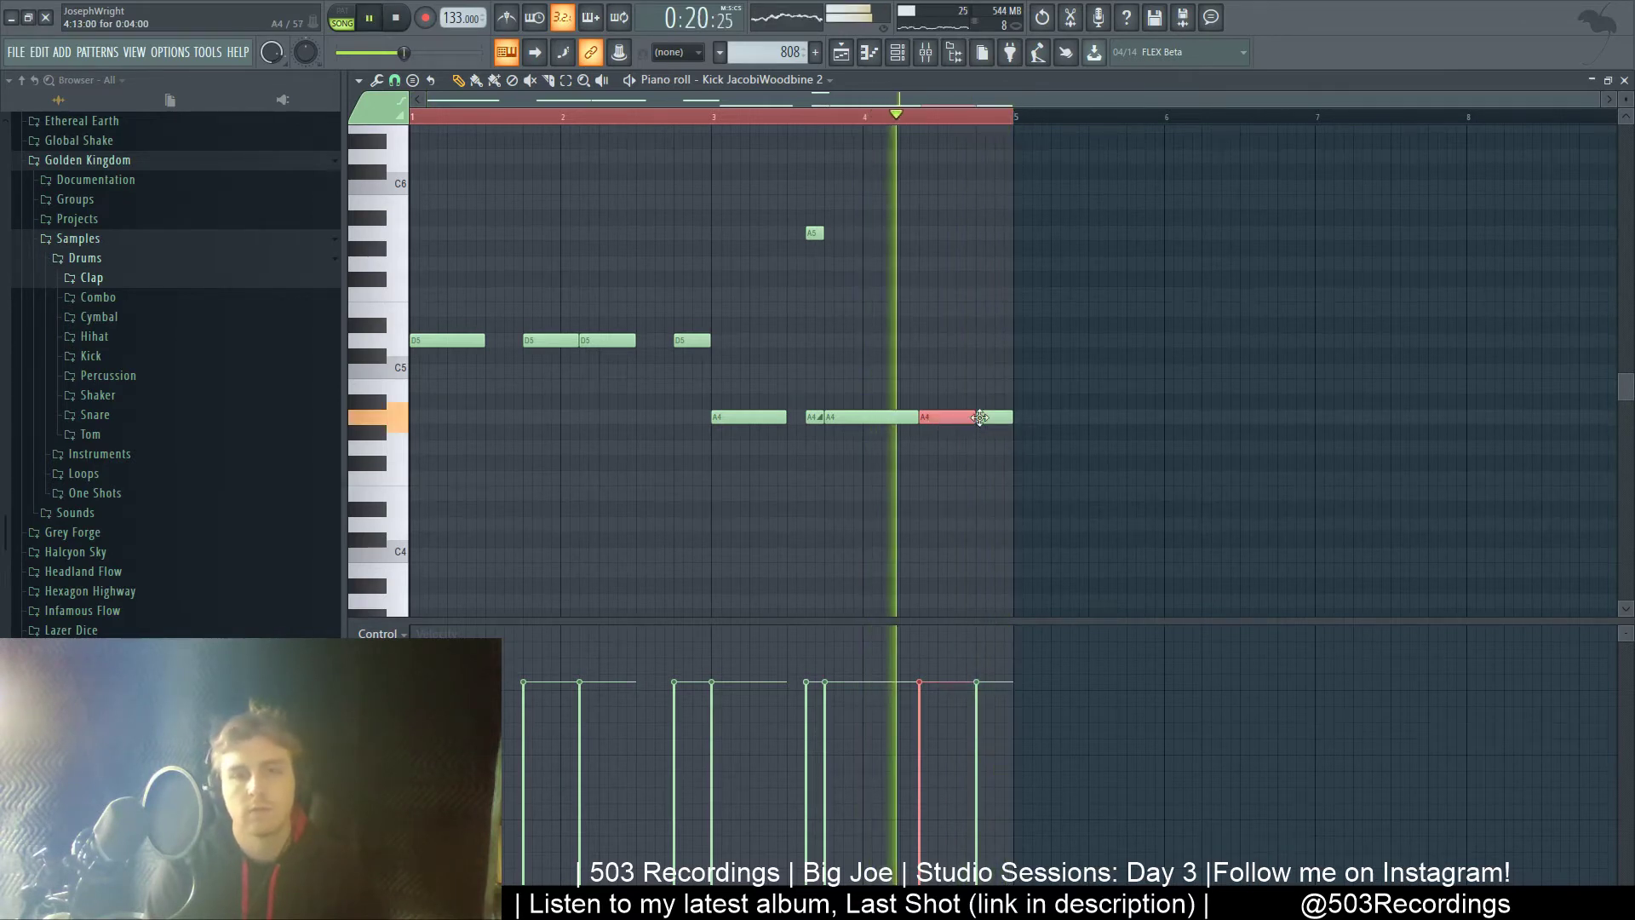
# - Copy all notes of the 808 pattern into the 808 #2 pattern and delete that pattern's original short notes
pyautogui.hotkey('ctrl', 'a')
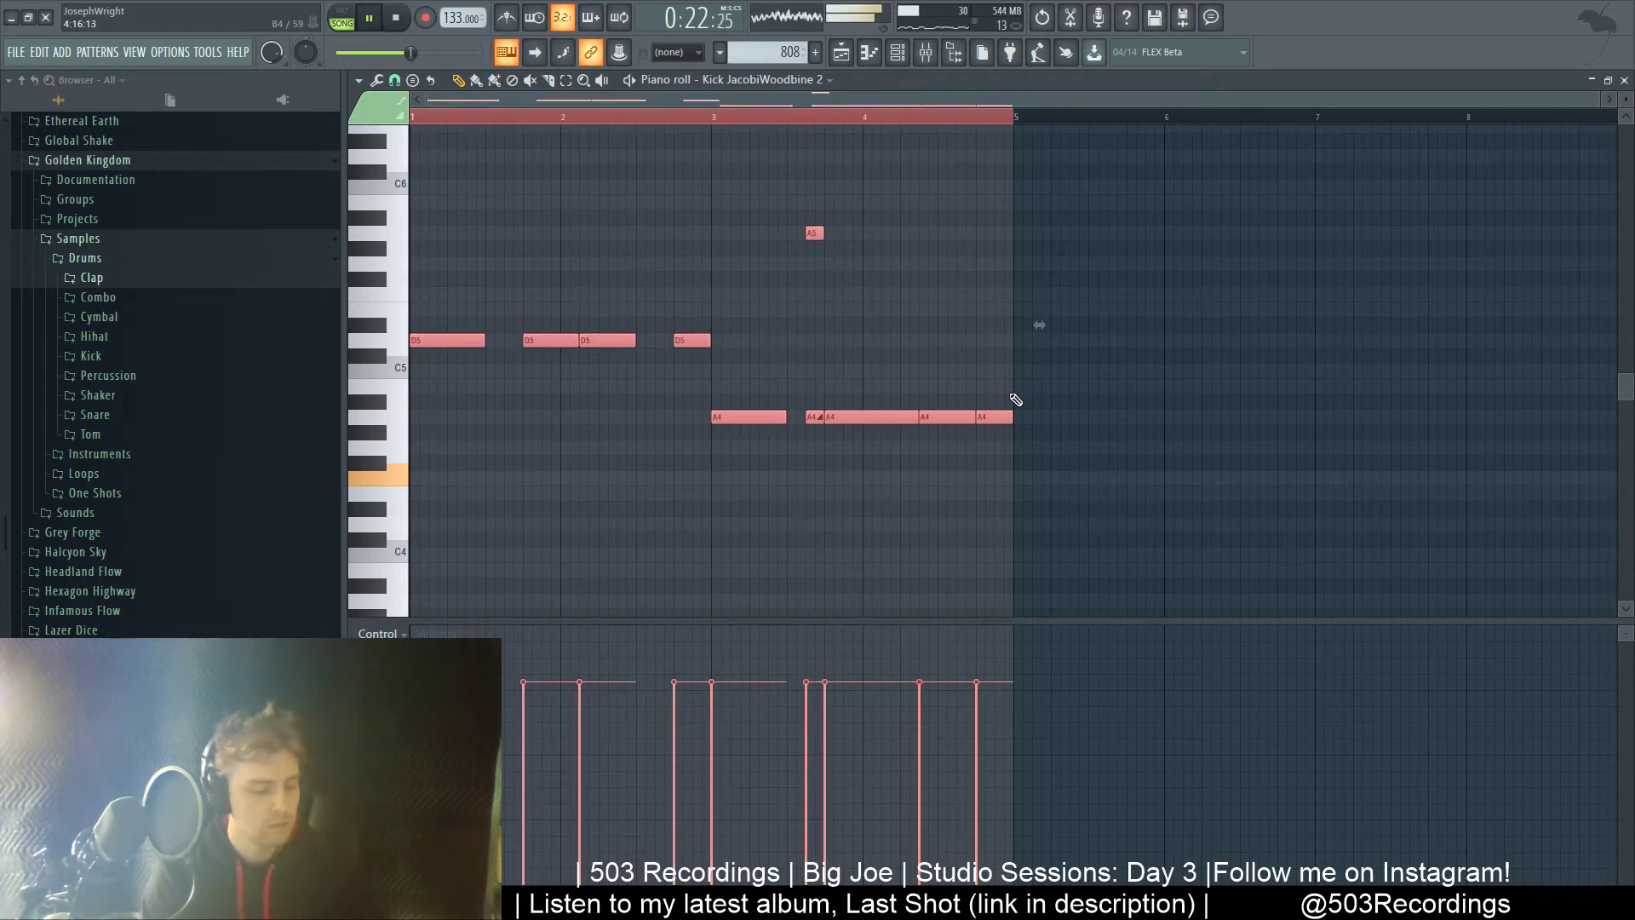
pyautogui.press('F5')
pyautogui.press('F6')
pyautogui.press('F6')
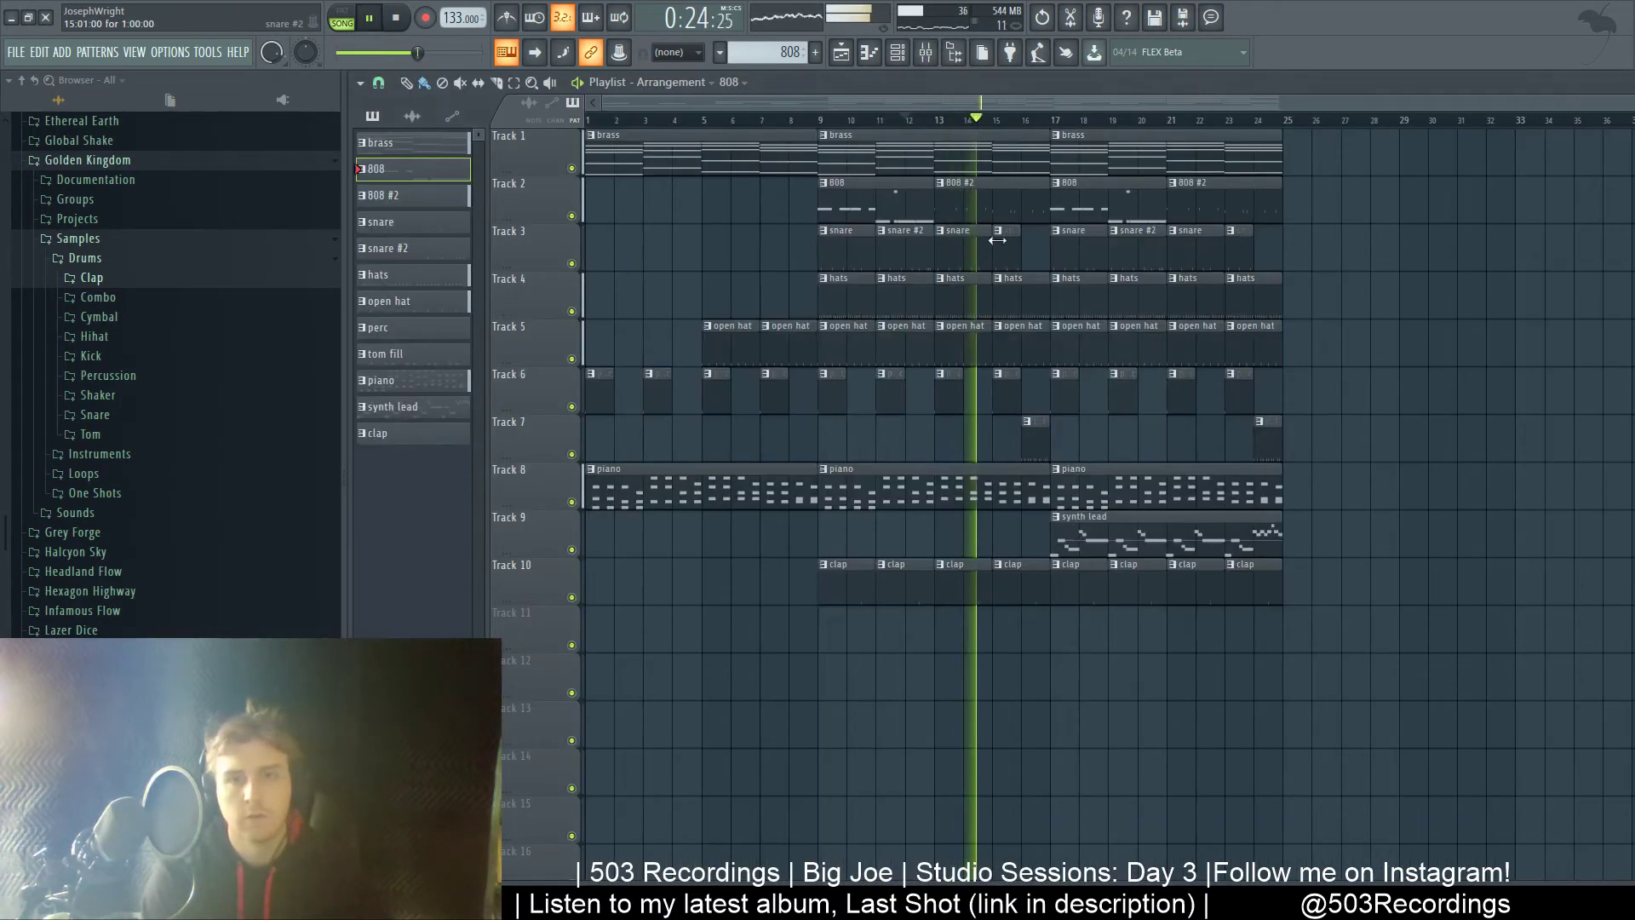
pyautogui.press('space')
pyautogui.click(986, 211)
pyautogui.doubleClick(987, 212)
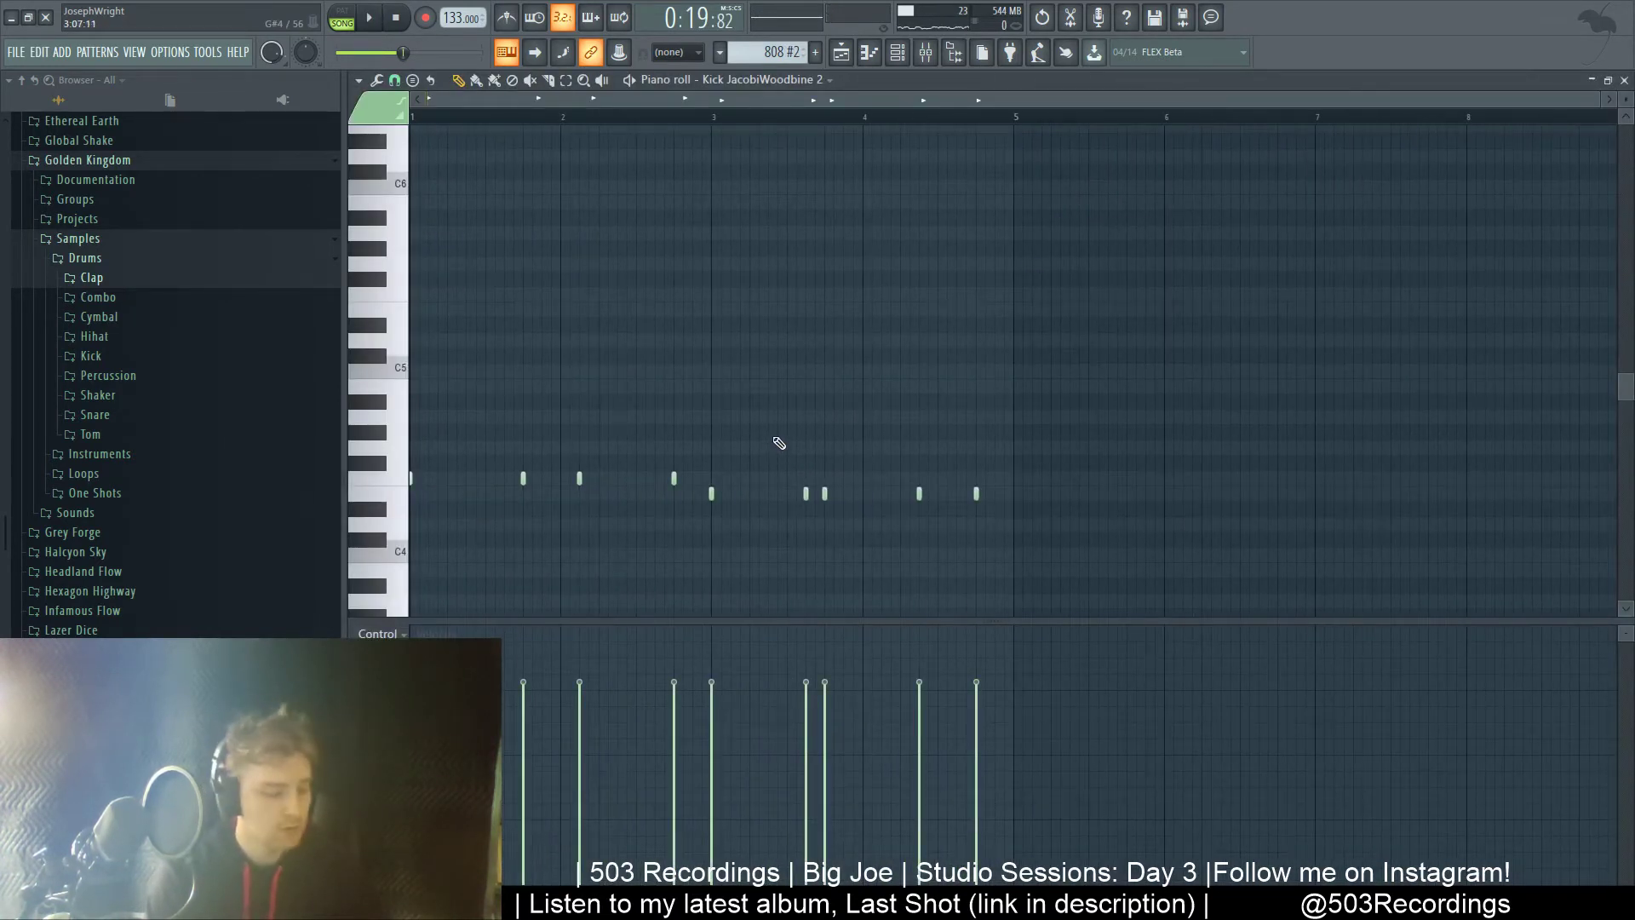
pyautogui.hotkey('ctrl', 'v')
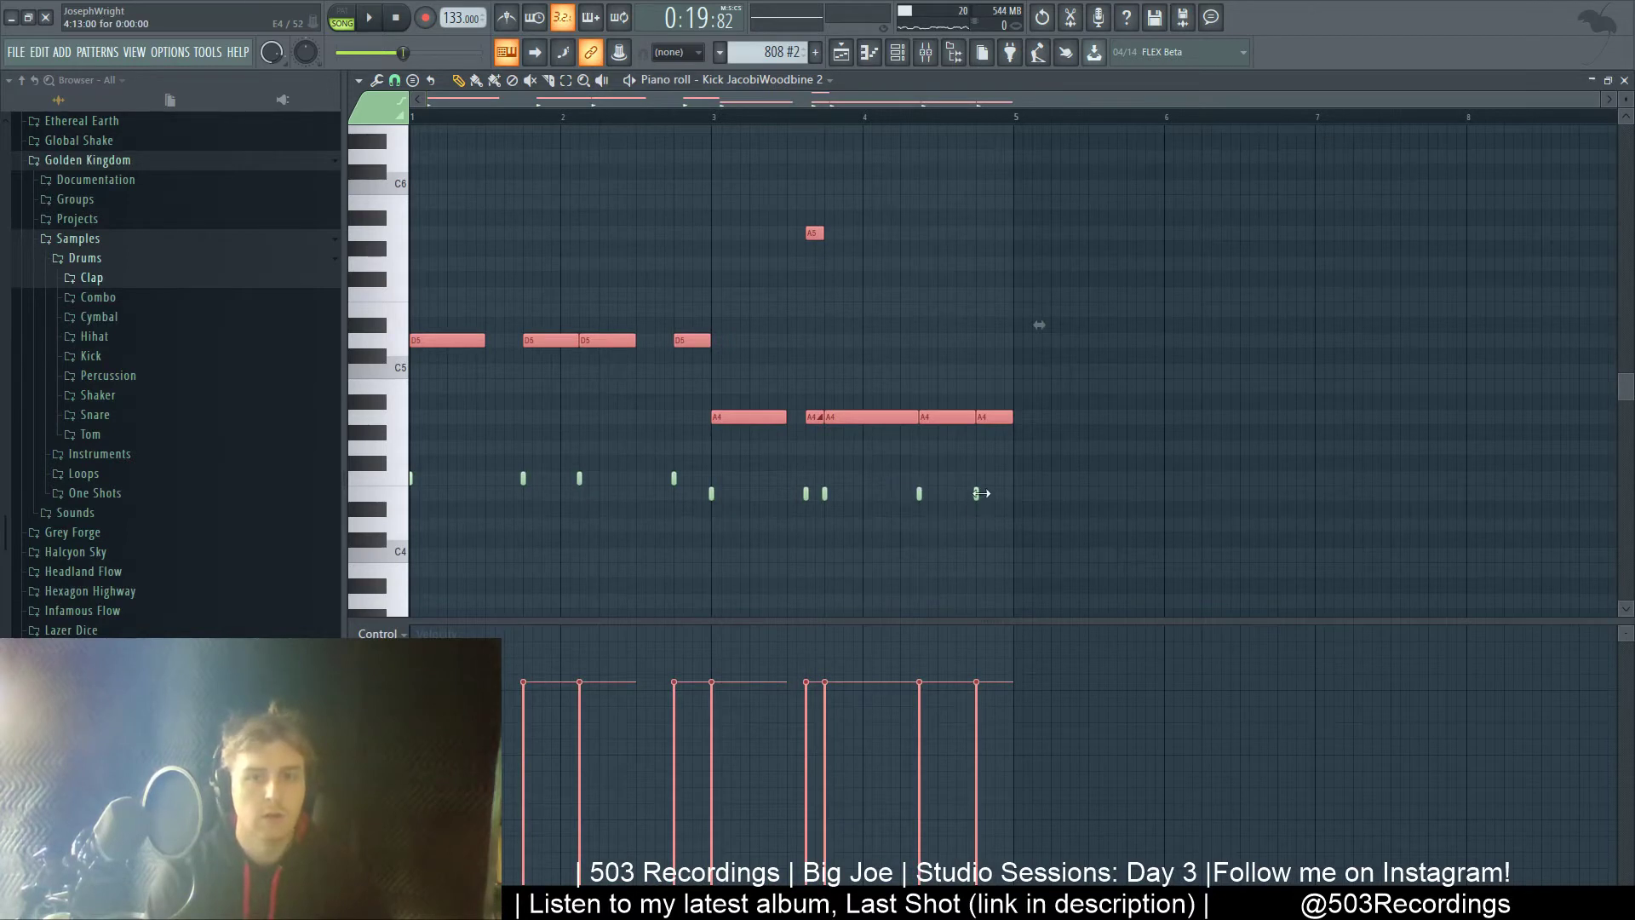
pyautogui.rightClick(979, 494)
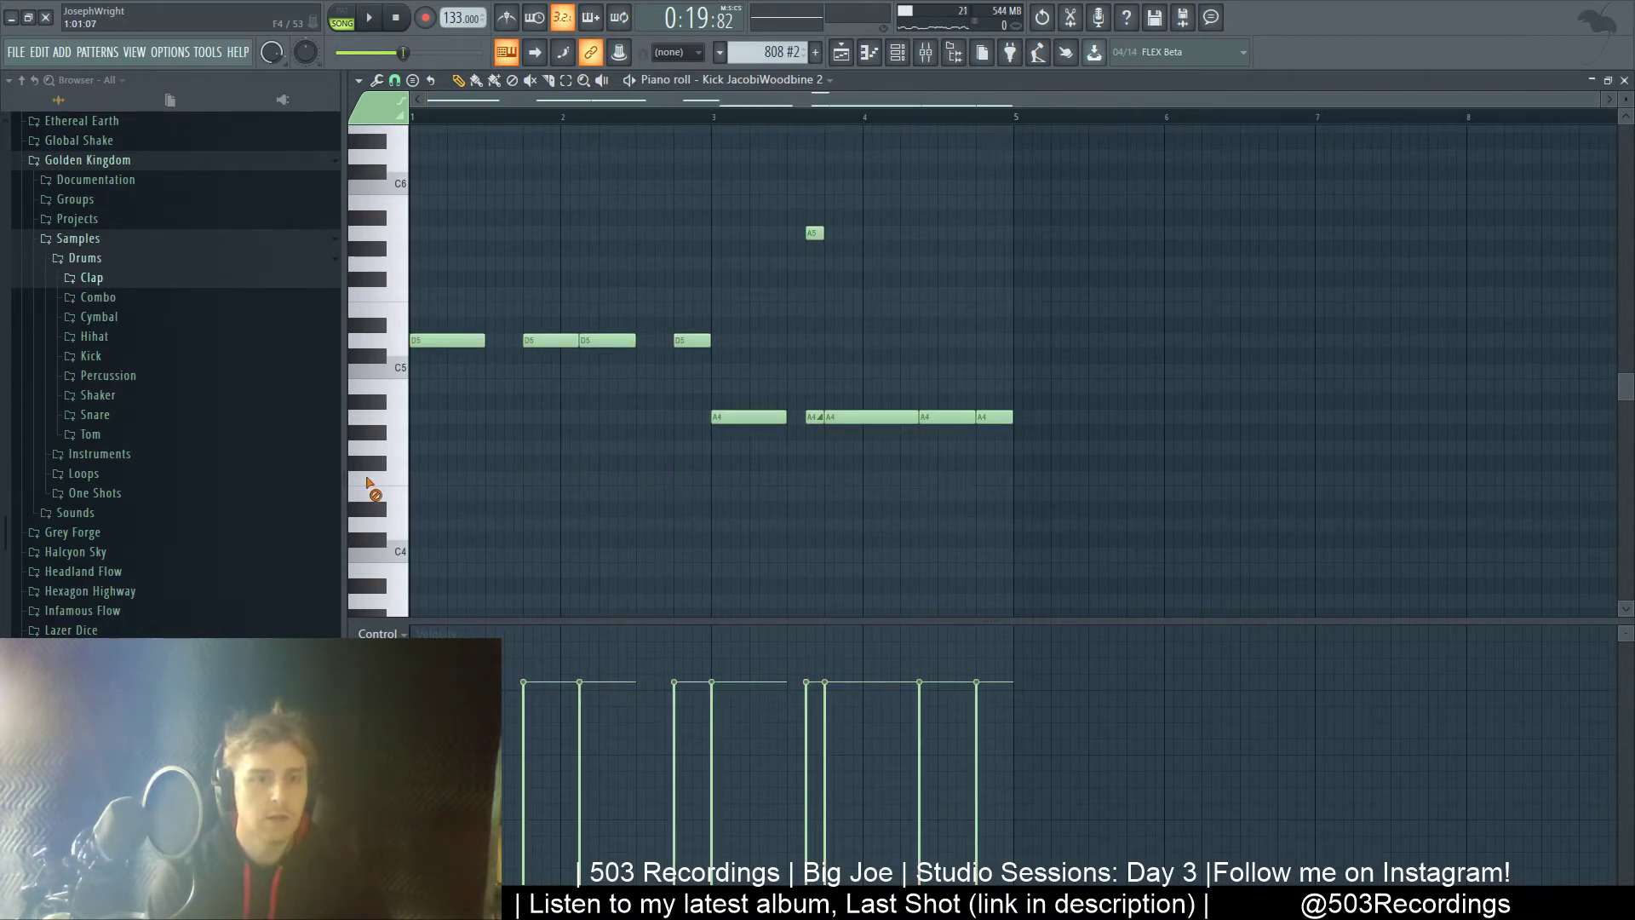
# - Transpose all notes in 808 #2 down nine semitones so the bar 1–2 notes sit on F4
pyautogui.hotkey('ctrl', 'a')
pyautogui.press('Down')
pyautogui.press('Down')
pyautogui.press('Down')
pyautogui.press('Down')
pyautogui.press('Down')
pyautogui.press('Down')
pyautogui.press('Down')
pyautogui.press('Down')
pyautogui.press('Down')
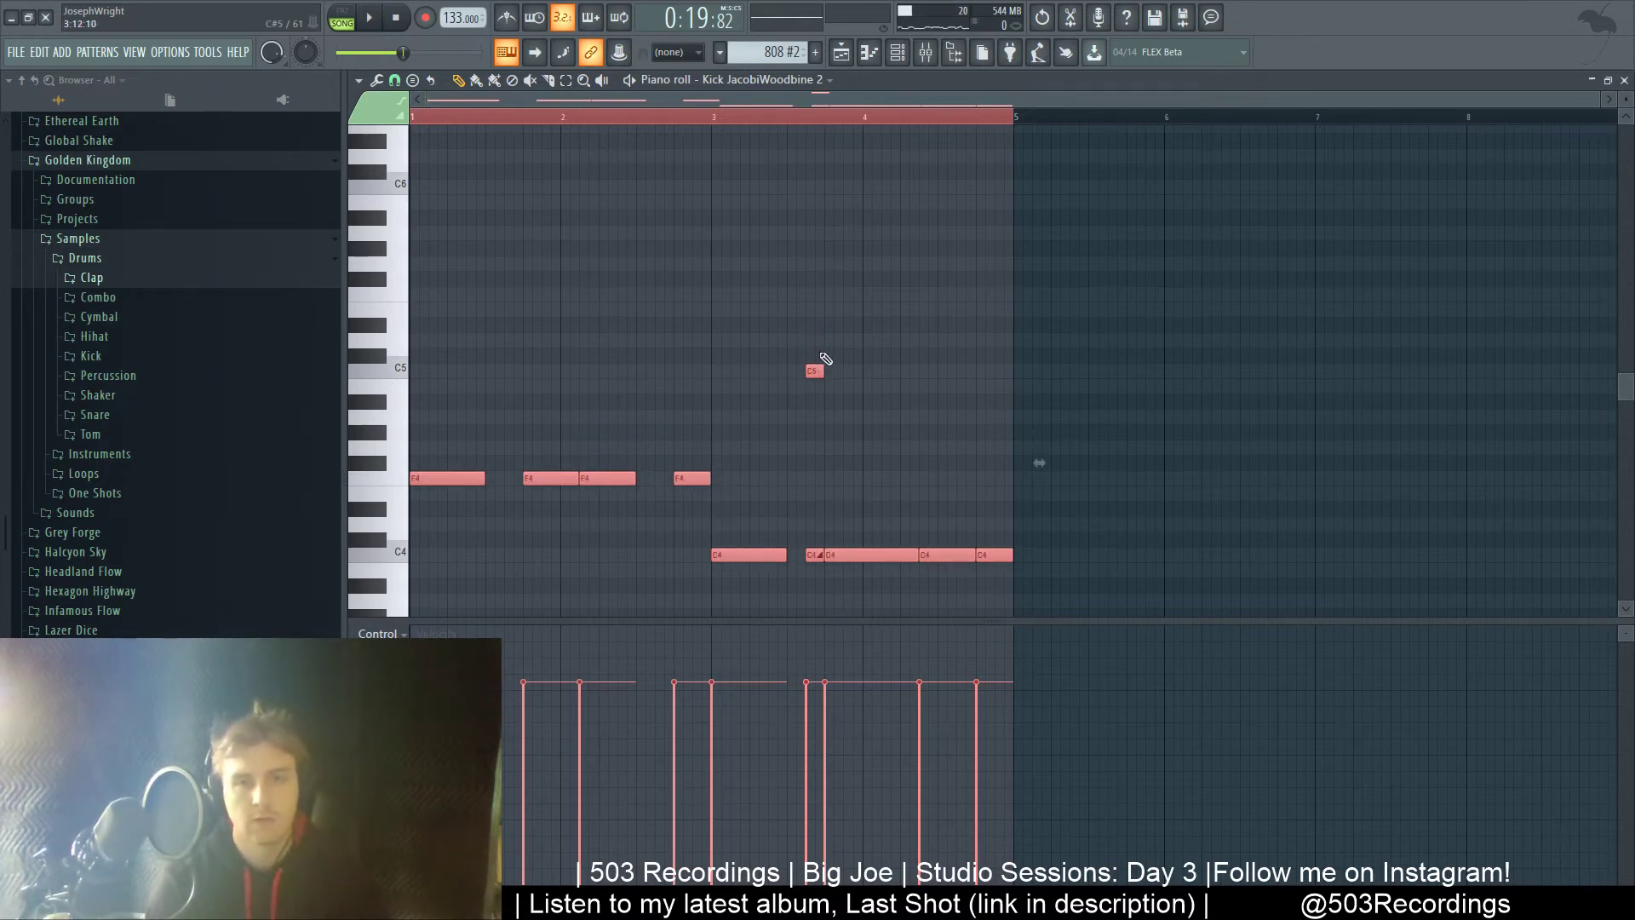
# - Raise only the bar 3–4 notes of 808 #2 by four semitones, to E4 and E5
pyautogui.moveTo(1083, 303); pyautogui.dragTo(750, 613)
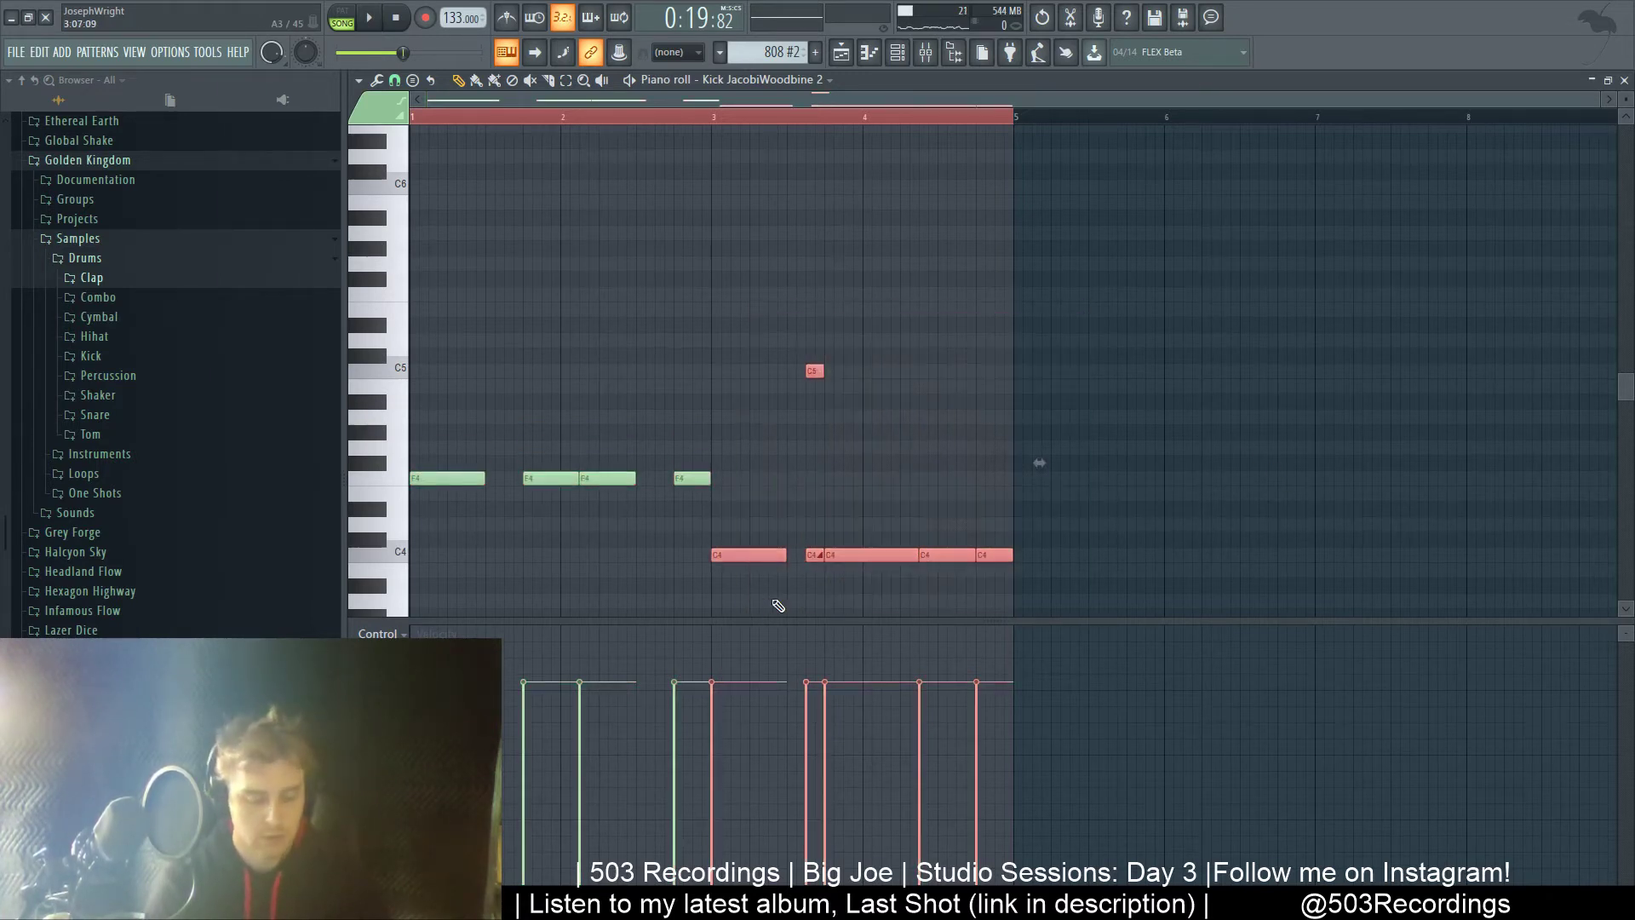
pyautogui.press('Up')
pyautogui.press('Up')
pyautogui.press('Up')
pyautogui.press('Up')
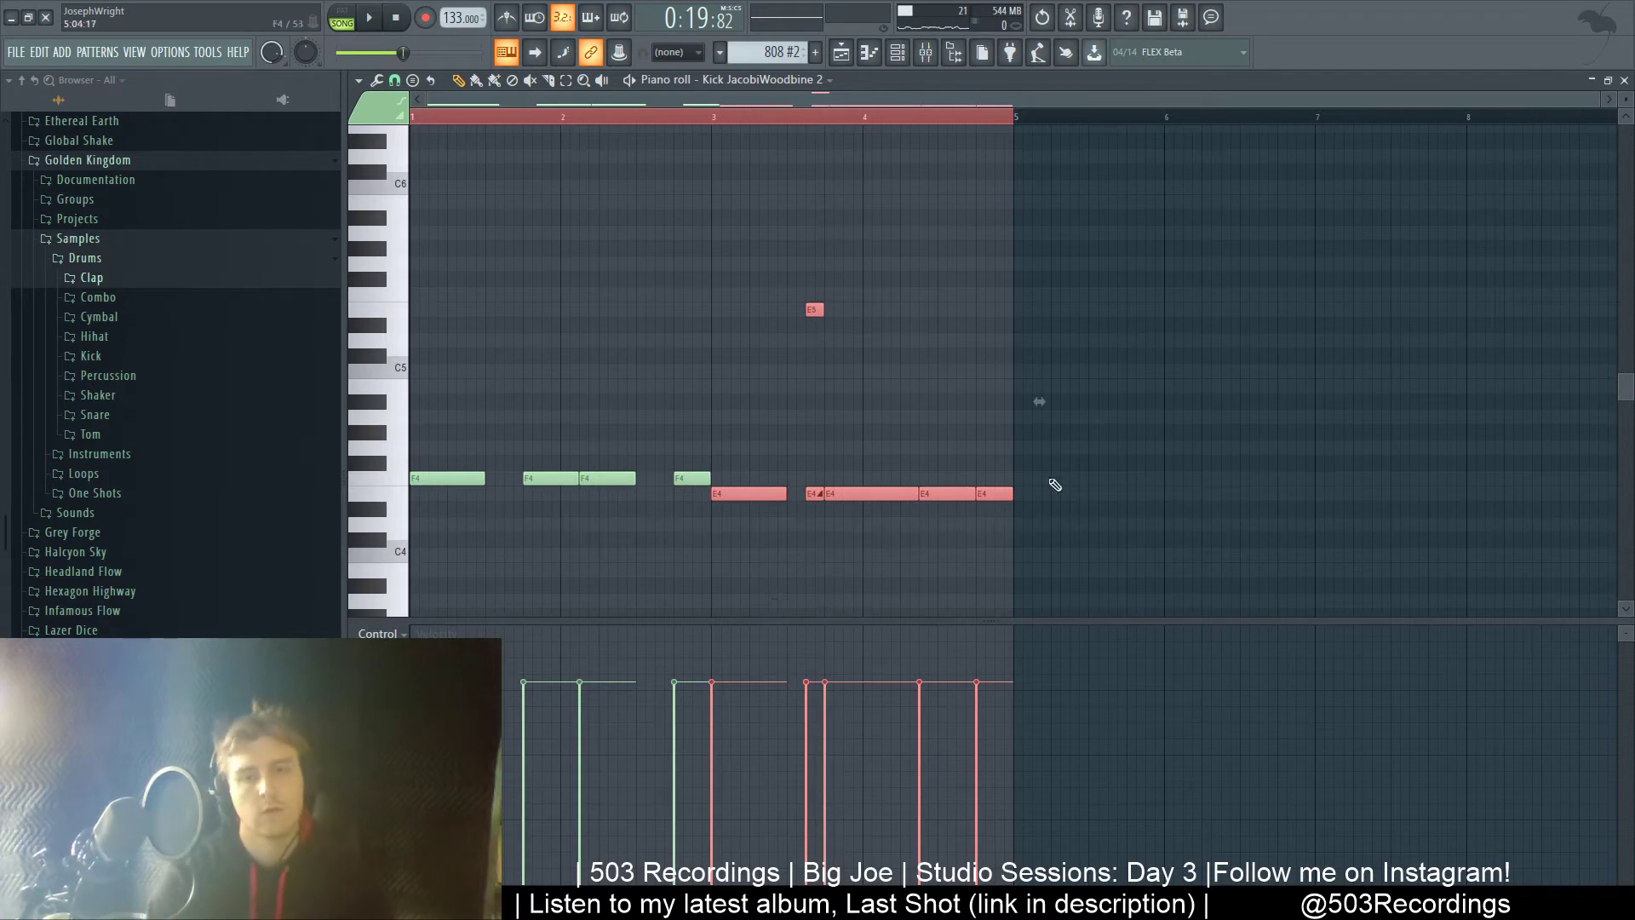
# - Add an E5 octave note directly above the last E4 note in bar 4, and audition 808 #2 in the song
pyautogui.moveTo(1011, 458); pyautogui.dragTo(1001, 509)
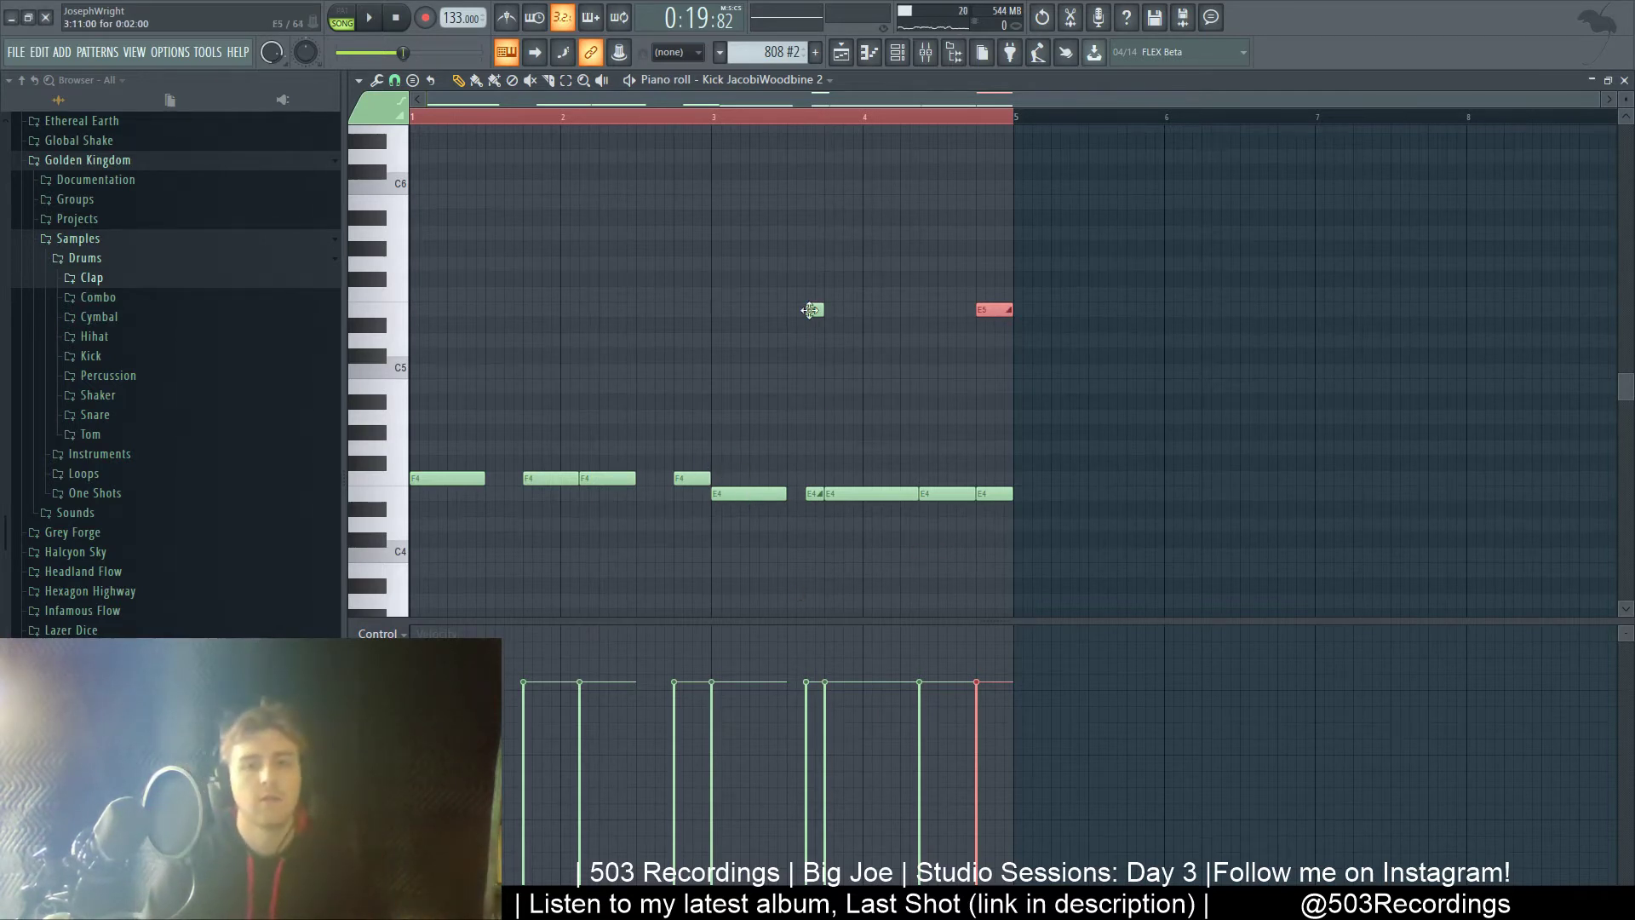
pyautogui.press('space')
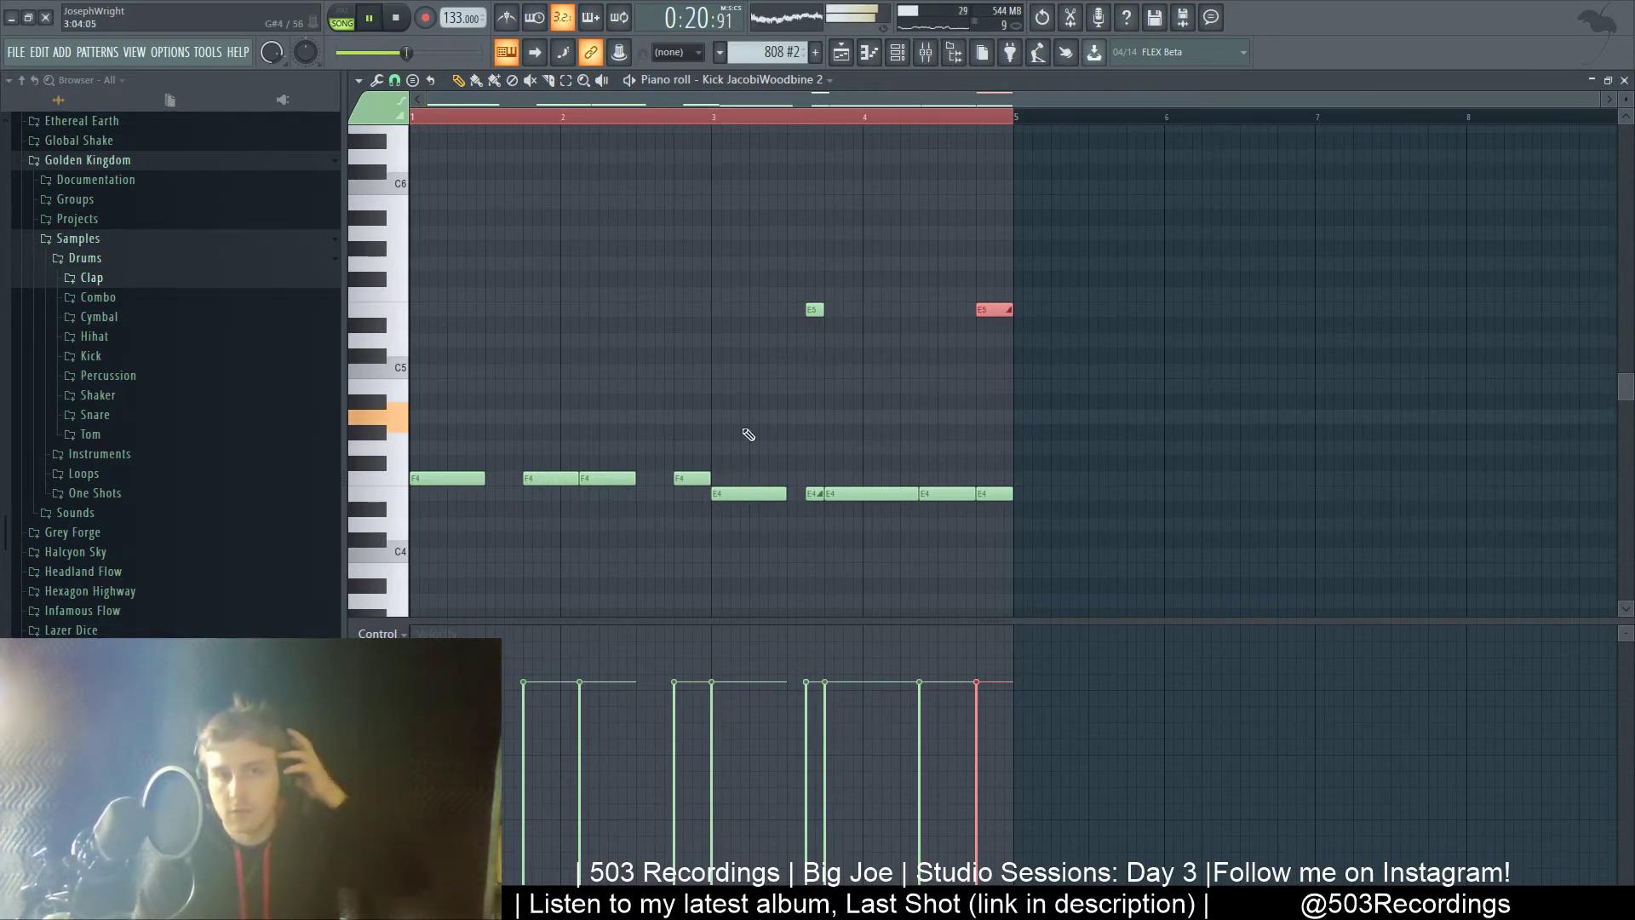
pyautogui.click(691, 121)
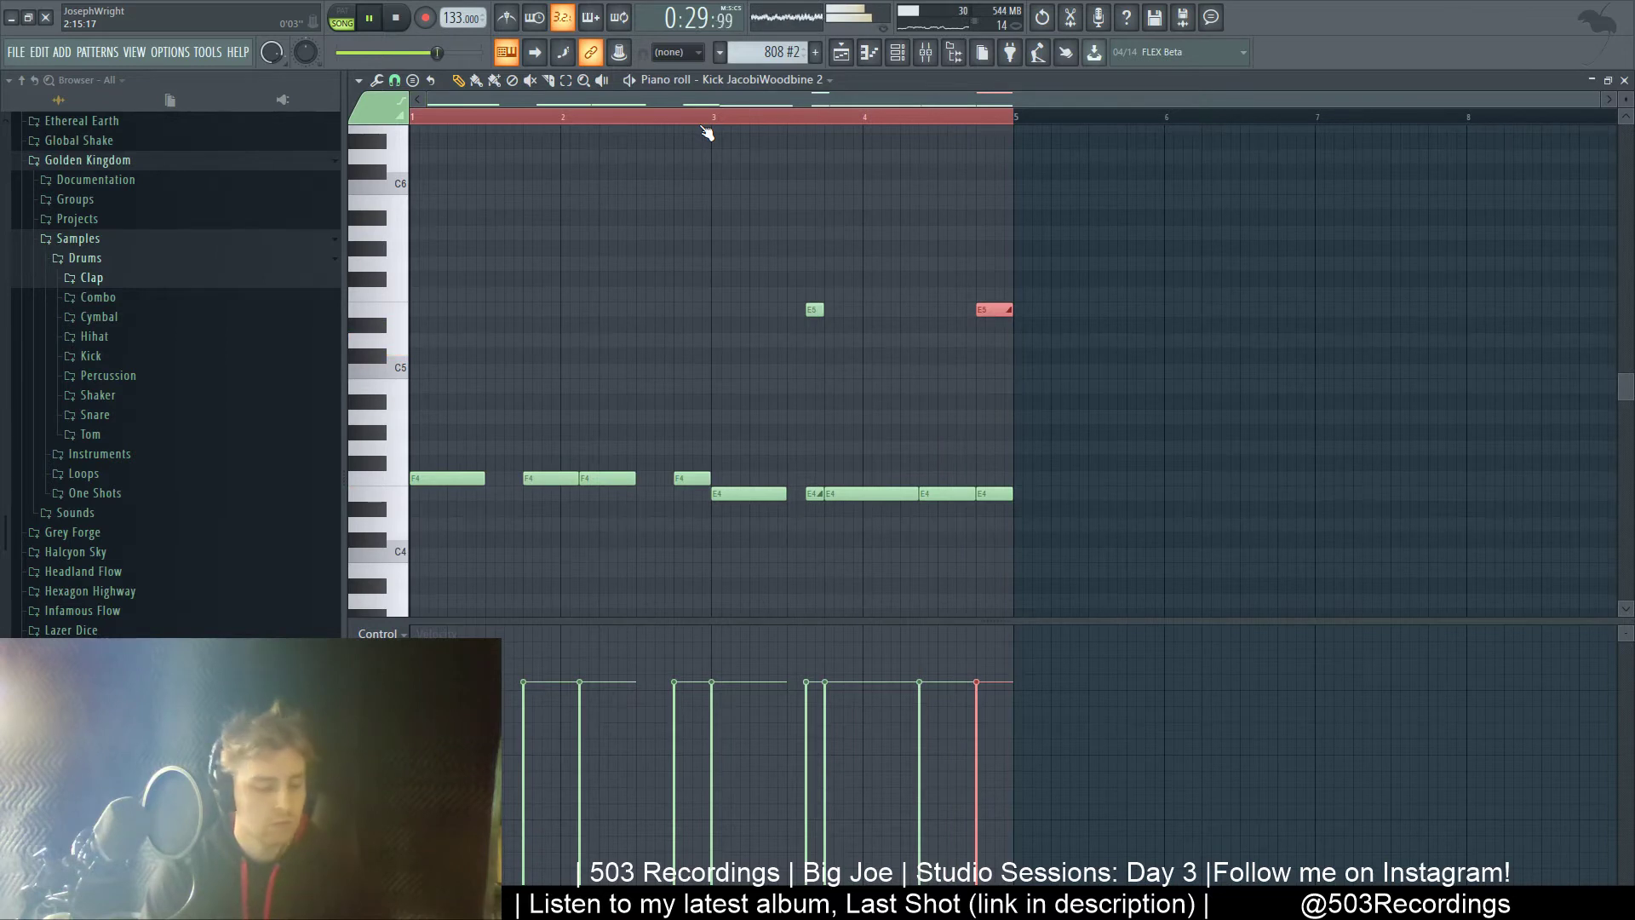
# - Stop playback, review the notes of the 808 clip at bar 17, and audition the arrangement from the playlist
pyautogui.press('F5')
pyautogui.press('space')
pyautogui.doubleClick(1107, 202)
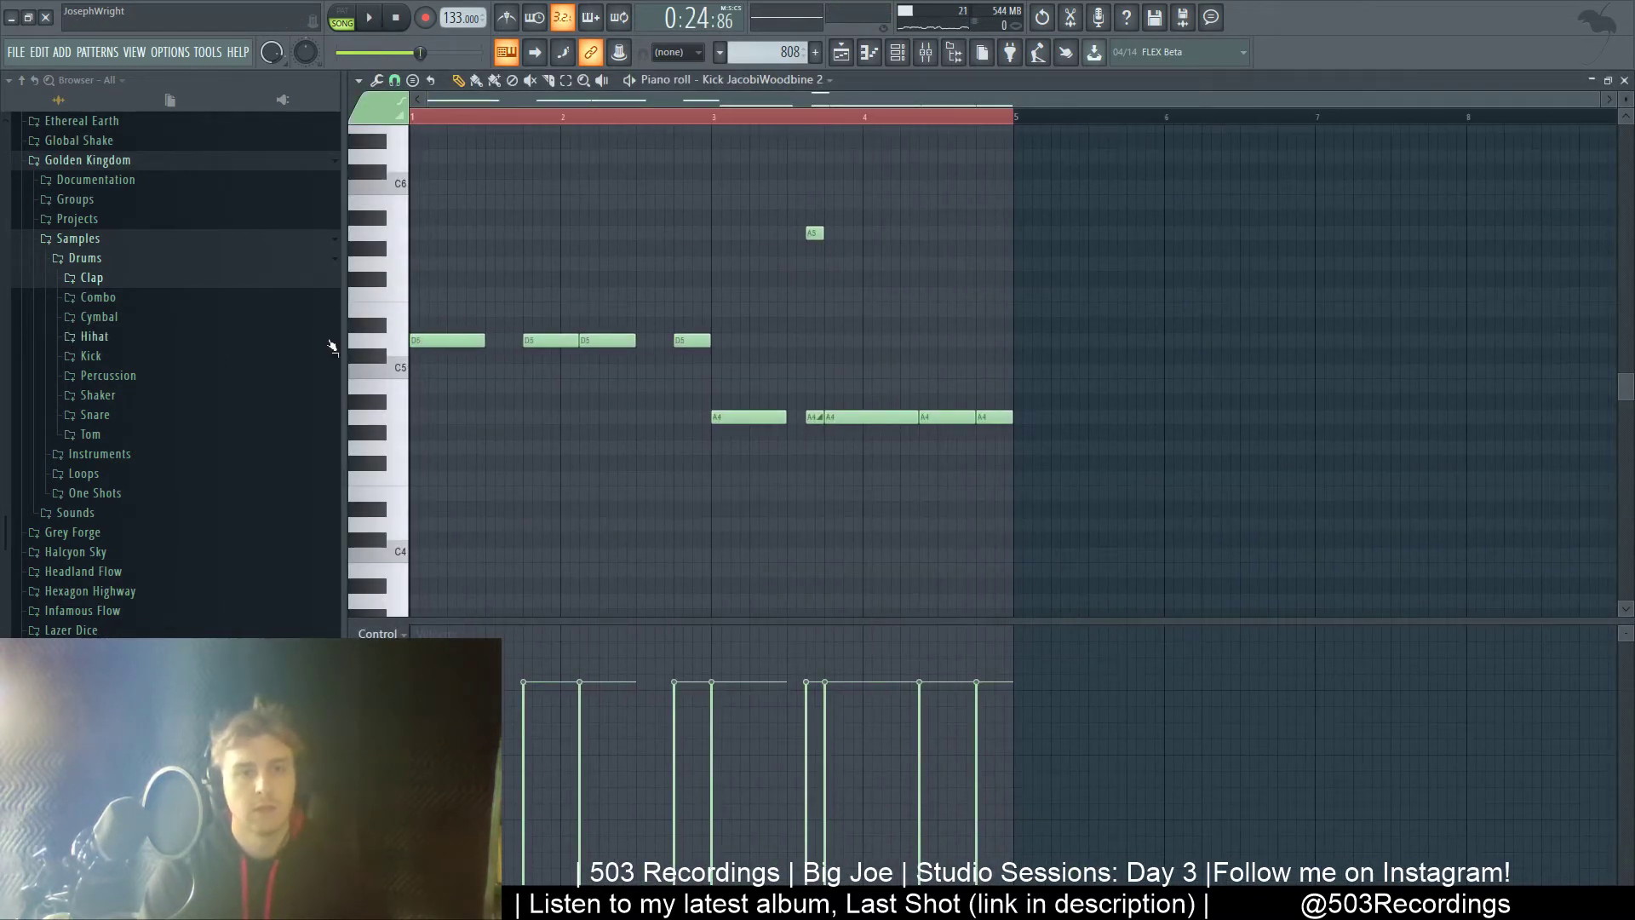
pyautogui.click(408, 338)
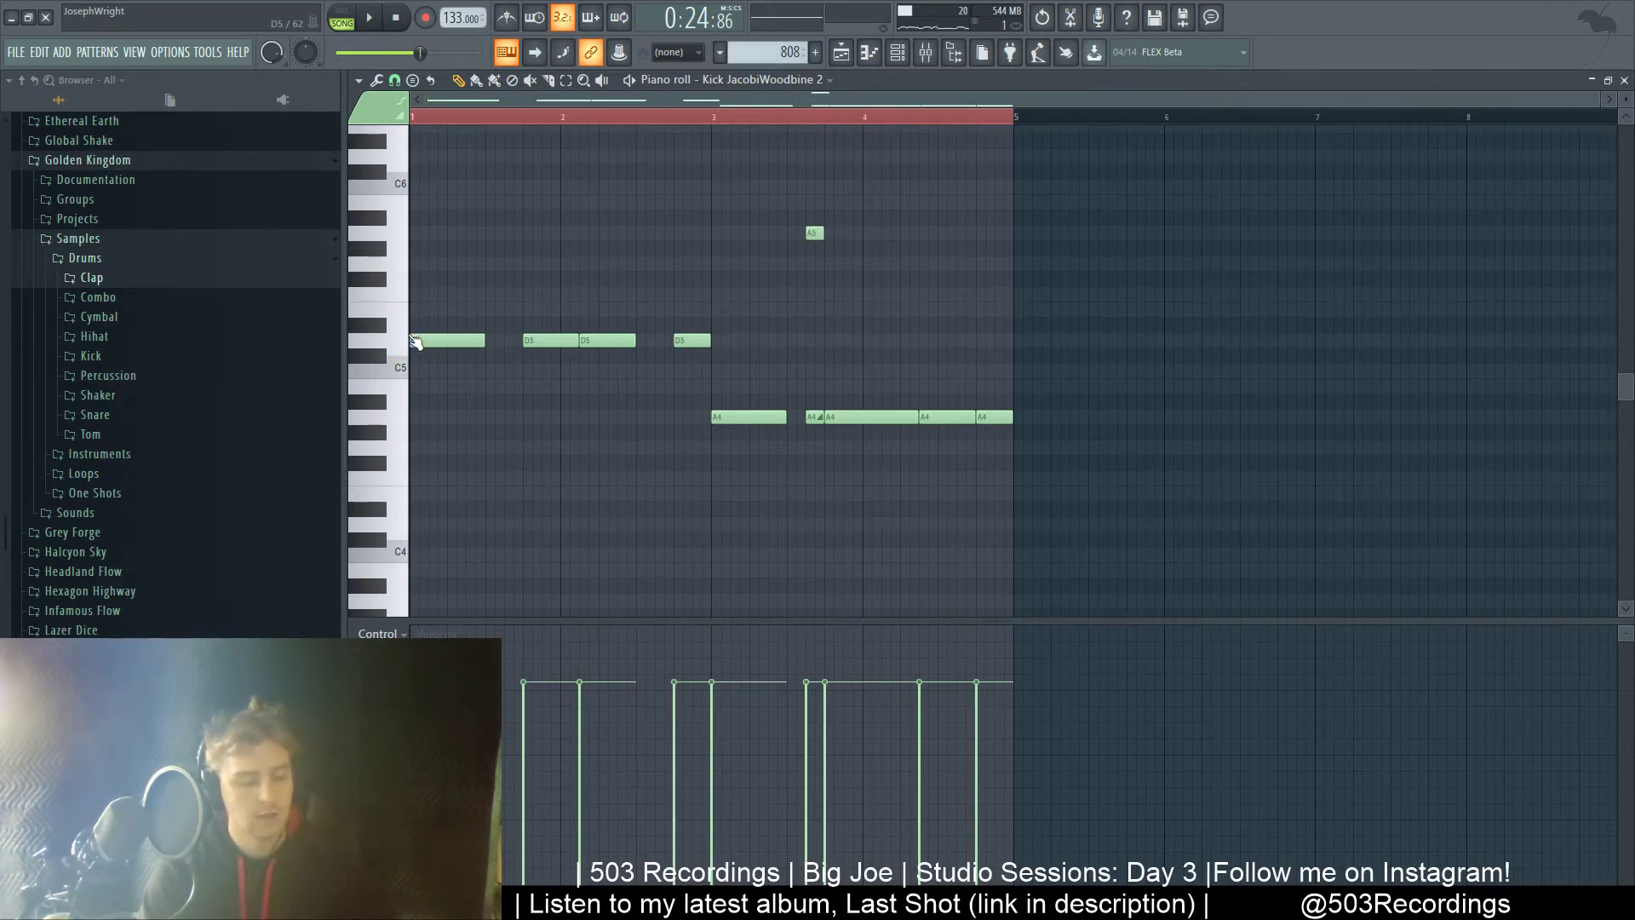
pyautogui.press('F5')
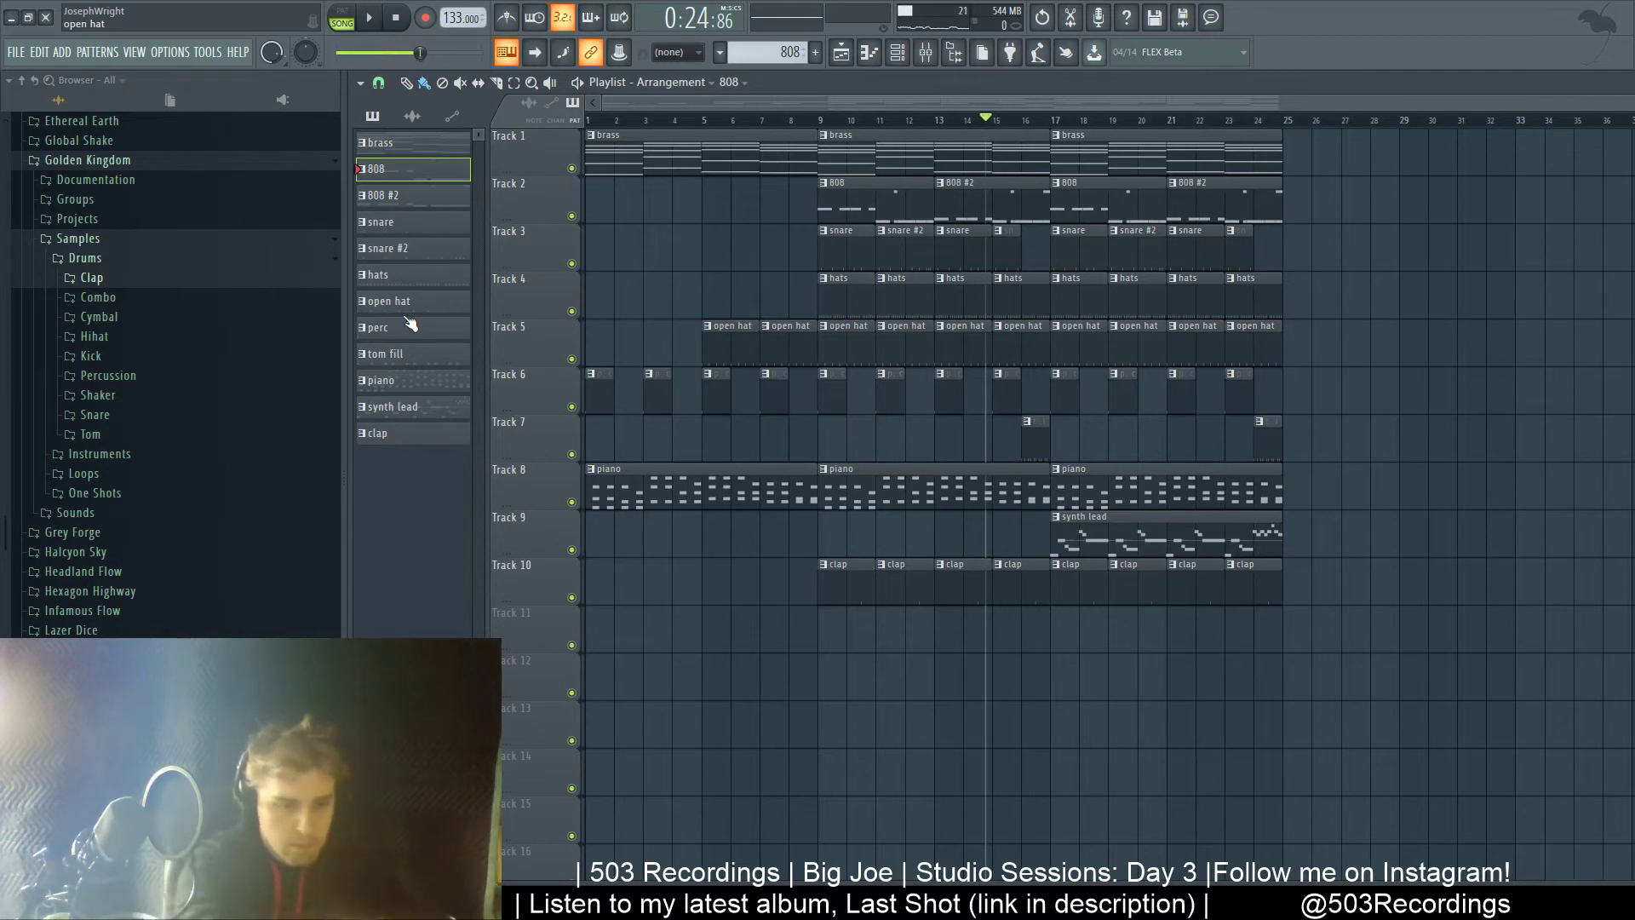
pyautogui.press('space')
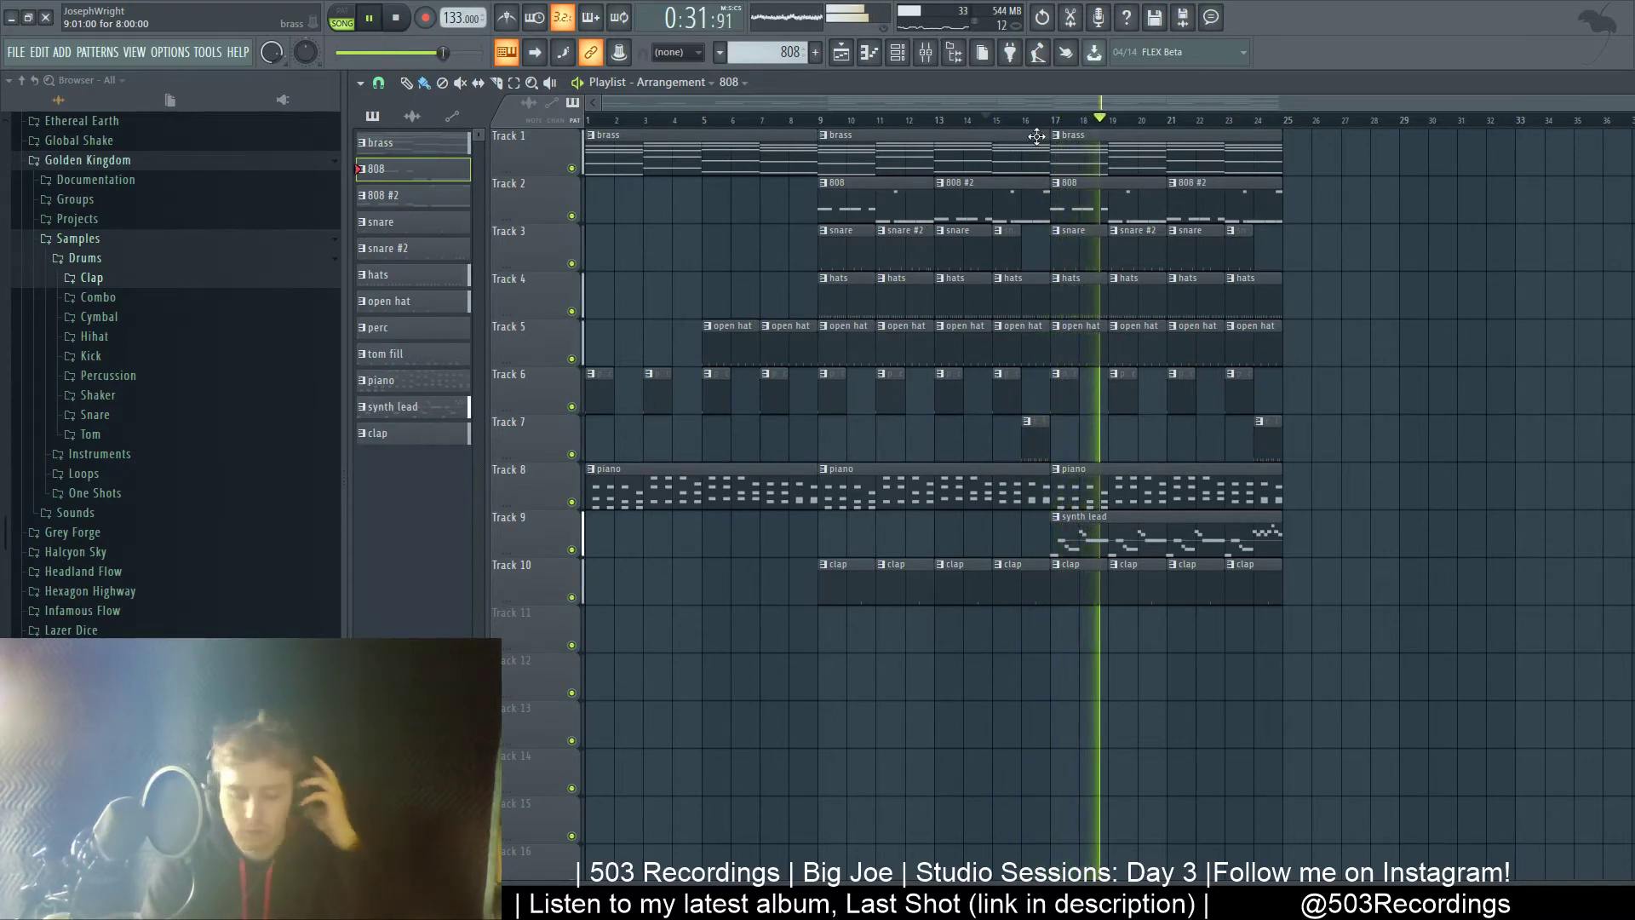
# - Set bars 9 to 16 as the playback loop and play it with the mixer and channel rack open
pyautogui.press('F9')
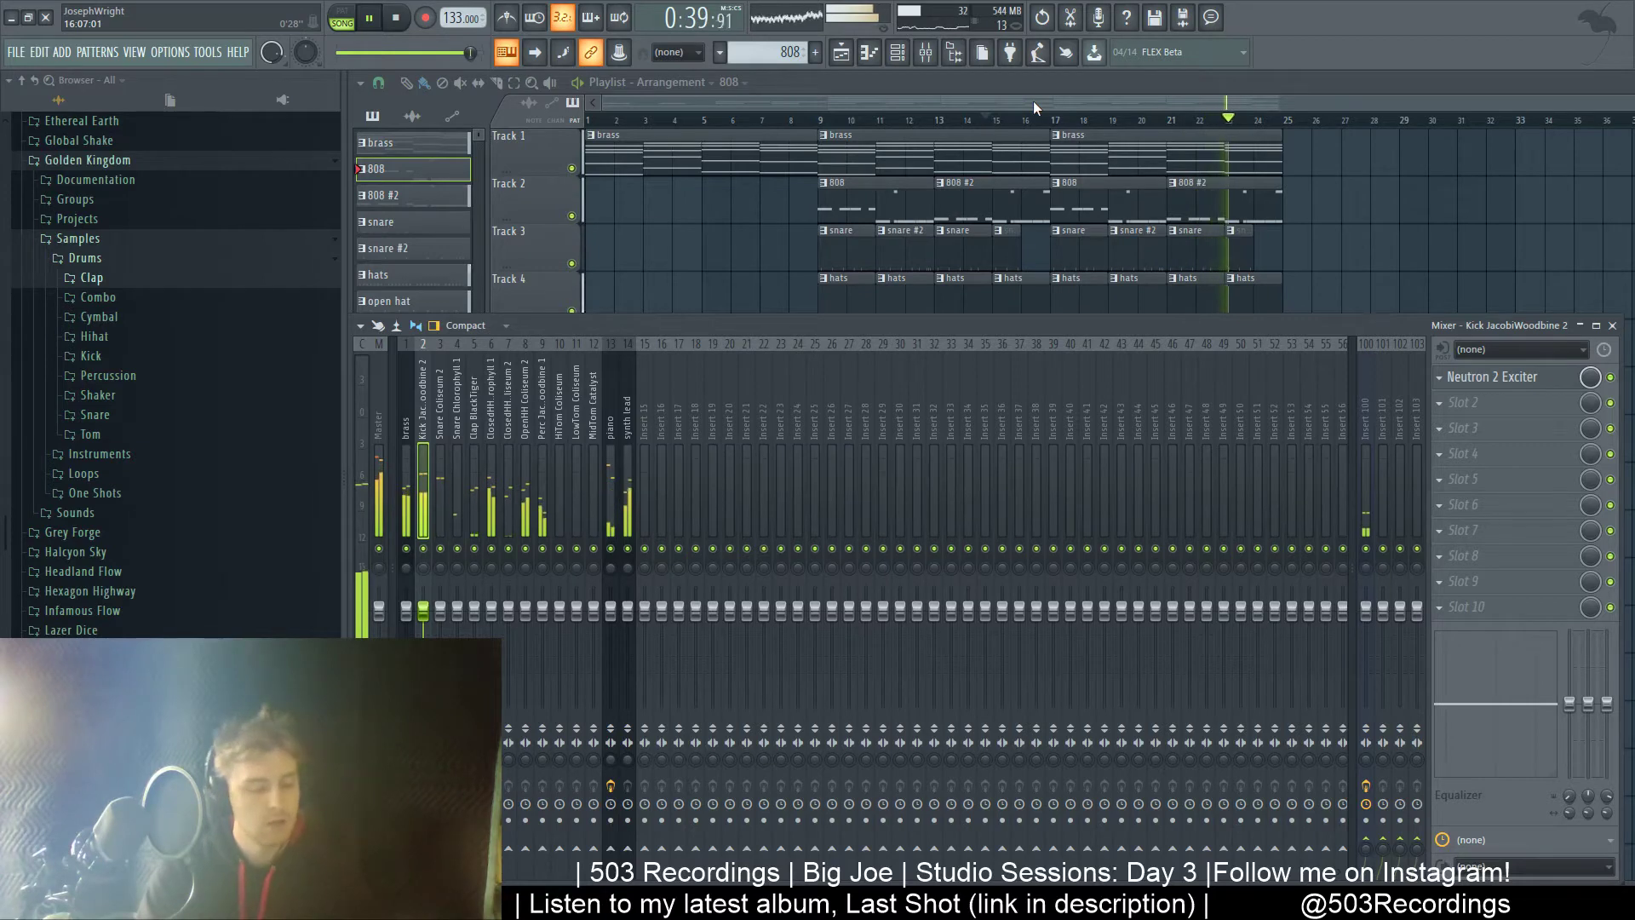
pyautogui.press('F6')
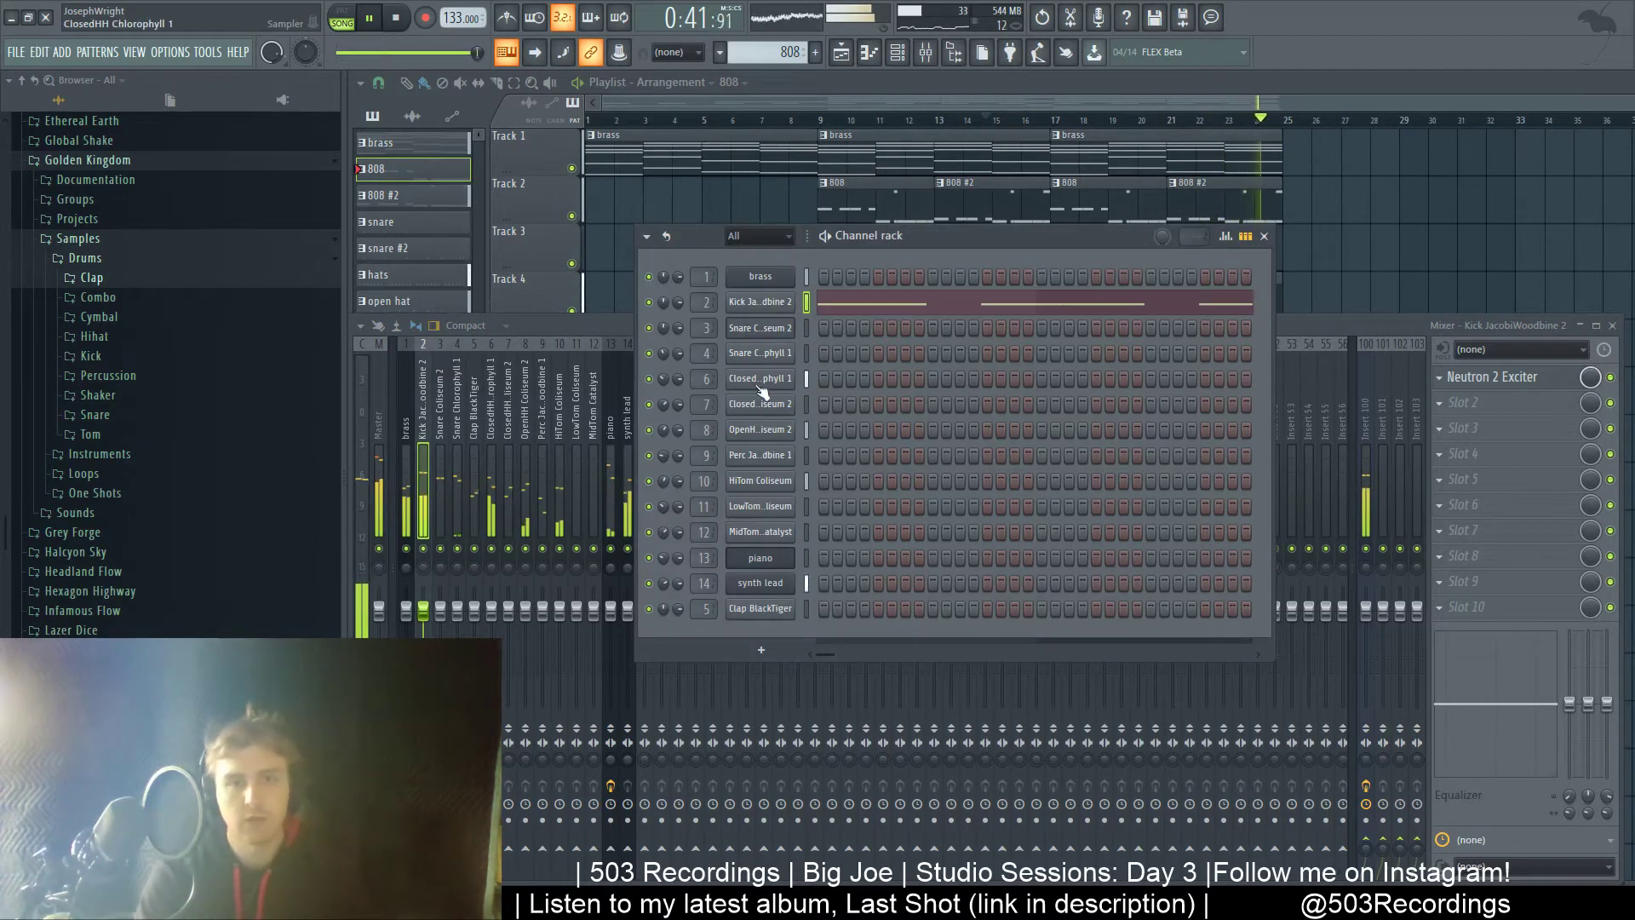
pyautogui.press('space')
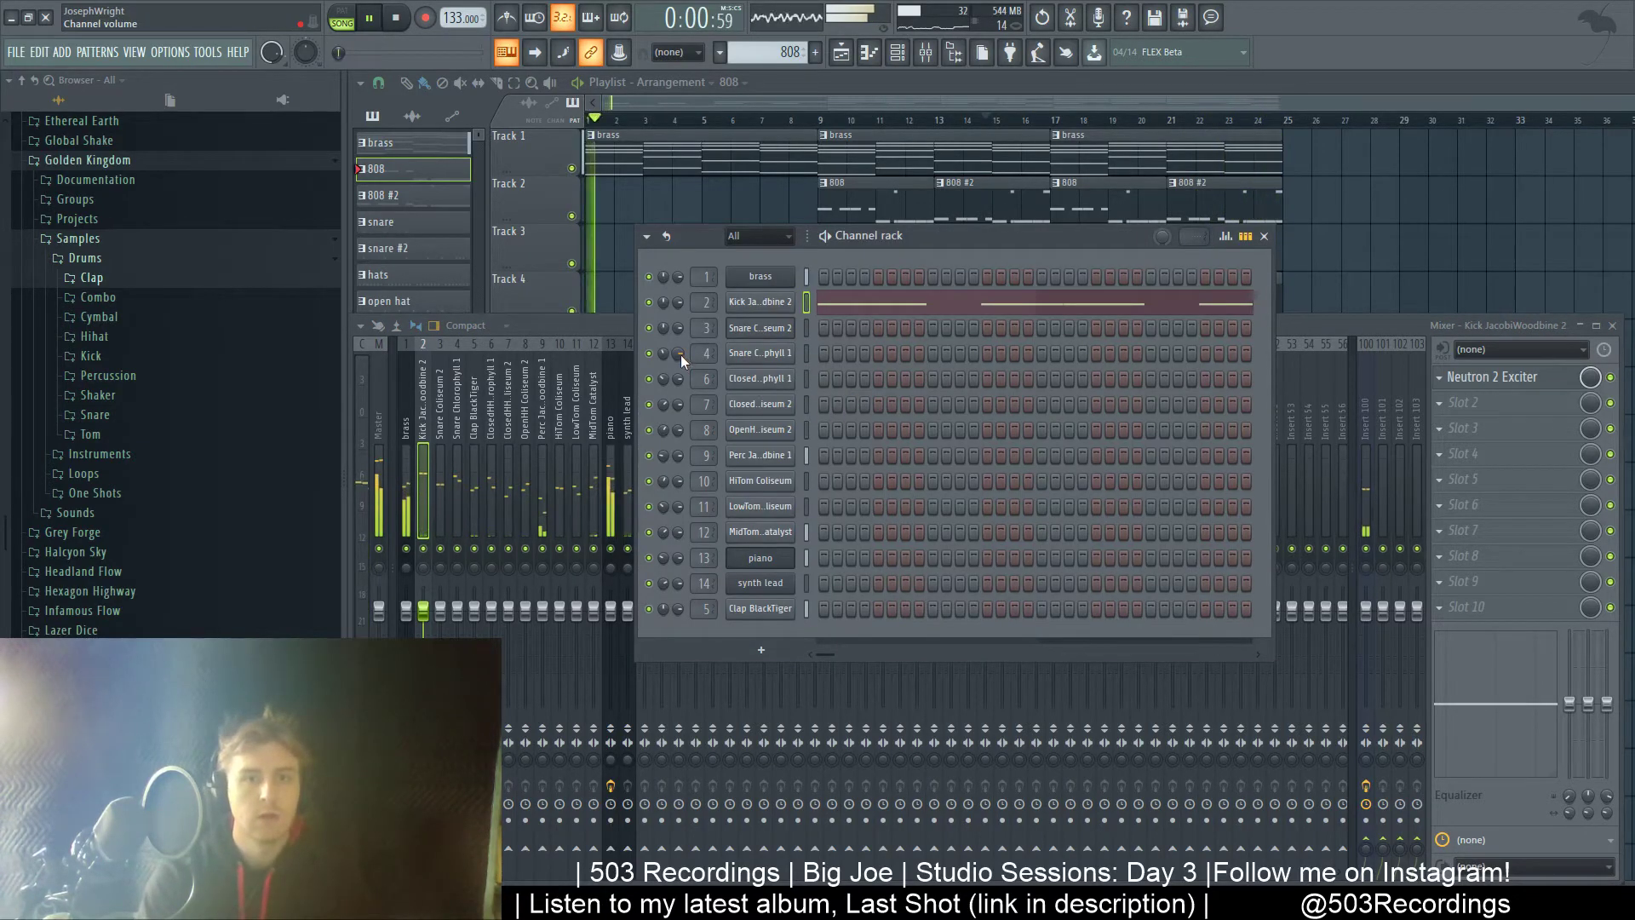
pyautogui.moveTo(822, 122); pyautogui.dragTo(1054, 148)
pyautogui.press('space')
pyautogui.press('F9')
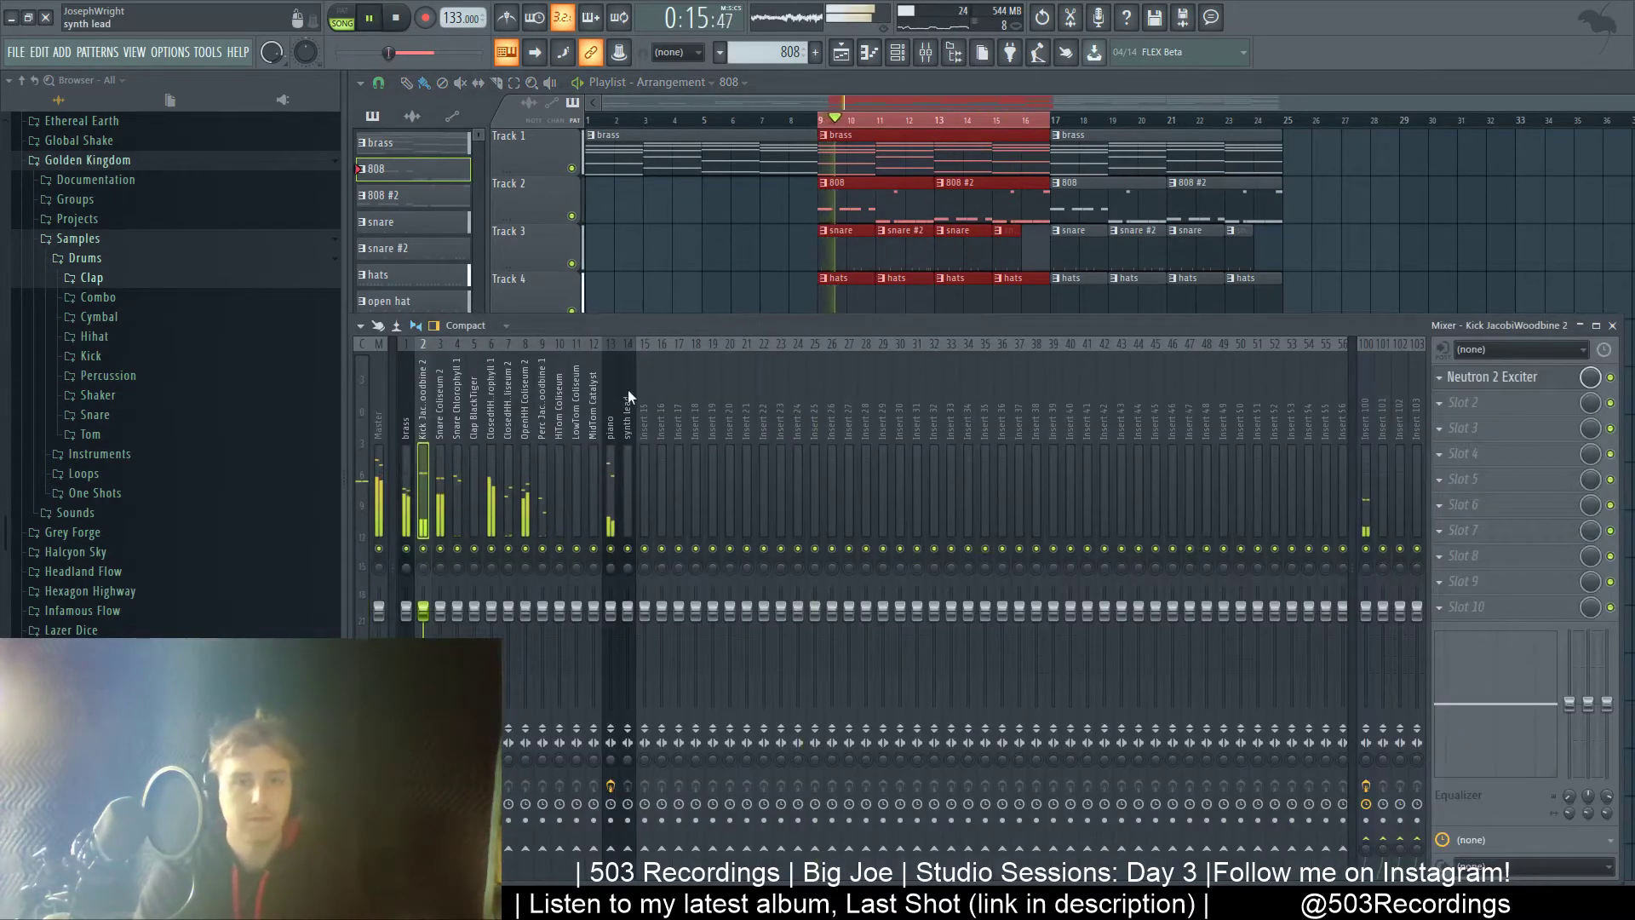
pyautogui.press('F6')
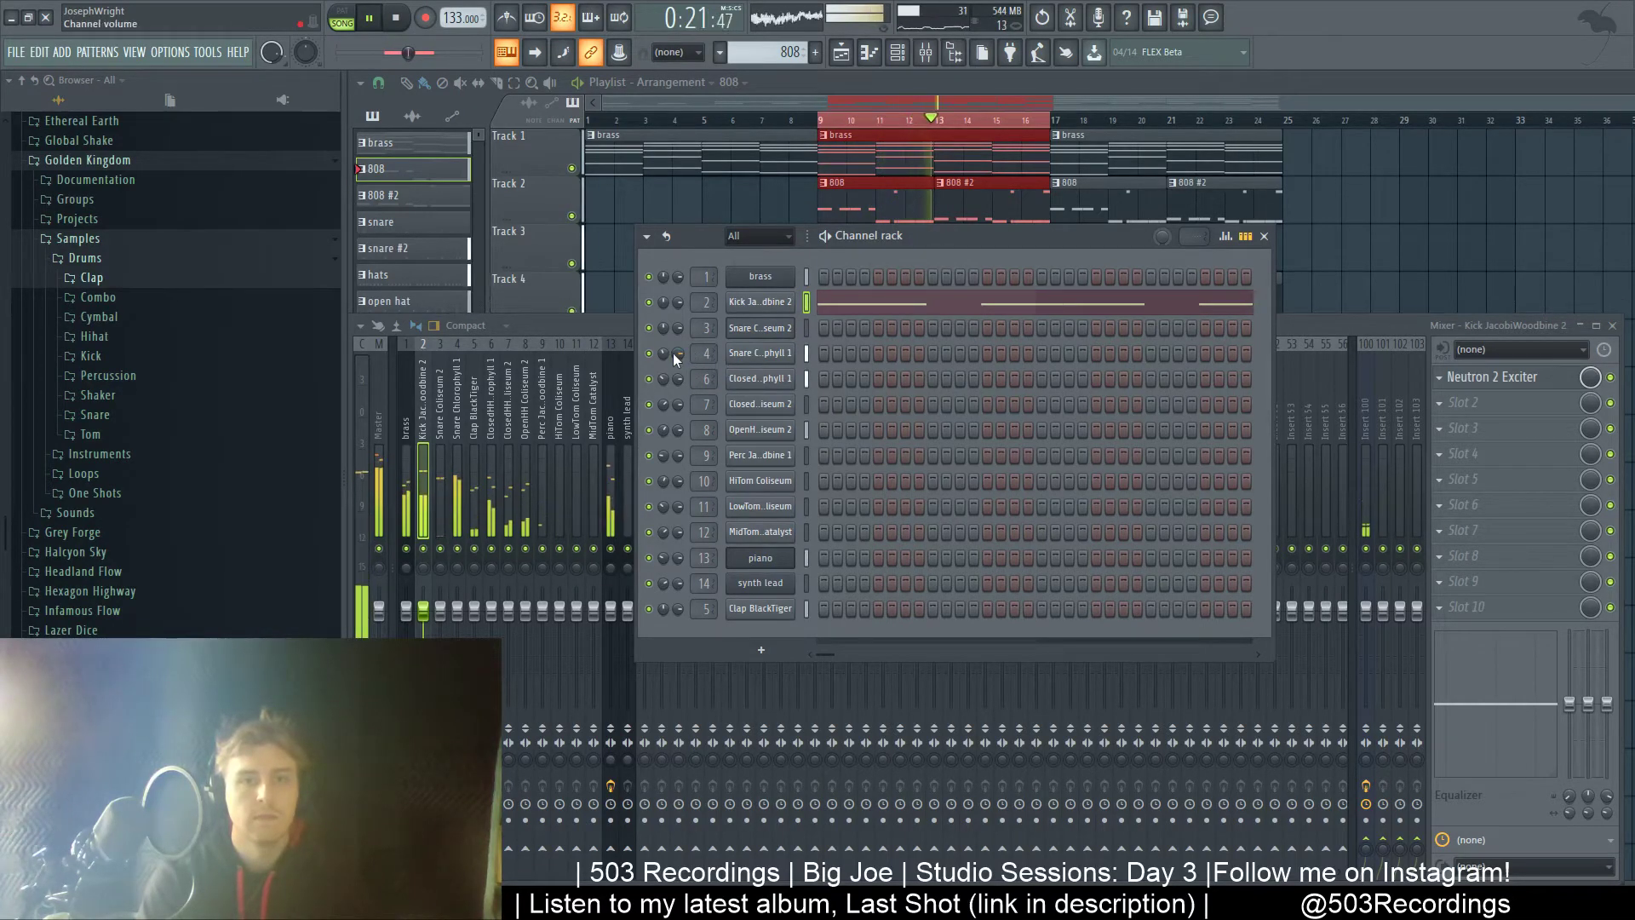
# - Adjust the channel volumes of the Chlorophyll snare, both closed hats and the perc, muting the open hat temporarily while balancing the second closed hat
pyautogui.moveTo(678, 352); pyautogui.dragTo(677, 366)
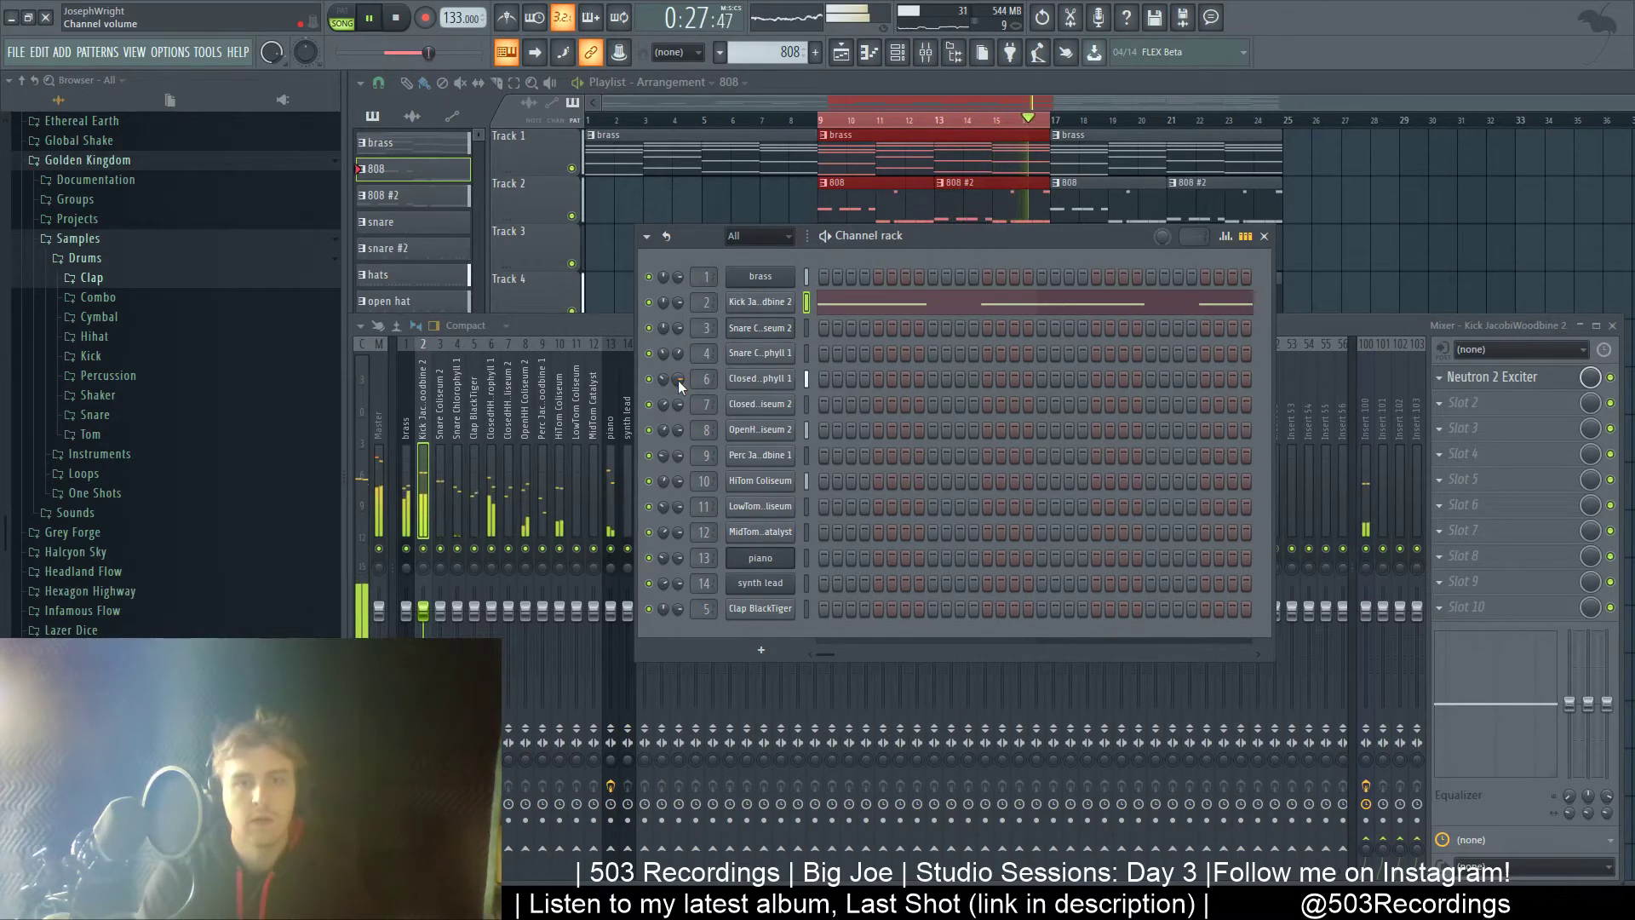
pyautogui.moveTo(680, 377); pyautogui.dragTo(679, 435)
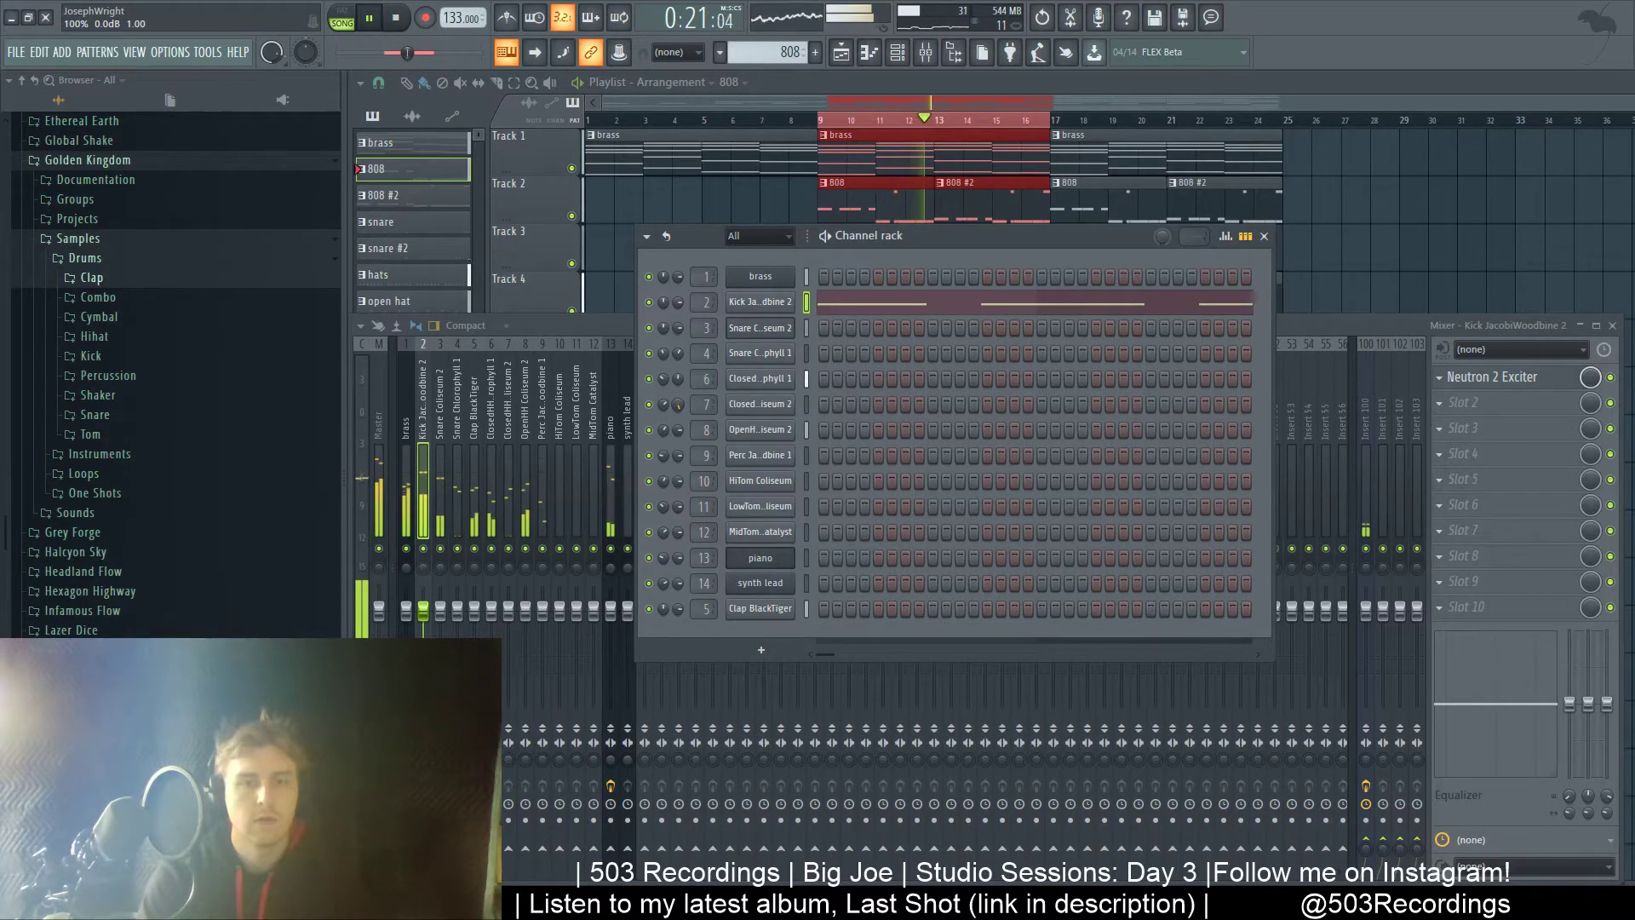
pyautogui.click(650, 432)
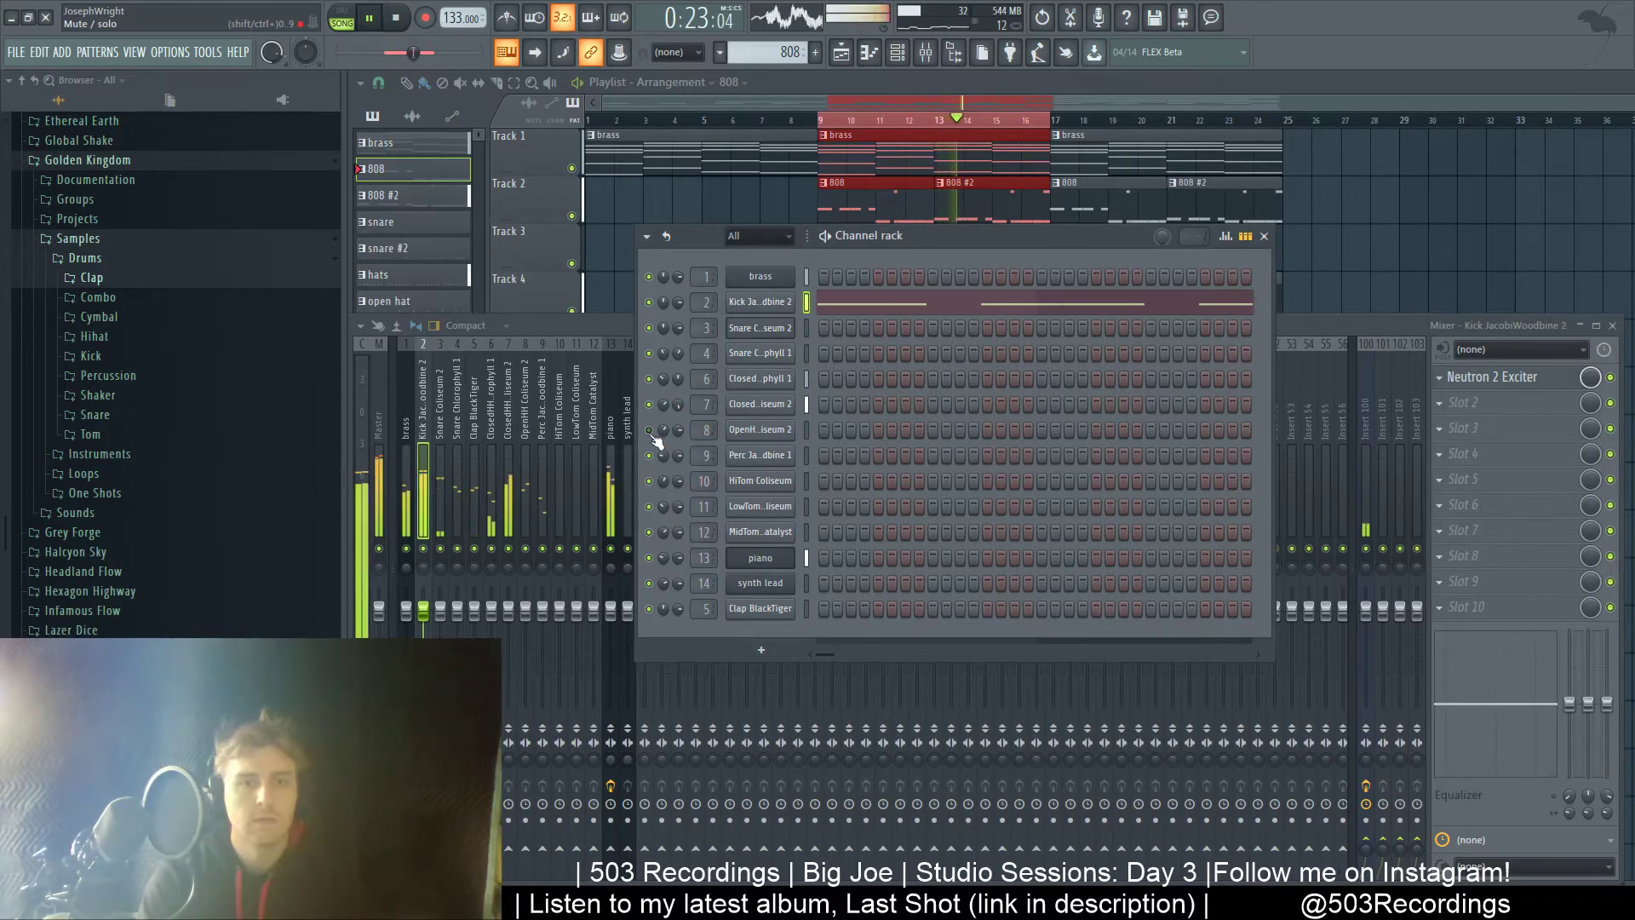
pyautogui.moveTo(678, 404); pyautogui.dragTo(678, 454)
pyautogui.click(650, 431)
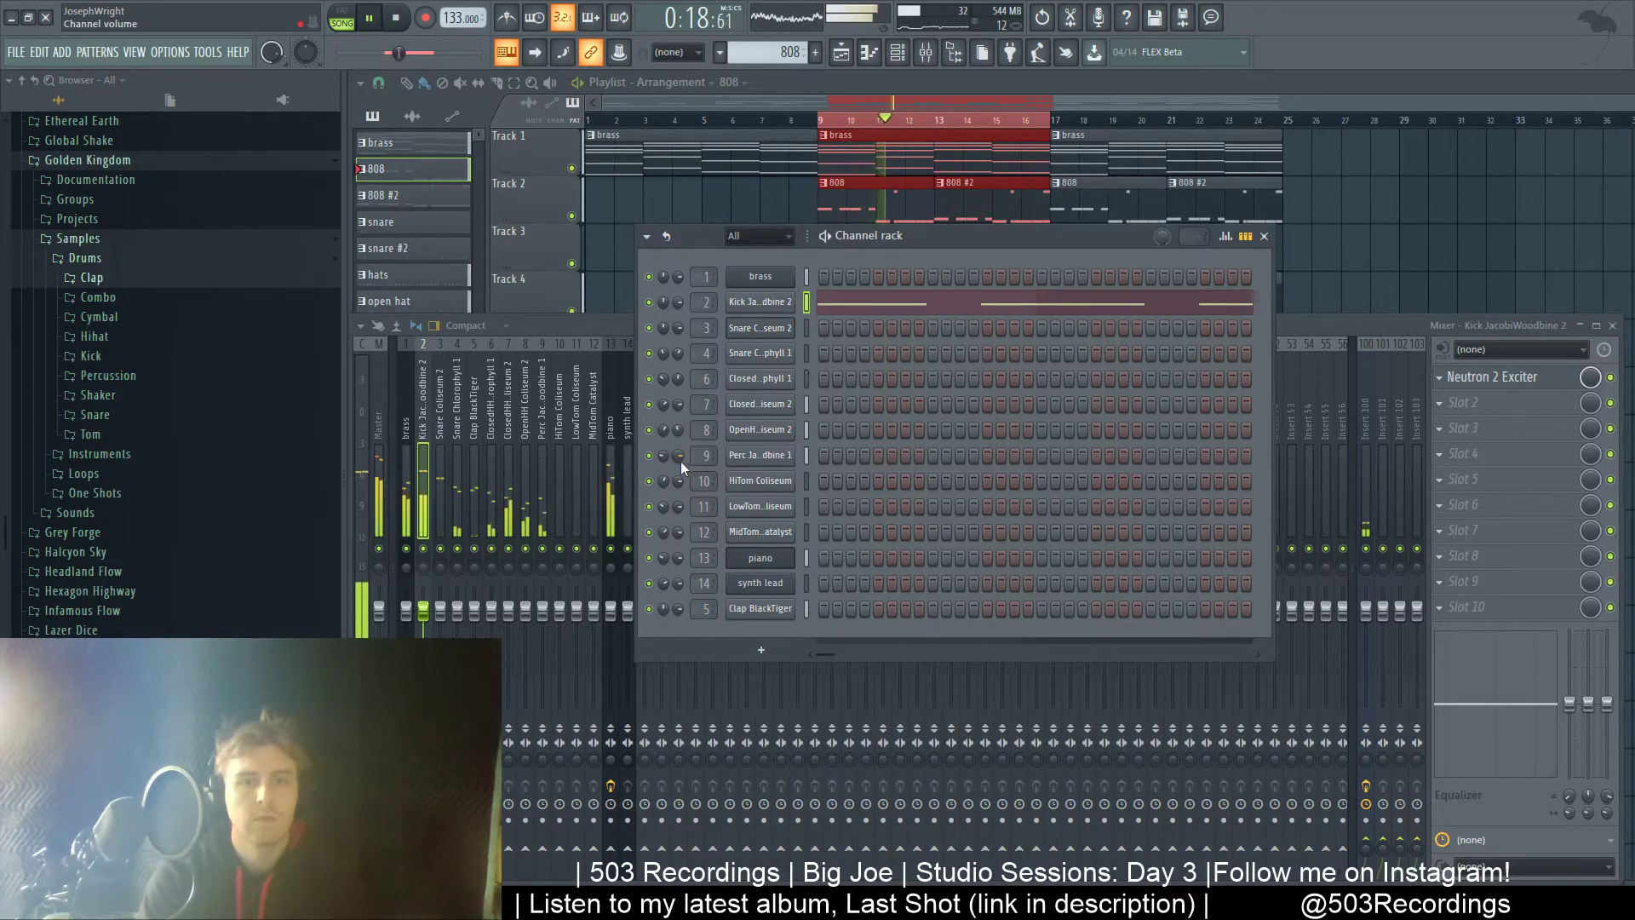
pyautogui.moveTo(682, 461); pyautogui.dragTo(678, 469)
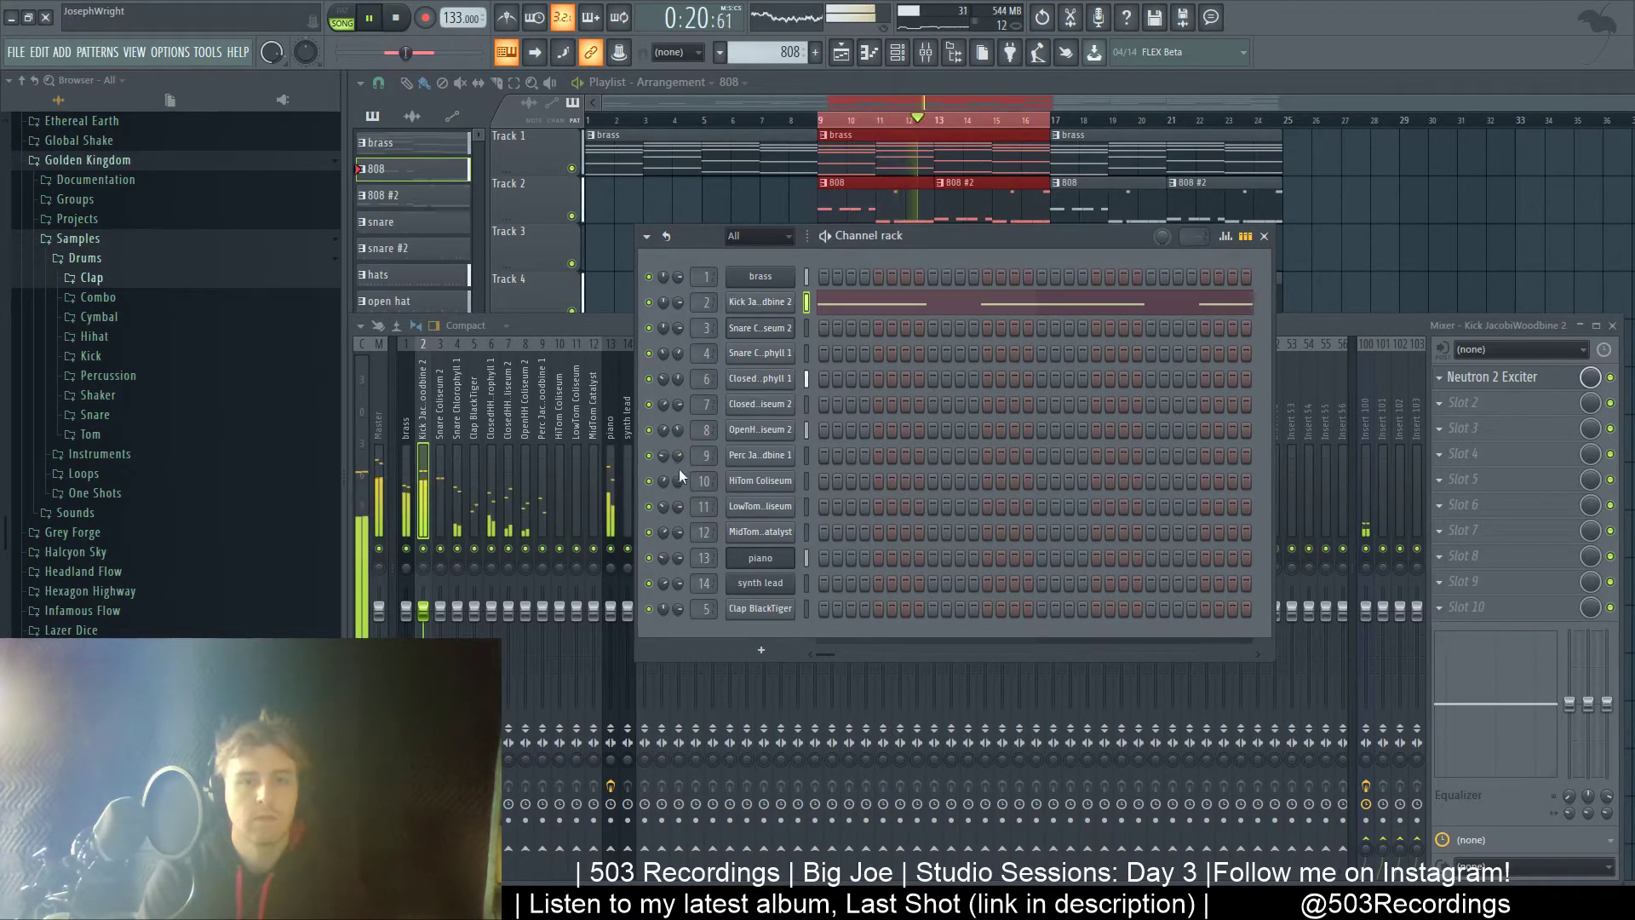
# - Narrow the playback loop to bar 16 with the tom fill, and play it with the mixer and channel rack open
pyautogui.click(1025, 117)
pyautogui.moveTo(1029, 119); pyautogui.dragTo(1044, 130)
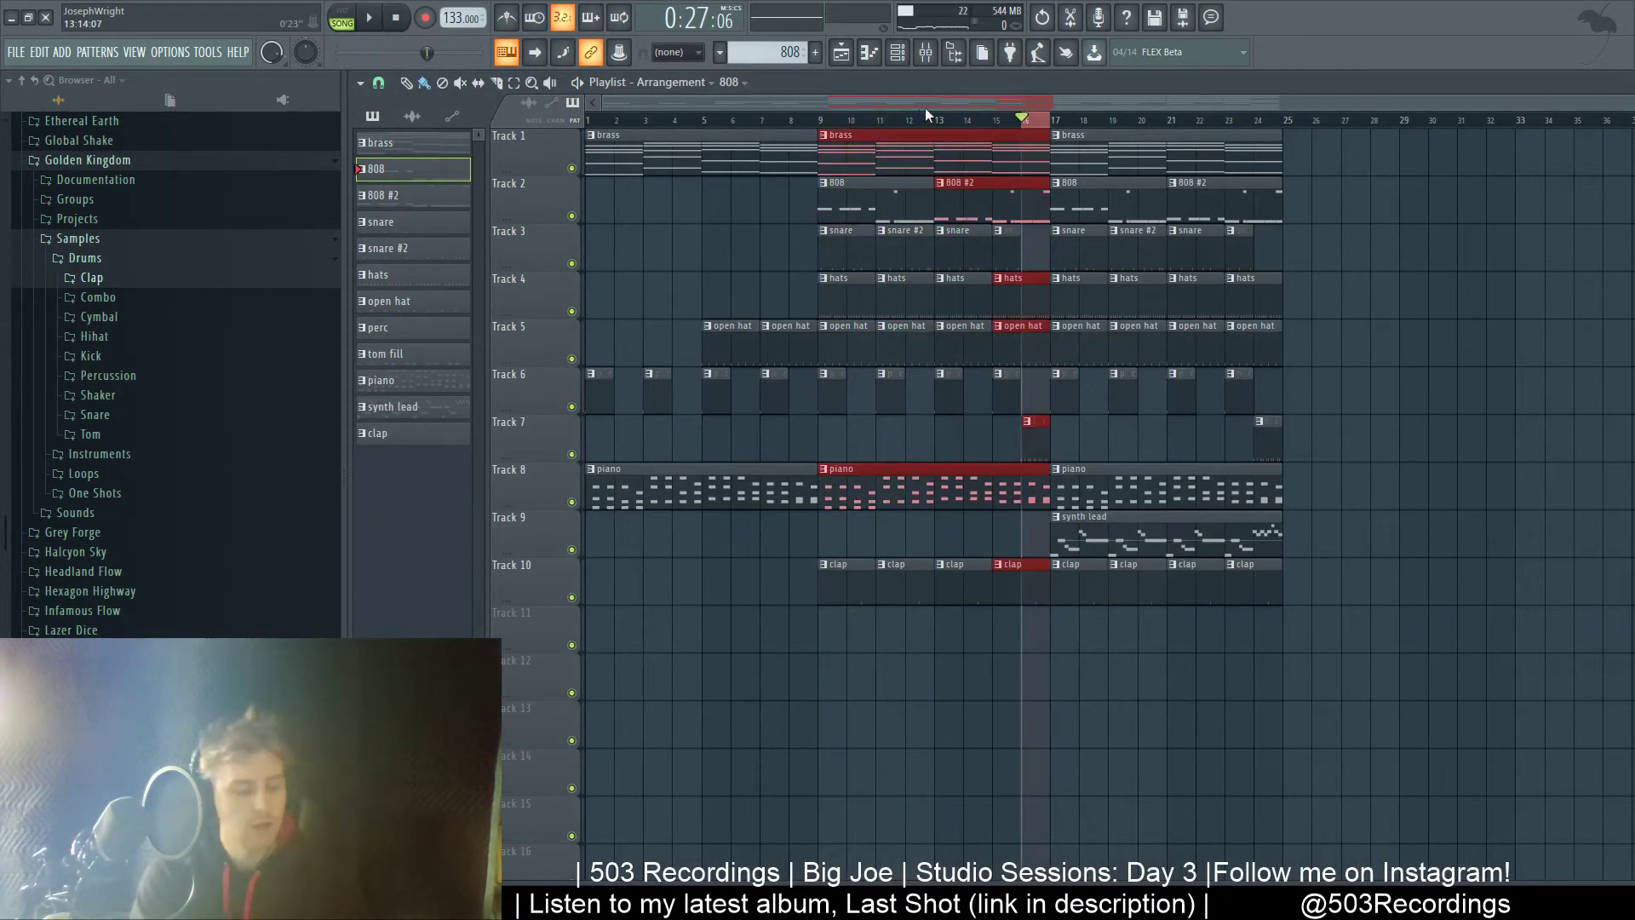
pyautogui.press('F9')
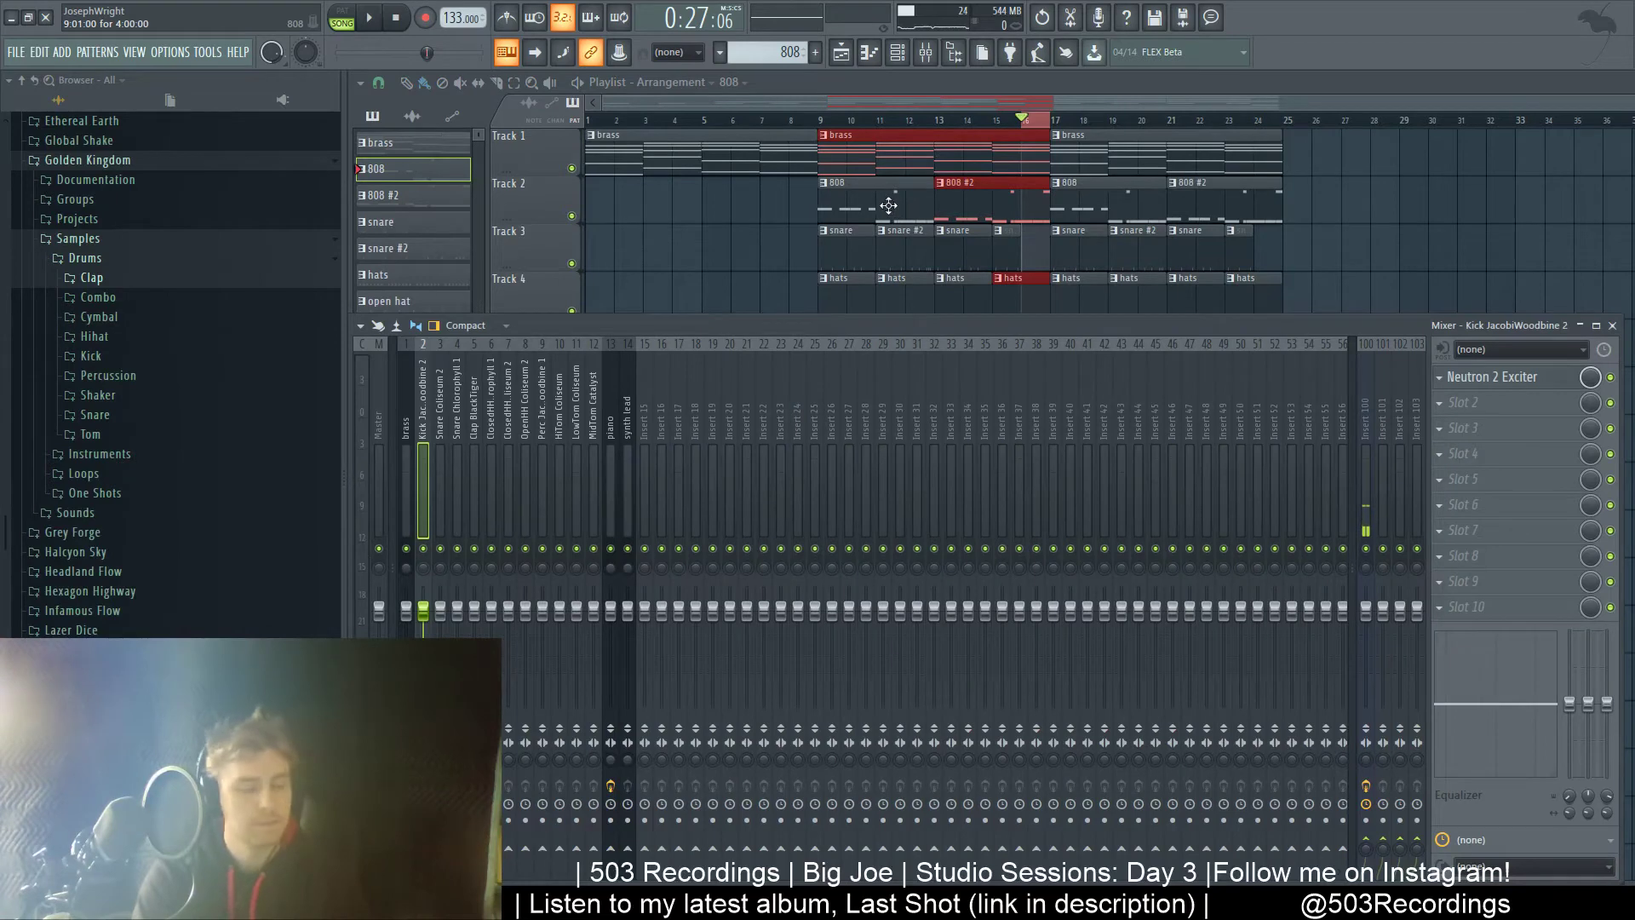
pyautogui.press('F6')
pyautogui.press('space')
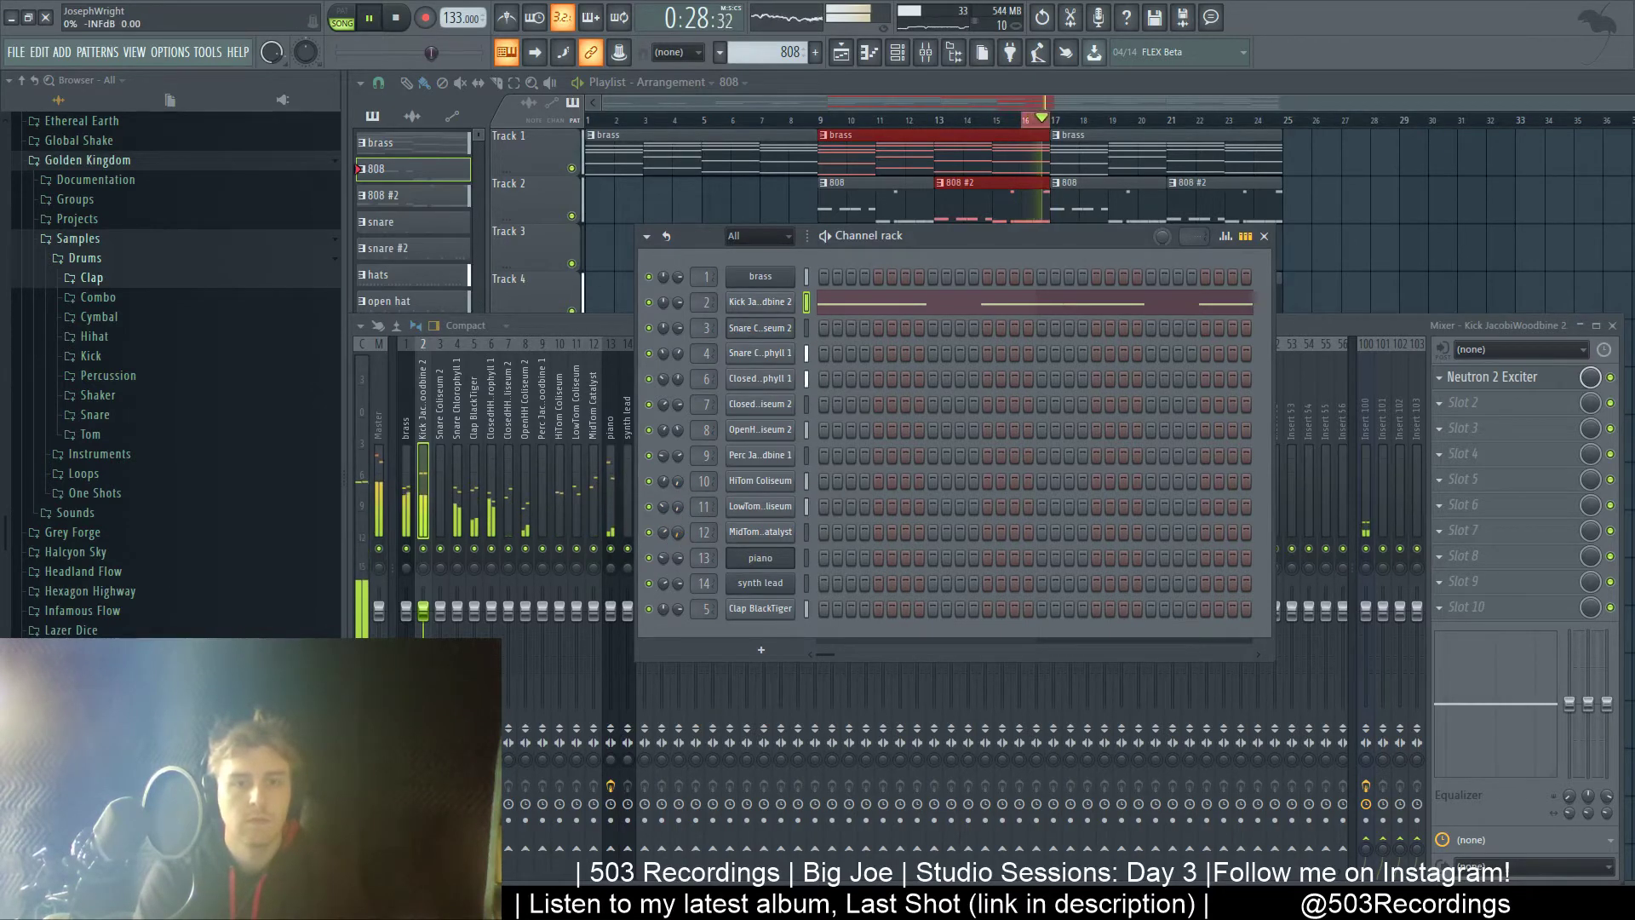
# - Adjust the HiTom Coliseum channel's volume while the tom fill loops, and stop playback
pyautogui.moveTo(678, 481); pyautogui.dragTo(675, 514)
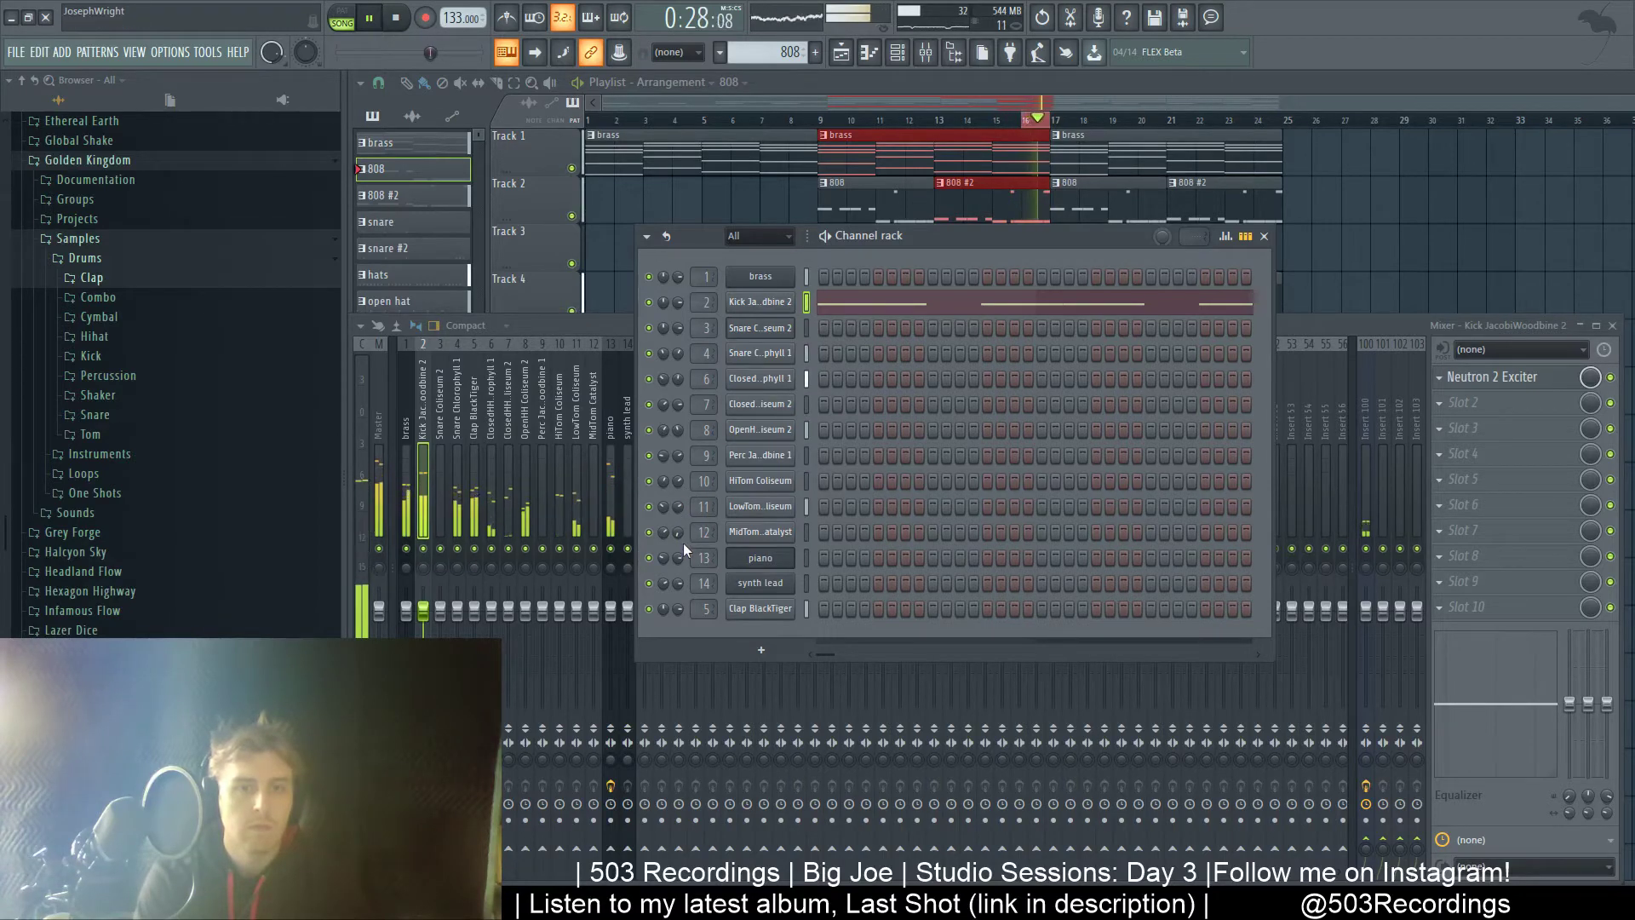
pyautogui.press('space')
# - Open the HiTom Coliseum sample in Edison, audition it, and close the editor
pyautogui.click(761, 481)
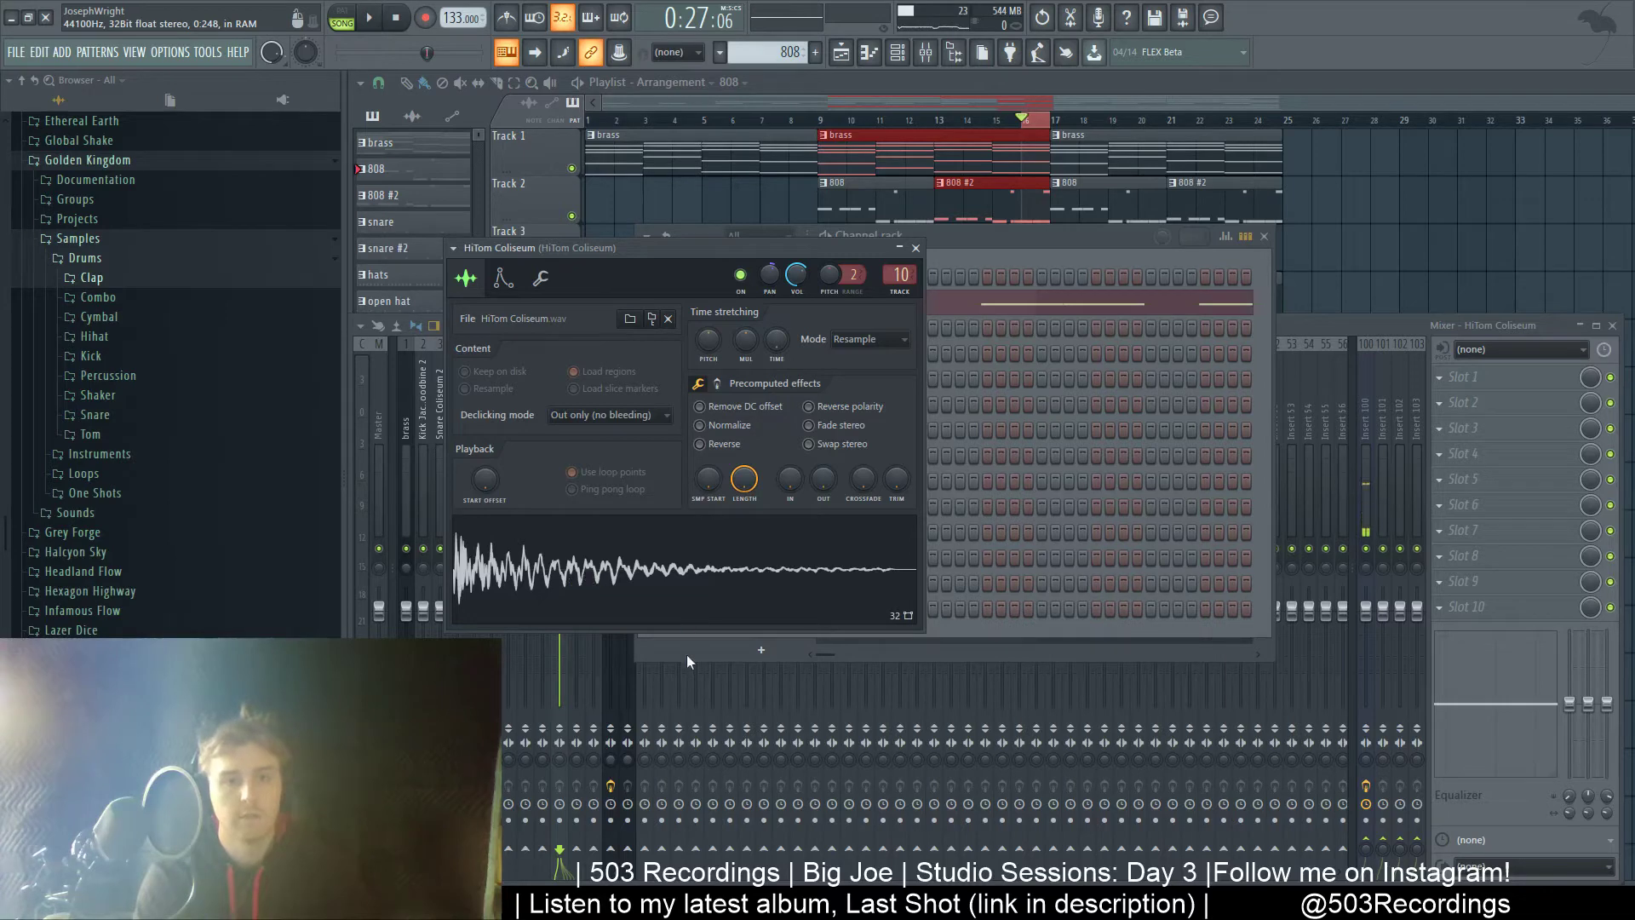
pyautogui.doubleClick(687, 617)
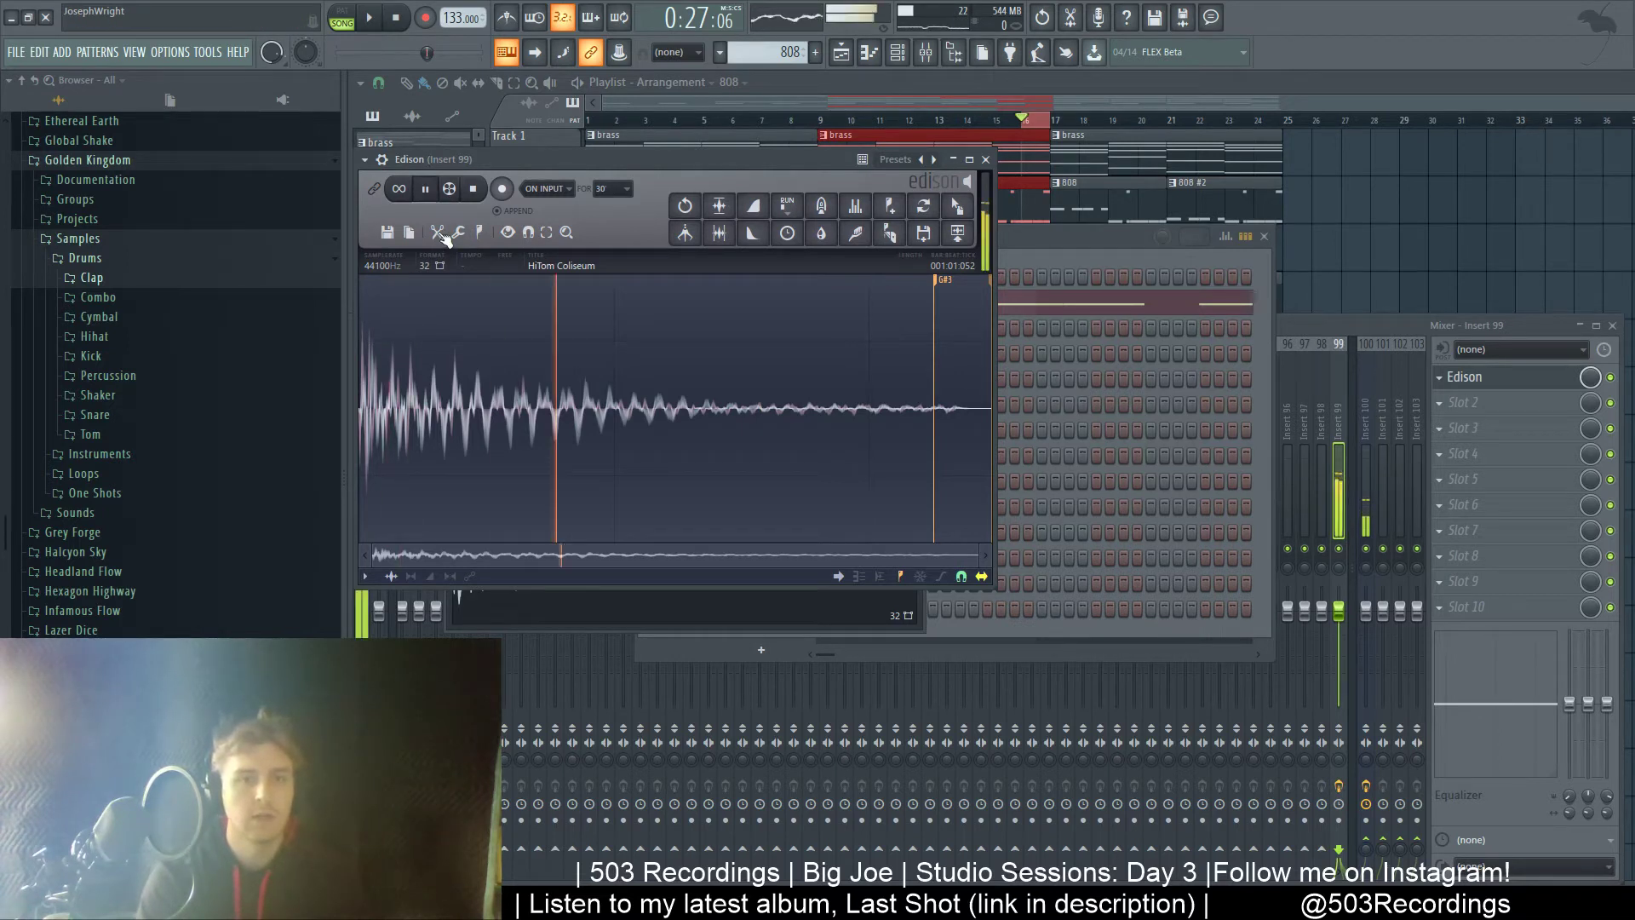
pyautogui.press('space')
pyautogui.press('space')
pyautogui.press('space')
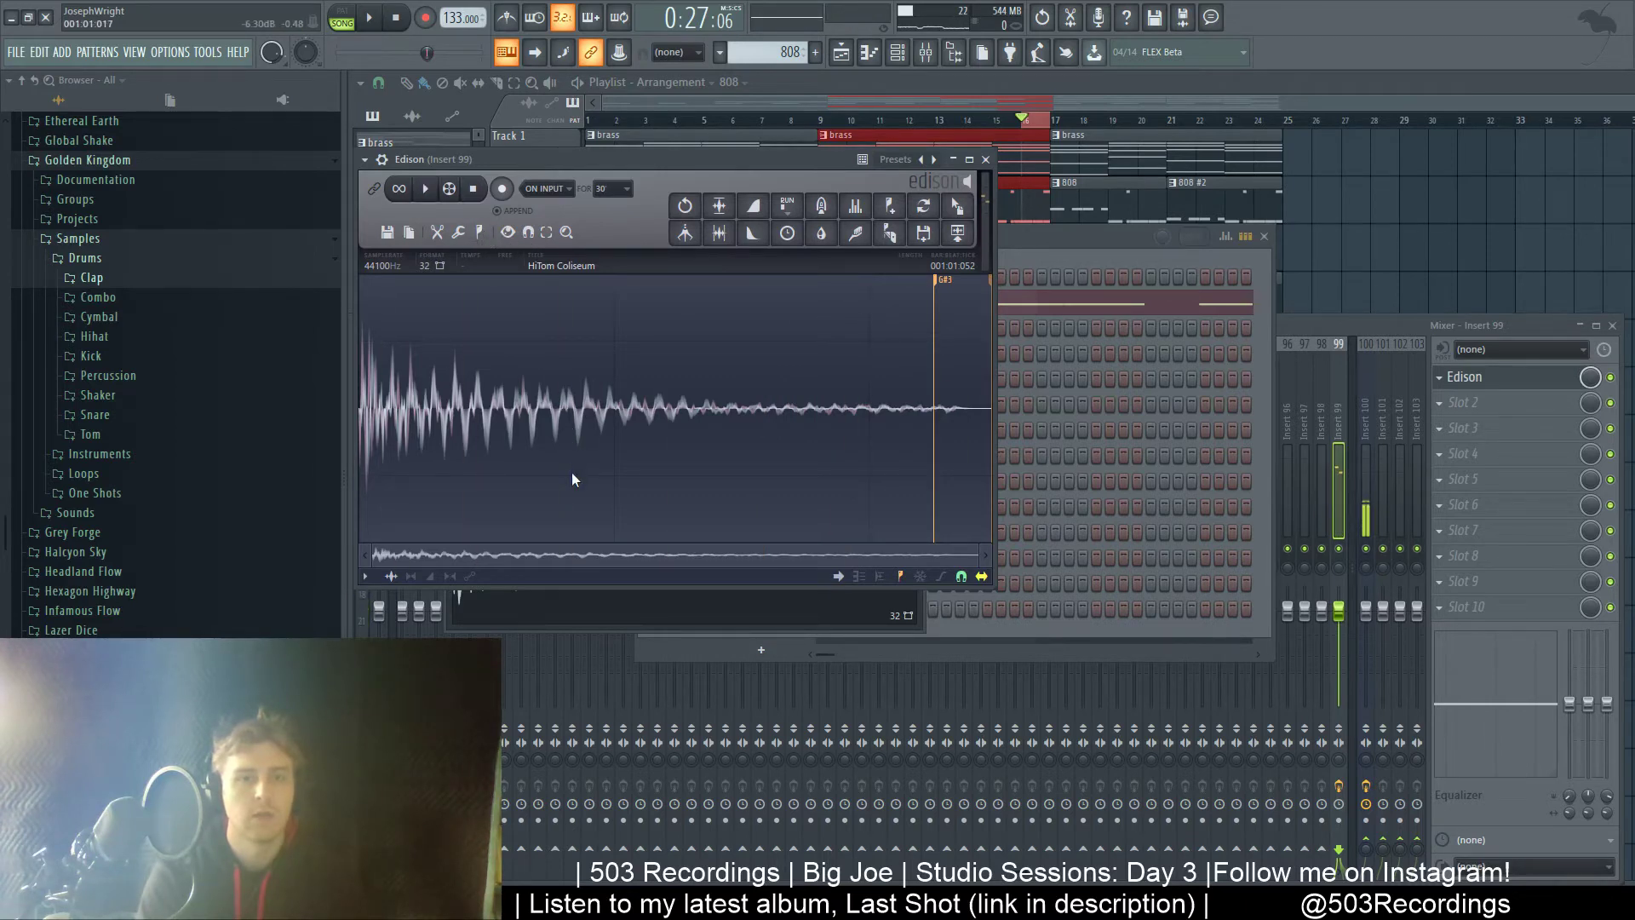
pyautogui.click(986, 160)
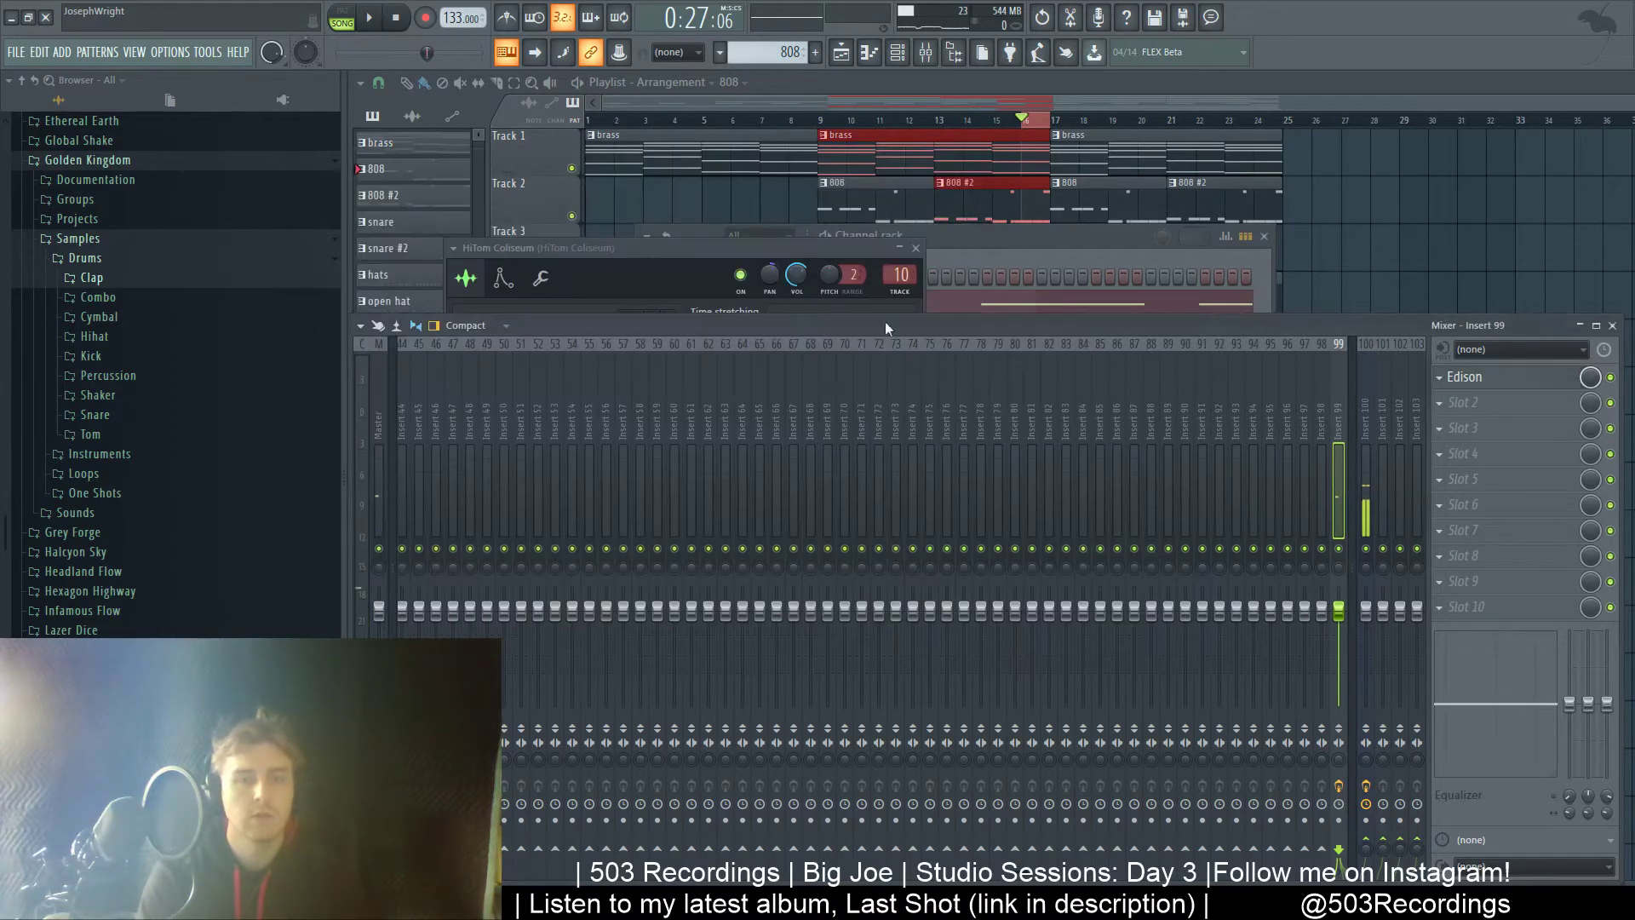
# - Set the HiTom Coliseum sampler's root note to G#4 in its miscellaneous functions
pyautogui.click(657, 259)
pyautogui.click(545, 283)
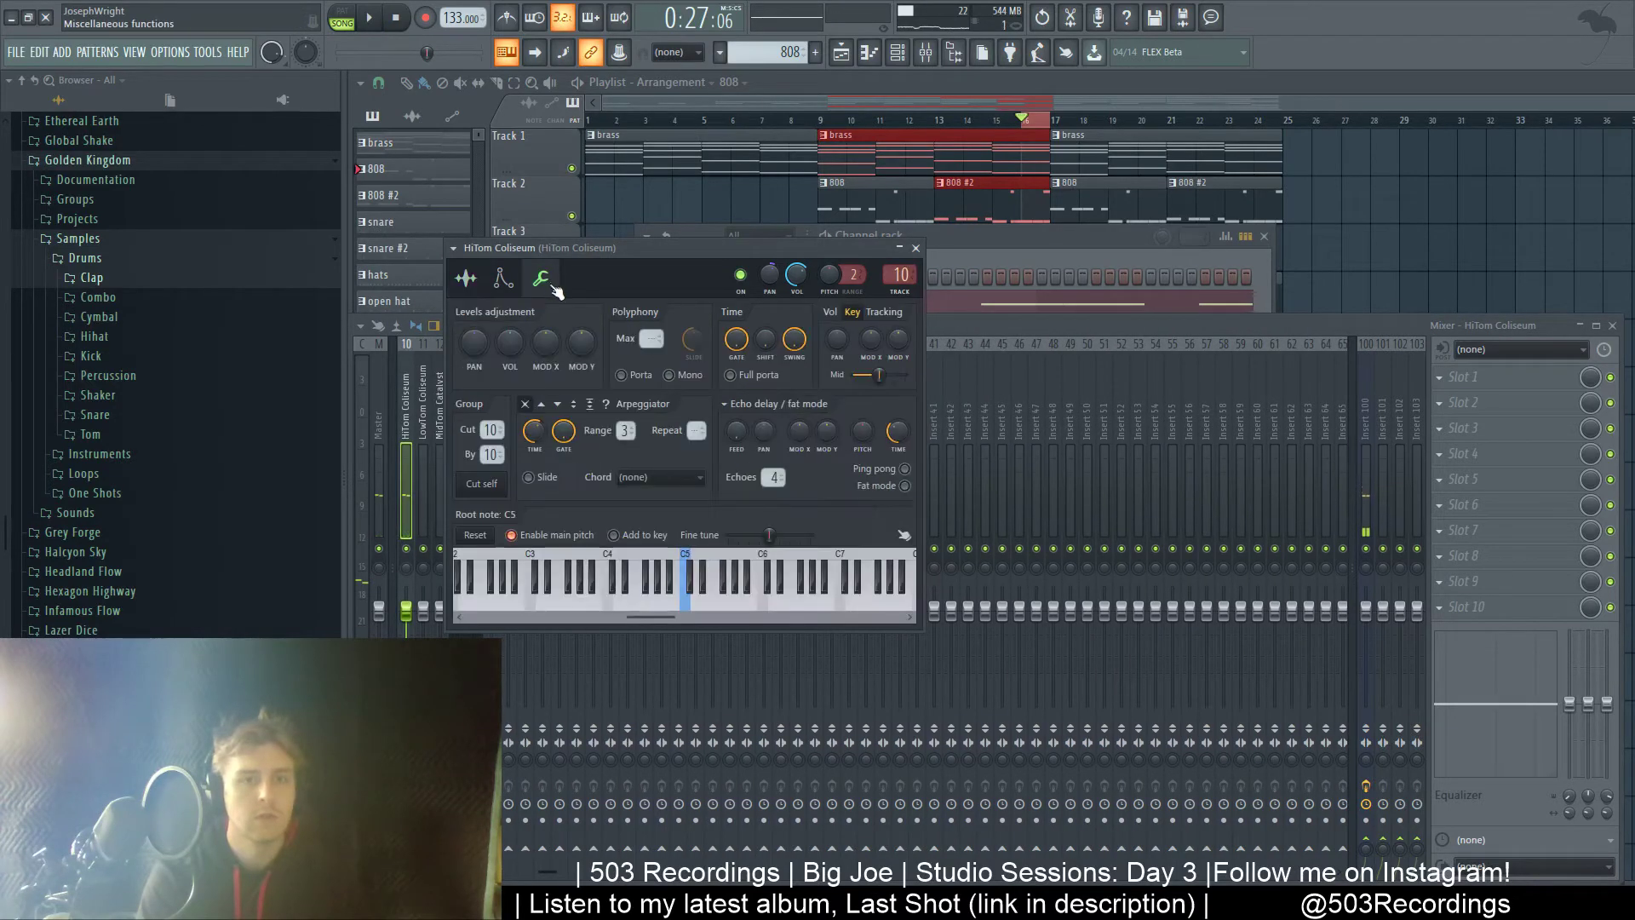
pyautogui.click(688, 604)
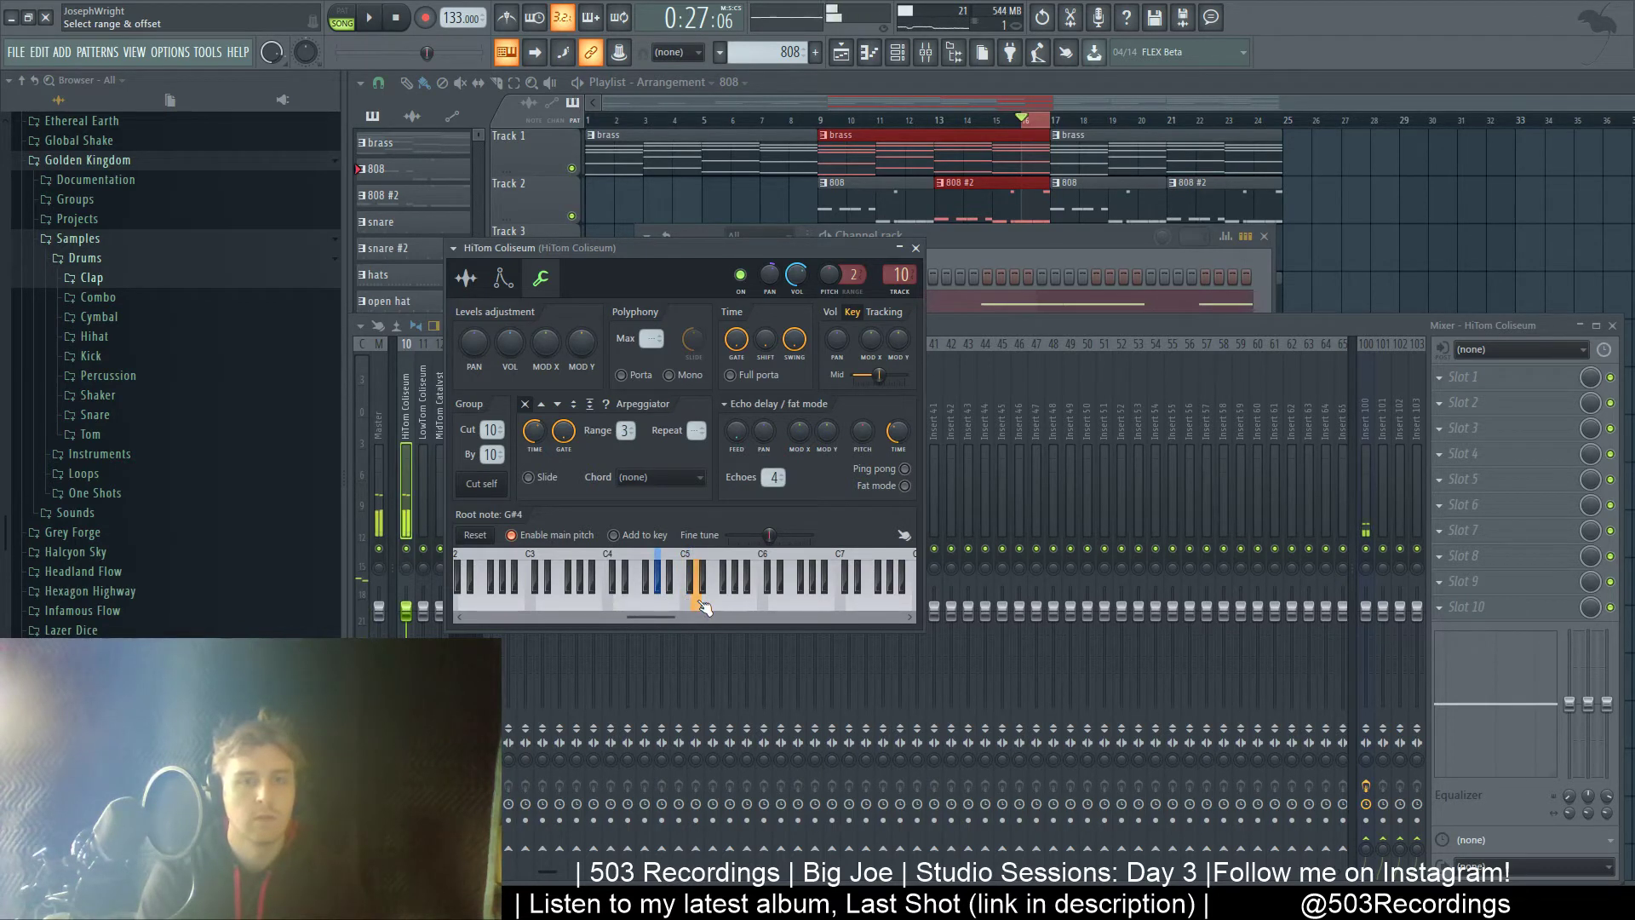
# - Place the playlist position at bar 9, open the 808 pattern's piano roll, and reopen the HiTom Coliseum channel settings
pyautogui.click(872, 81)
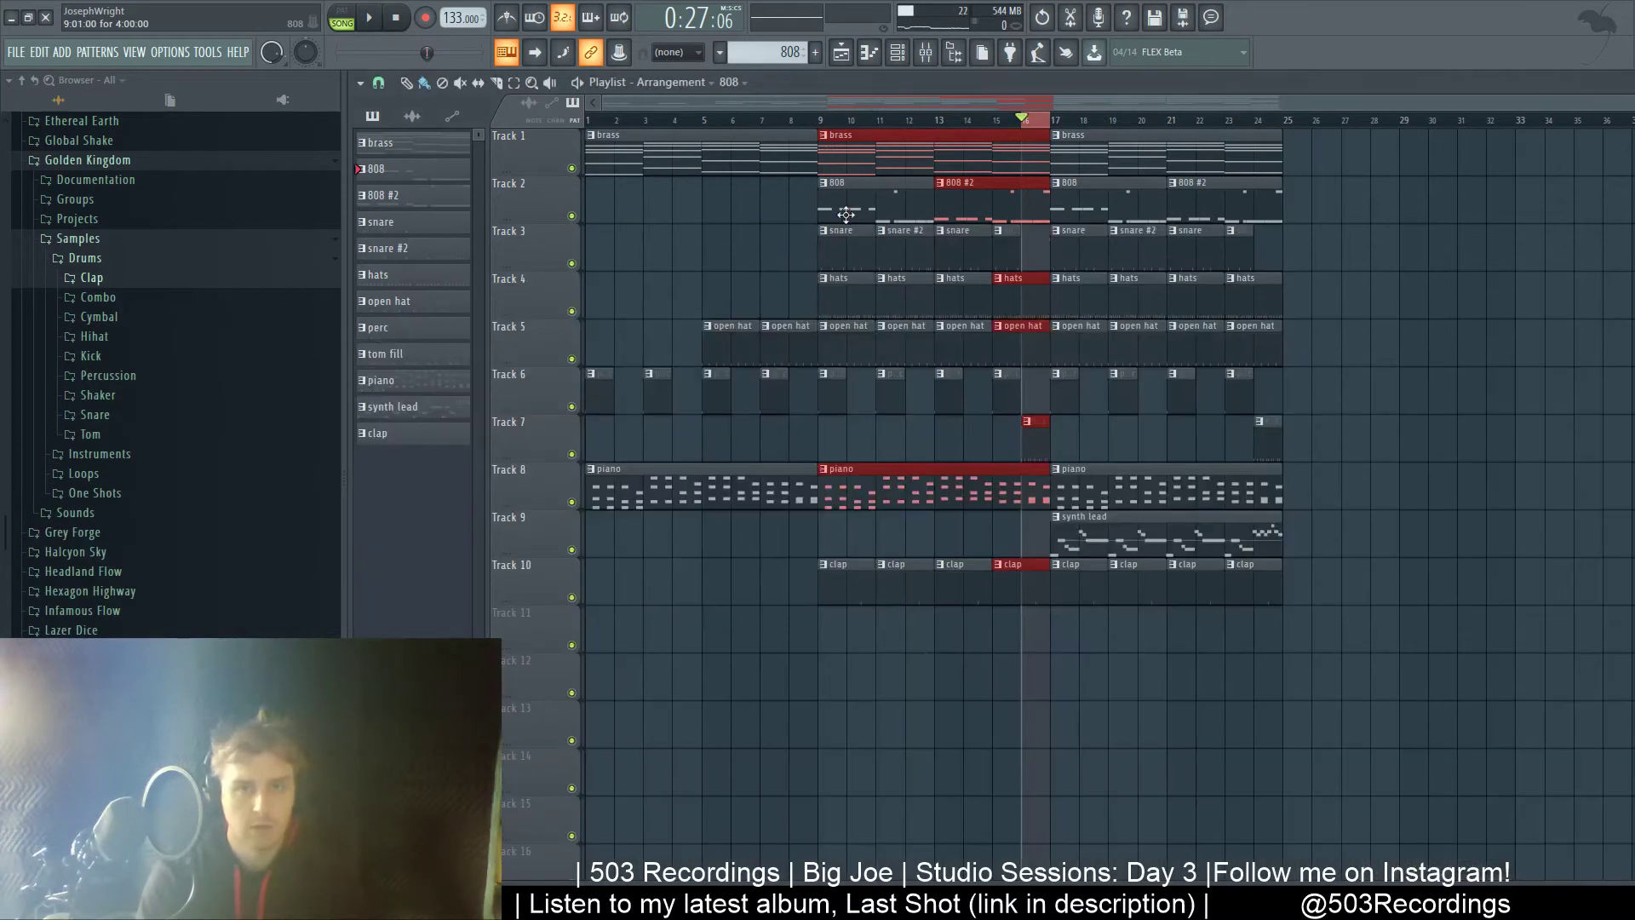
pyautogui.click(827, 122)
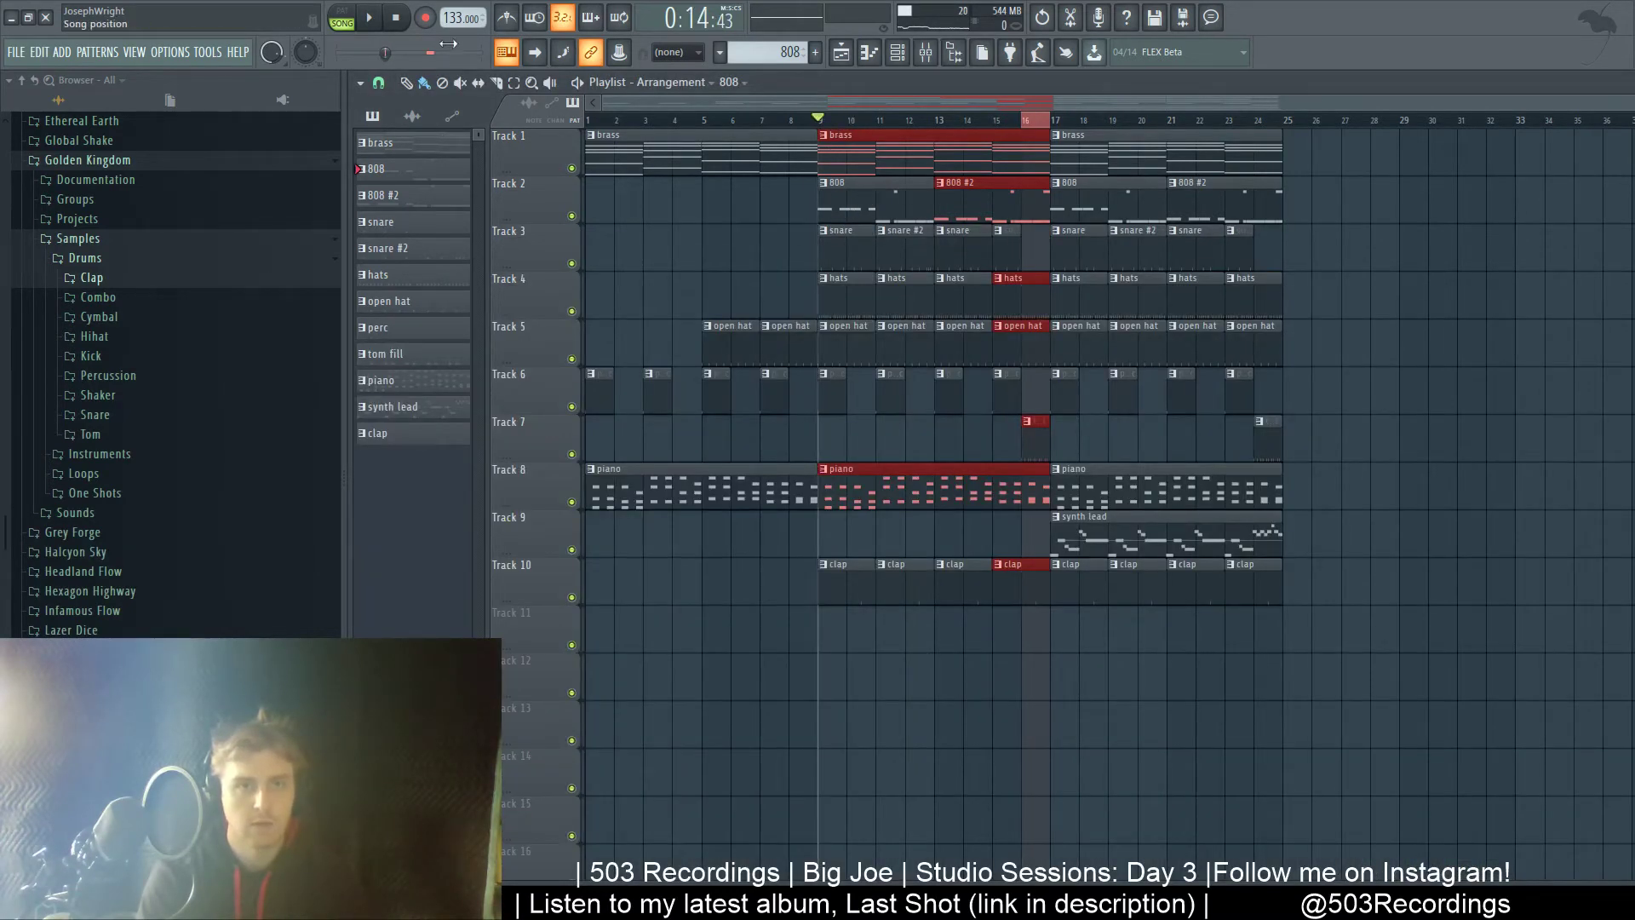
pyautogui.press('l')
pyautogui.press('F7')
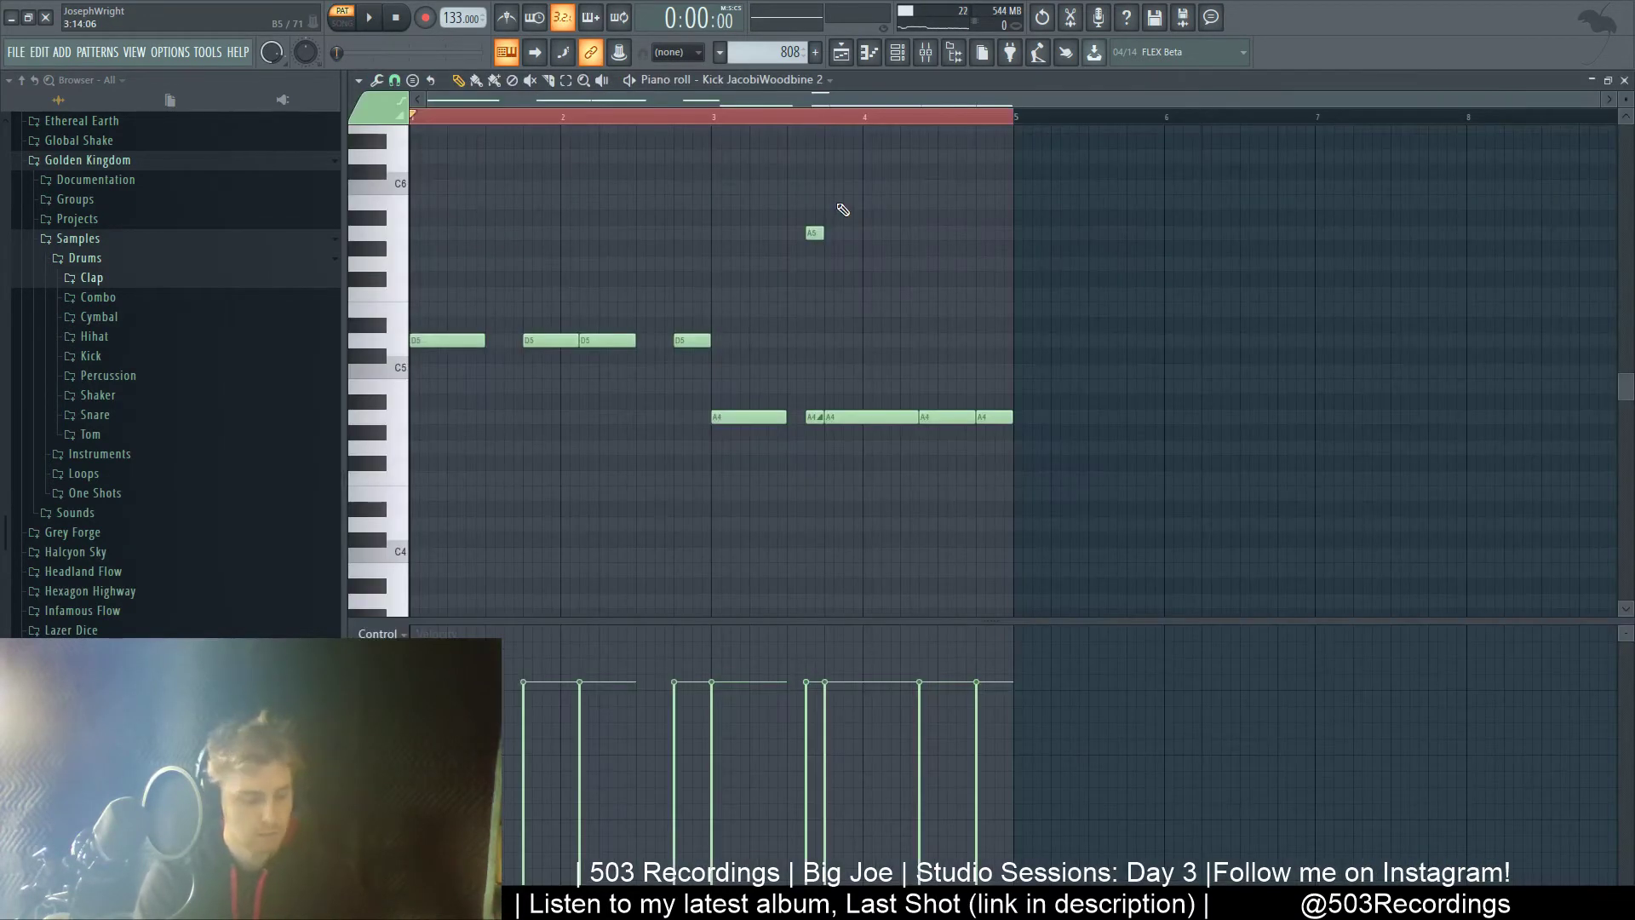
pyautogui.press('F6')
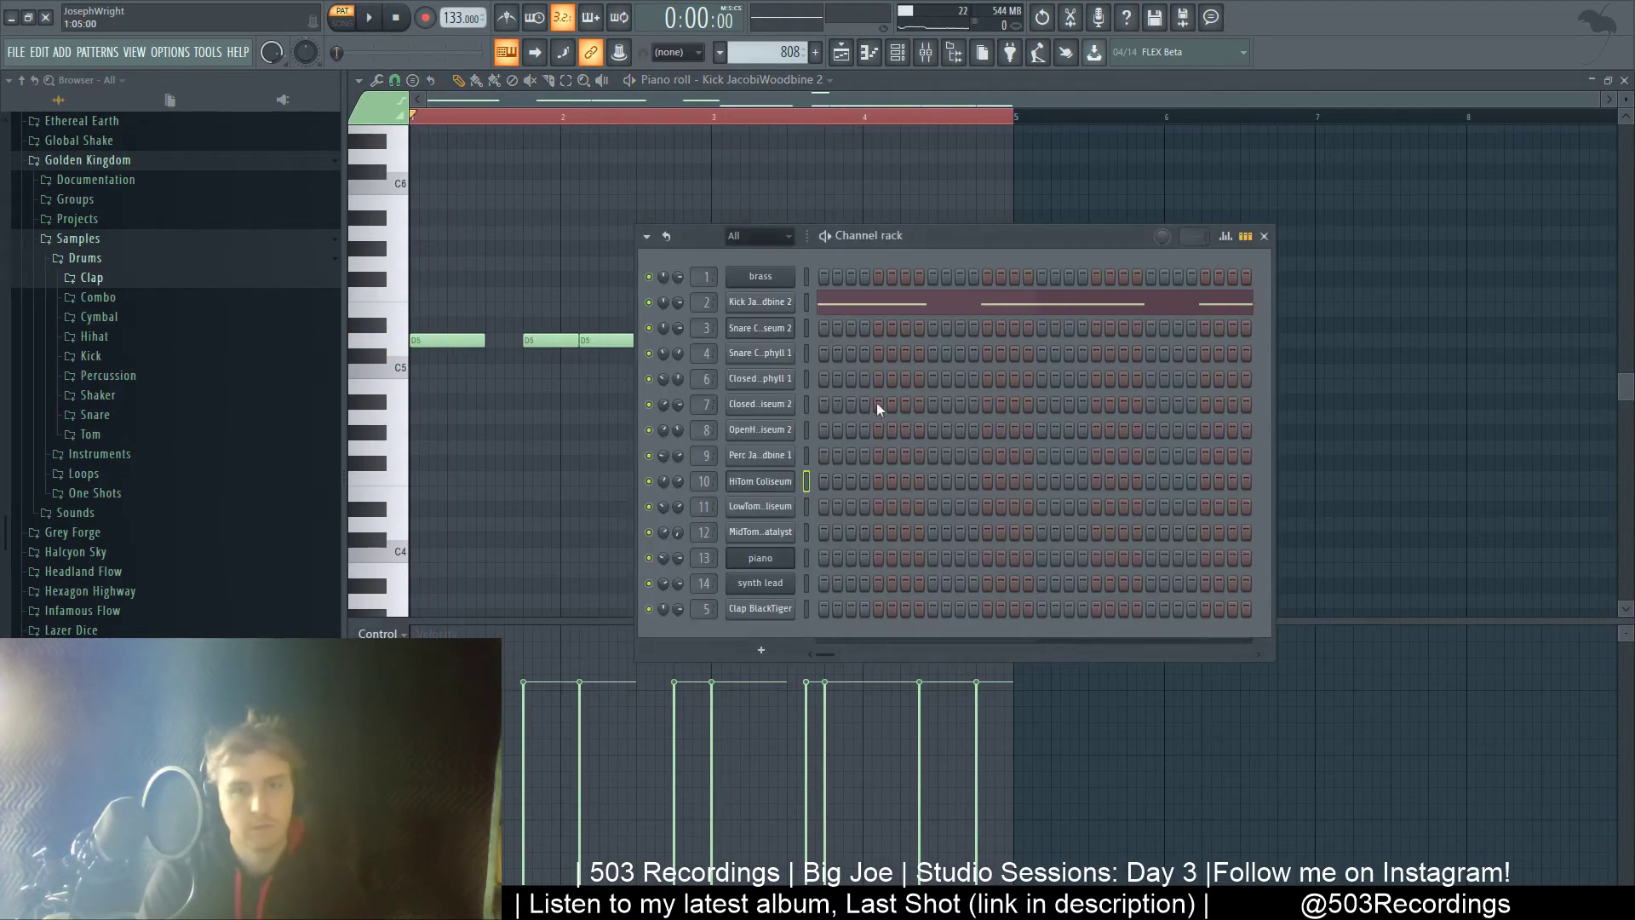
pyautogui.click(774, 483)
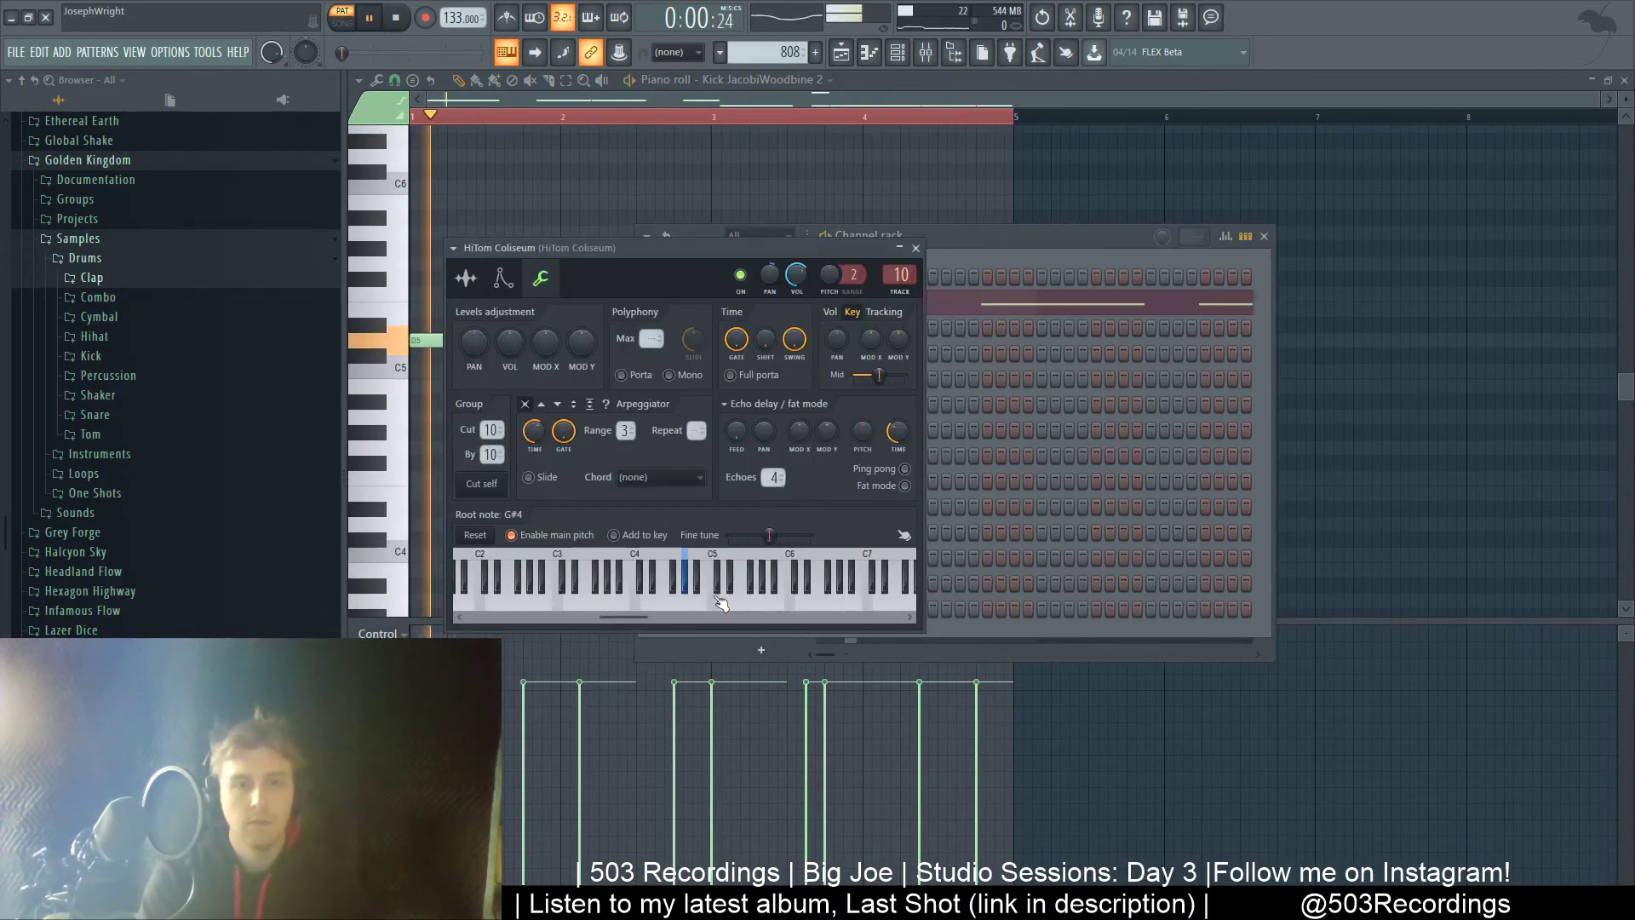
# - Audition keys of the HiTom Coliseum sampler against the 808 pattern's first note to compare their pitch
pyautogui.click(738, 577)
pyautogui.click(722, 588)
pyautogui.click(724, 606)
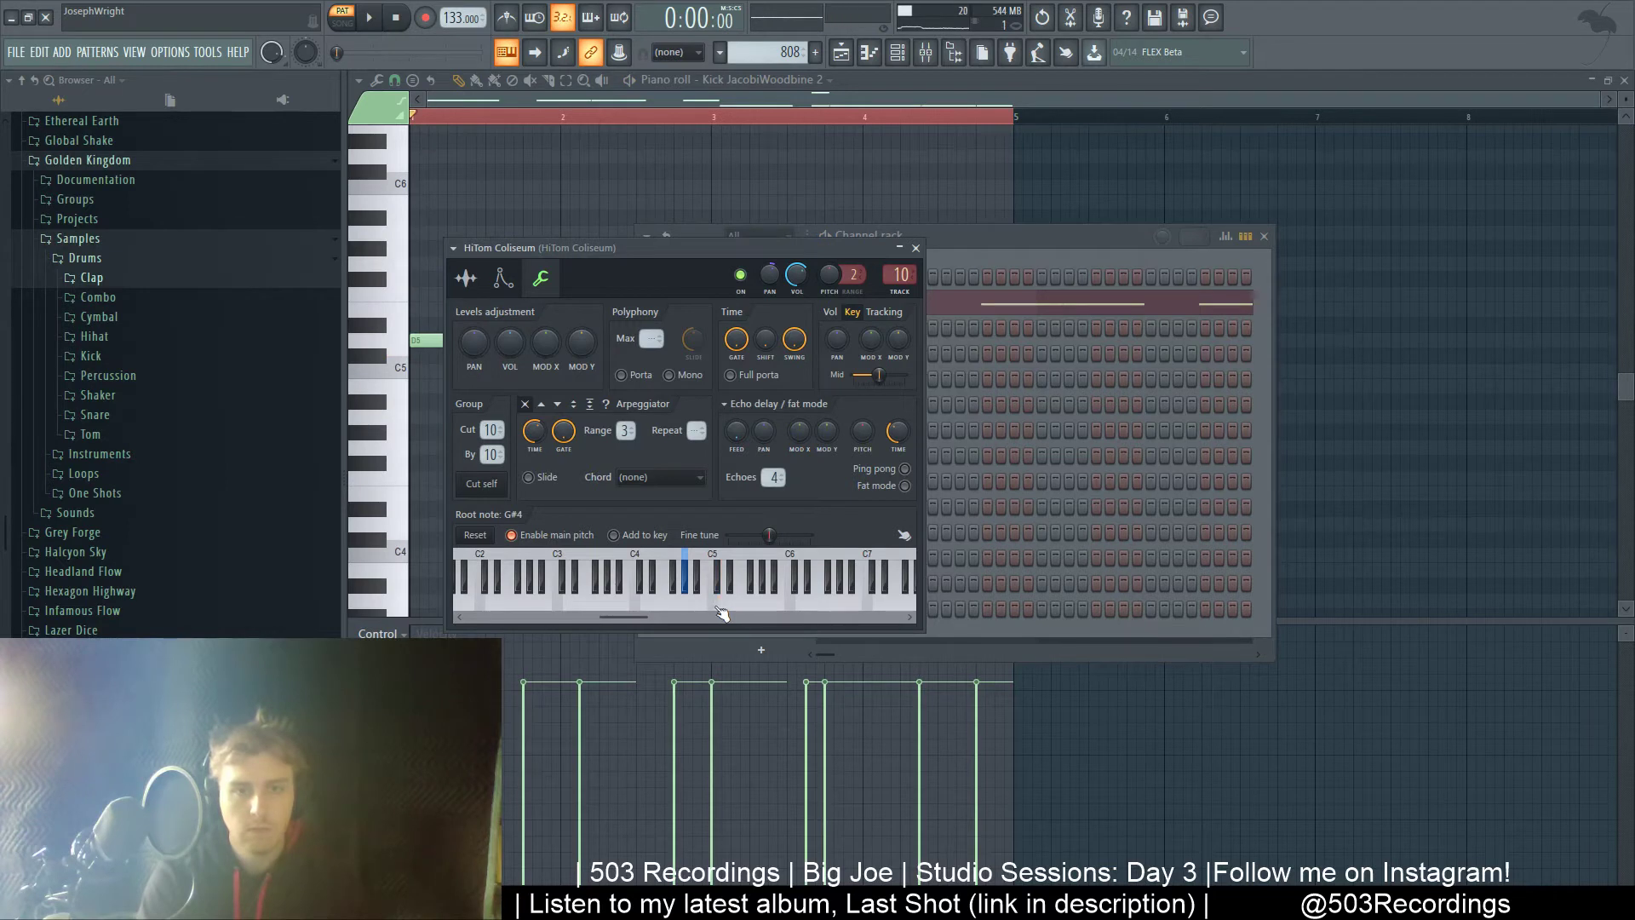
pyautogui.click(650, 608)
pyautogui.press('space')
pyautogui.press('space')
pyautogui.press('space')
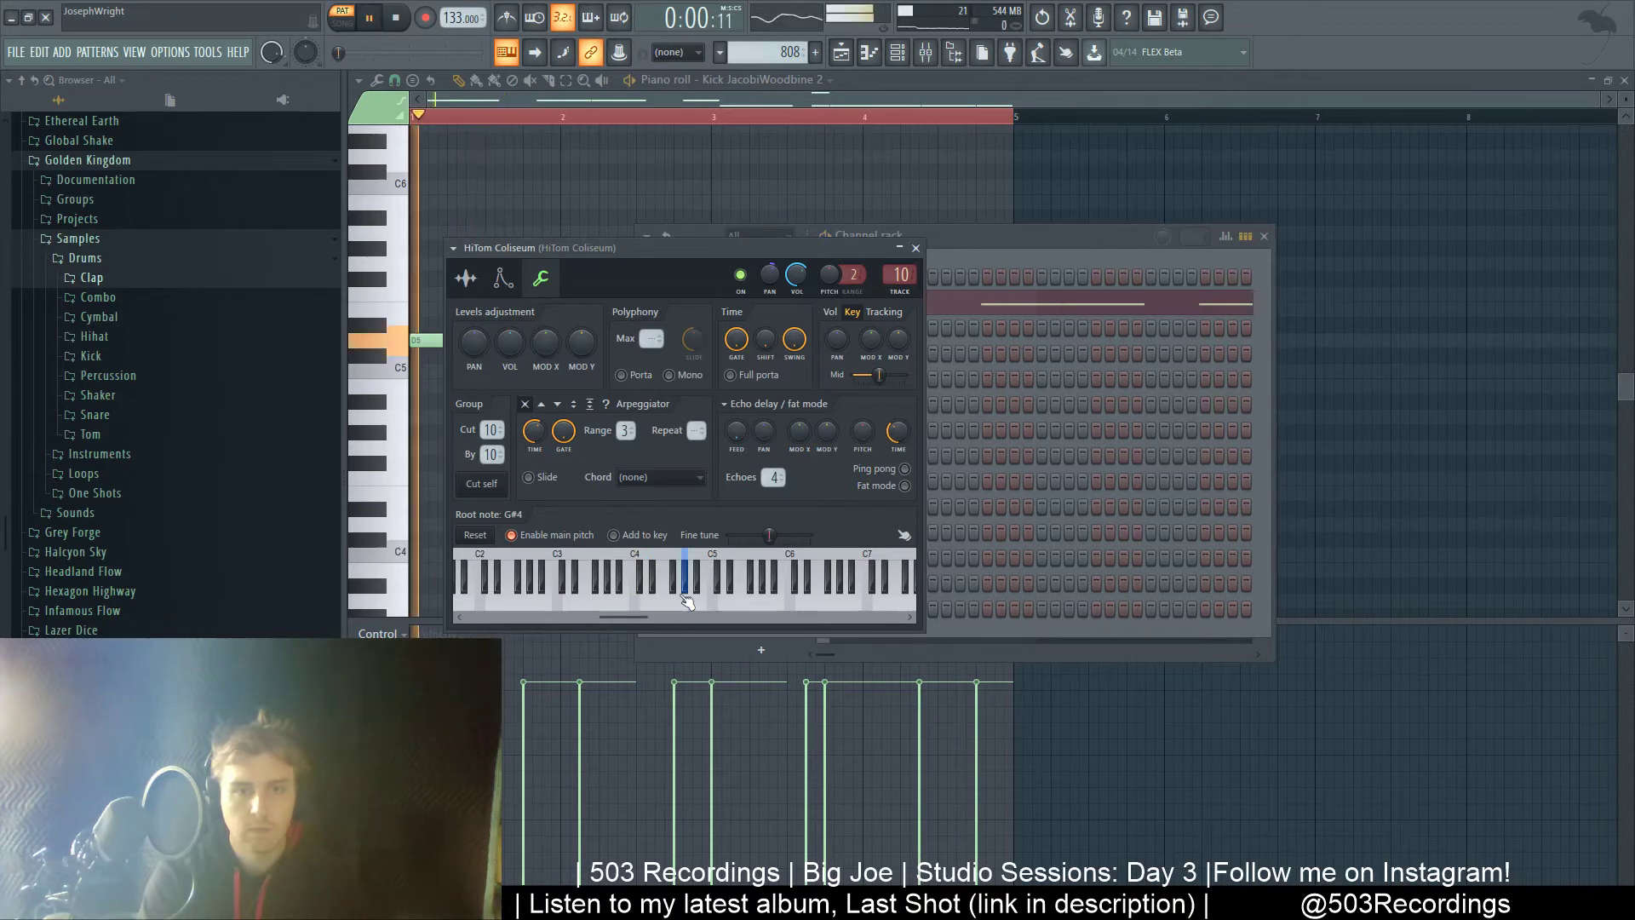
pyautogui.press('space')
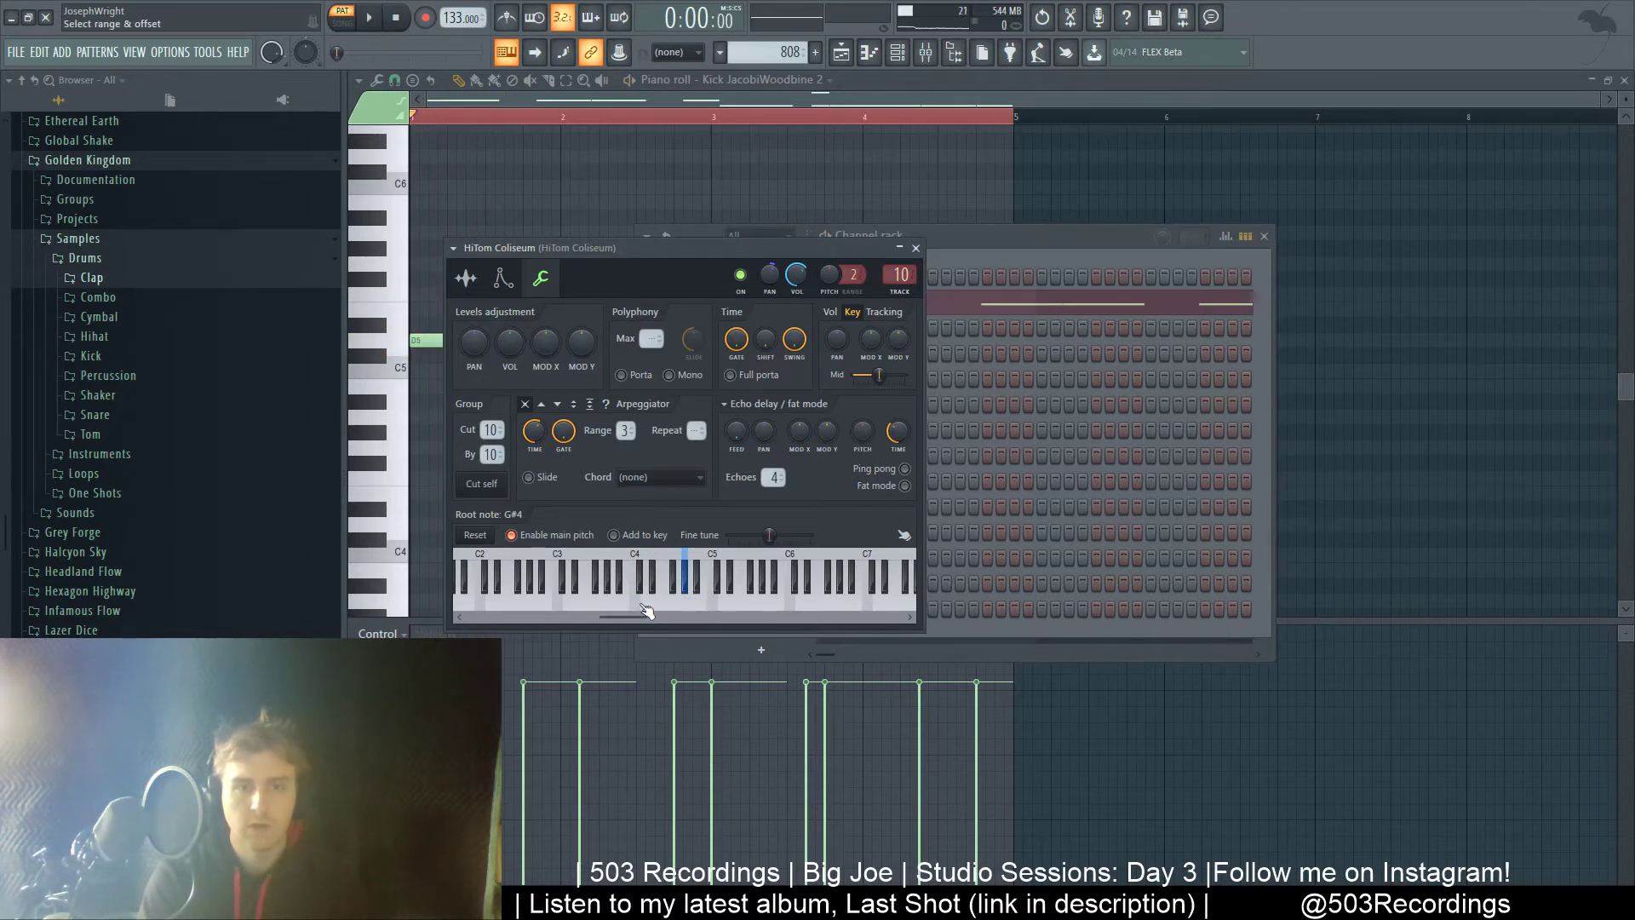
# - Try G4 as the HiTom Coliseum root note and compare the tom's pitch with the 808
pyautogui.click(648, 610)
pyautogui.press('space')
pyautogui.press('space')
pyautogui.press('space')
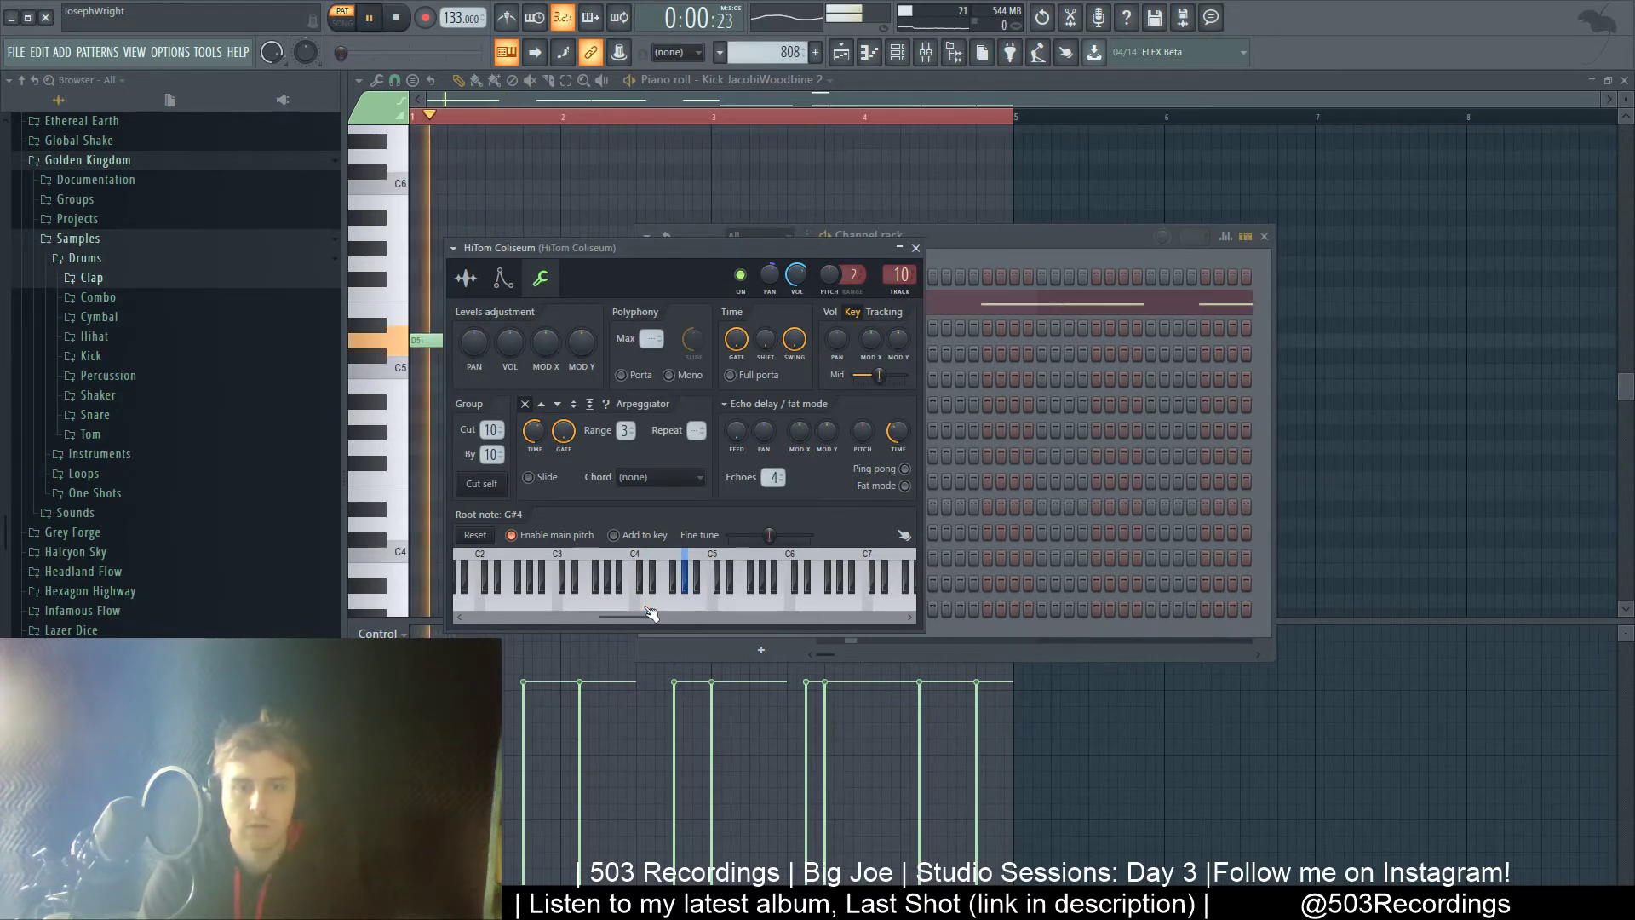
pyautogui.press('space')
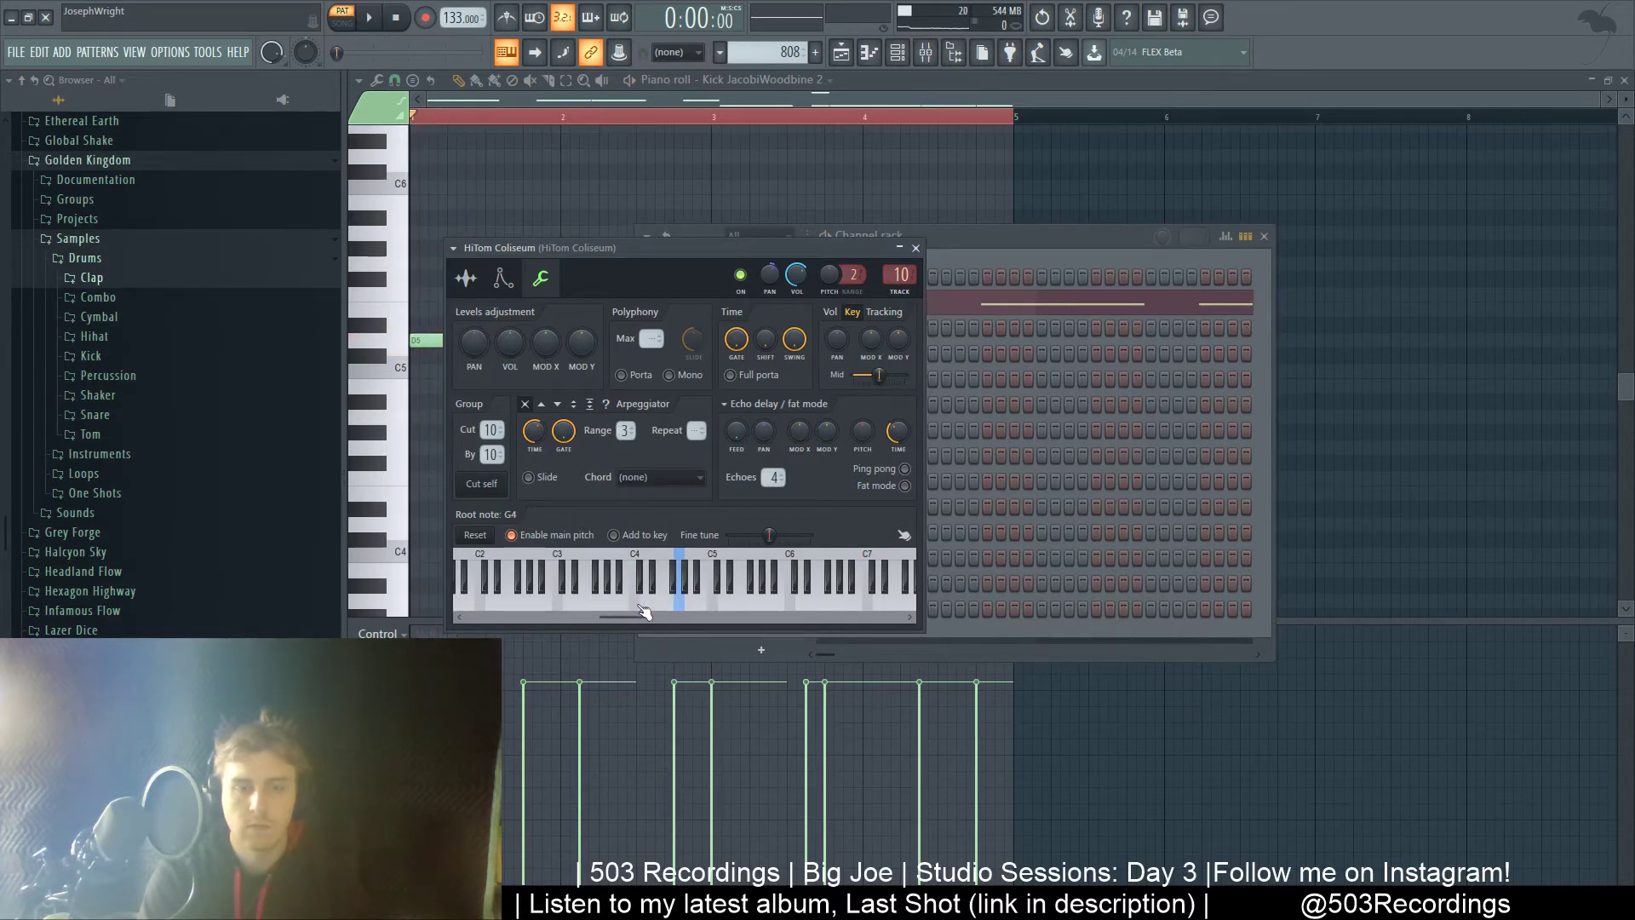
pyautogui.click(647, 610)
pyautogui.press('space')
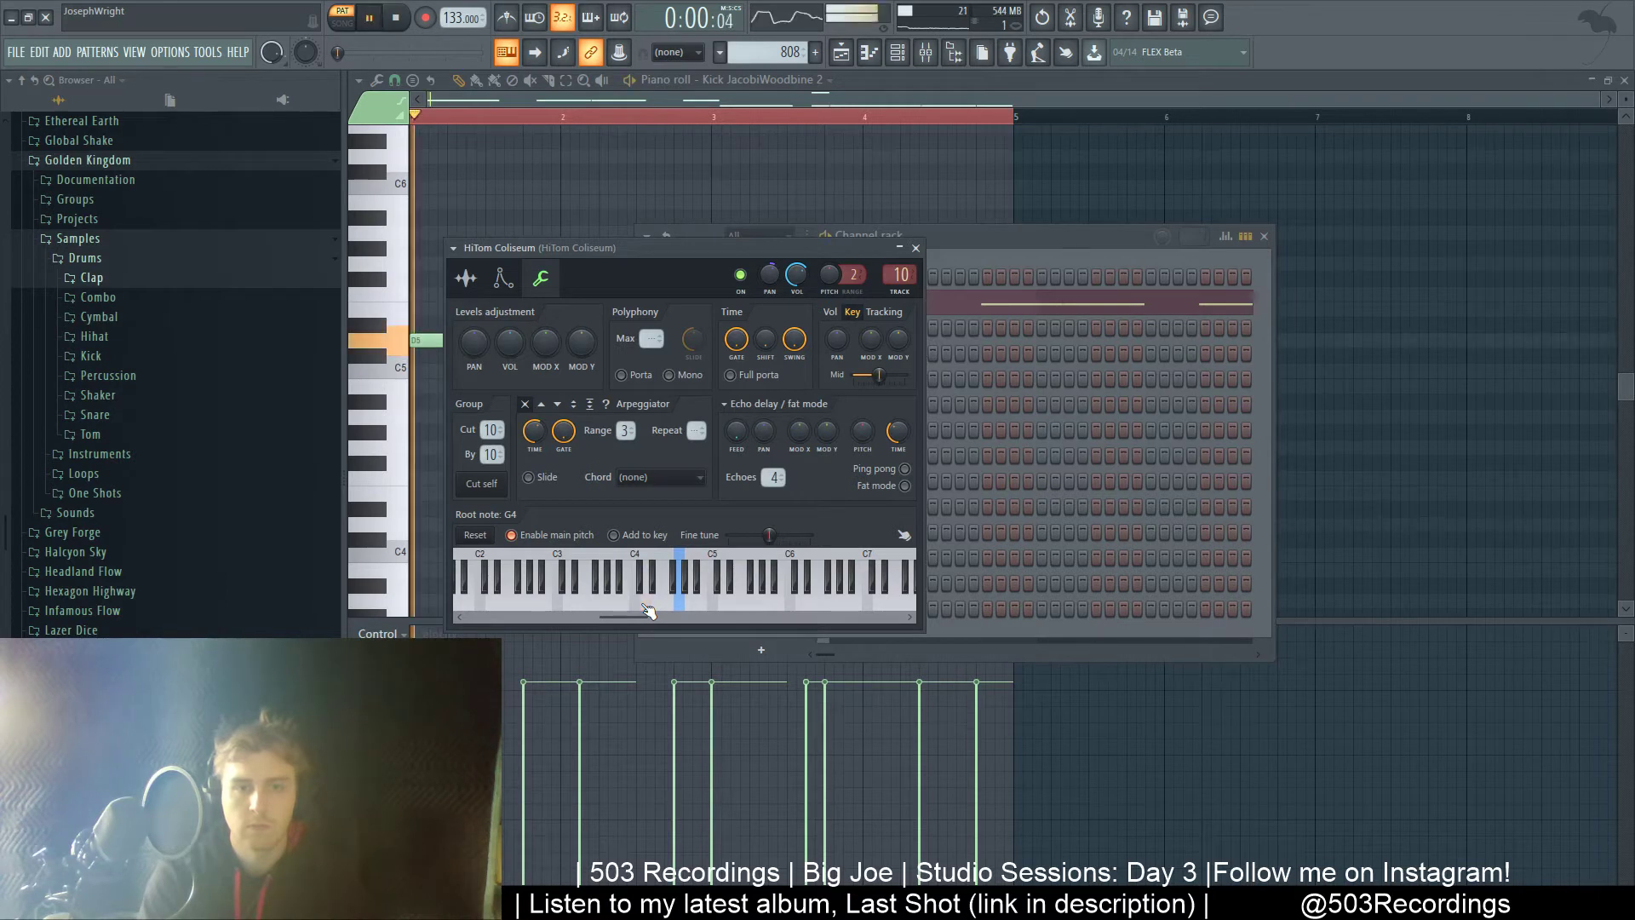
pyautogui.press('space')
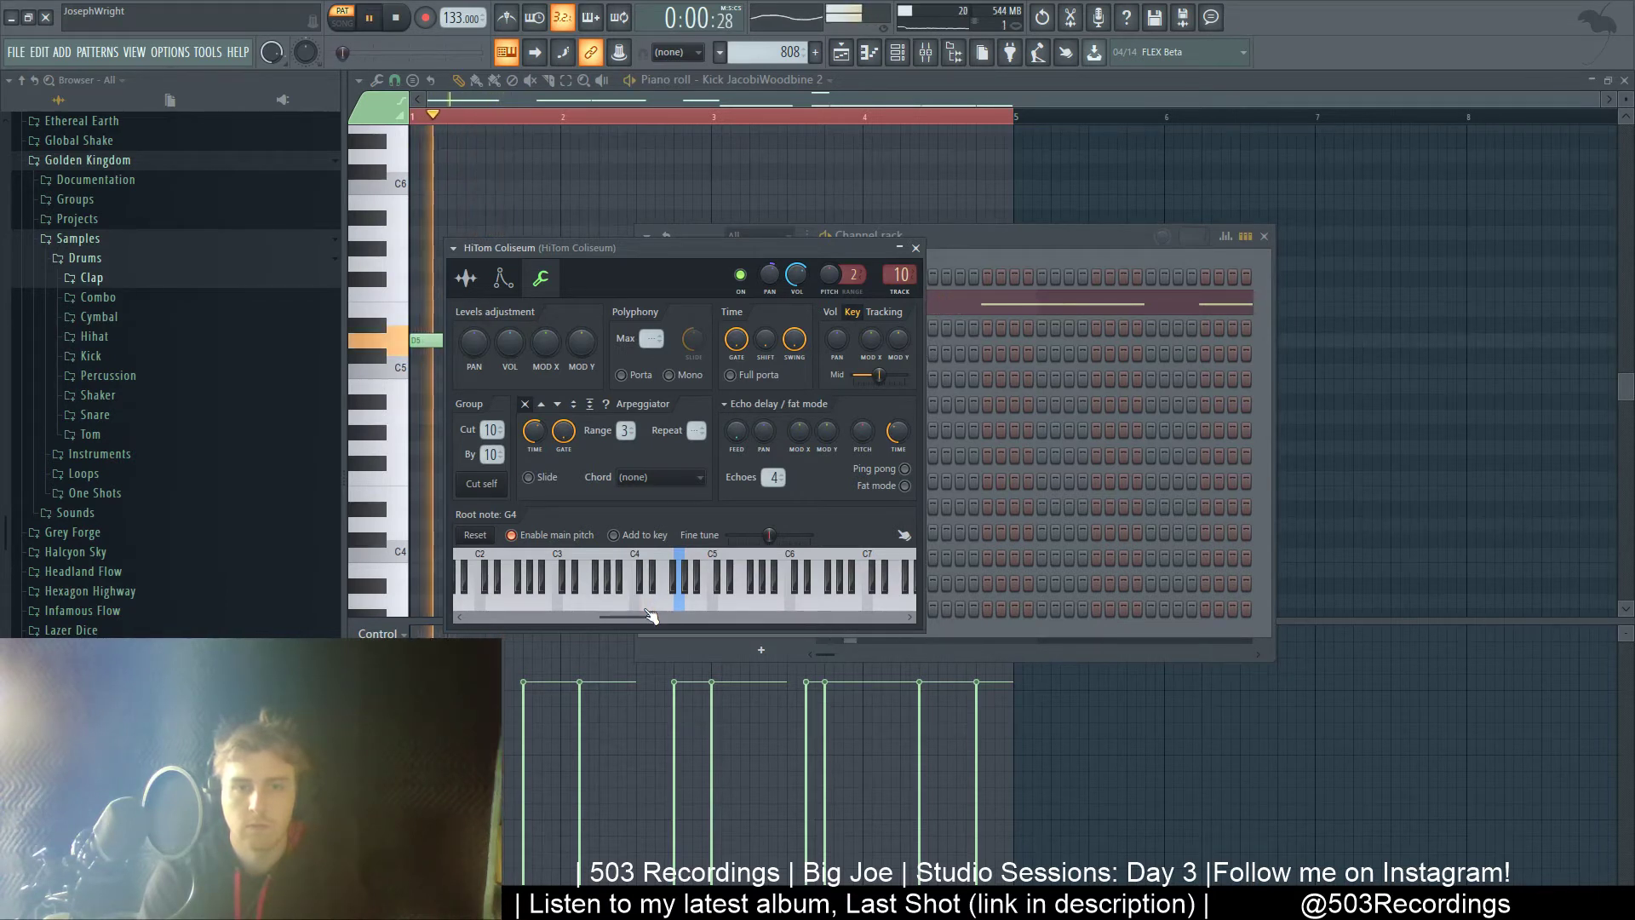
# - Try F#4 and C5 as the HiTom Coliseum root note while auditioning the tom
pyautogui.click(650, 608)
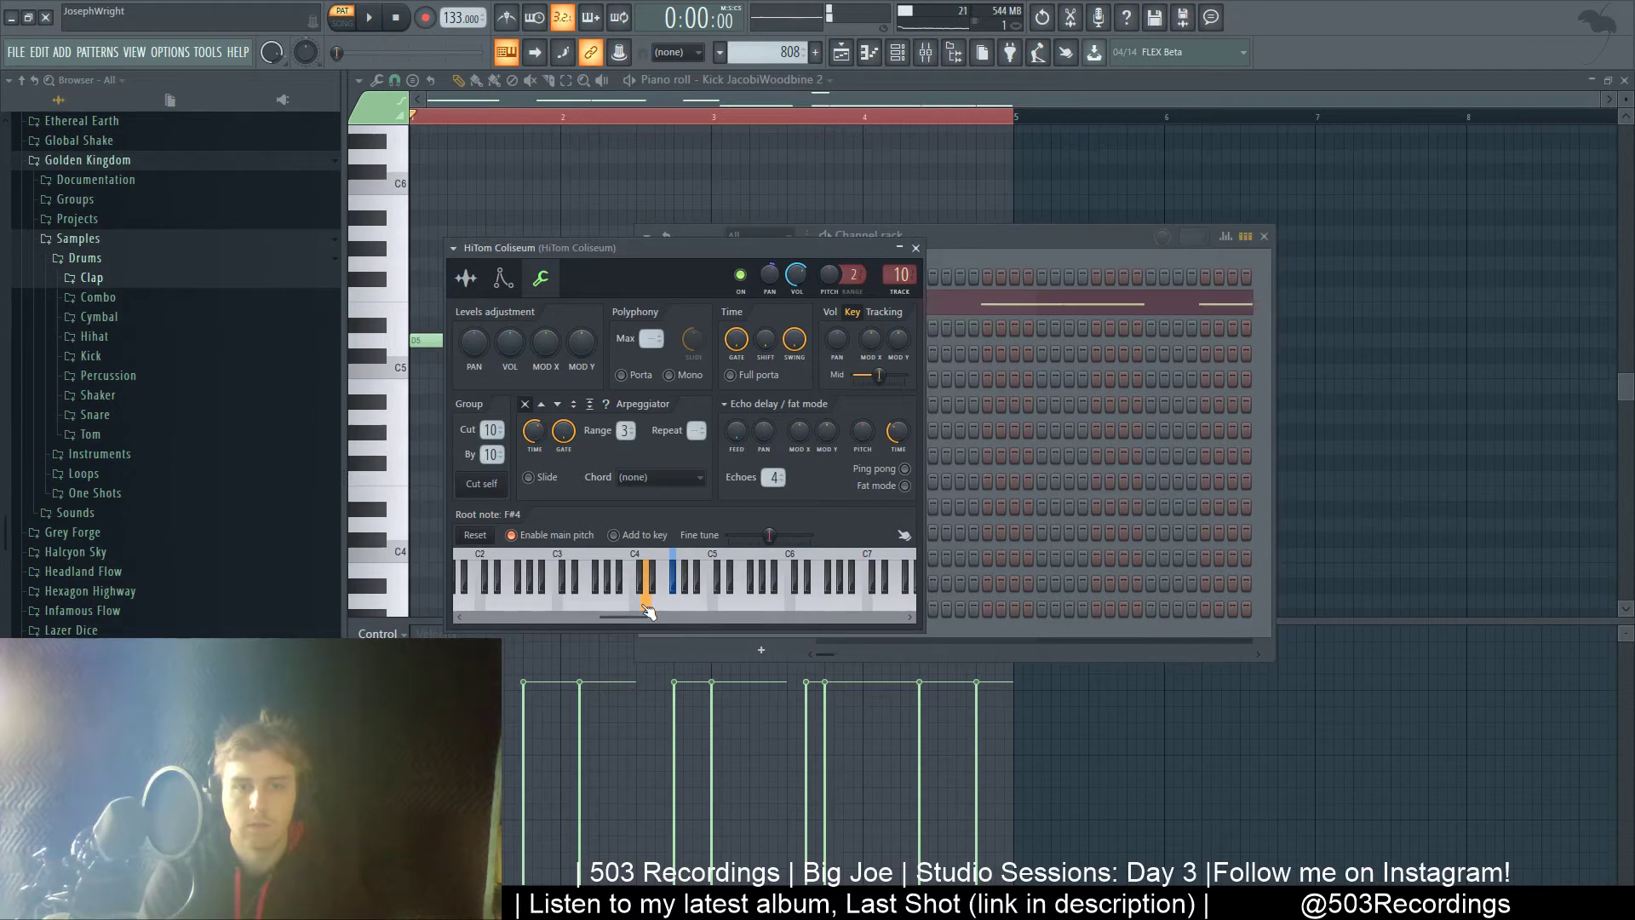
pyautogui.click(647, 610)
pyautogui.click(650, 610)
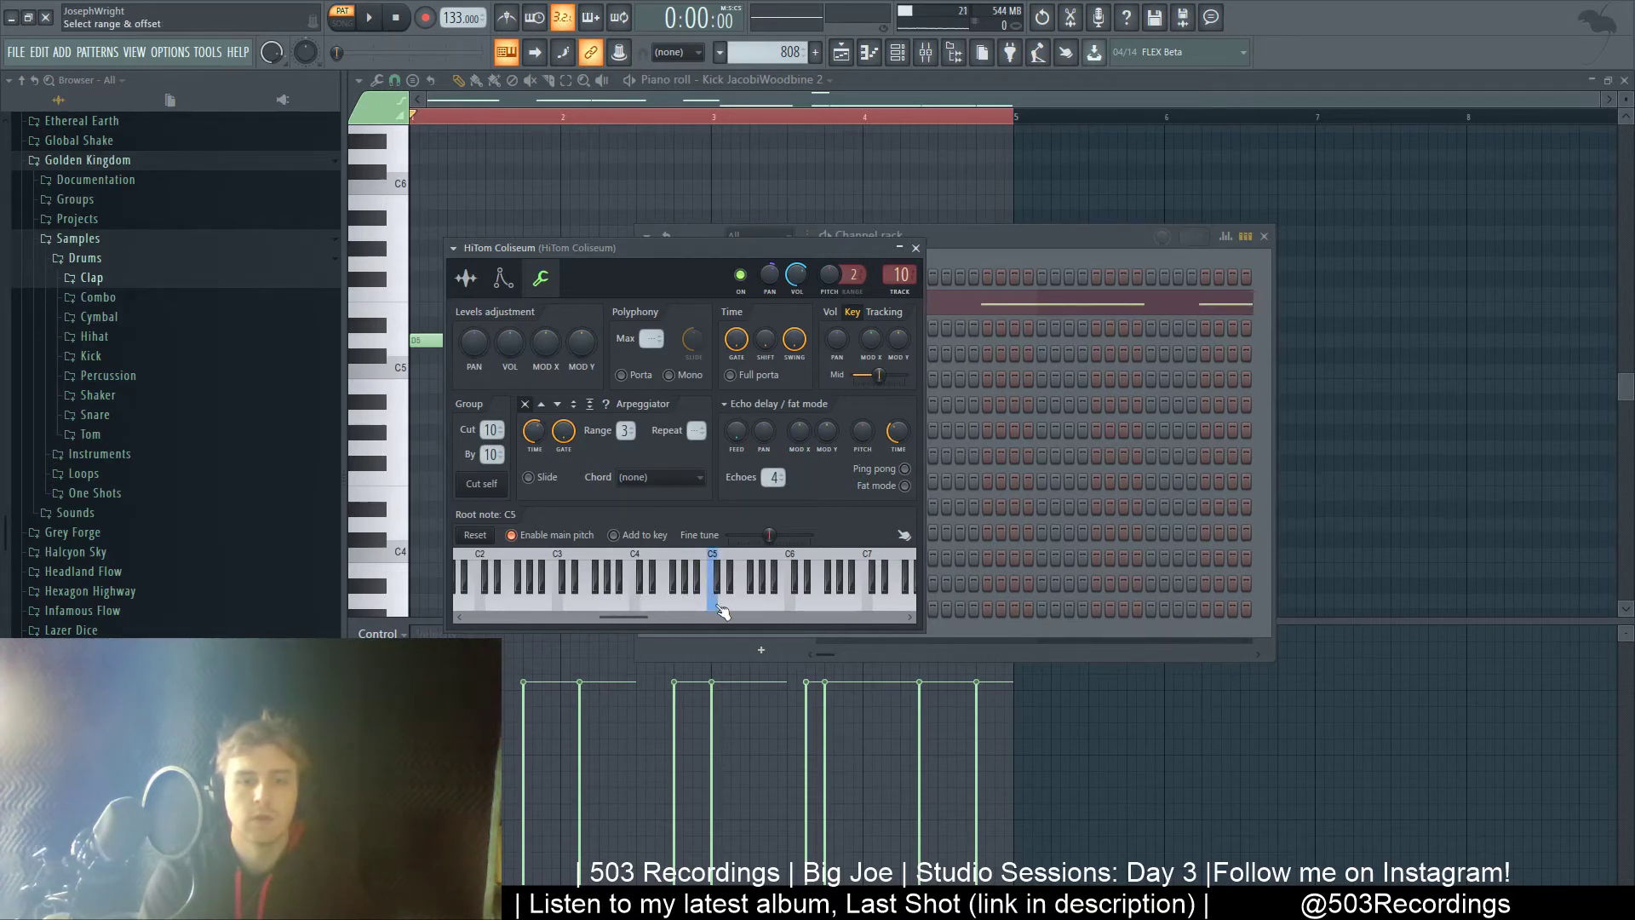
pyautogui.click(649, 608)
pyautogui.click(641, 603)
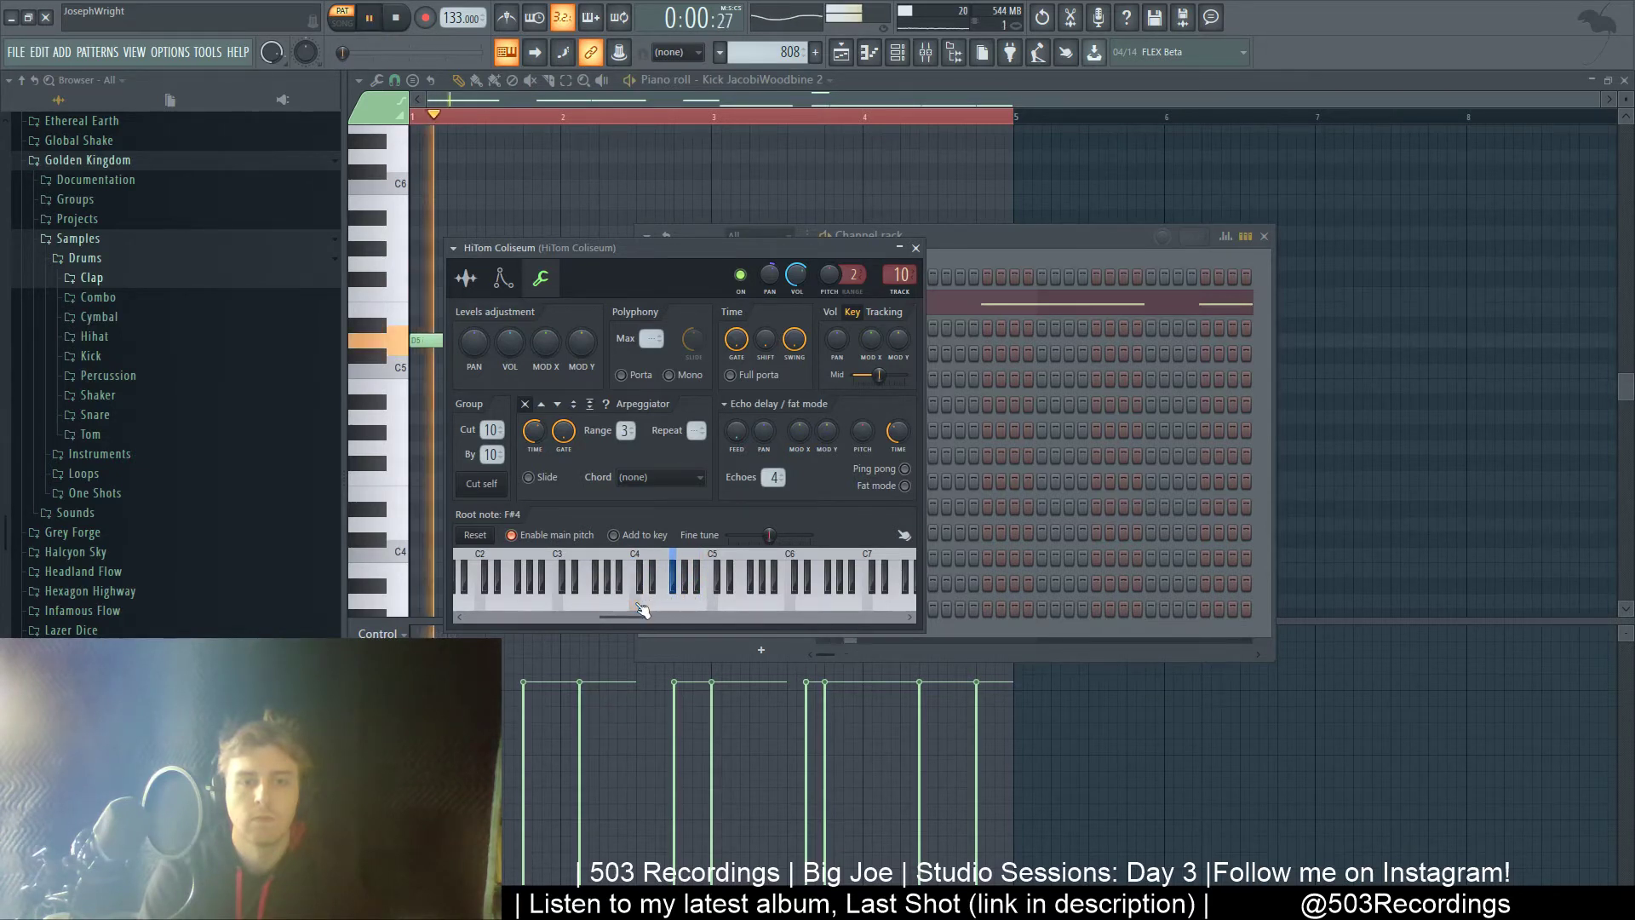
# - Compare the tom with the 808 again, set the HiTom Coliseum root note to G#4, and close its settings
pyautogui.click(727, 604)
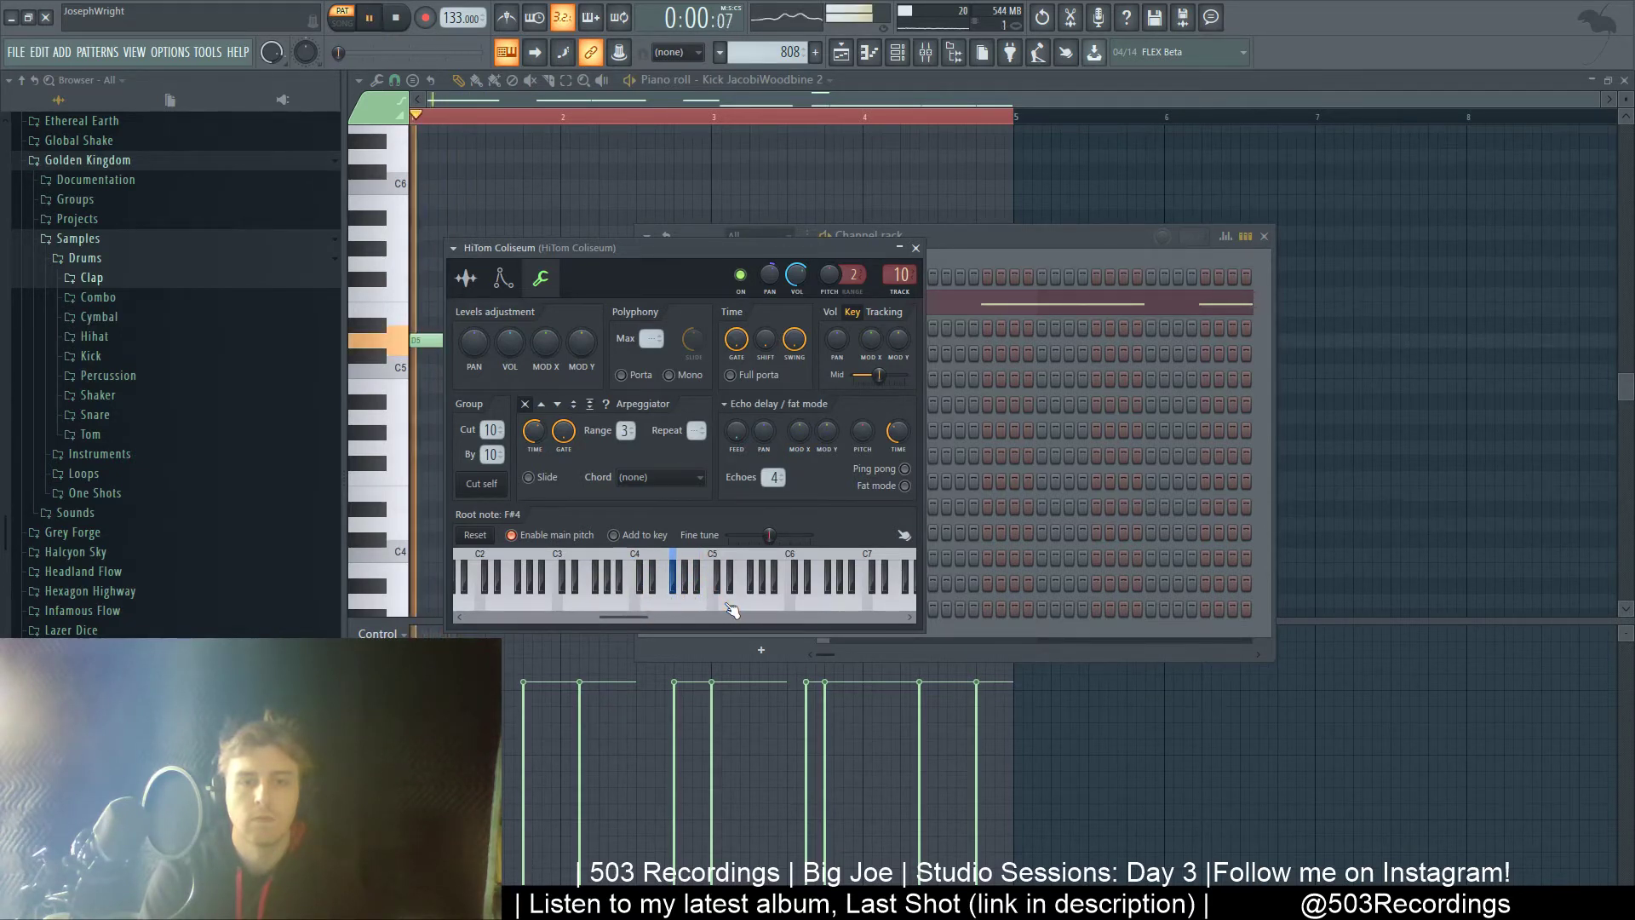
pyautogui.click(651, 607)
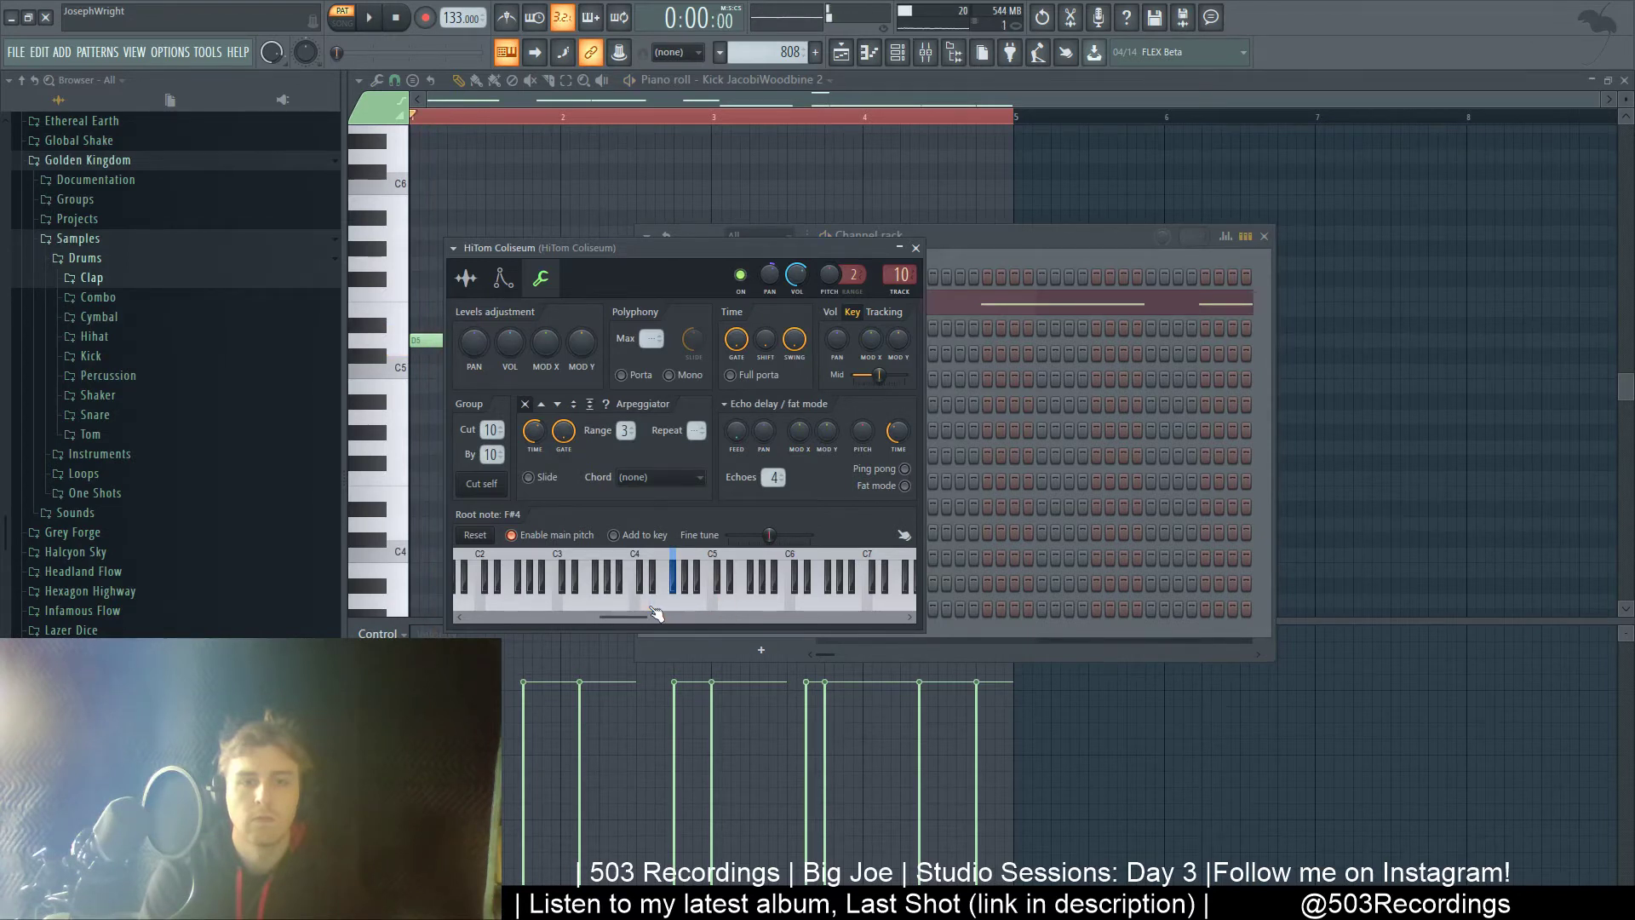
pyautogui.press('space')
pyautogui.press('space')
pyautogui.click(651, 608)
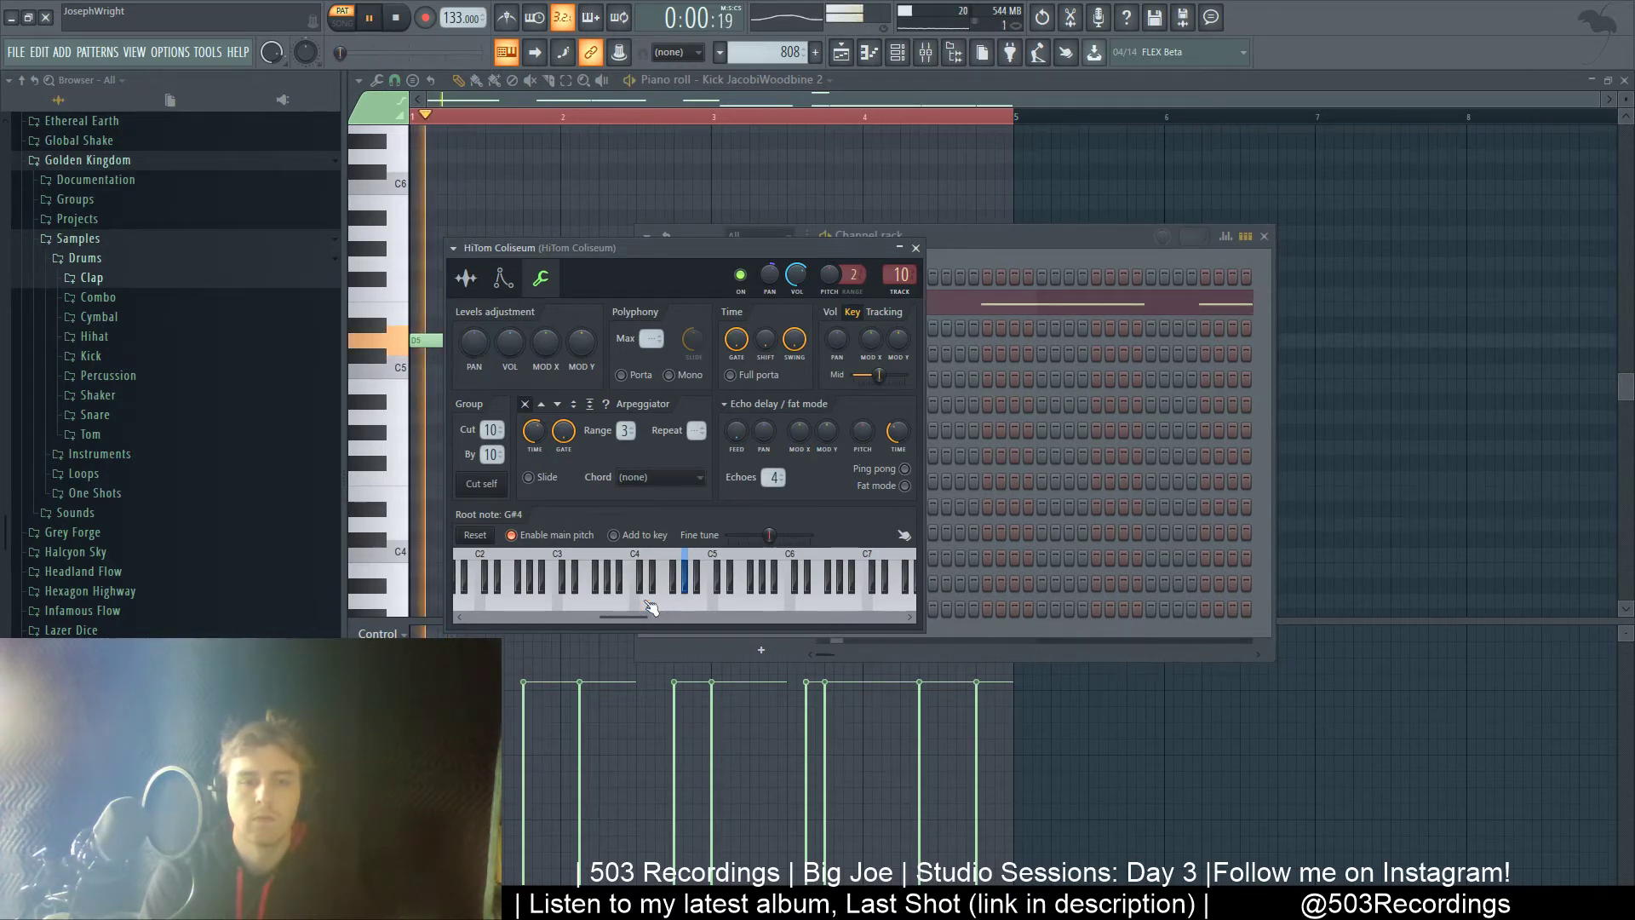
pyautogui.rightClick(714, 563)
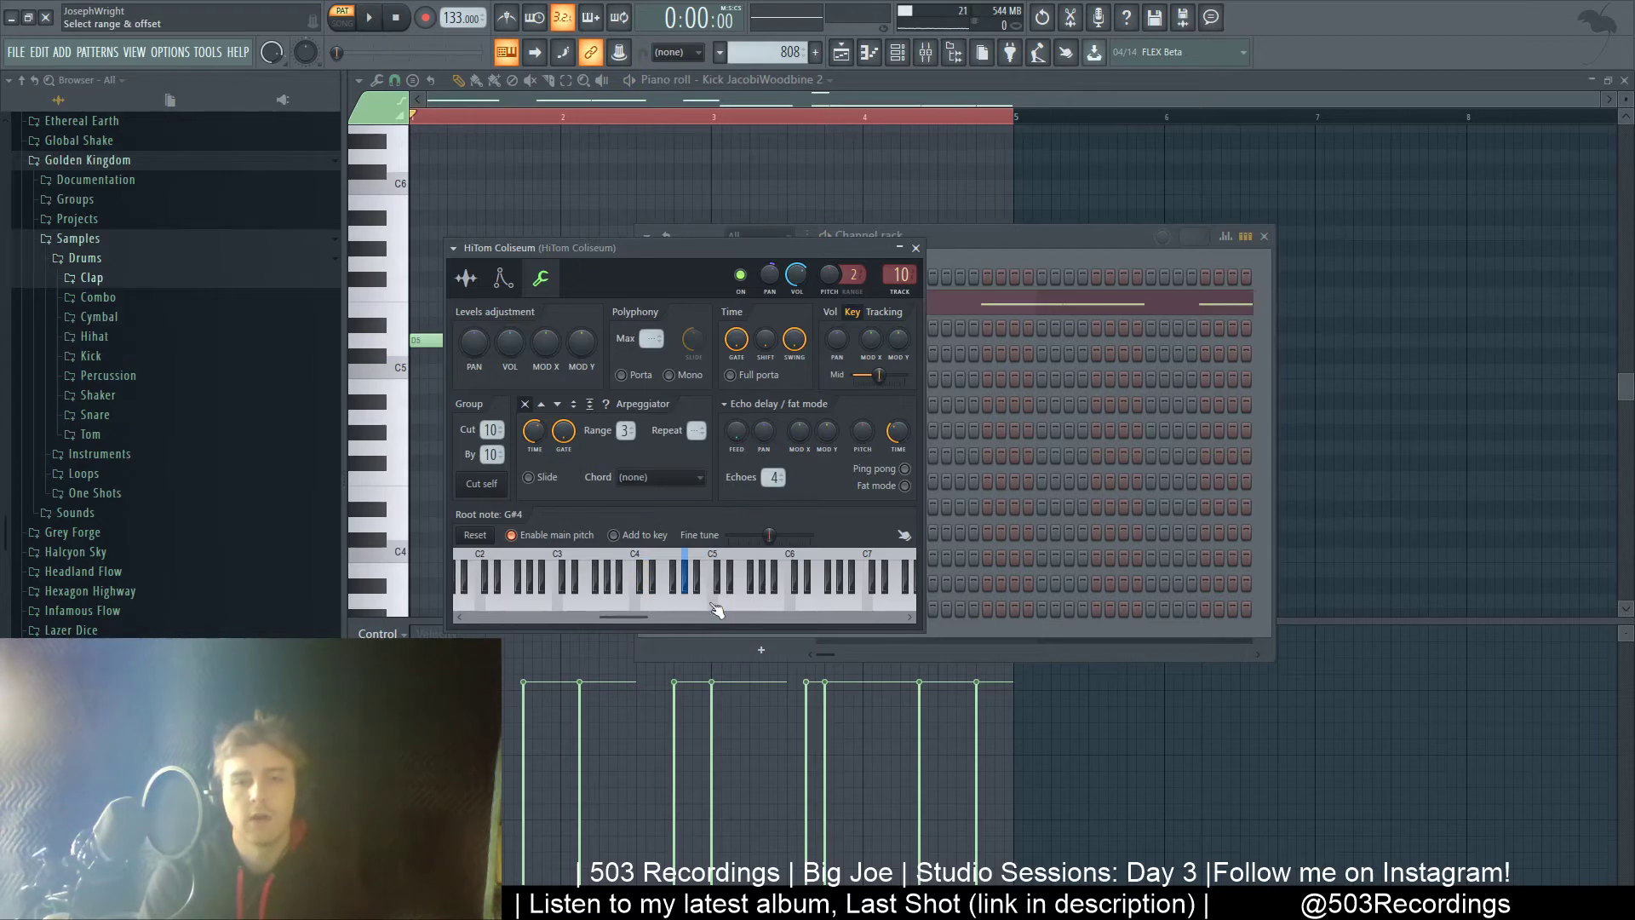
pyautogui.click(917, 248)
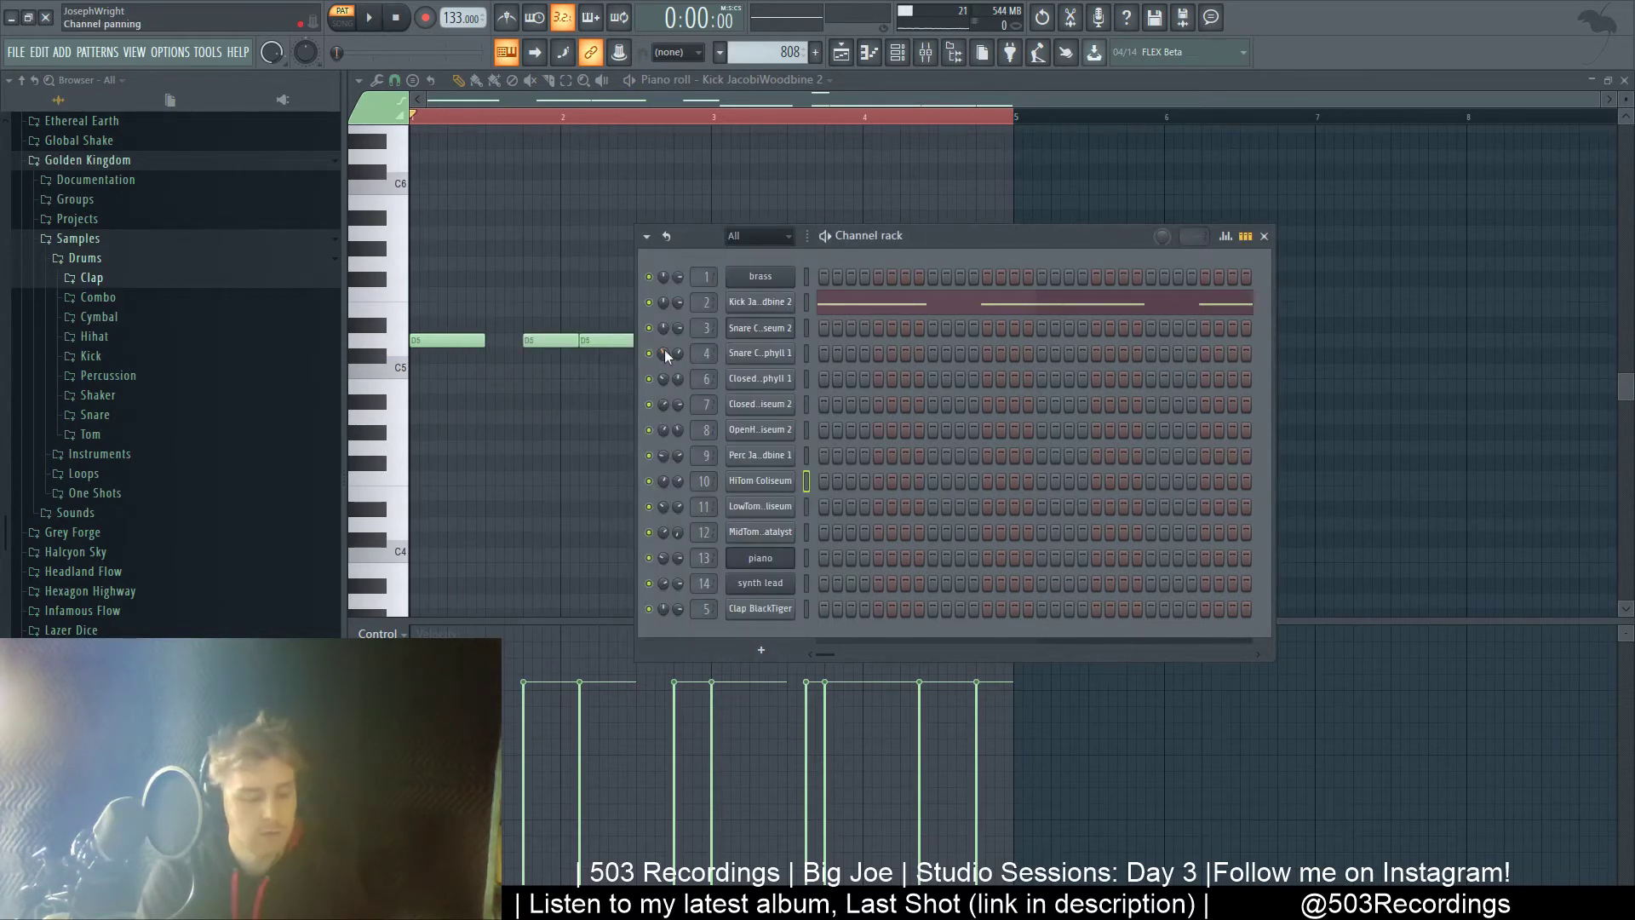
# - Load Waves Tune Real-Time Mono in the first effect slot of the HiTom Coliseum mixer track
pyautogui.press('F9')
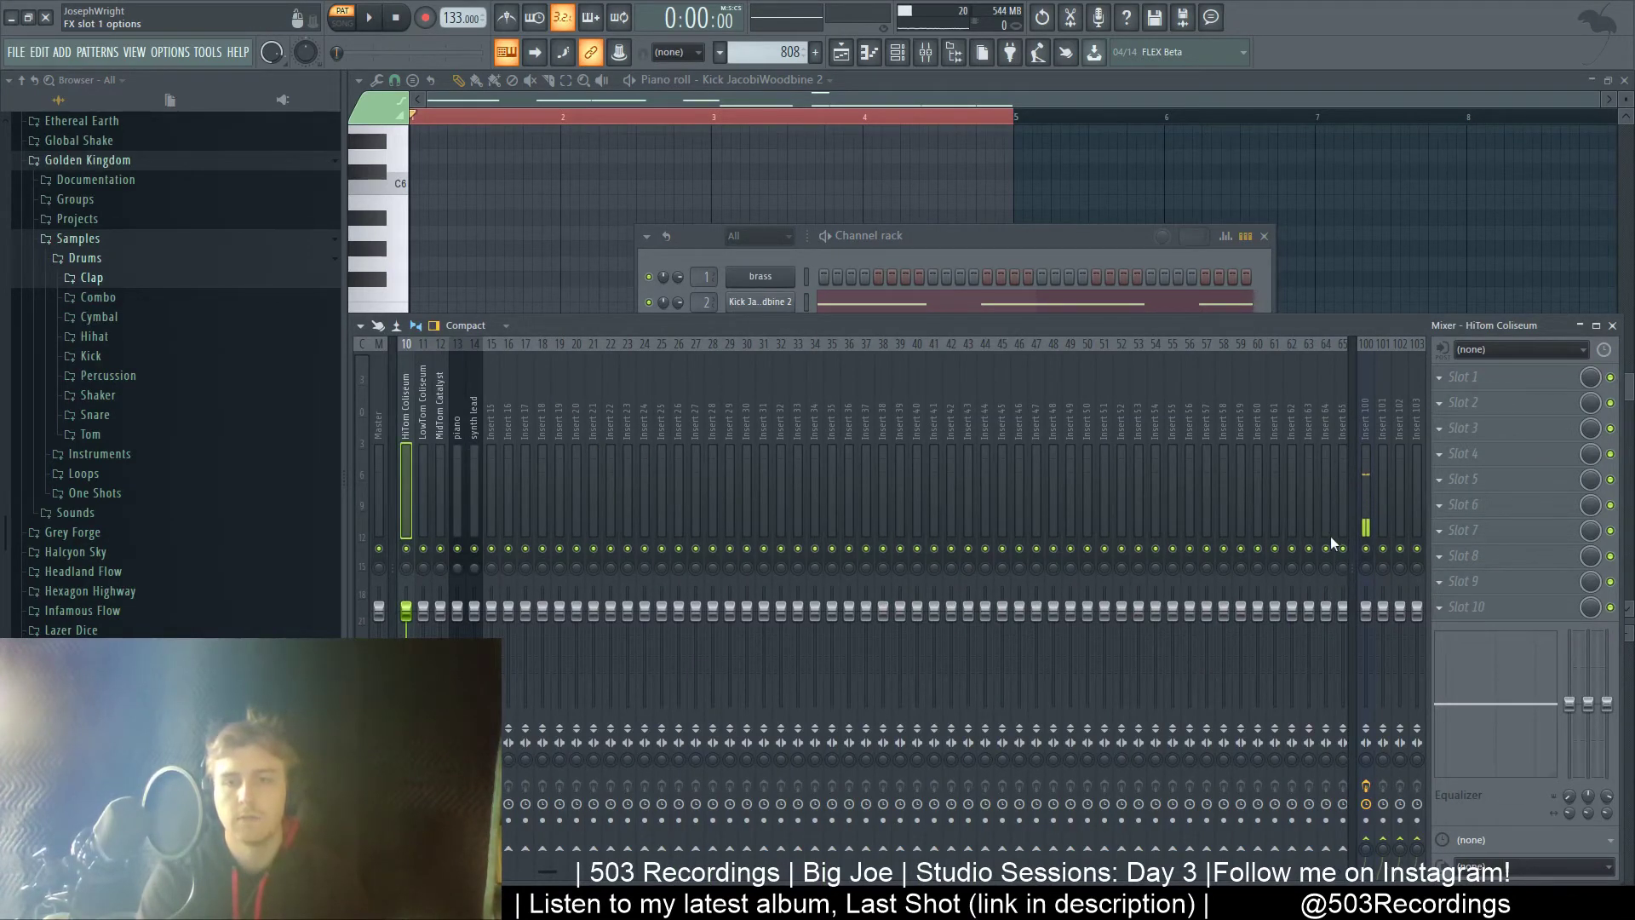
pyautogui.click(1339, 514)
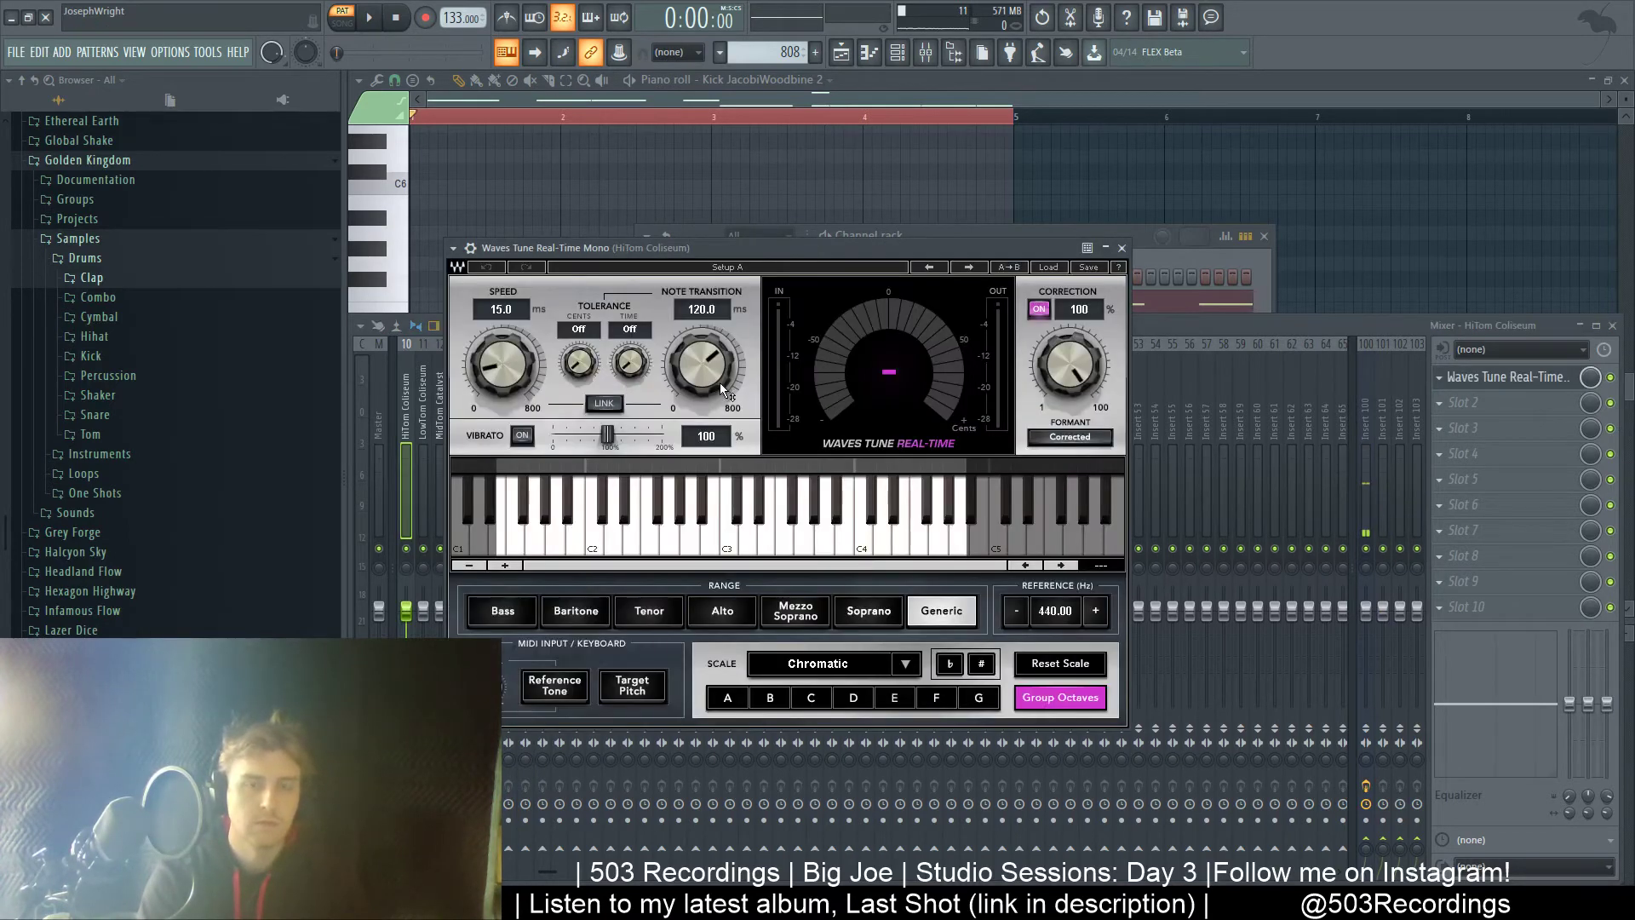
pyautogui.press('space')
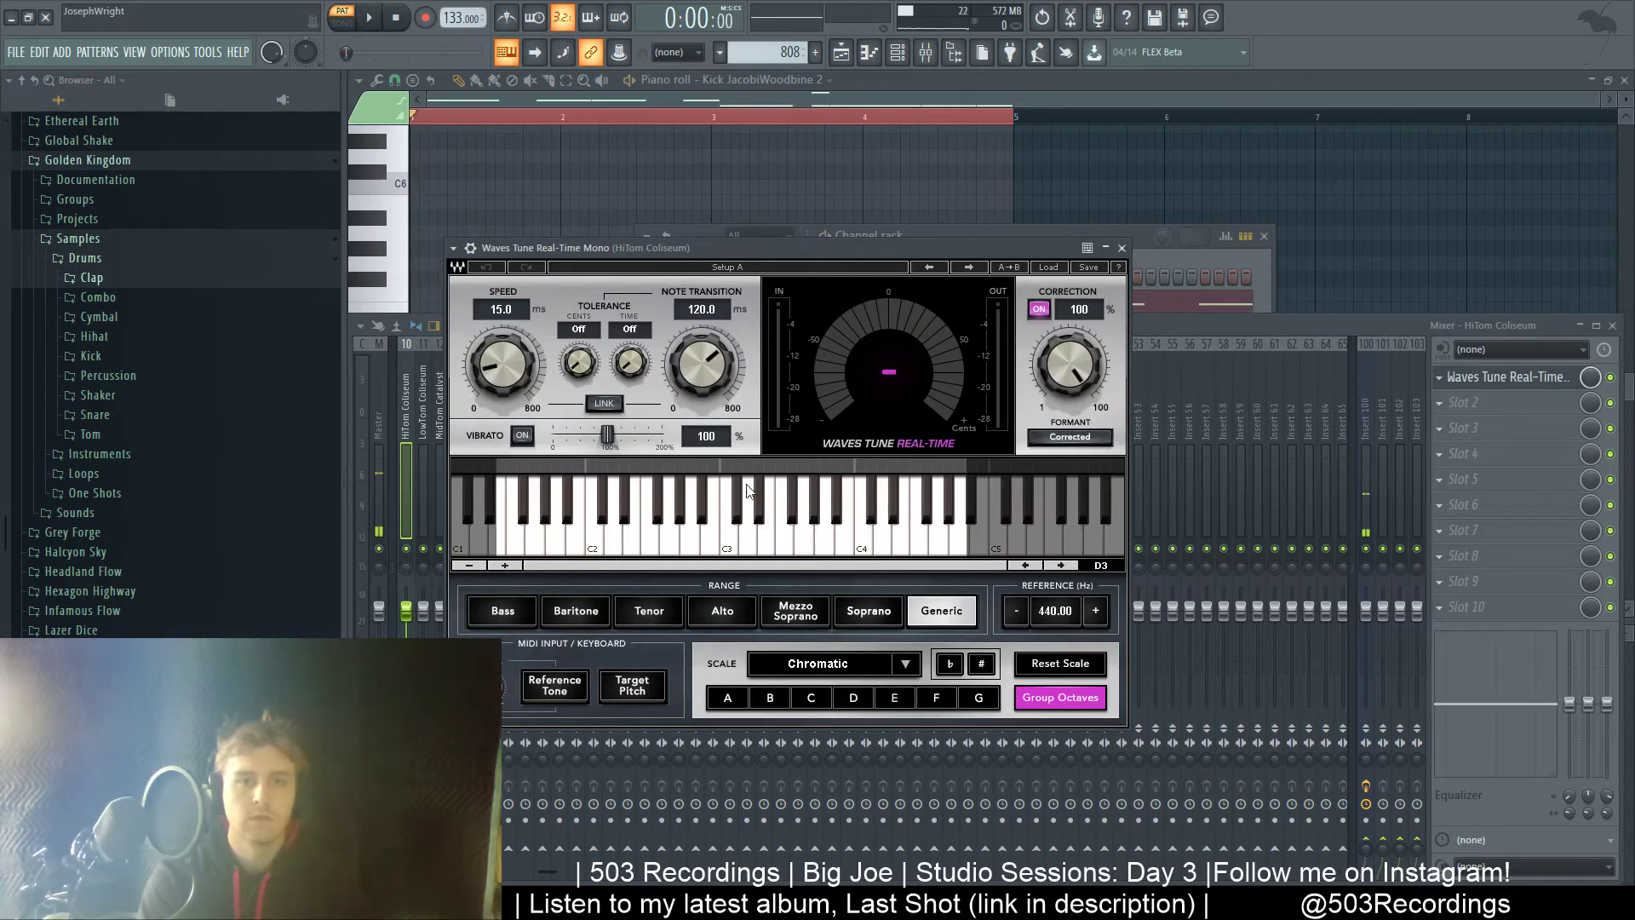
# - Play the selected bar of the arrangement containing the first tom fill while watching Waves Tune Real-Time on the HiTom Coliseum track
pyautogui.click(706, 231)
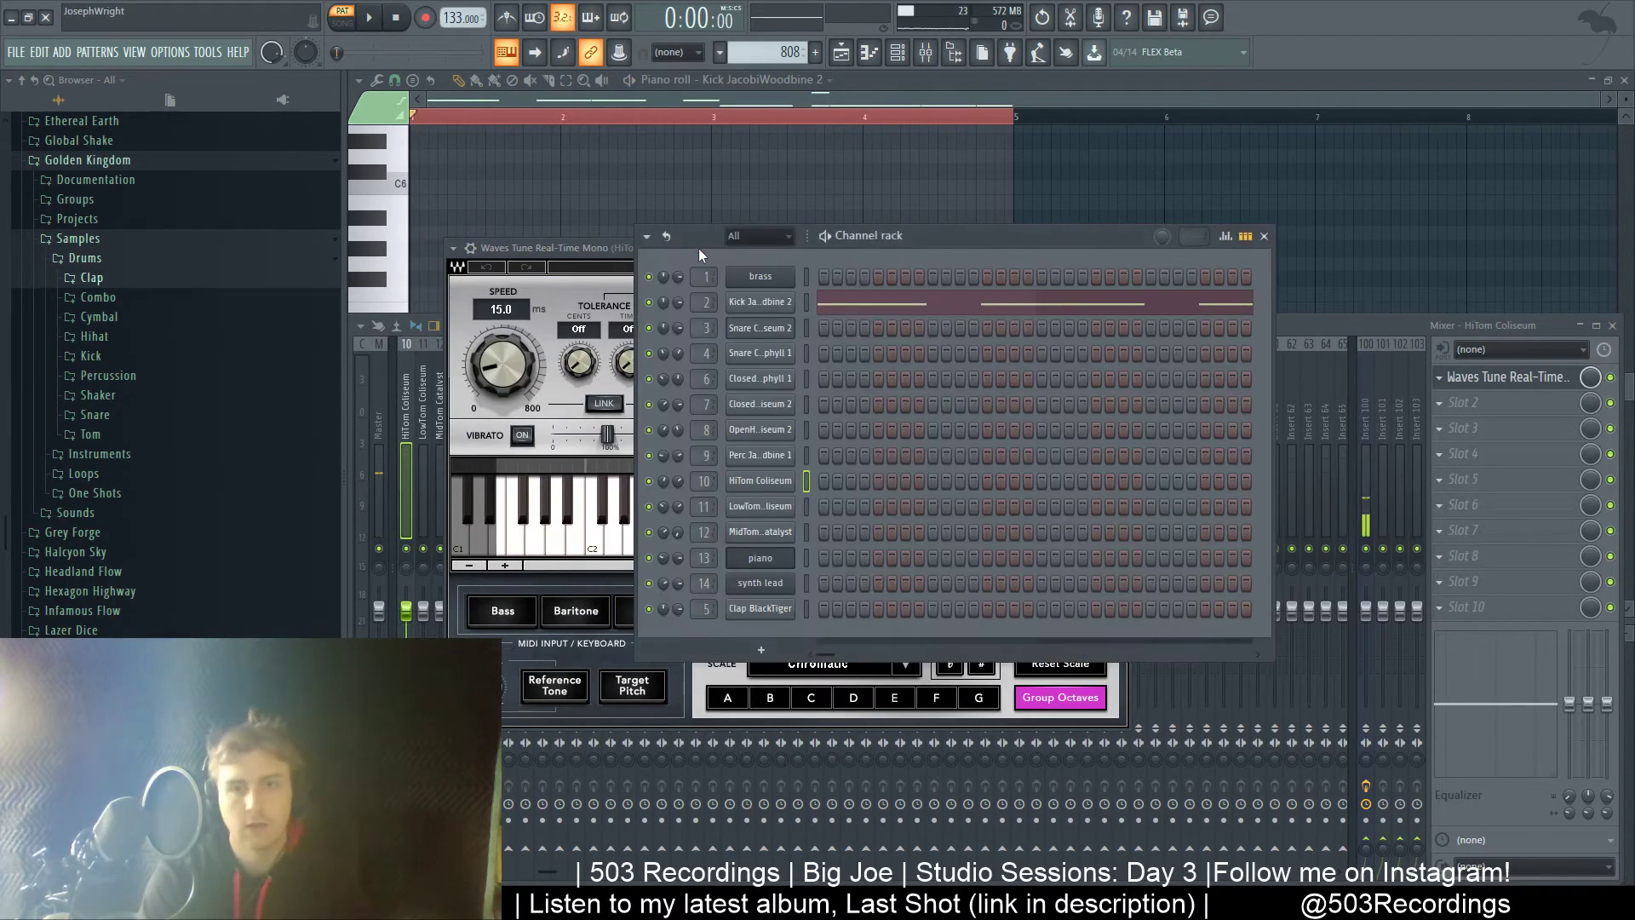
pyautogui.press('F6')
pyautogui.press('F5')
pyautogui.click(1024, 120)
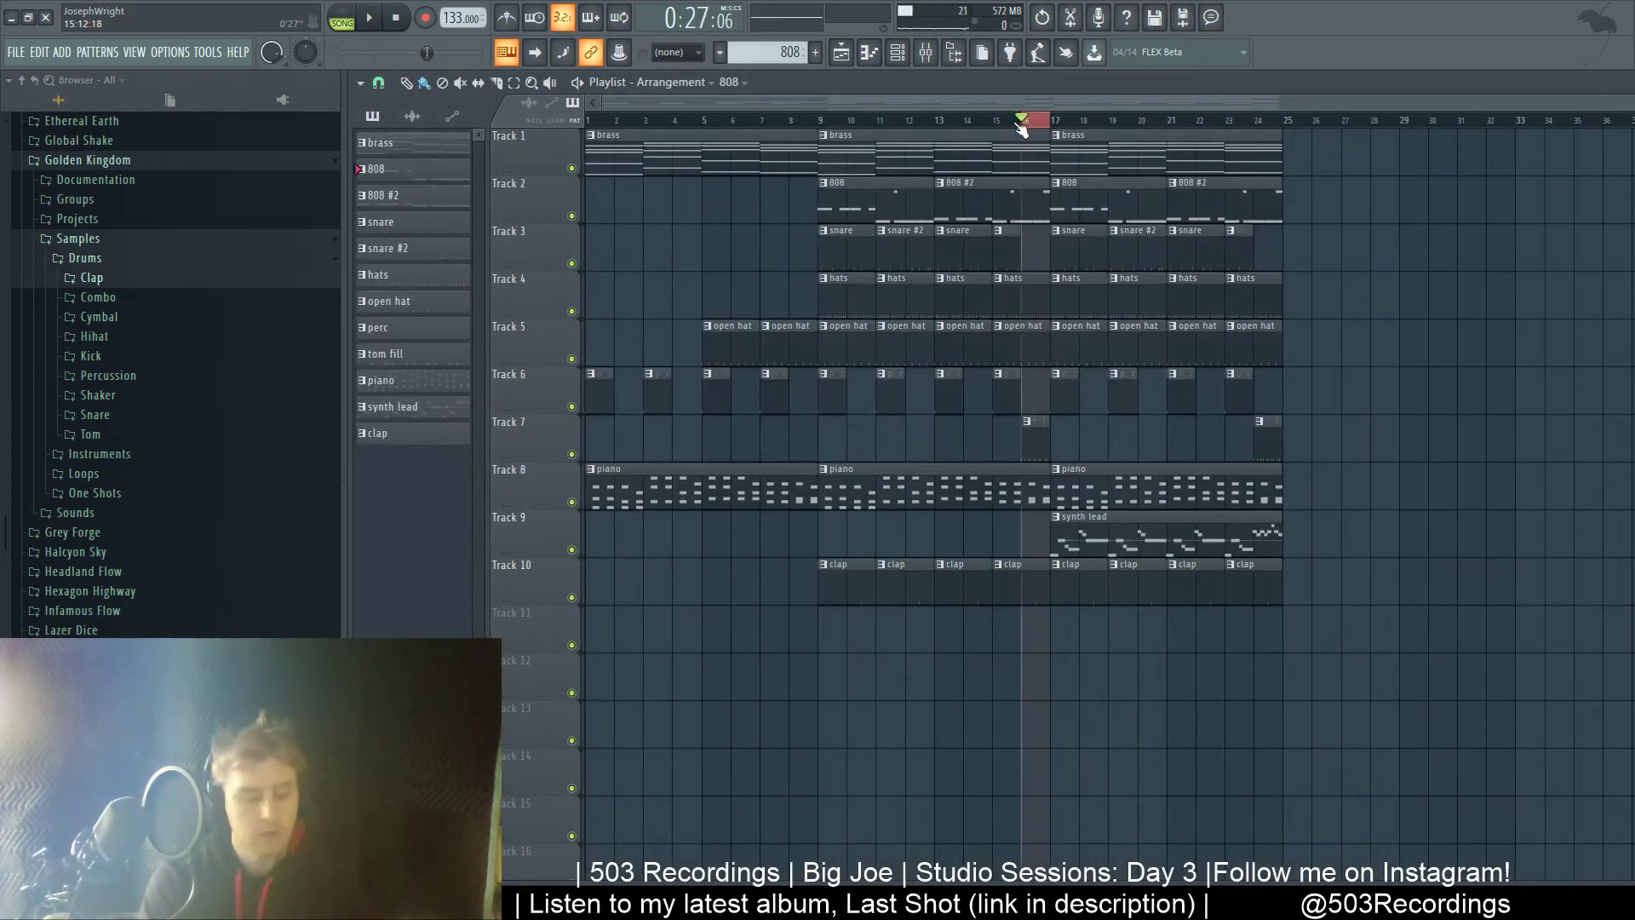
pyautogui.press('F9')
pyautogui.click(1494, 378)
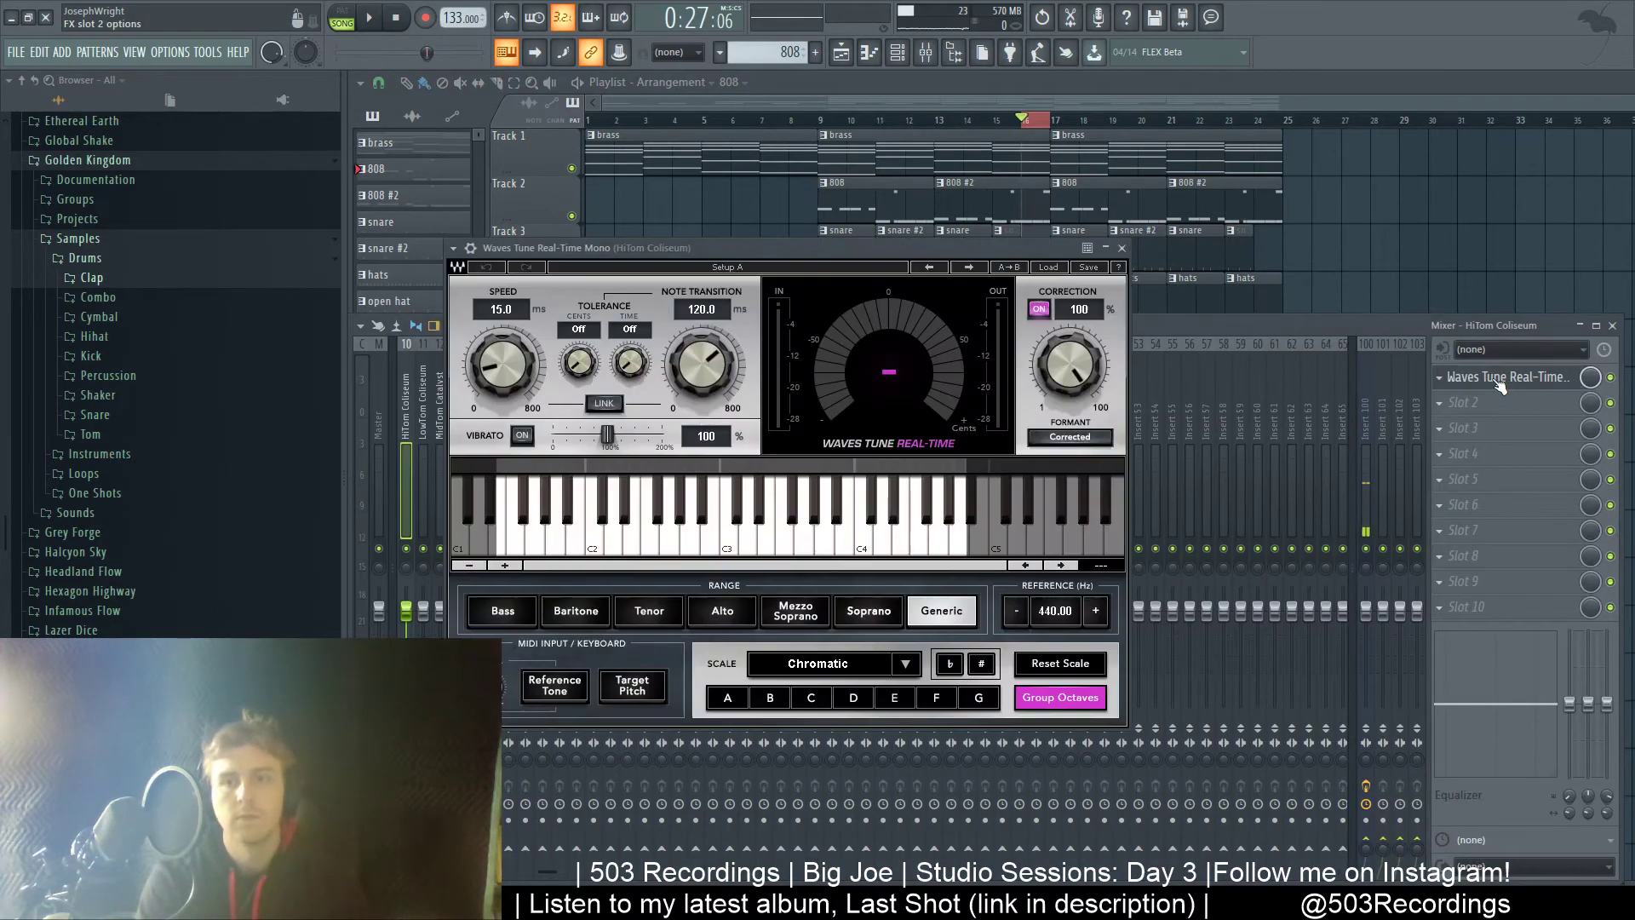
pyautogui.press('space')
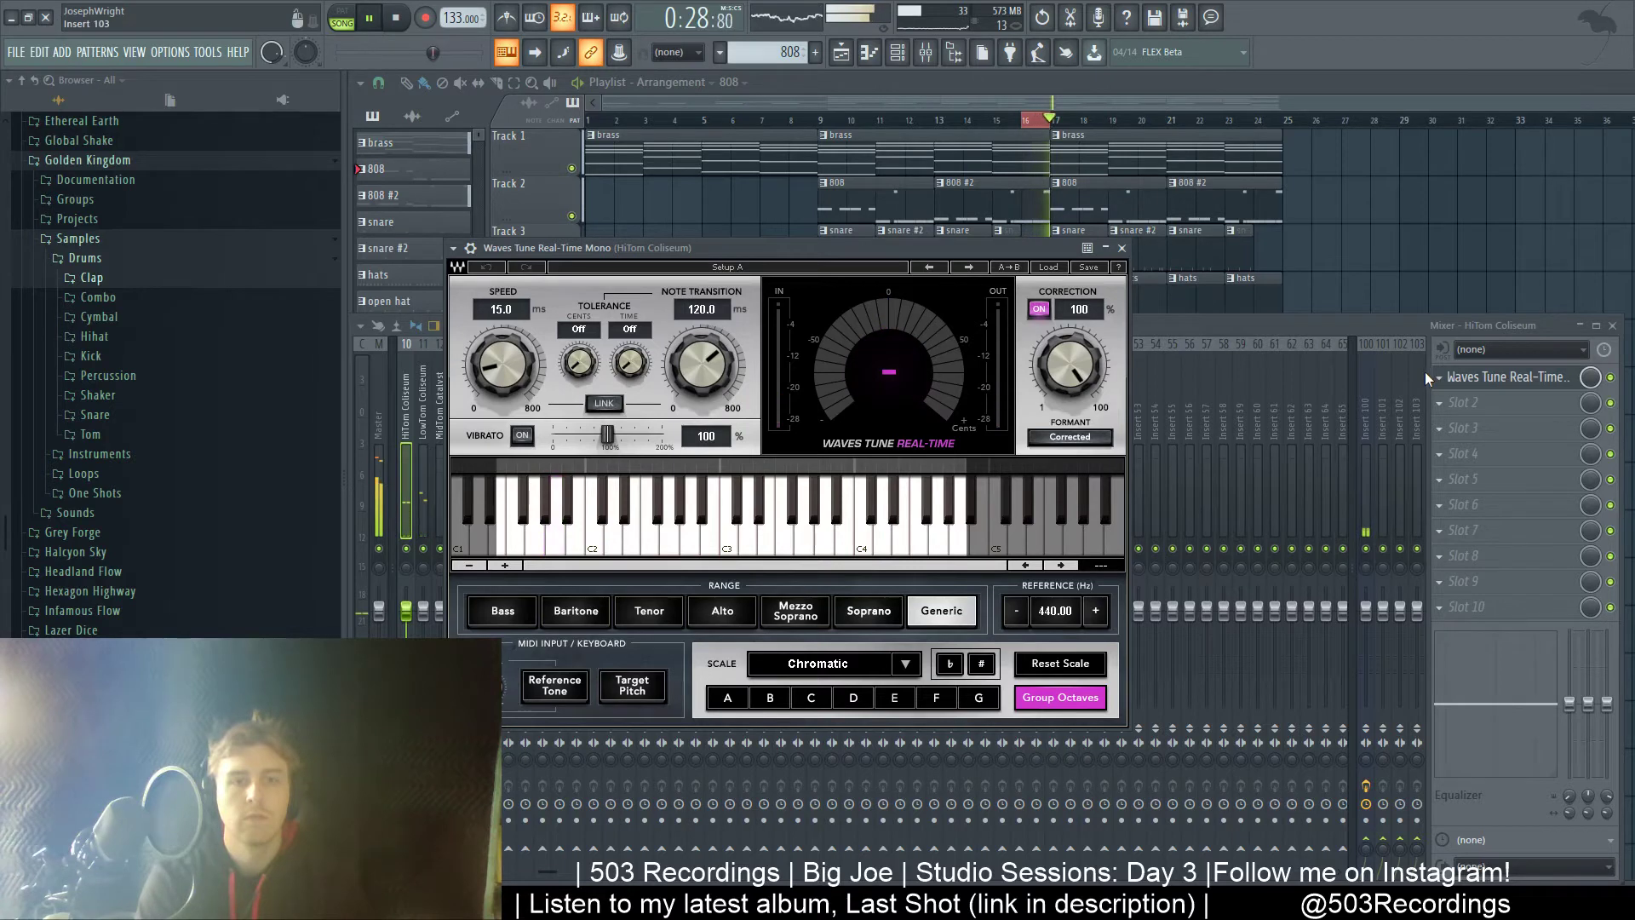
pyautogui.press('space')
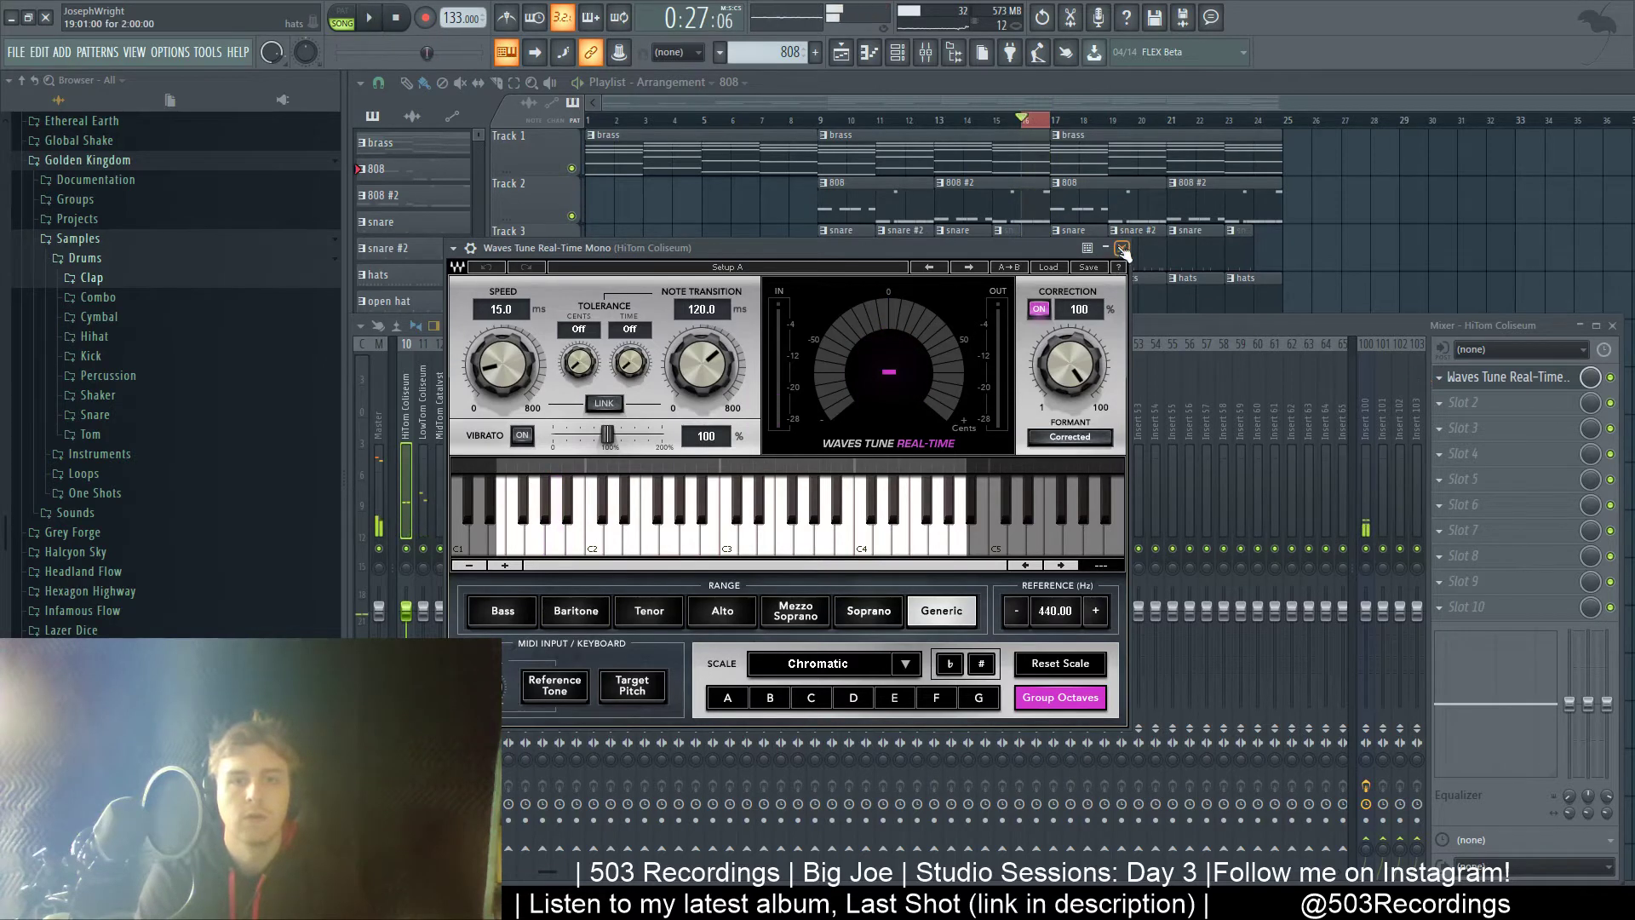
pyautogui.click(1121, 248)
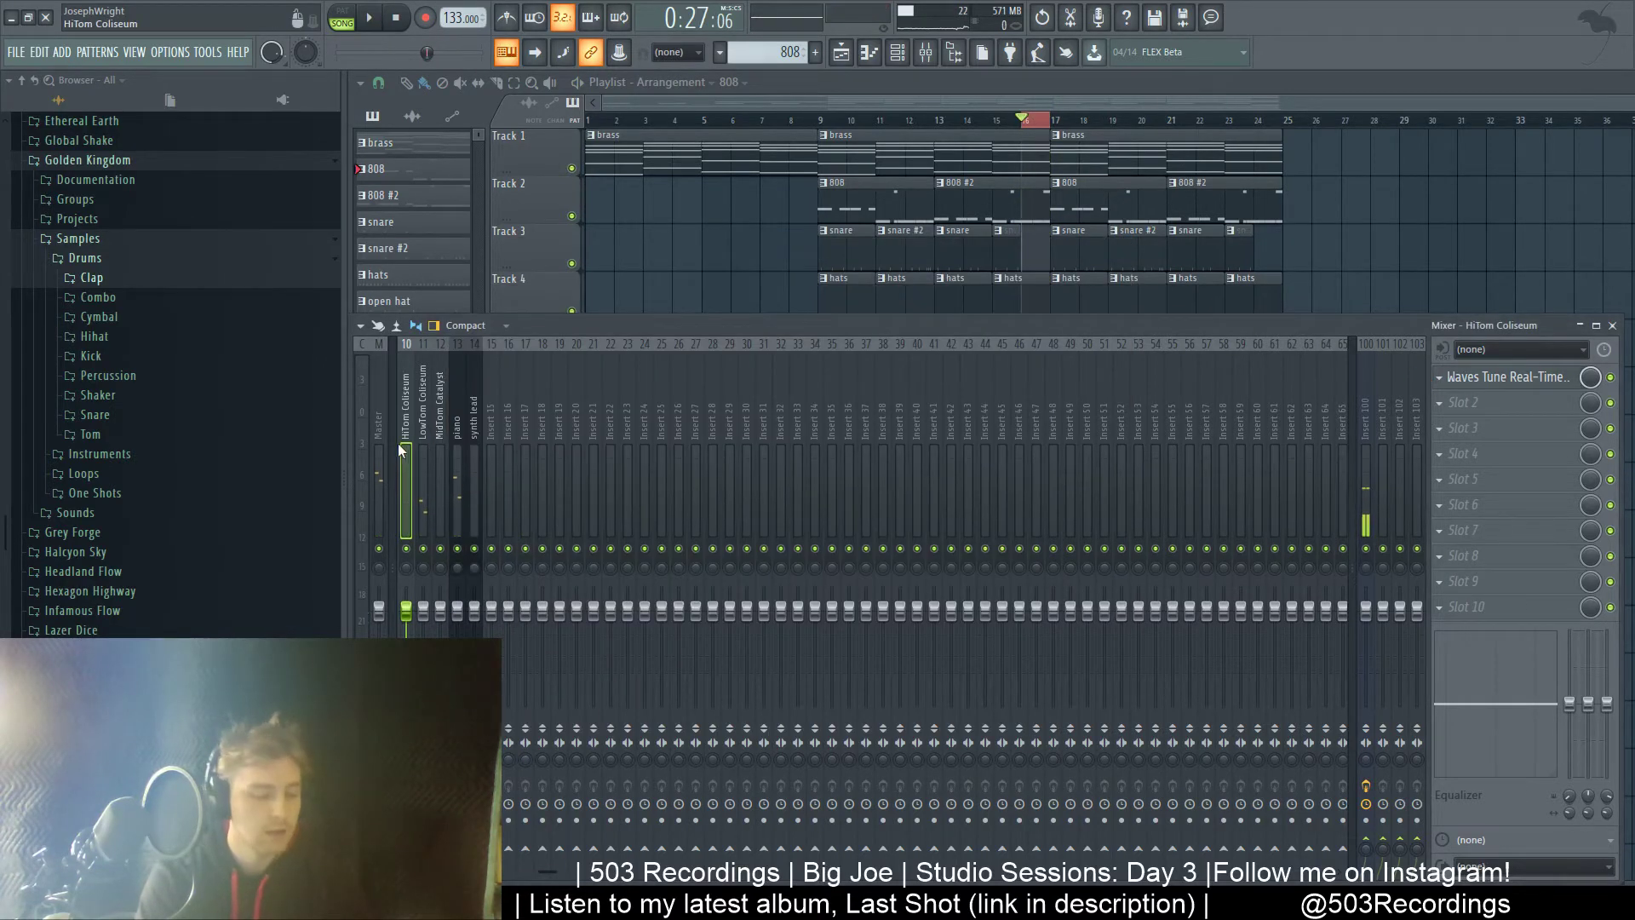
# - Set the root note of the HiTom Coliseum channel to A4
pyautogui.press('F6')
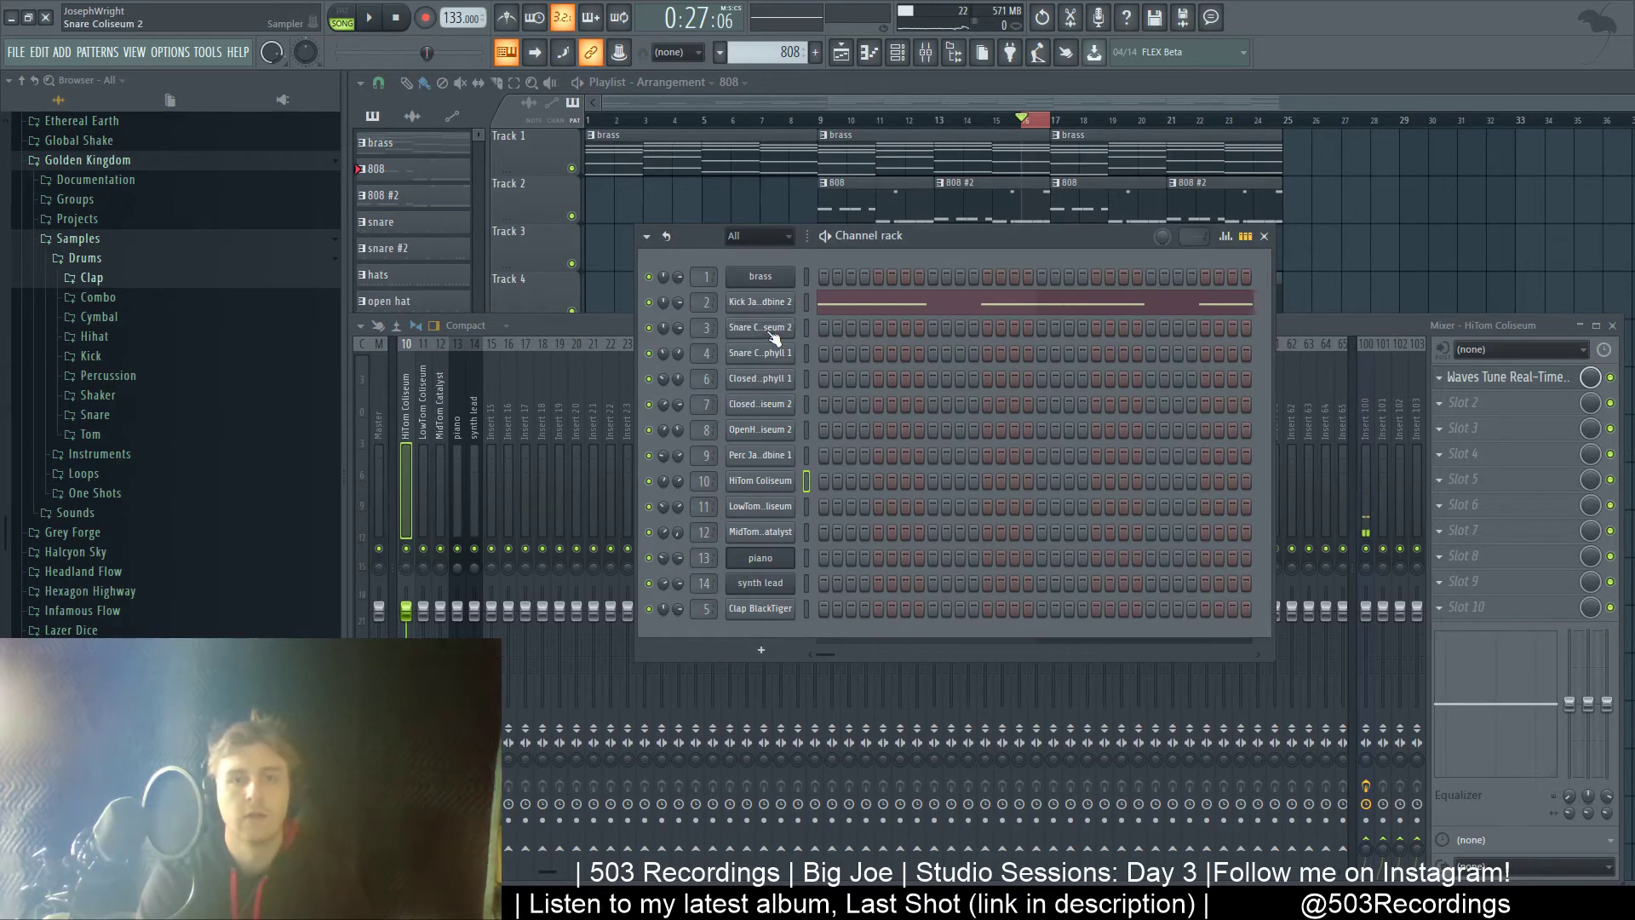
pyautogui.click(760, 487)
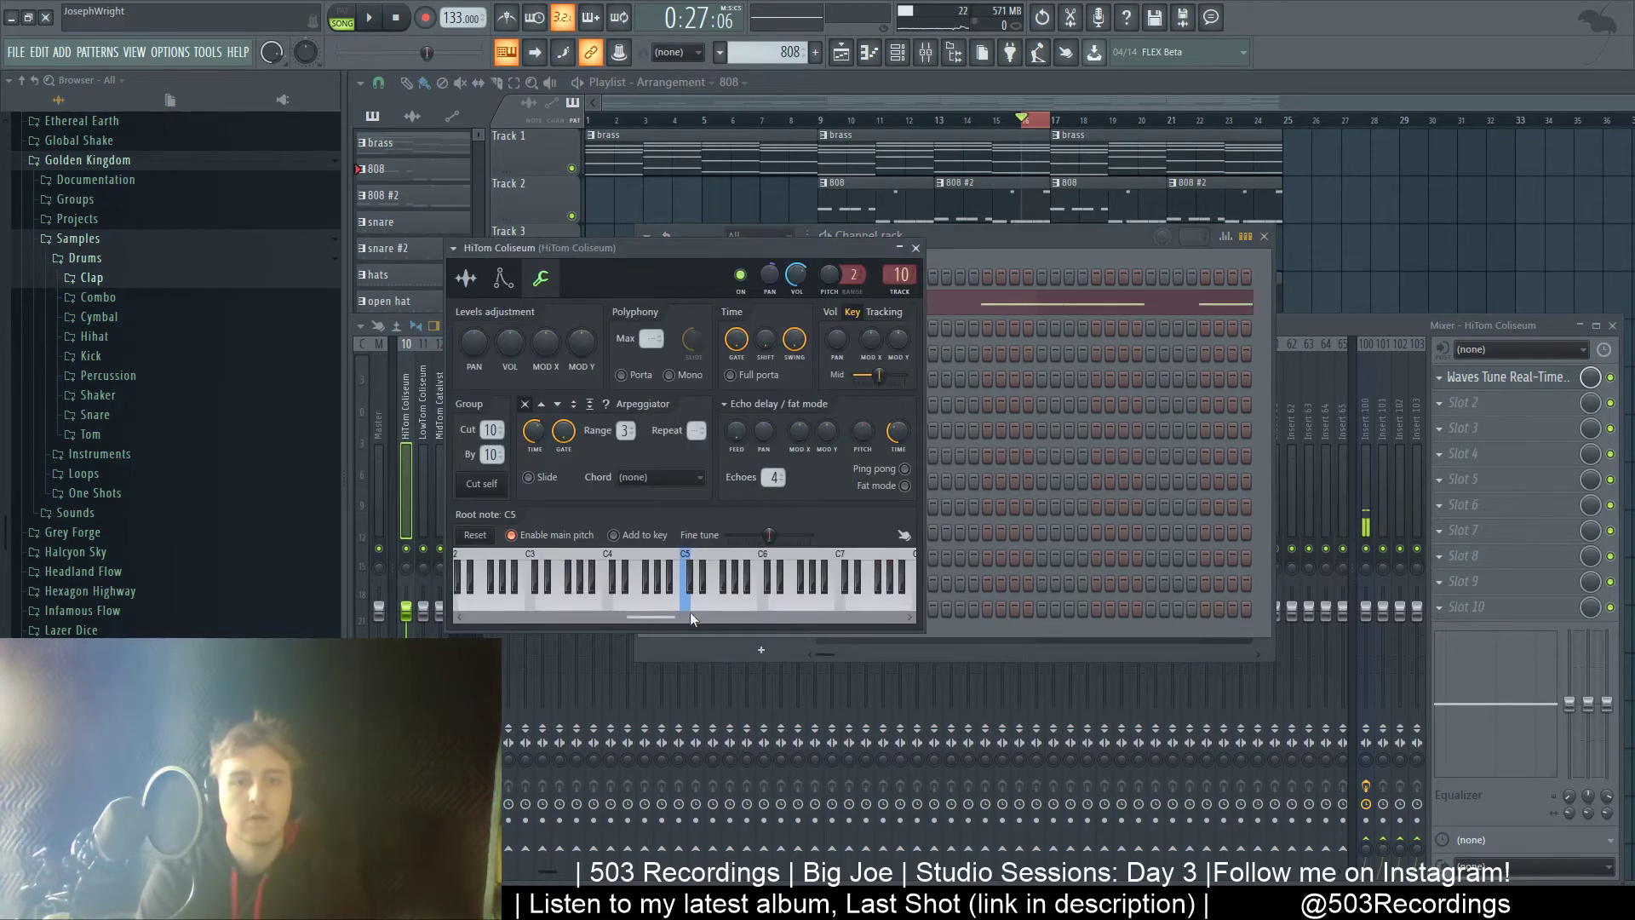
pyautogui.rightClick(665, 608)
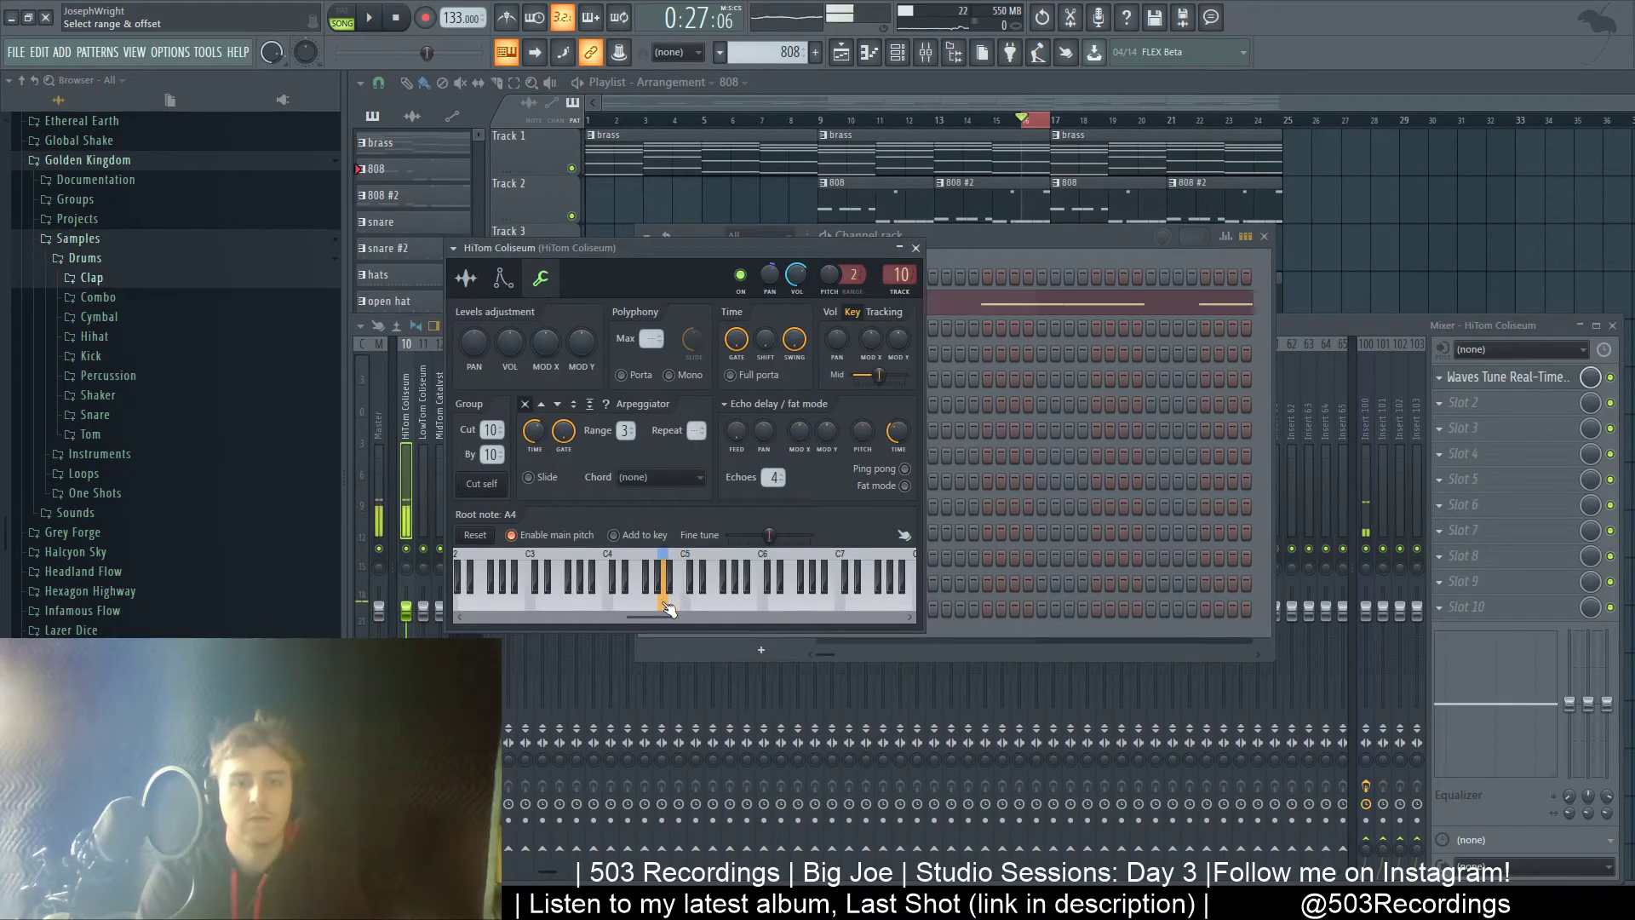
pyautogui.click(621, 606)
pyautogui.click(915, 248)
# - Try Waves Tune Real-Time on the LowTom Coliseum mixer track while playing the tom fill
pyautogui.click(1426, 340)
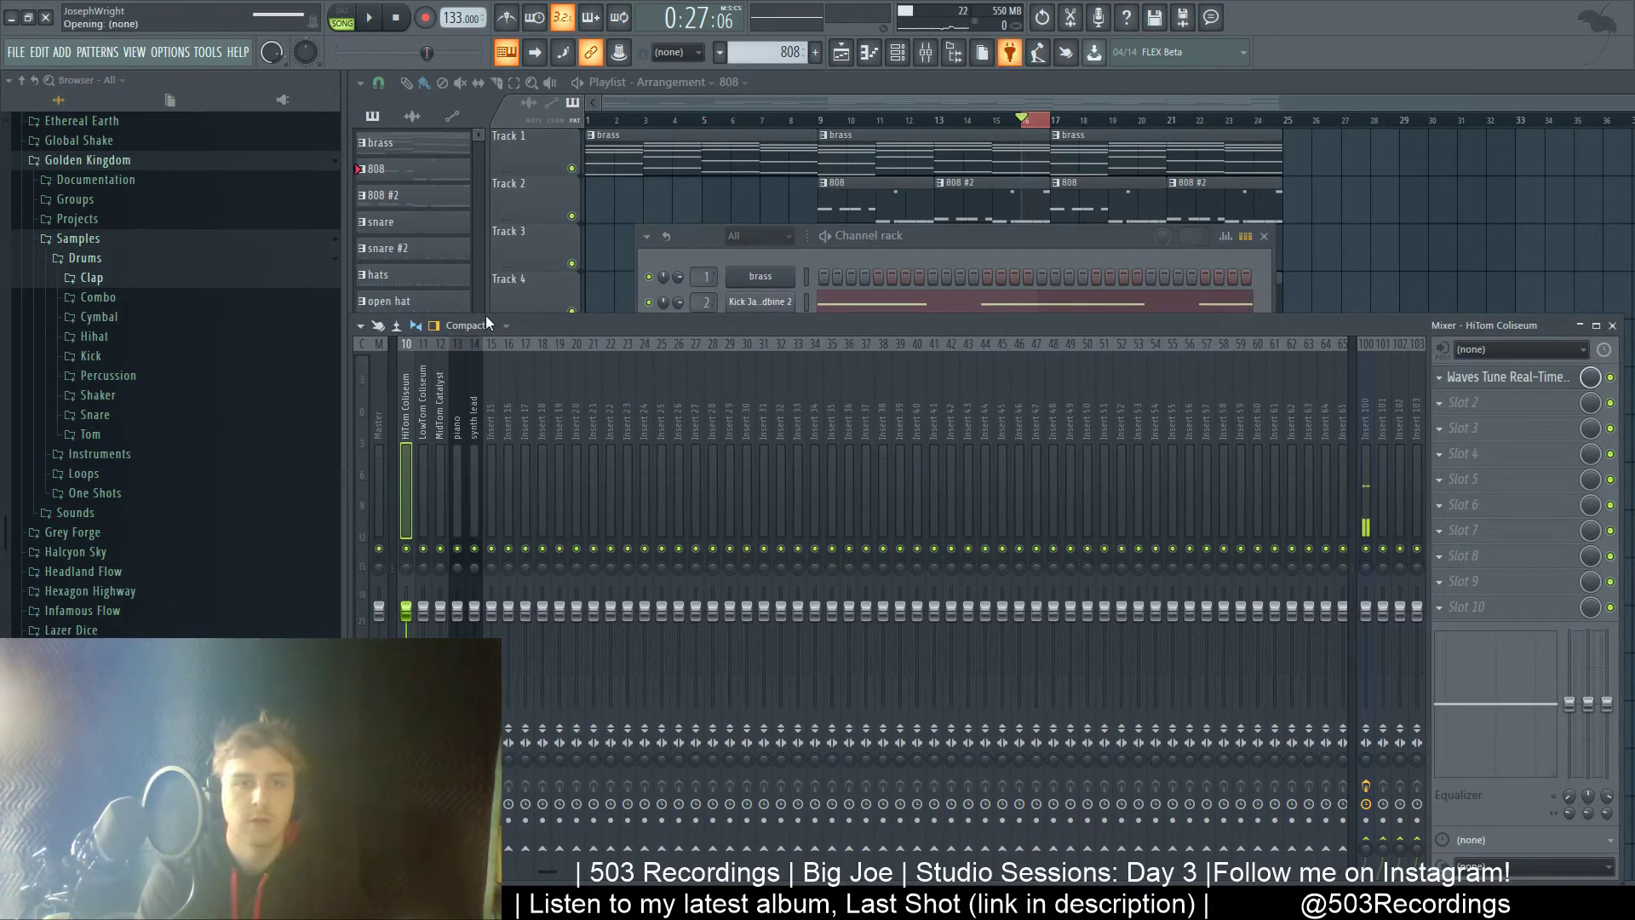
pyautogui.click(422, 417)
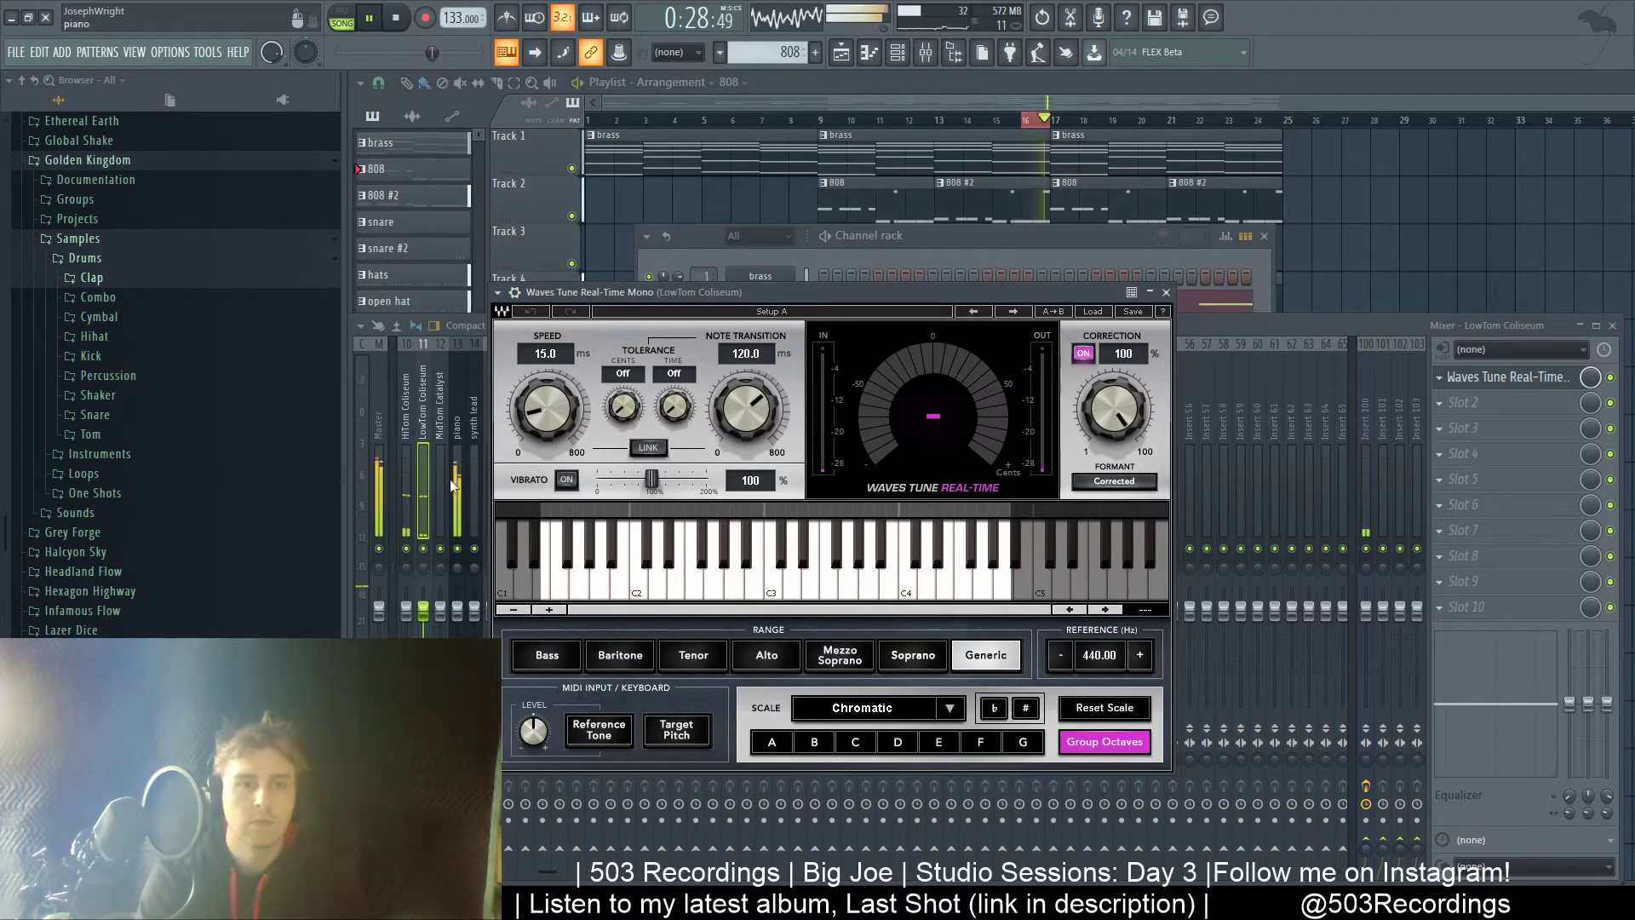
pyautogui.press('F6')
pyautogui.press('space')
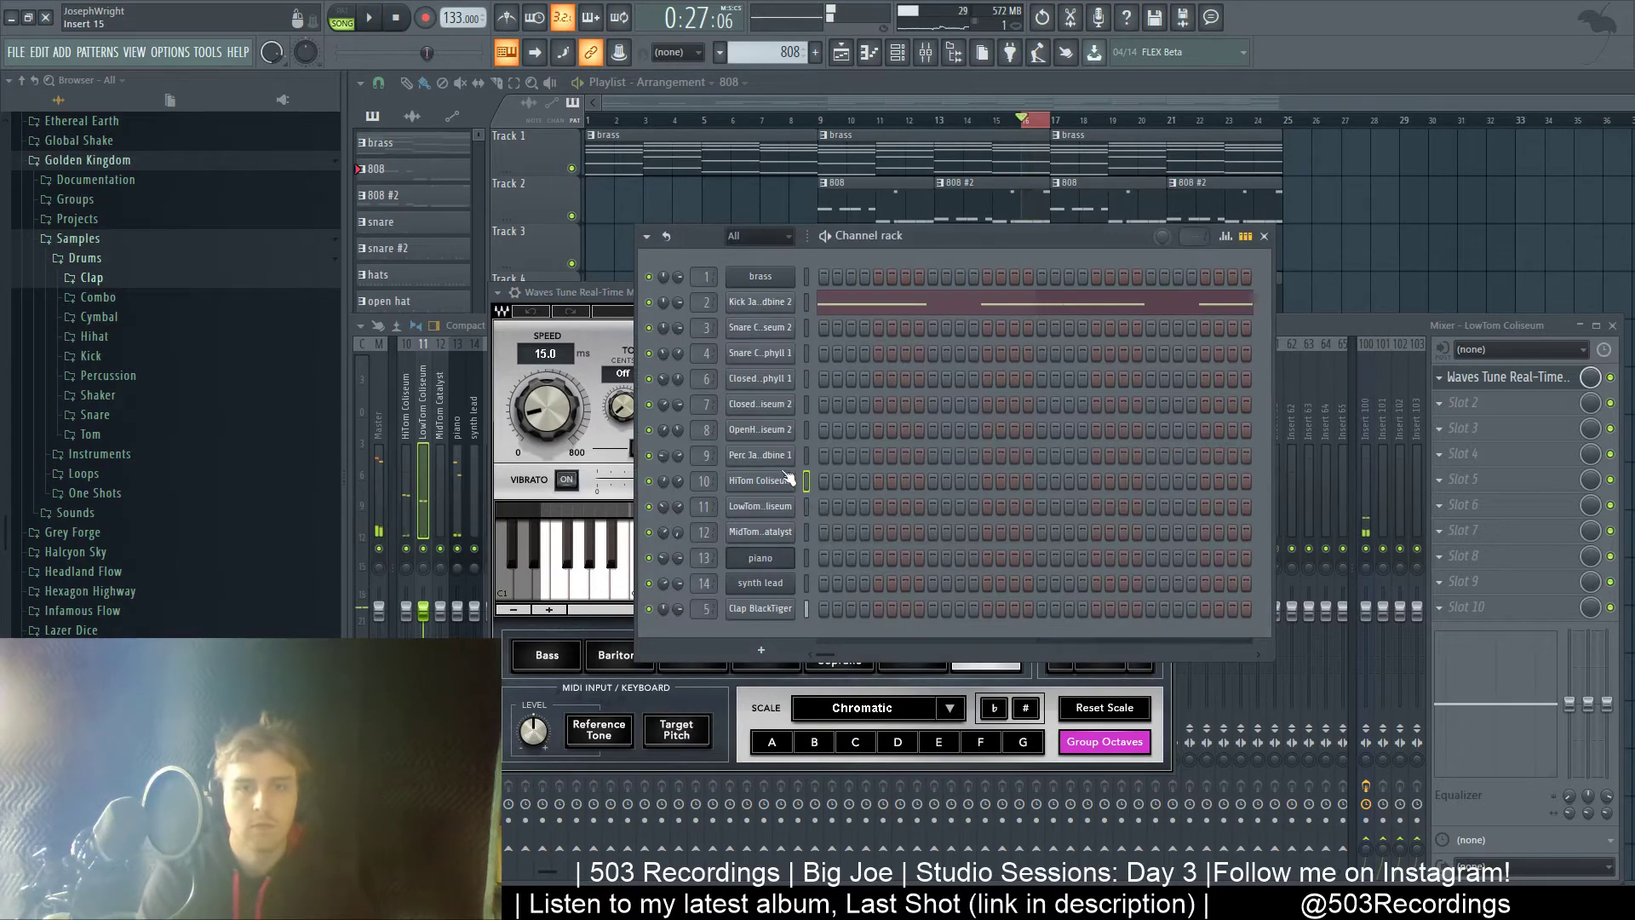
# - Detect the pitch regions of the LowTom Coliseum sample in Edison and listen to its first region
pyautogui.click(779, 508)
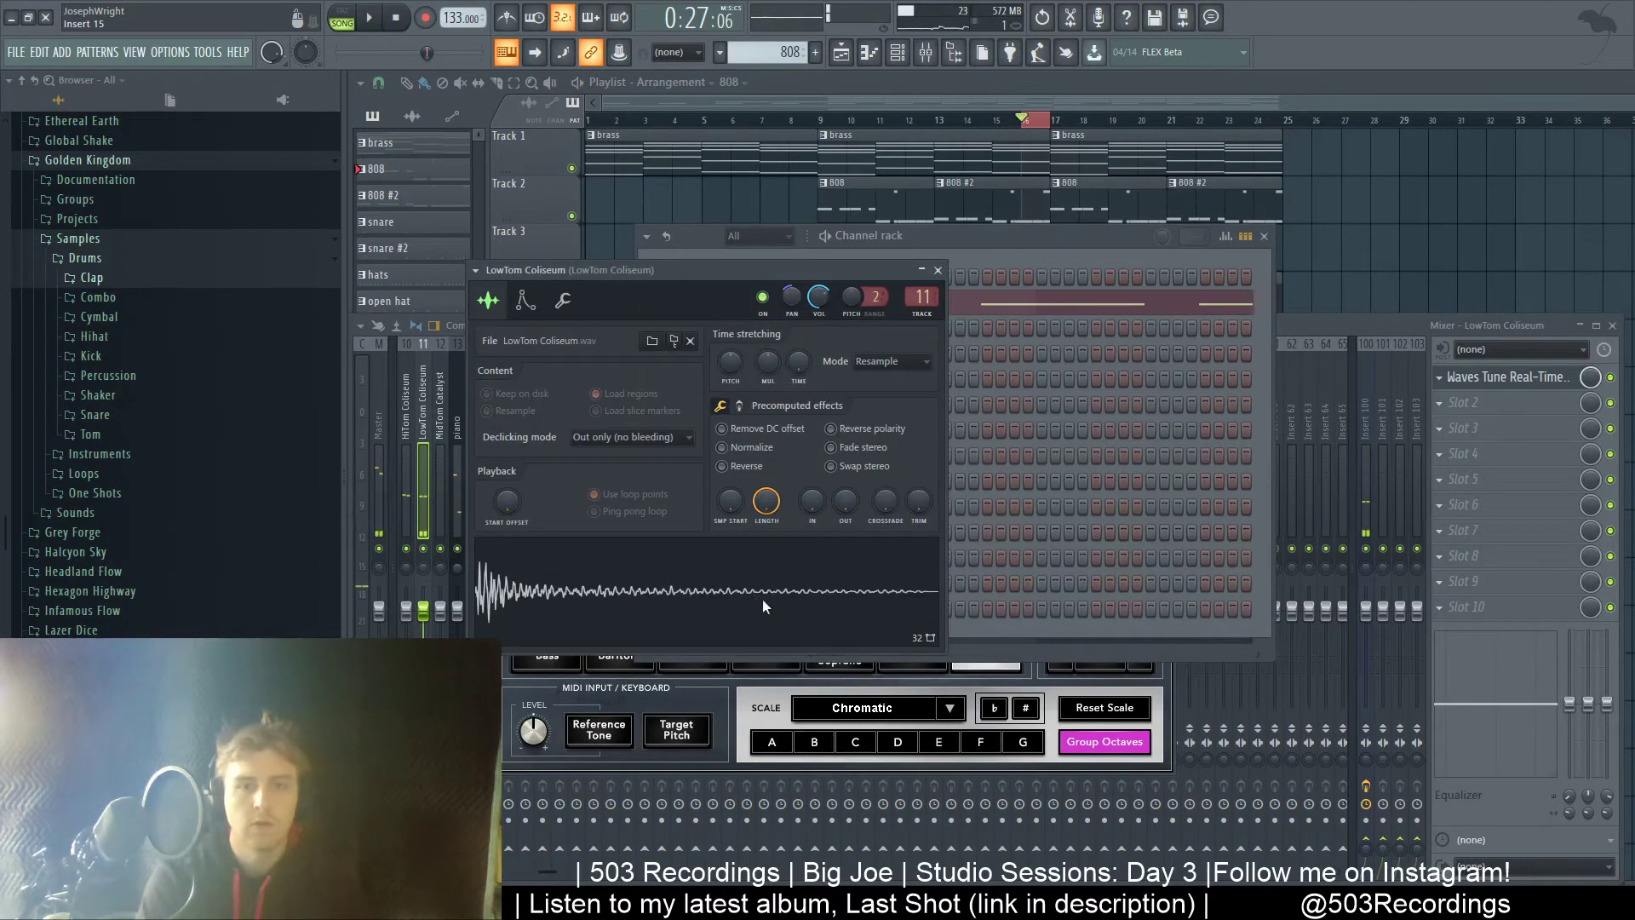
pyautogui.doubleClick(799, 645)
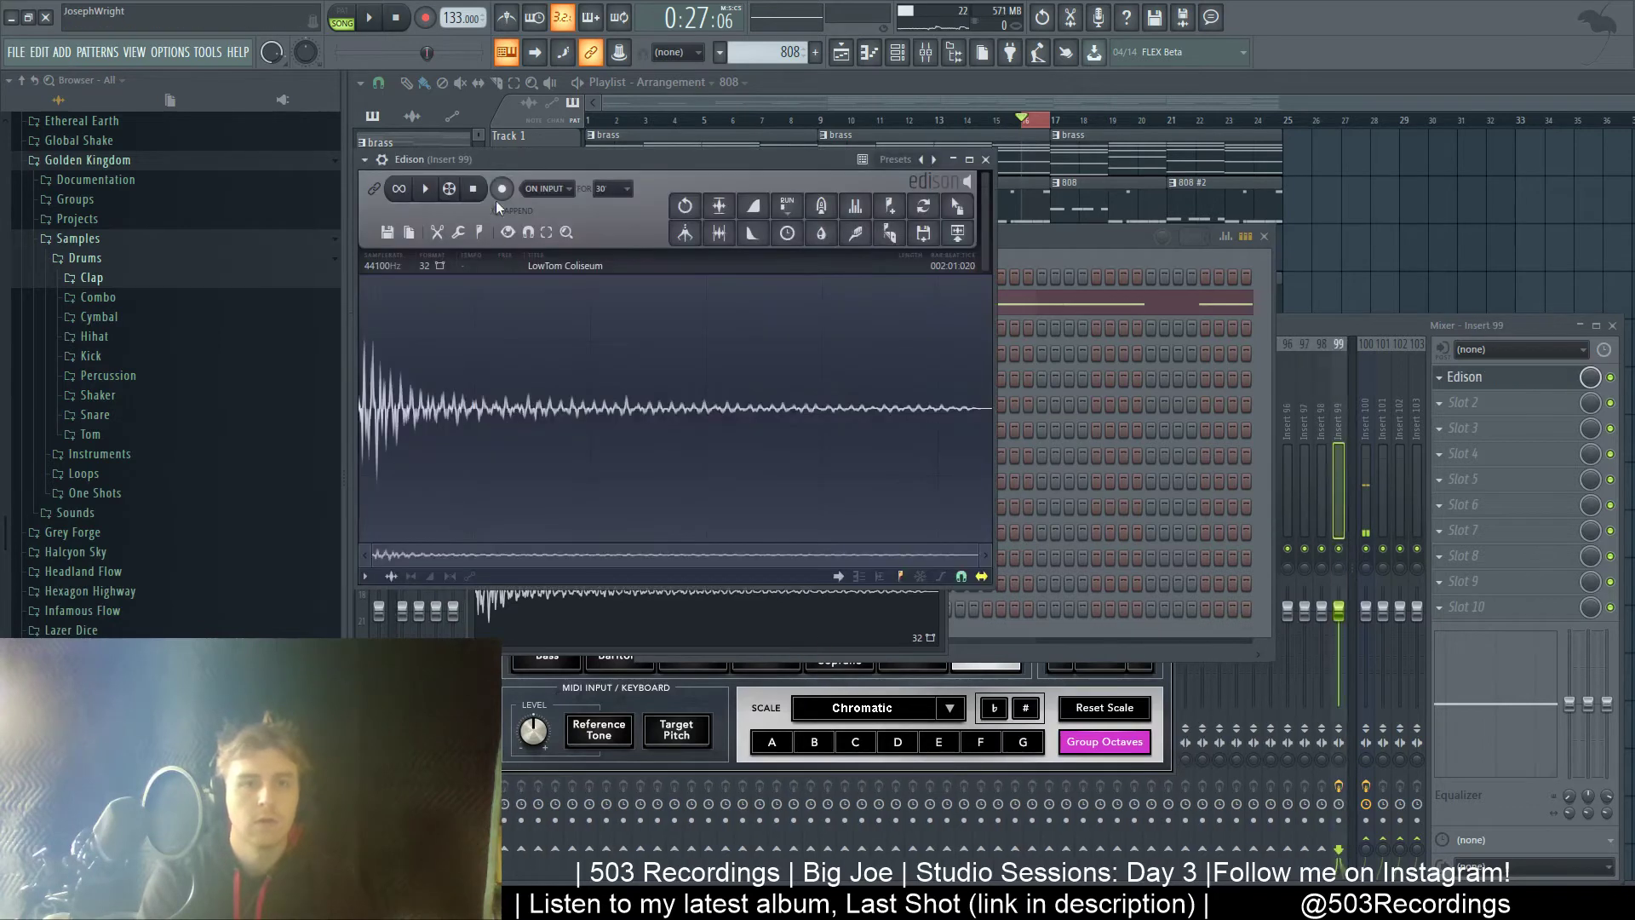
pyautogui.hotkey('alt', 'r')
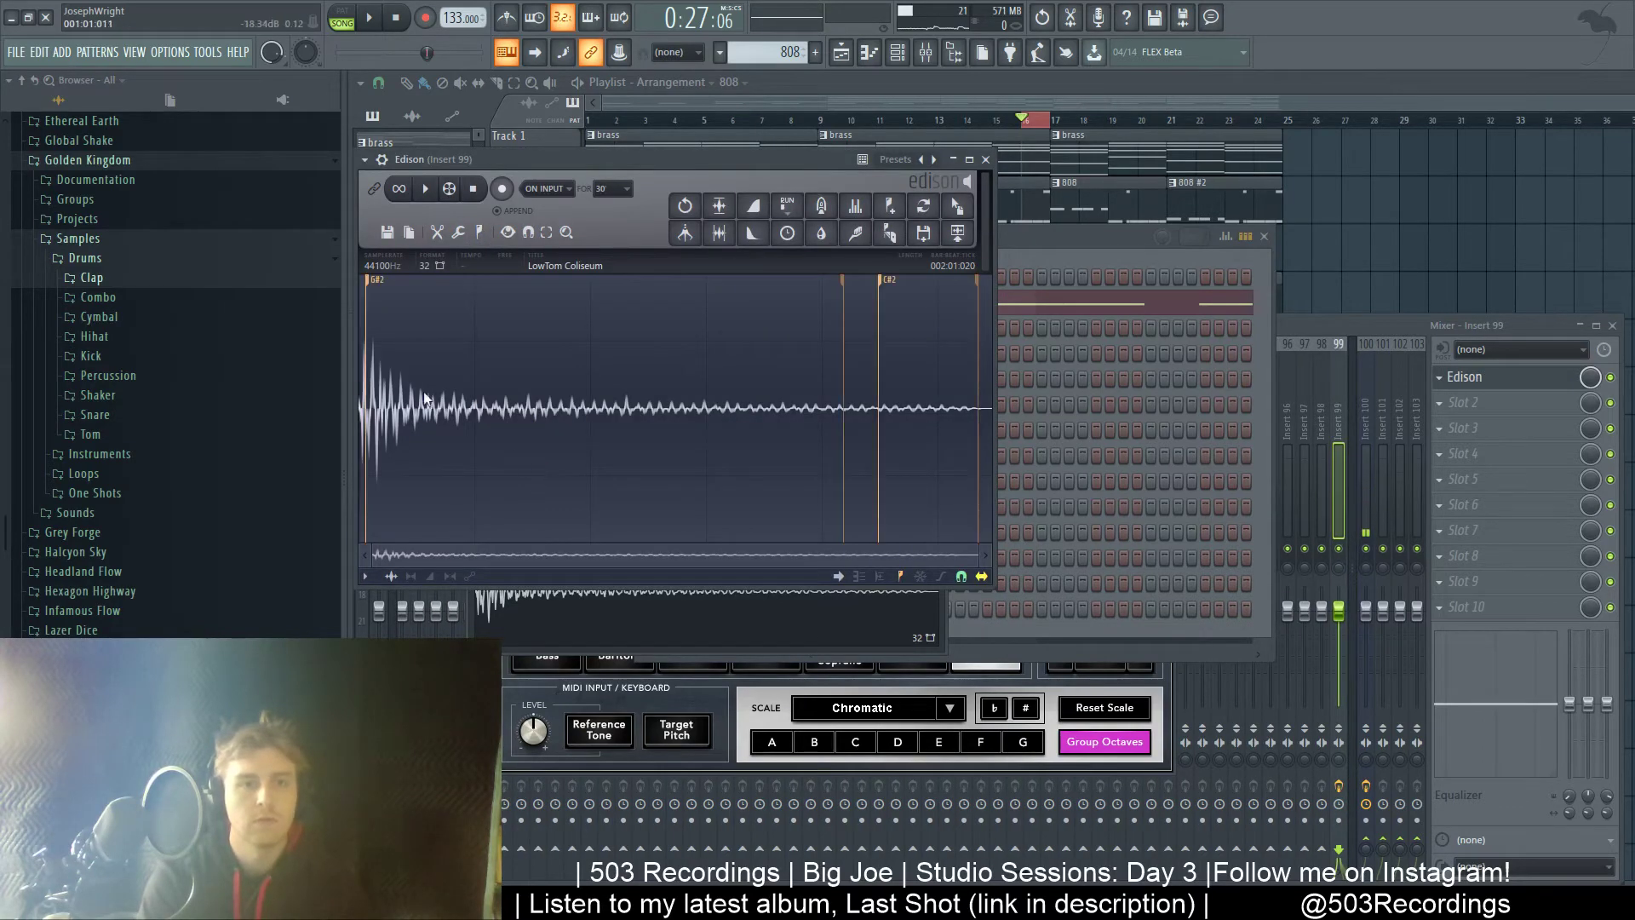
pyautogui.doubleClick(387, 287)
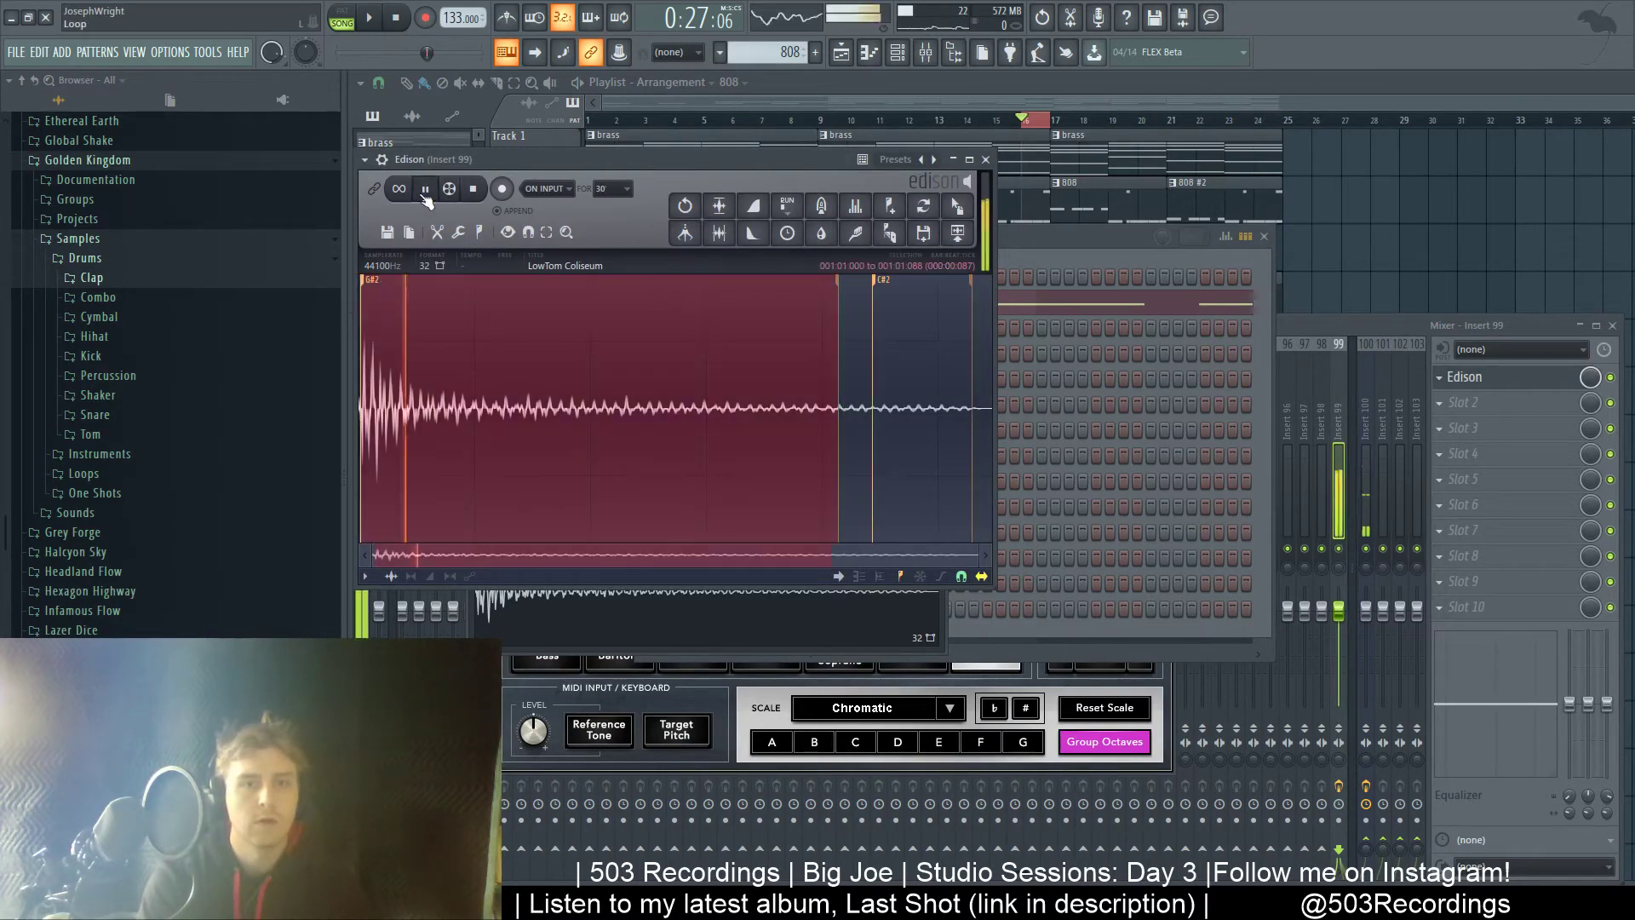
pyautogui.click(985, 160)
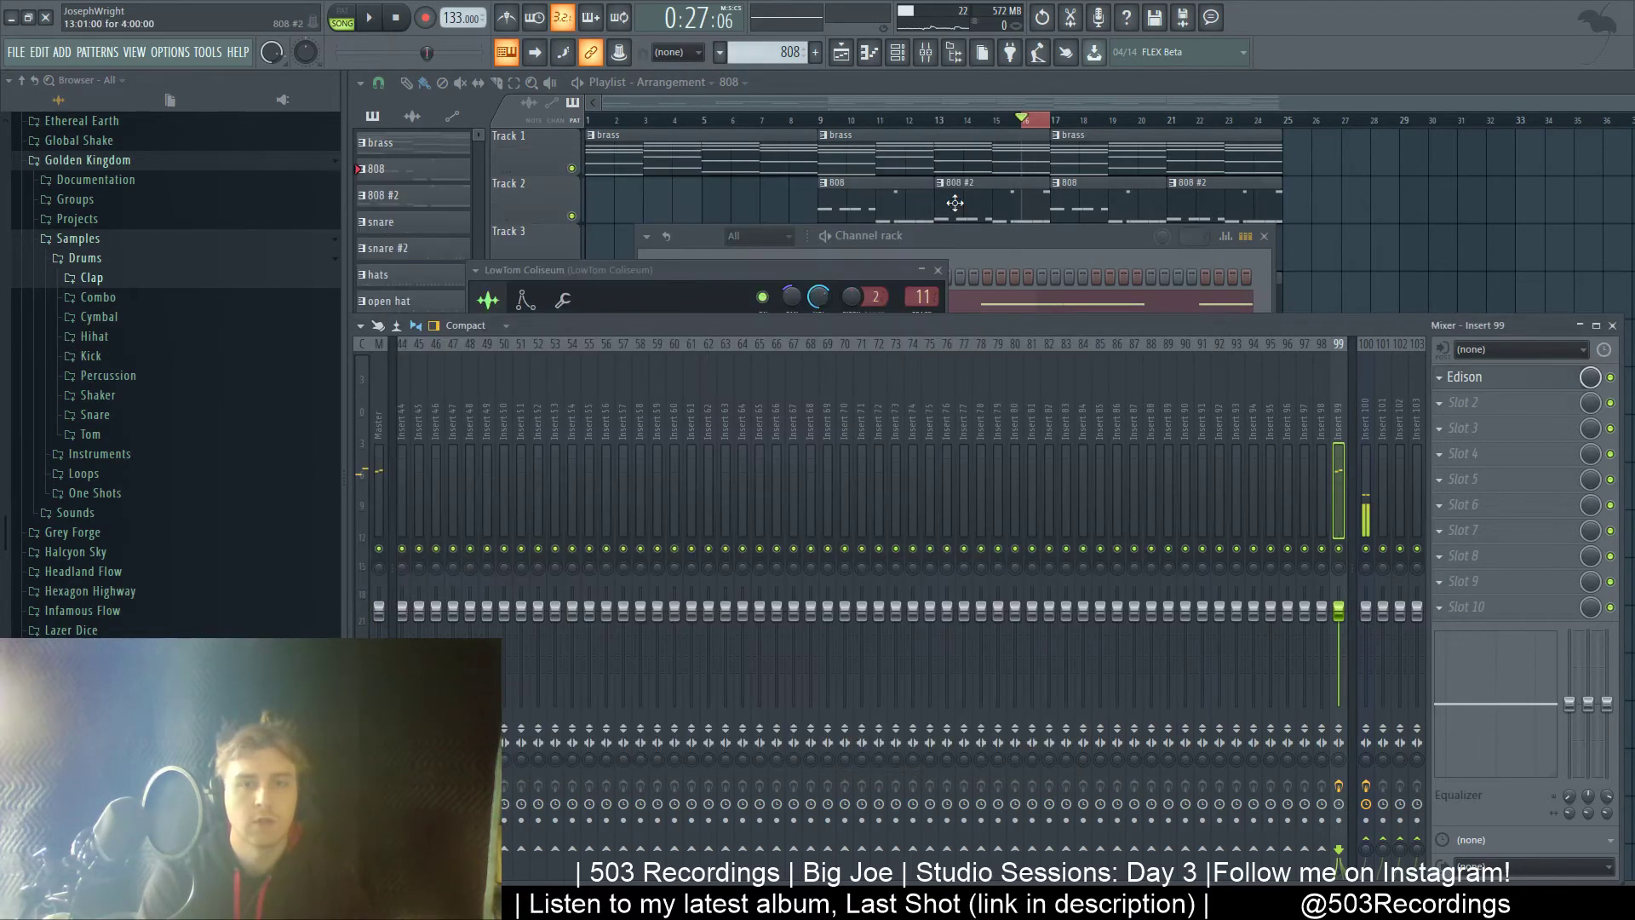
# - Set the root note of the LowTom Coliseum channel to G#4
pyautogui.click(828, 257)
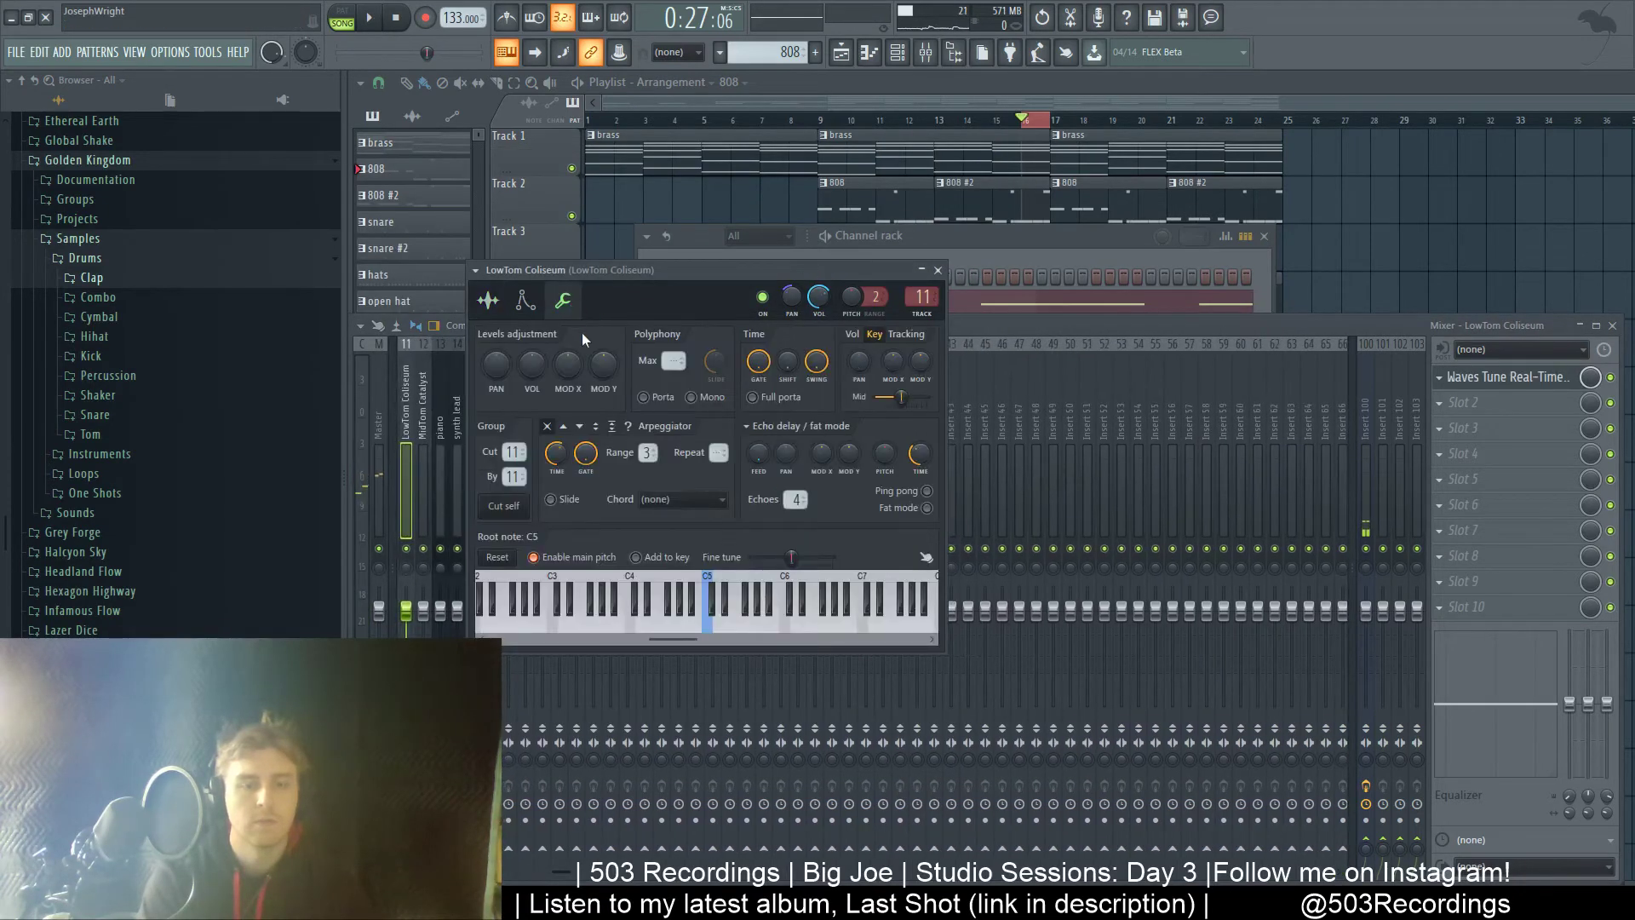
pyautogui.rightClick(680, 606)
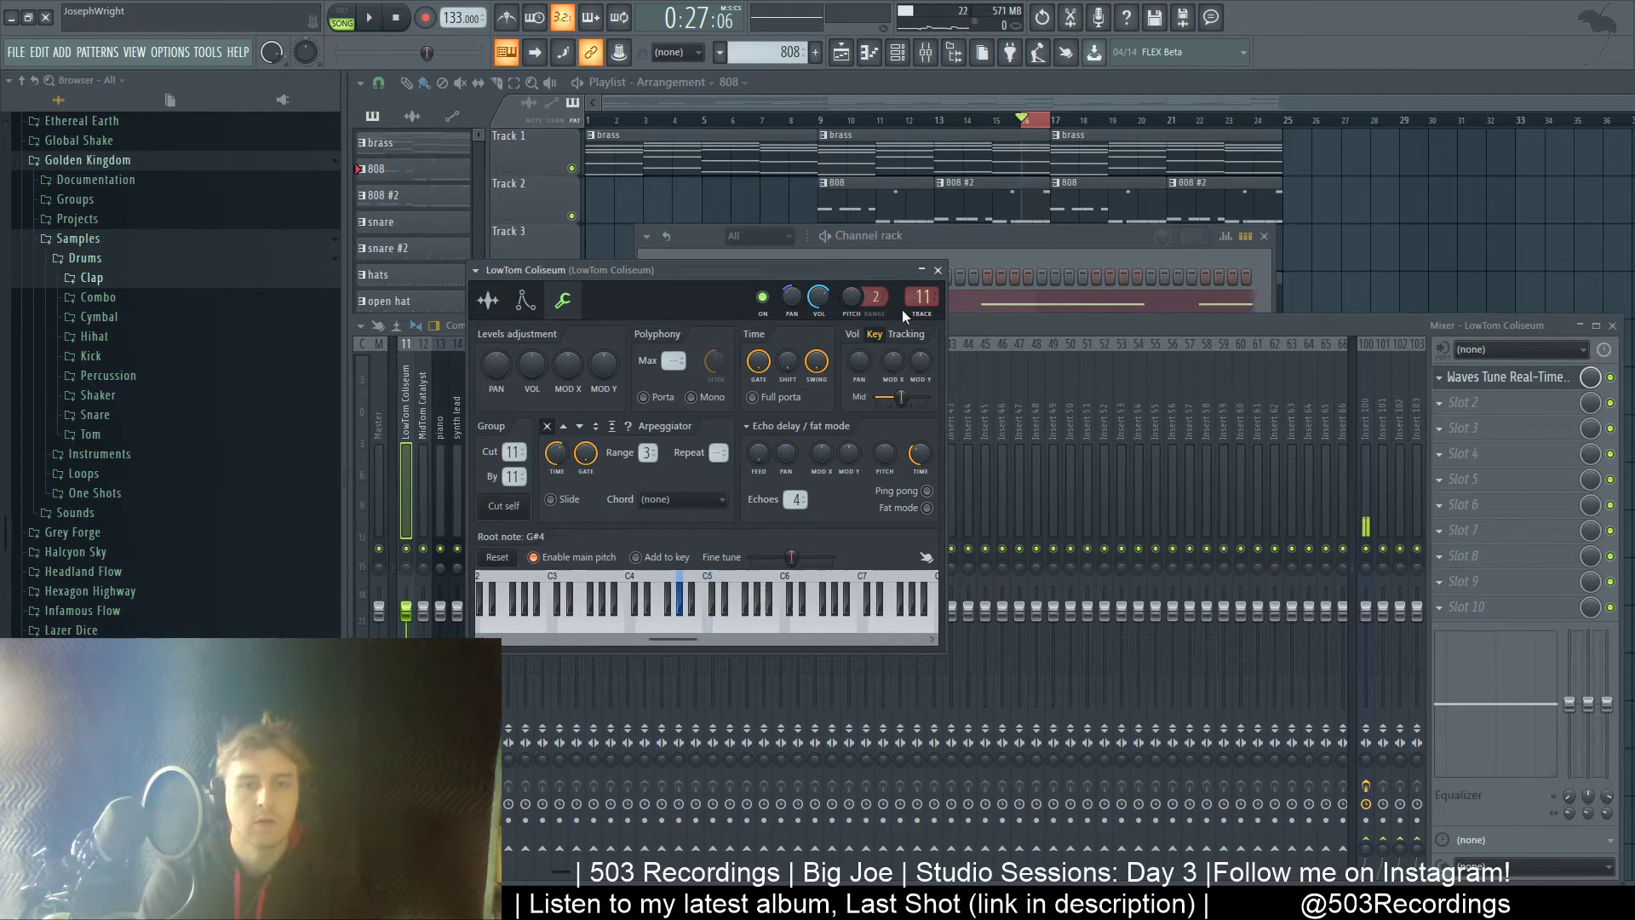
pyautogui.click(937, 271)
# - Detect the pitch regions of the MidTom Catalyst sample in Edison and check the root note keyboard of its channel
pyautogui.click(856, 248)
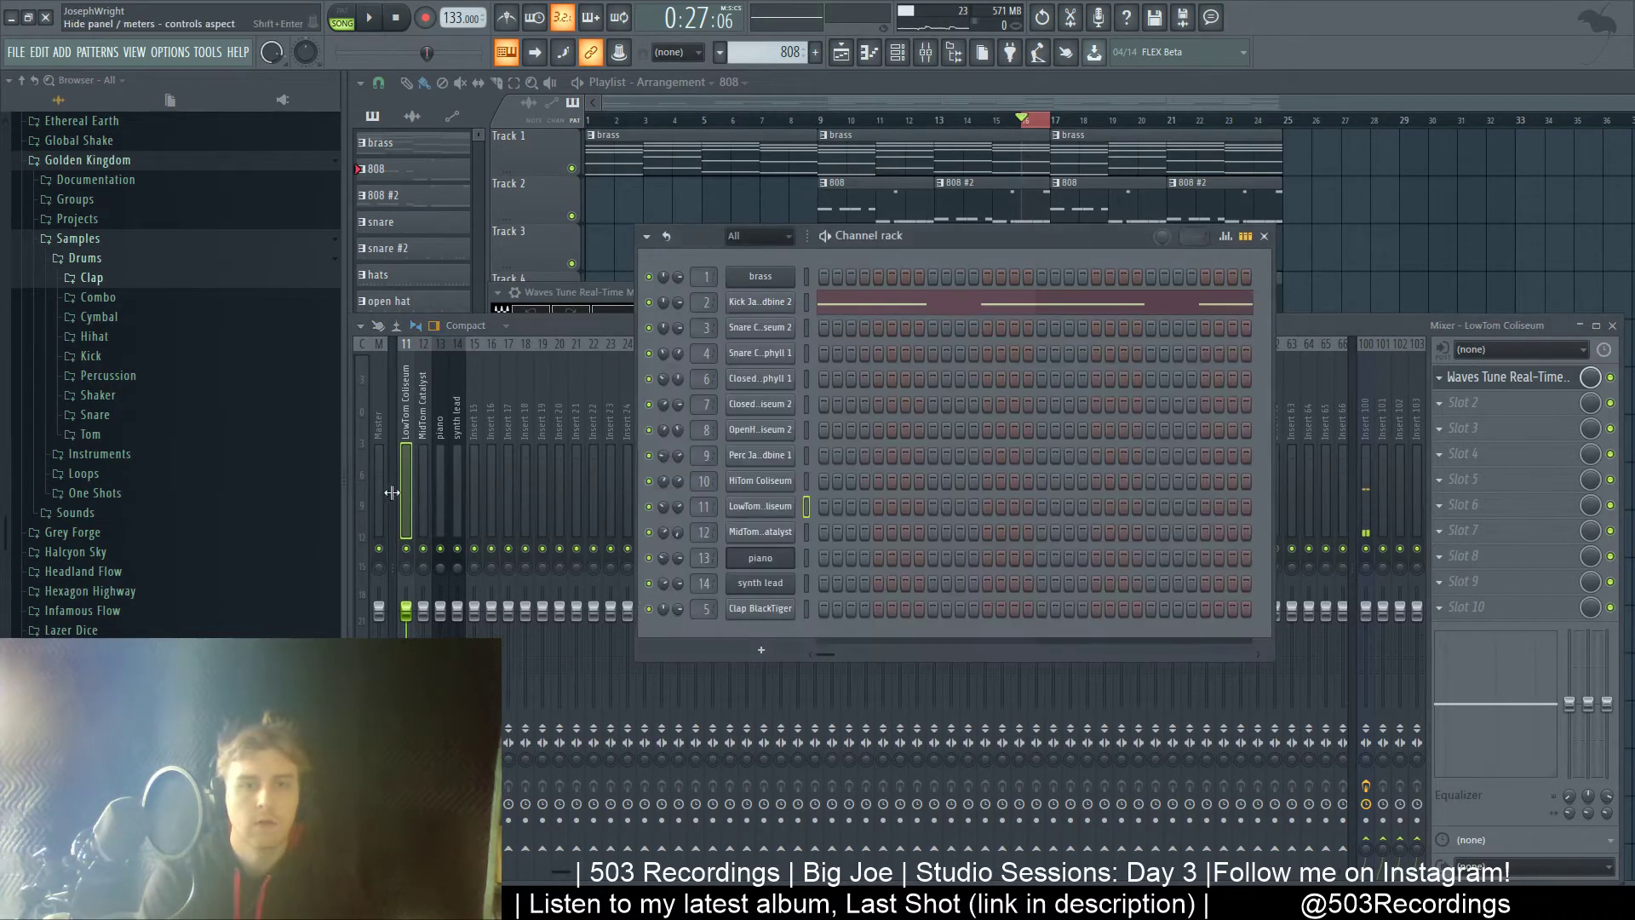
pyautogui.click(423, 450)
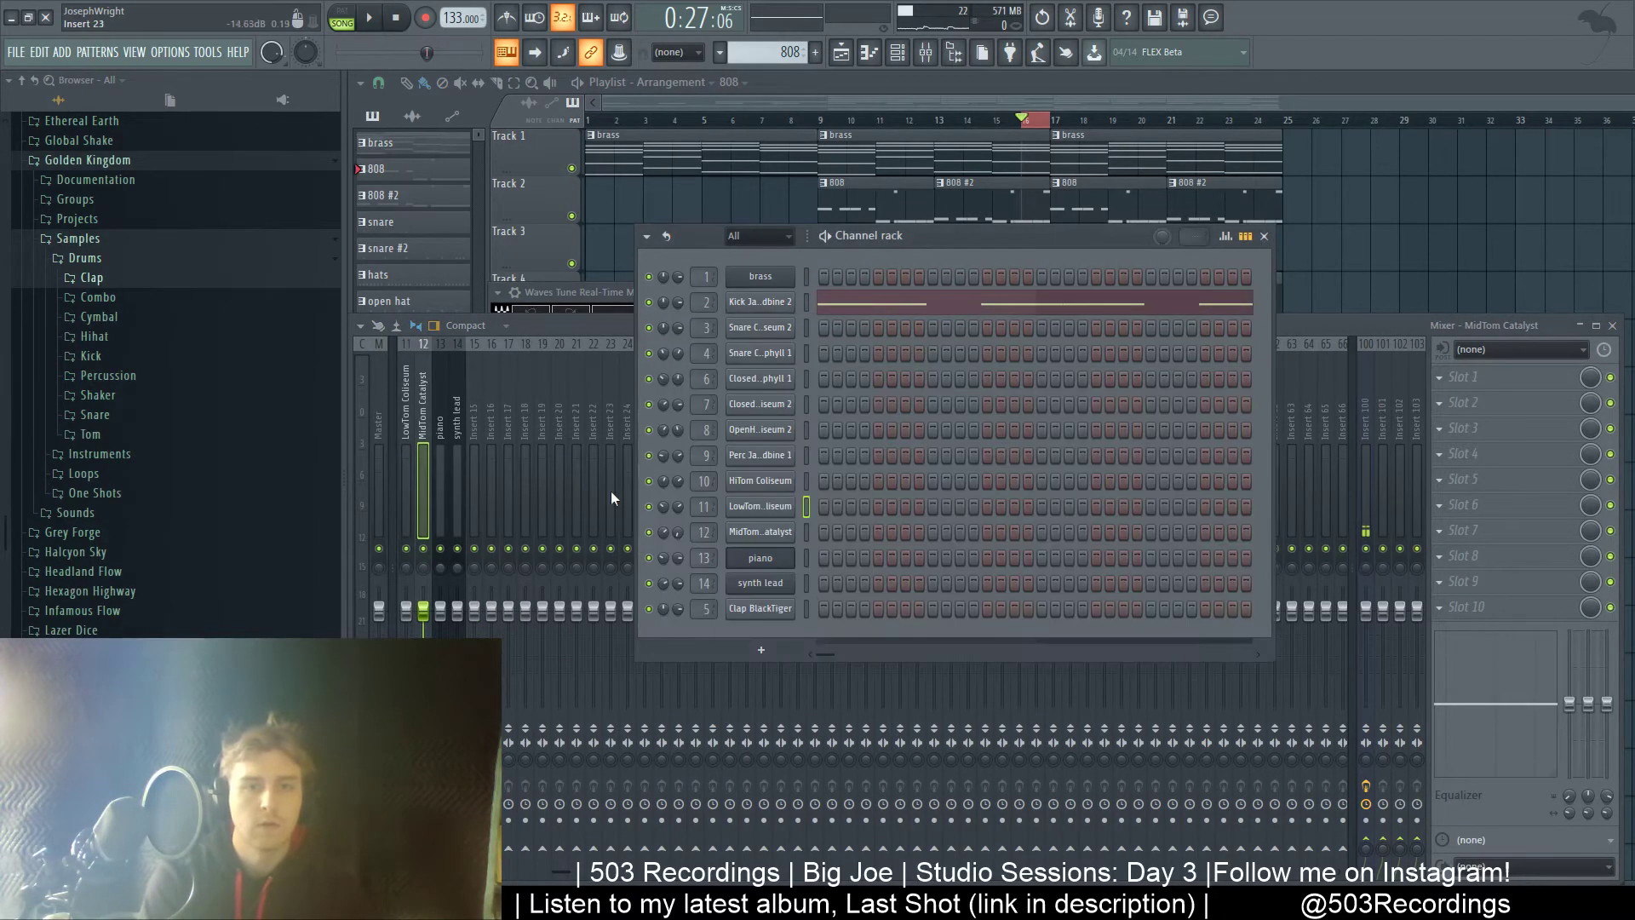
pyautogui.click(758, 533)
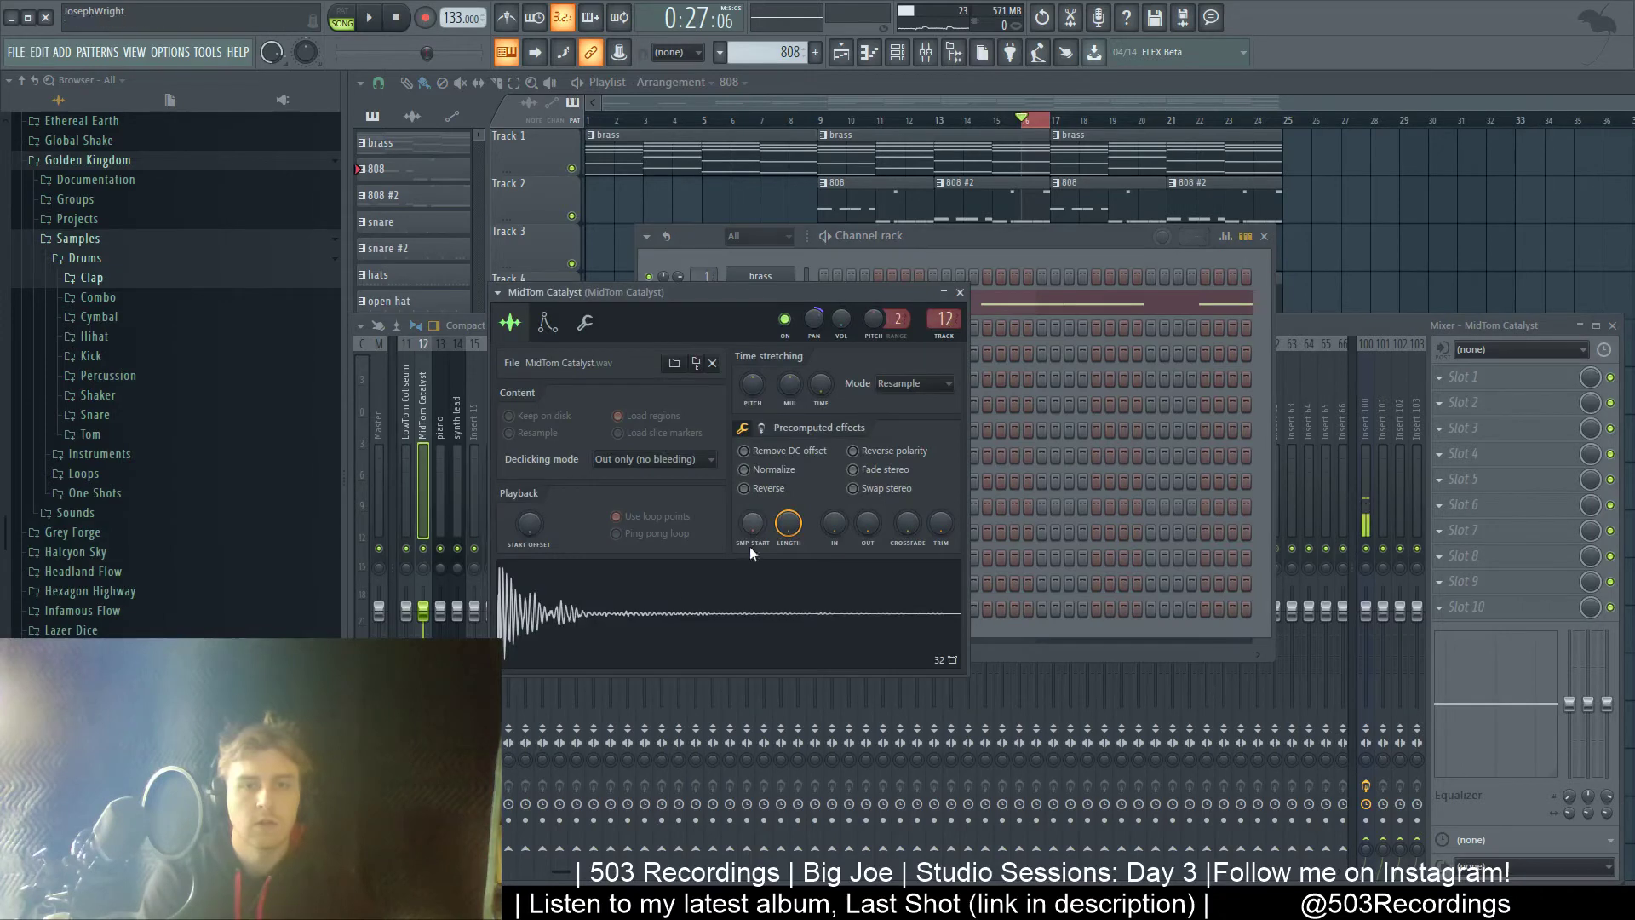
pyautogui.doubleClick(704, 657)
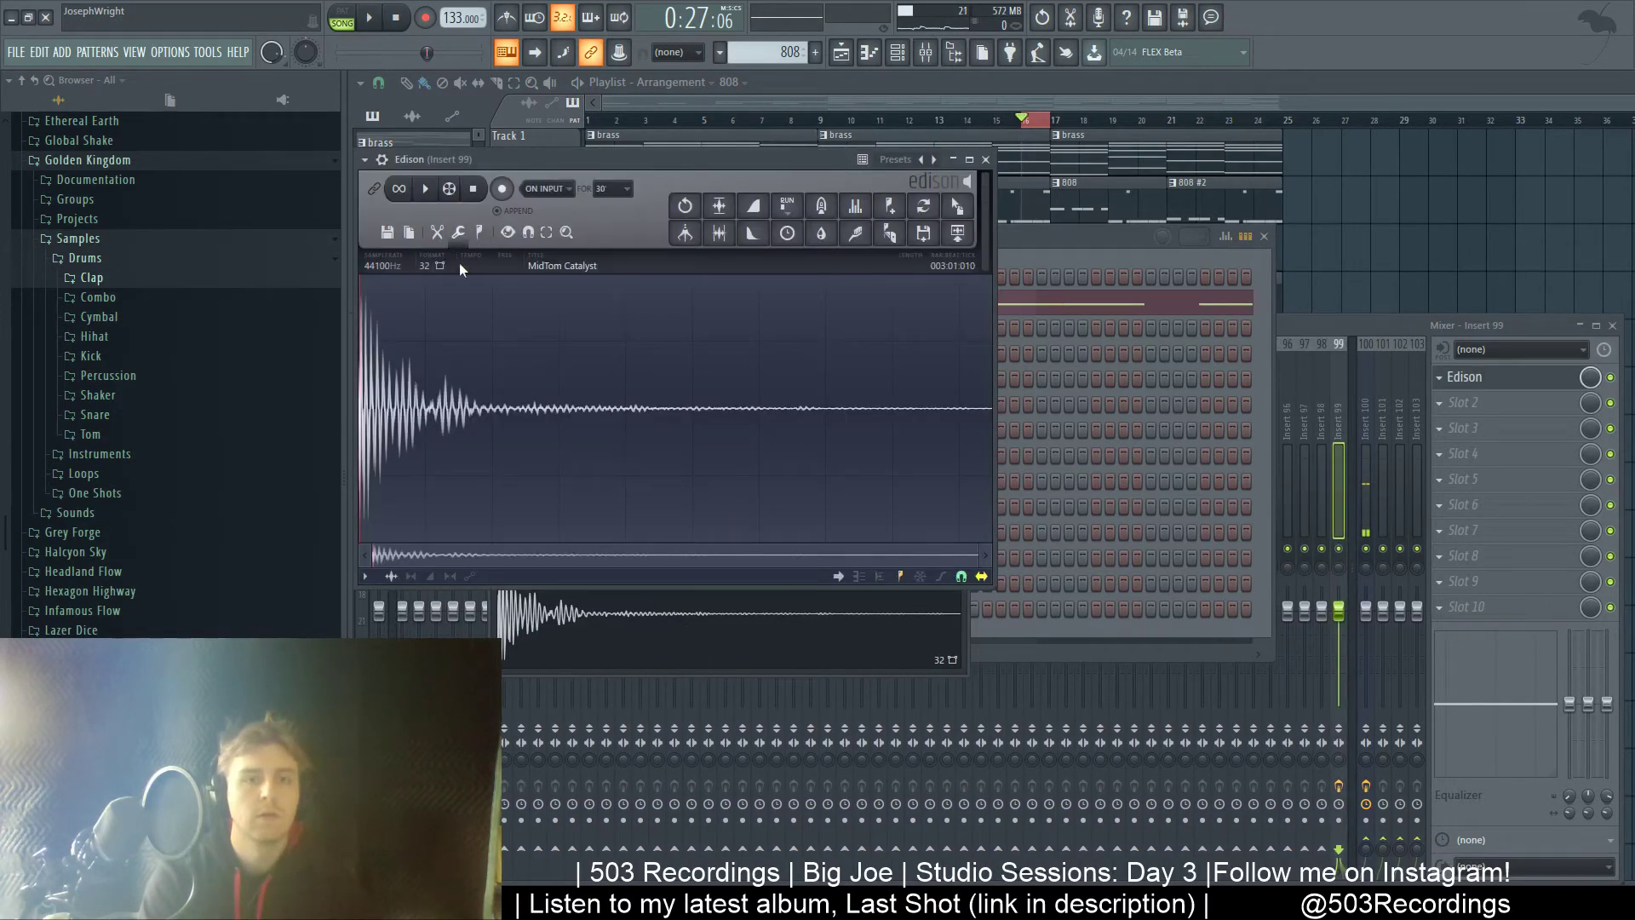
pyautogui.click(514, 473)
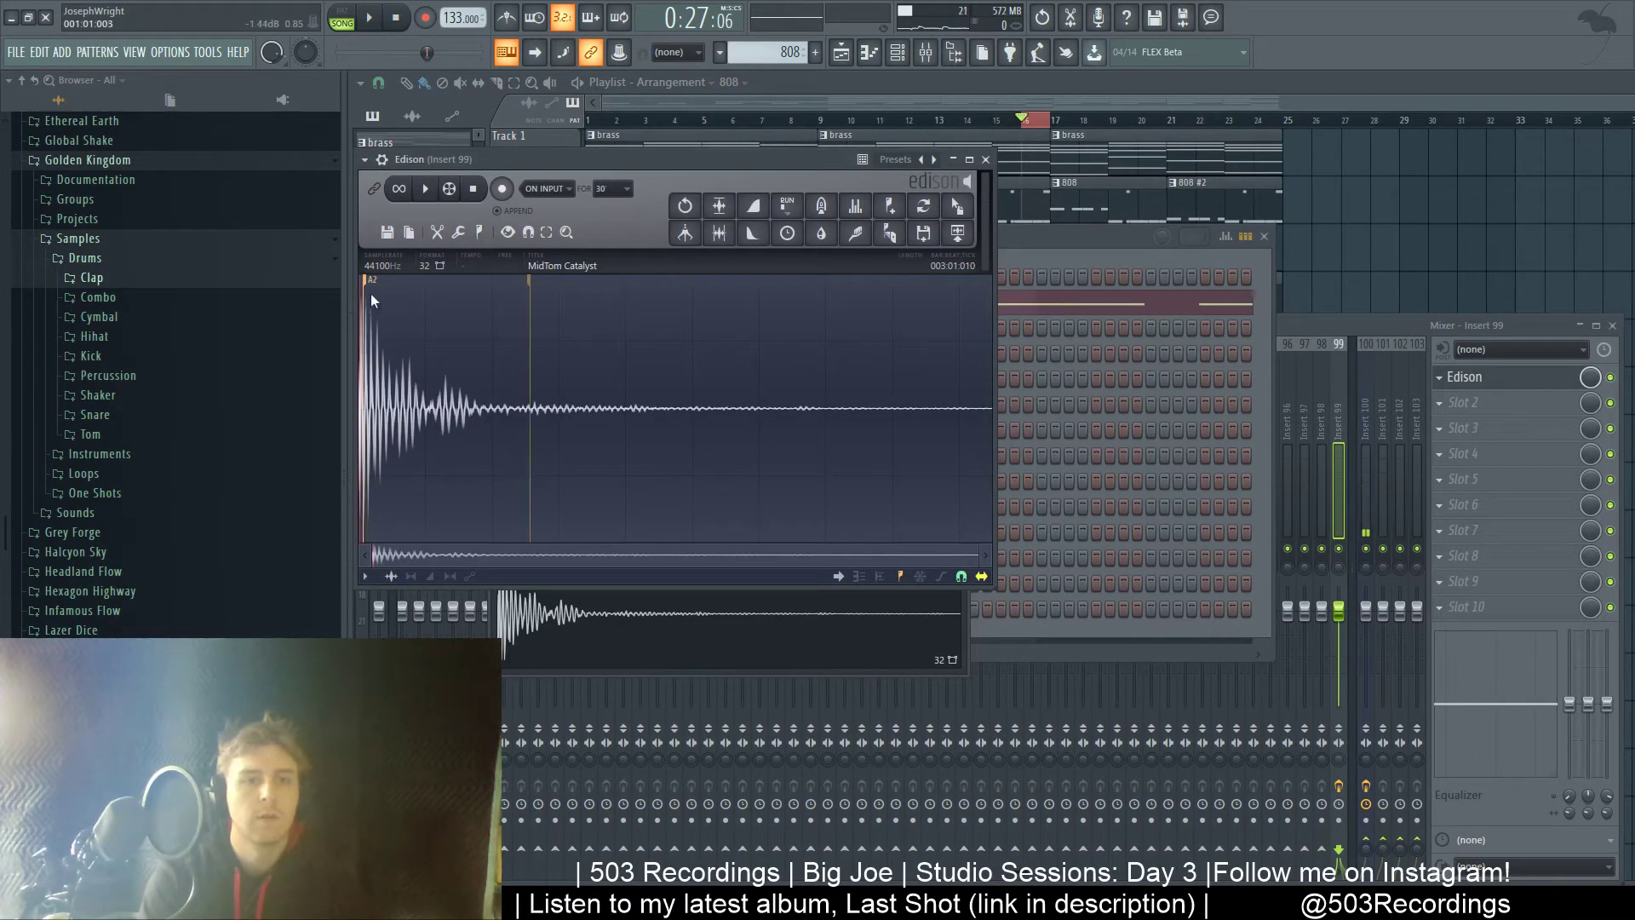
pyautogui.click(986, 161)
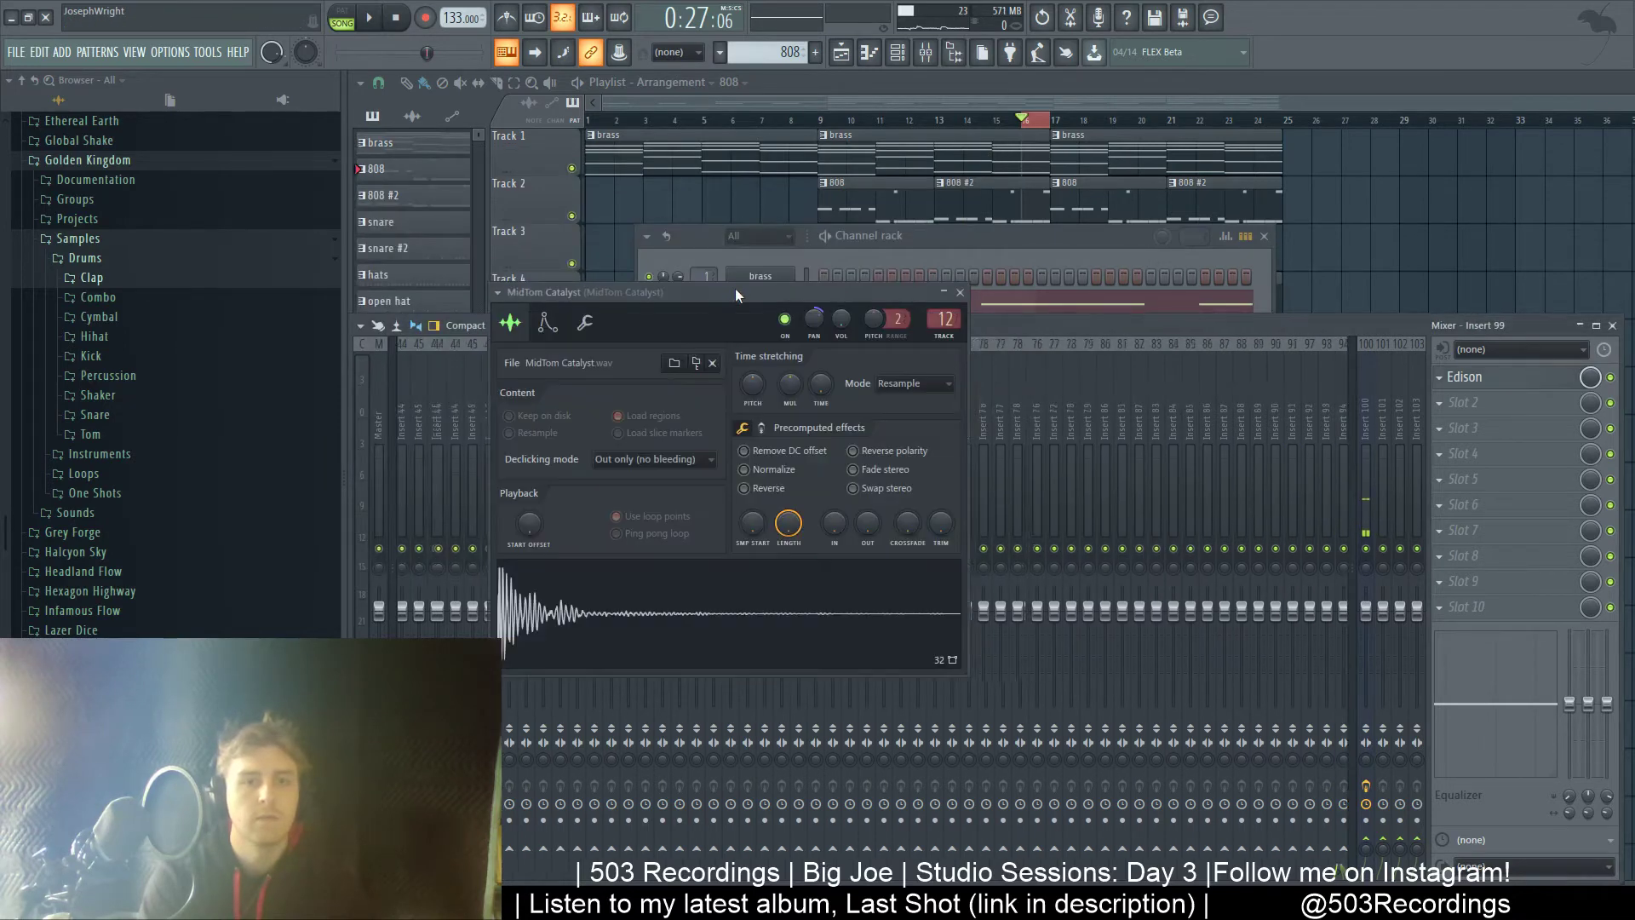
pyautogui.click(587, 326)
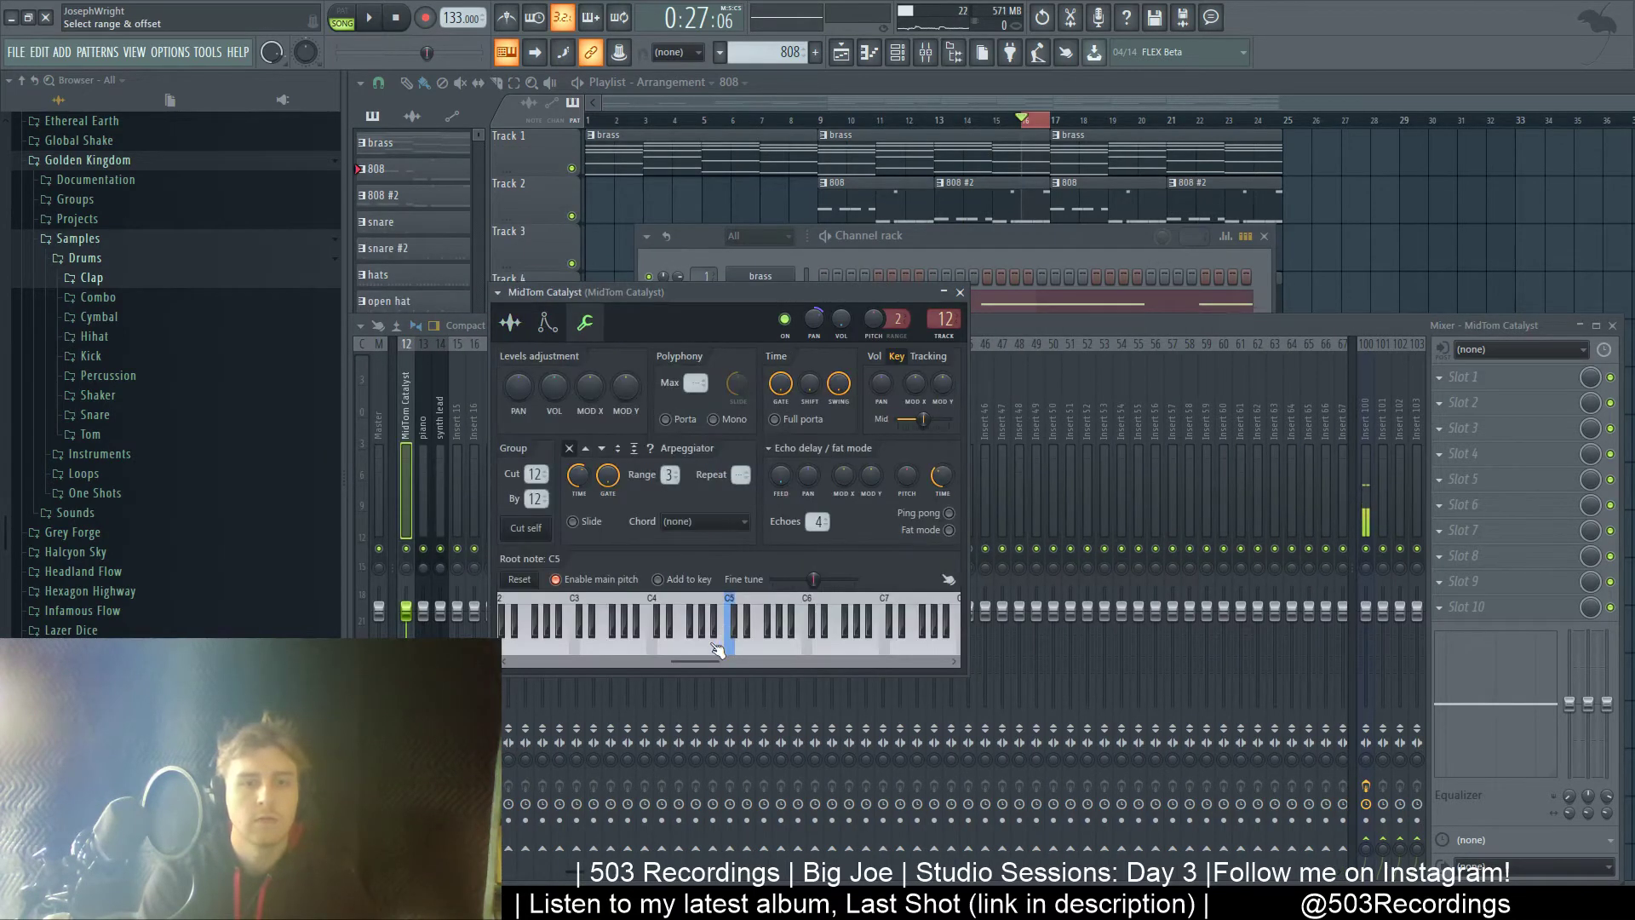
pyautogui.click(960, 292)
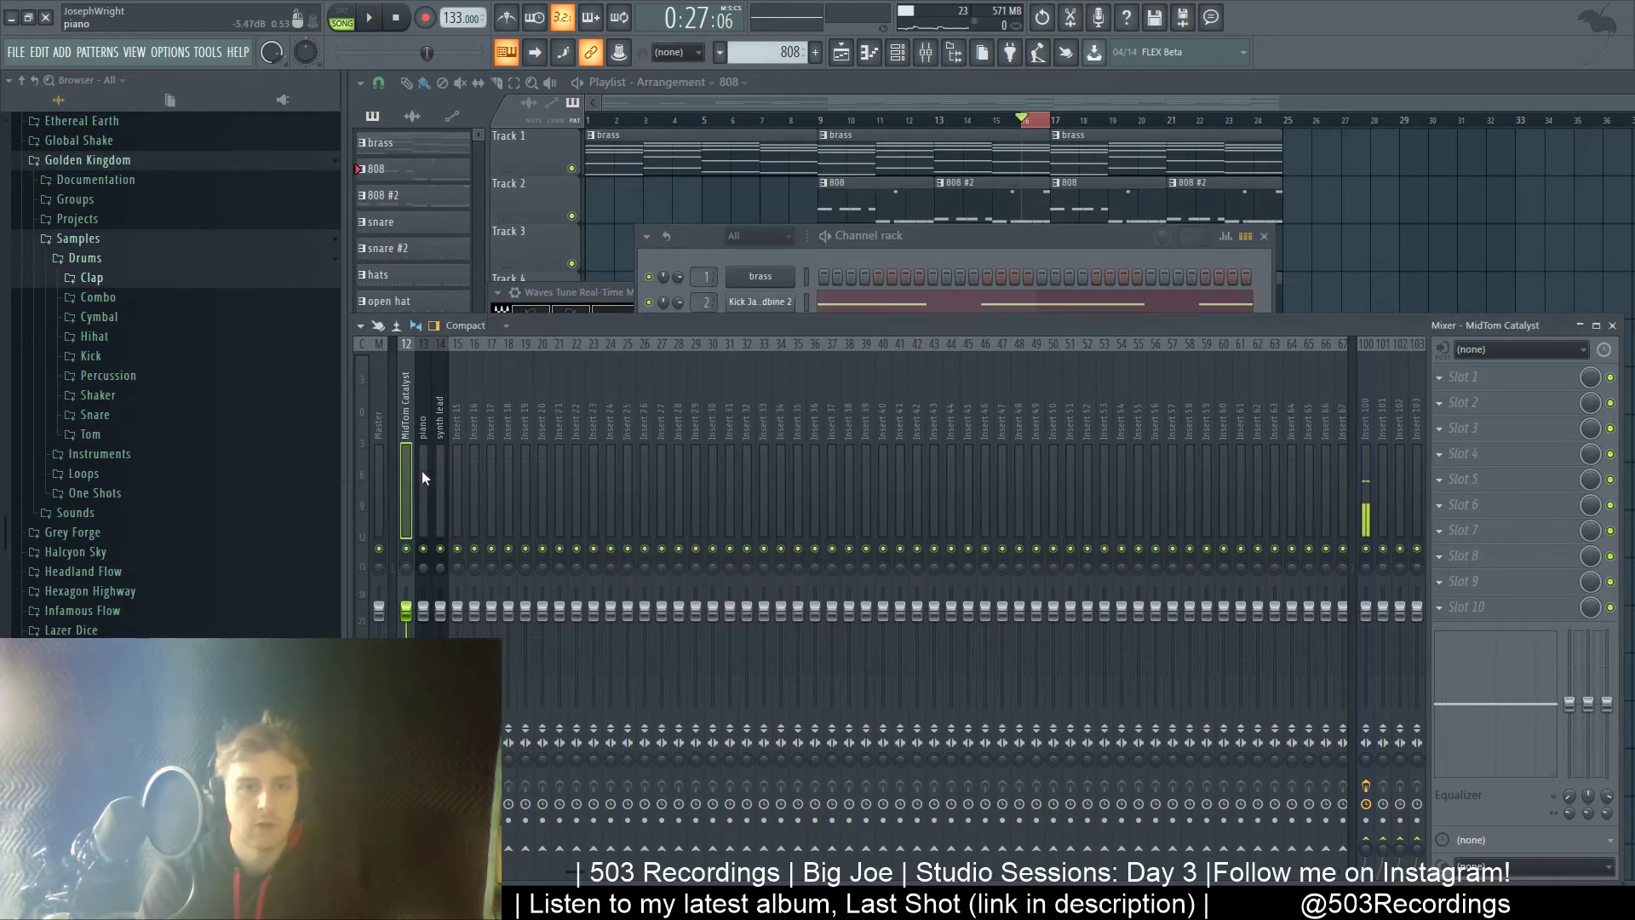
# - Try the Pitcher effect on the LowTom Coliseum mixer track while playing the tom fill, and clear the effect slot
pyautogui.click(424, 472)
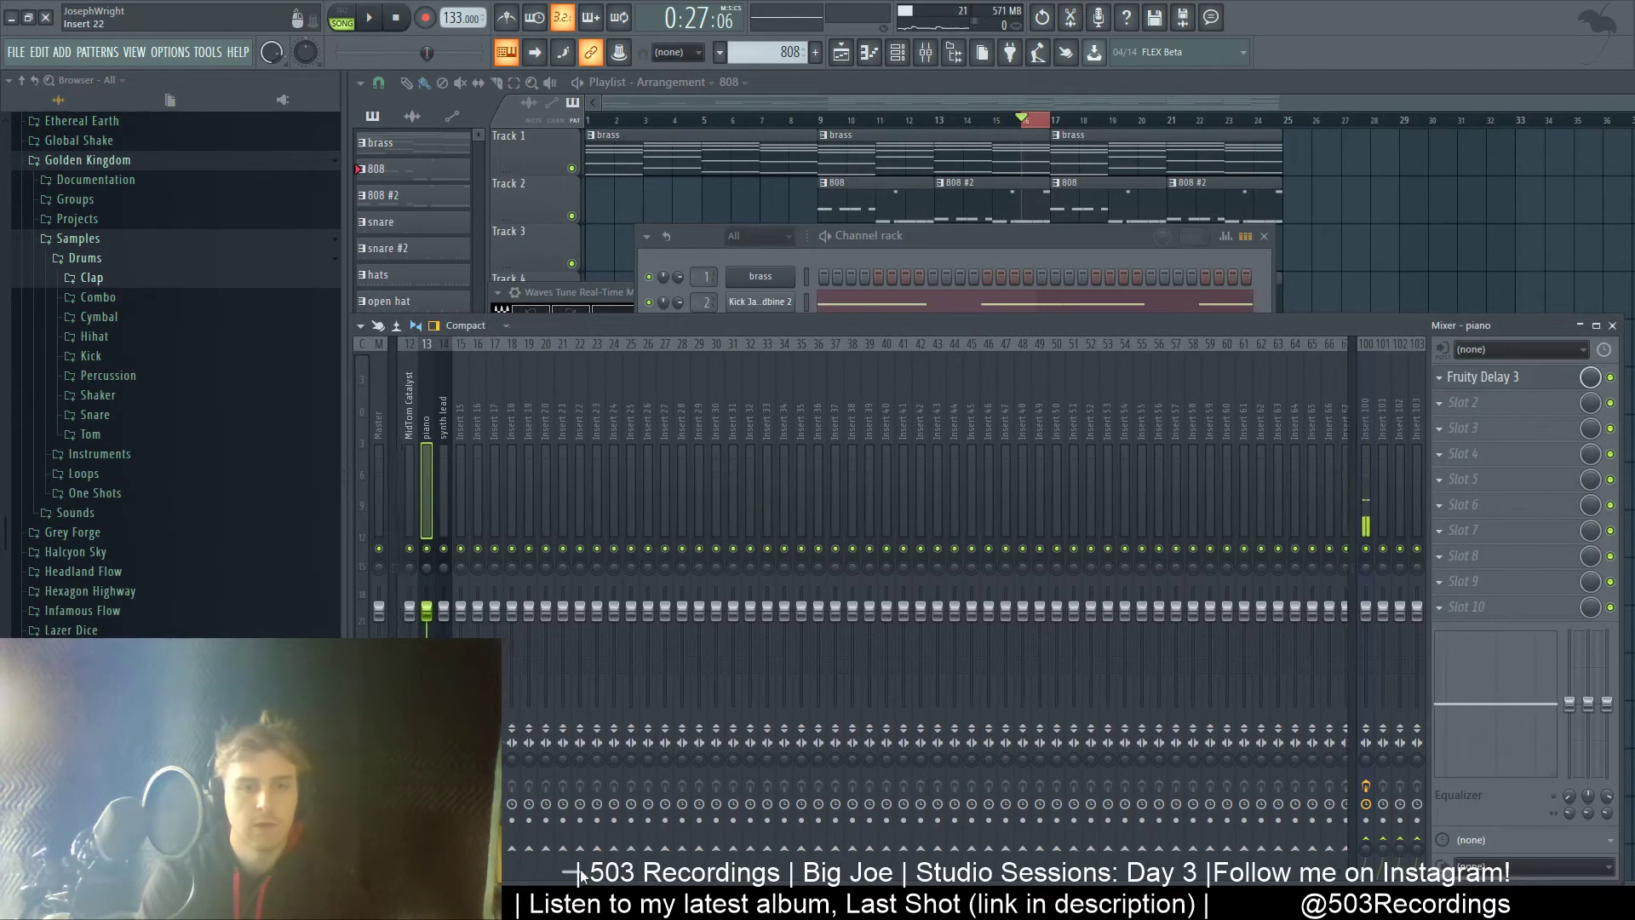
pyautogui.hscroll(-3, 426, 445)
pyautogui.click(428, 444)
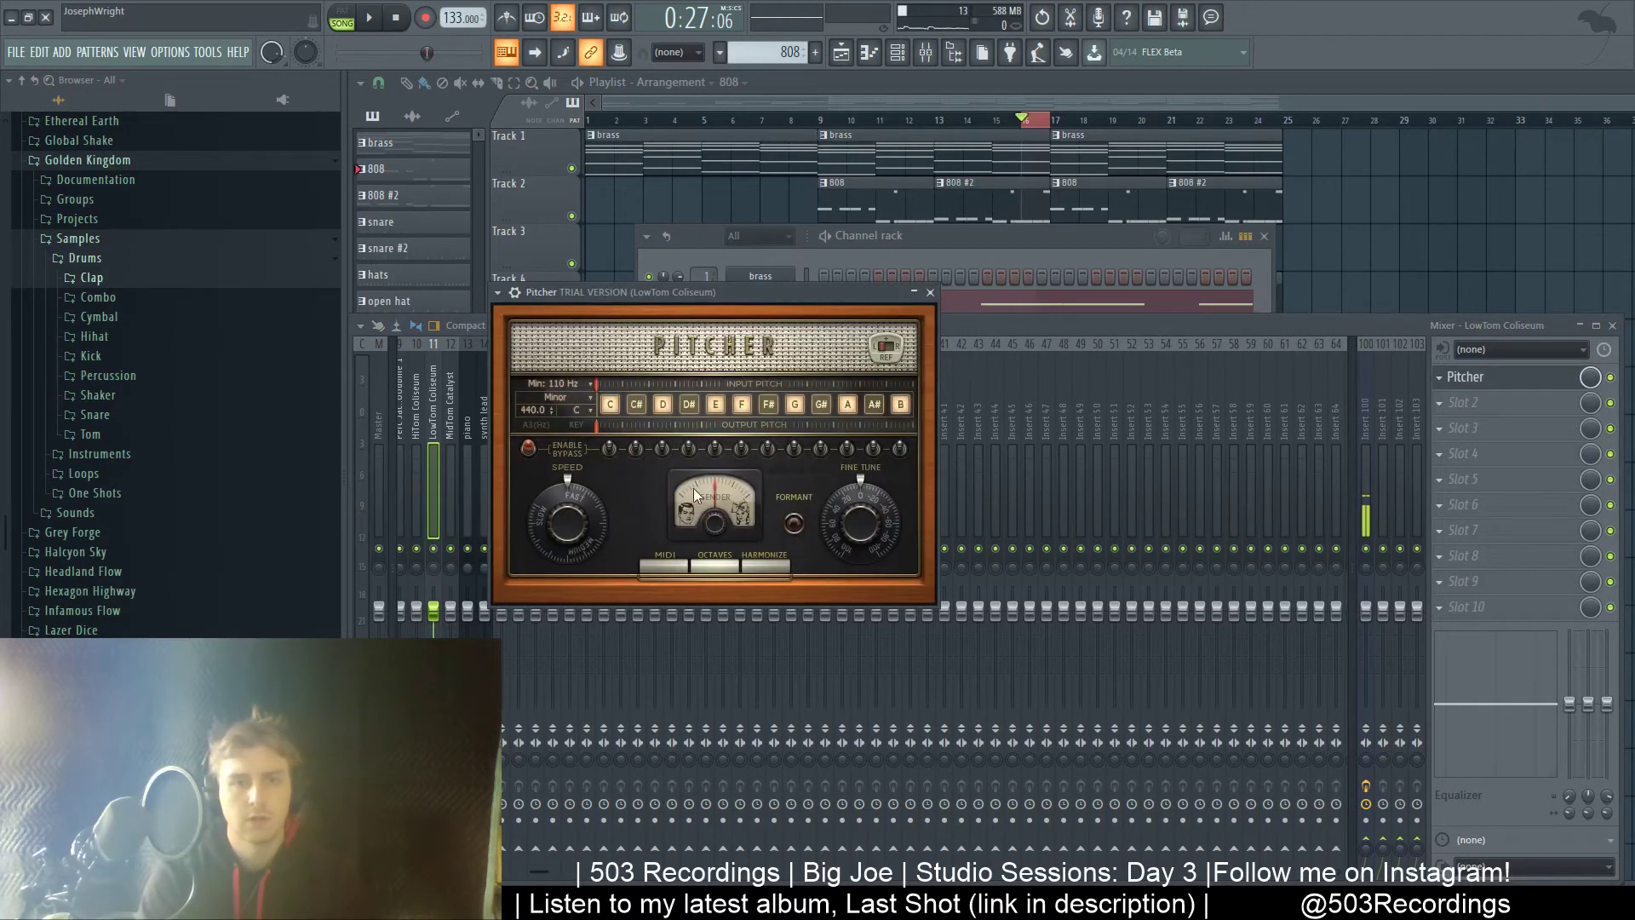
pyautogui.press('space')
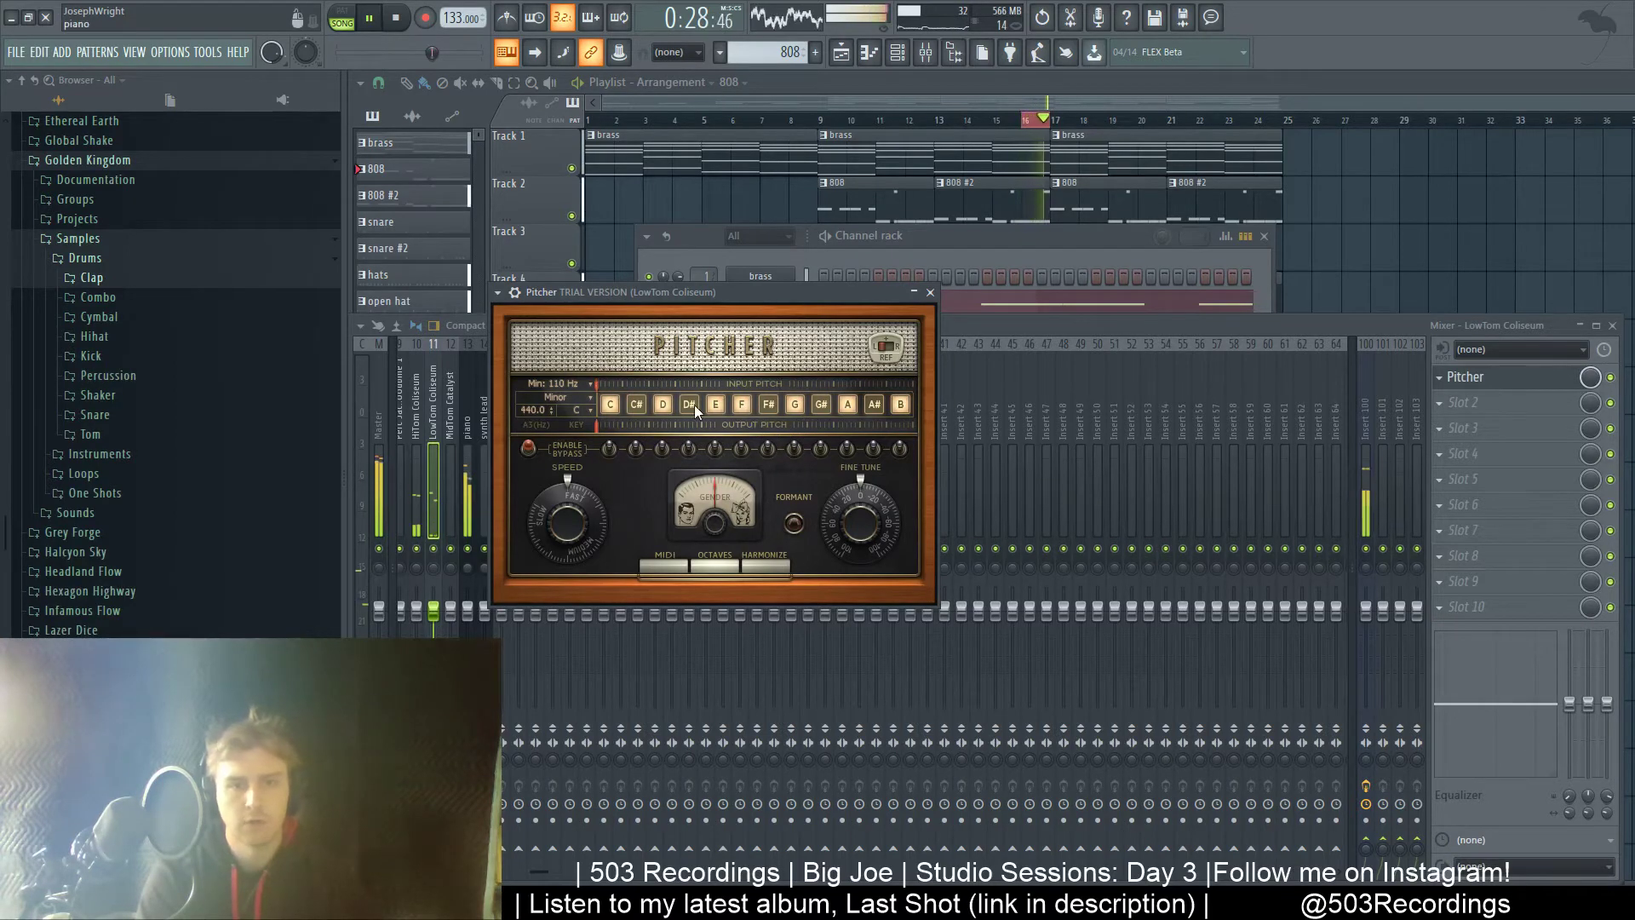
pyautogui.press('space')
pyautogui.click(931, 292)
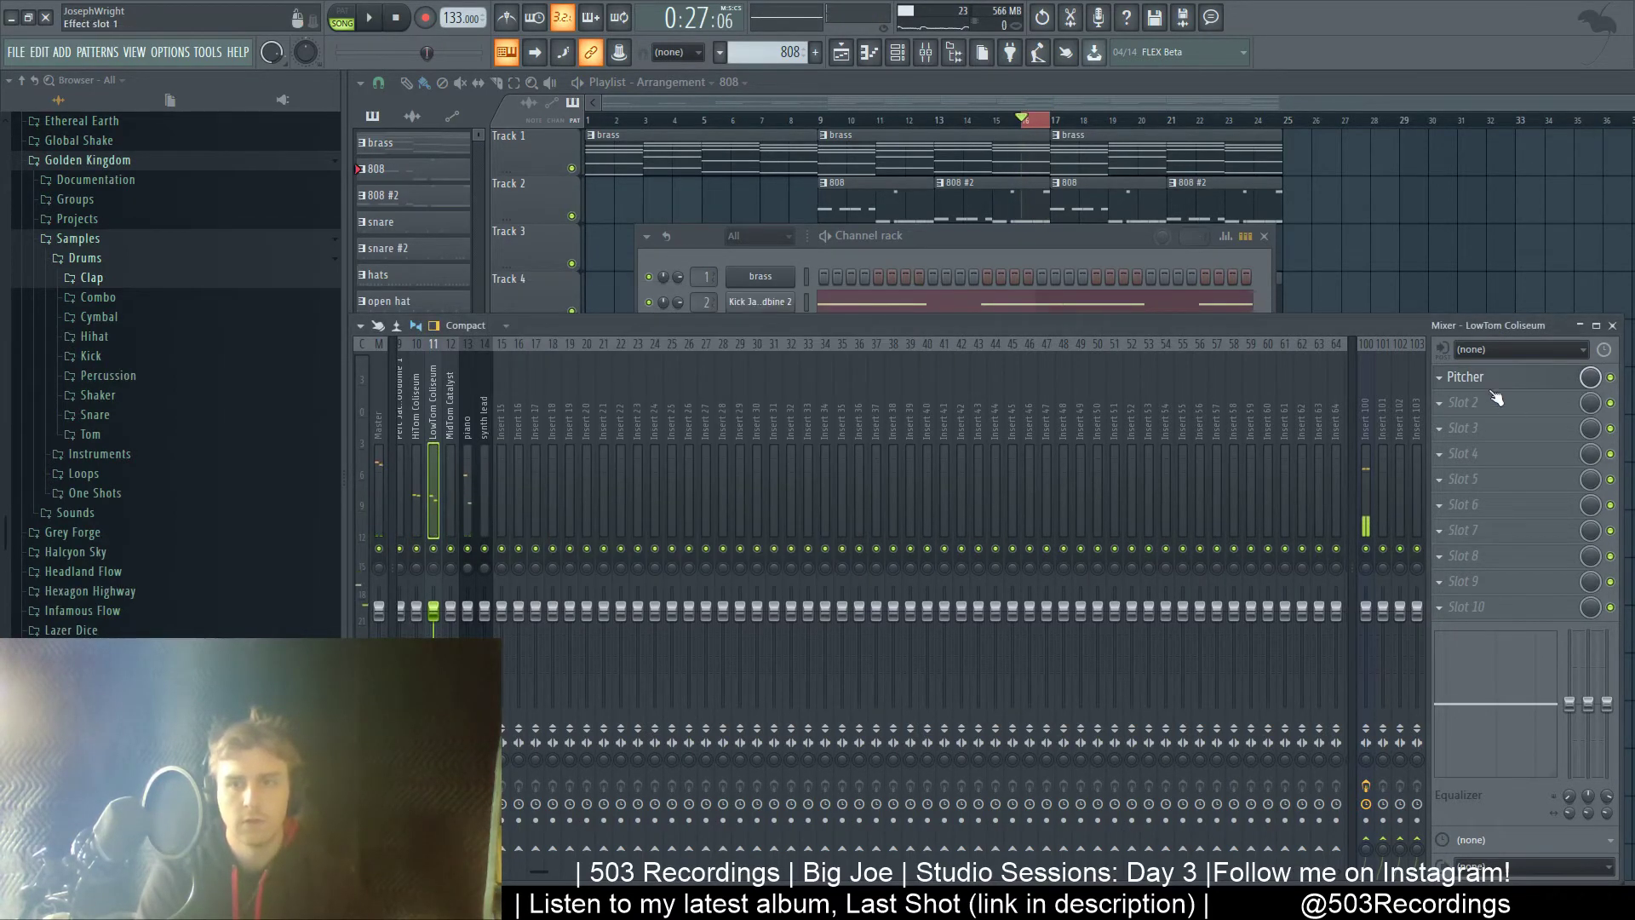
pyautogui.click(1010, 55)
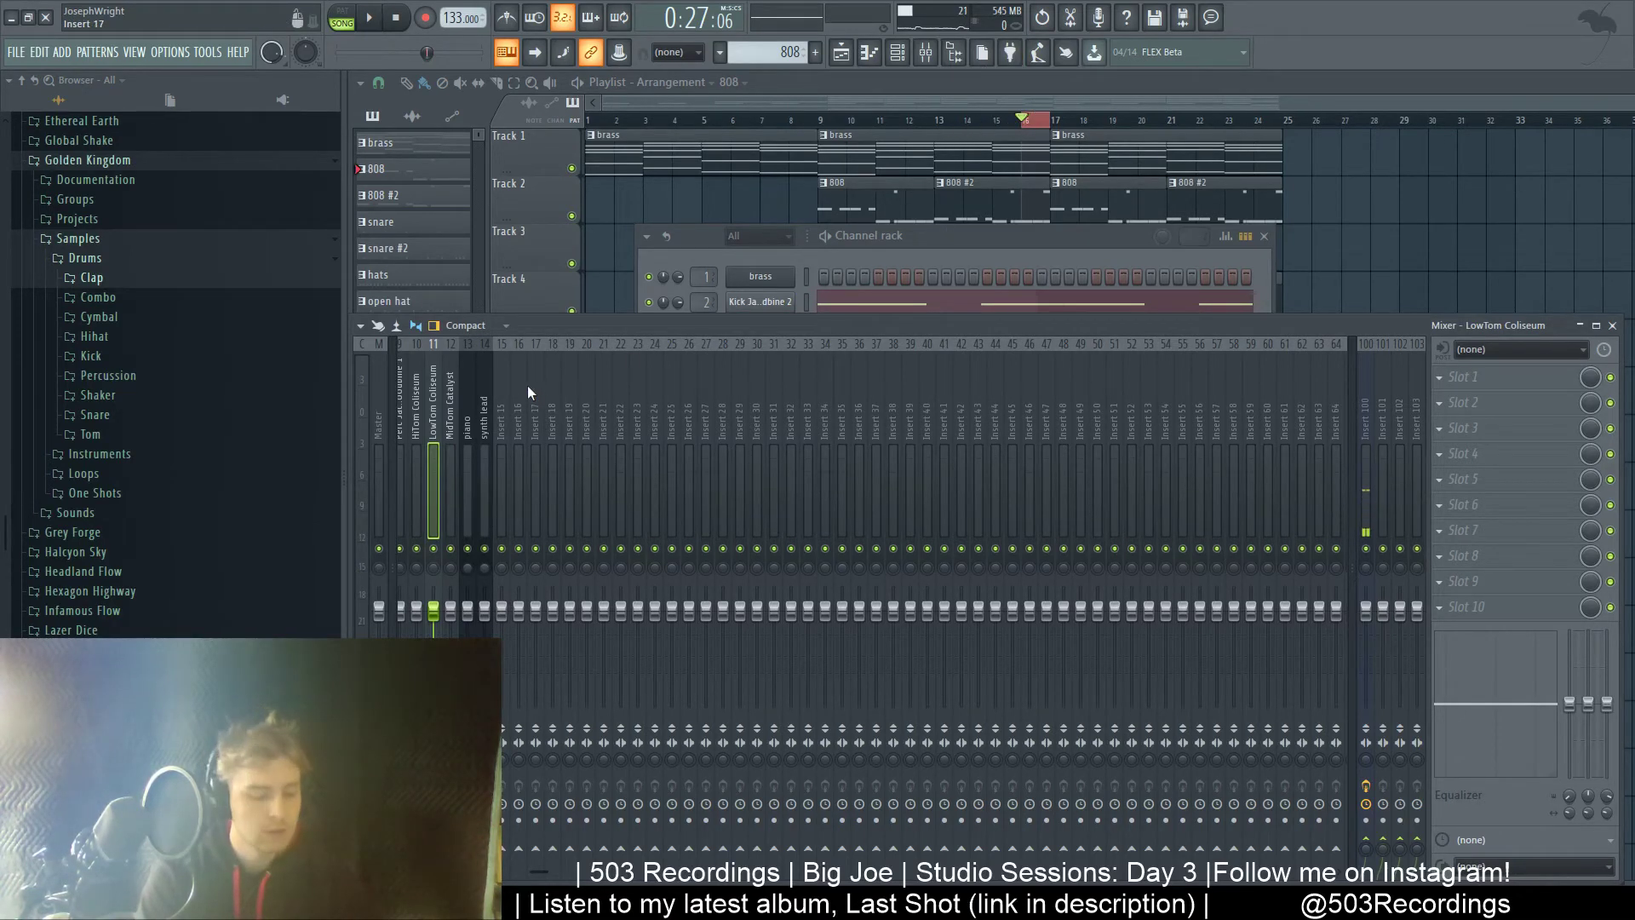
# - Check the HiTom Coliseum channel's sampler settings and play the tom fill without pitch effects
pyautogui.press('F6')
pyautogui.click(763, 480)
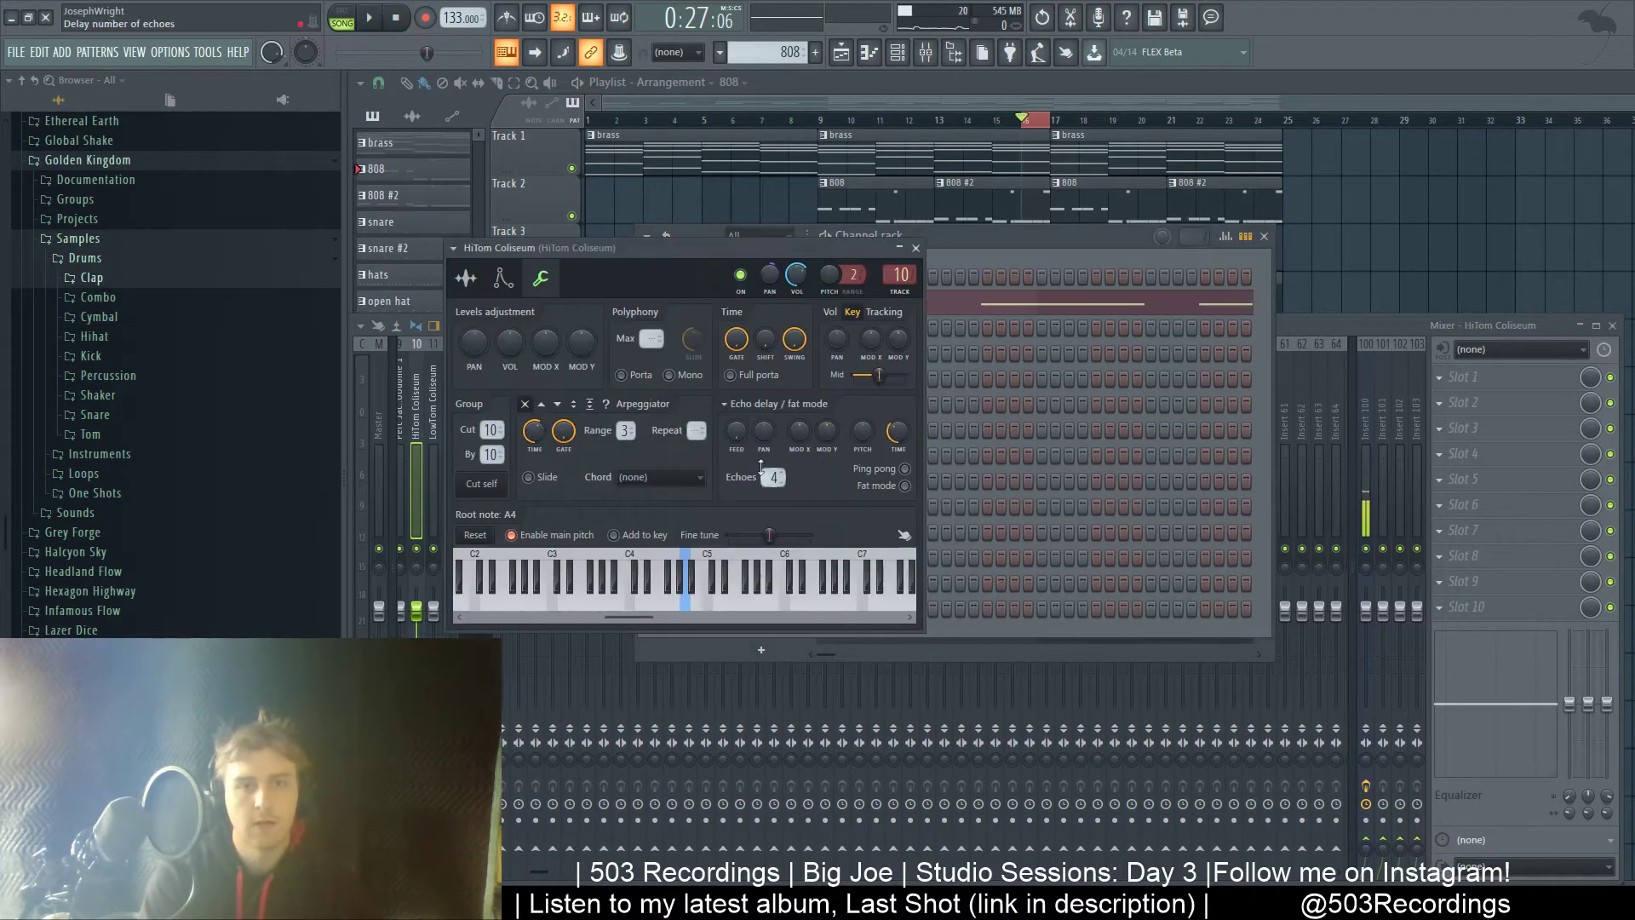
pyautogui.click(464, 275)
pyautogui.click(916, 248)
pyautogui.press('space')
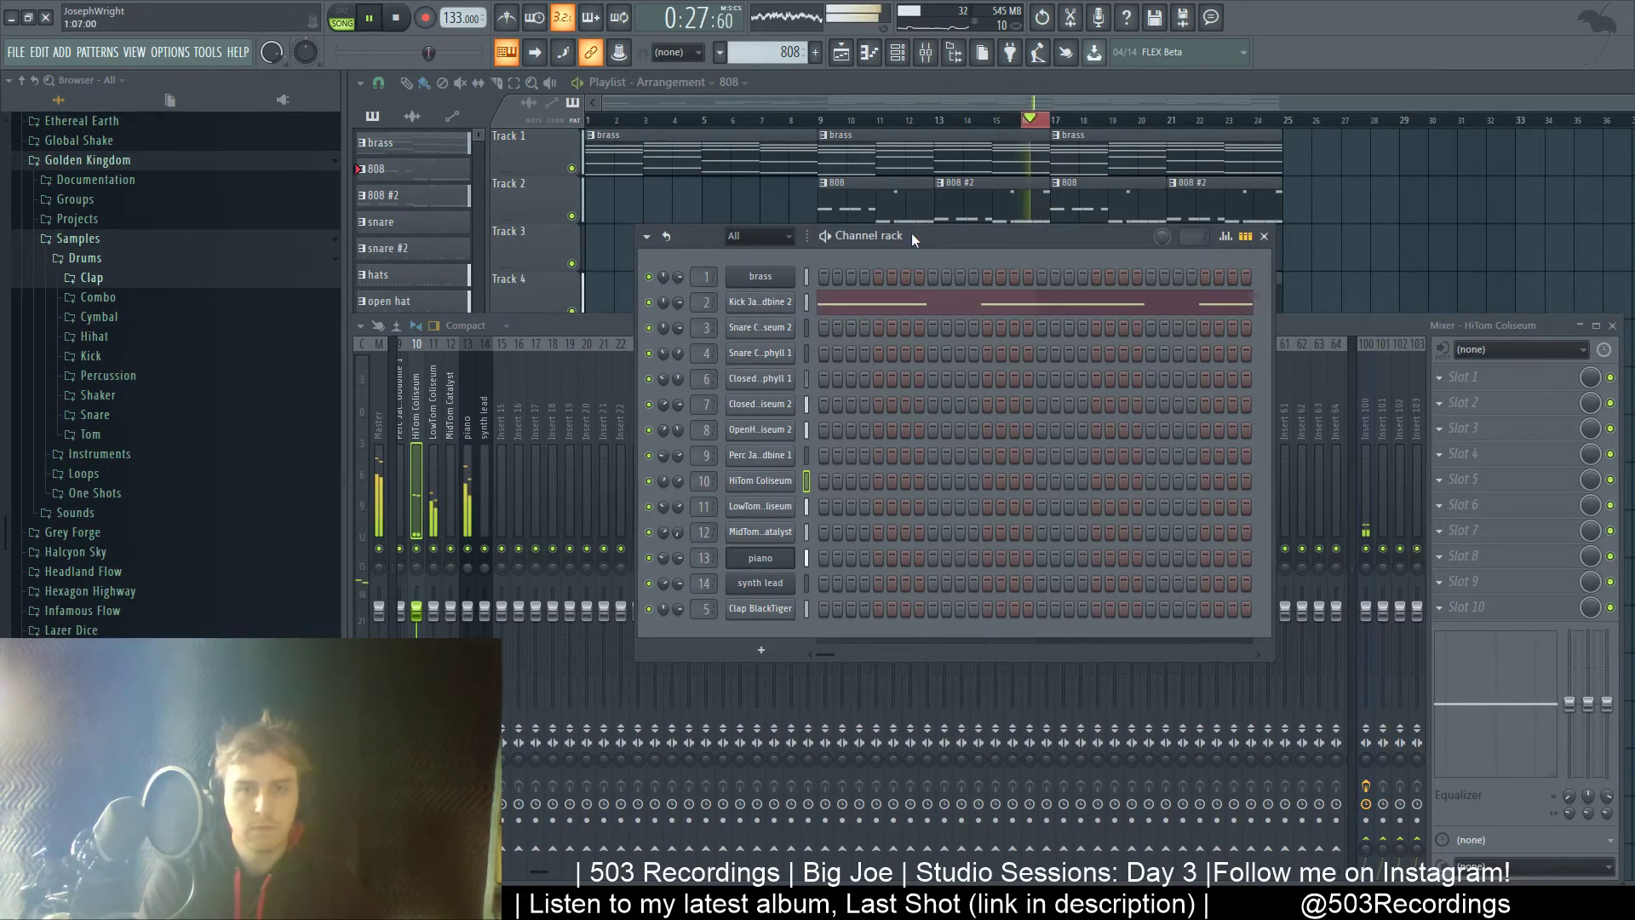
pyautogui.press('space')
# - Raise the HiTom Coliseum notes of the tom fill pattern two semitones to D5 and play the fill
pyautogui.scroll(1, 769, 60)
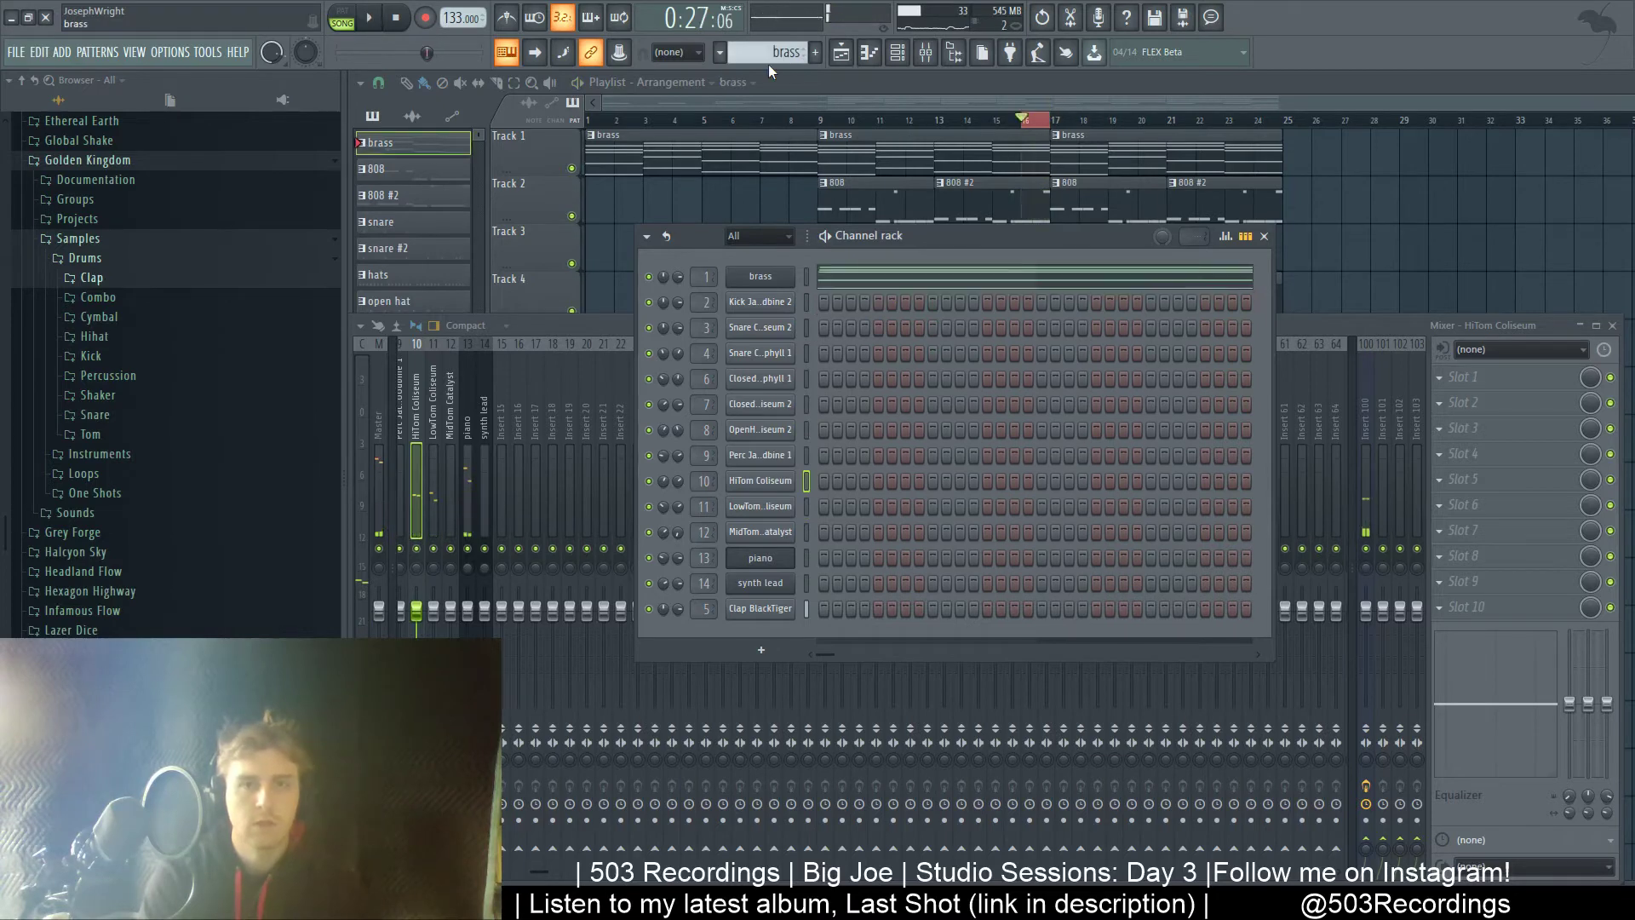
pyautogui.press('KP_Add')
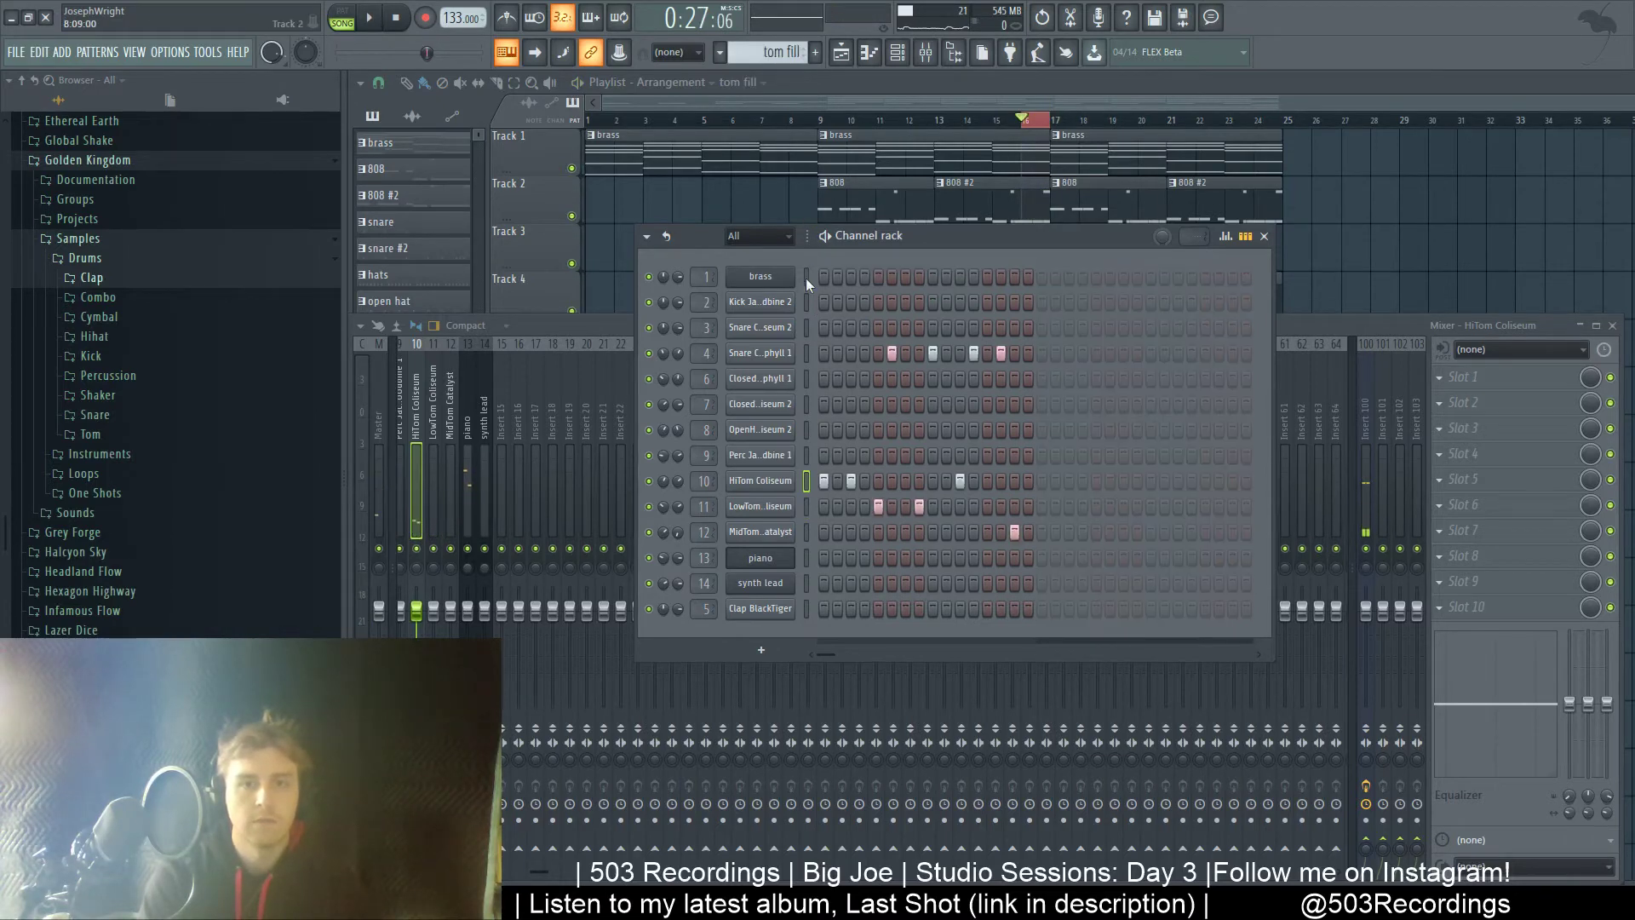
pyautogui.press('F7')
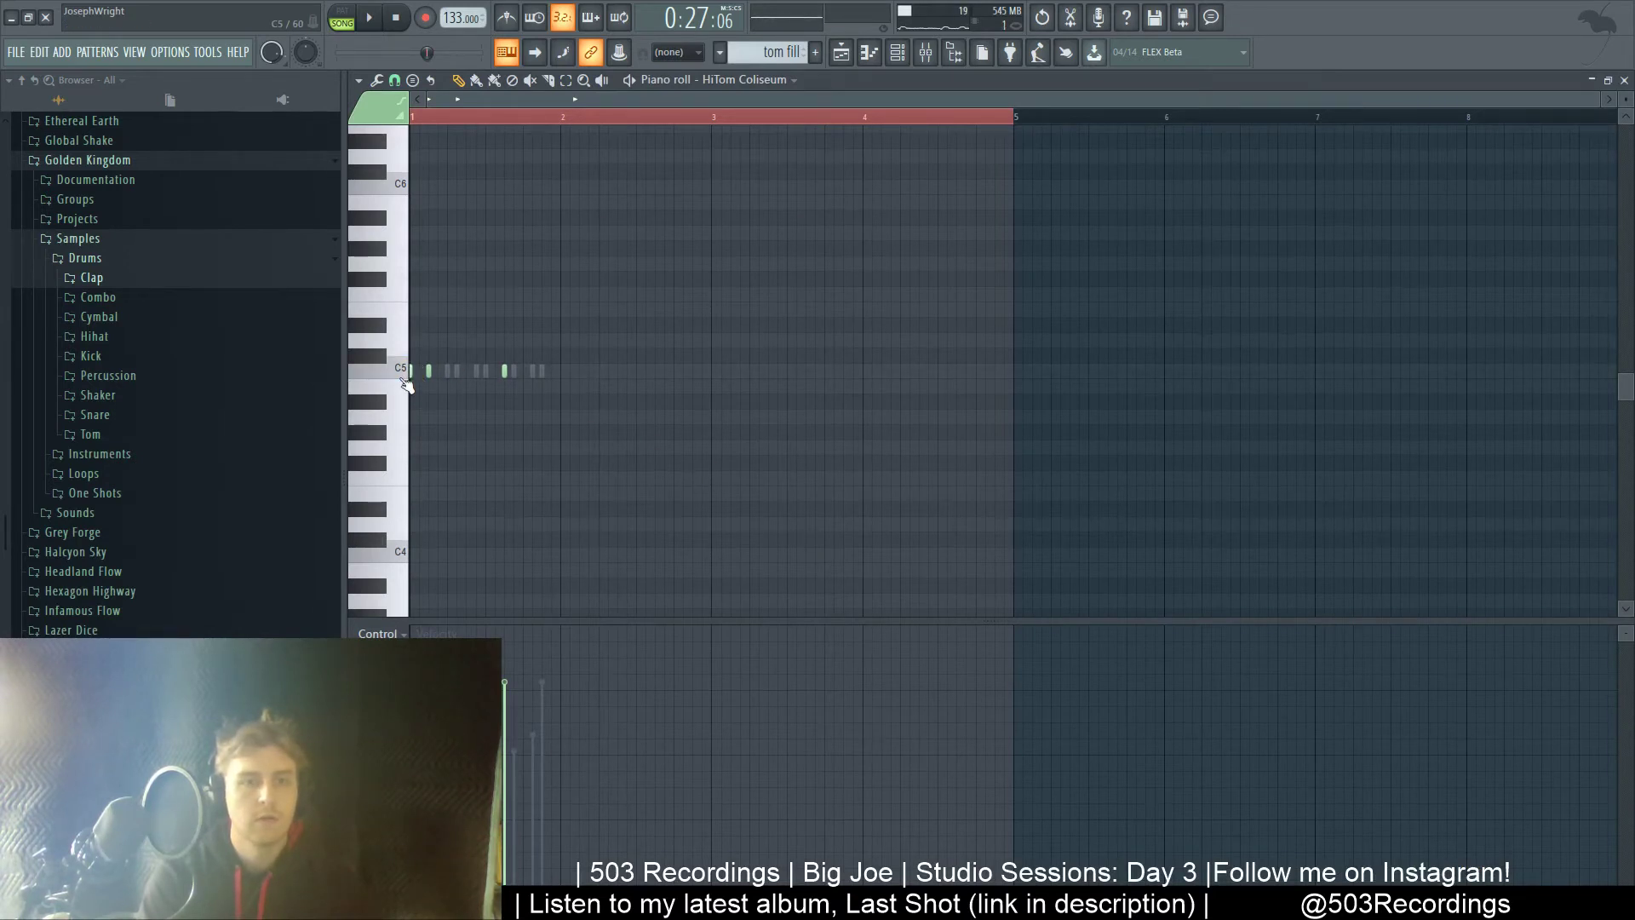
pyautogui.click(405, 379)
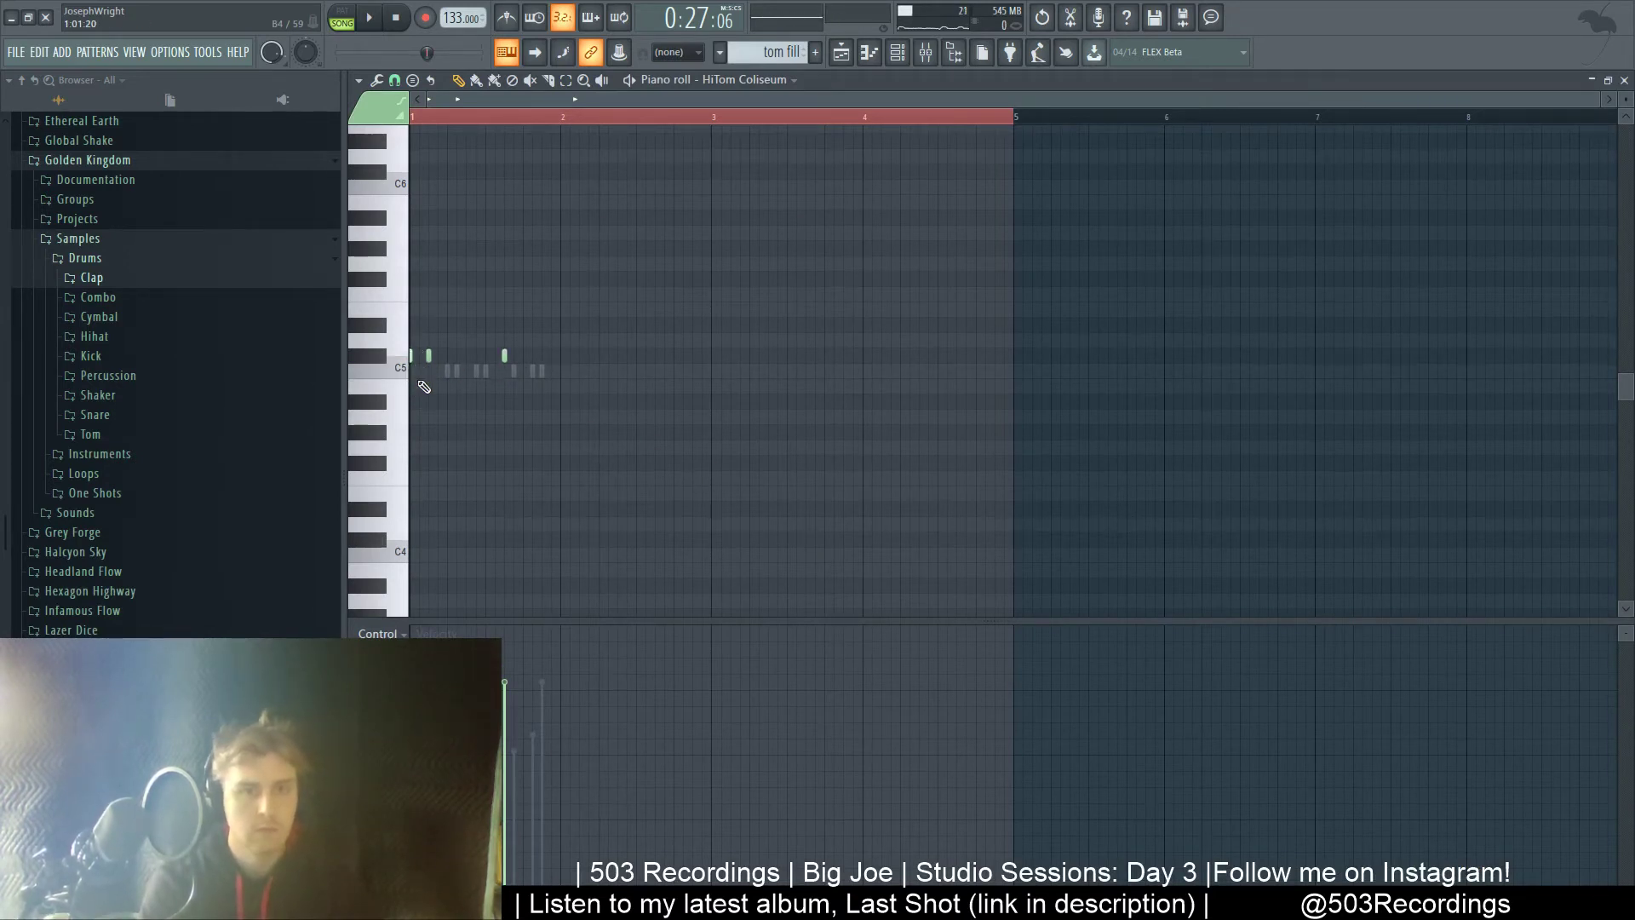
pyautogui.press('Up')
pyautogui.press('Up')
pyautogui.press('space')
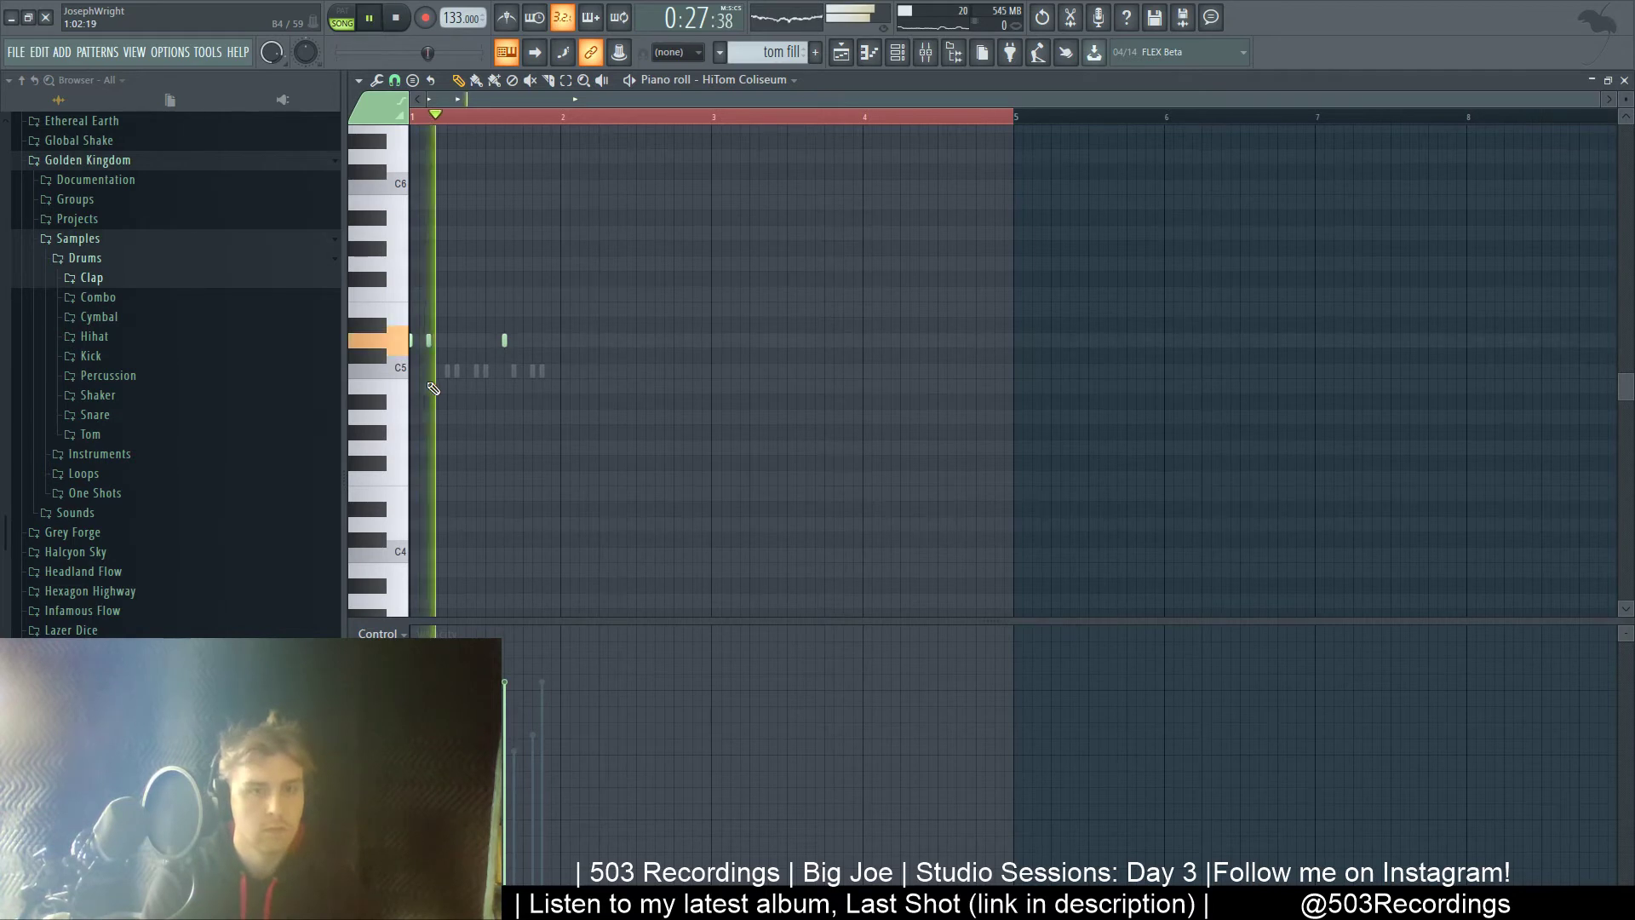
pyautogui.press('space')
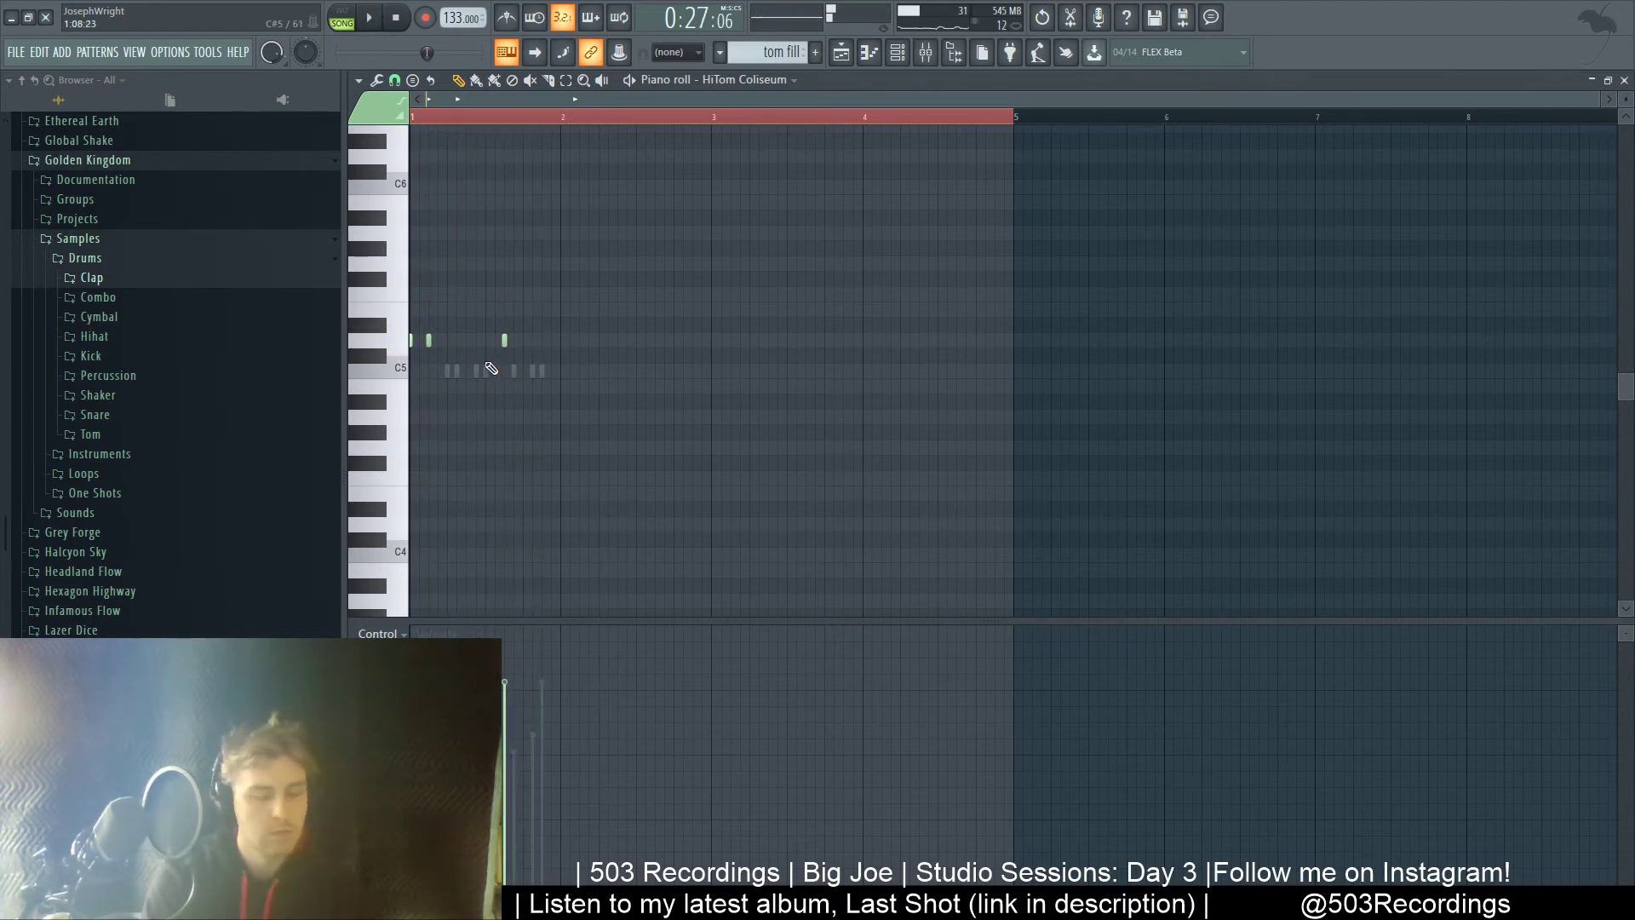
# - Raise the LowTom Coliseum notes of the tom fill to F5 after auditioning piano roll keys
pyautogui.press('F6')
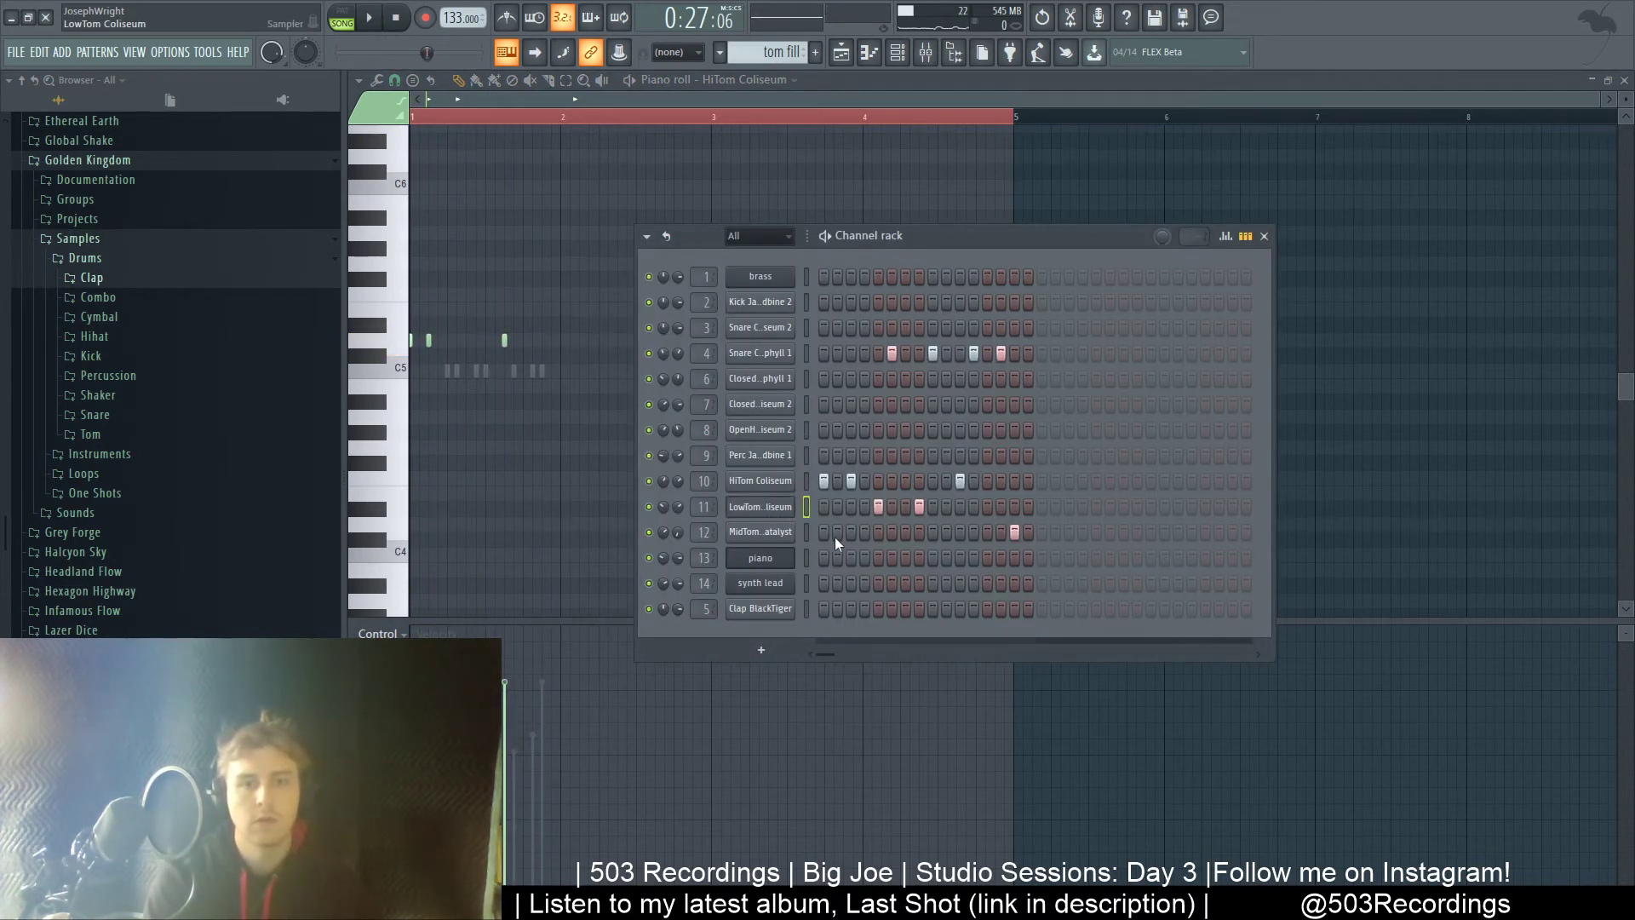
pyautogui.press('F7')
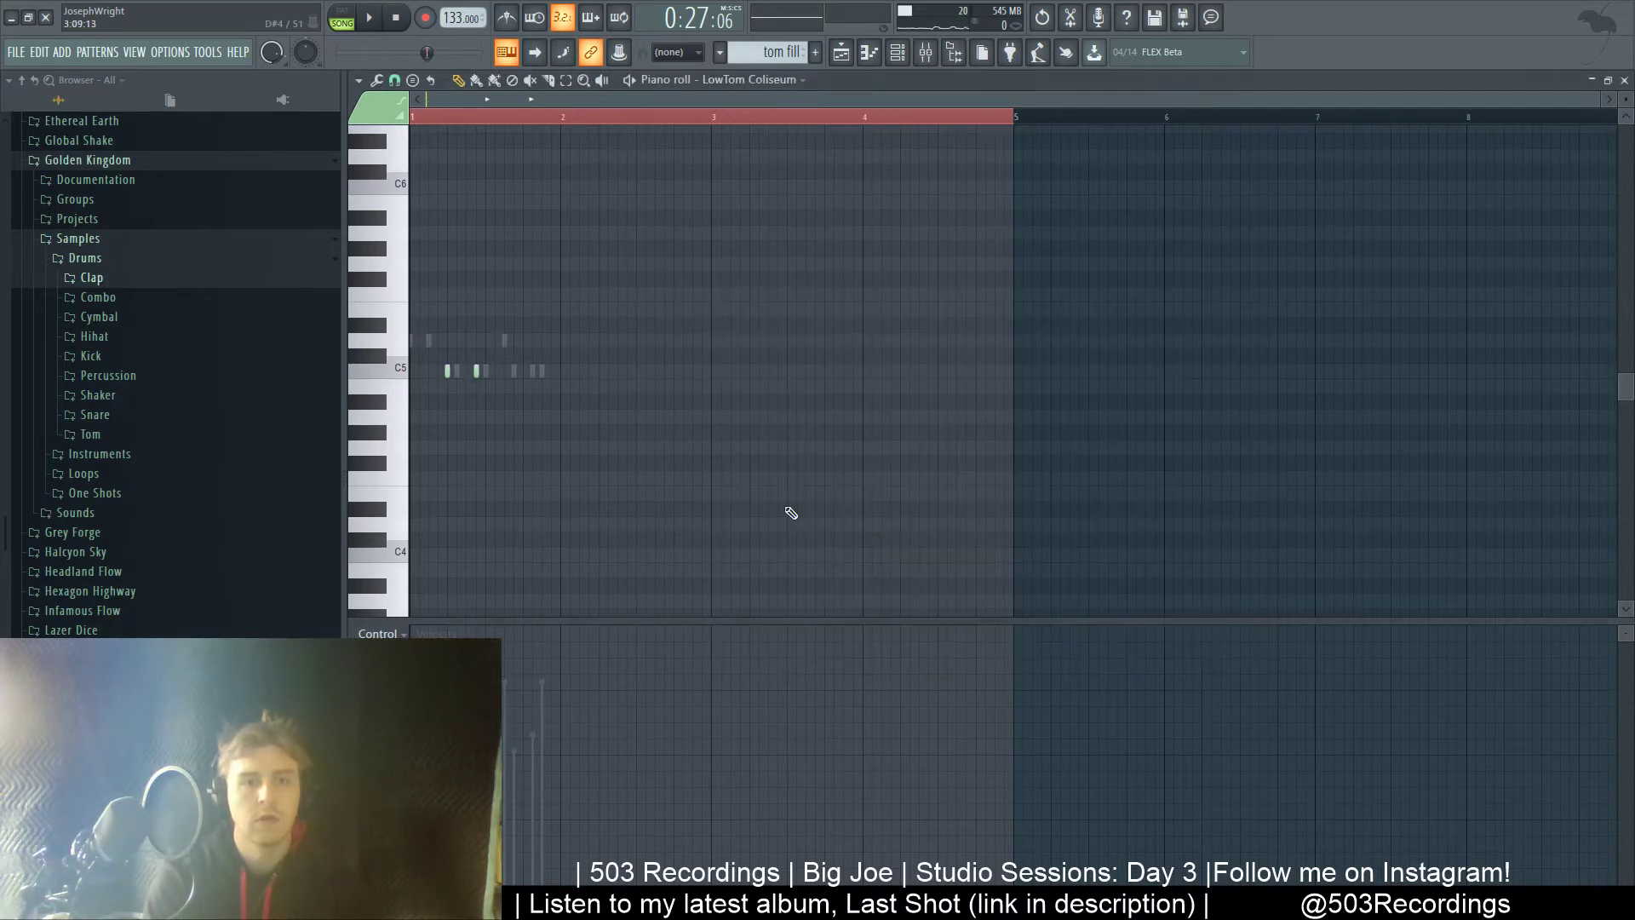
pyautogui.click(405, 349)
pyautogui.click(405, 343)
pyautogui.click(406, 294)
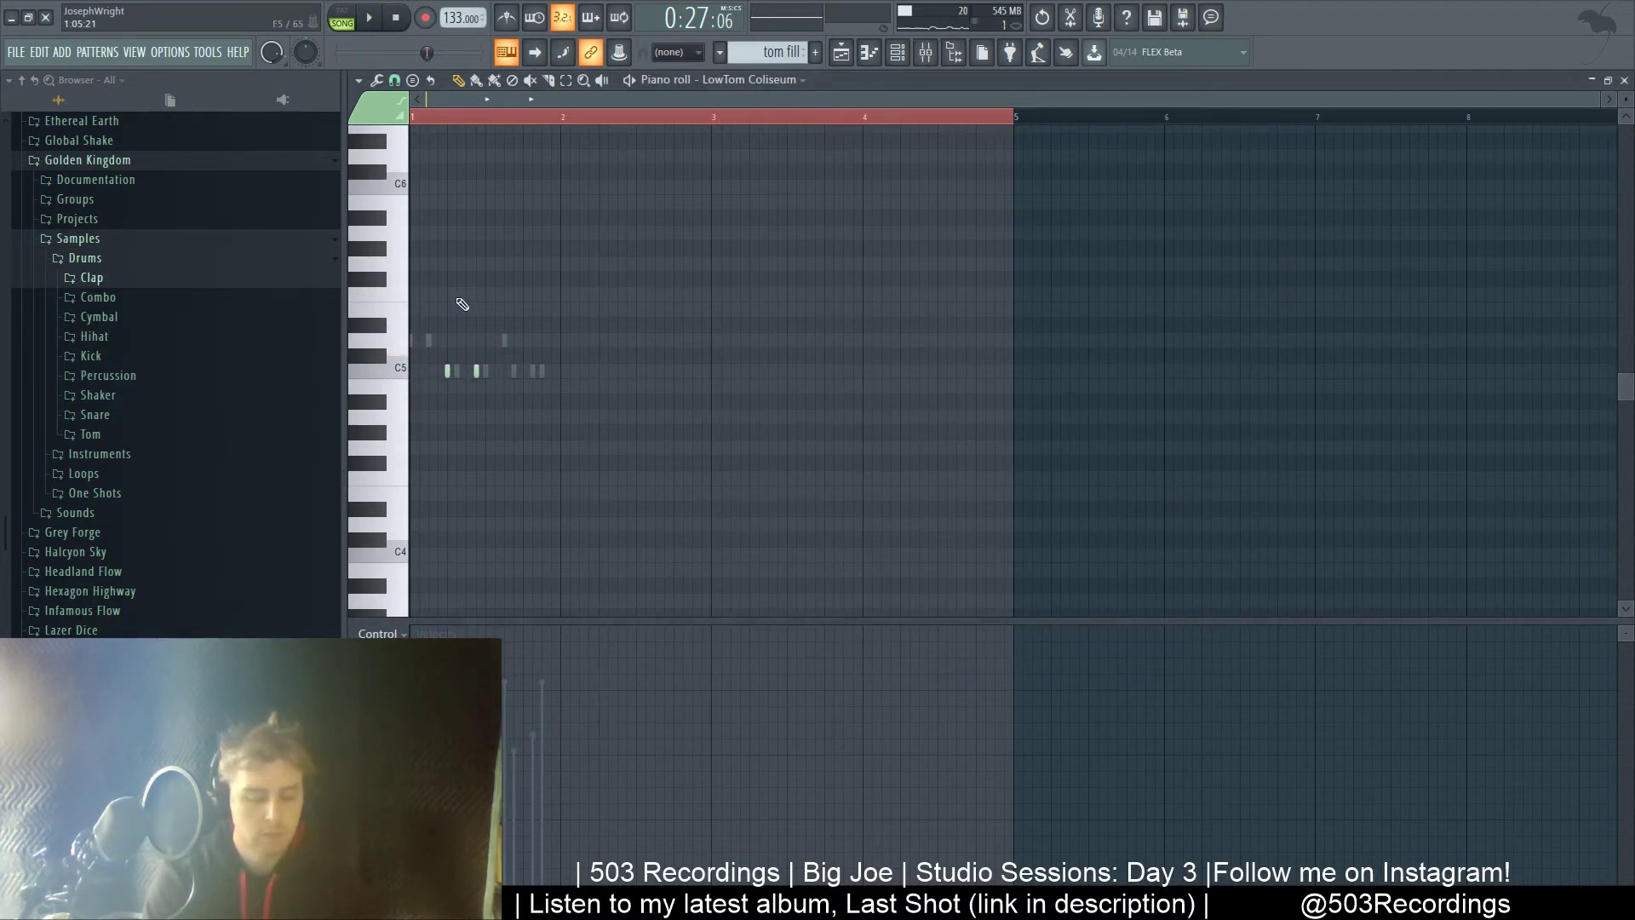
pyautogui.hotkey('shift', 'Up')
pyautogui.hotkey('shift', 'Up')
pyautogui.hotkey('shift', 'Up')
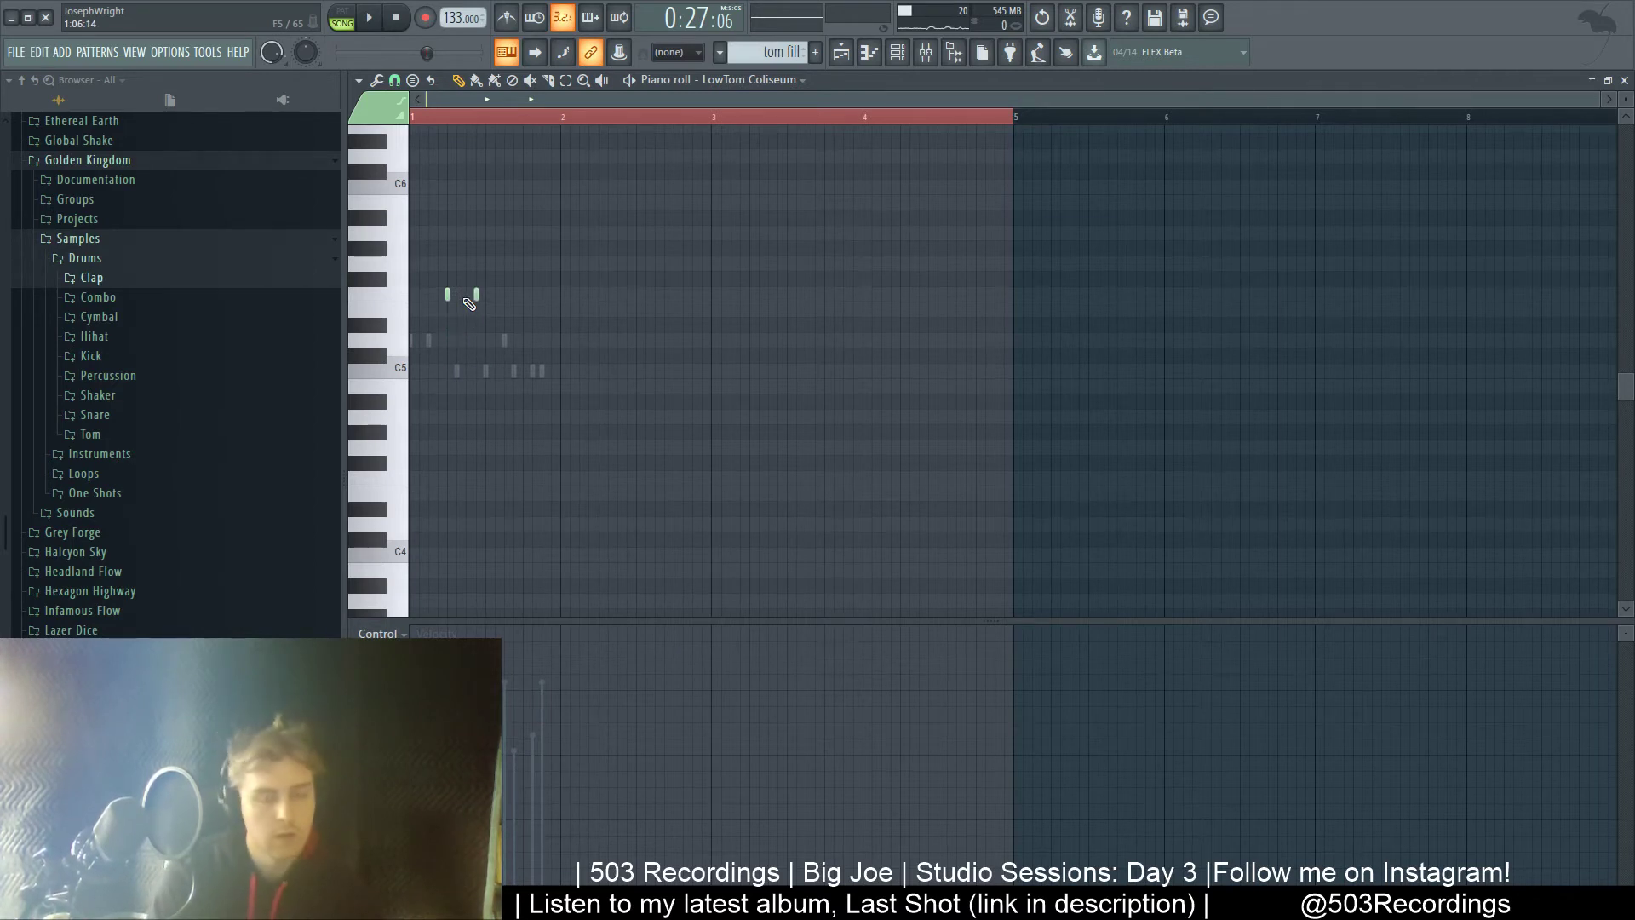
# - Raise the MidTom Catalyst note of the tom fill to E5 and audition the neighbouring keys
pyautogui.press('F6')
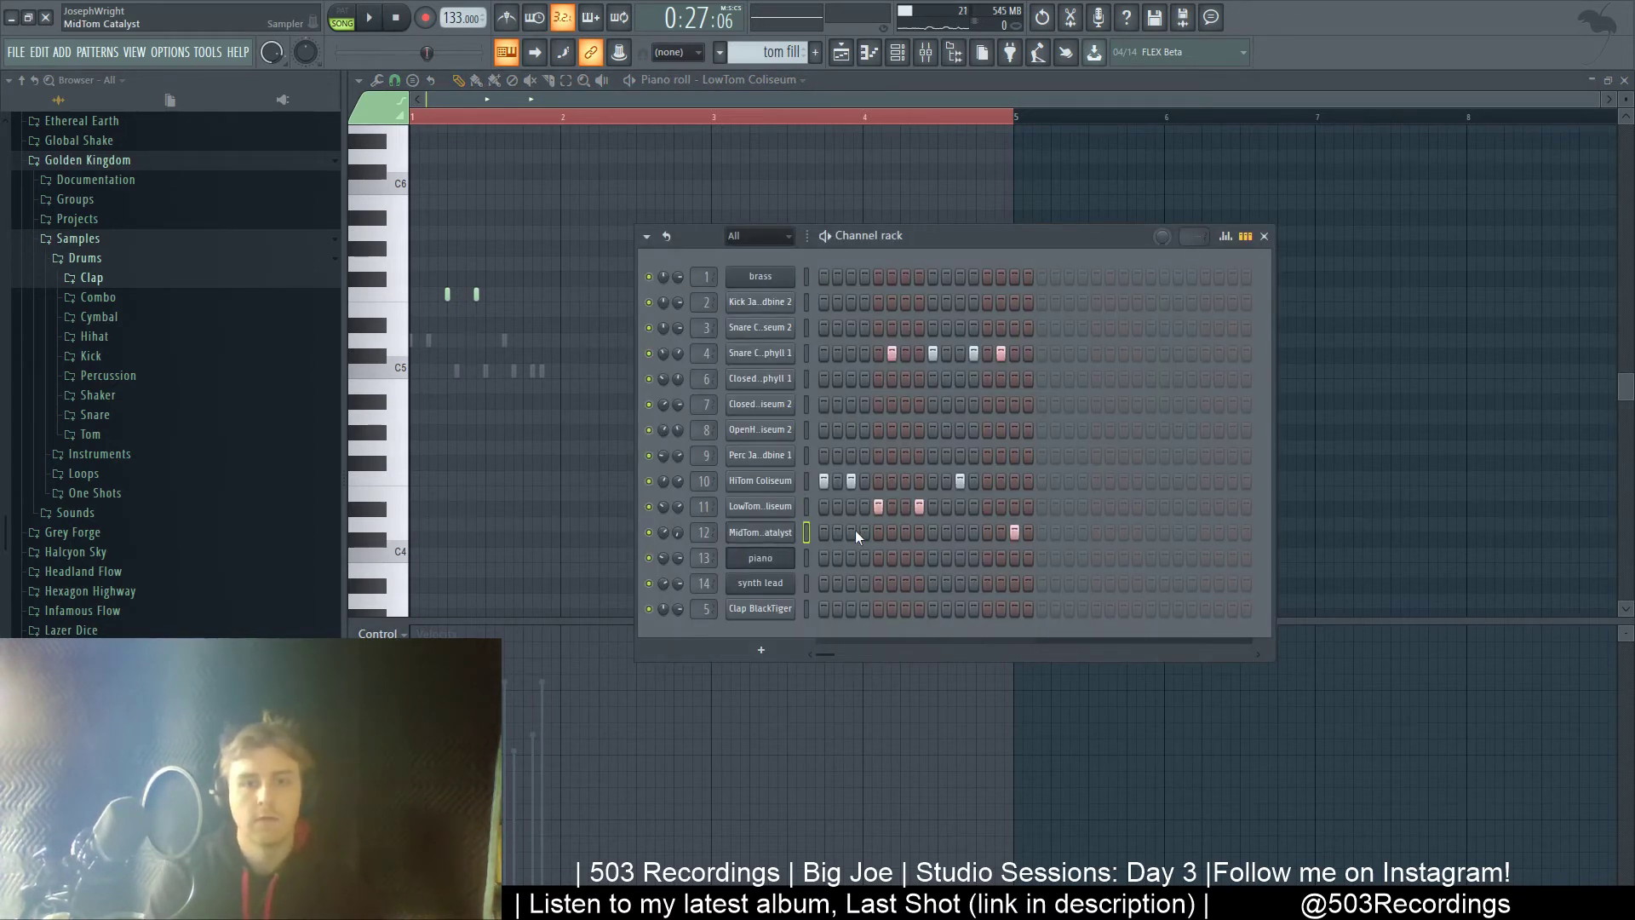
pyautogui.click(879, 533)
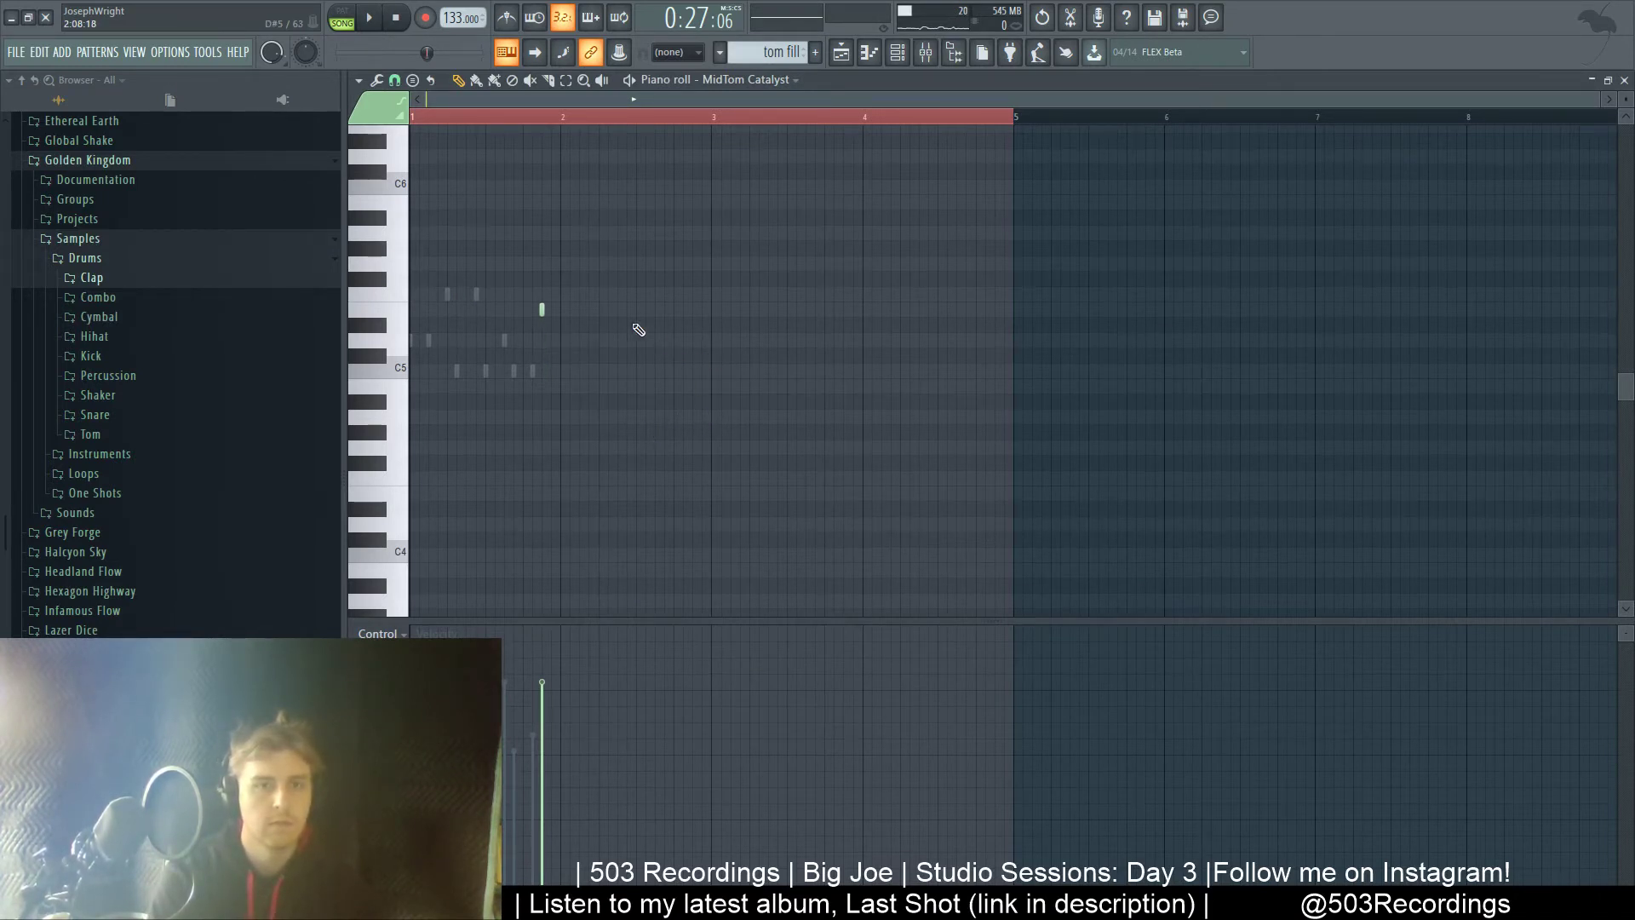
pyautogui.click(398, 298)
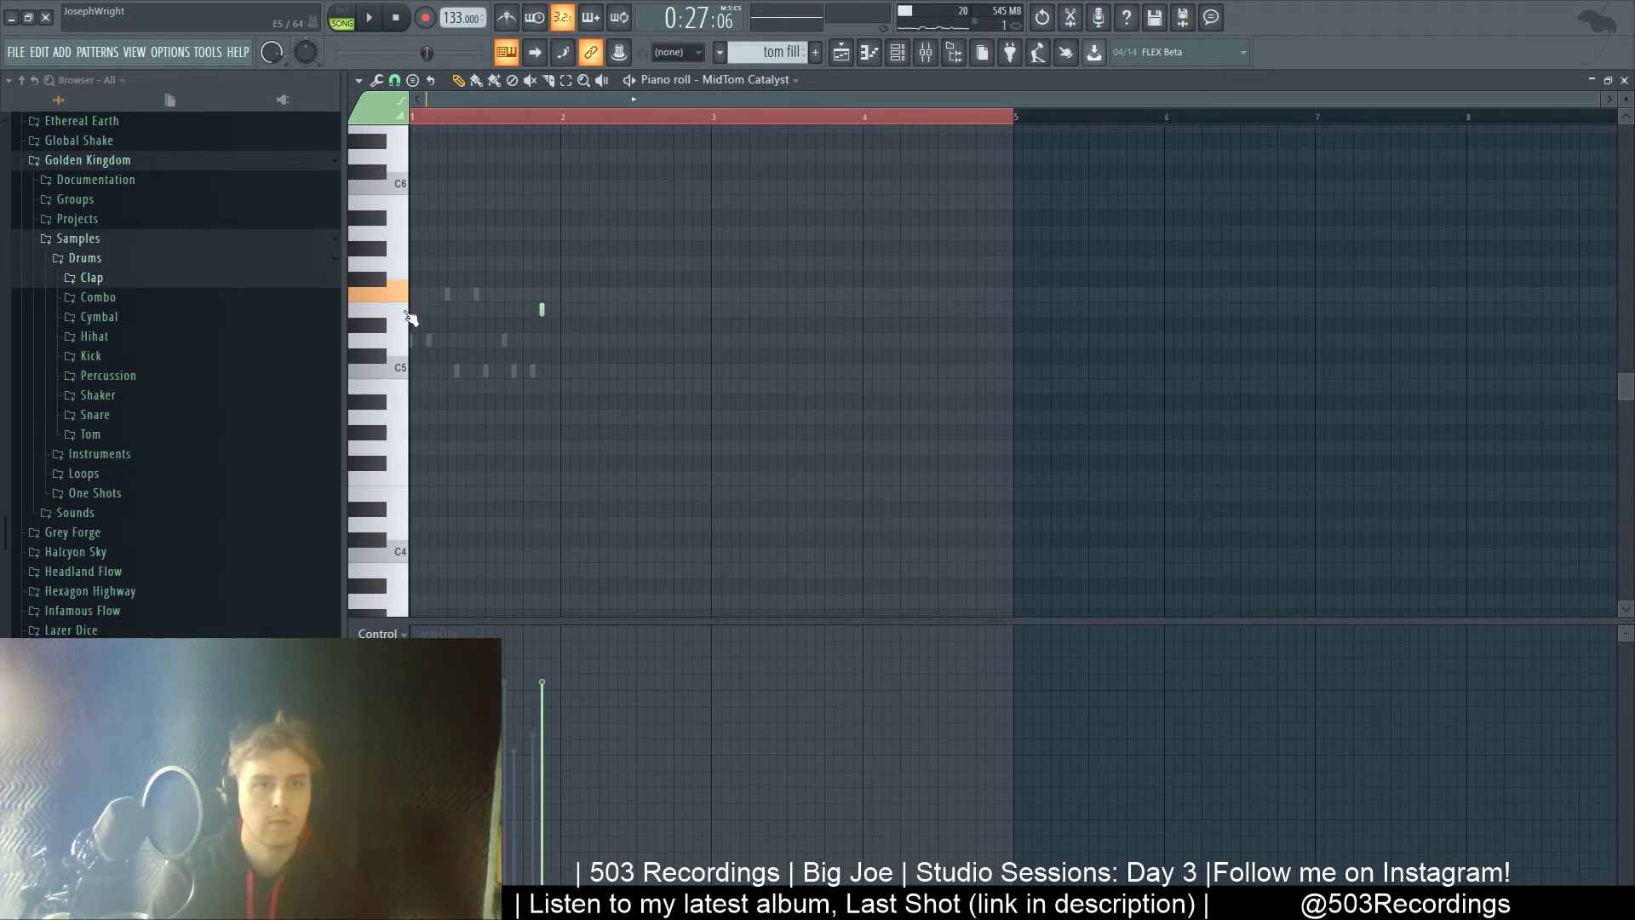
pyautogui.click(405, 312)
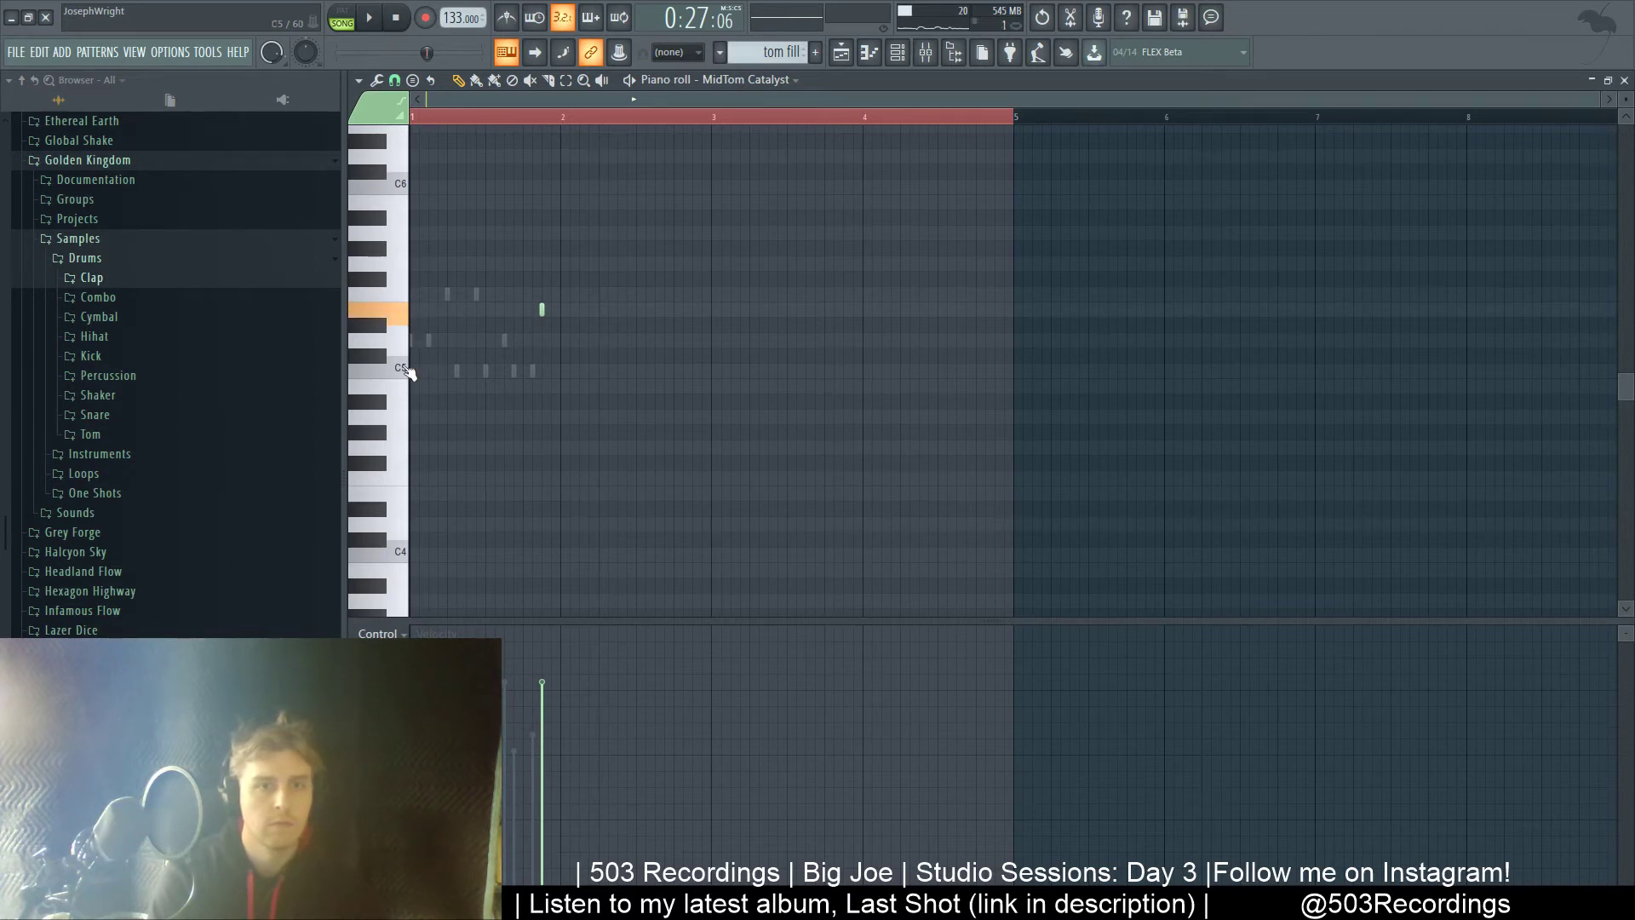
pyautogui.click(405, 339)
pyautogui.click(407, 312)
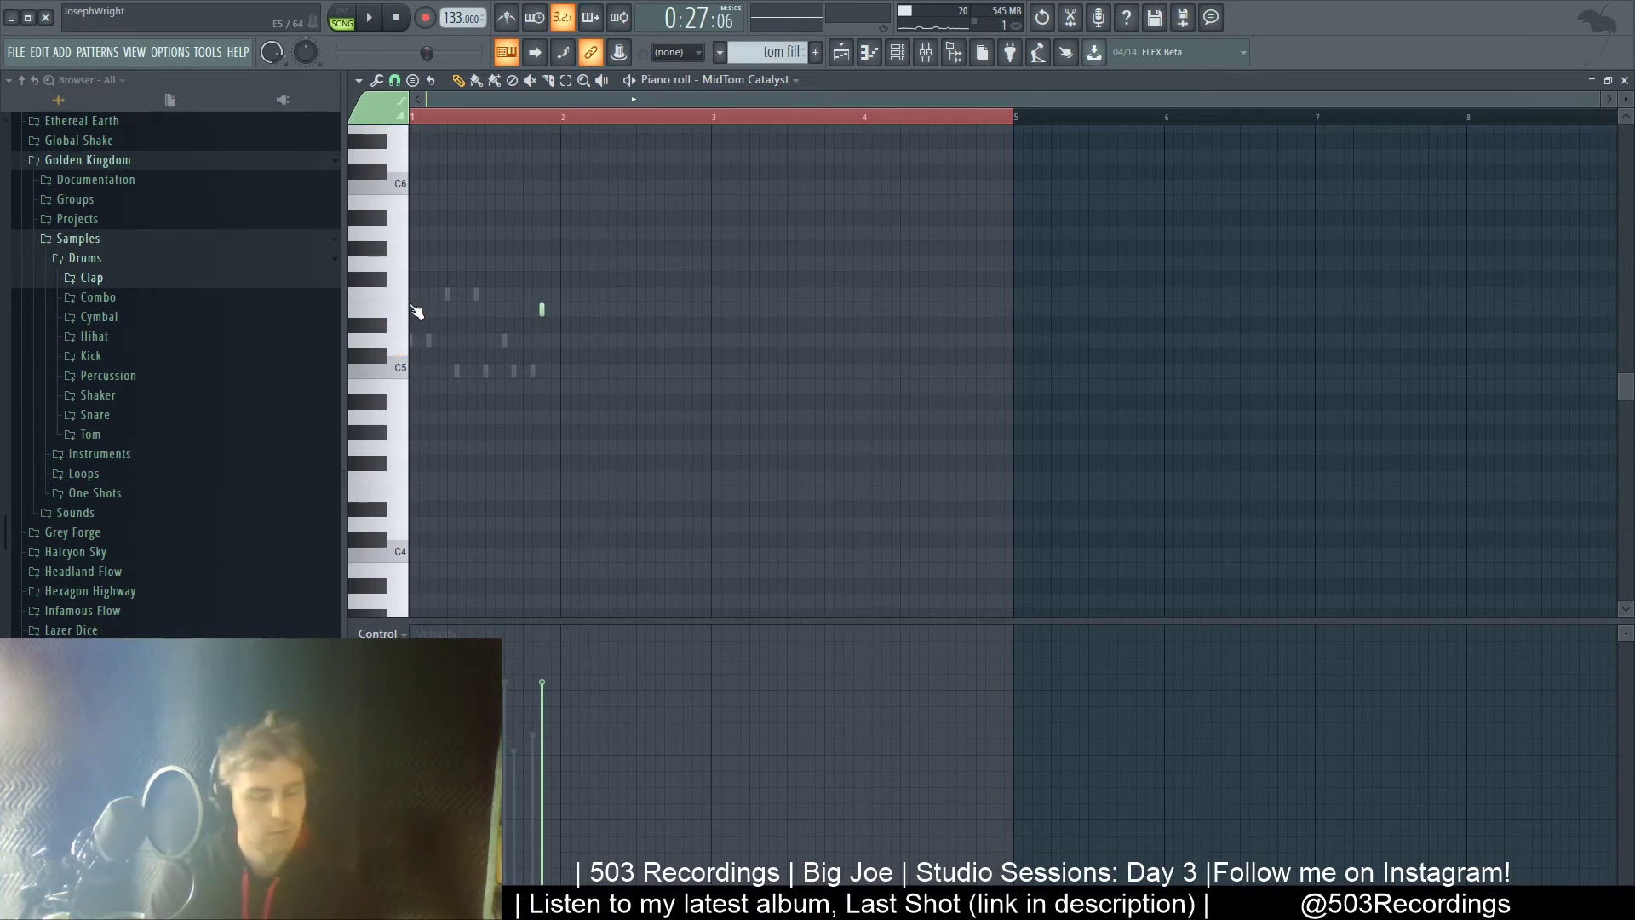
# - Play the tom fill in the arrangement and lower the channel volume of MidTom Catalyst
pyautogui.press('F6')
pyautogui.press('F6')
pyautogui.click(408, 312)
pyautogui.press('F9')
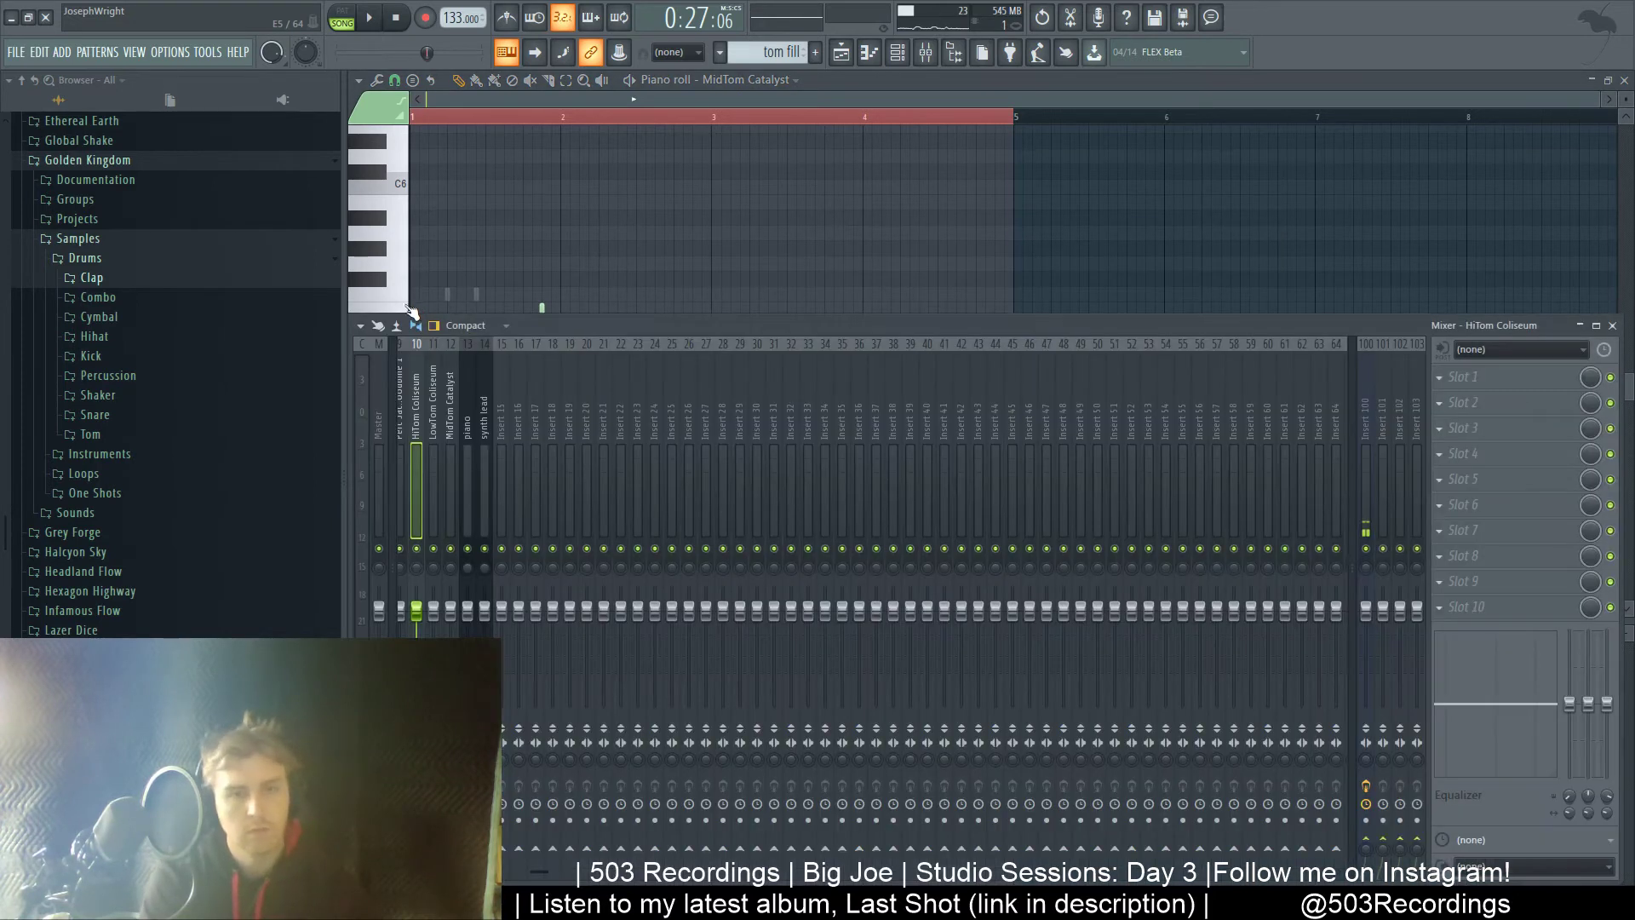
pyautogui.press('F6')
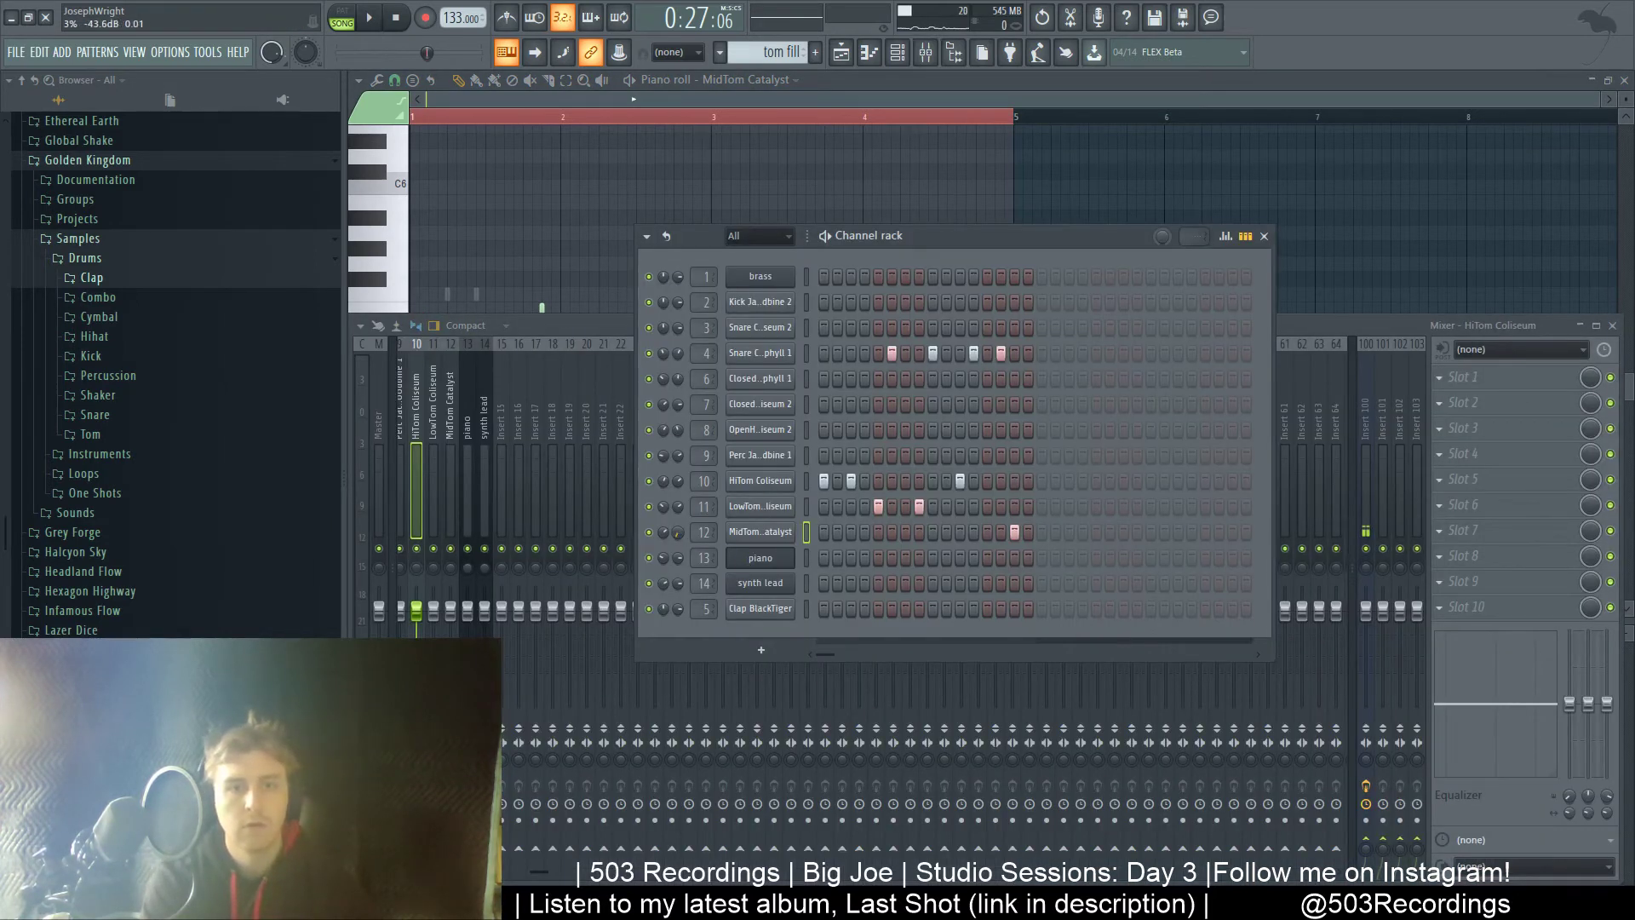
pyautogui.press('space')
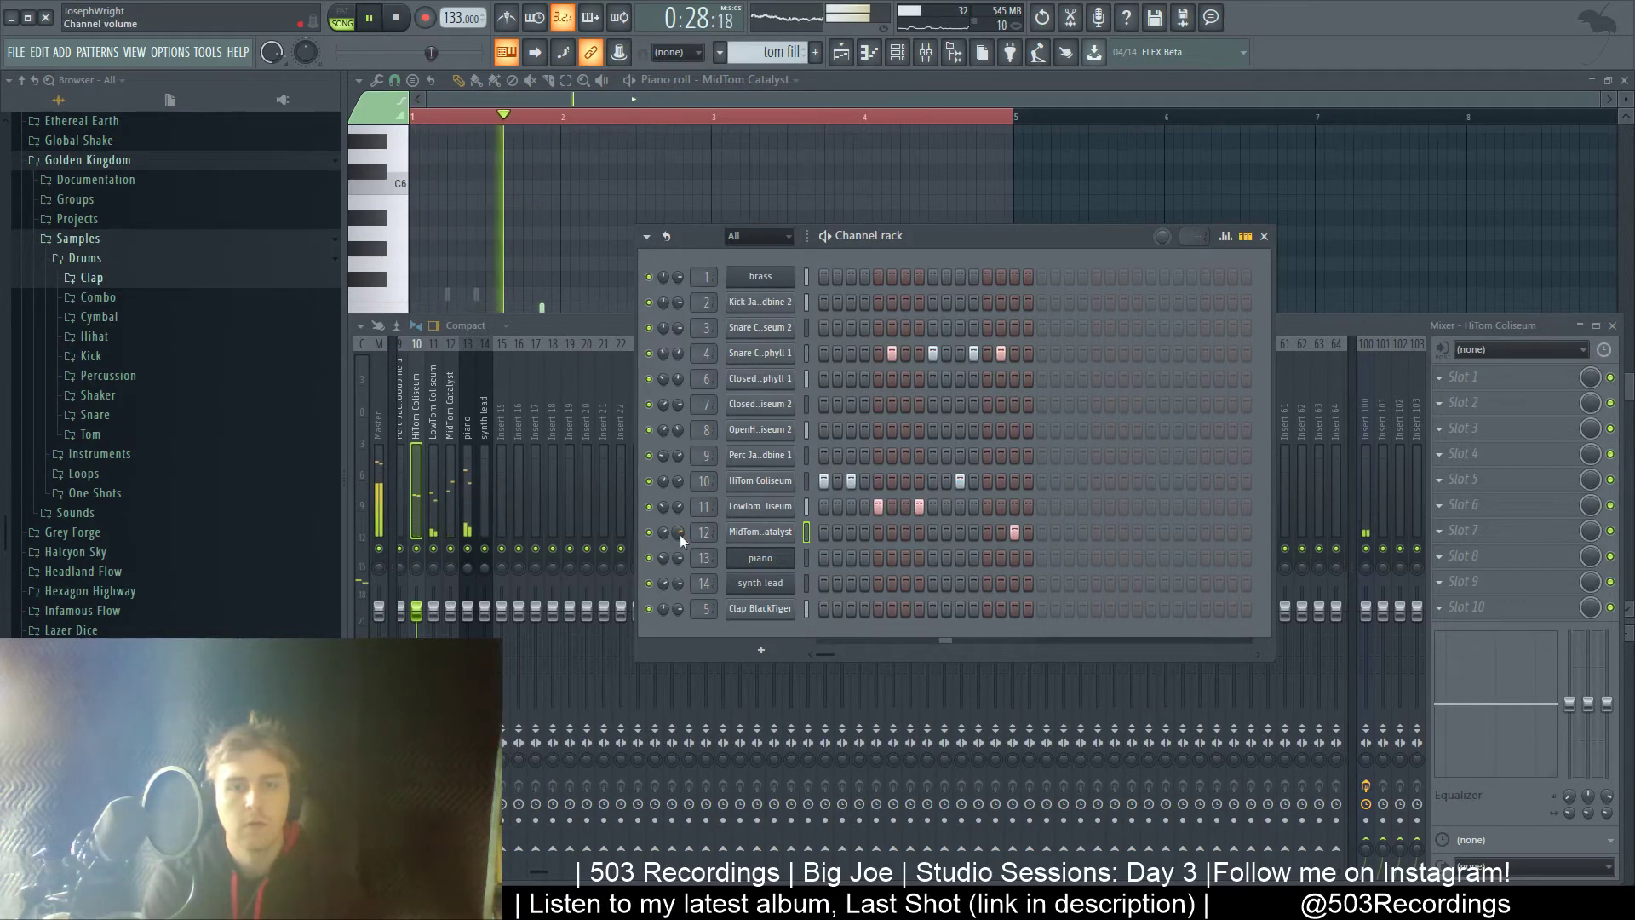
pyautogui.moveTo(680, 534); pyautogui.dragTo(679, 564)
pyautogui.press('F5')
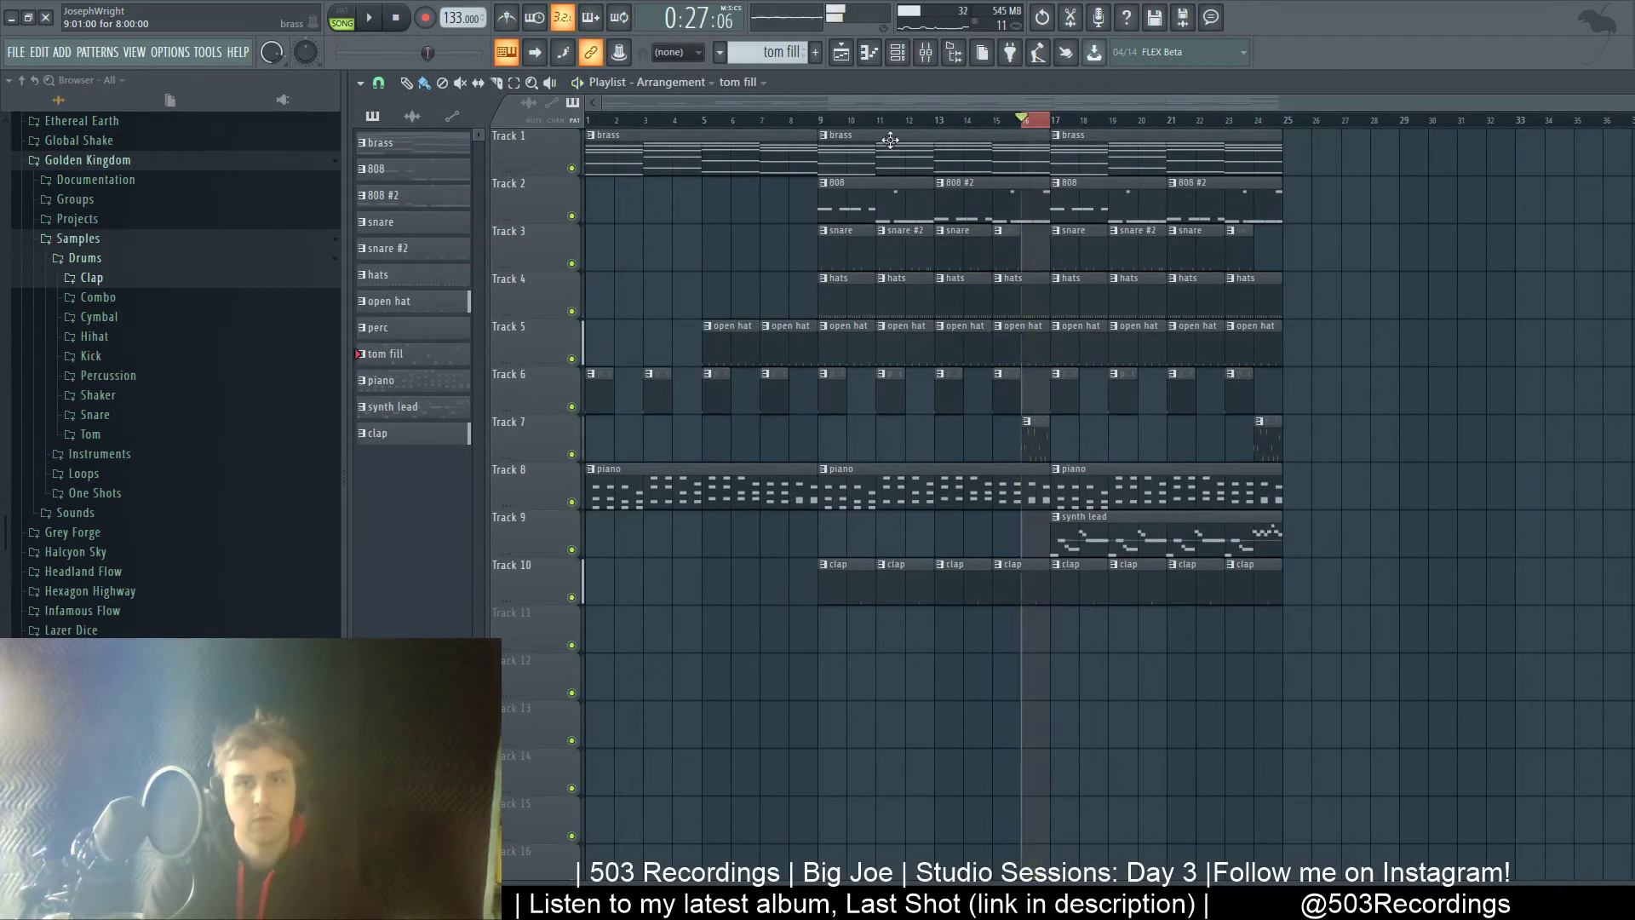
pyautogui.press('space')
# - Clear the playlist's time selection and play the arrangement from bar 9 while checking the mixer tracks
pyautogui.click(819, 122)
pyautogui.press('F9')
pyautogui.press('space')
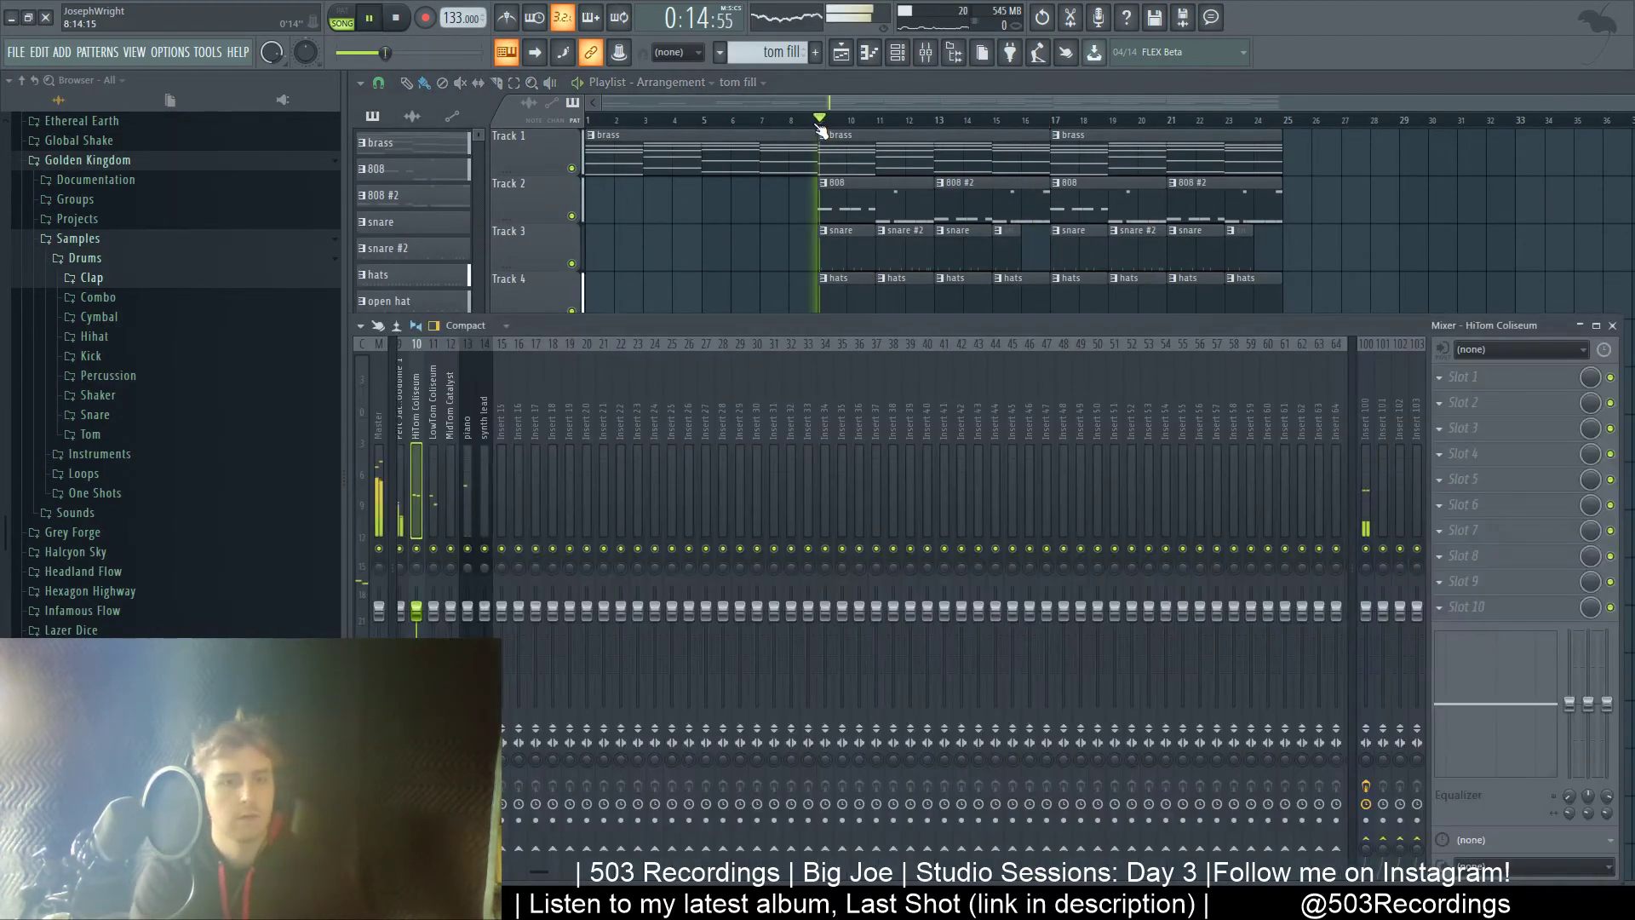
pyautogui.press('F6')
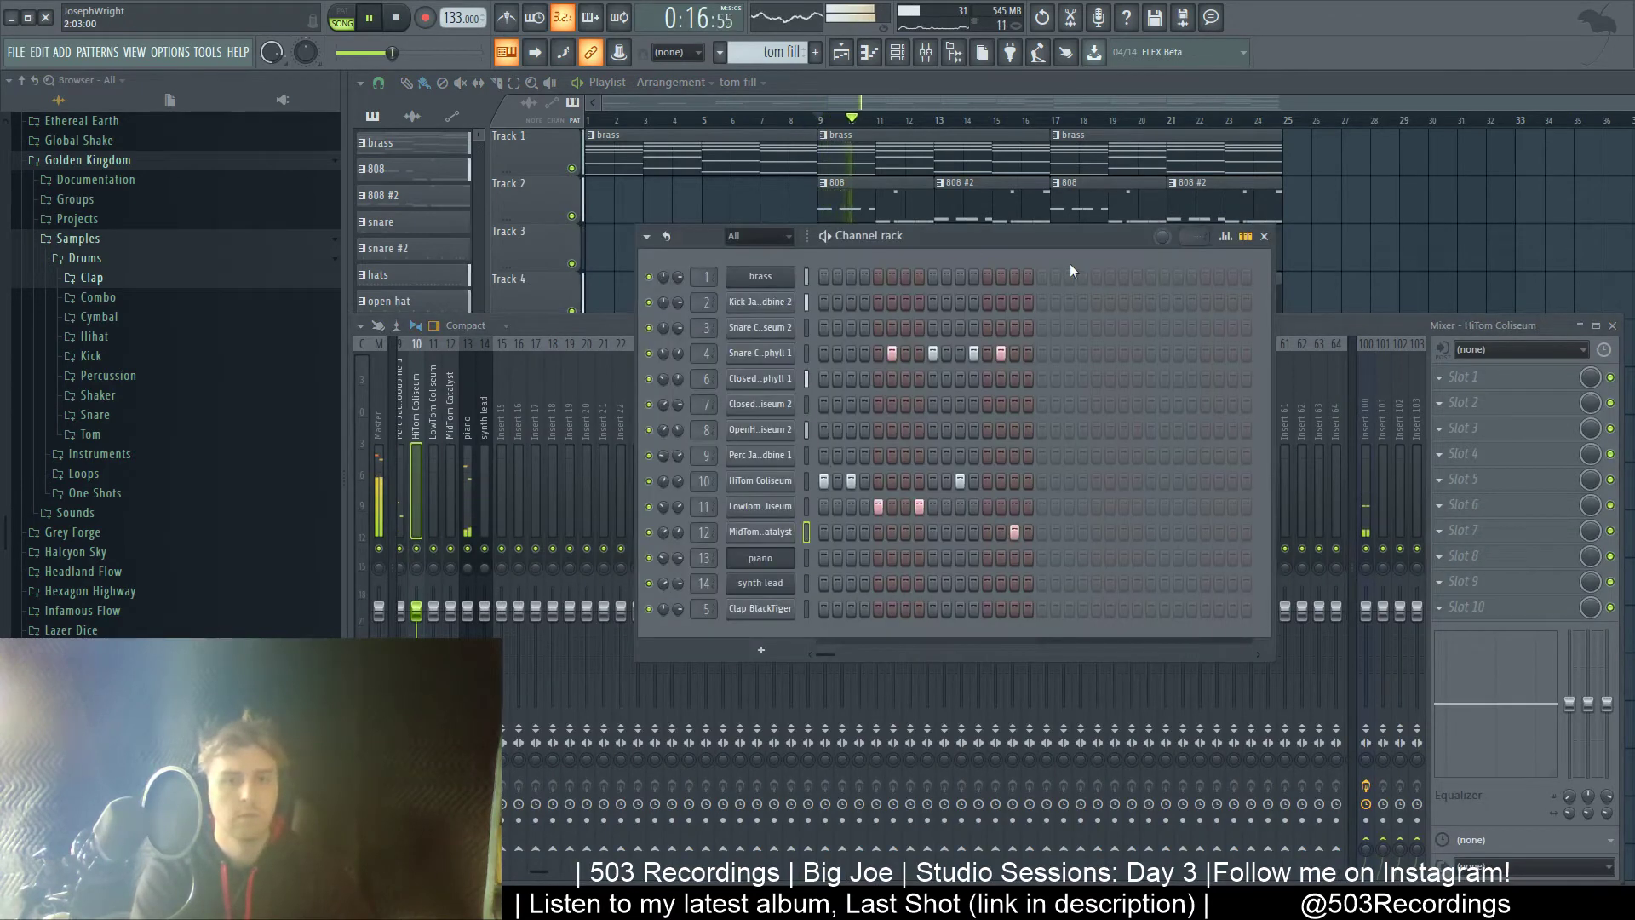
pyautogui.press('F6')
pyautogui.hscroll(-5, 514, 865)
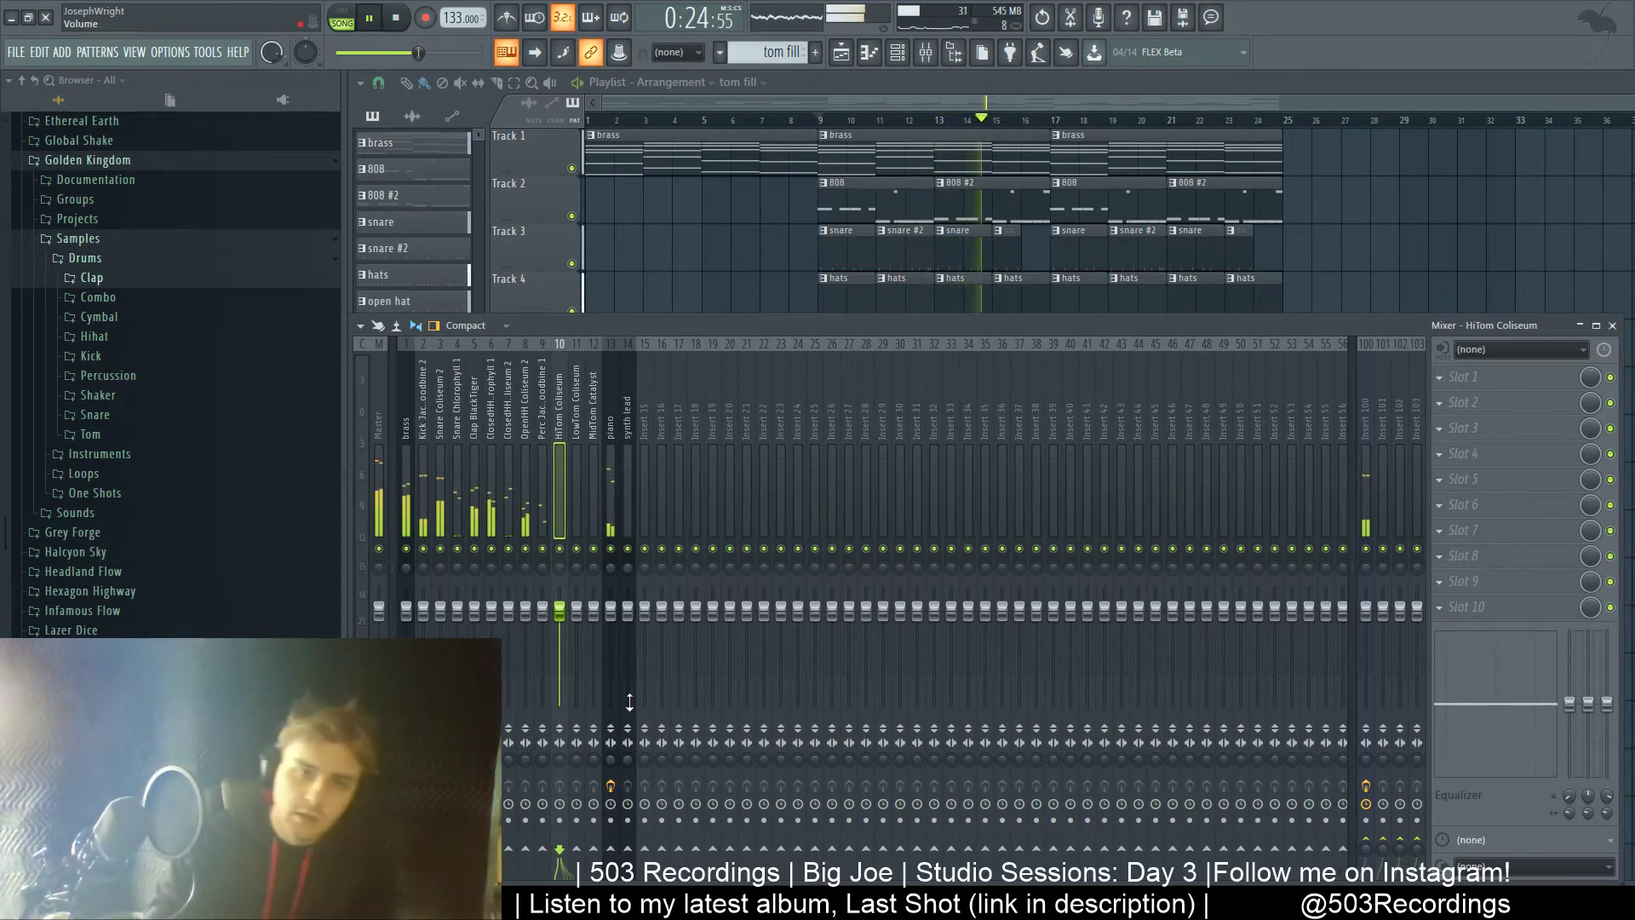
# - Load Fruity NoteBook 2 in the first effect slot of mixer Insert 101 and clear its default text
pyautogui.click(1383, 402)
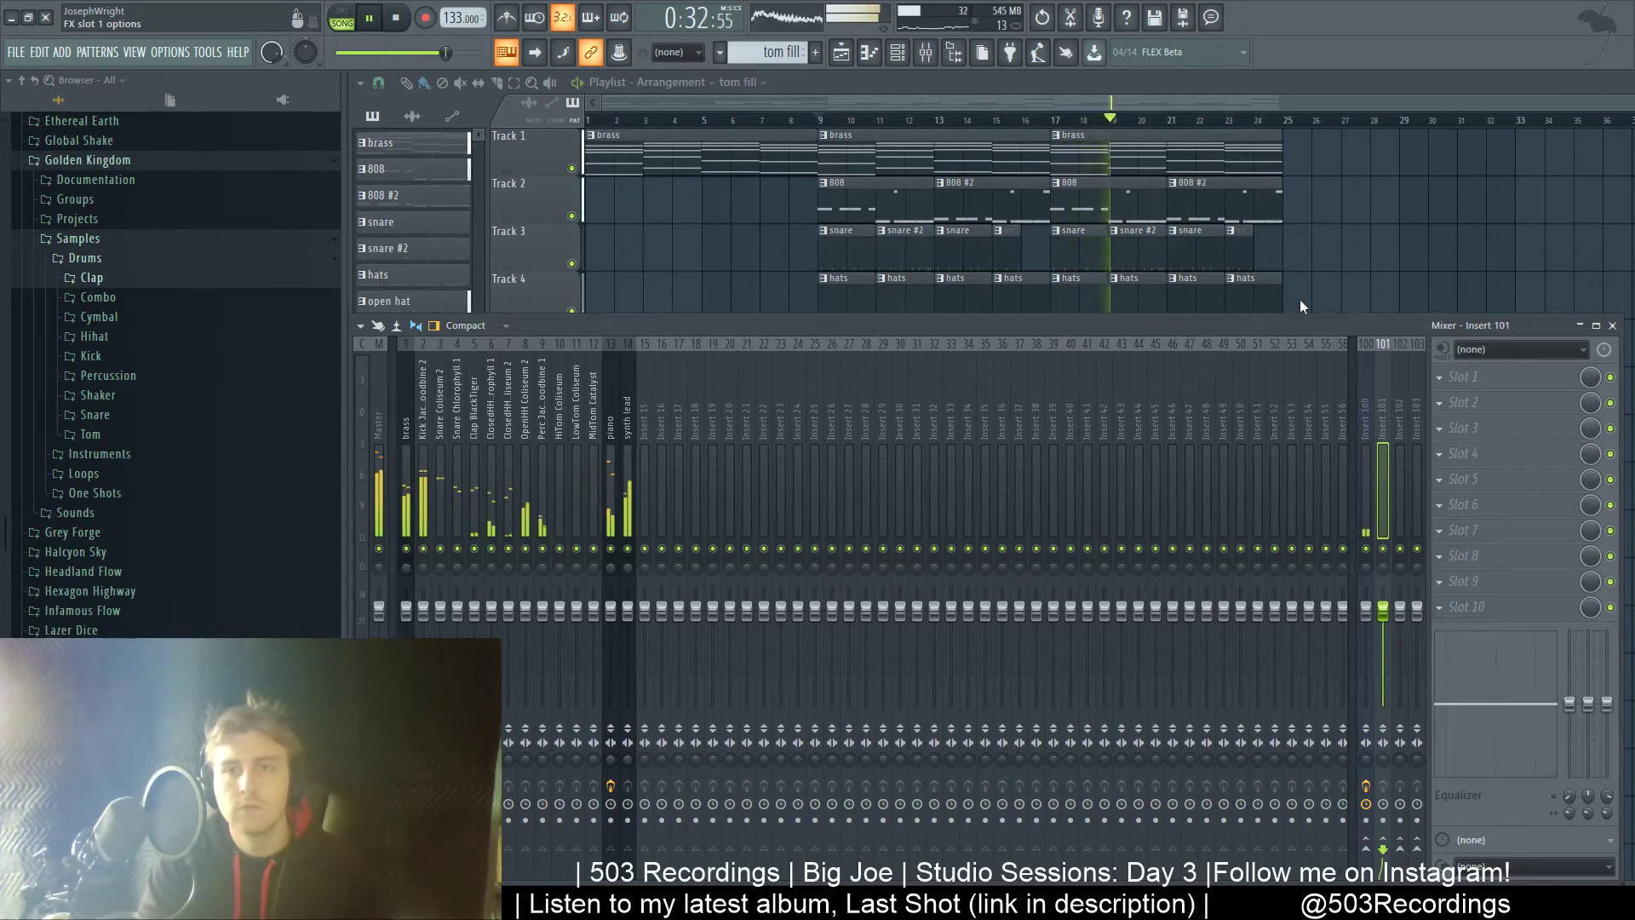
pyautogui.click(1049, 508)
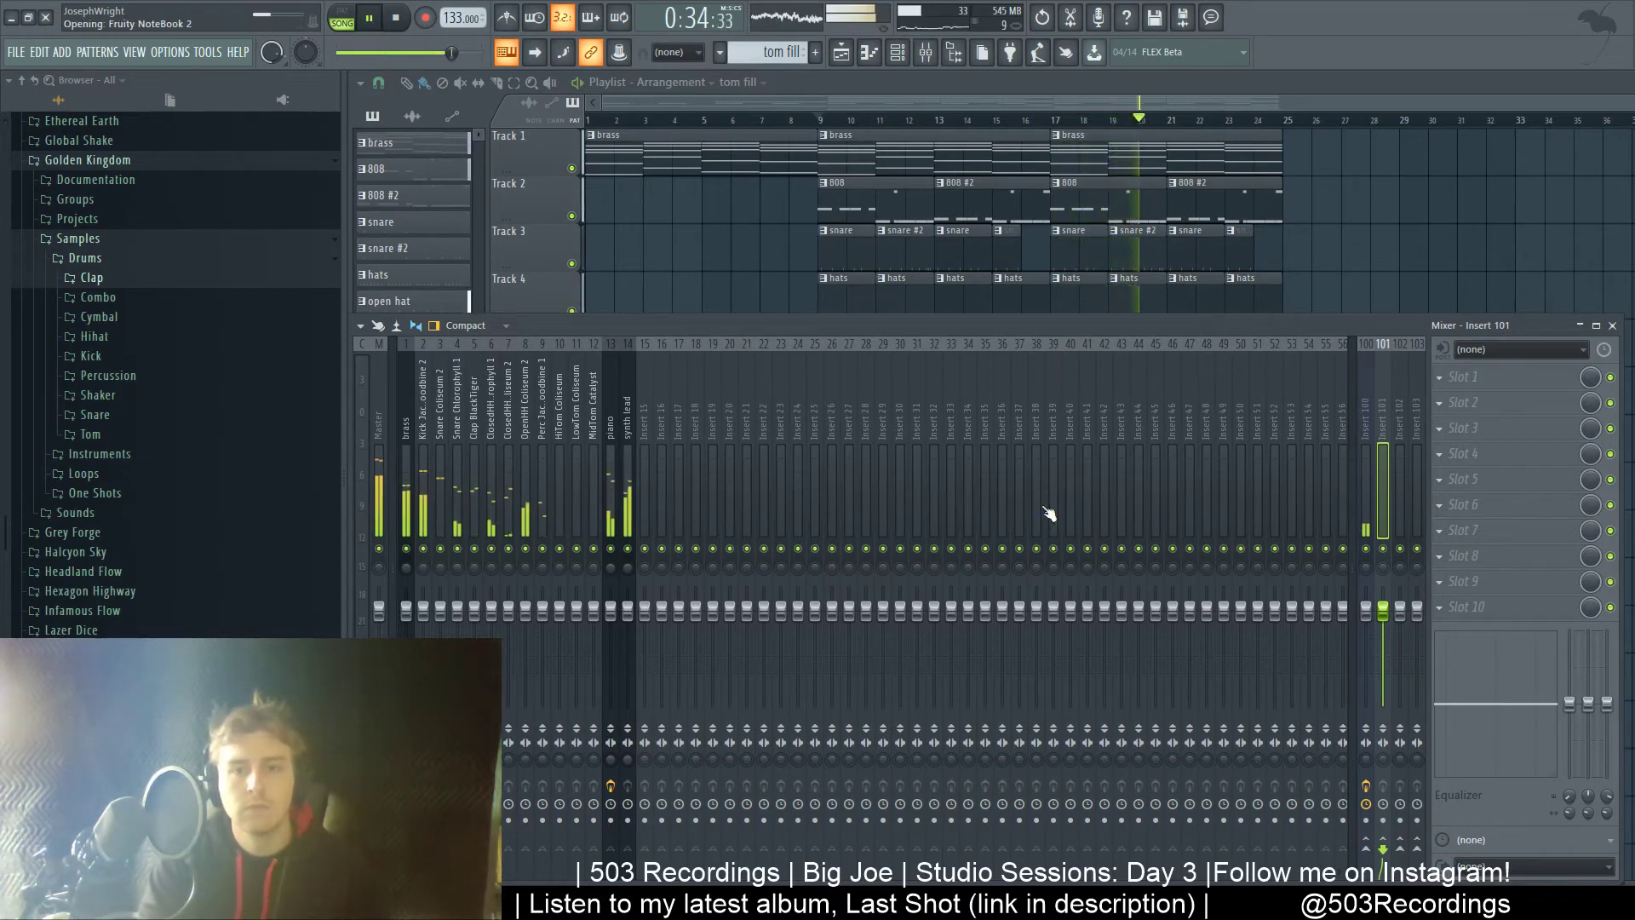
pyautogui.moveTo(661, 331); pyautogui.dragTo(80, 158)
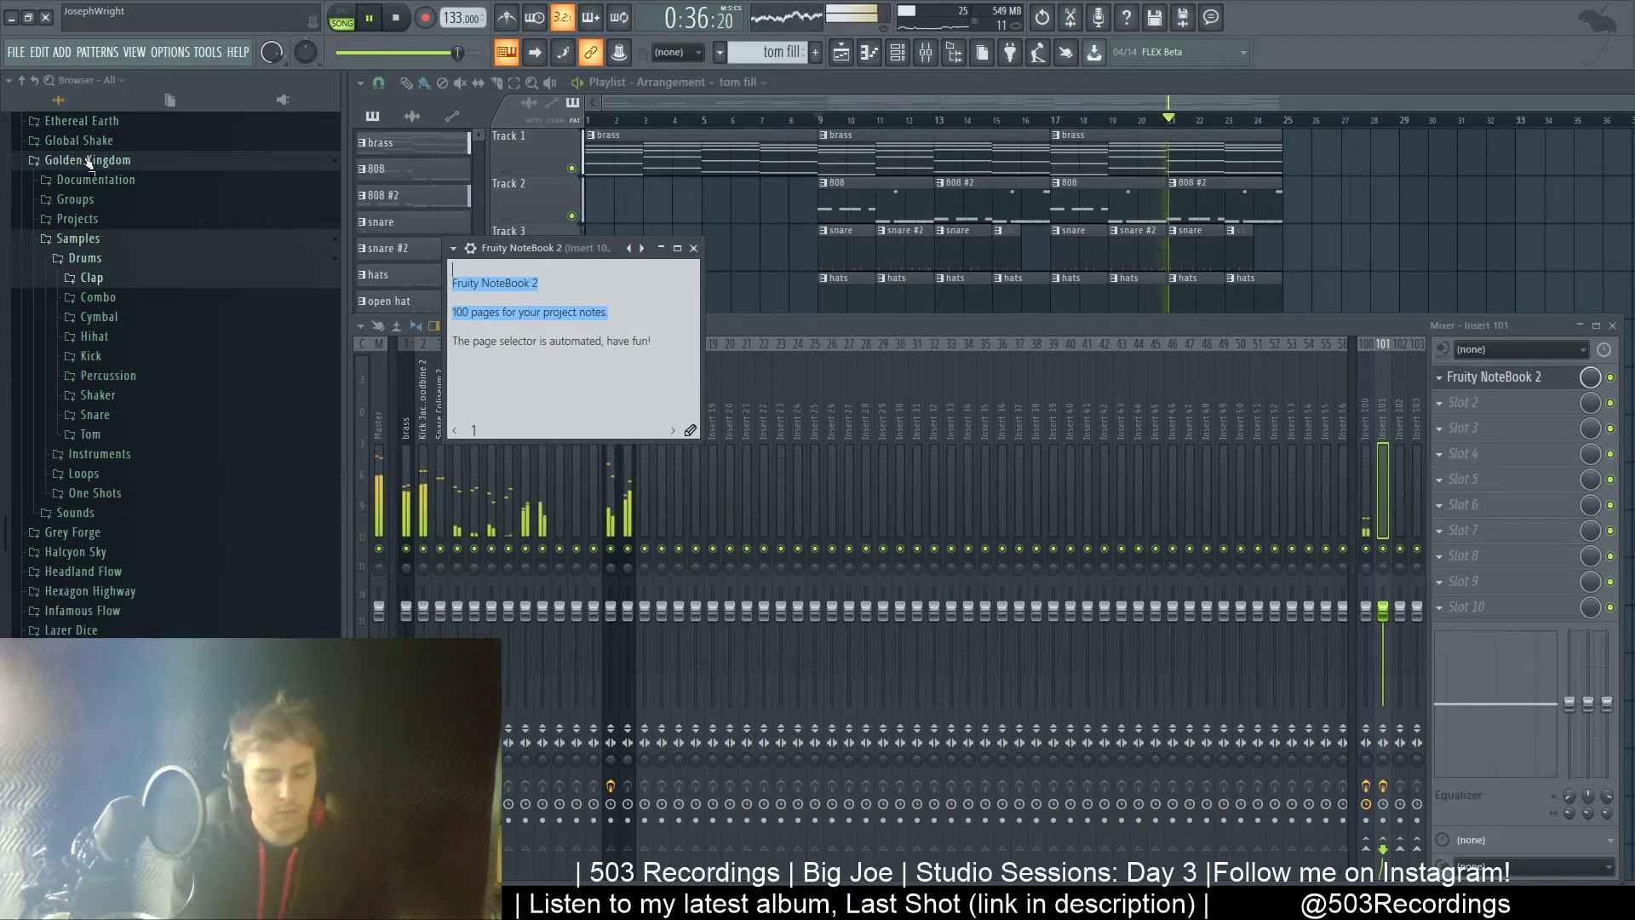
pyautogui.press('Delete')
pyautogui.hotkey('ctrl', 'a')
pyautogui.press('Delete')
pyautogui.press('Return')
pyautogui.press('Return')
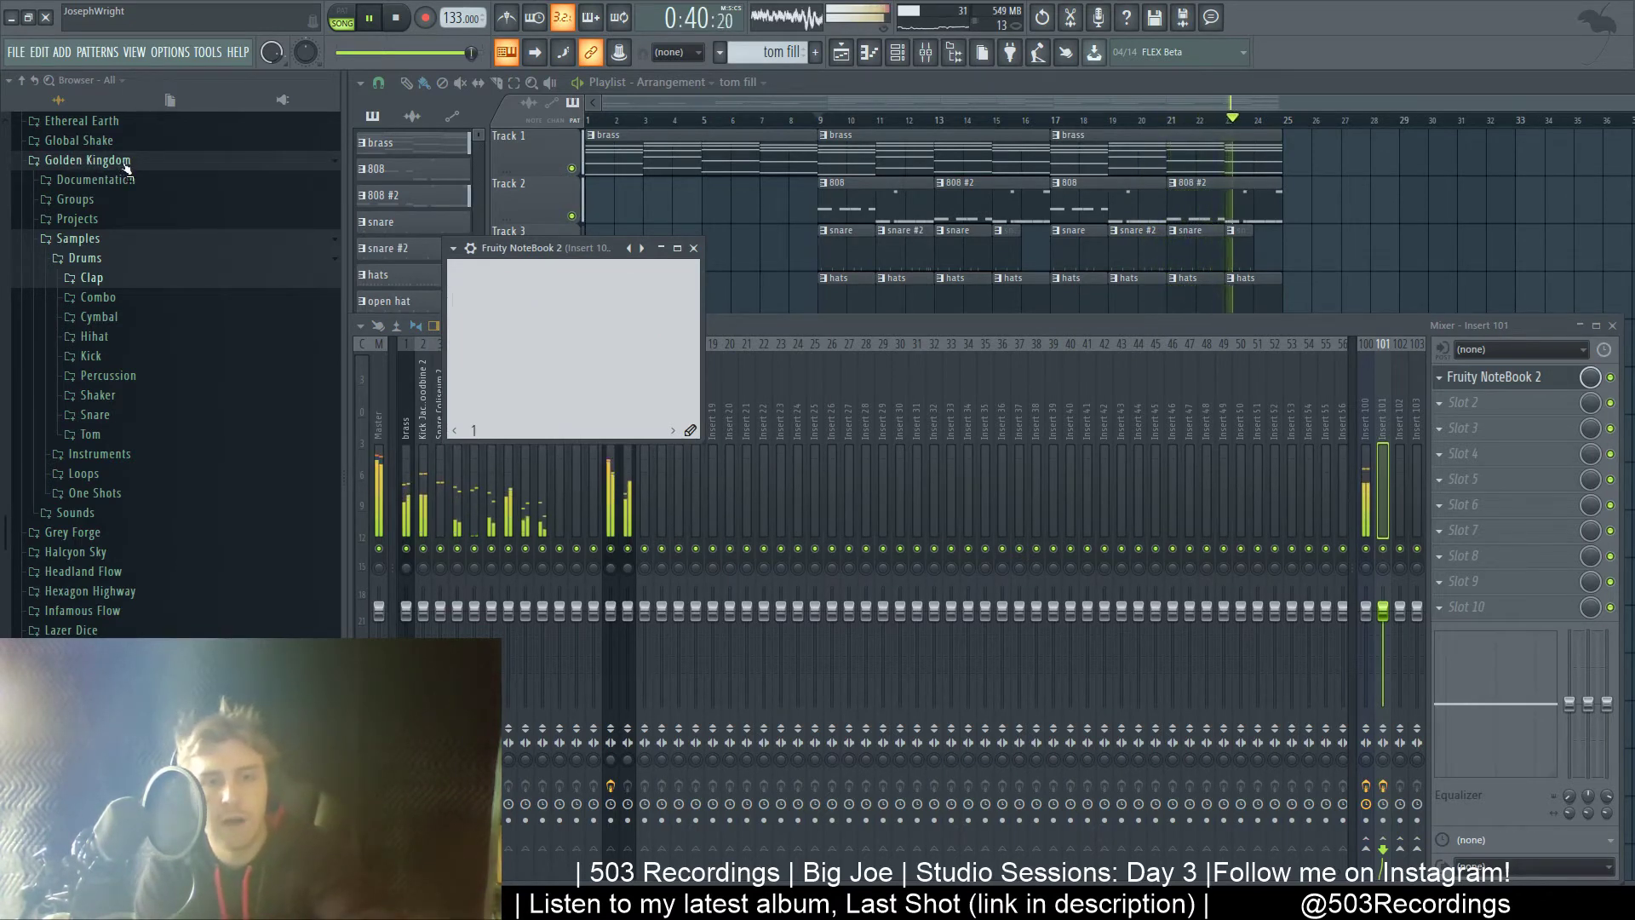
# - Select bars 9 to 24 of the playlist for looped playback
pyautogui.click(983, 84)
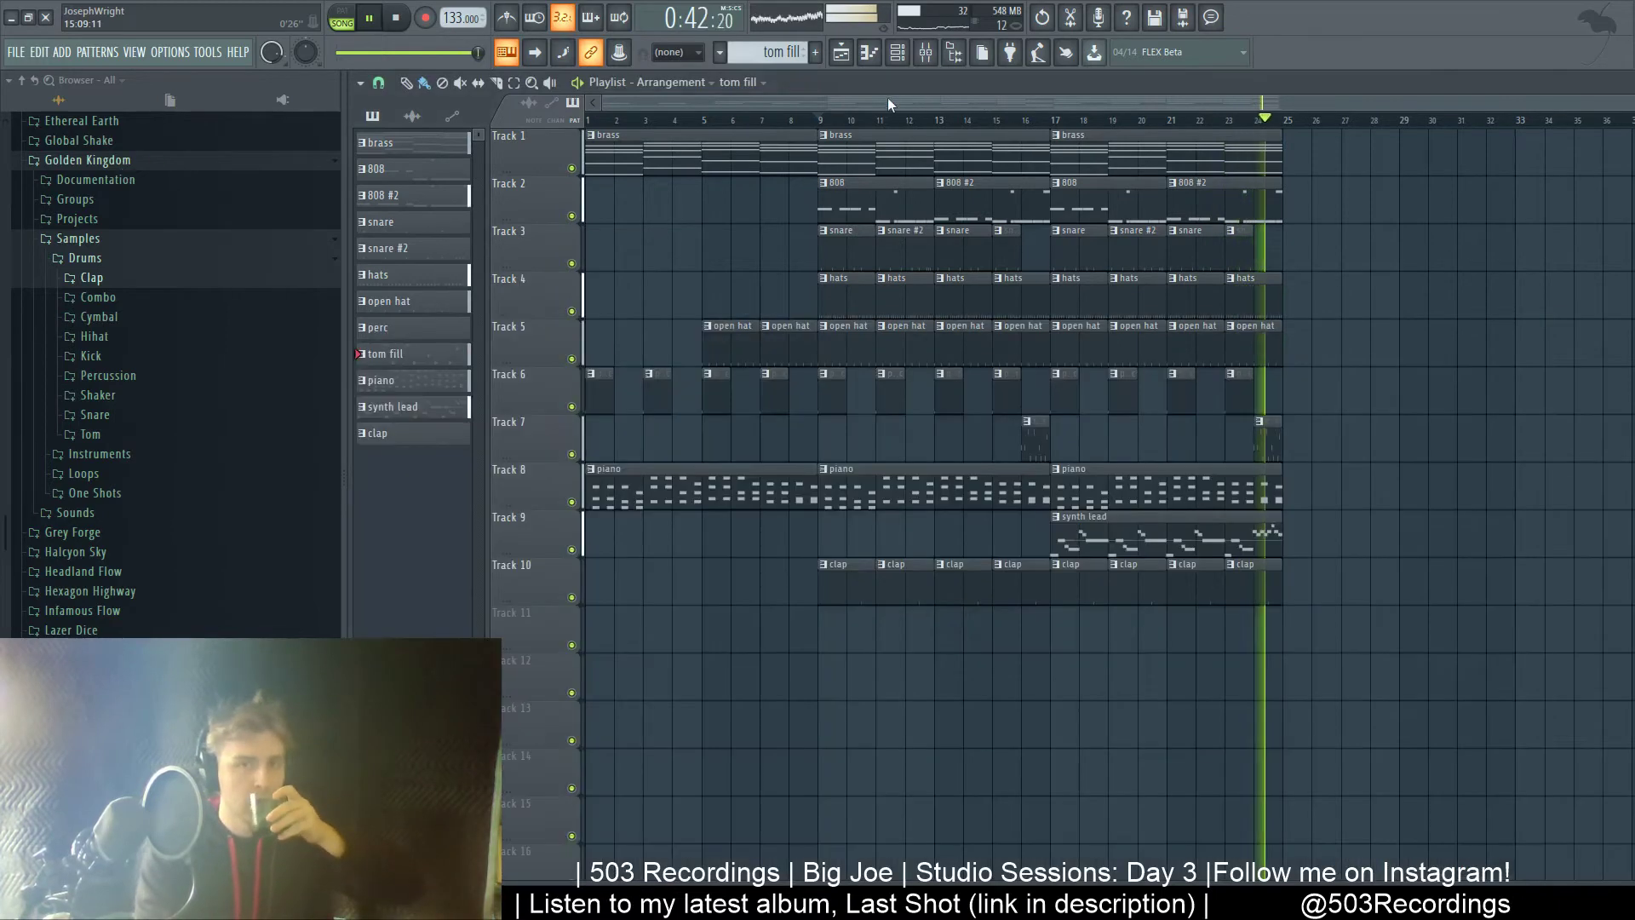
pyautogui.click(823, 121)
pyautogui.moveTo(823, 121); pyautogui.dragTo(1292, 160)
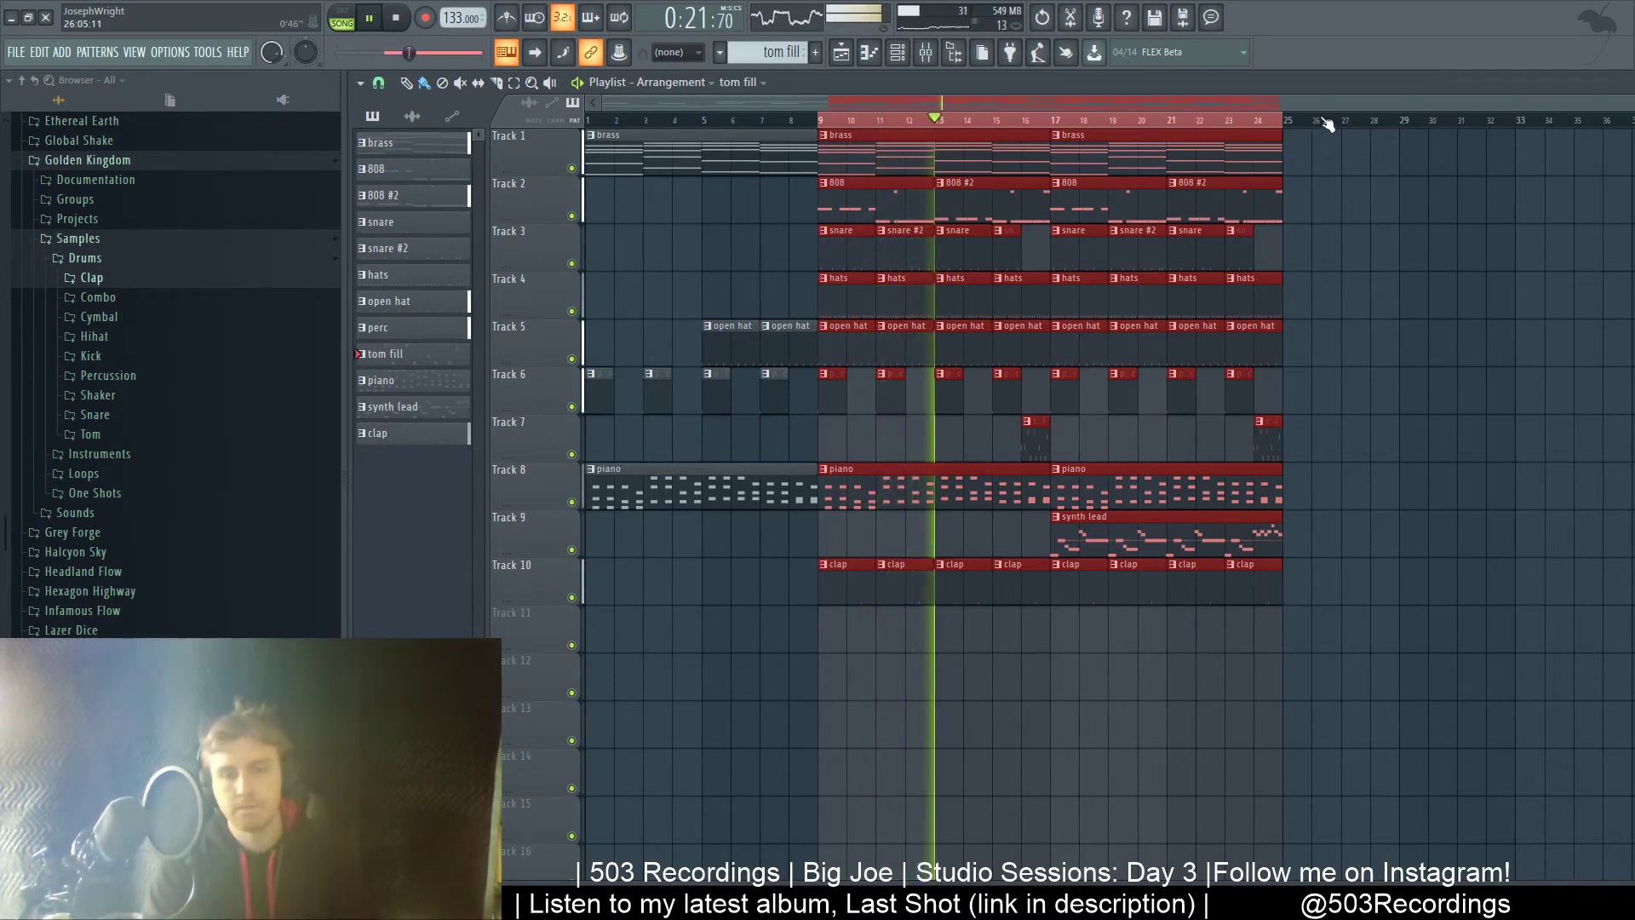
# - Examine the looped section's playback in the channel rack and mixer with the Insert 101 notebook open for notes
pyautogui.press('F6')
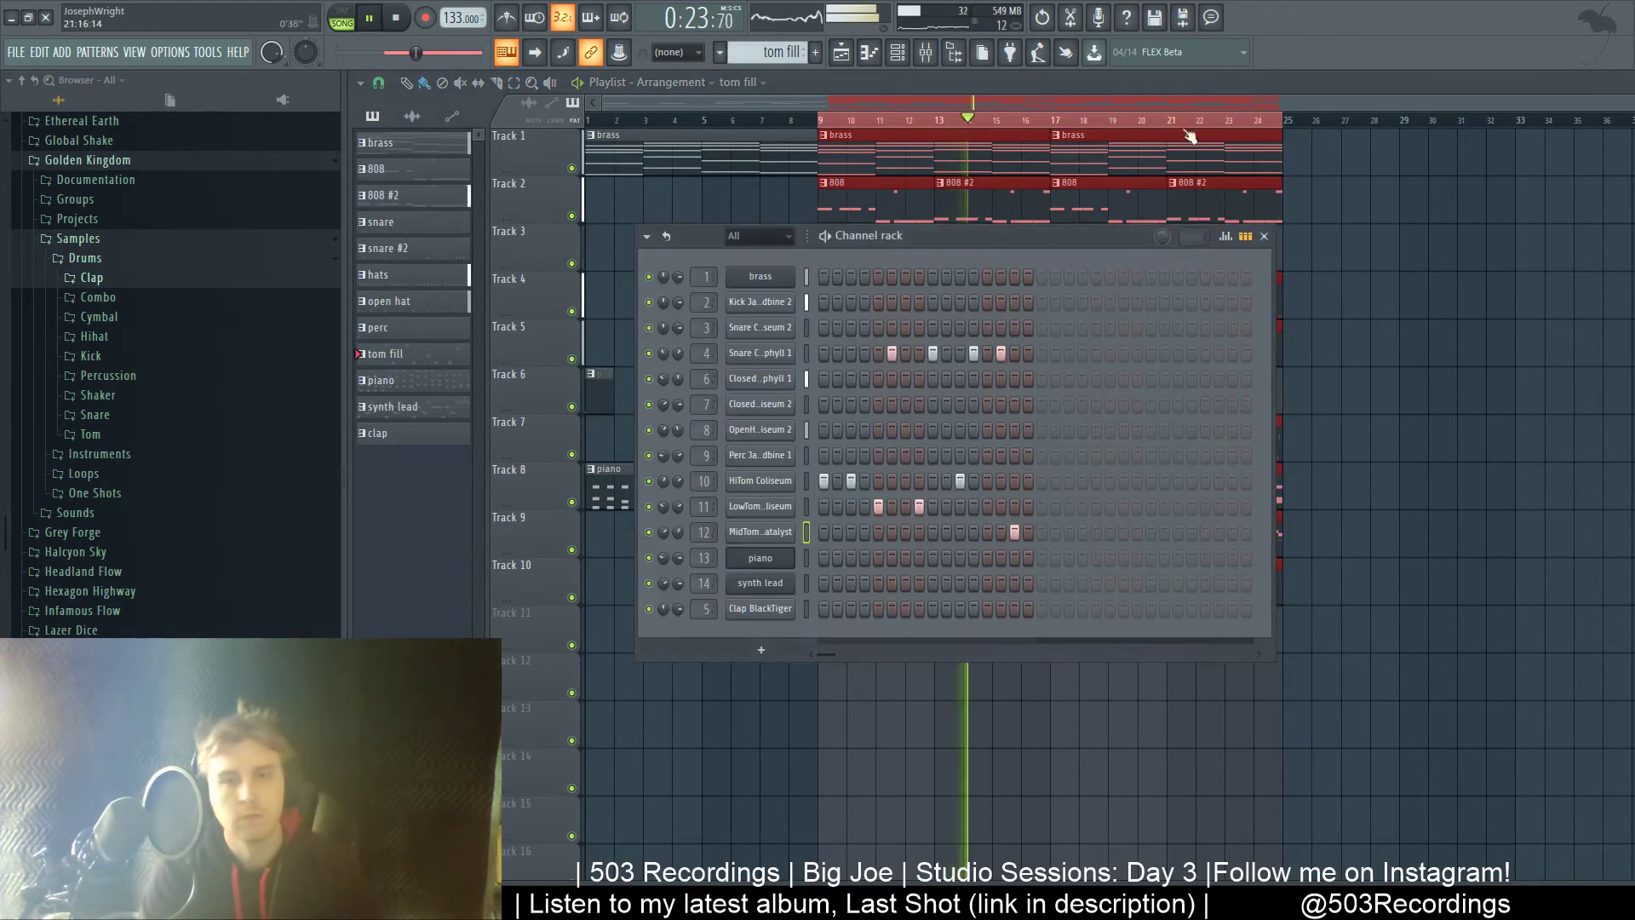
pyautogui.press('F6')
pyautogui.press('F9')
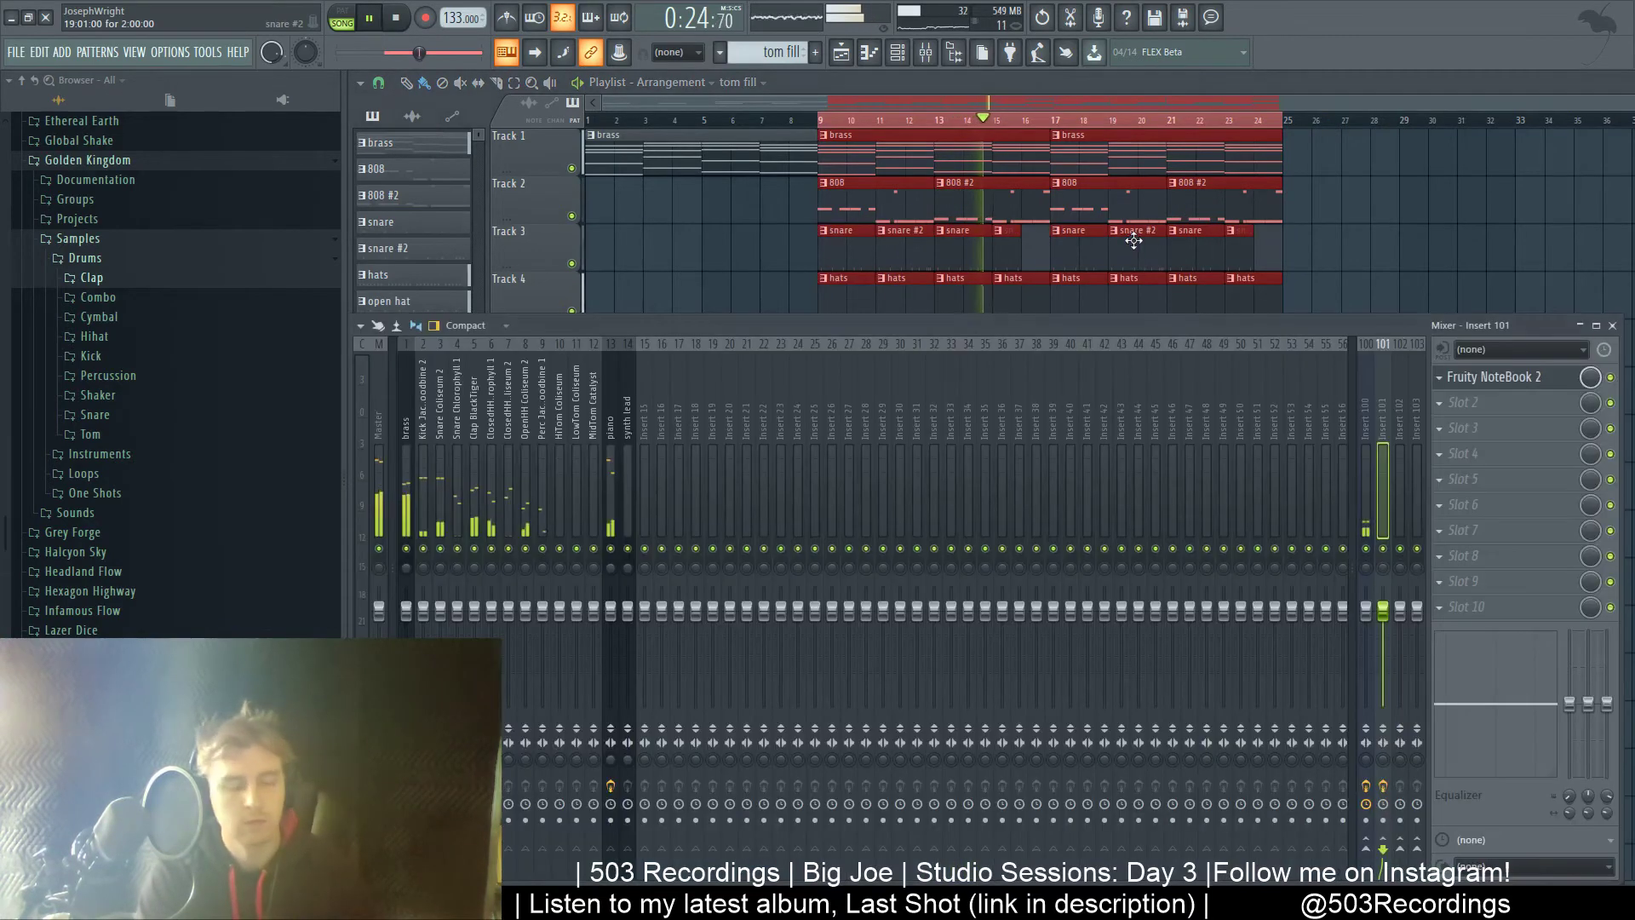
pyautogui.click(1489, 377)
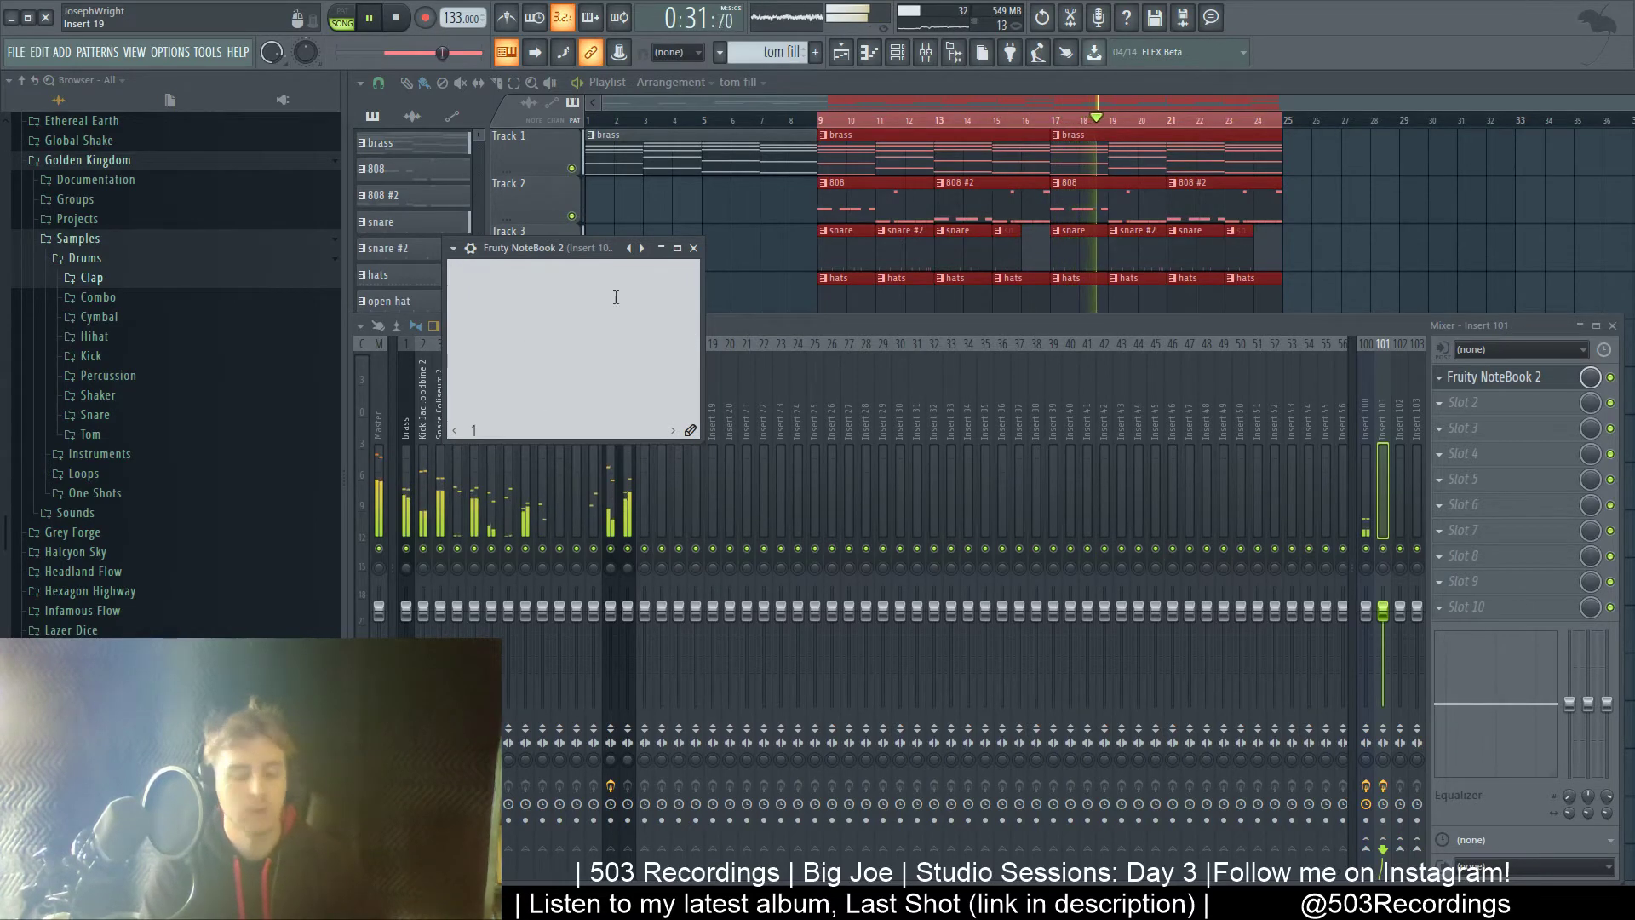
pyautogui.press('F6')
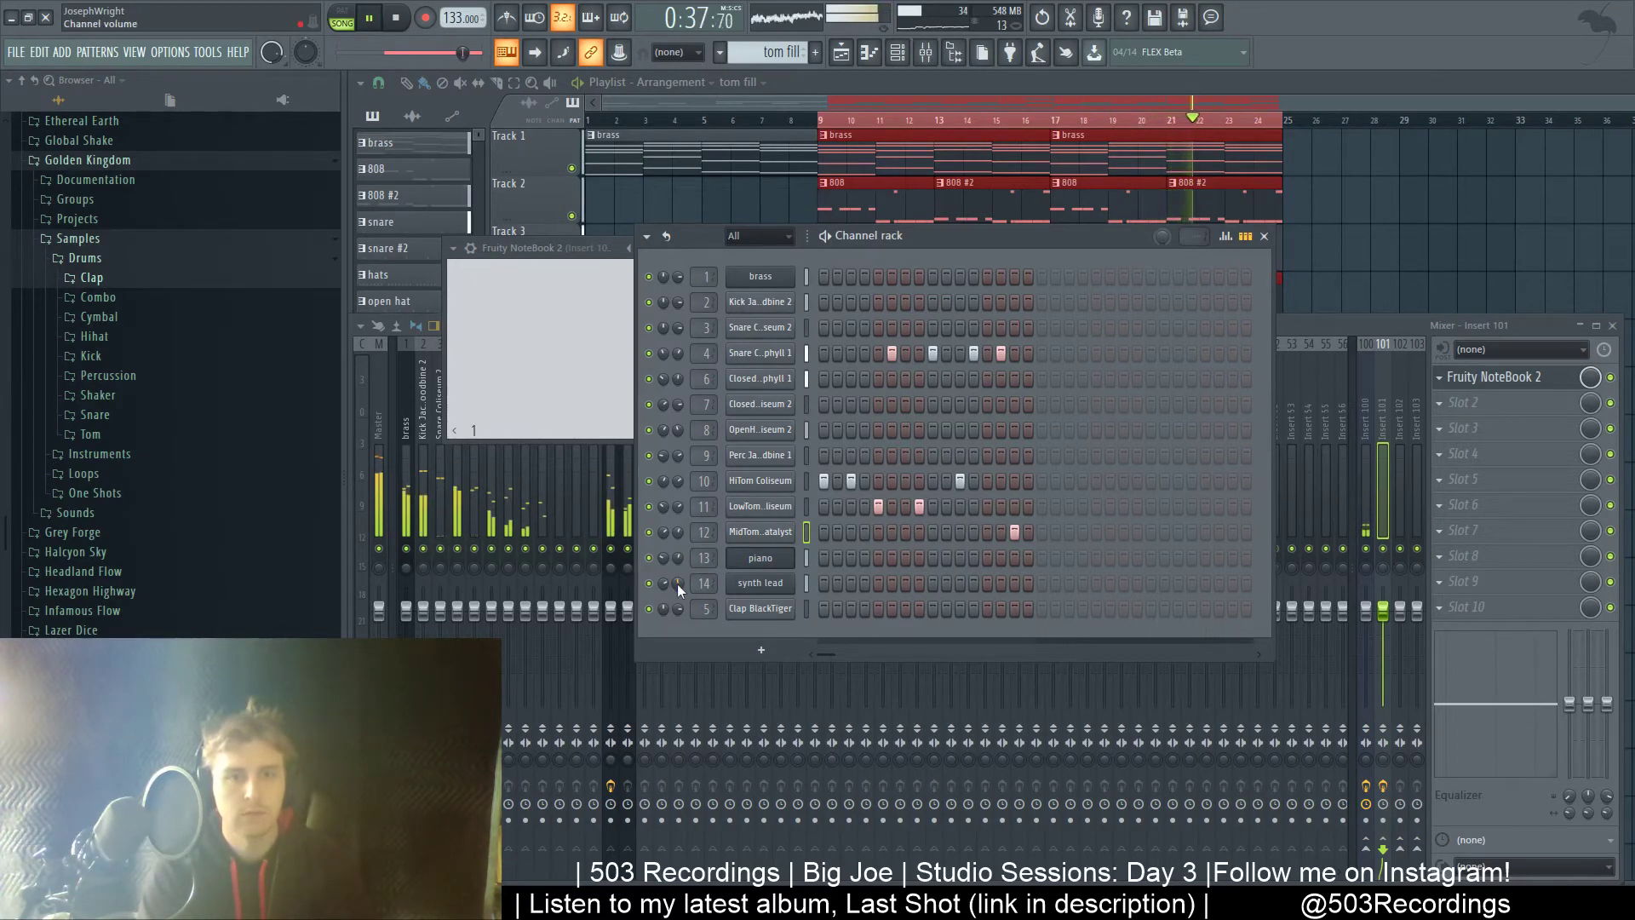
pyautogui.click(596, 366)
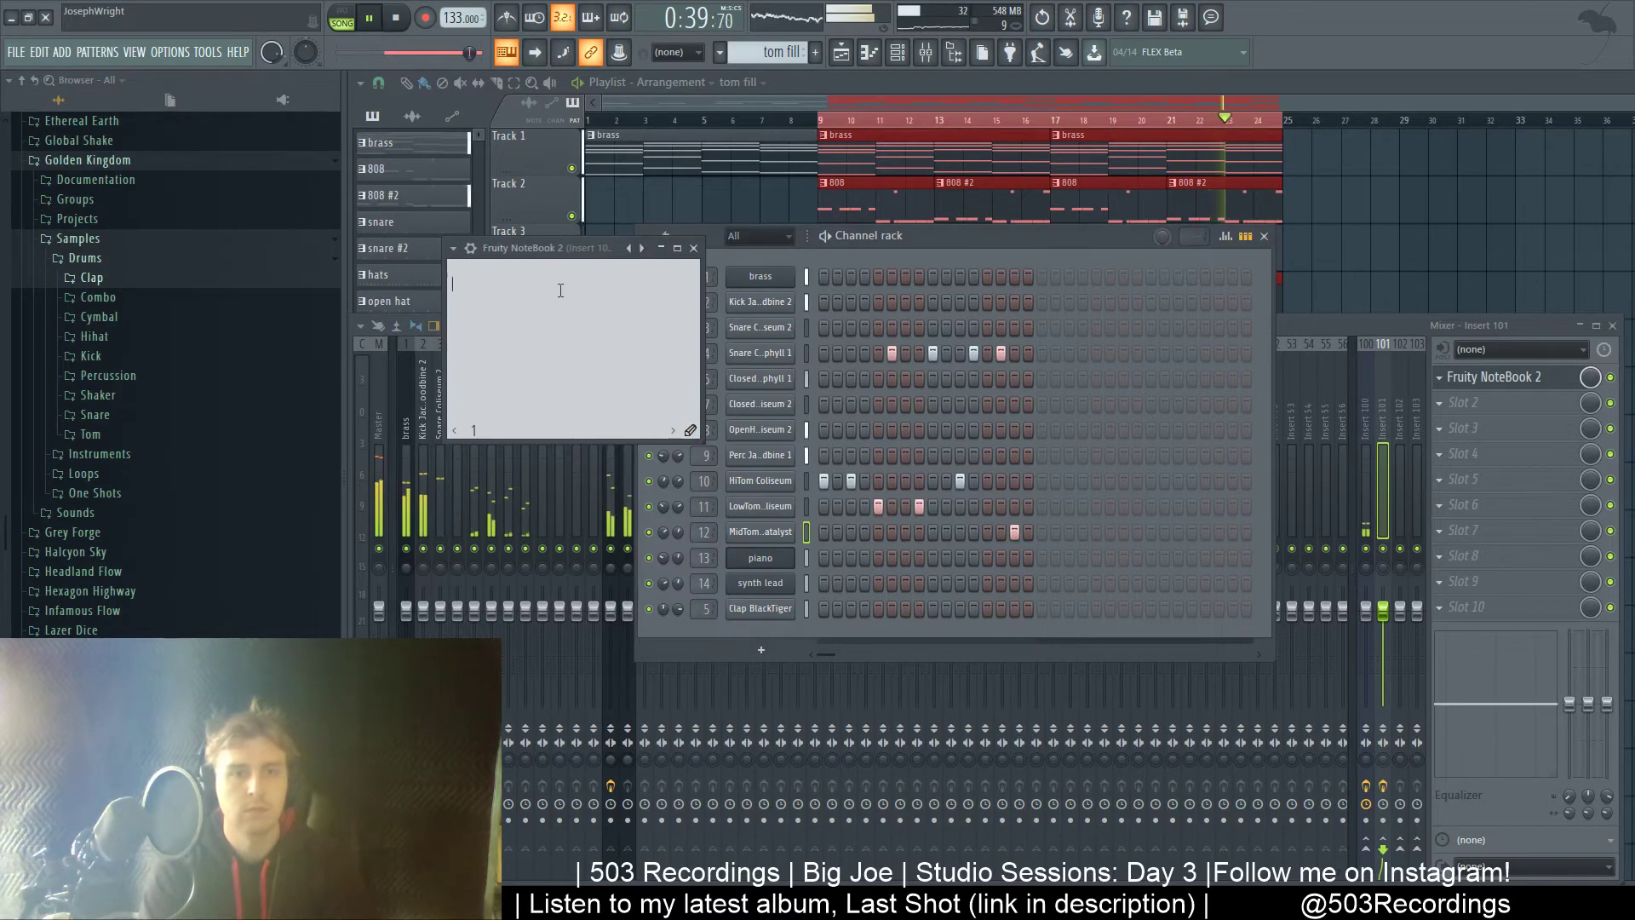
pyautogui.press('F5')
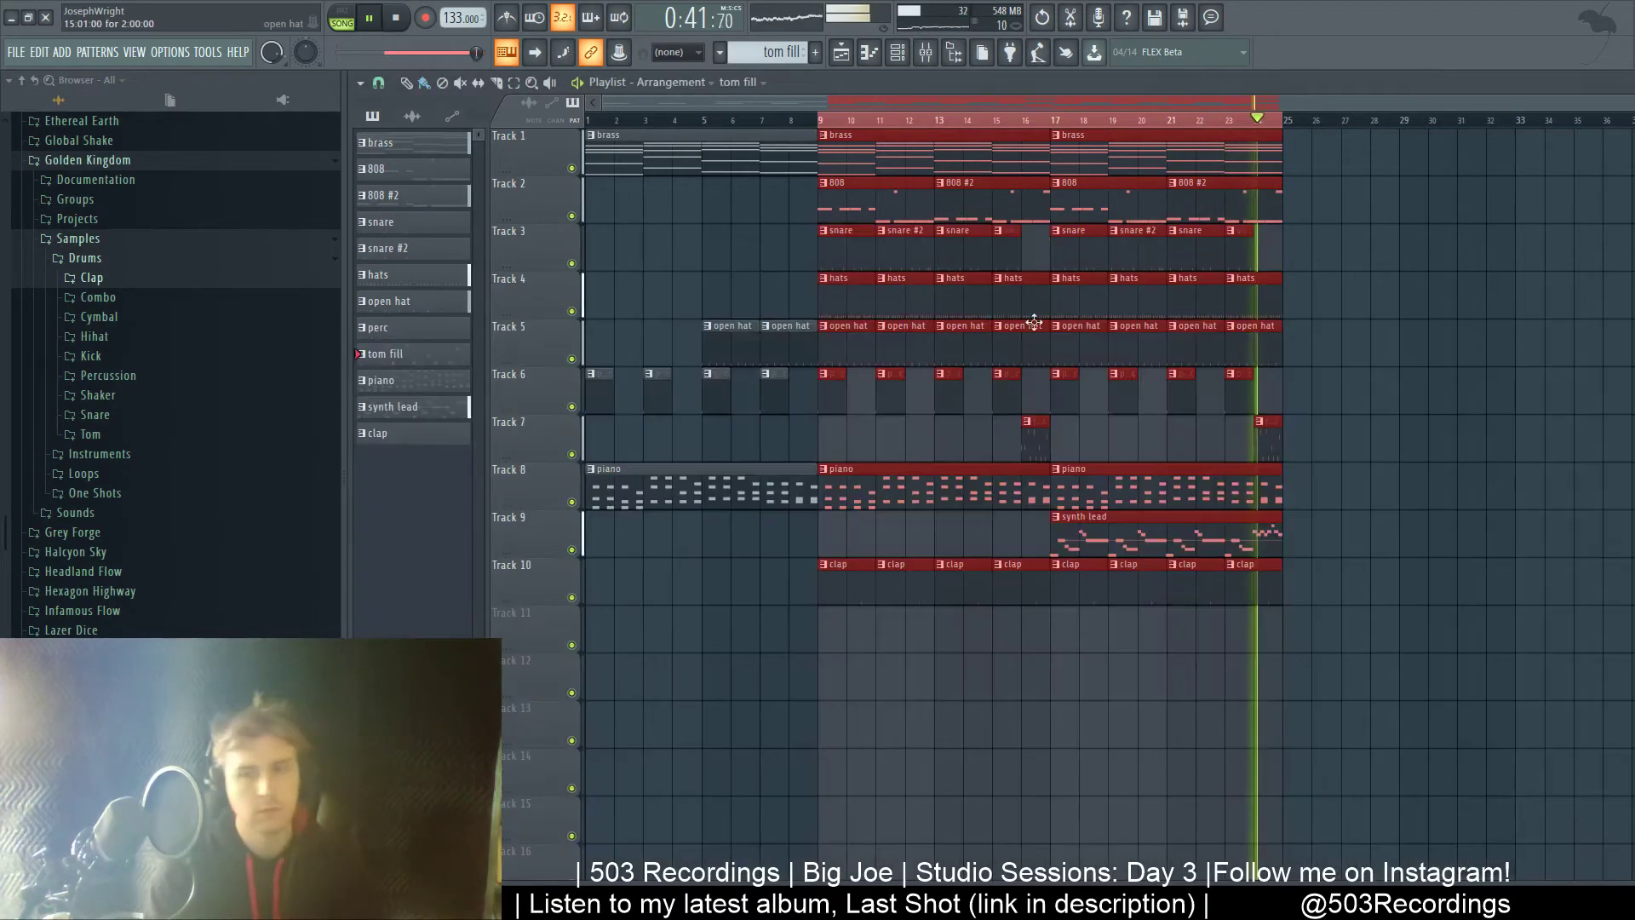
pyautogui.press('F9')
pyautogui.click(1491, 376)
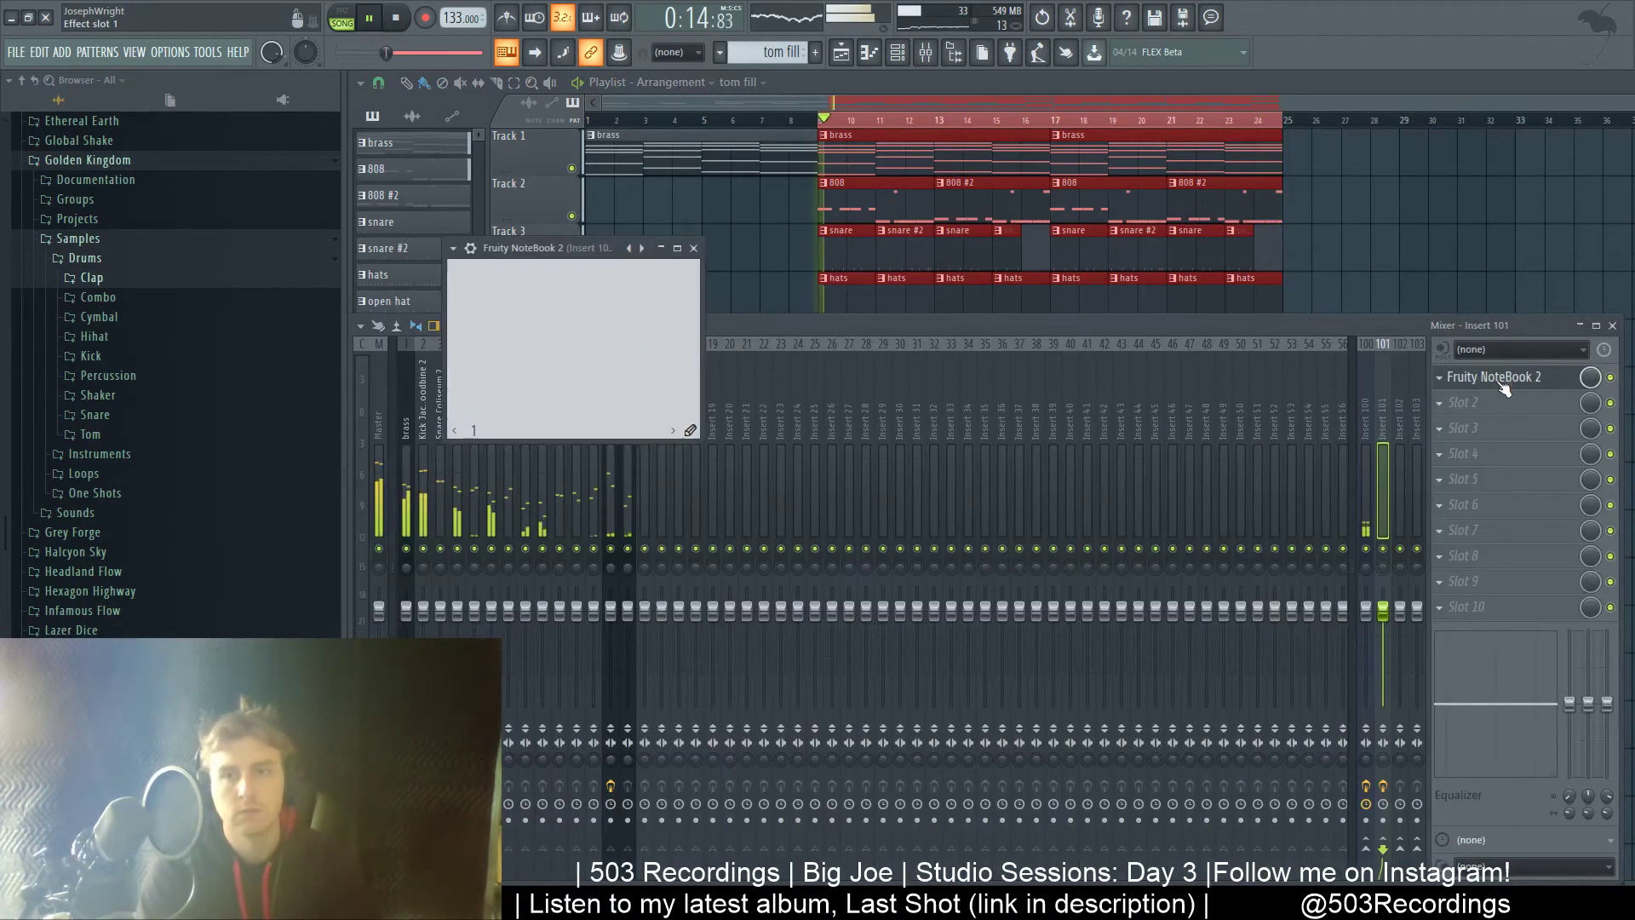
# - Write the title "Who's Next" in the Insert 101 notebook
pyautogui.click(591, 339)
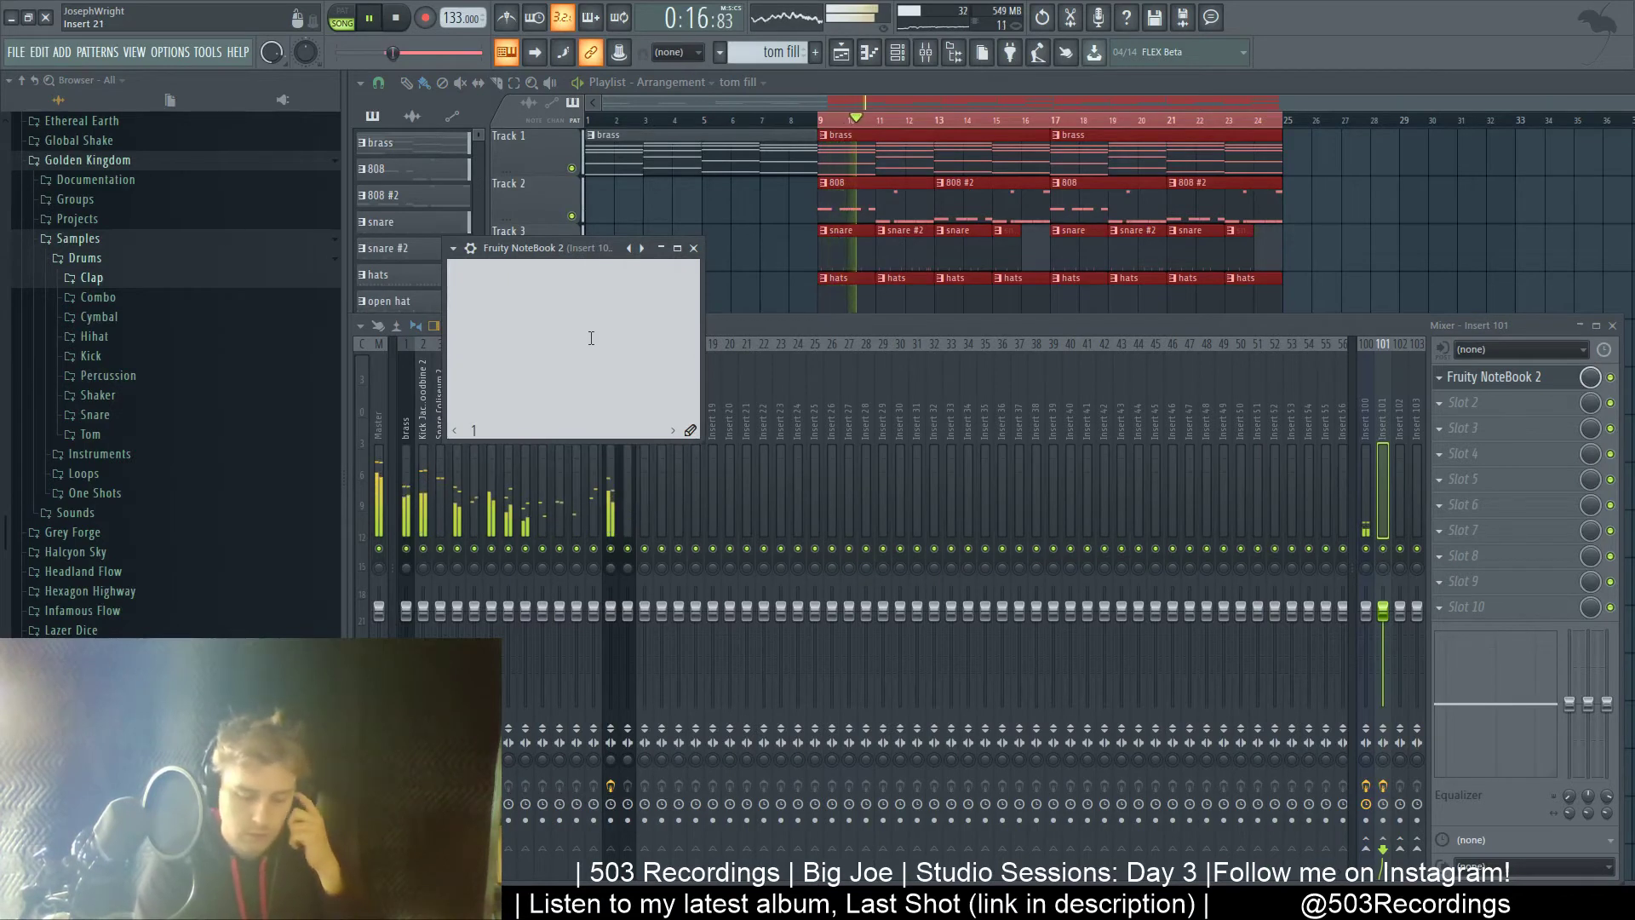
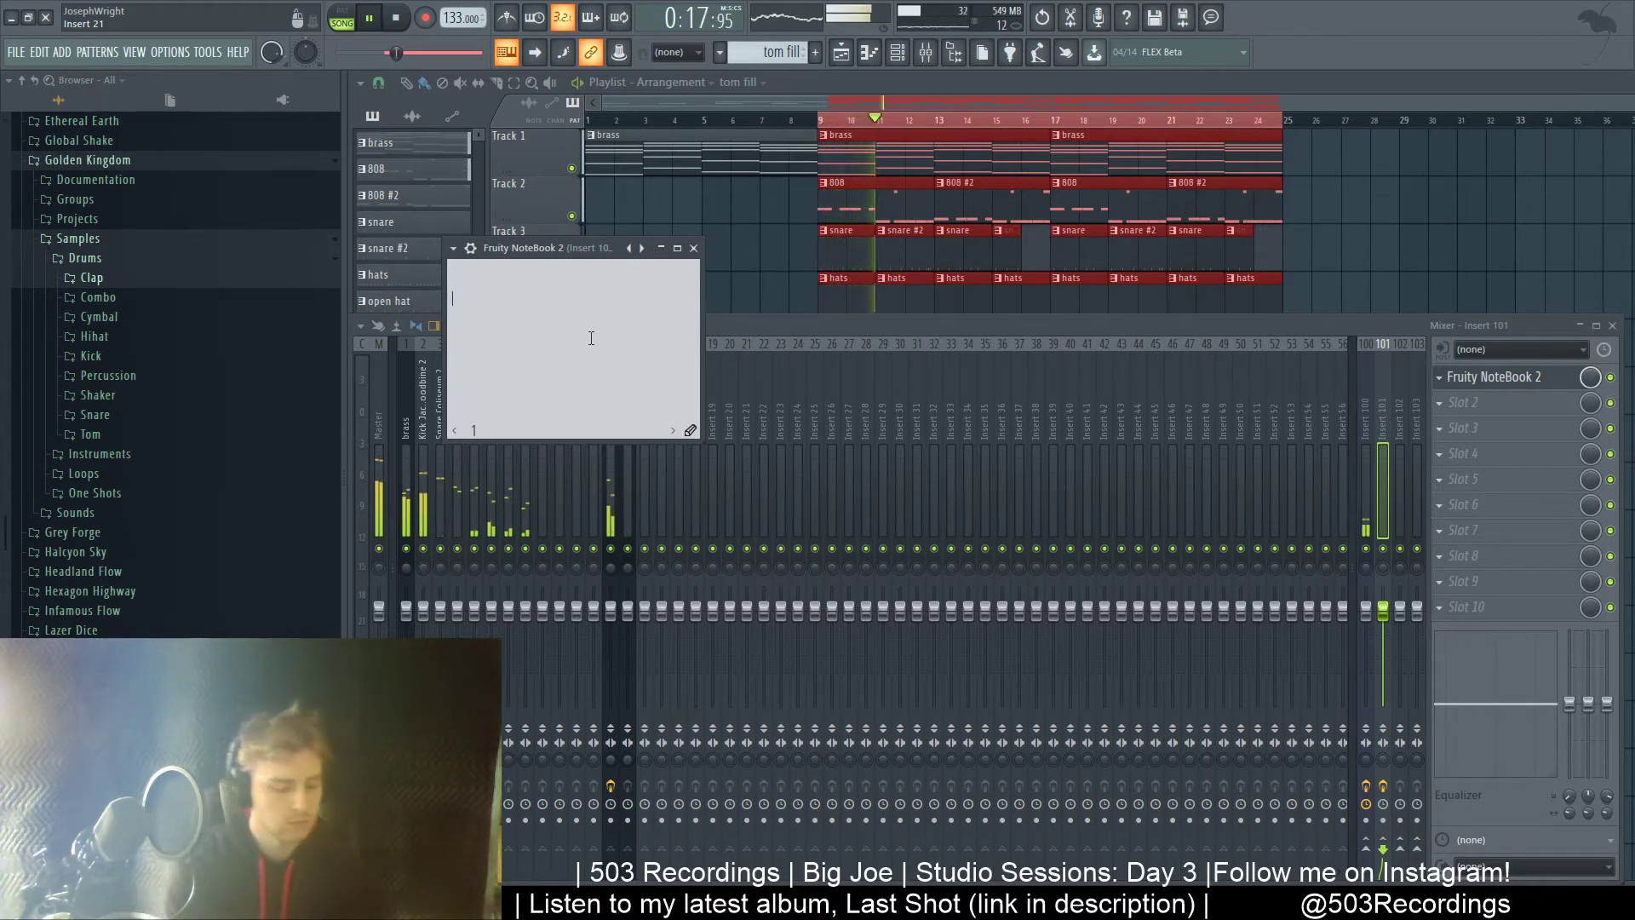
pyautogui.press('BackSpace')
pyautogui.press('BackSpace')
pyautogui.press('BackSpace')
pyautogui.press('BackSpace')
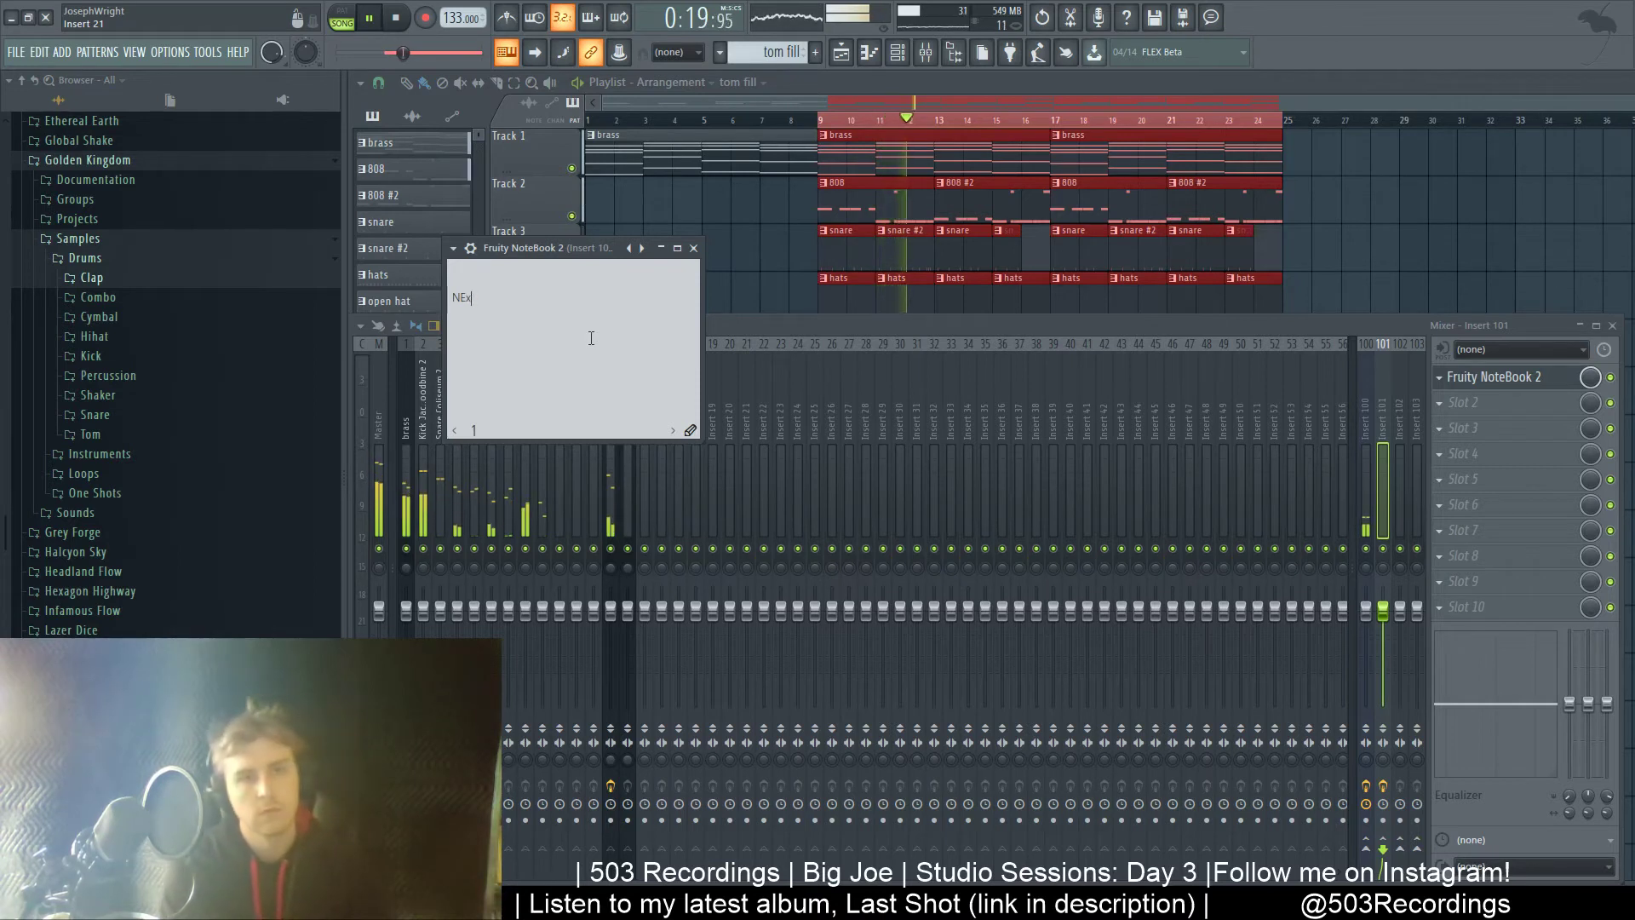
pyautogui.write('Ne')
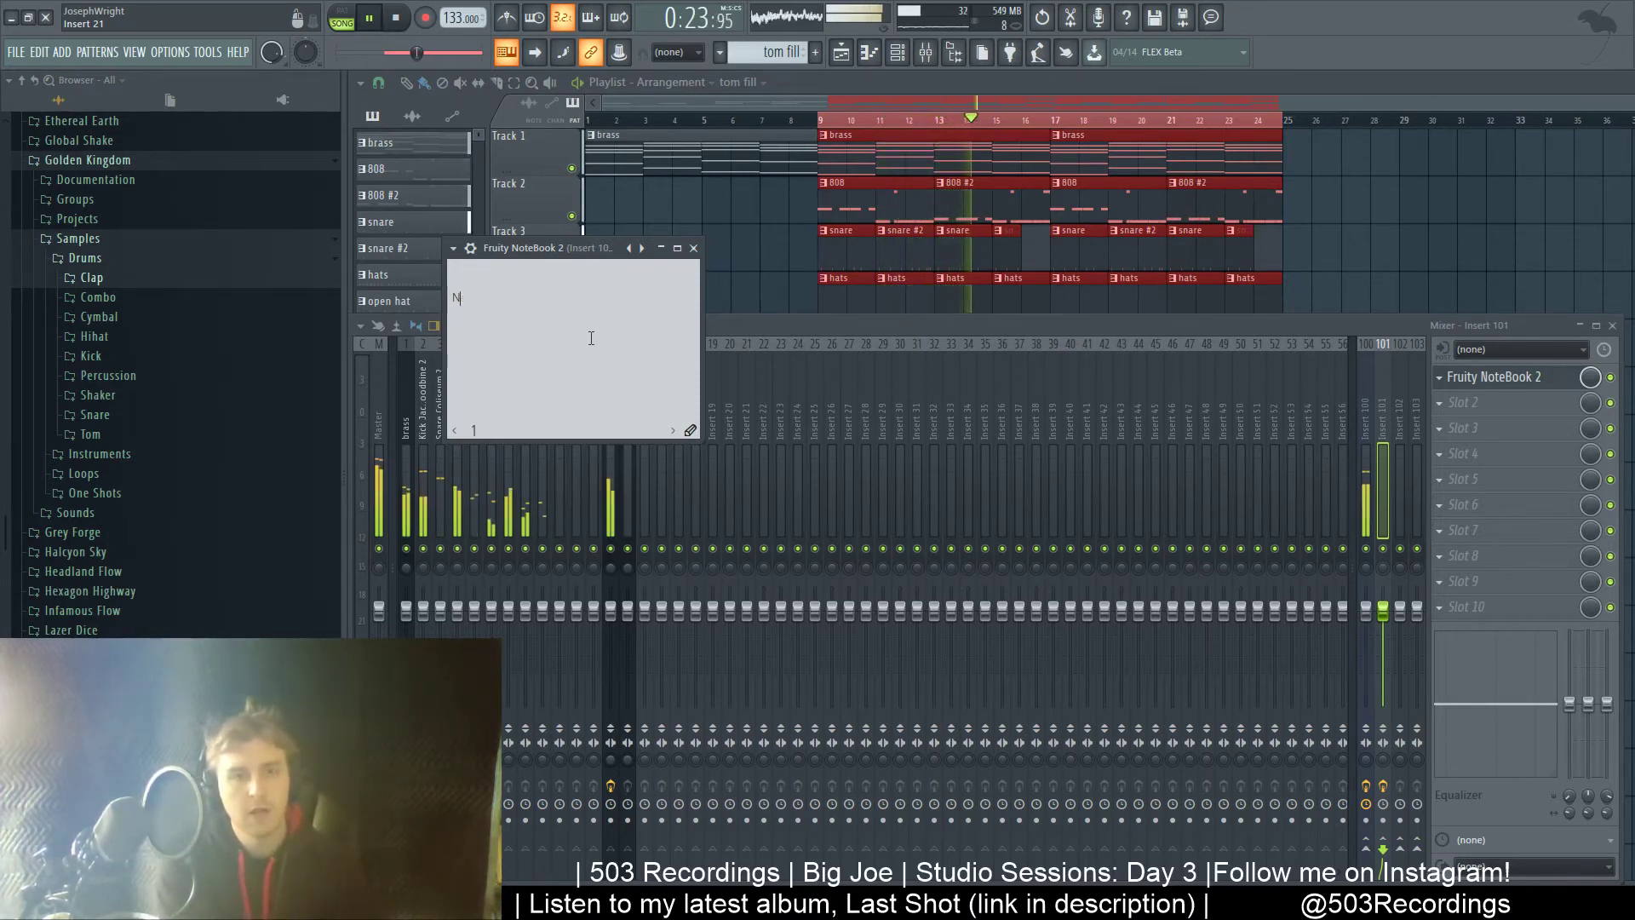
pyautogui.press('BackSpace')
pyautogui.write('Who')
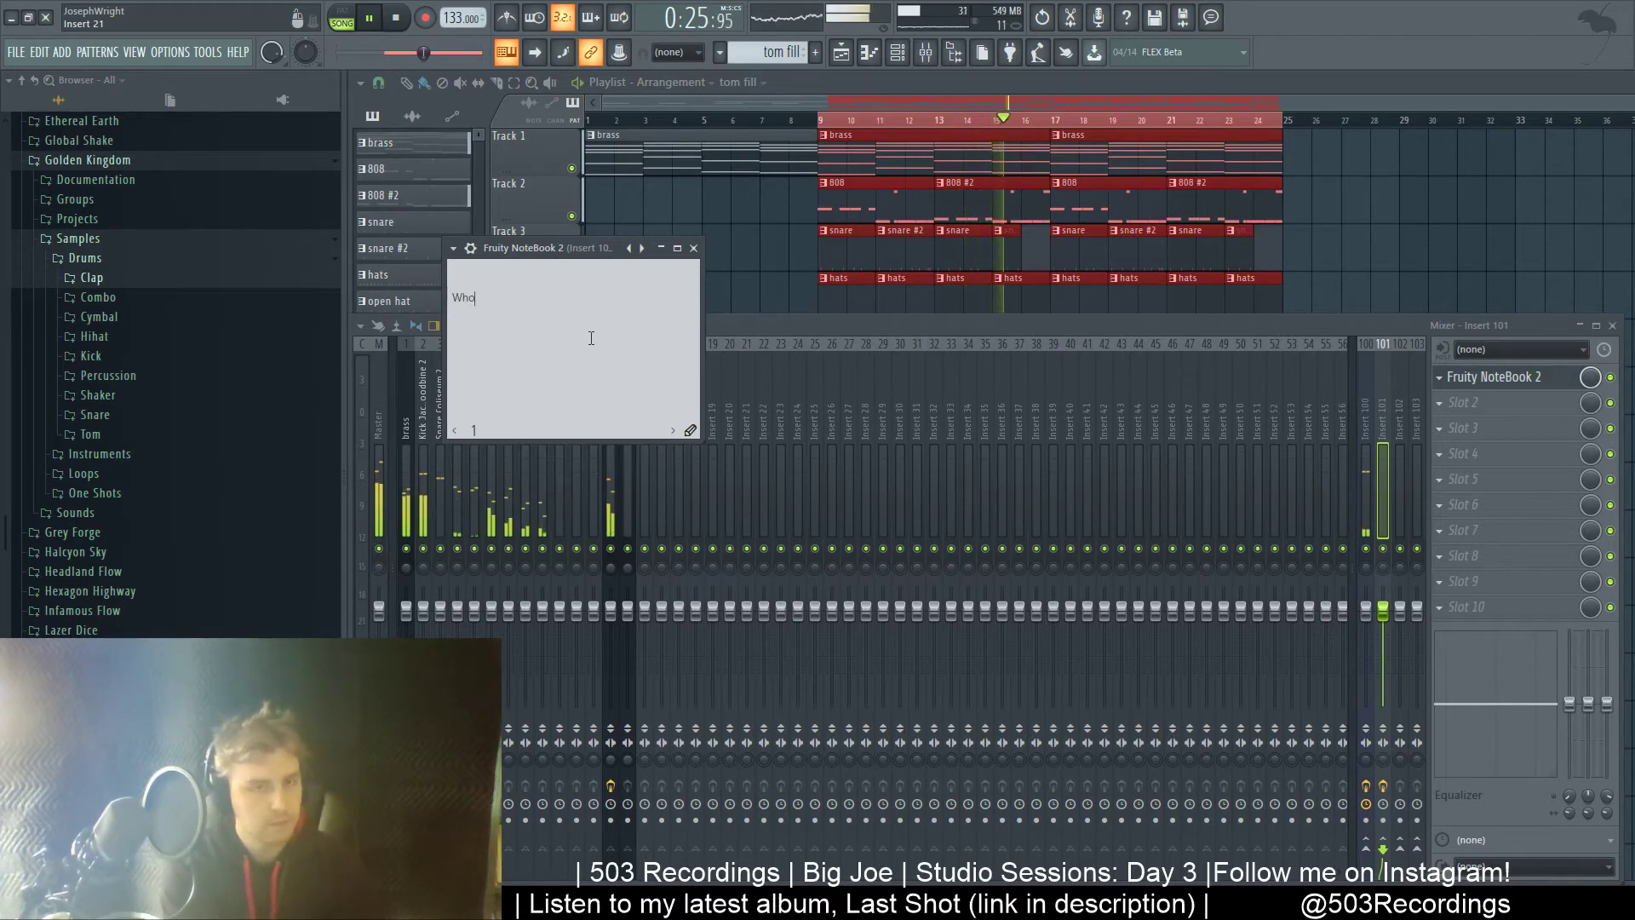
pyautogui.write("'s Next")
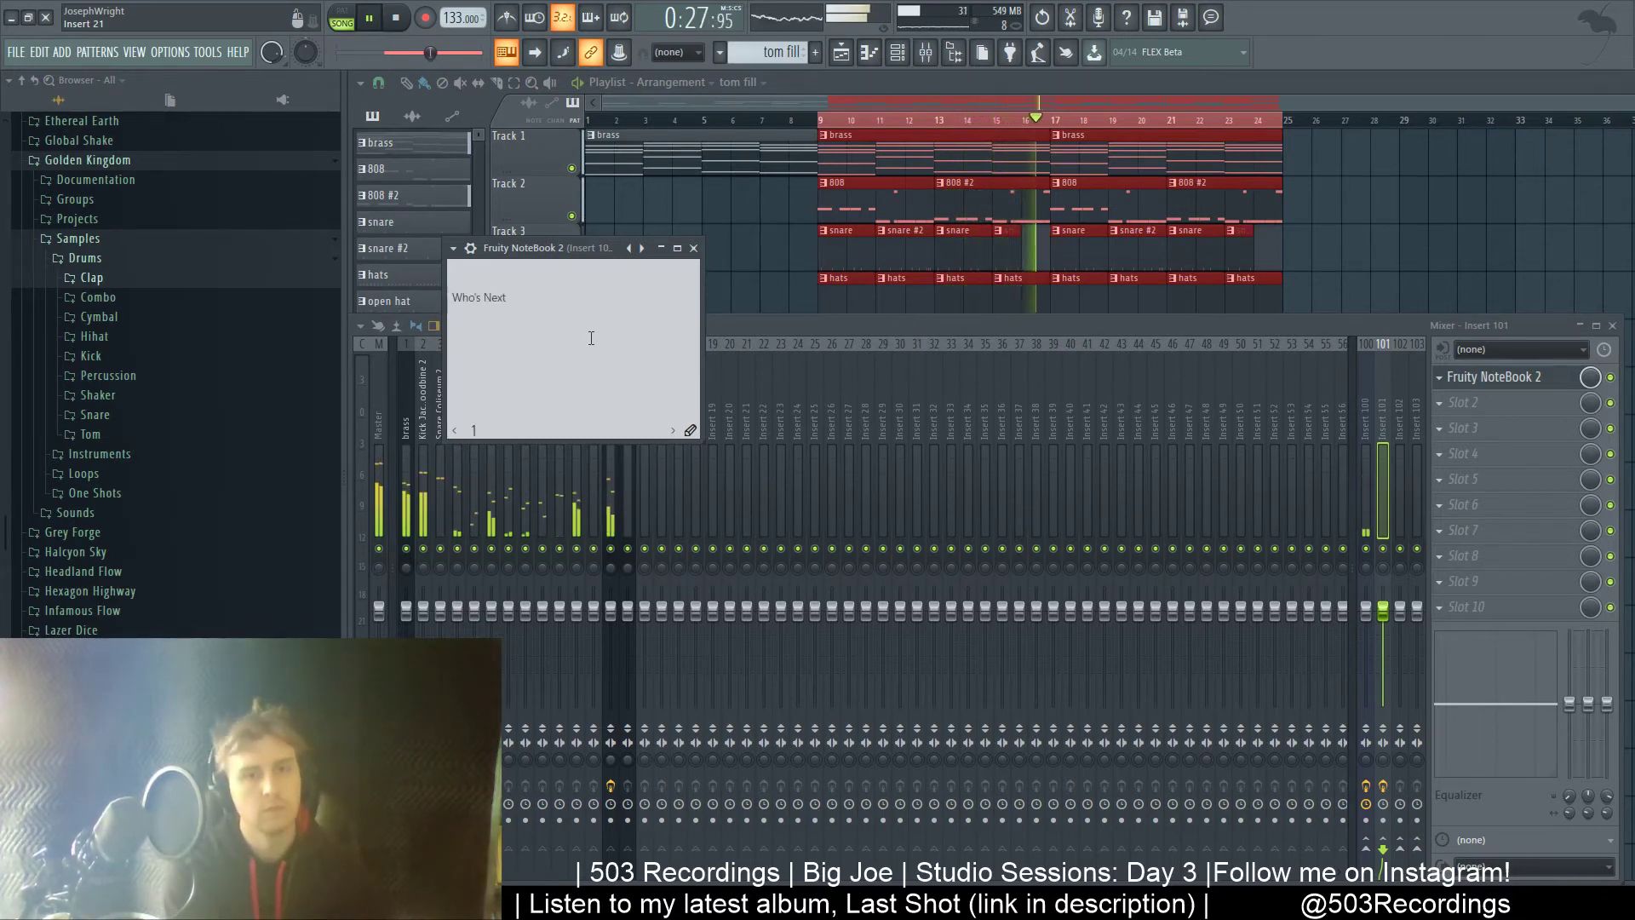
pyautogui.press('Up')
pyautogui.press('Up')
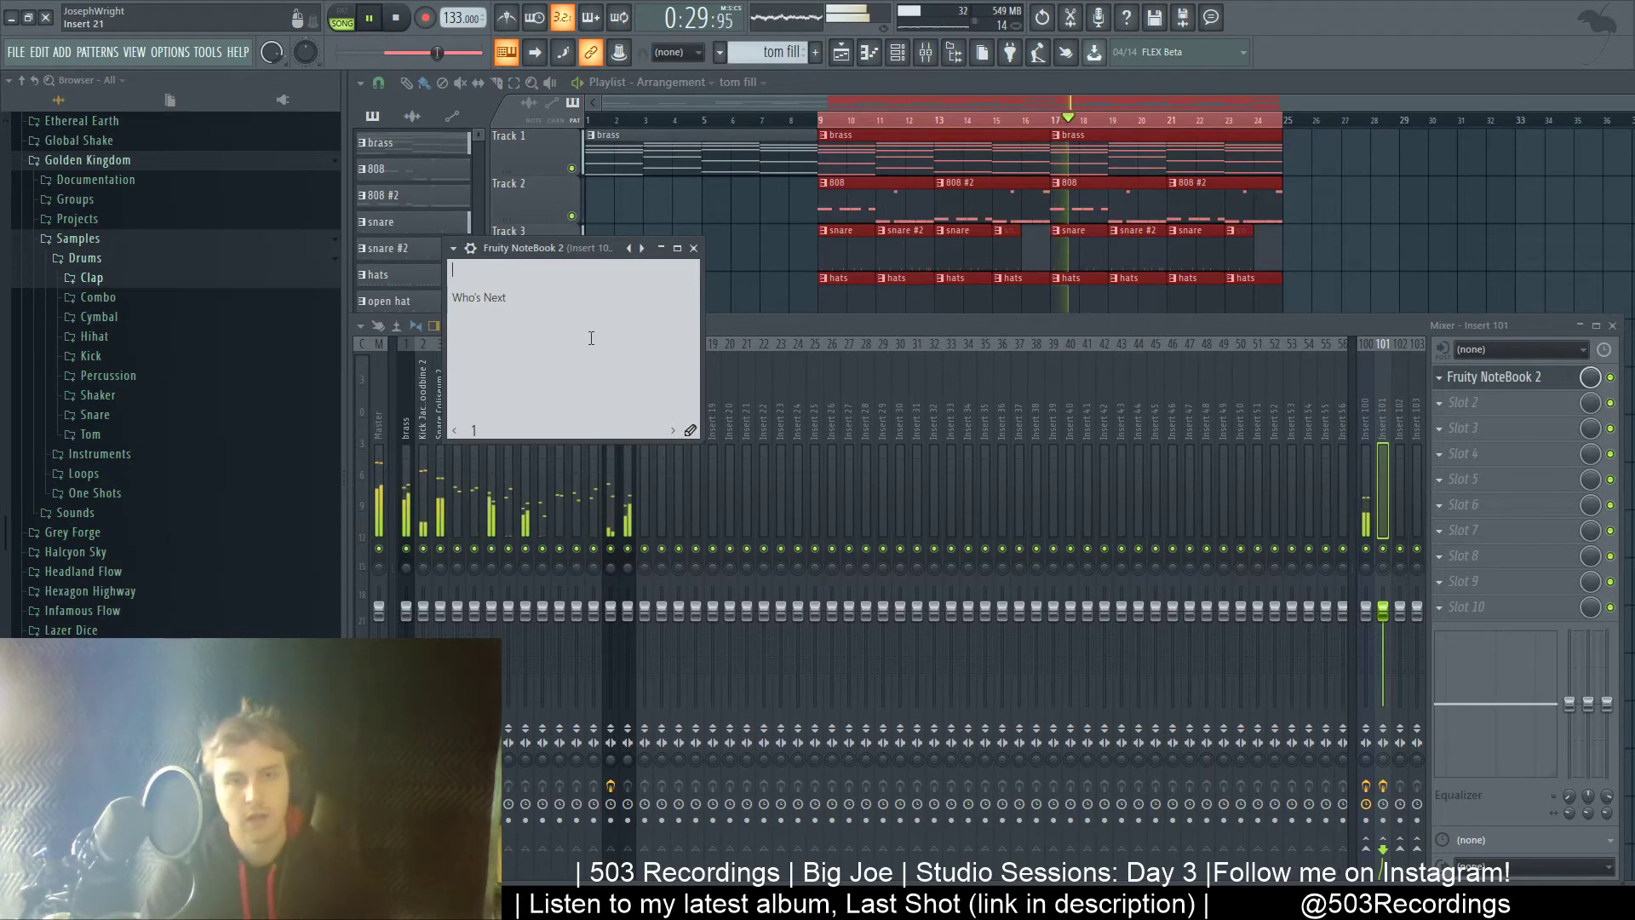
# - Add the line "Who's up next" below the title, separated by a blank line
pyautogui.click(577, 306)
pyautogui.press('Return')
pyautogui.press('Return')
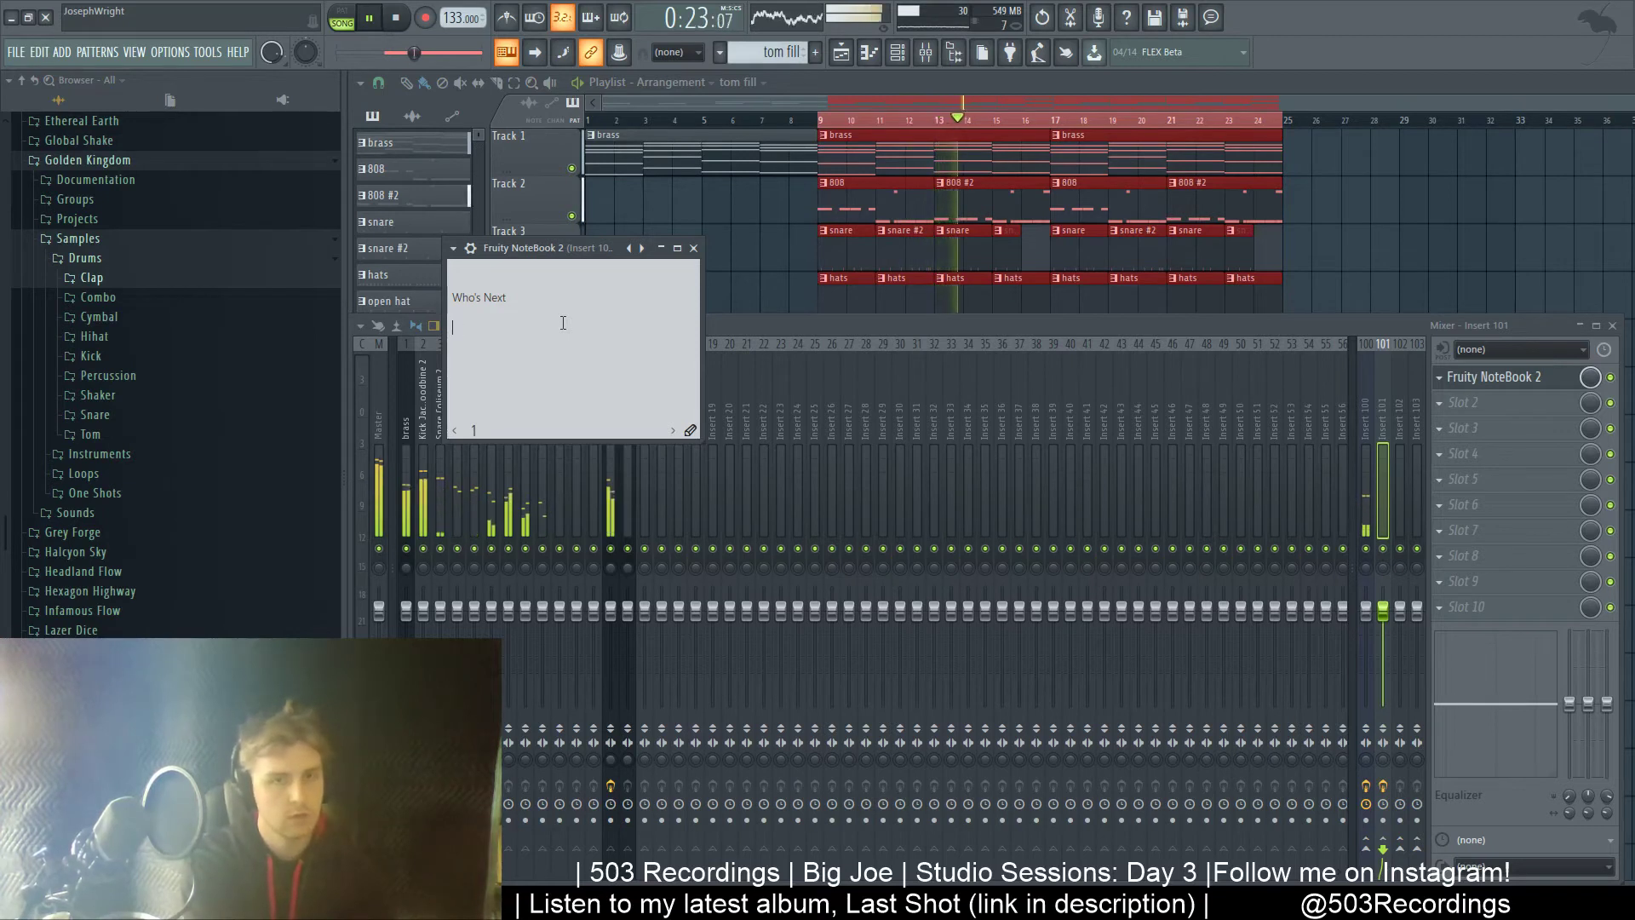
pyautogui.write('So ')
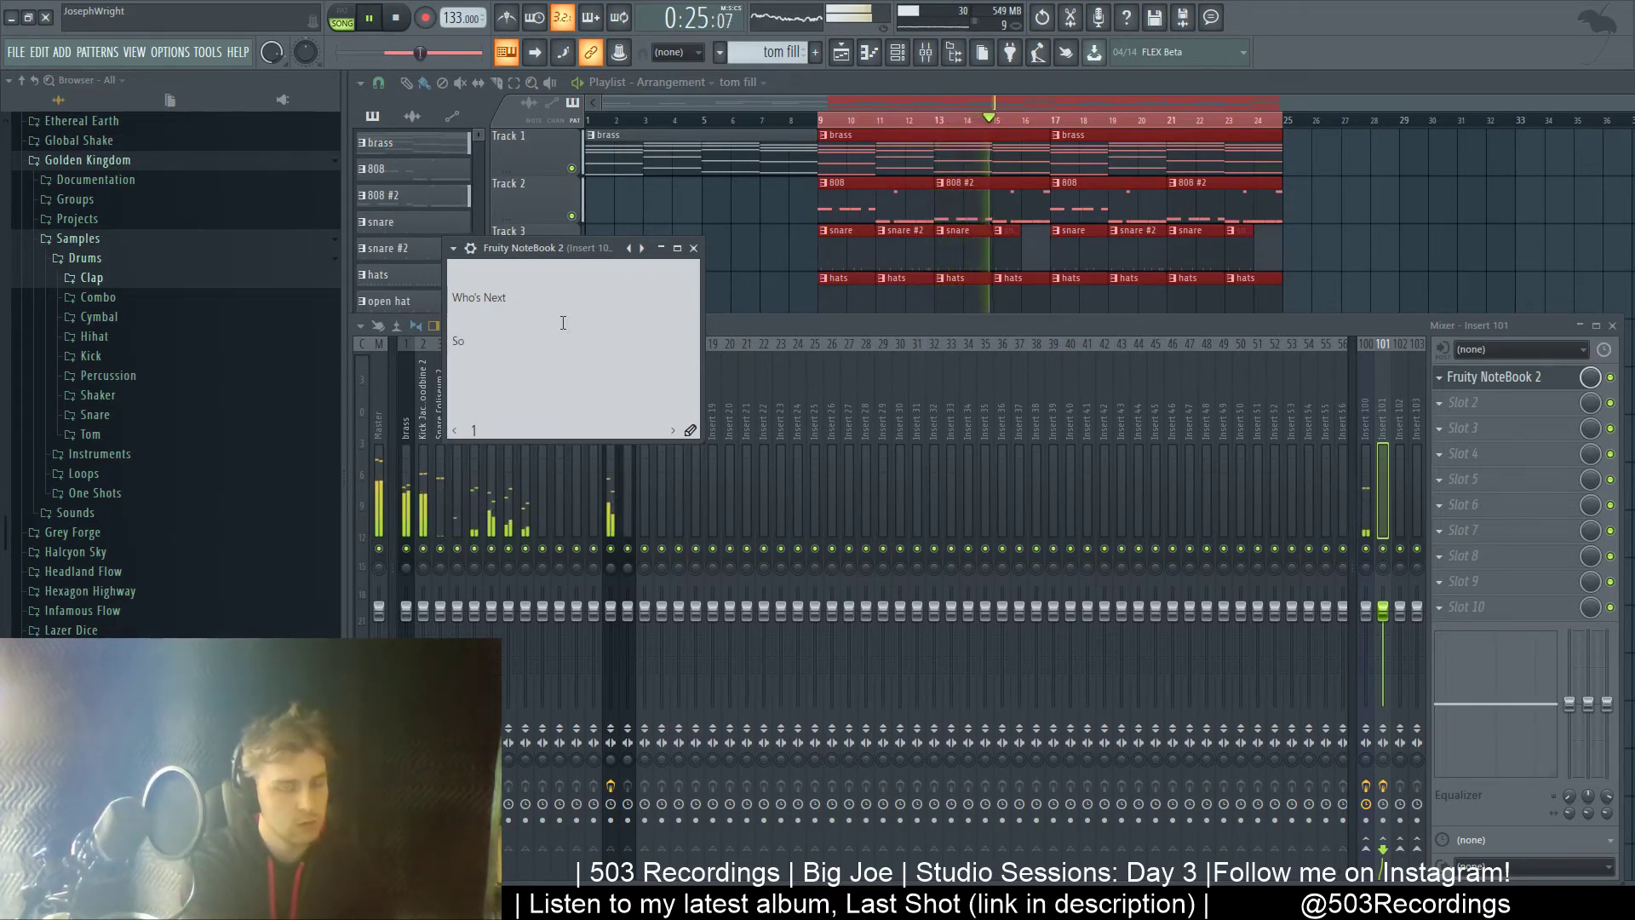
pyautogui.write("who's up ")
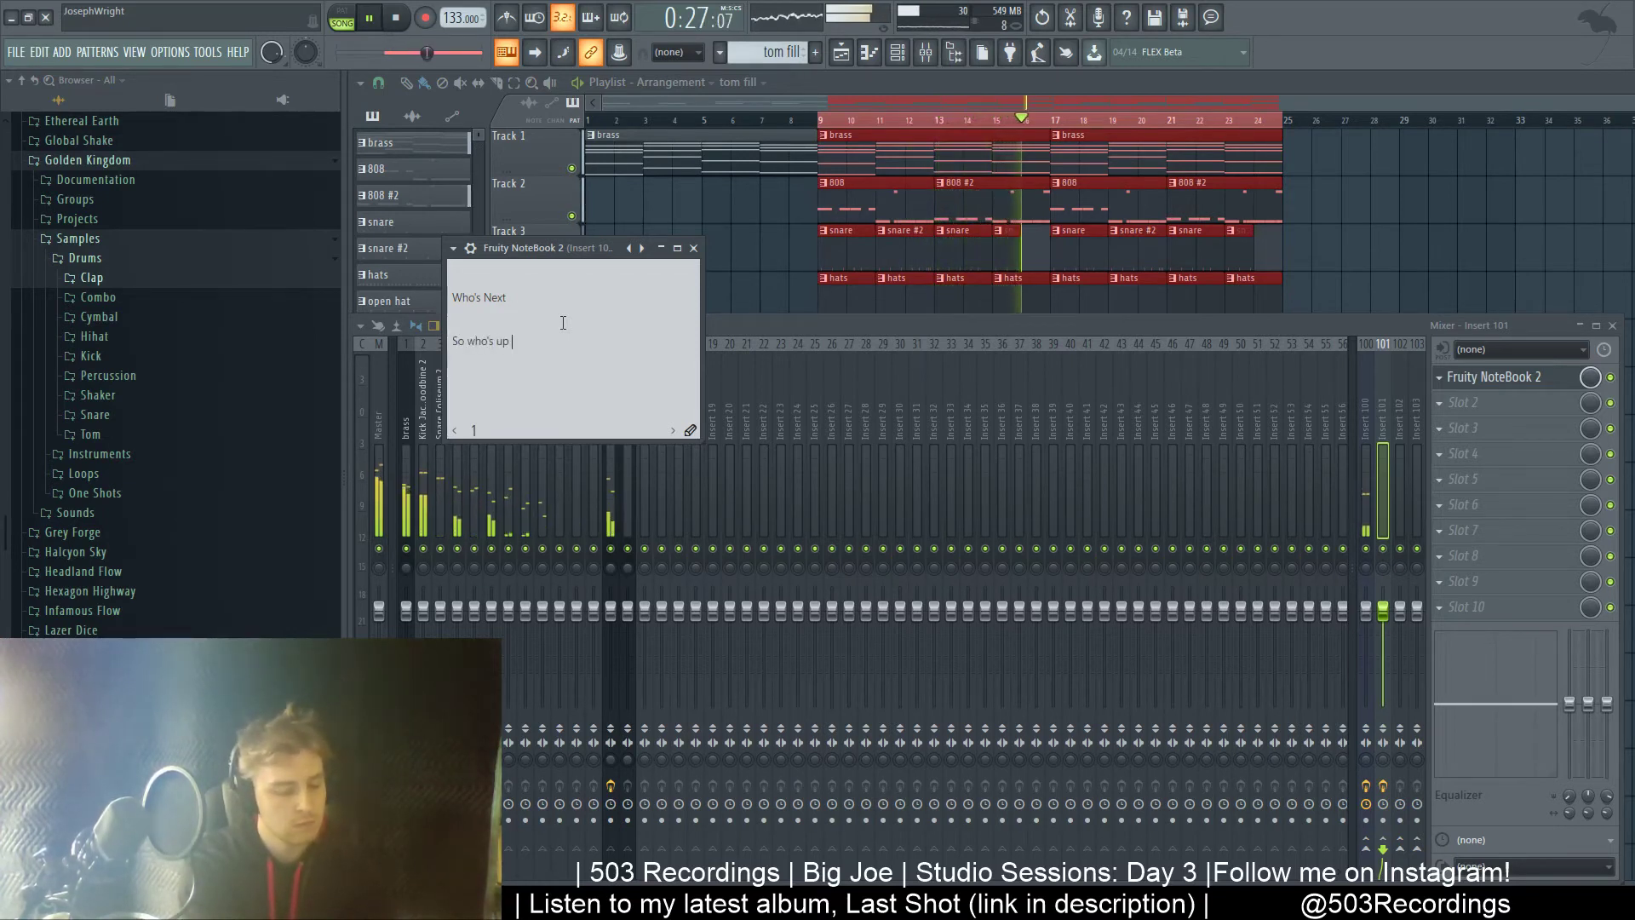
pyautogui.write('next')
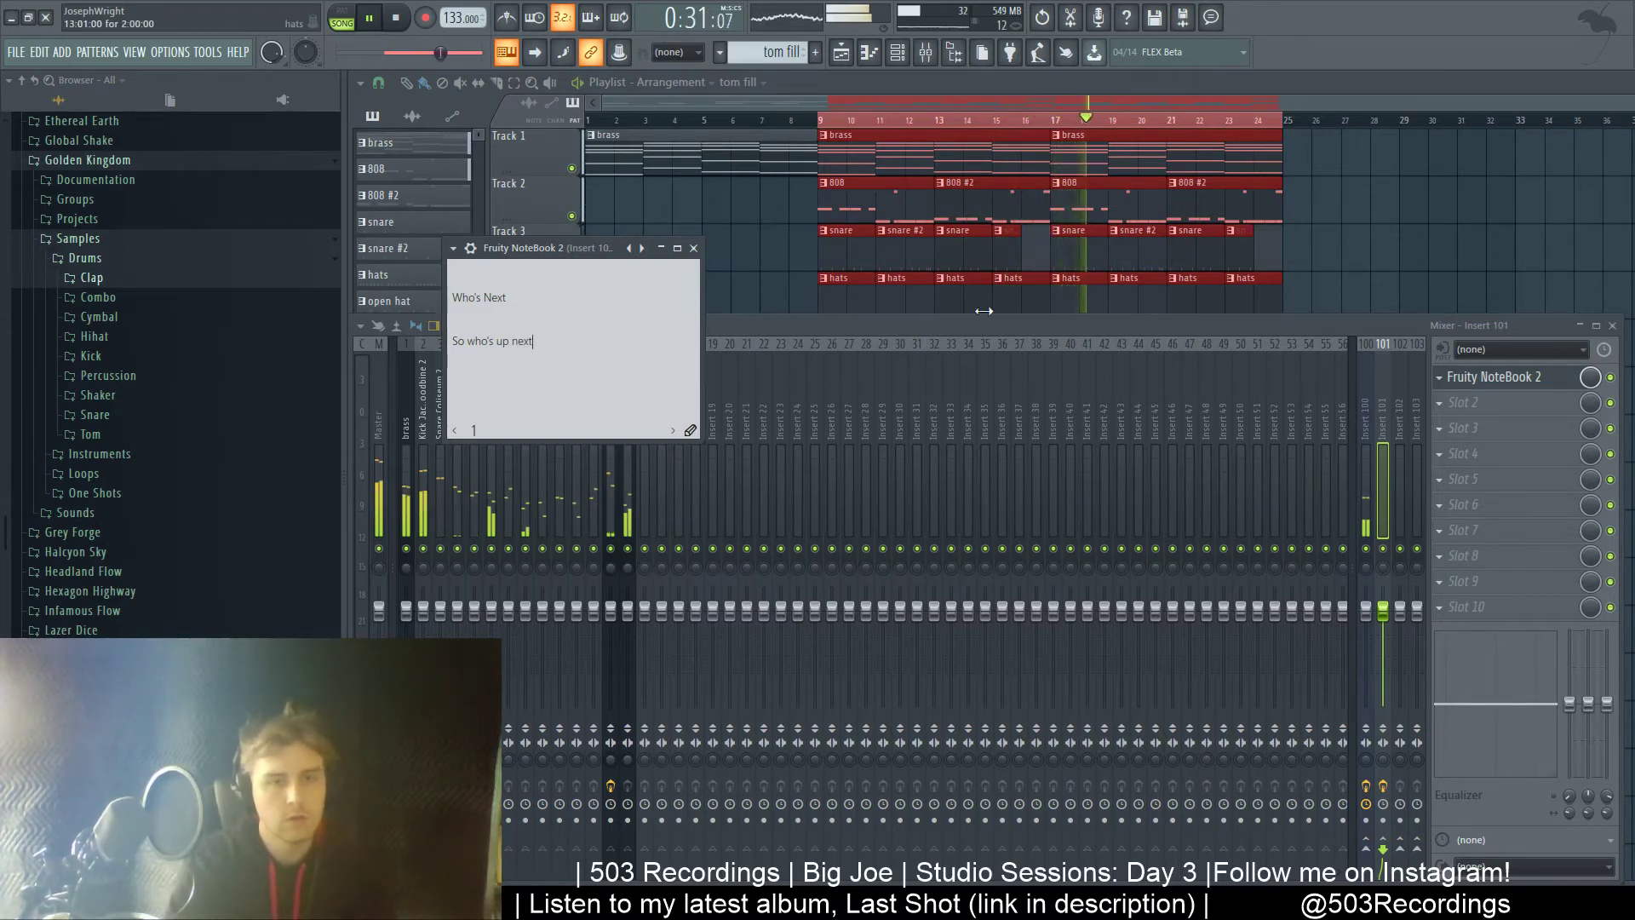
pyautogui.moveTo(475, 343); pyautogui.dragTo(431, 349)
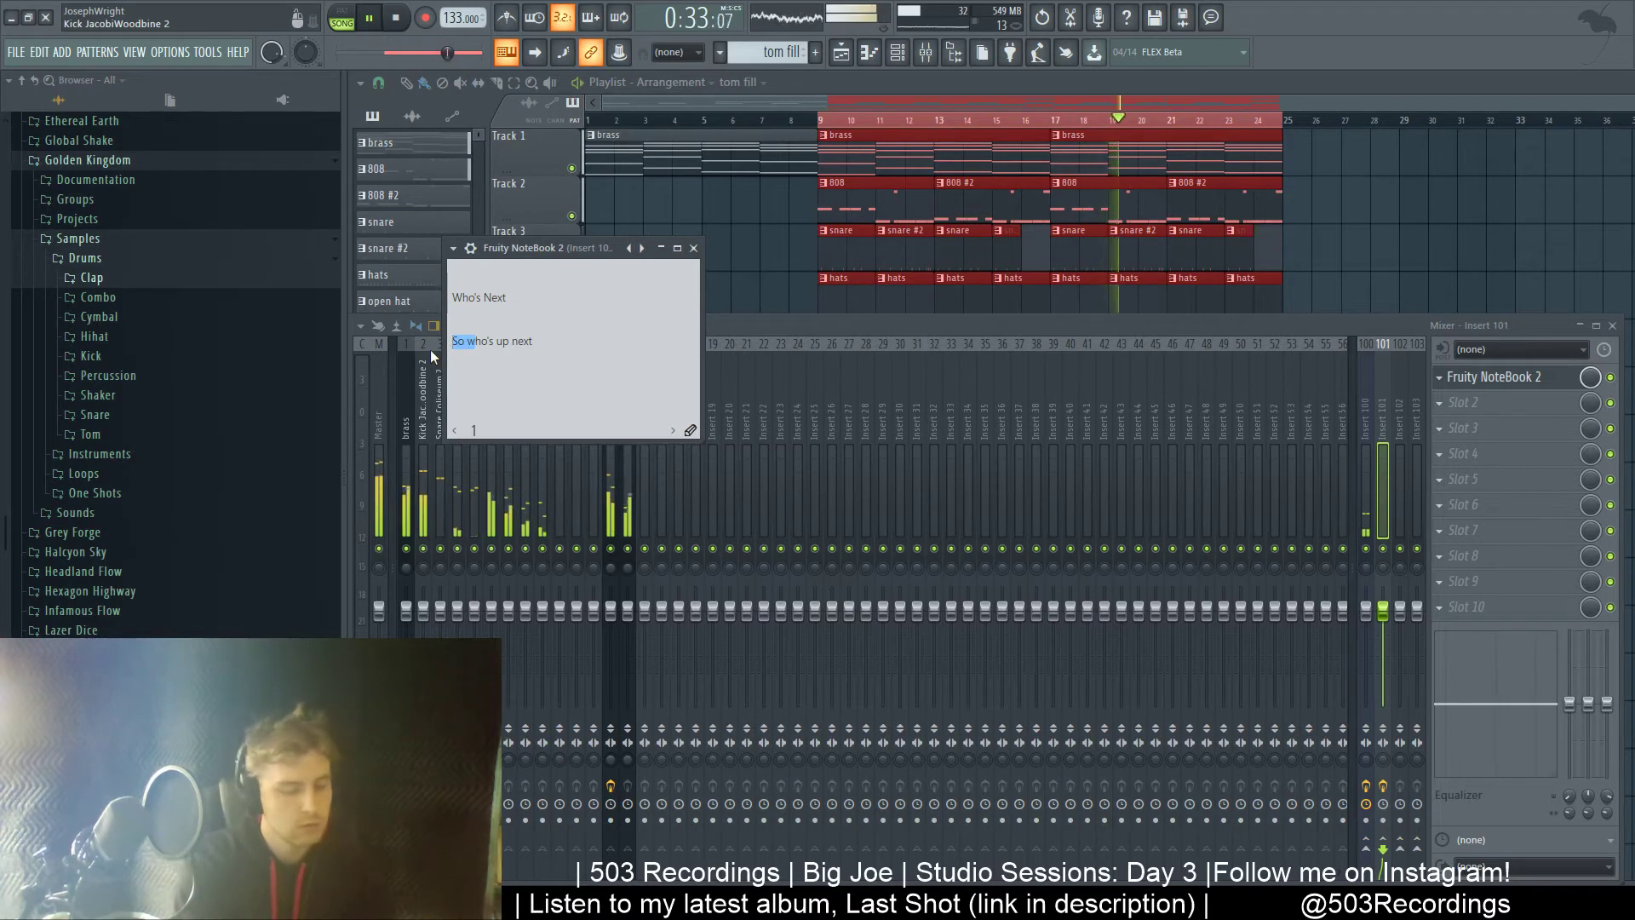
pyautogui.write('W')
pyautogui.press('Down')
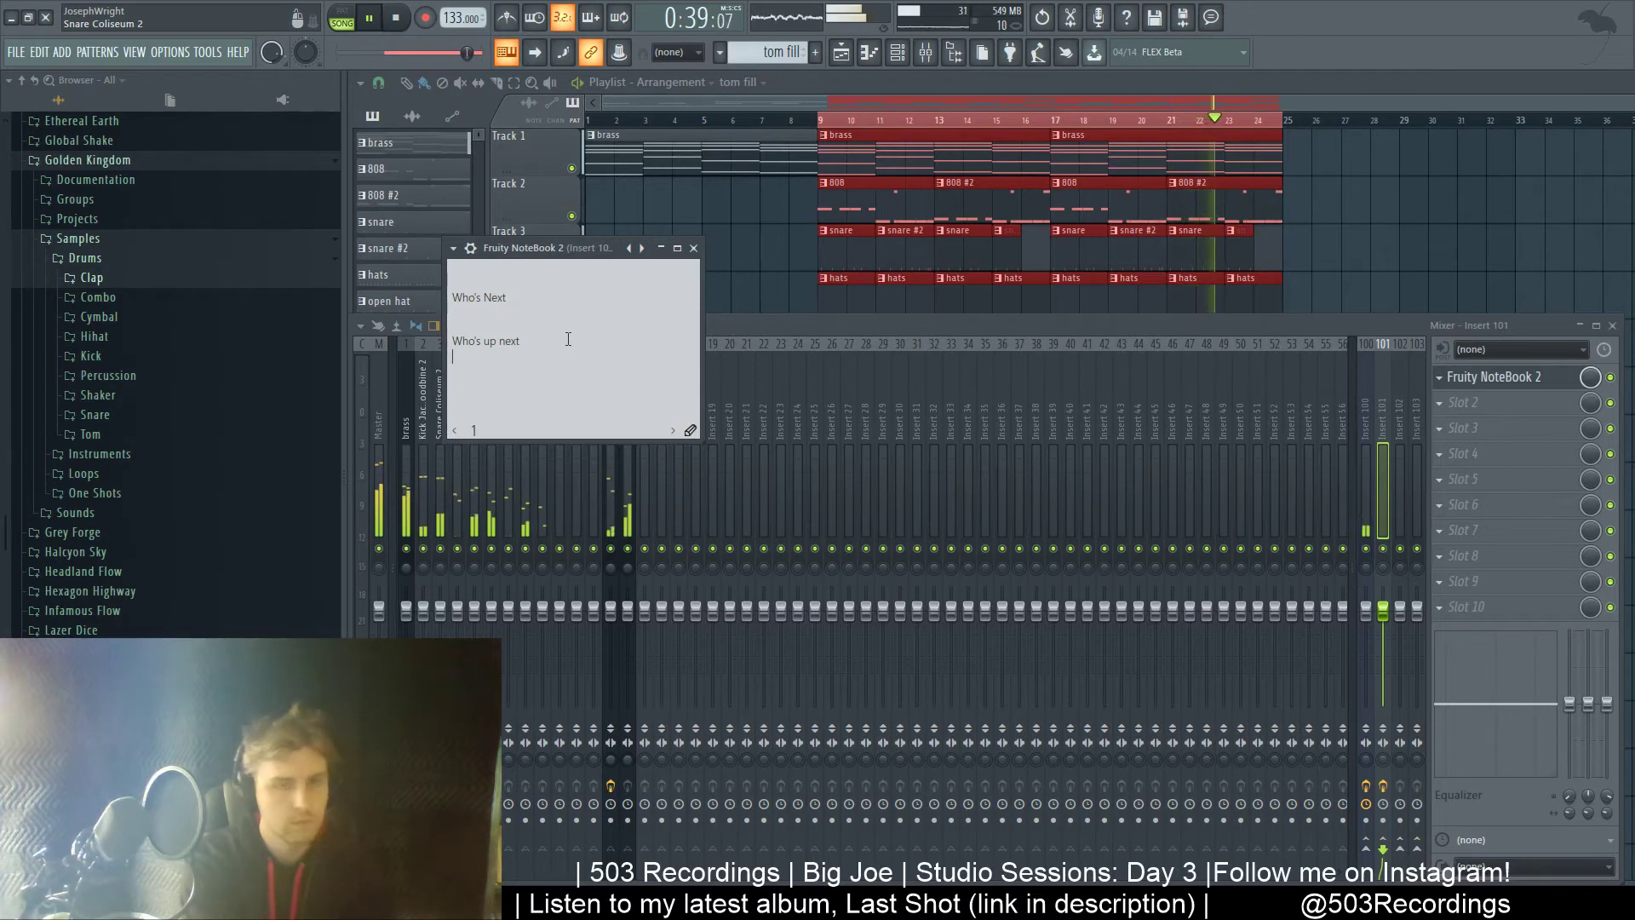
# - Stop playback and set Waves Tune Real-Time on Insert 100 to the D Natural Minor scale
pyautogui.click(1362, 398)
pyautogui.press('space')
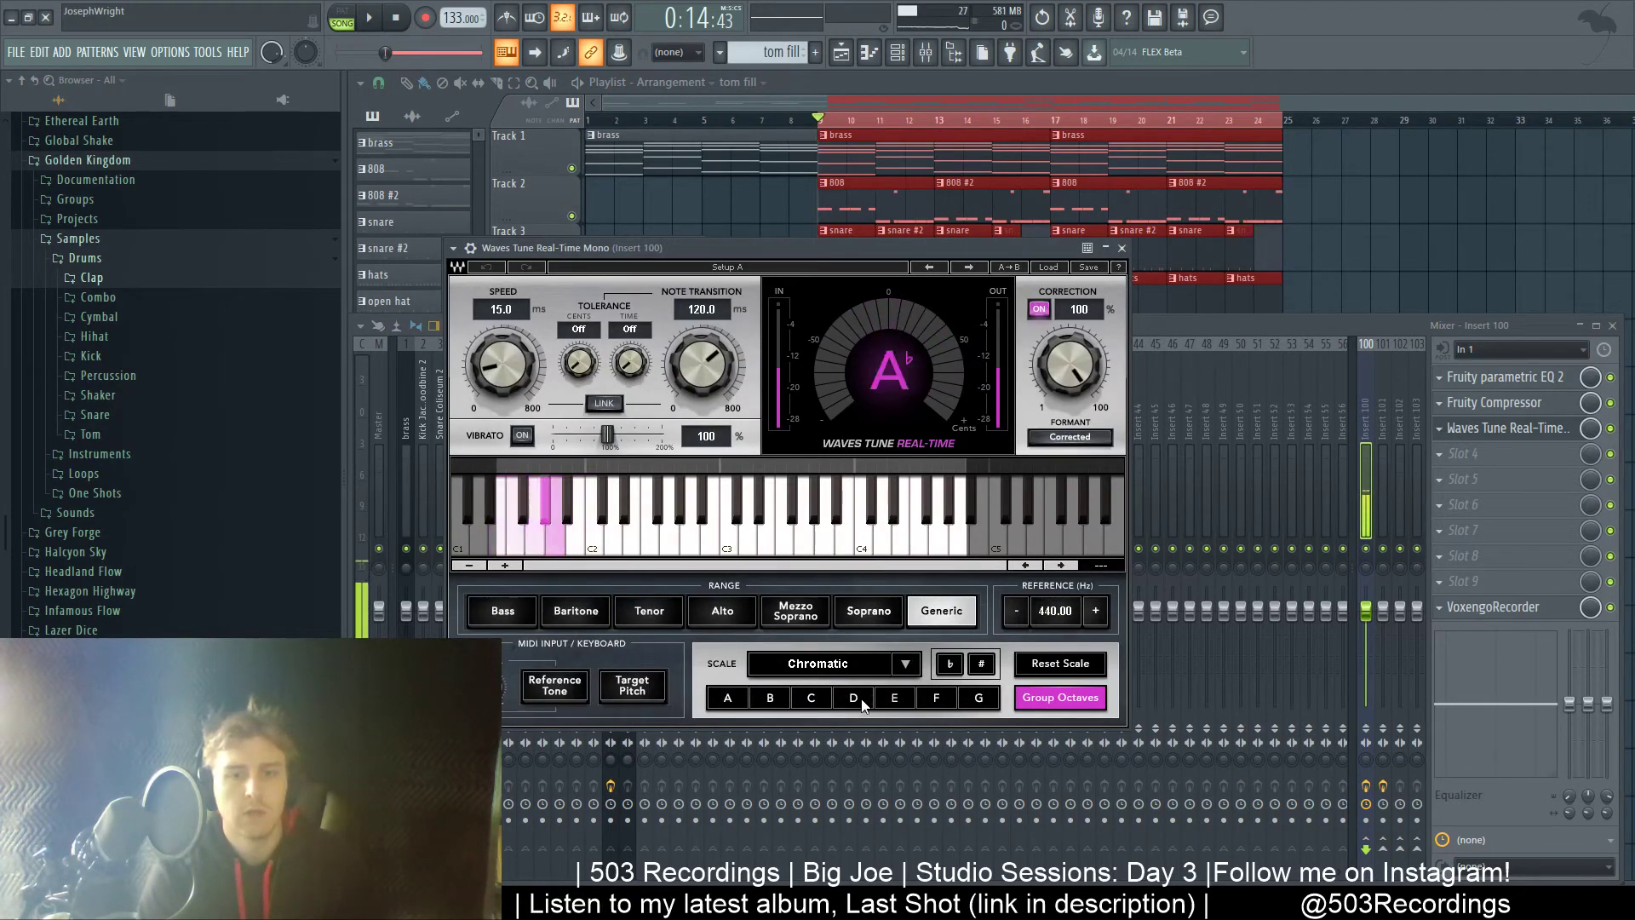
pyautogui.click(899, 667)
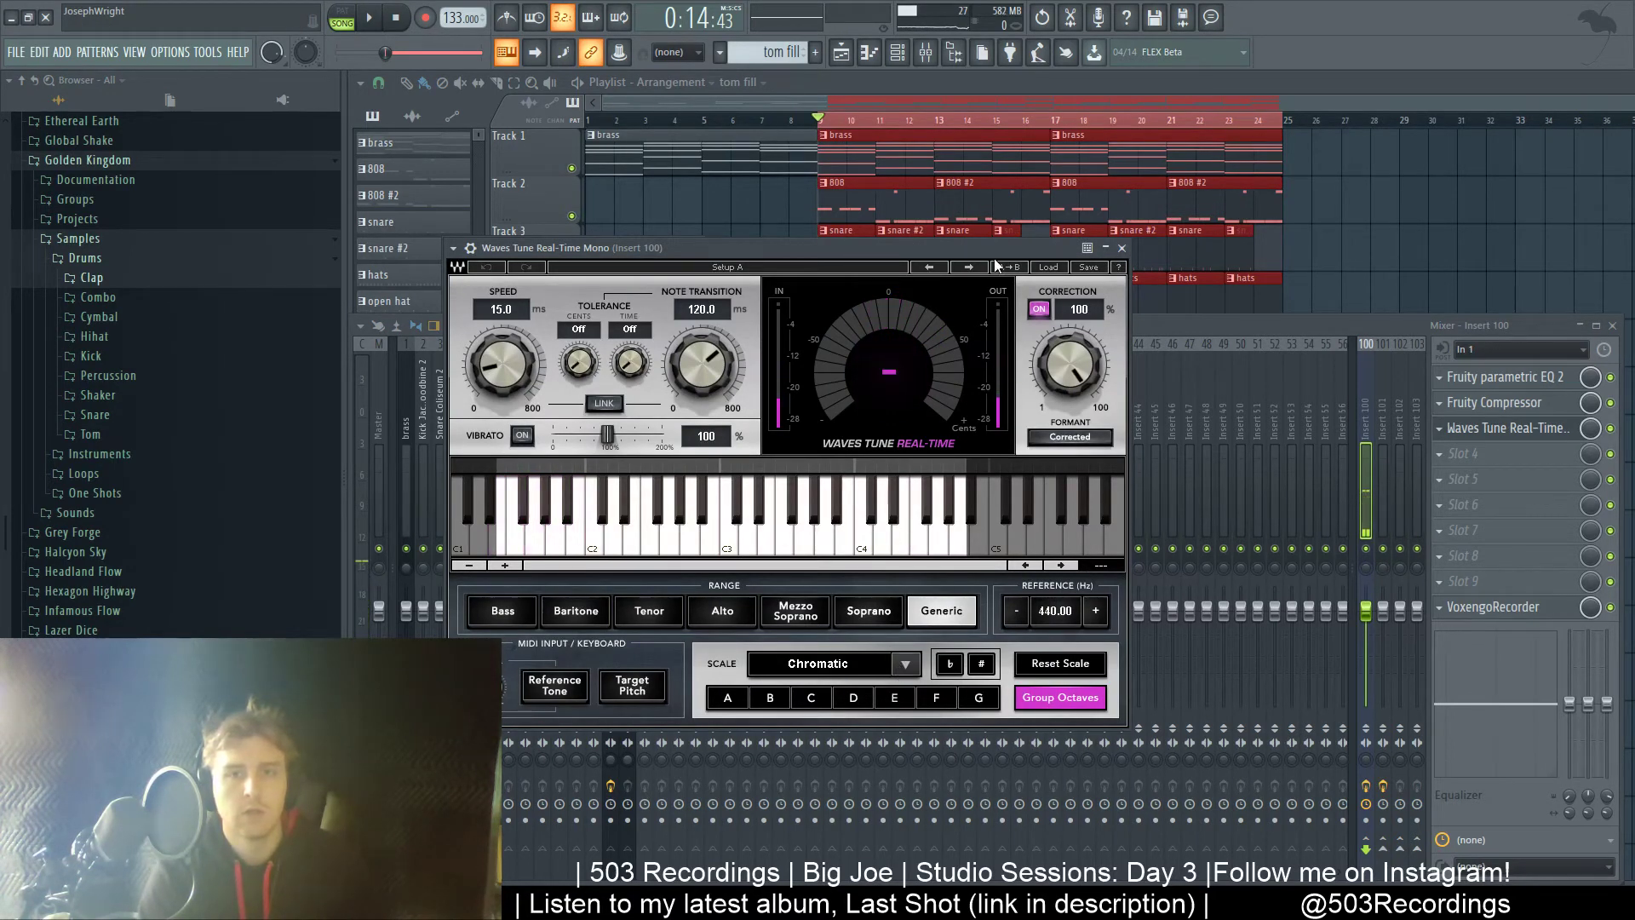
pyautogui.click(981, 120)
pyautogui.click(854, 695)
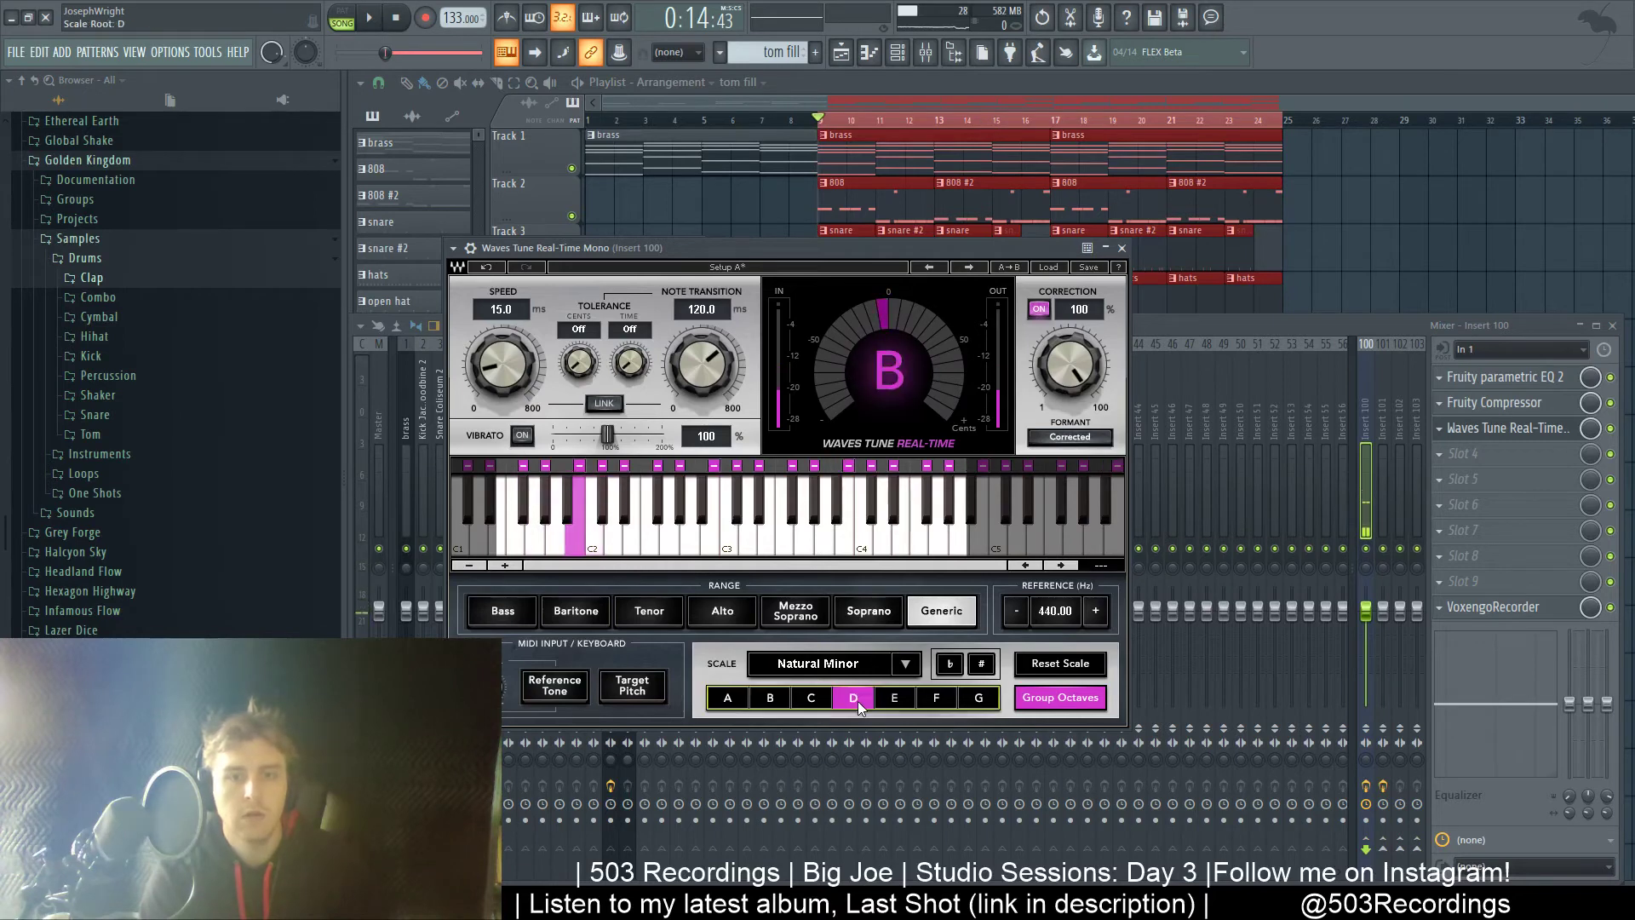
# - Set the Waves Tune Speed to 1.0 ms and Note Transition to about 19.3 ms, and close the plugin
pyautogui.click(1350, 785)
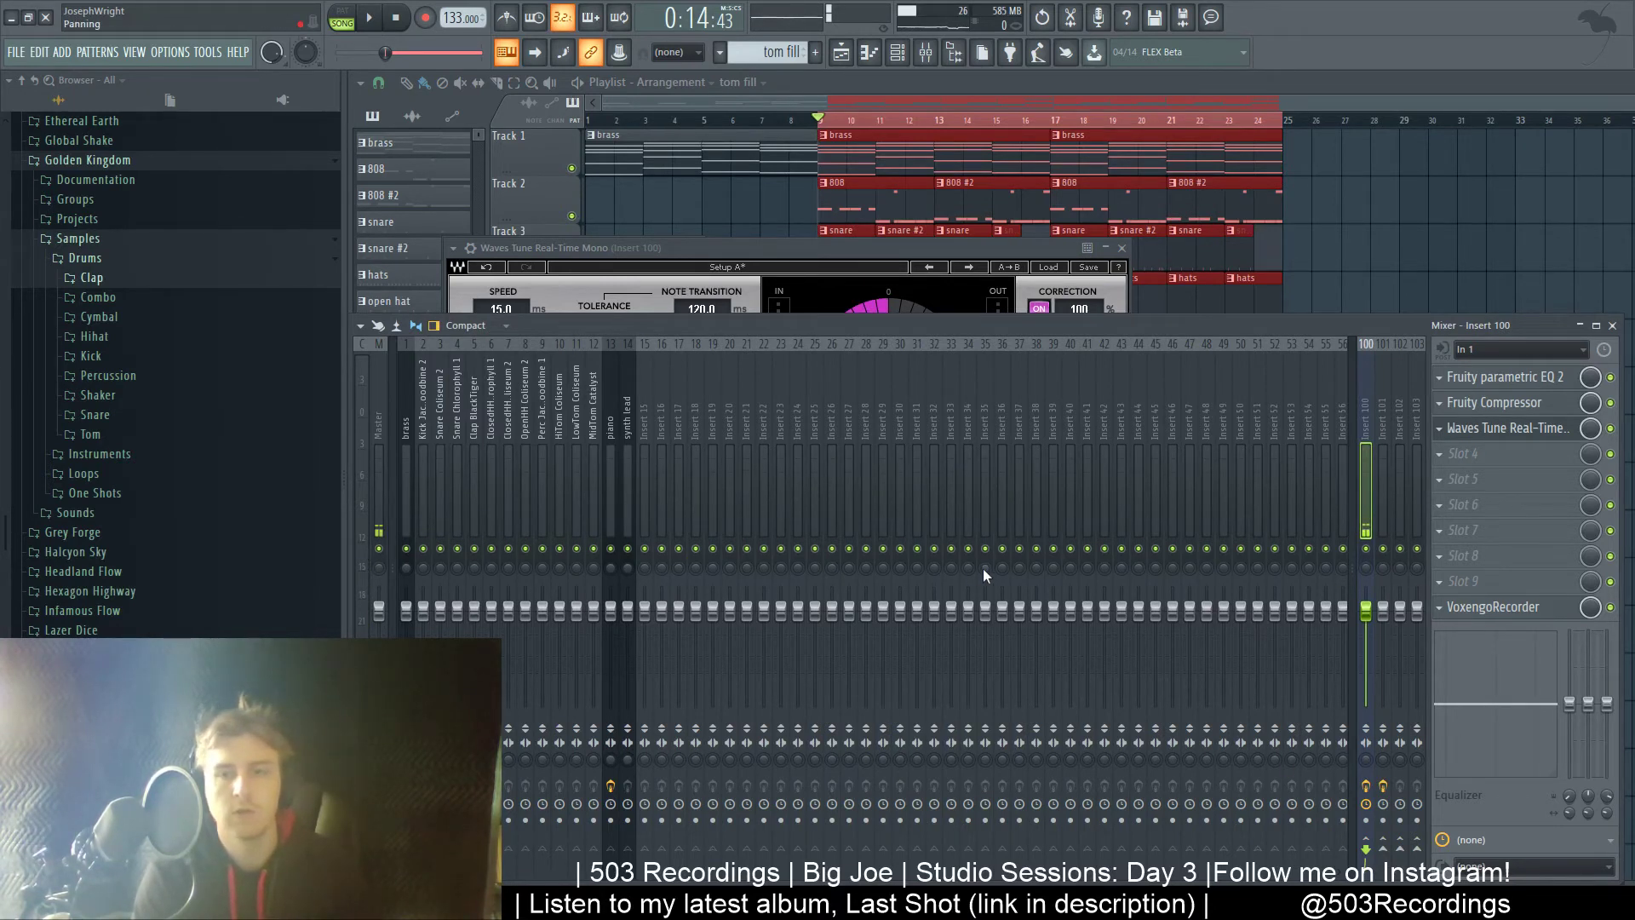
pyautogui.click(880, 248)
pyautogui.moveTo(505, 364); pyautogui.dragTo(504, 401)
pyautogui.moveTo(700, 361)
pyautogui.mouseDown()
pyautogui.moveTo(700, 398)
pyautogui.moveTo(701, 371)
pyautogui.mouseUp()
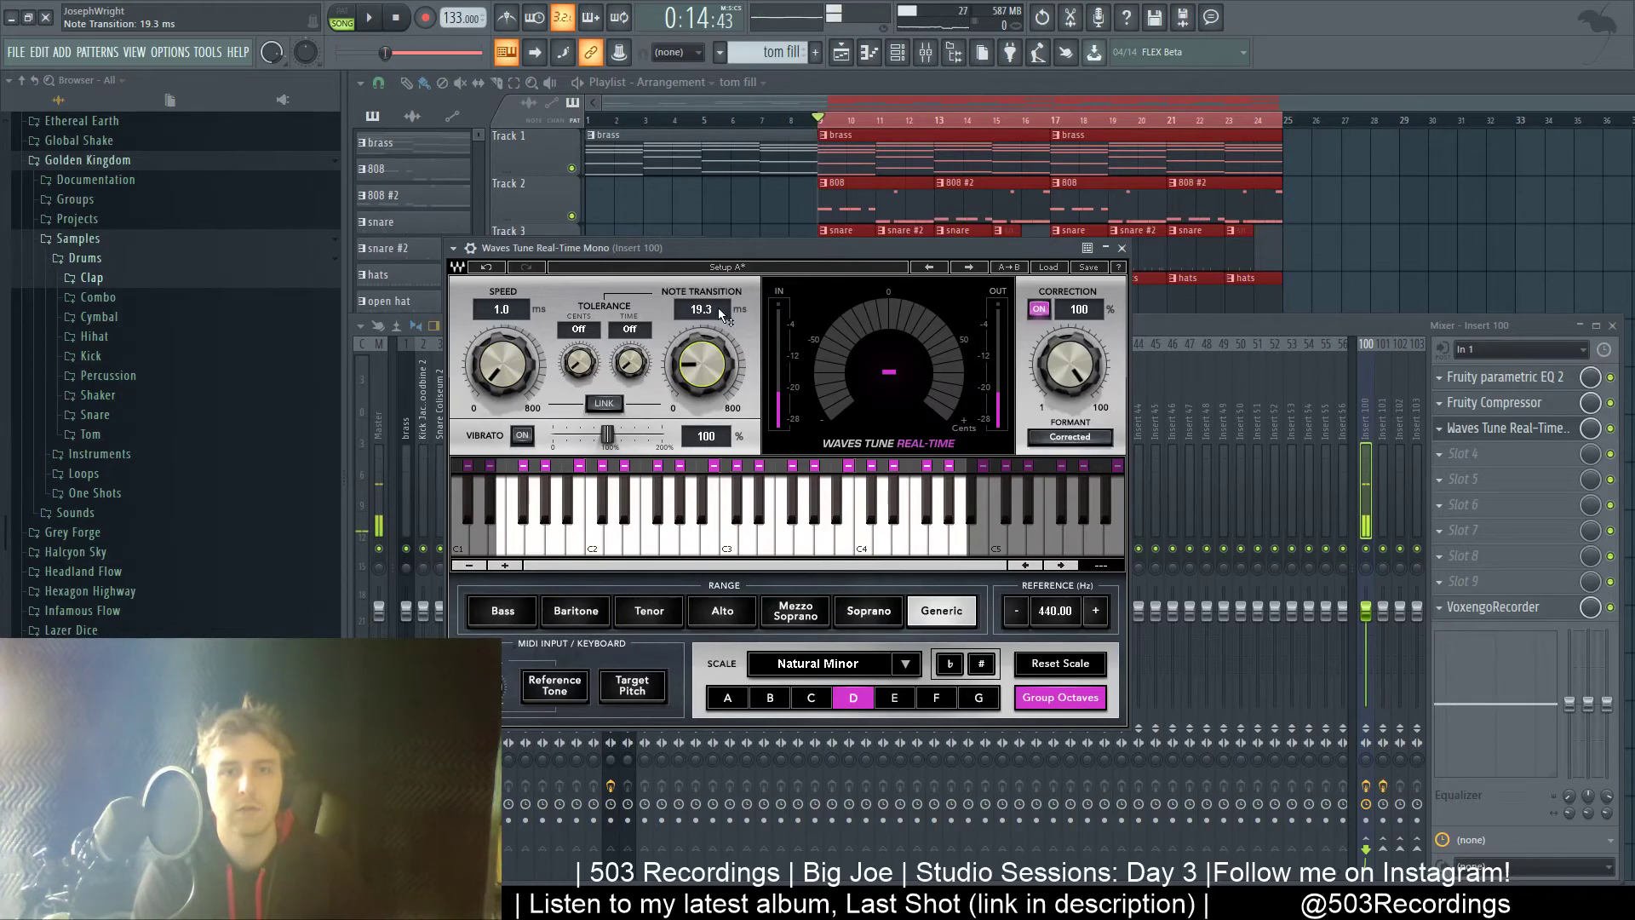
pyautogui.click(1122, 248)
# - Return to the Insert 101 notebook and restart playback of the looped section
pyautogui.click(588, 249)
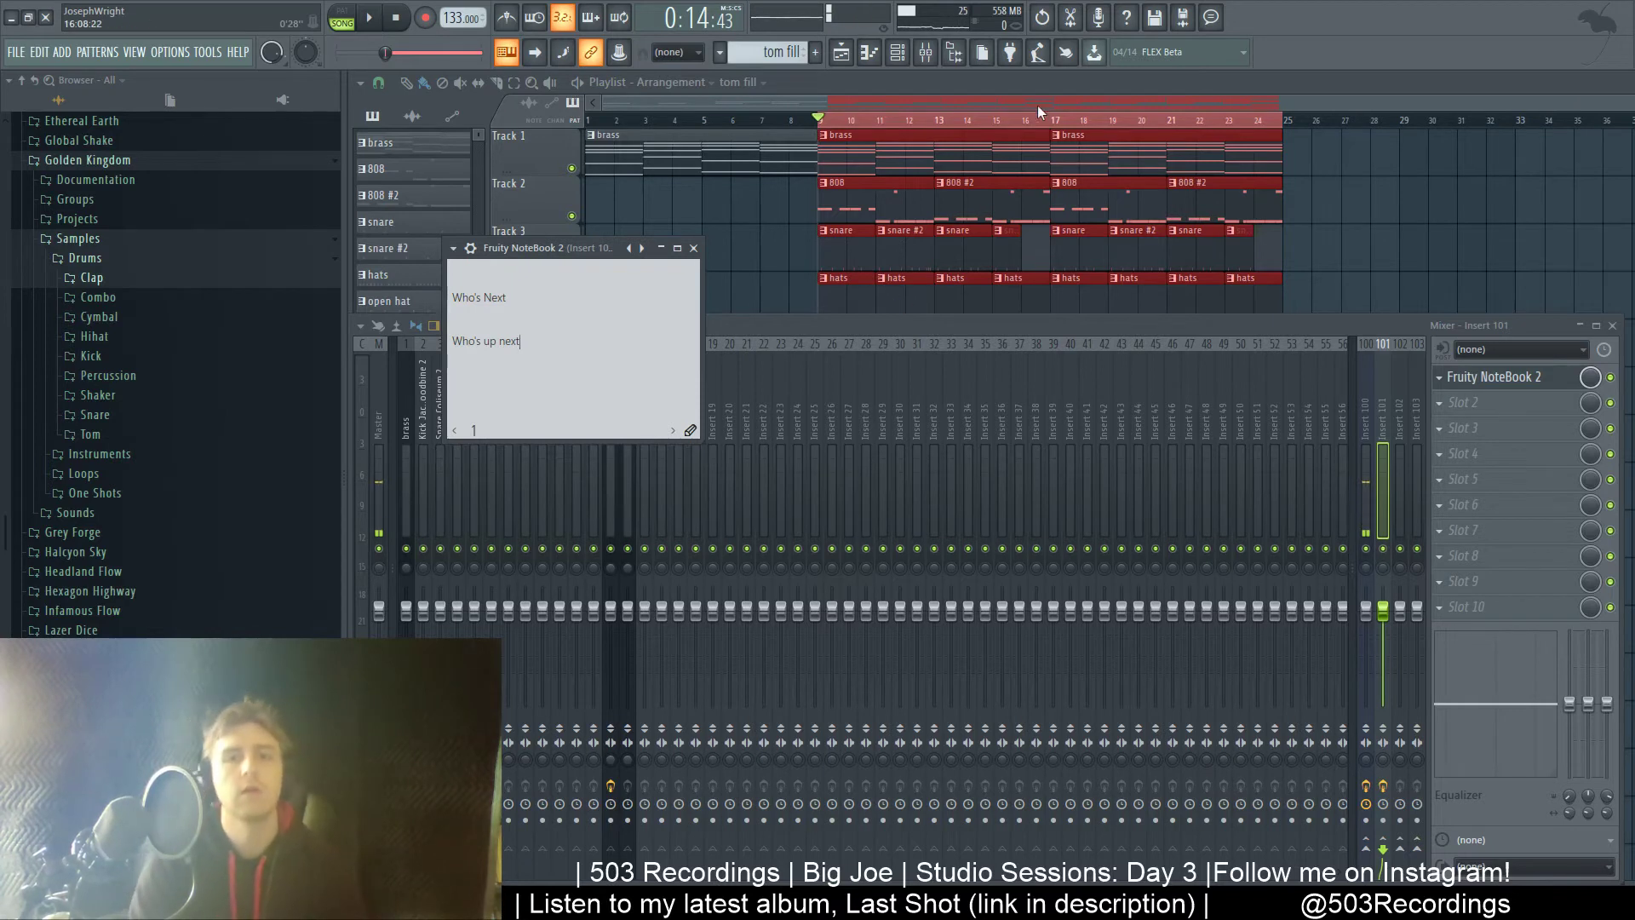
pyautogui.click(1382, 445)
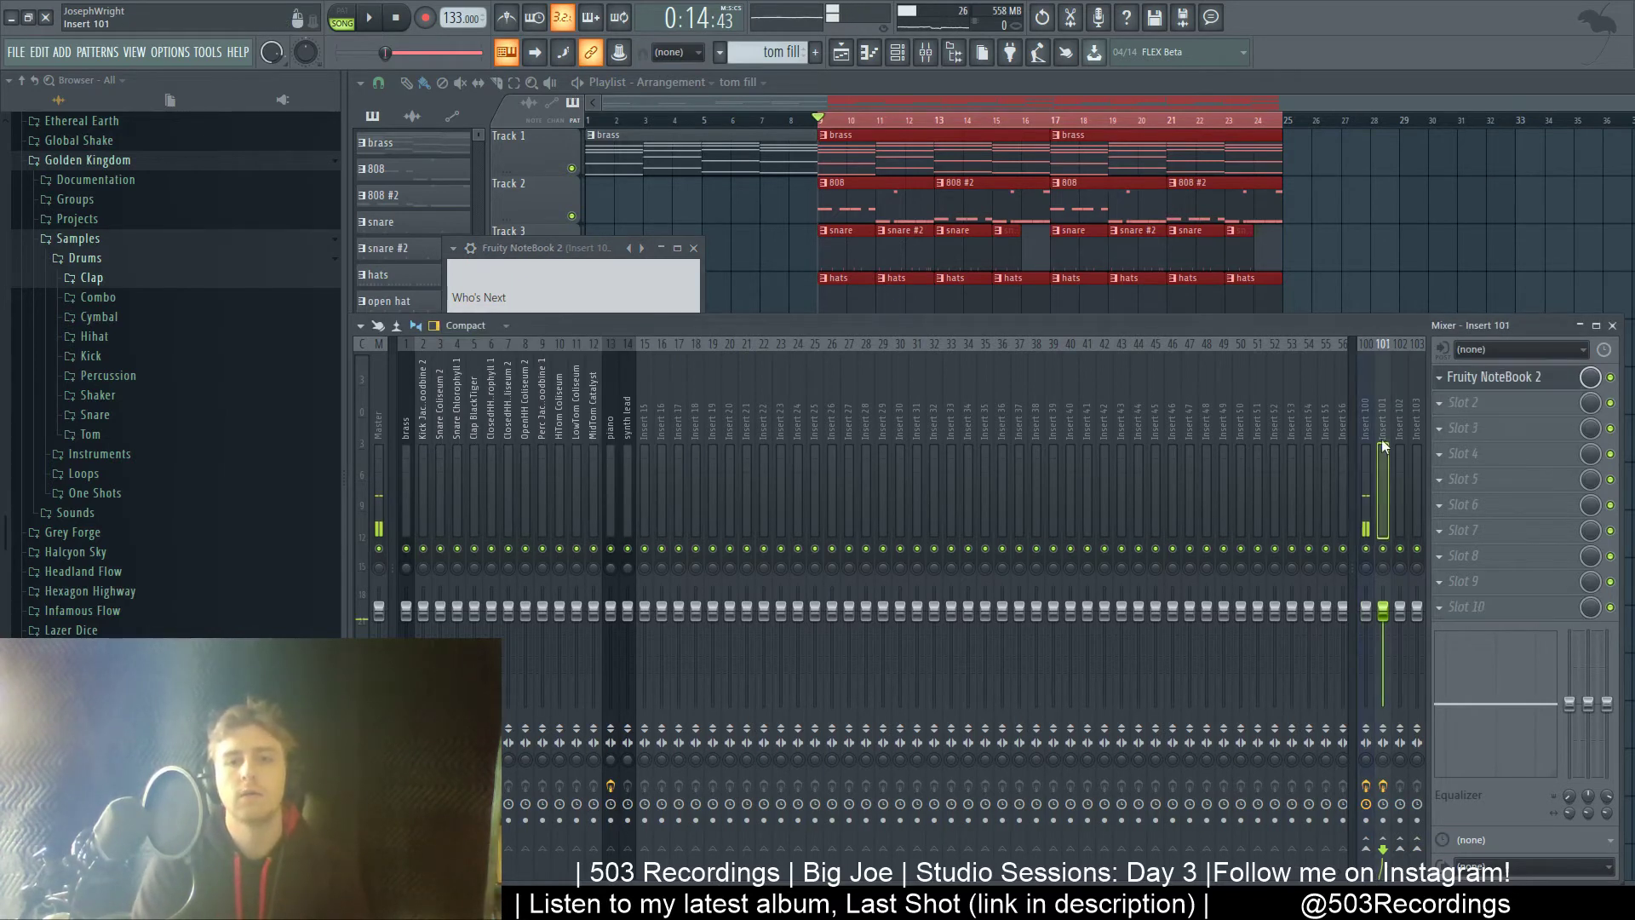
pyautogui.click(581, 247)
pyautogui.press('space')
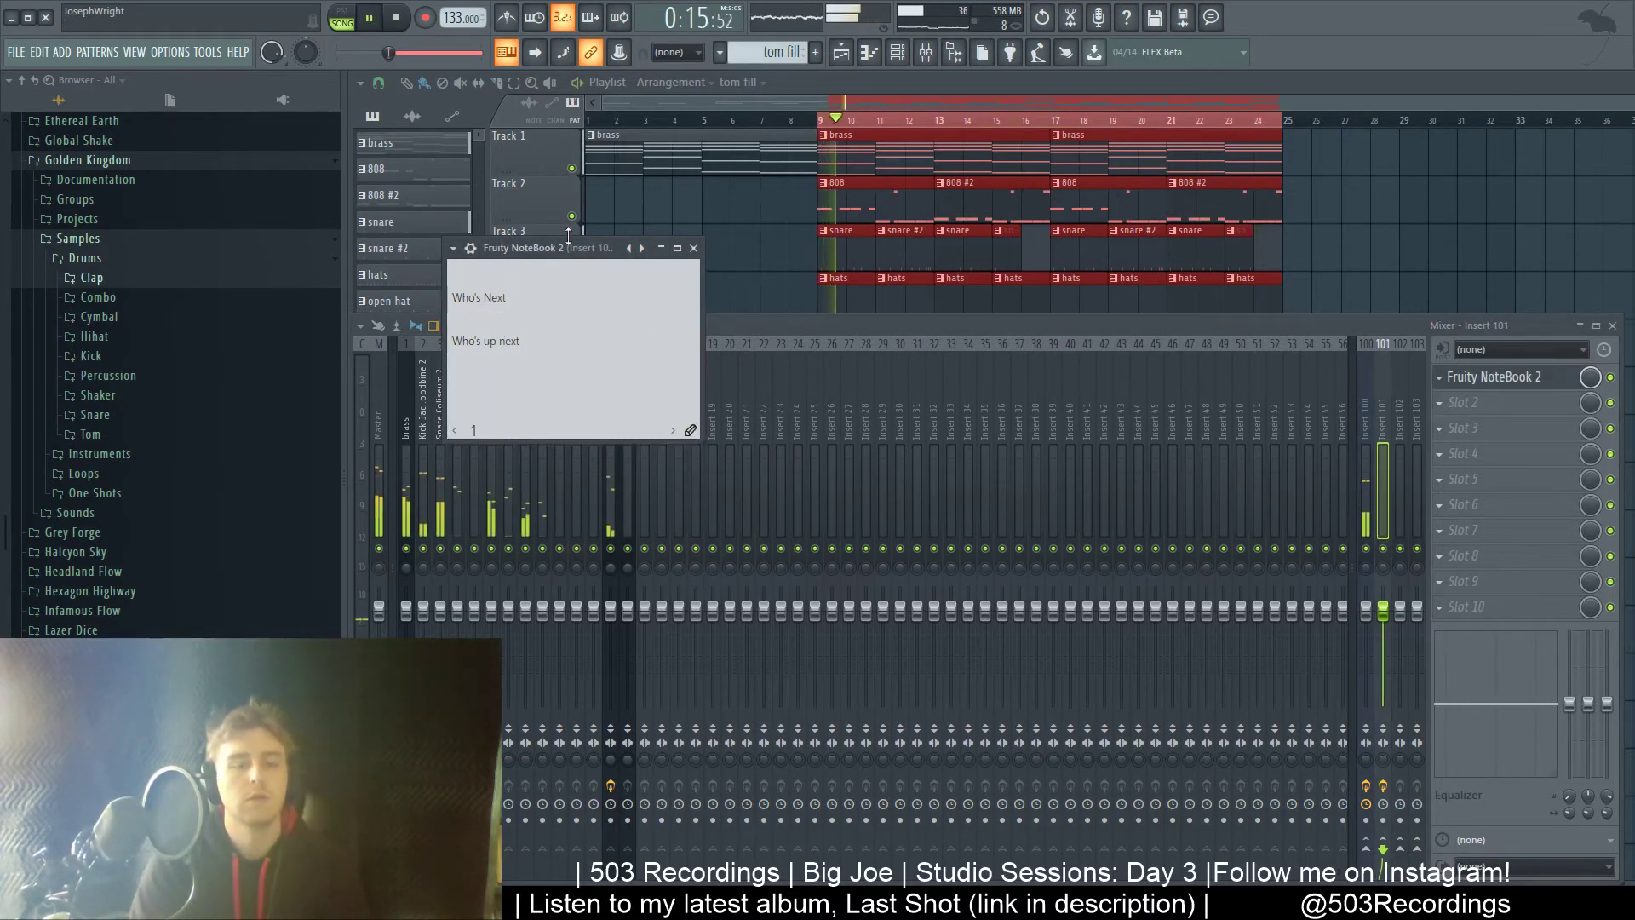
# - Replace the line "Who's up next" with the lyric lines "Left em crushed" and "Can't be touched"
pyautogui.moveTo(519, 341); pyautogui.dragTo(355, 339)
pyautogui.press('BackSpace')
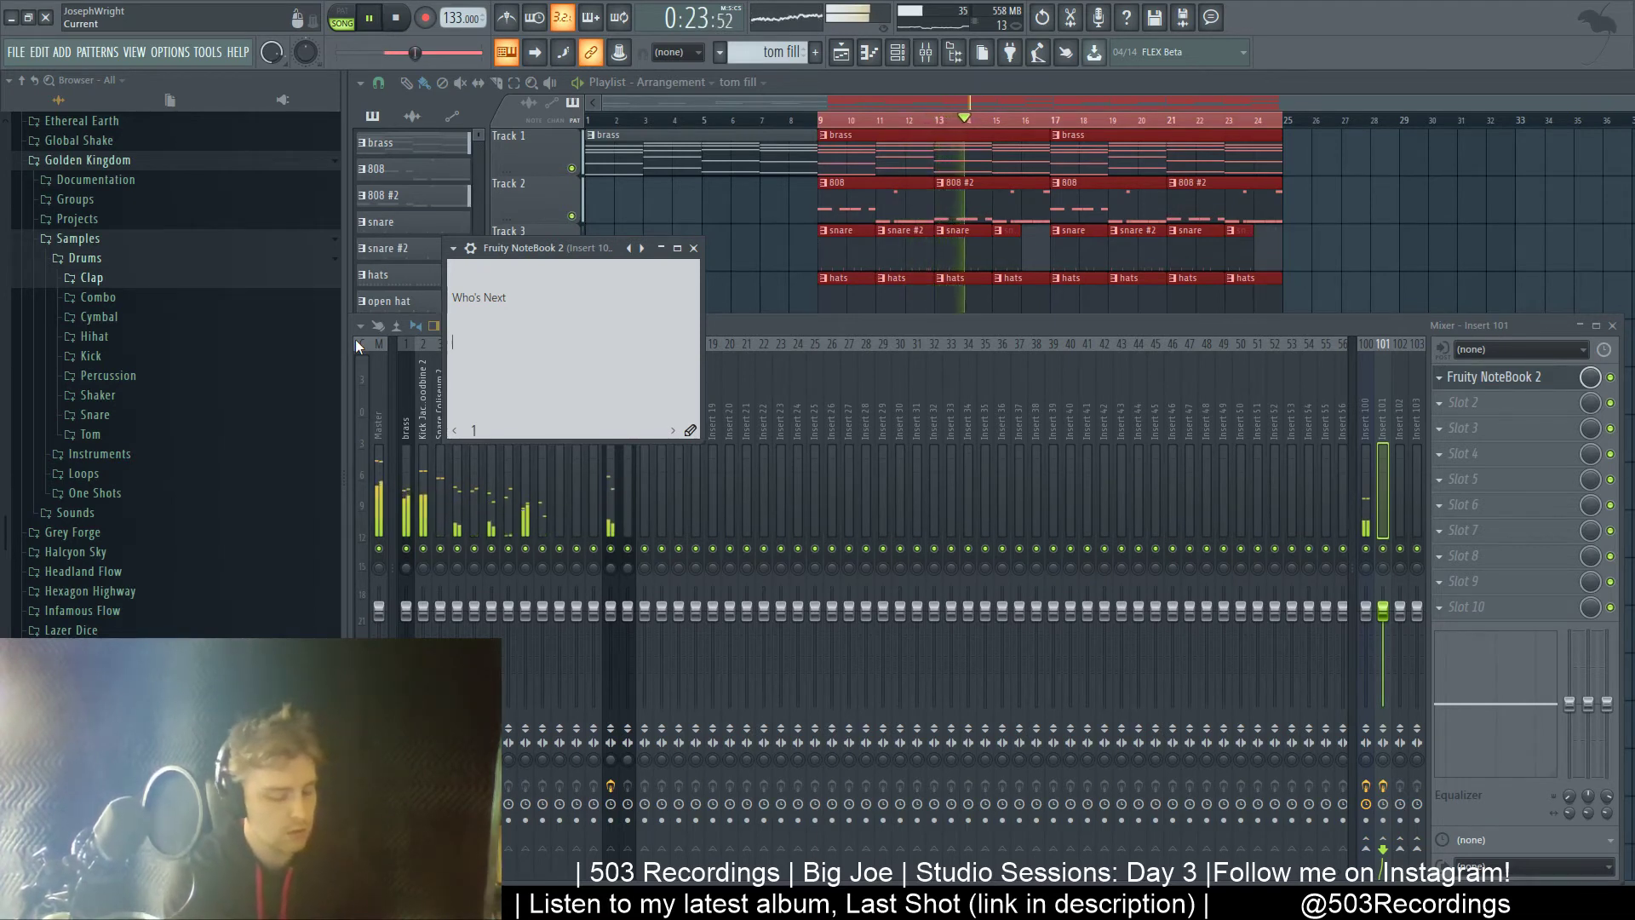
pyautogui.write('4eft em c')
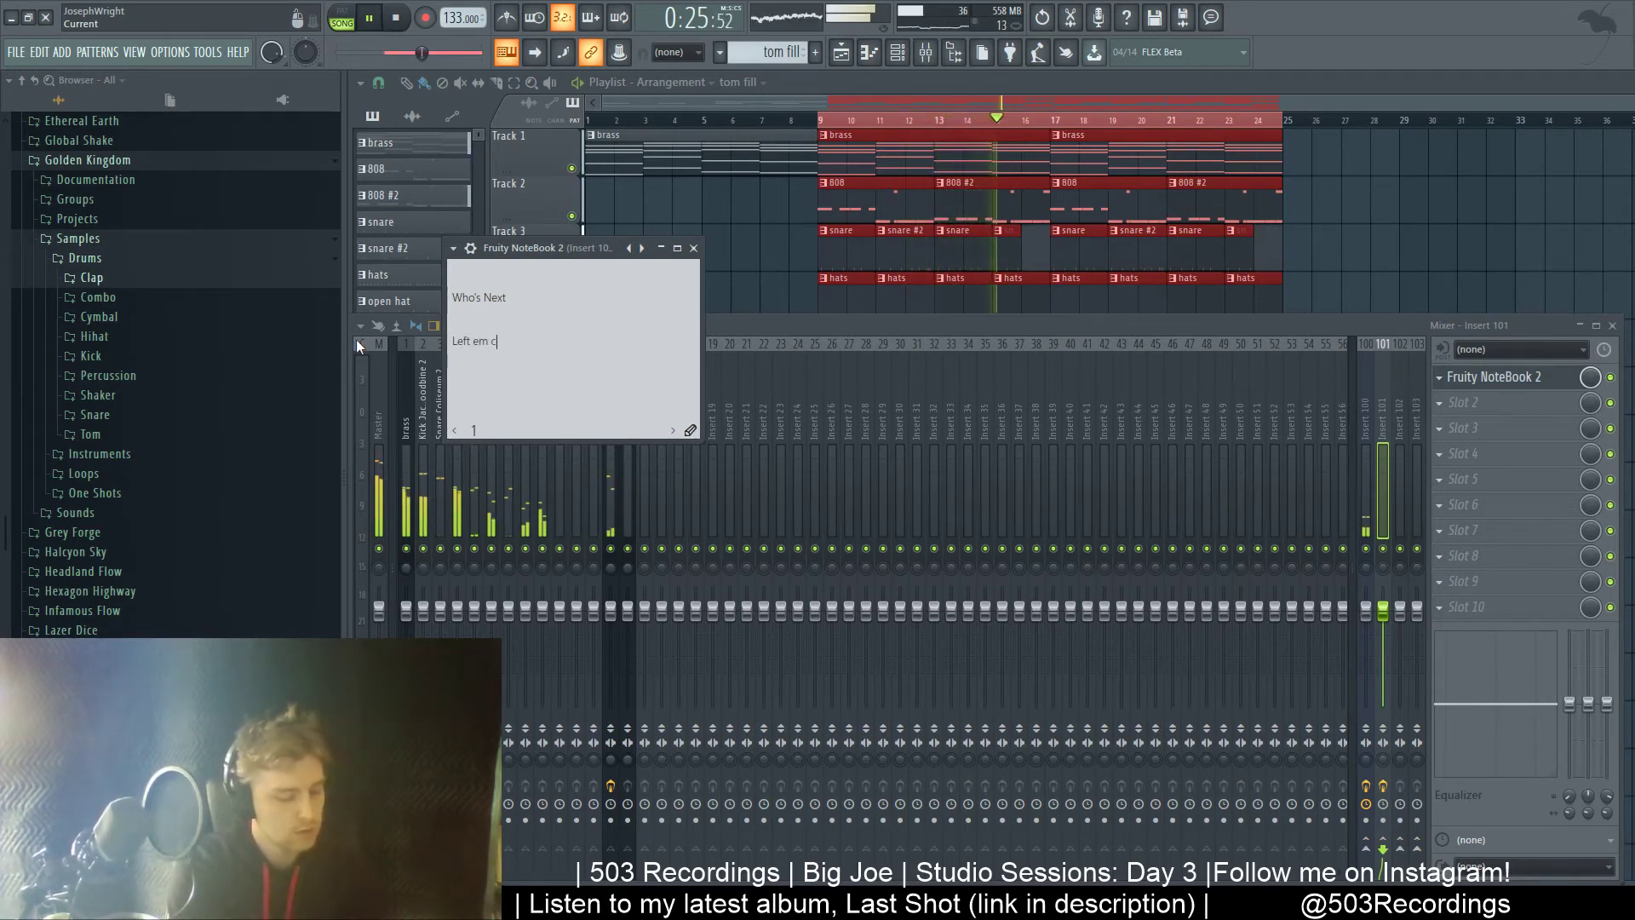
pyautogui.write('rushed')
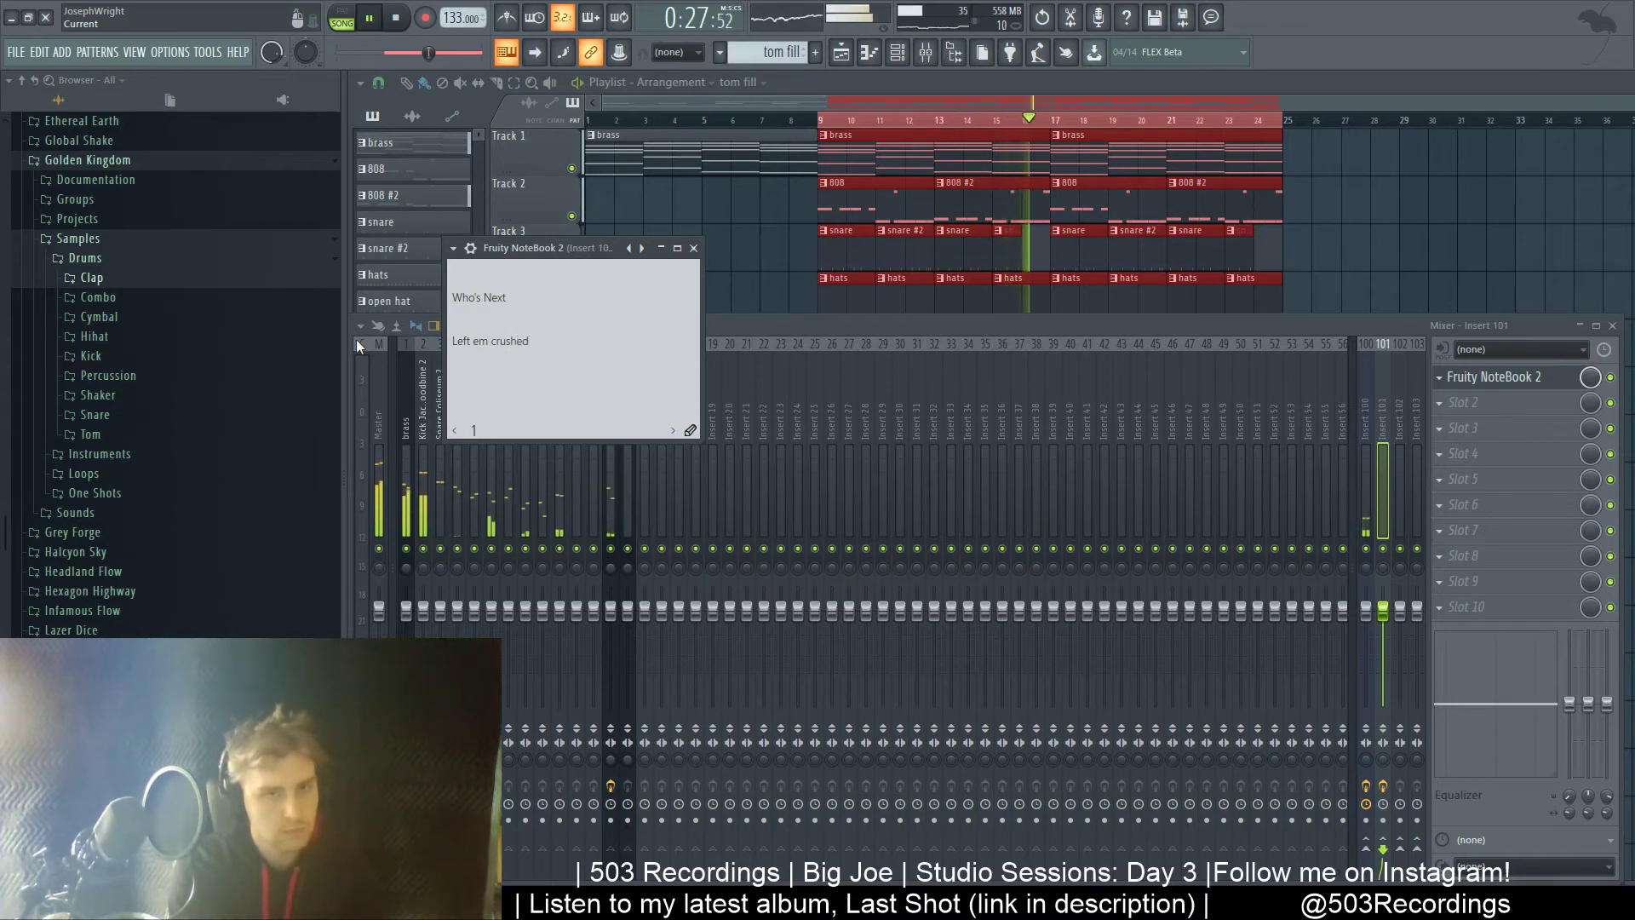
pyautogui.press('Return')
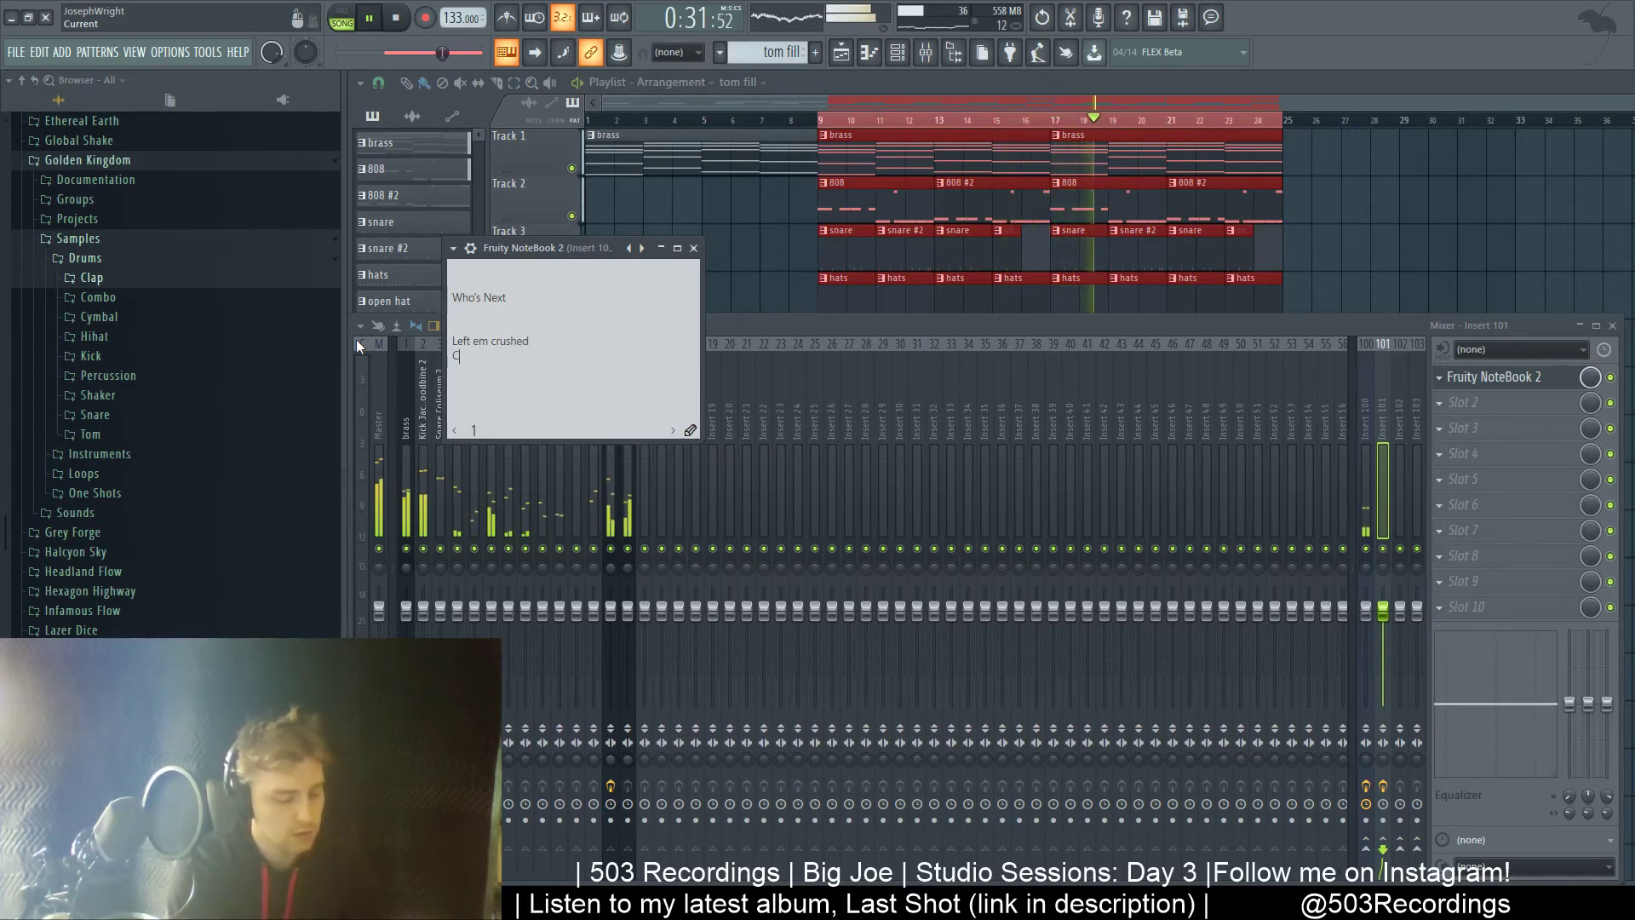
pyautogui.write("Can't be touched")
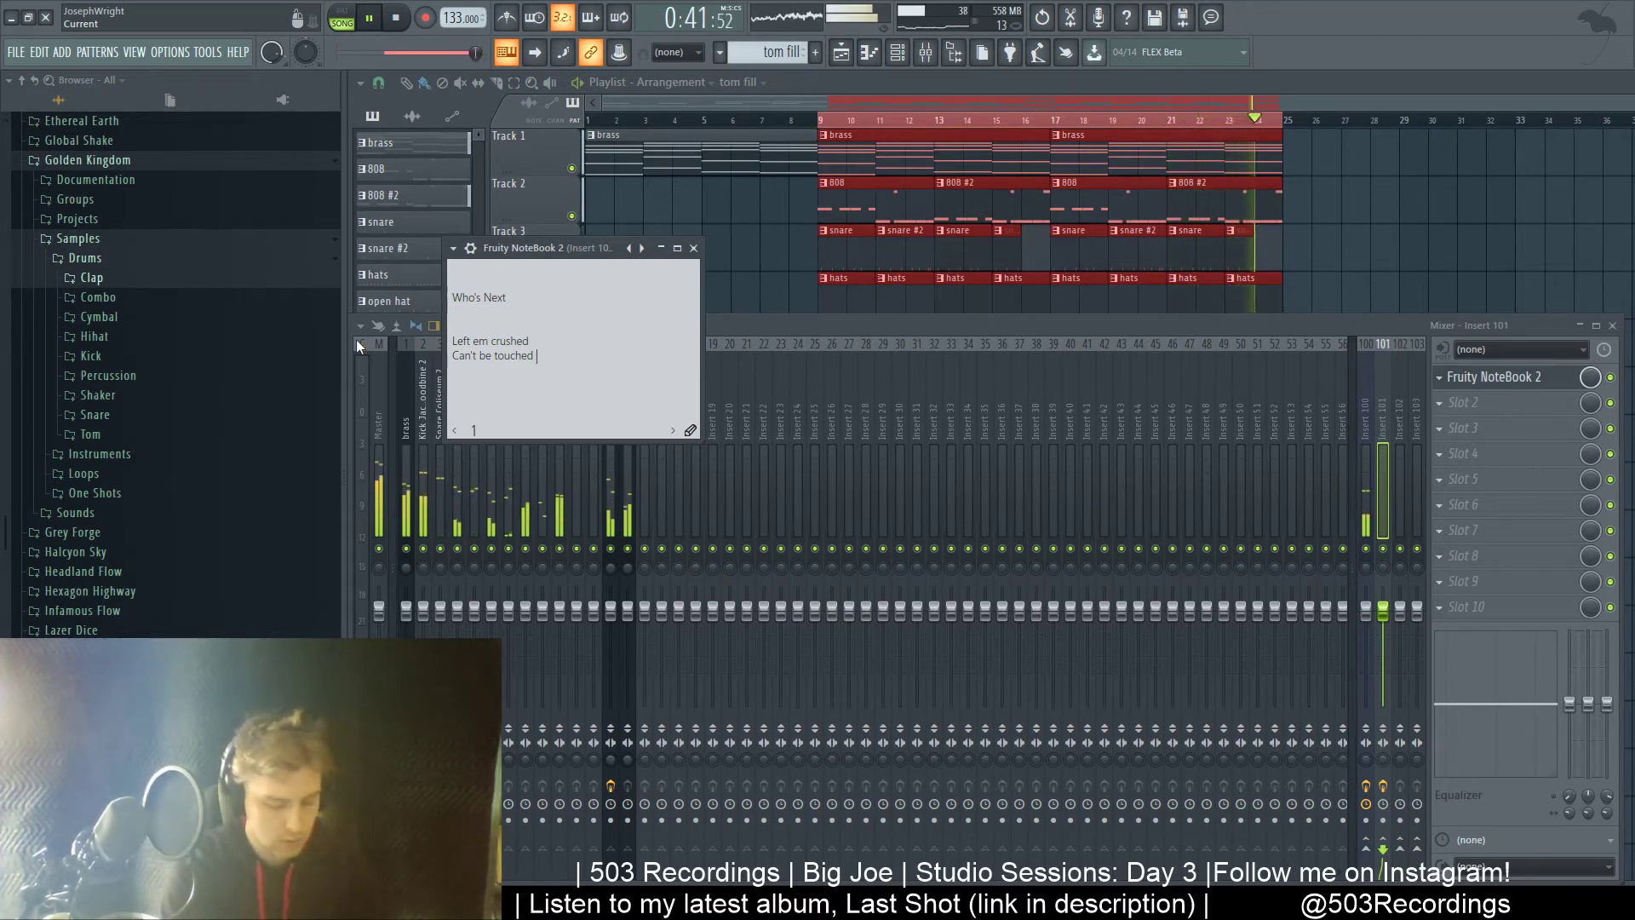
pyautogui.press('Return')
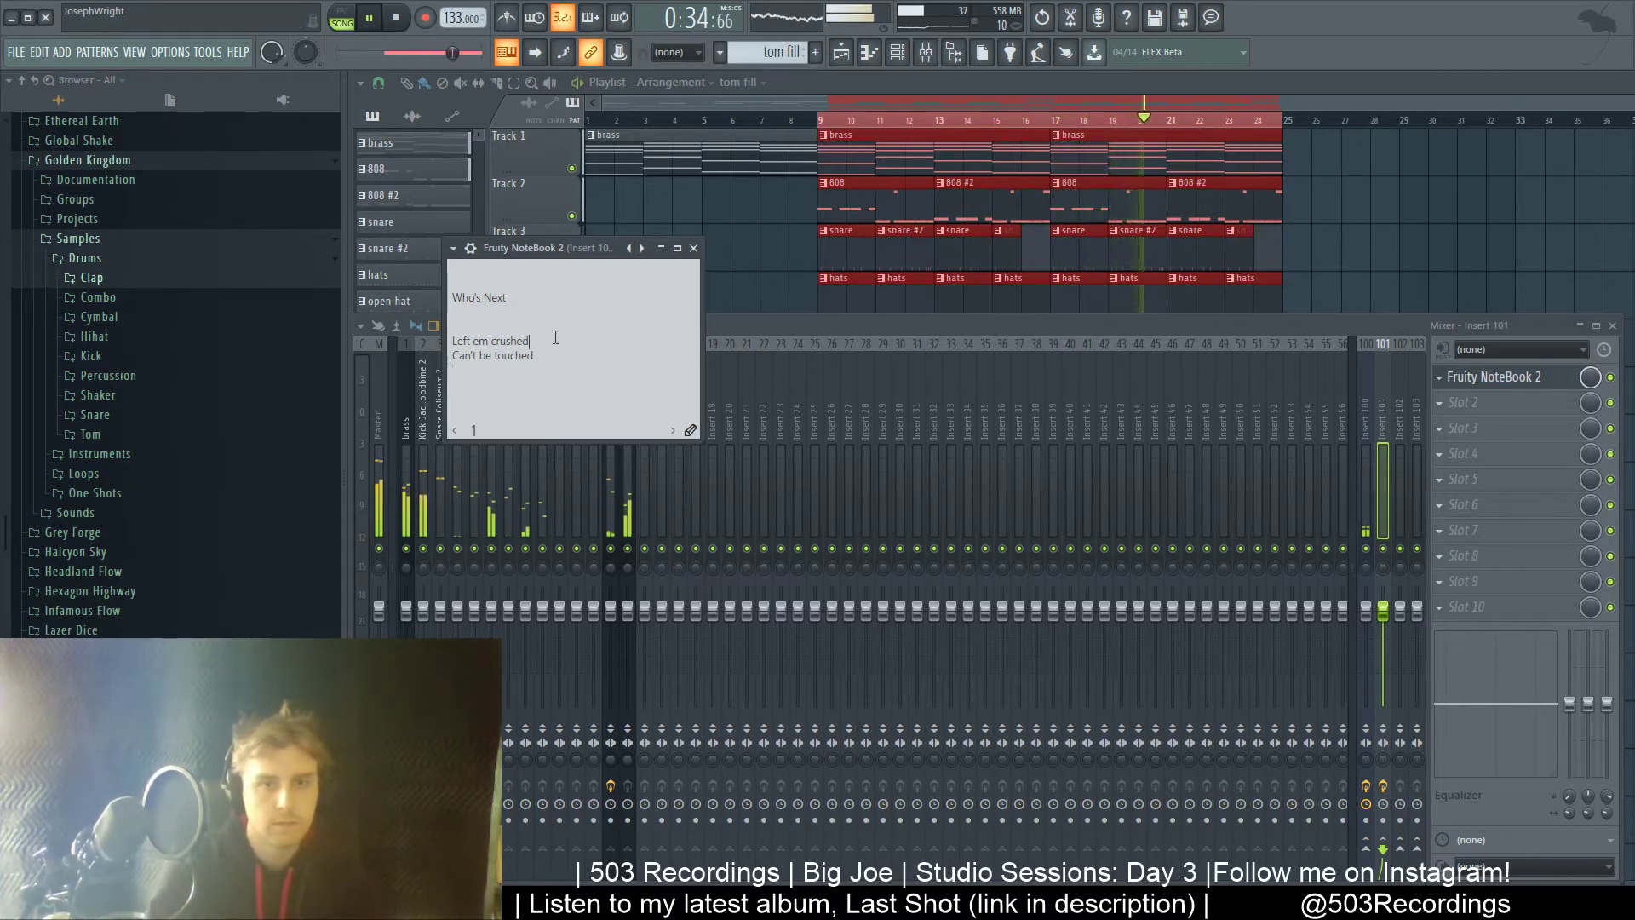
# - Insert the line "In the dust" below "Left em crushed" and add "It's a must" below "Can't be touched"
pyautogui.press('Return')
pyautogui.write('In t')
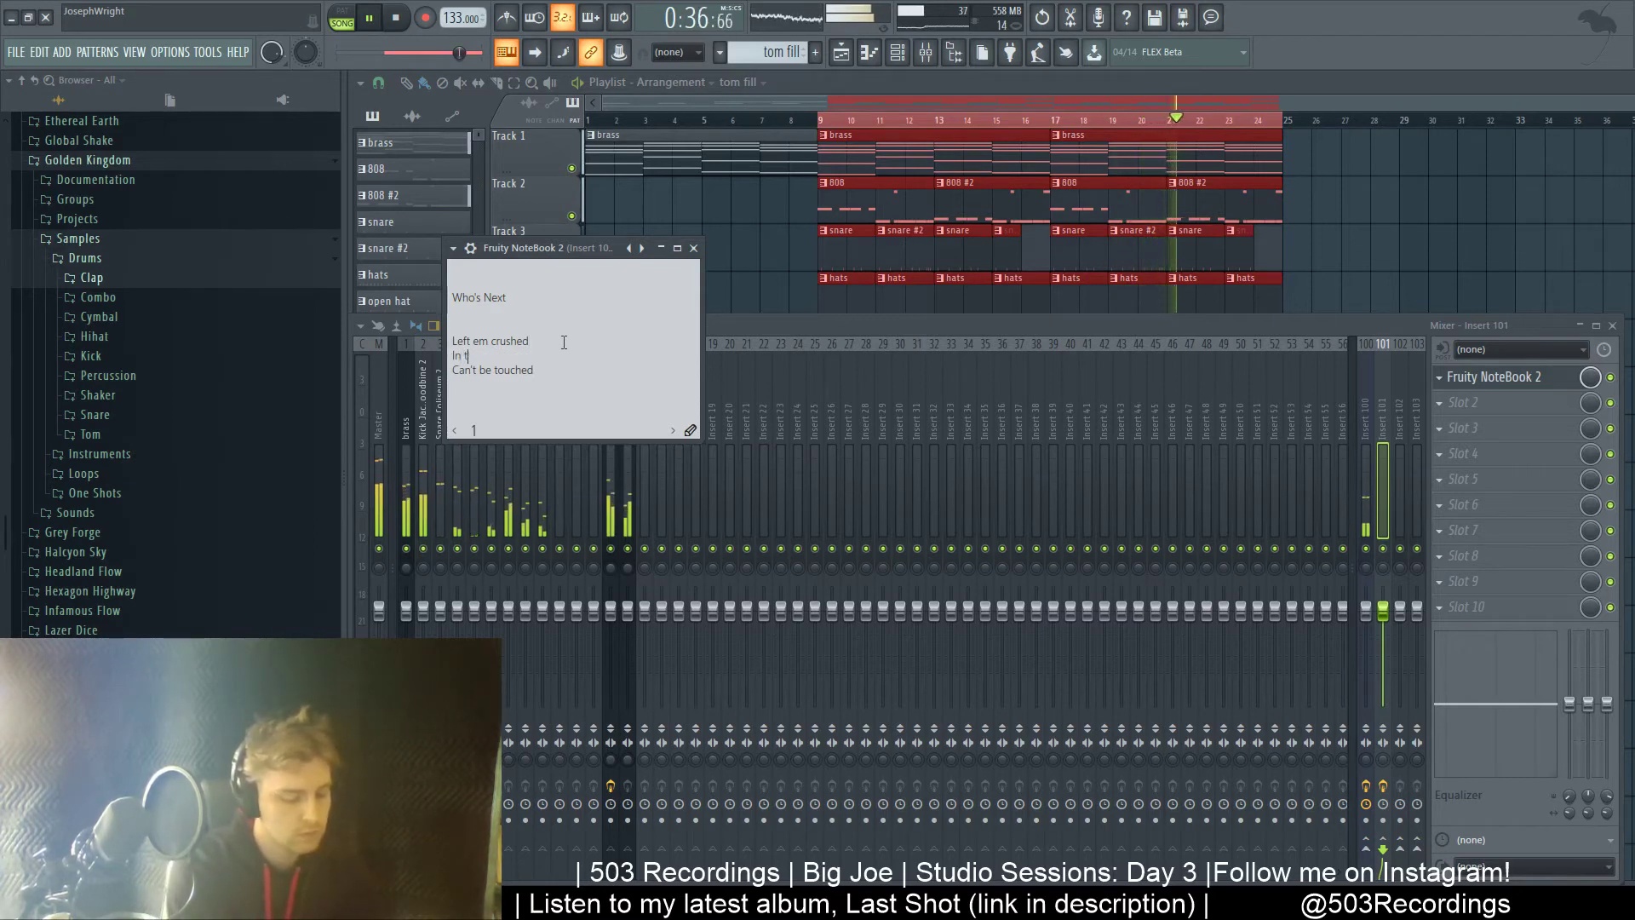
pyautogui.write('he dust')
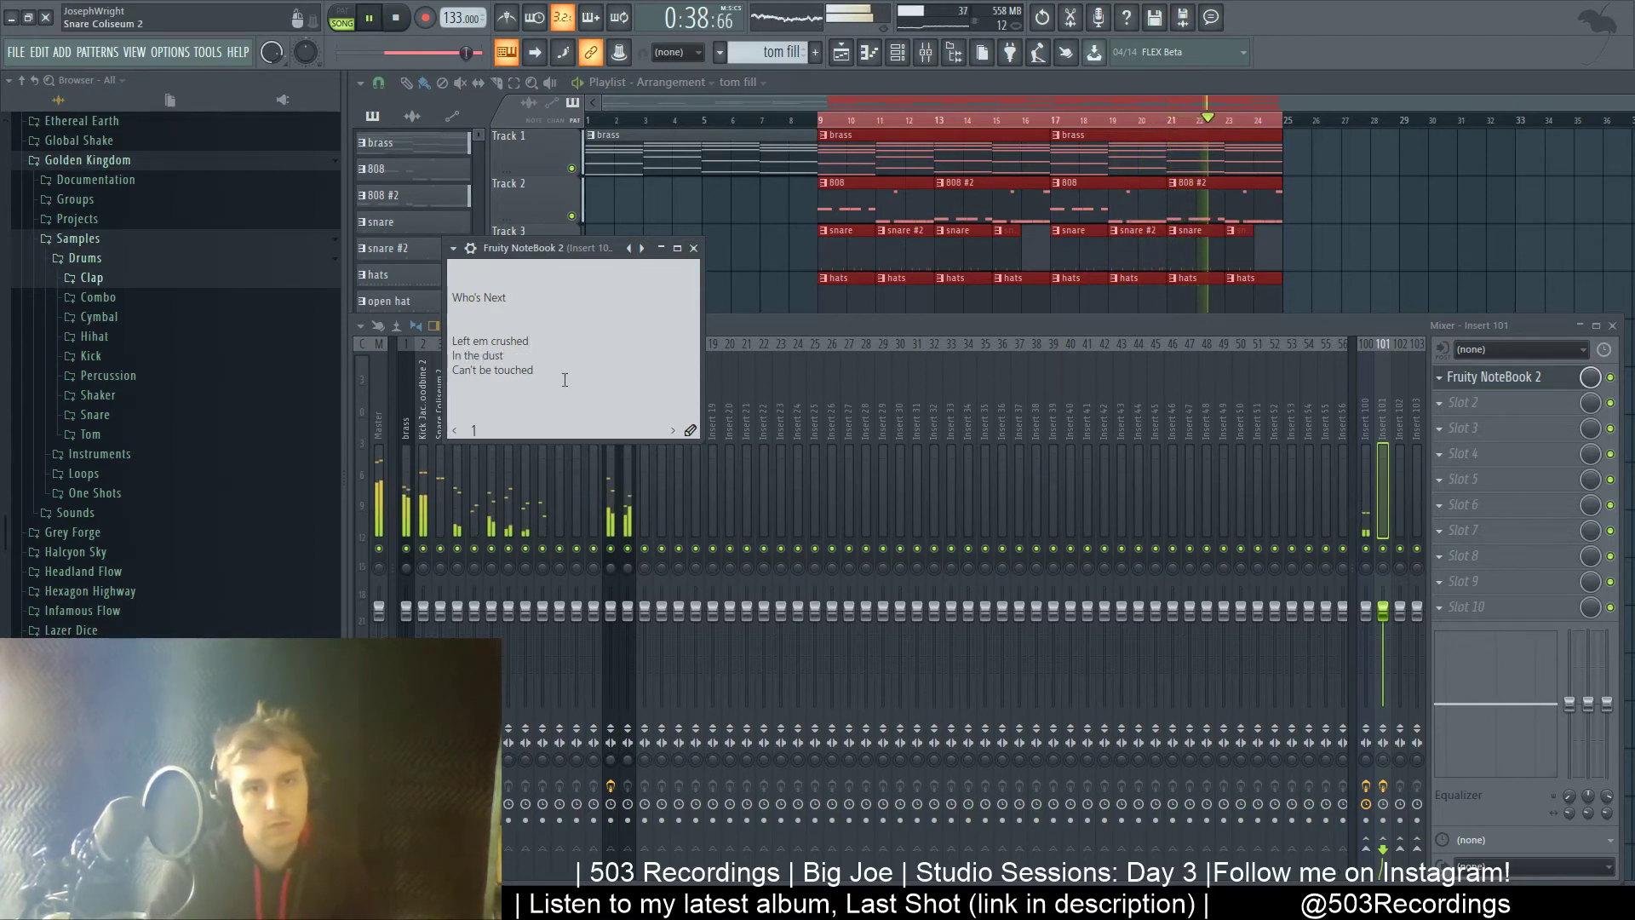
pyautogui.press('Return')
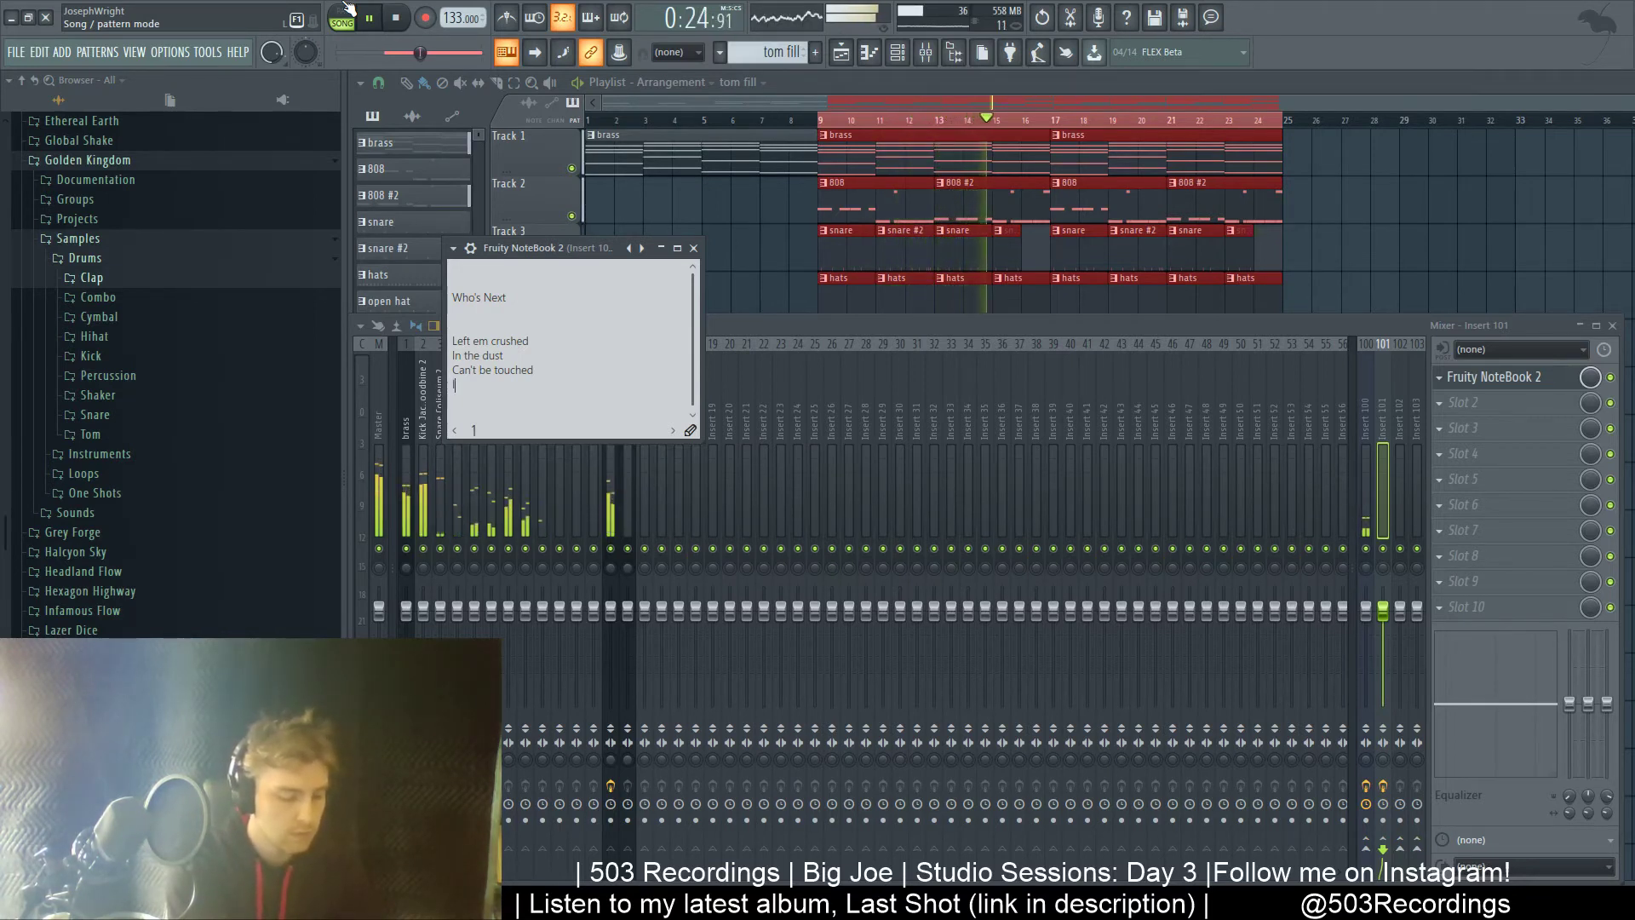
pyautogui.write("It's a mus")
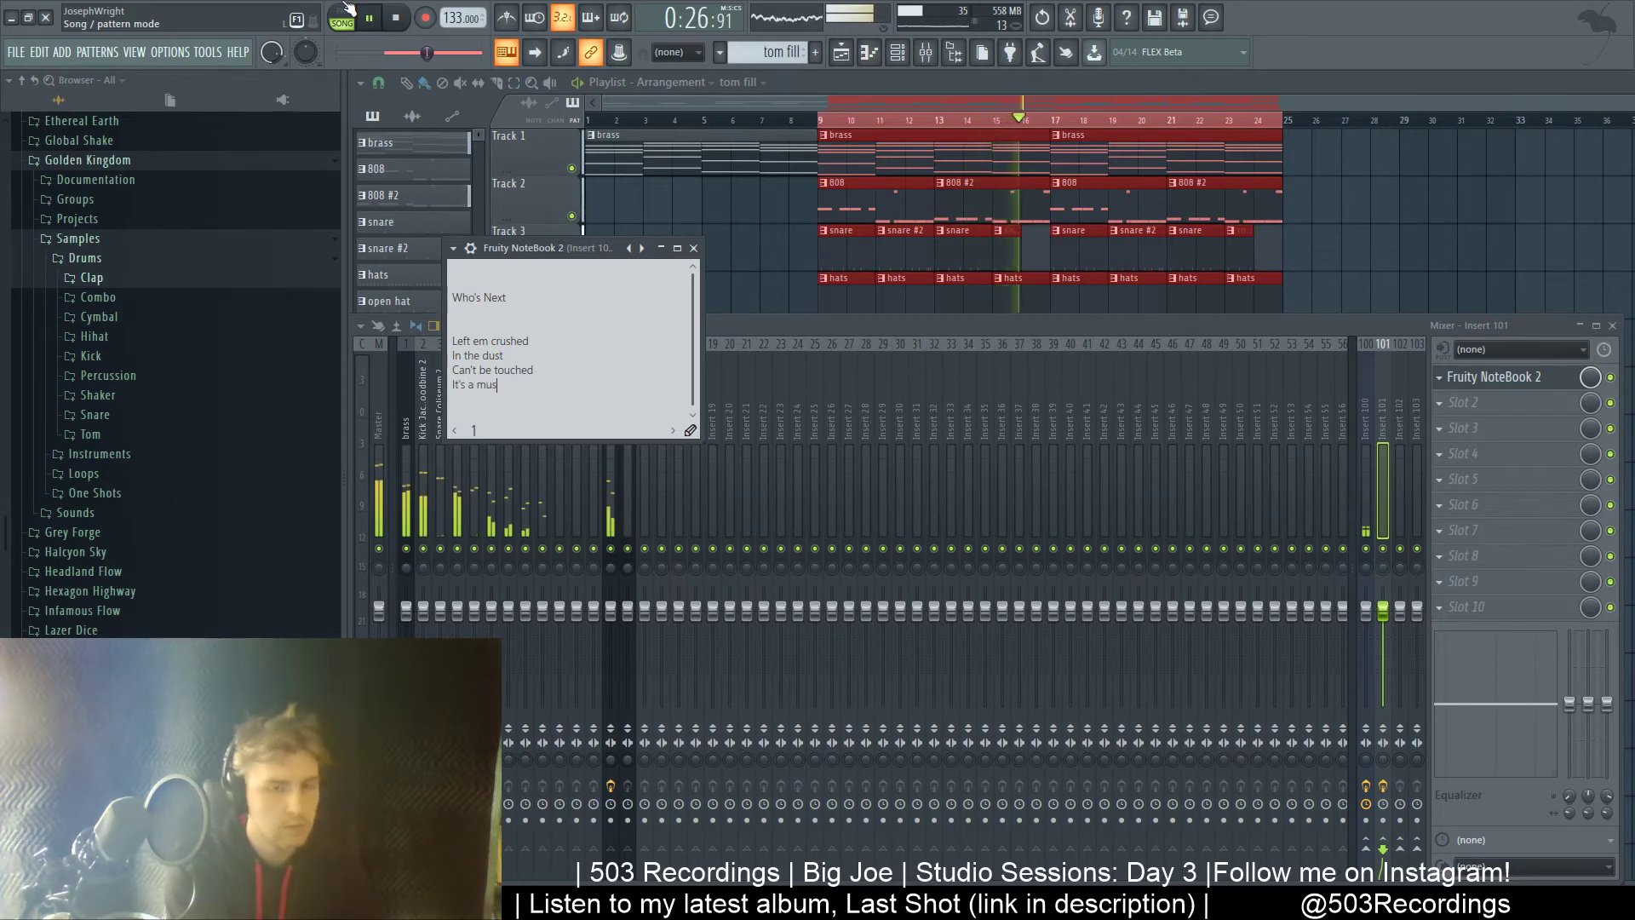
pyautogui.write('t')
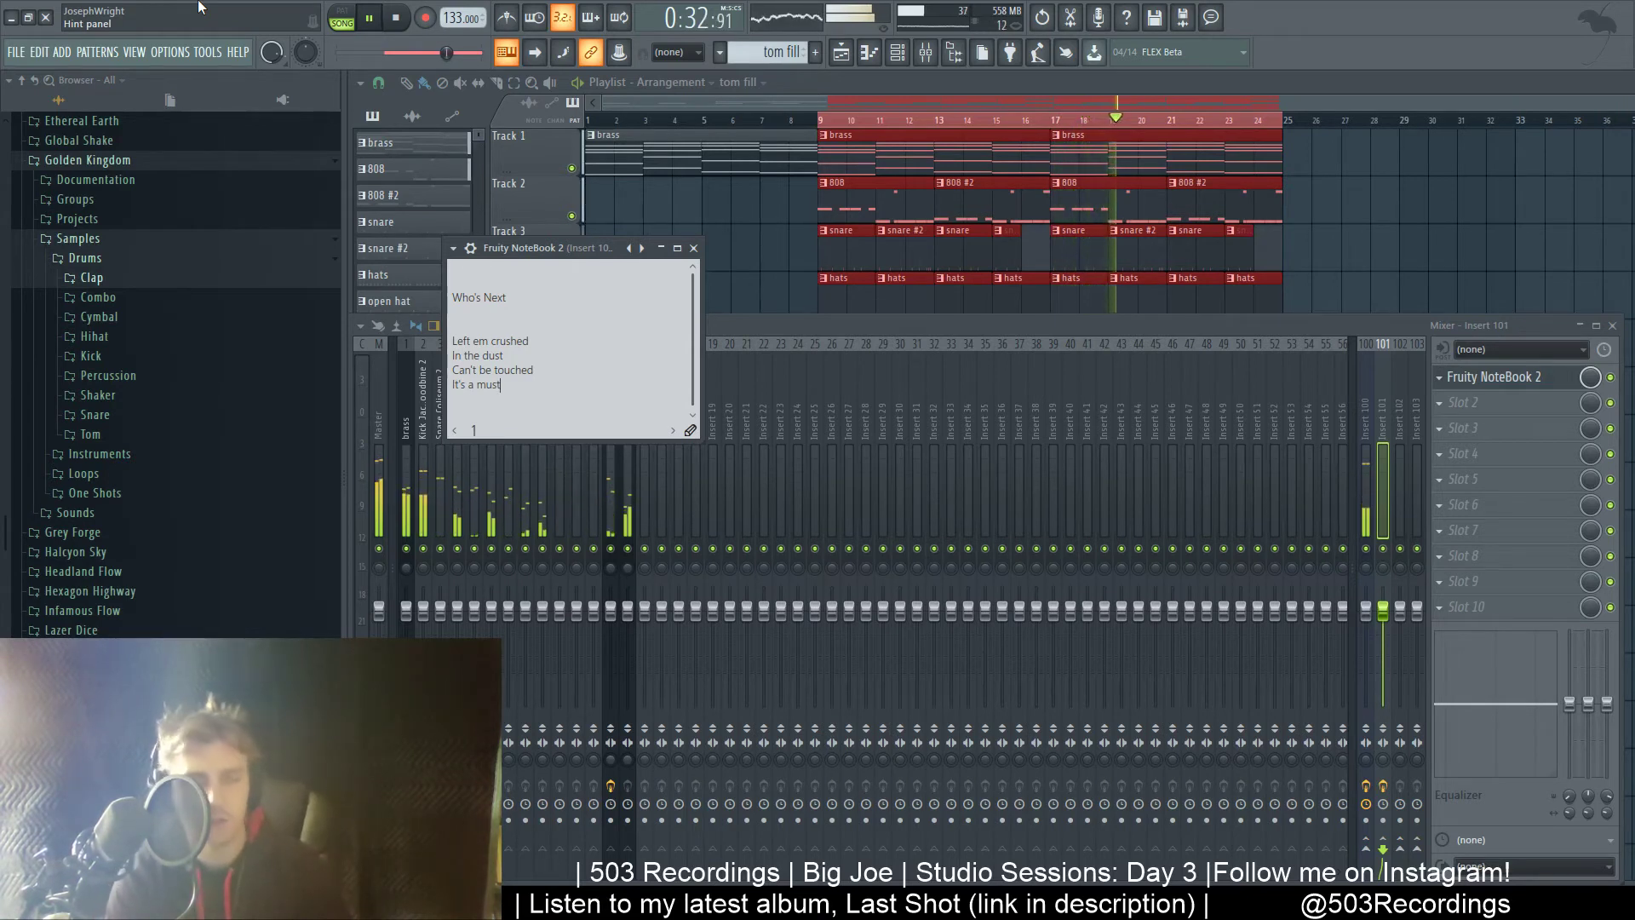
# - Start a new lyric section after a blank line with "With a gust"
pyautogui.press('Return')
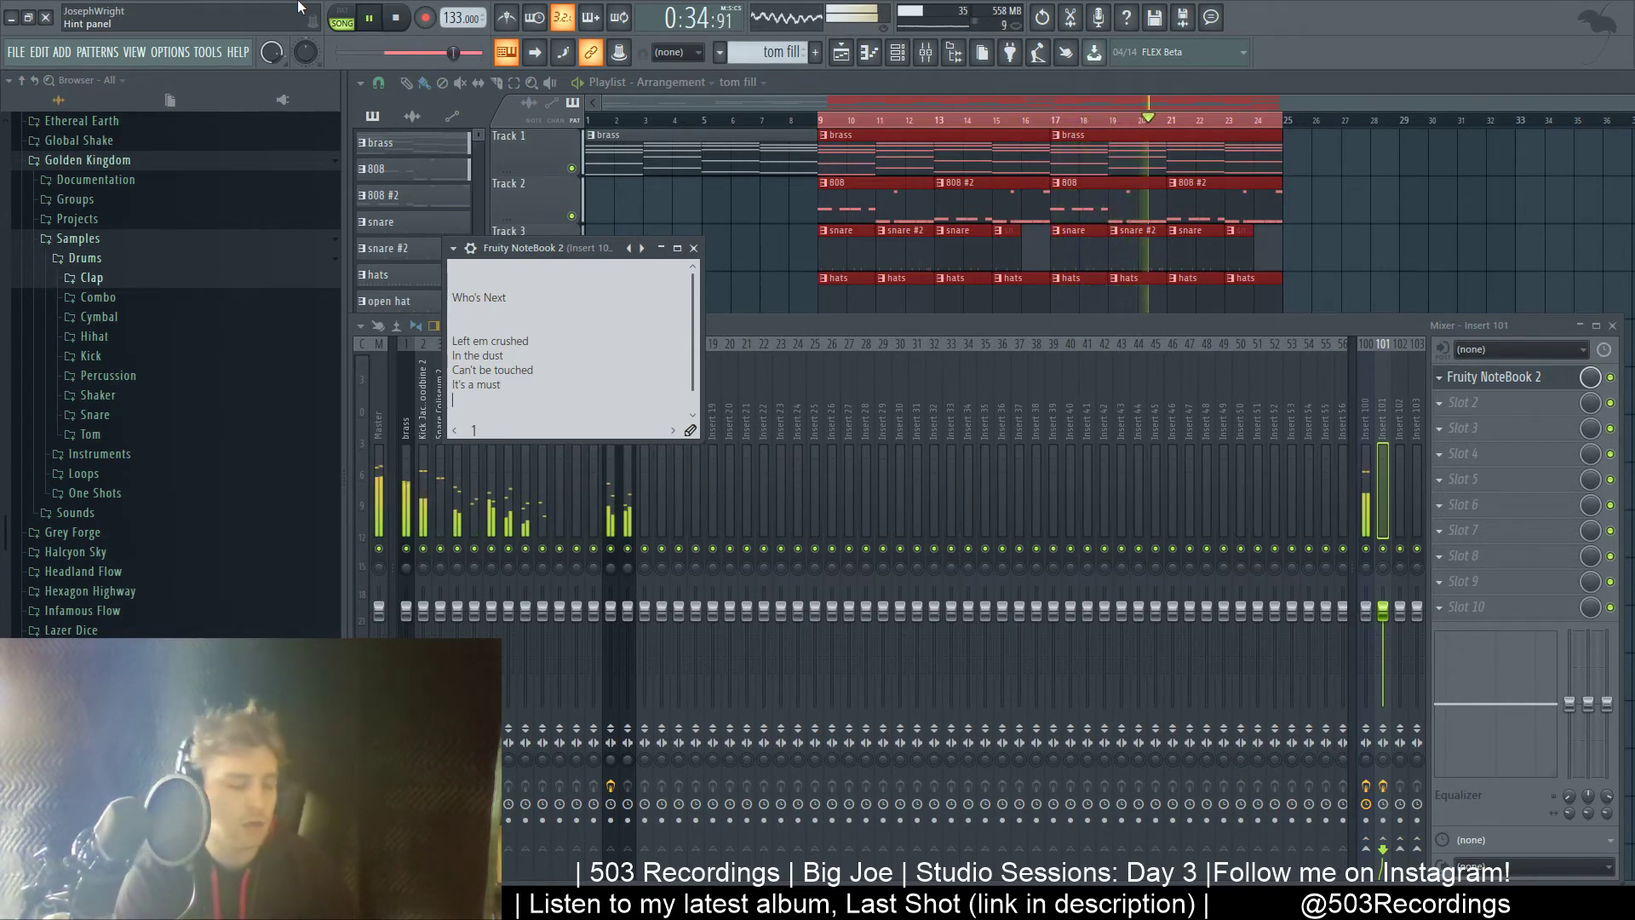
pyautogui.press('Return')
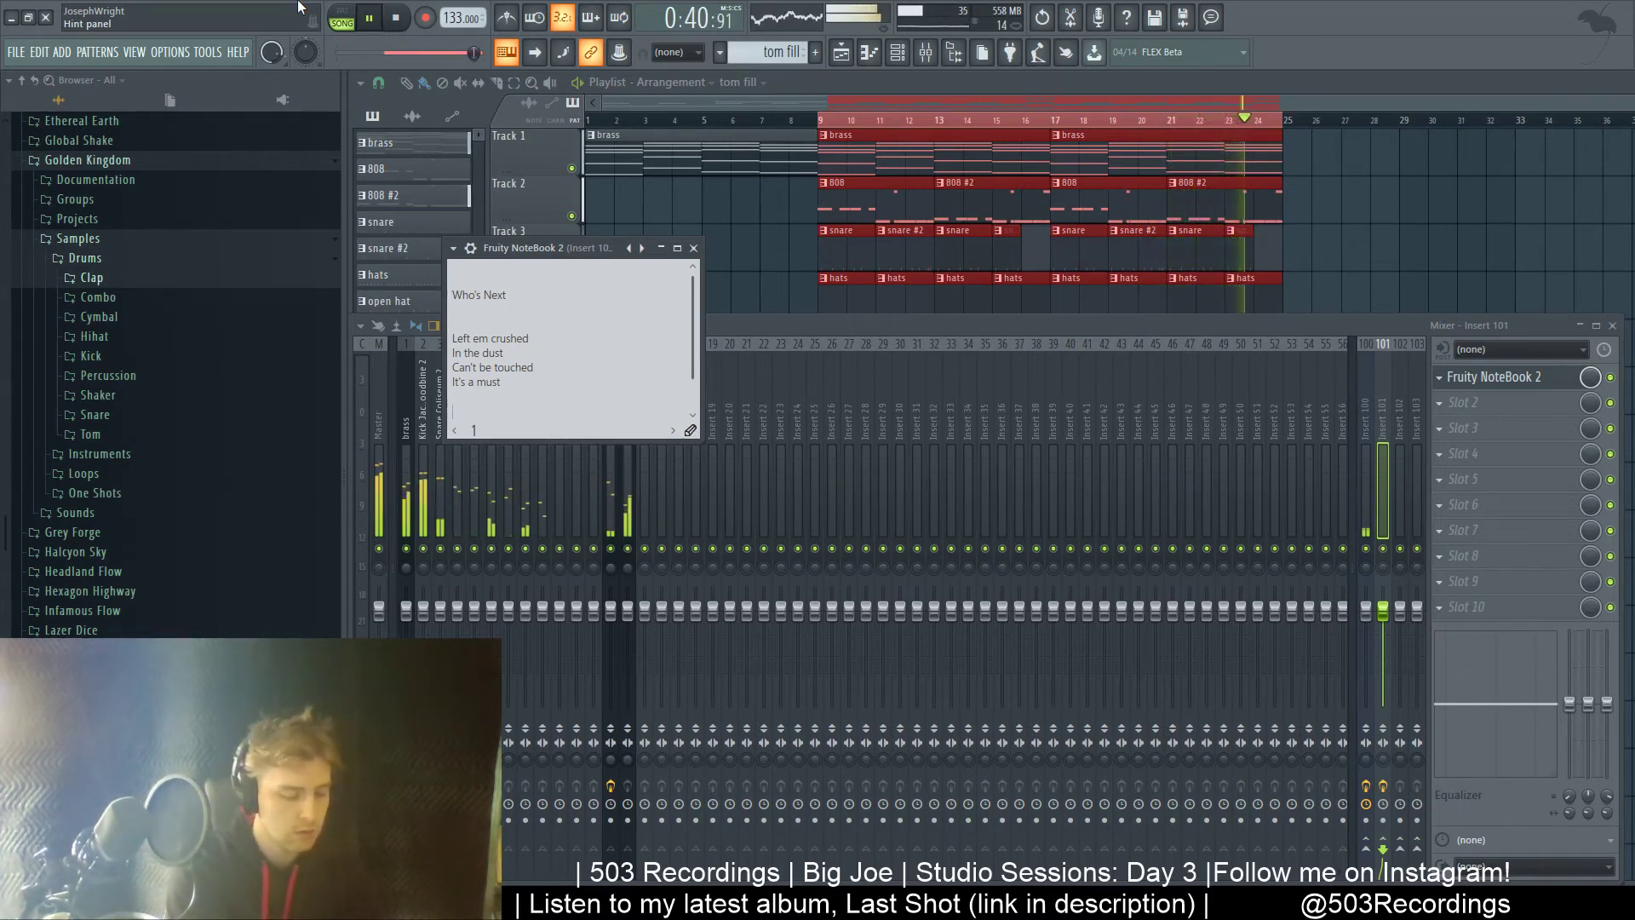
pyautogui.write('With a gust')
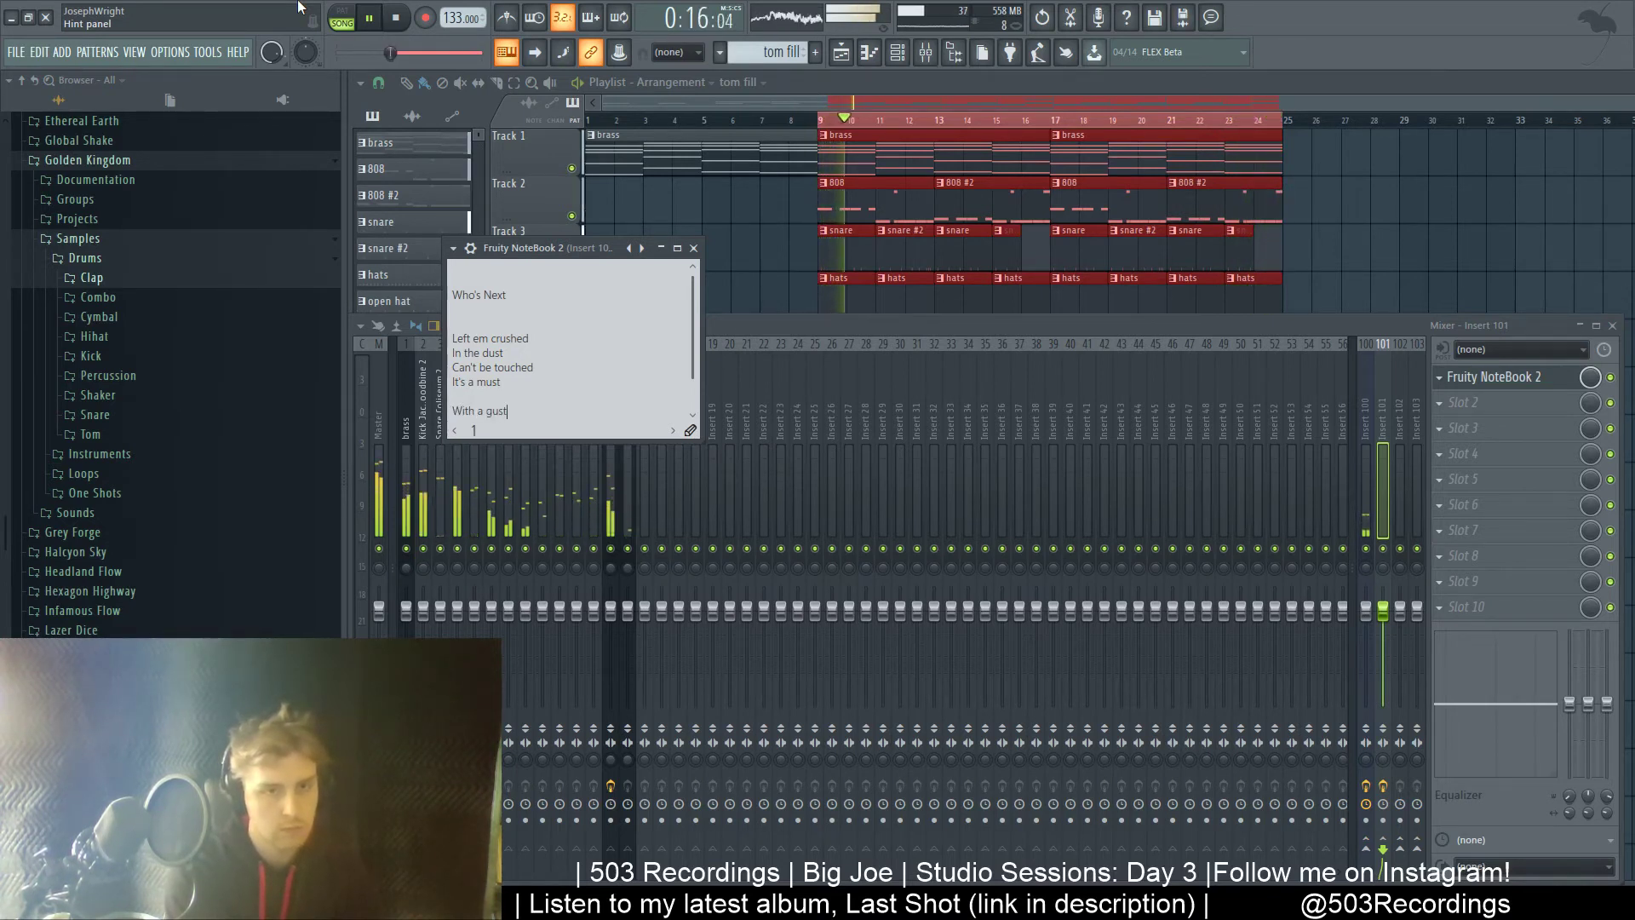
# - Replace the line "With a gust" with "Got the guts" in the lyric notebook
pyautogui.press('Return')
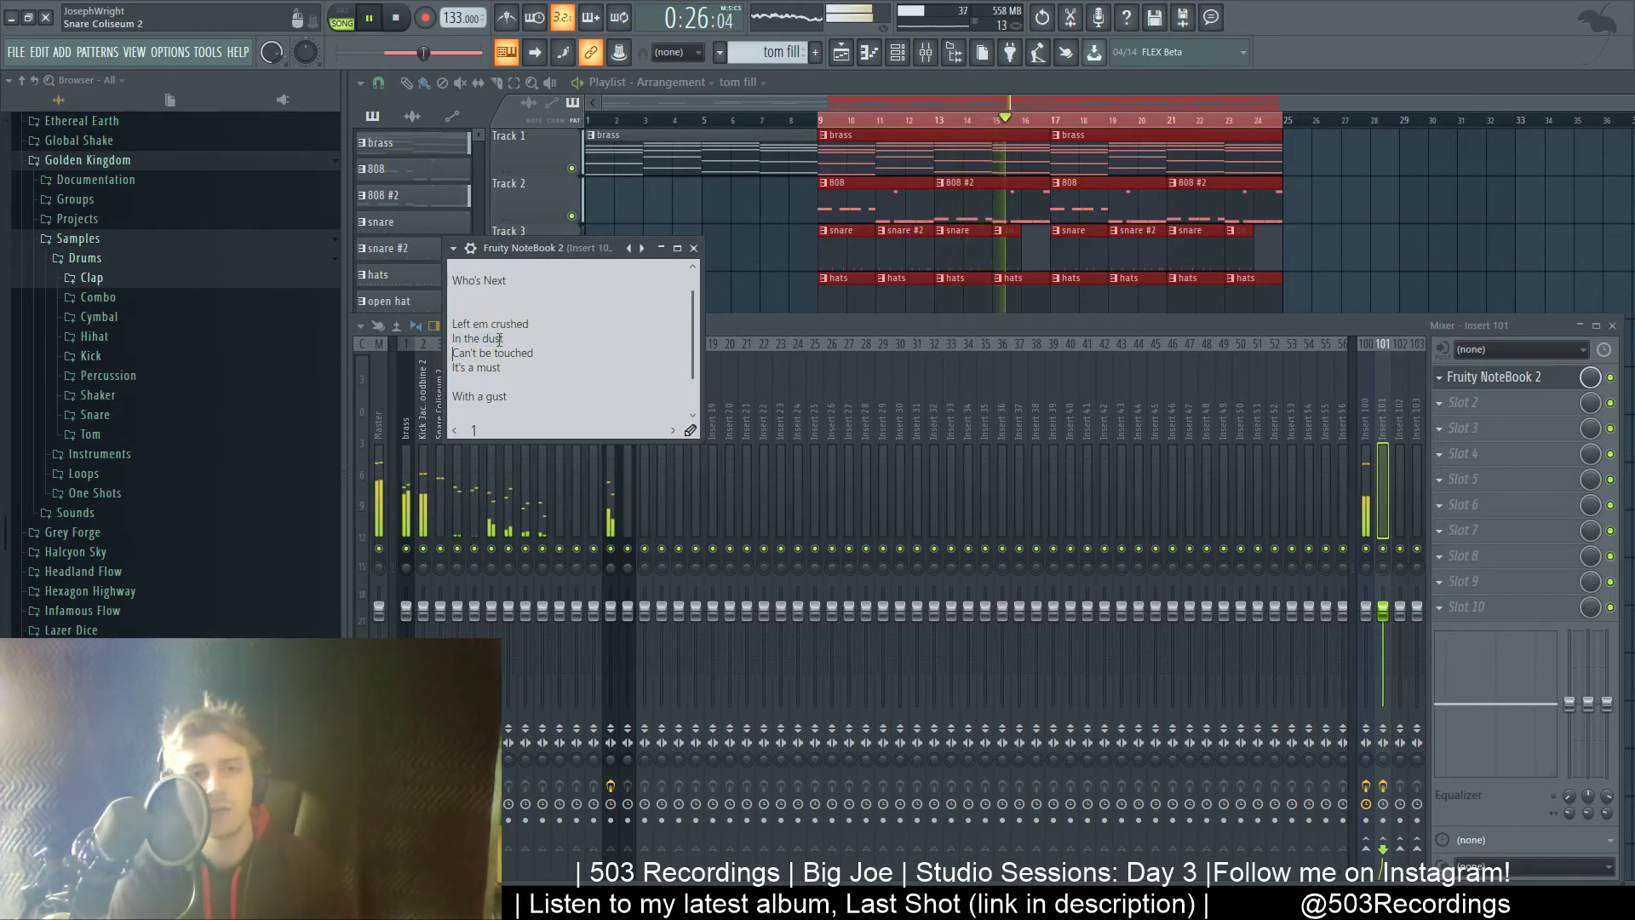
pyautogui.click(553, 352)
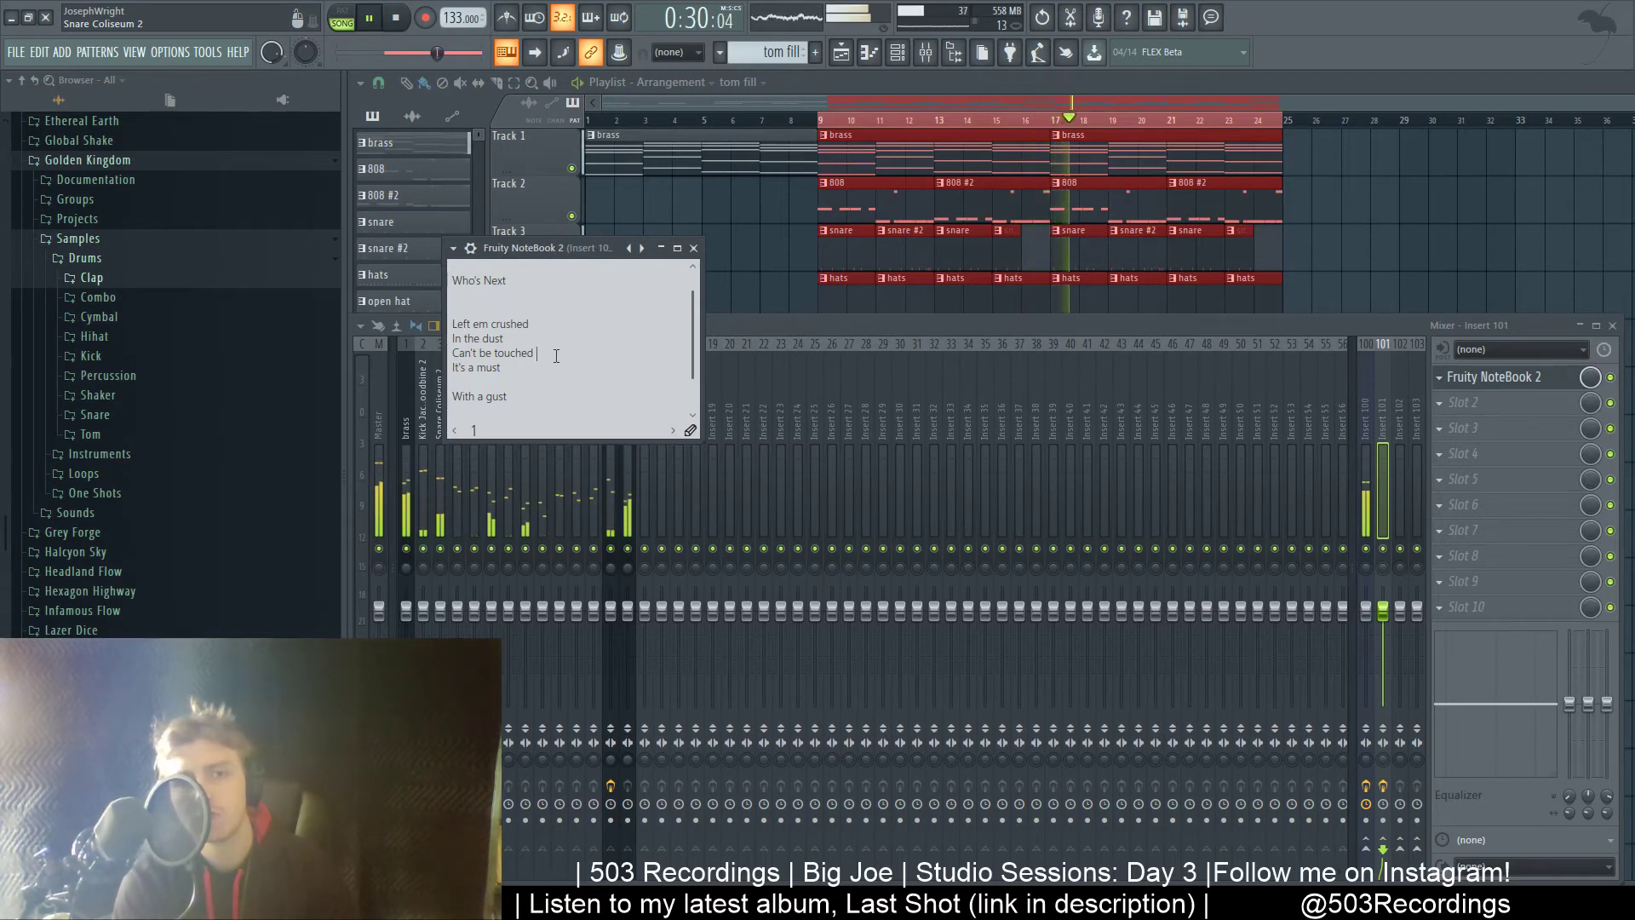
pyautogui.moveTo(548, 352); pyautogui.dragTo(452, 352)
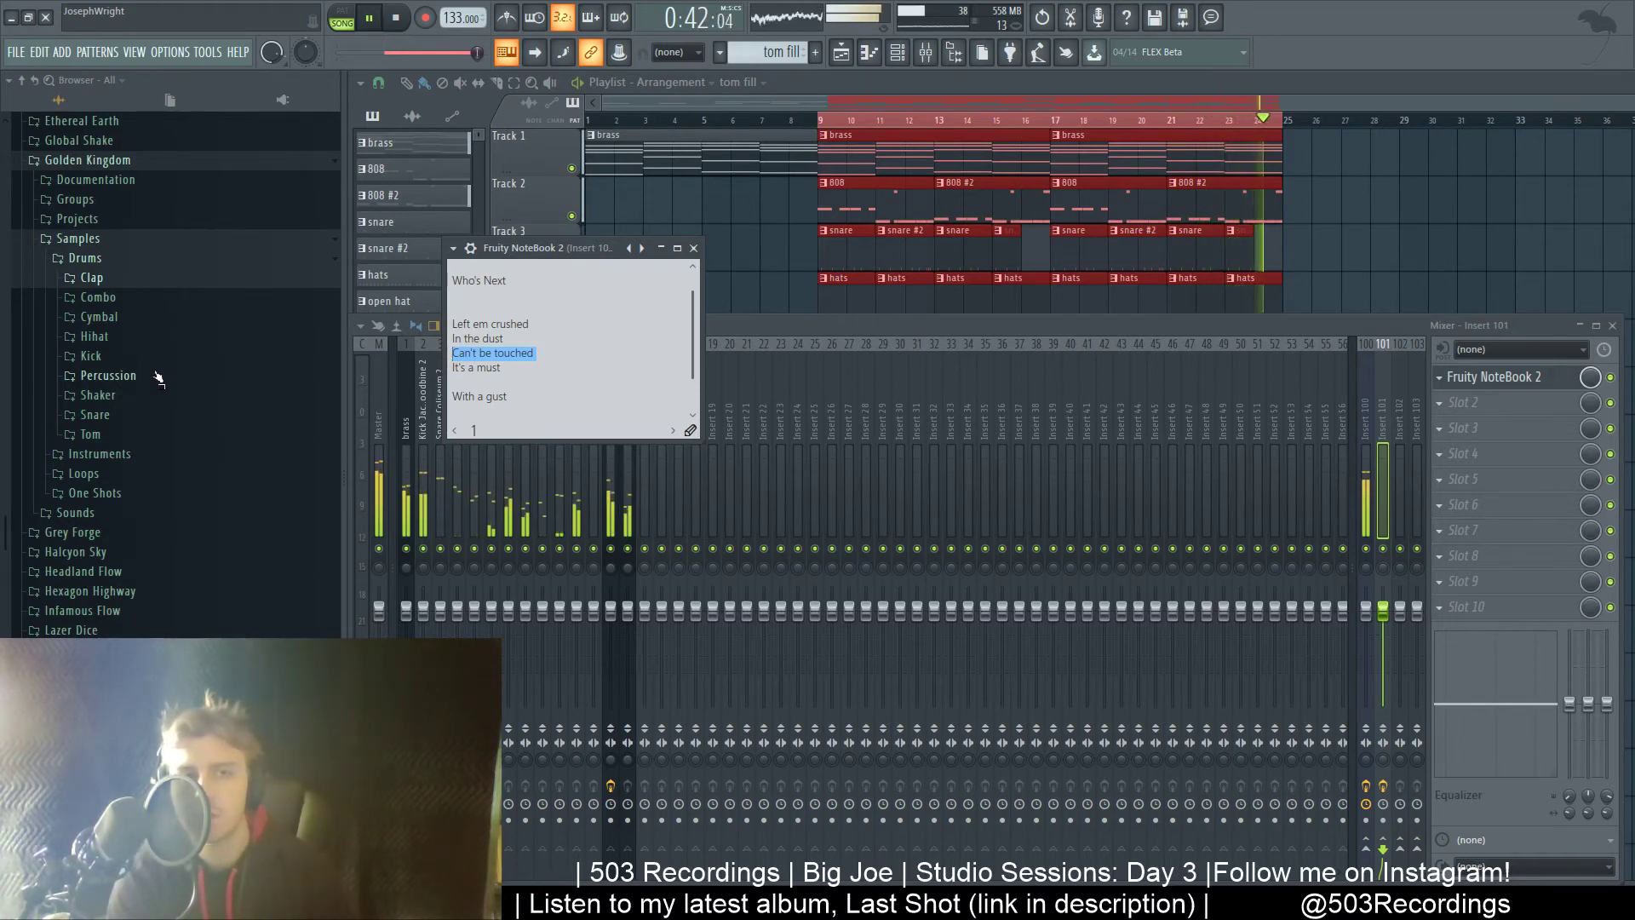
pyautogui.click(541, 412)
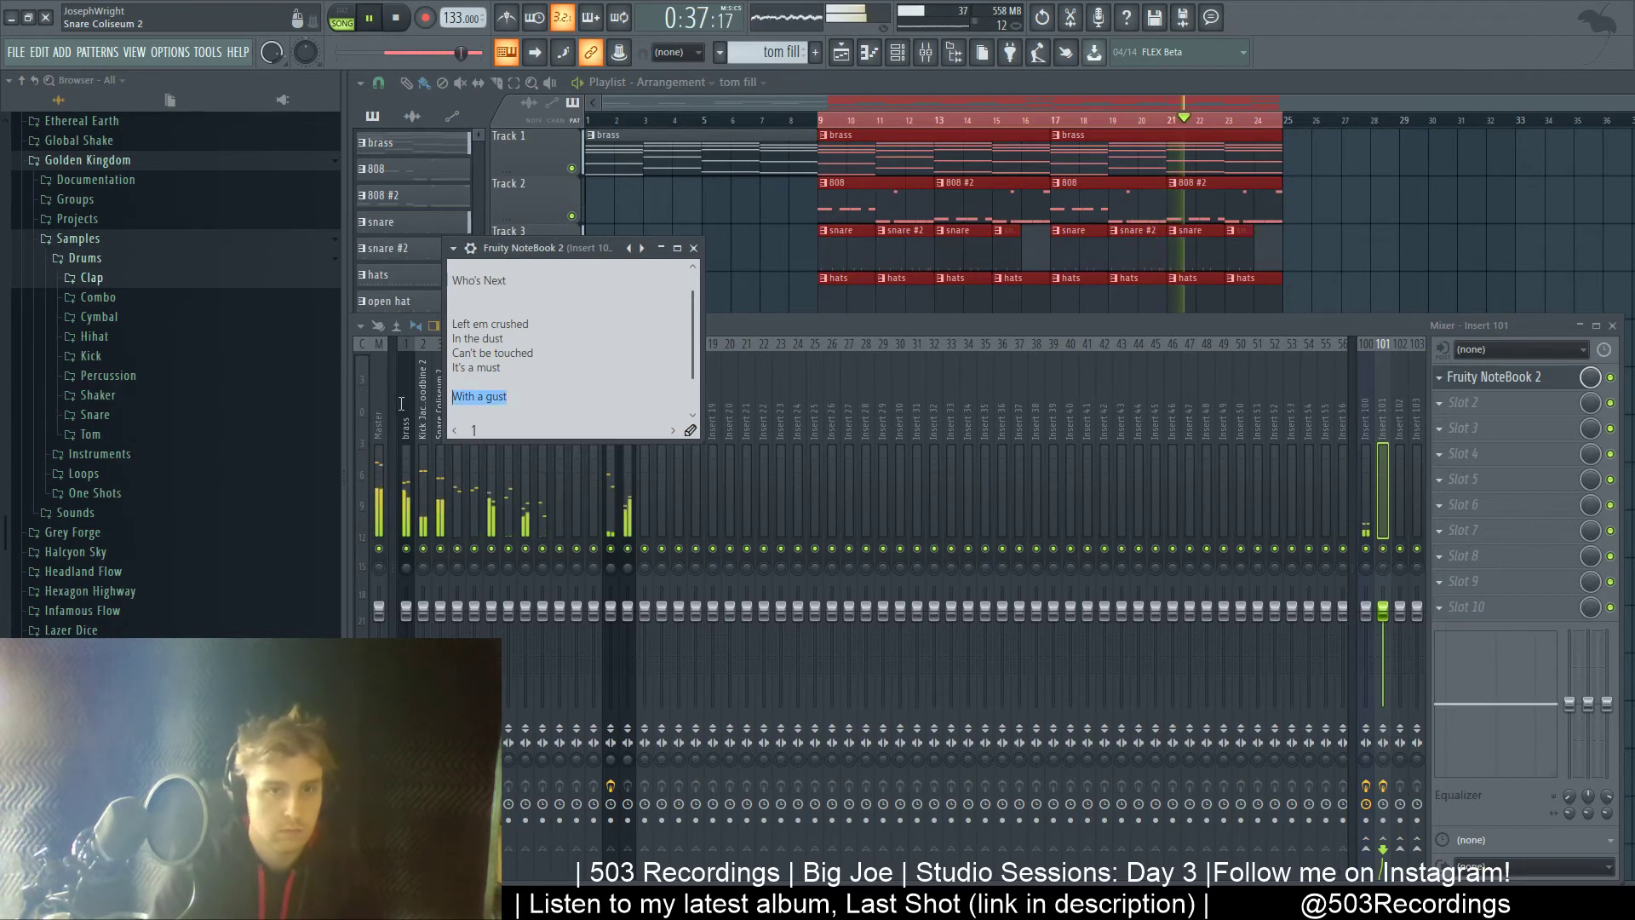
pyautogui.write('Got the ')
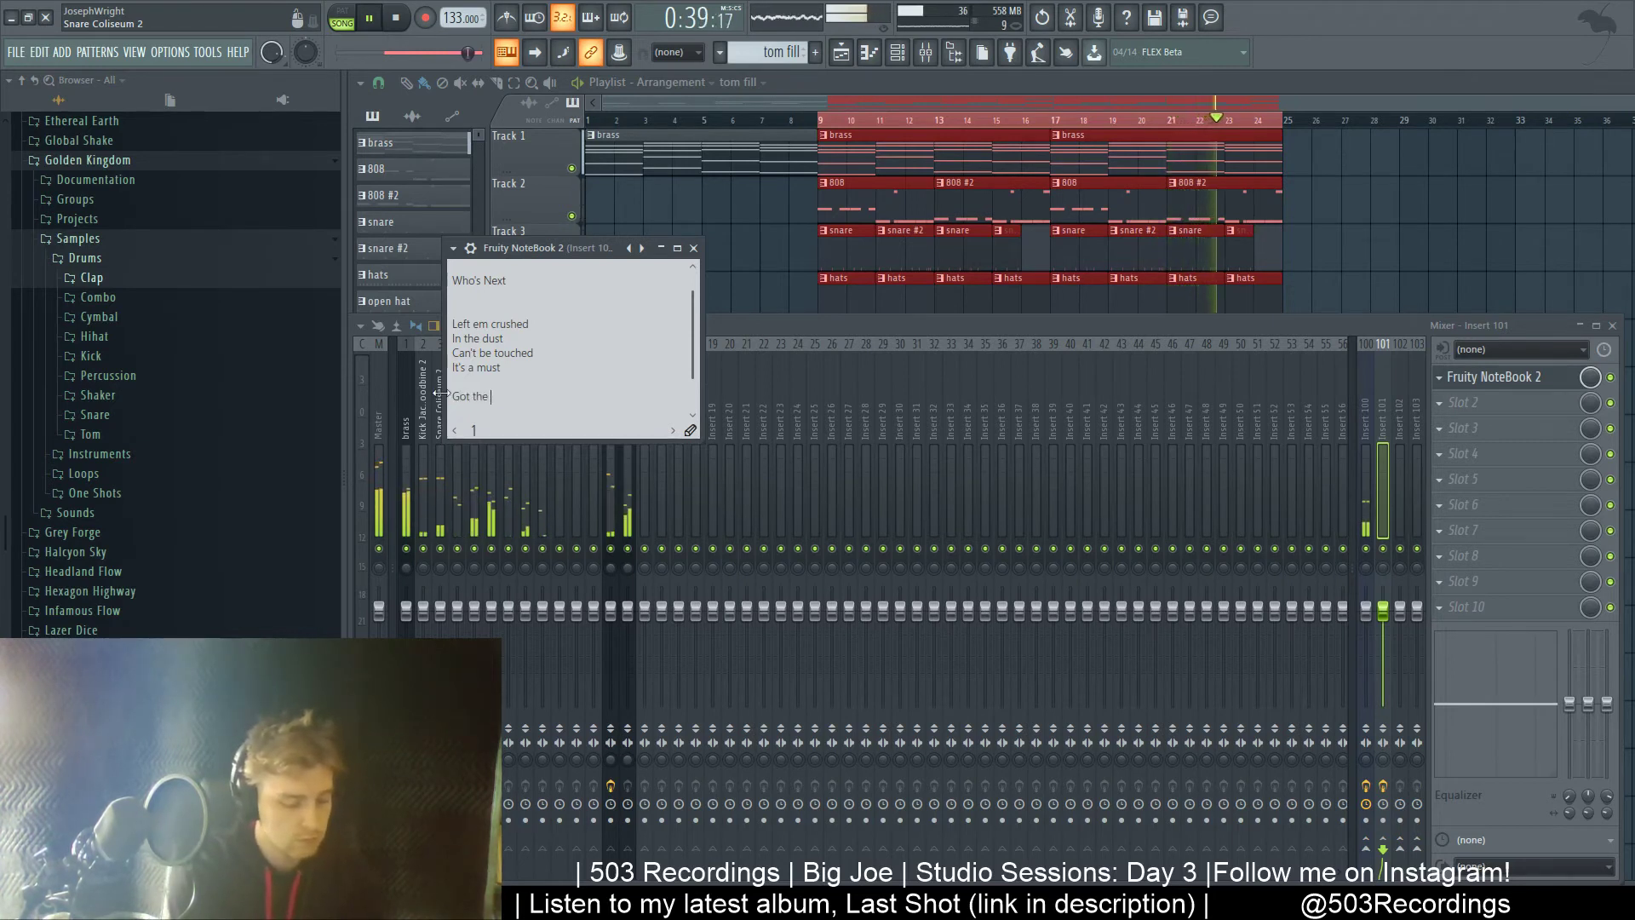
pyautogui.write('guts')
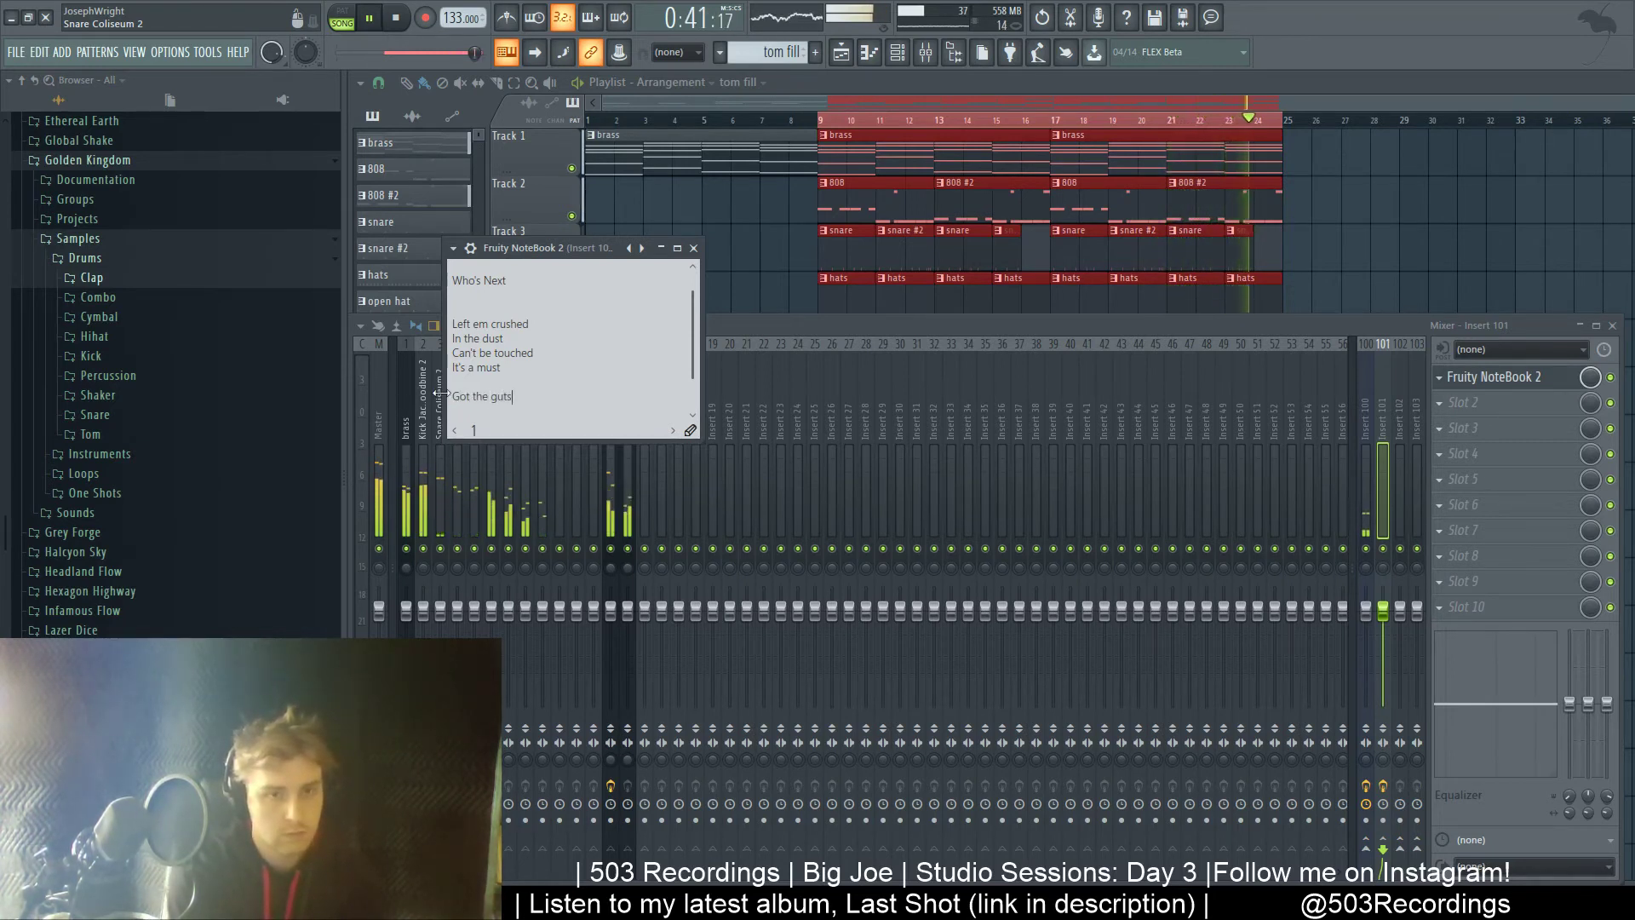
# - Add the lyric lines "Will to bust" and "Plus the nuts" below "Got the guts"
pyautogui.press('Return')
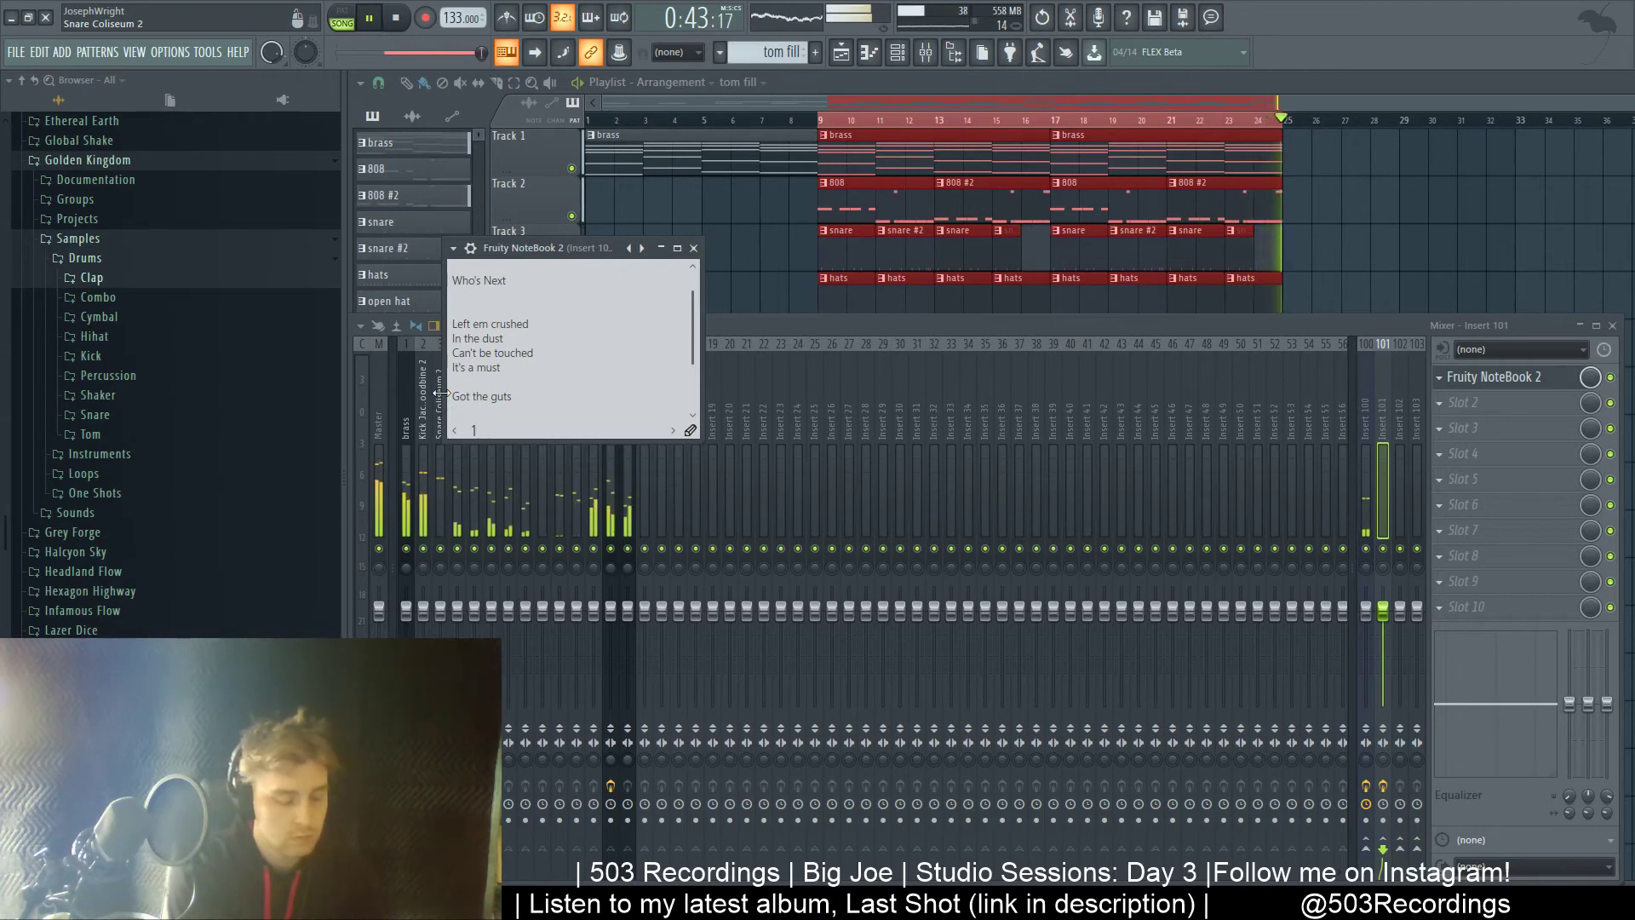
pyautogui.write('Will to bust')
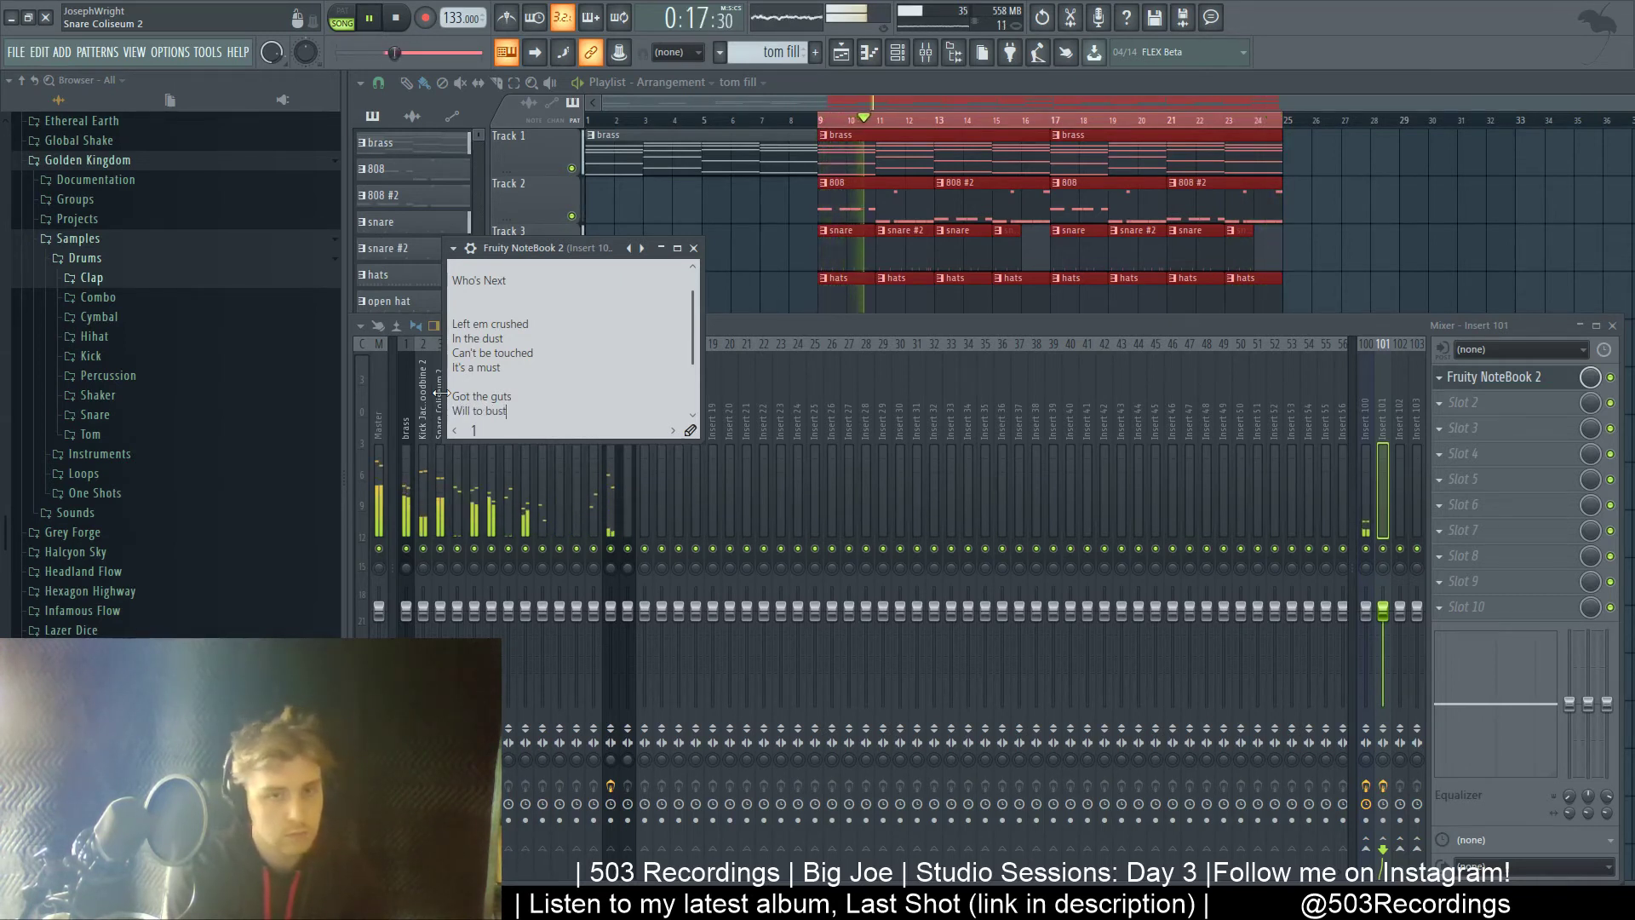
pyautogui.press('Return')
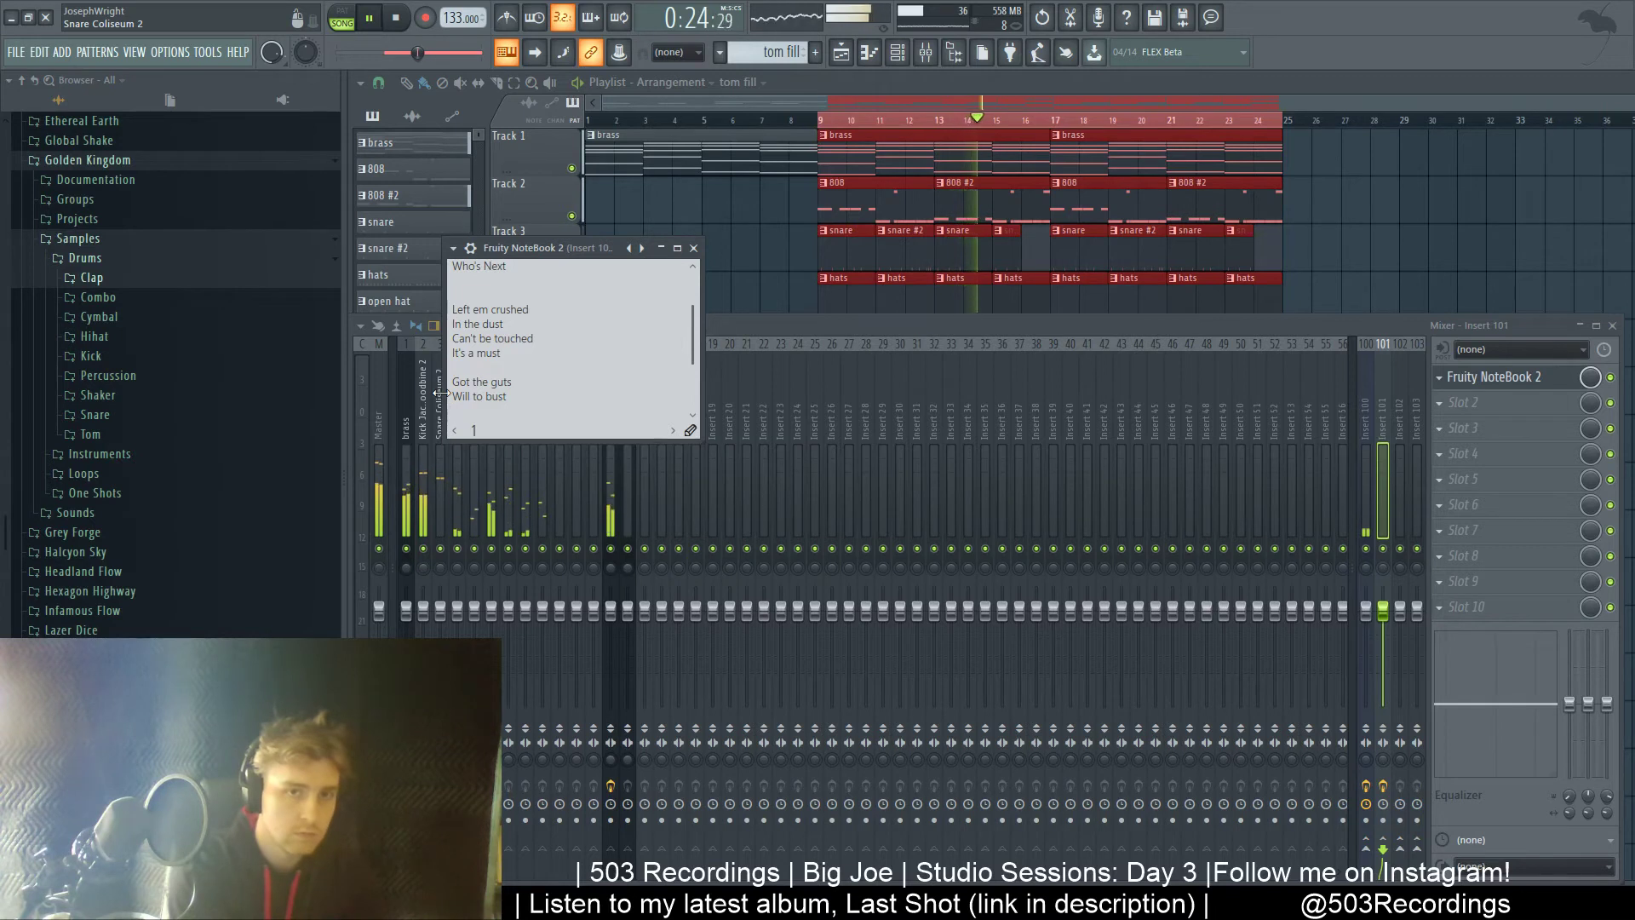
pyautogui.write('Pl')
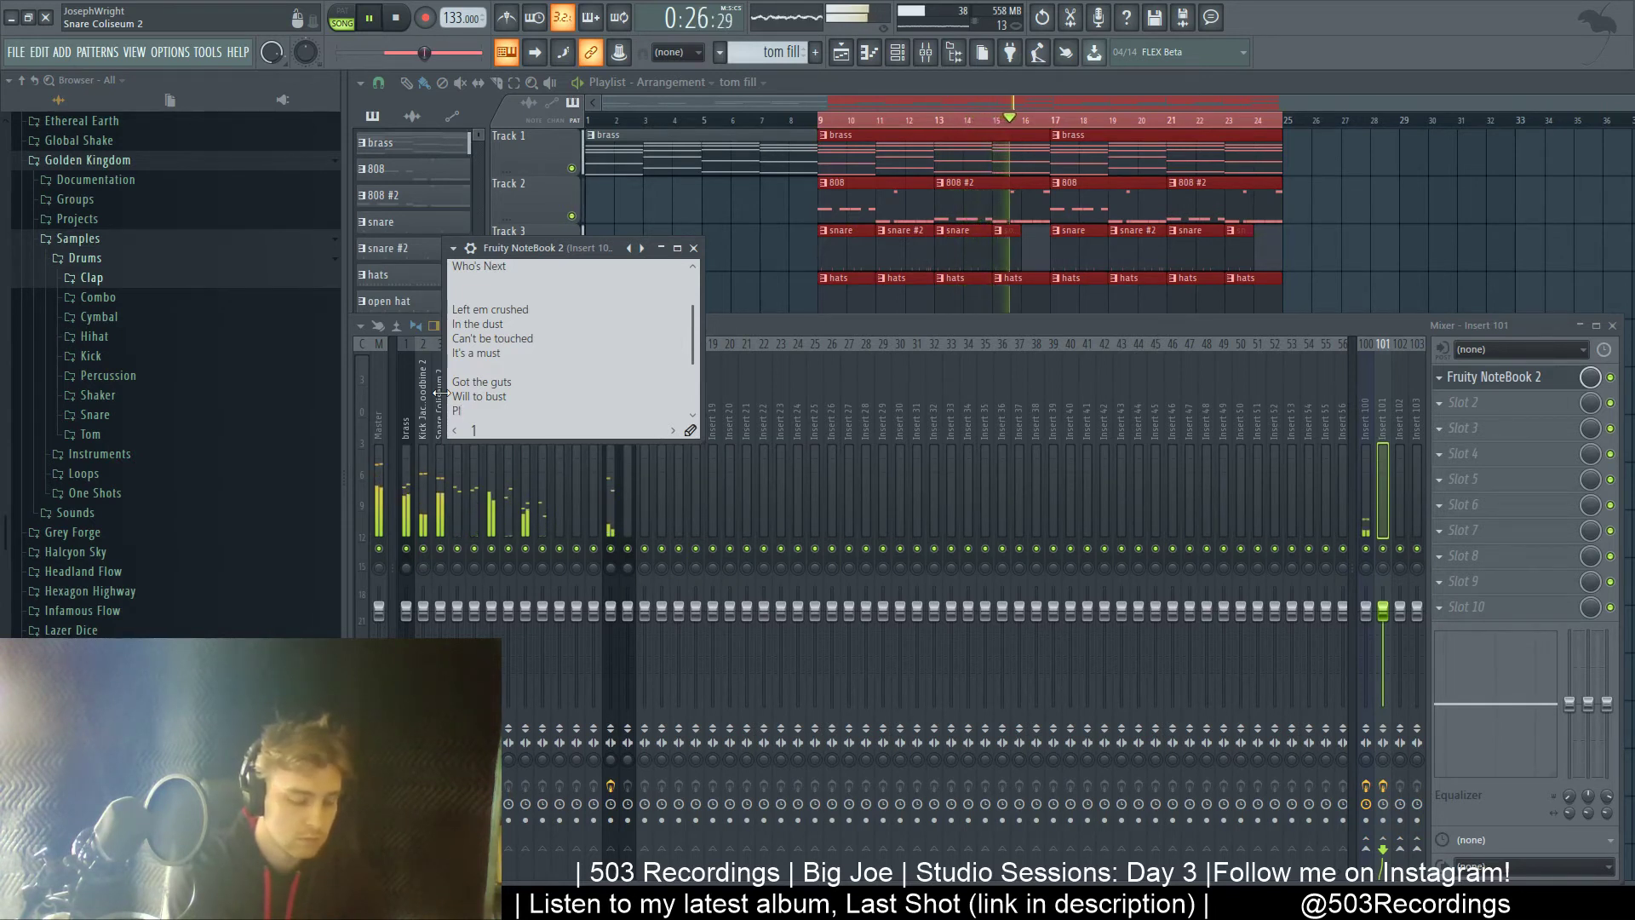
pyautogui.write('us the n')
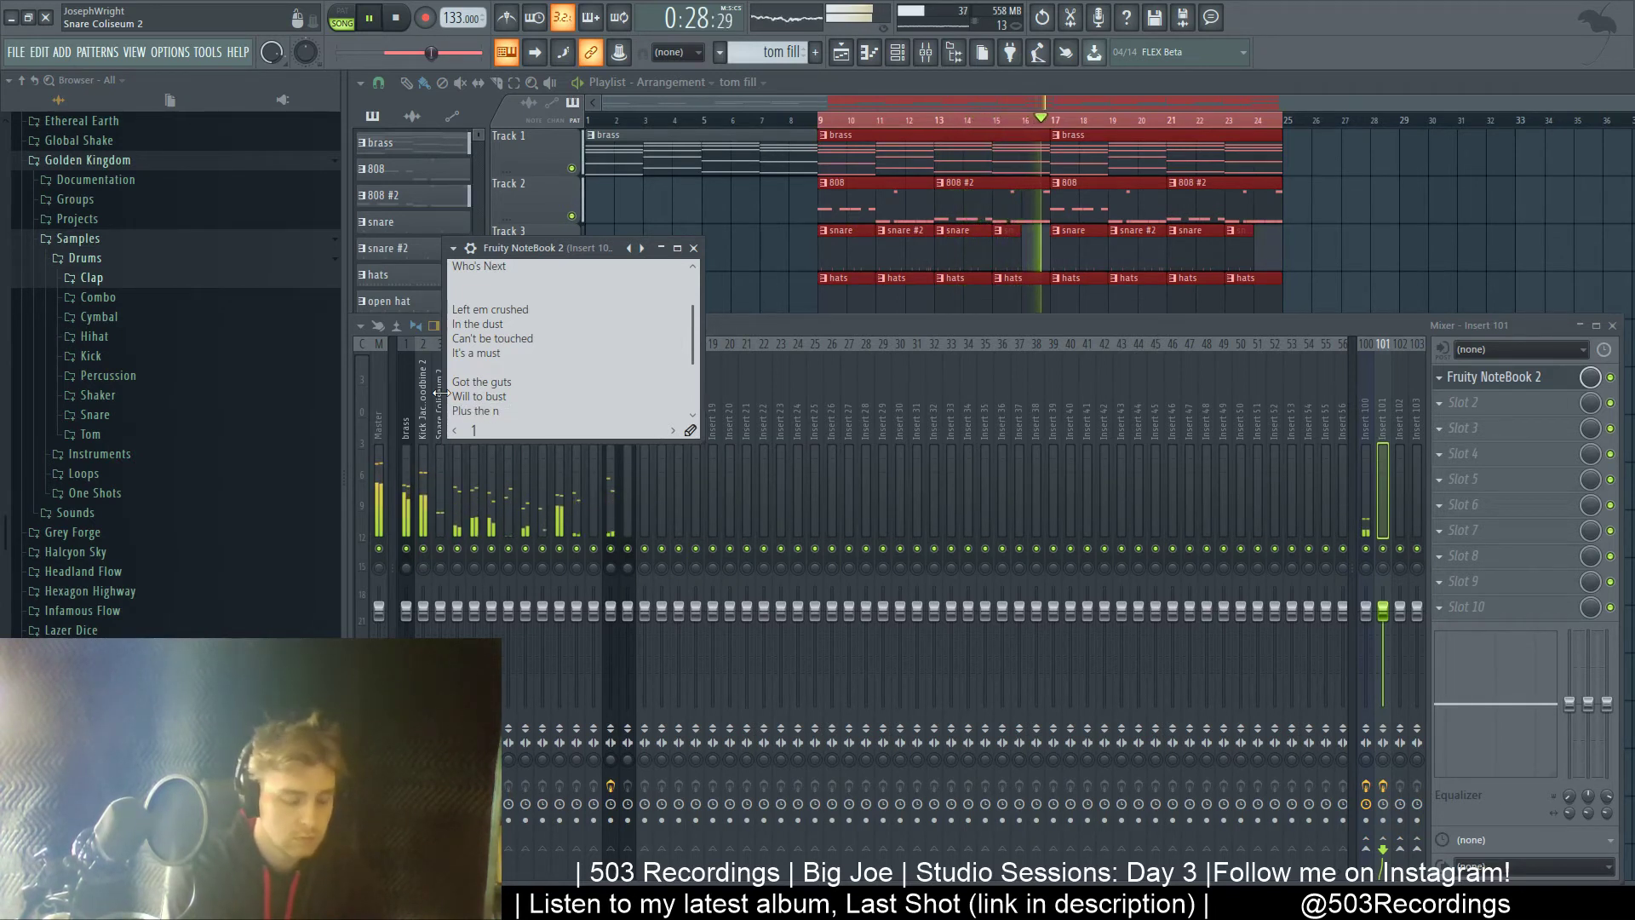
pyautogui.write('uts')
pyautogui.press('Return')
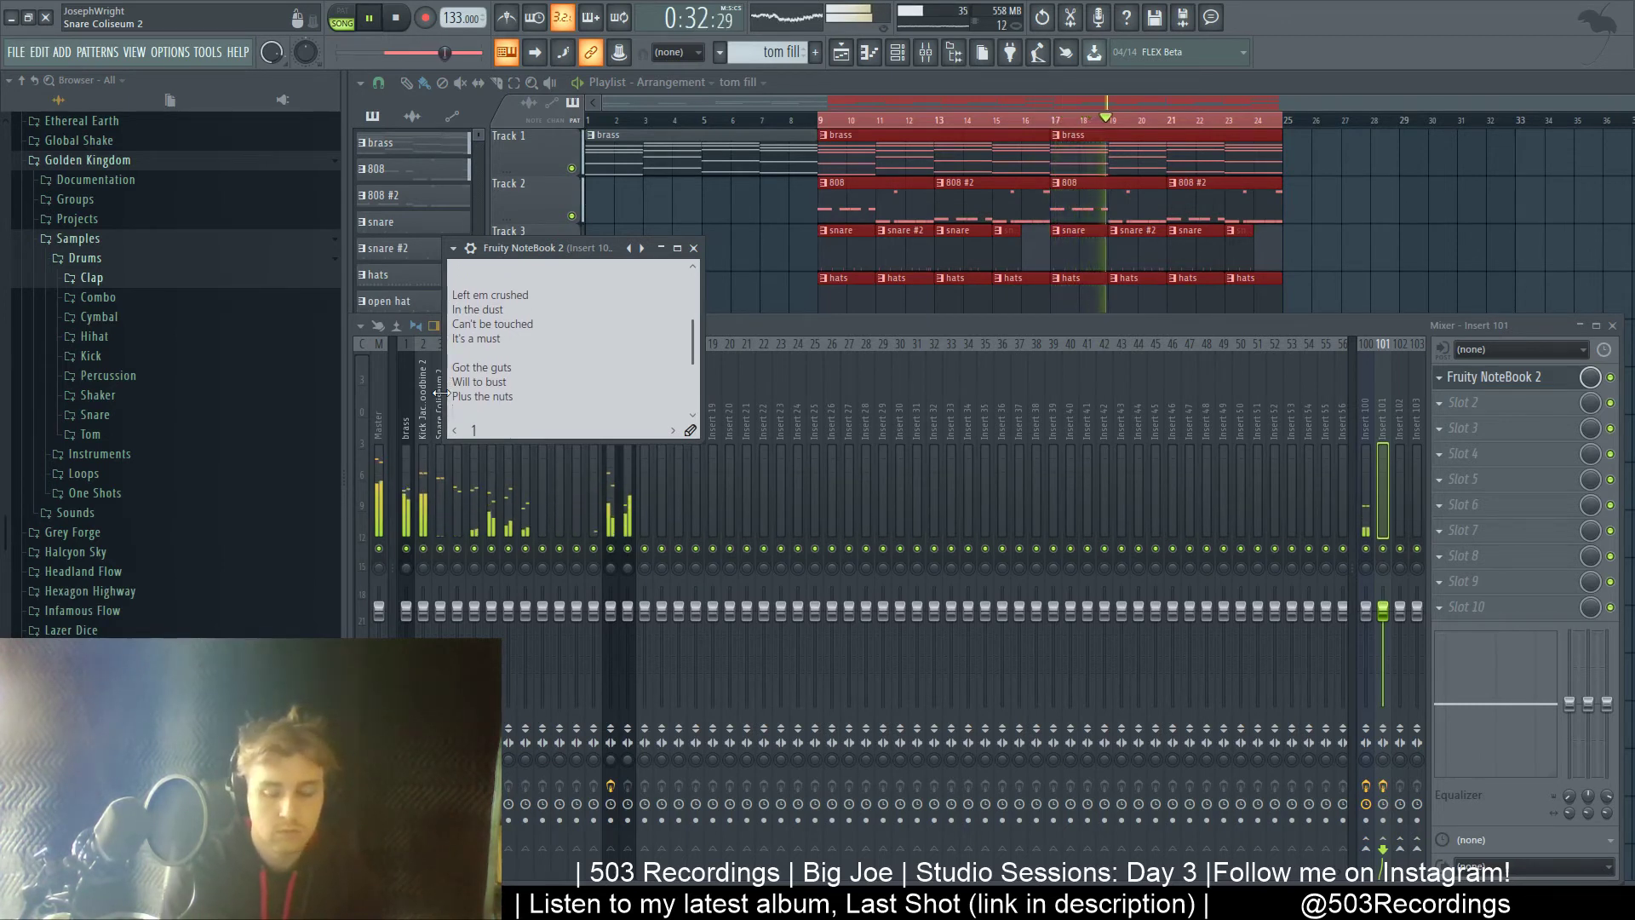
pyautogui.scroll(1, 562, 334)
pyautogui.scroll(-3, 562, 335)
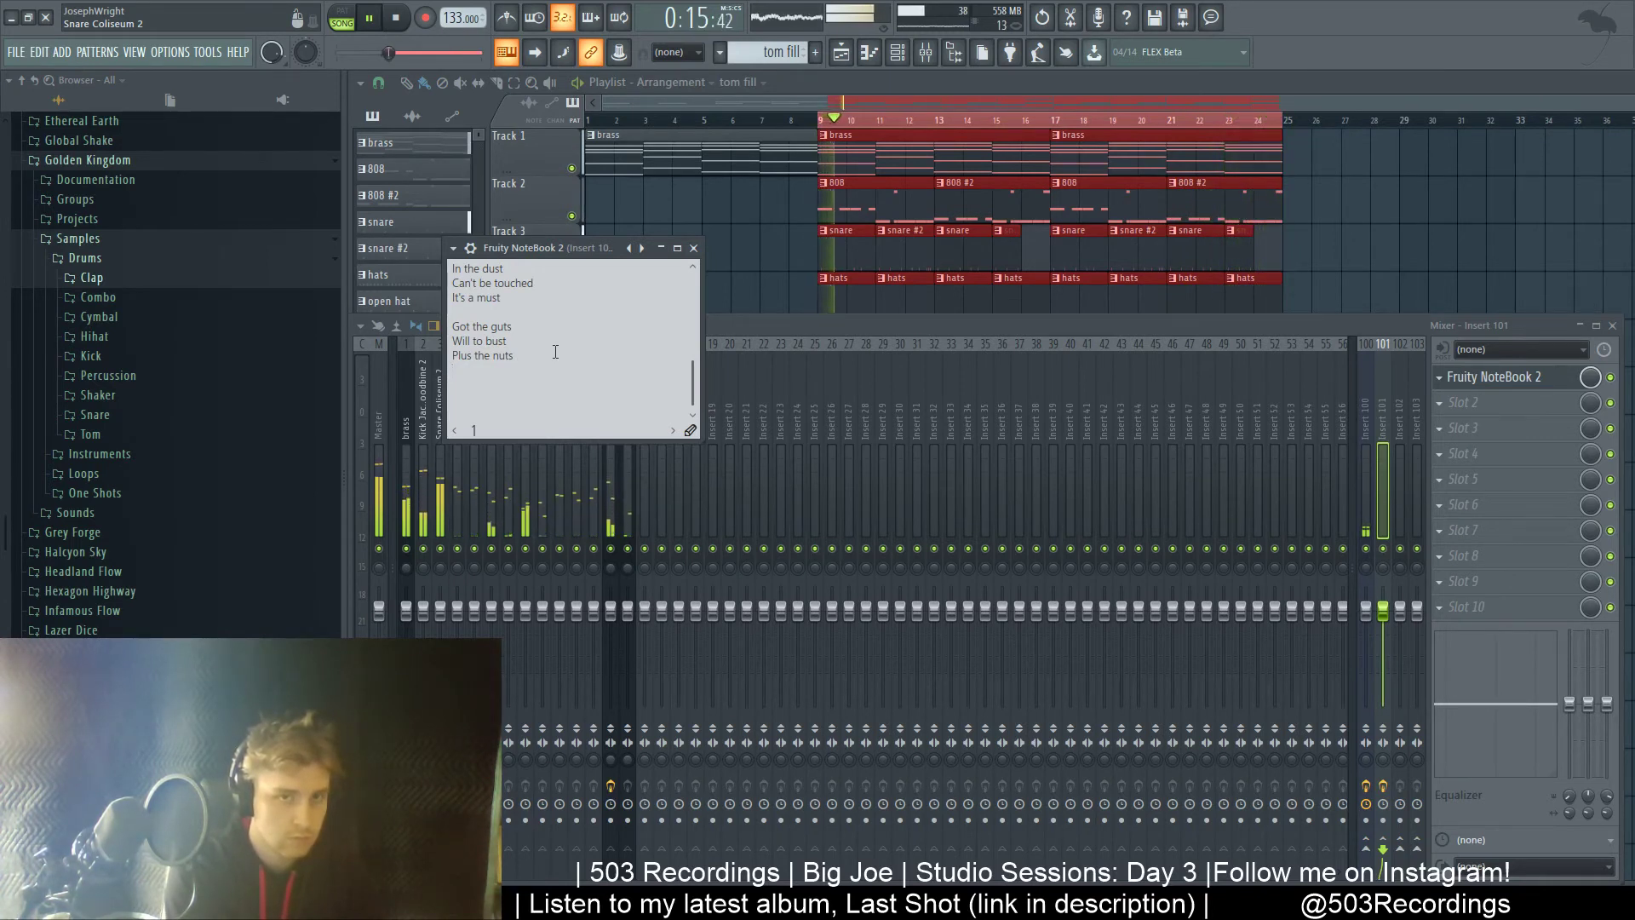
pyautogui.write('o stand up')
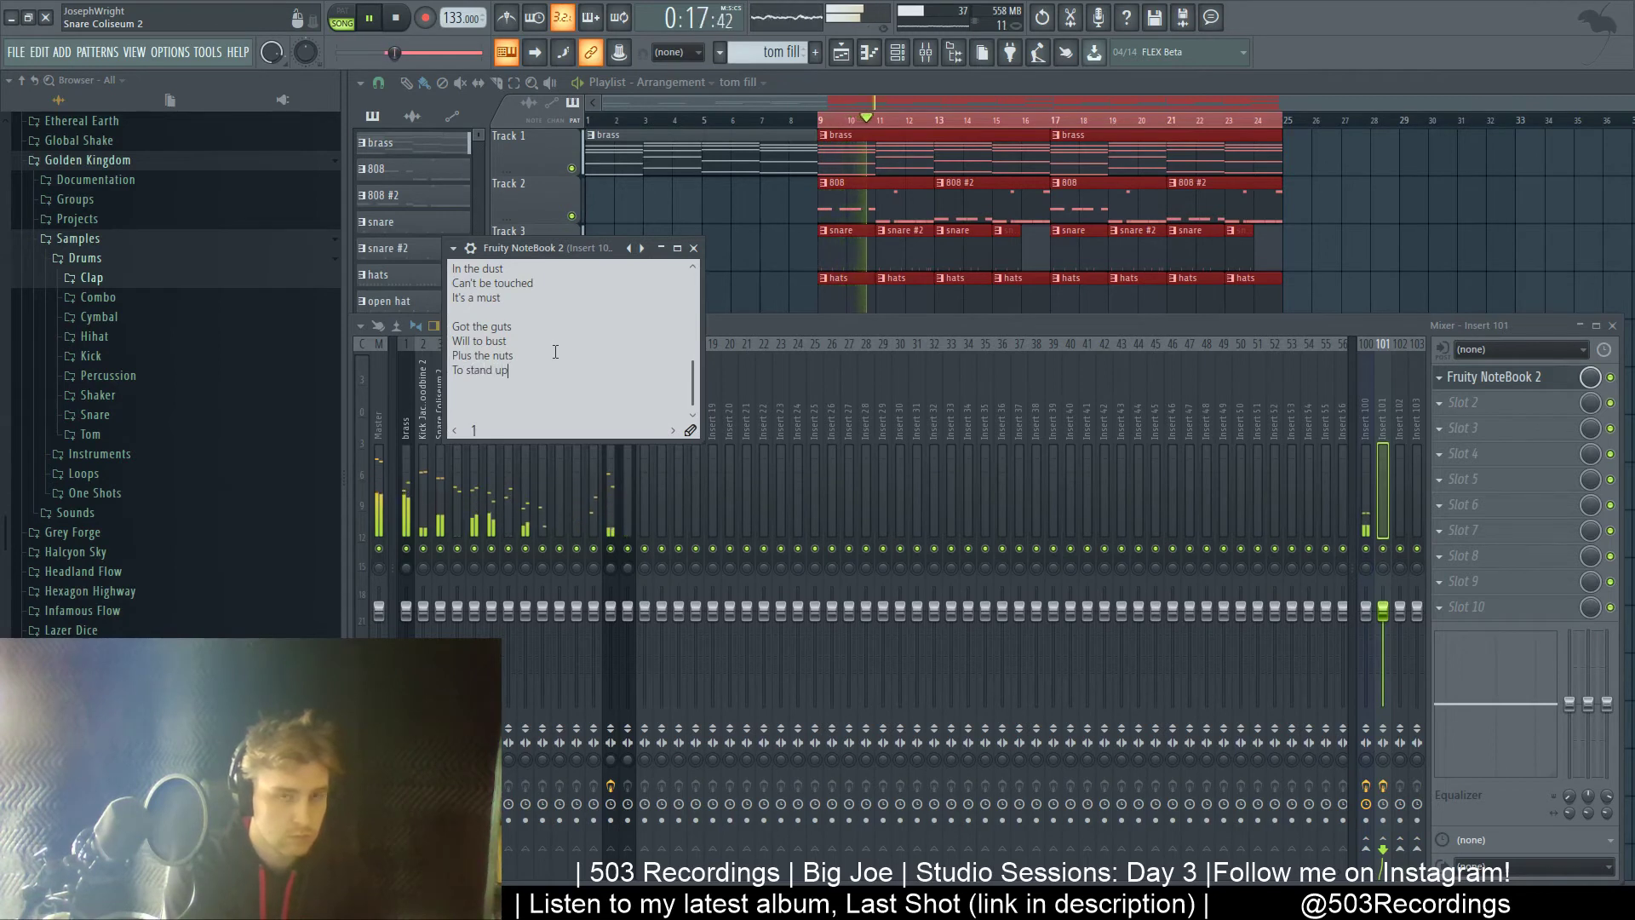
pyautogui.press('BackSpace')
pyautogui.press('BackSpace')
pyautogui.press('BackSpace')
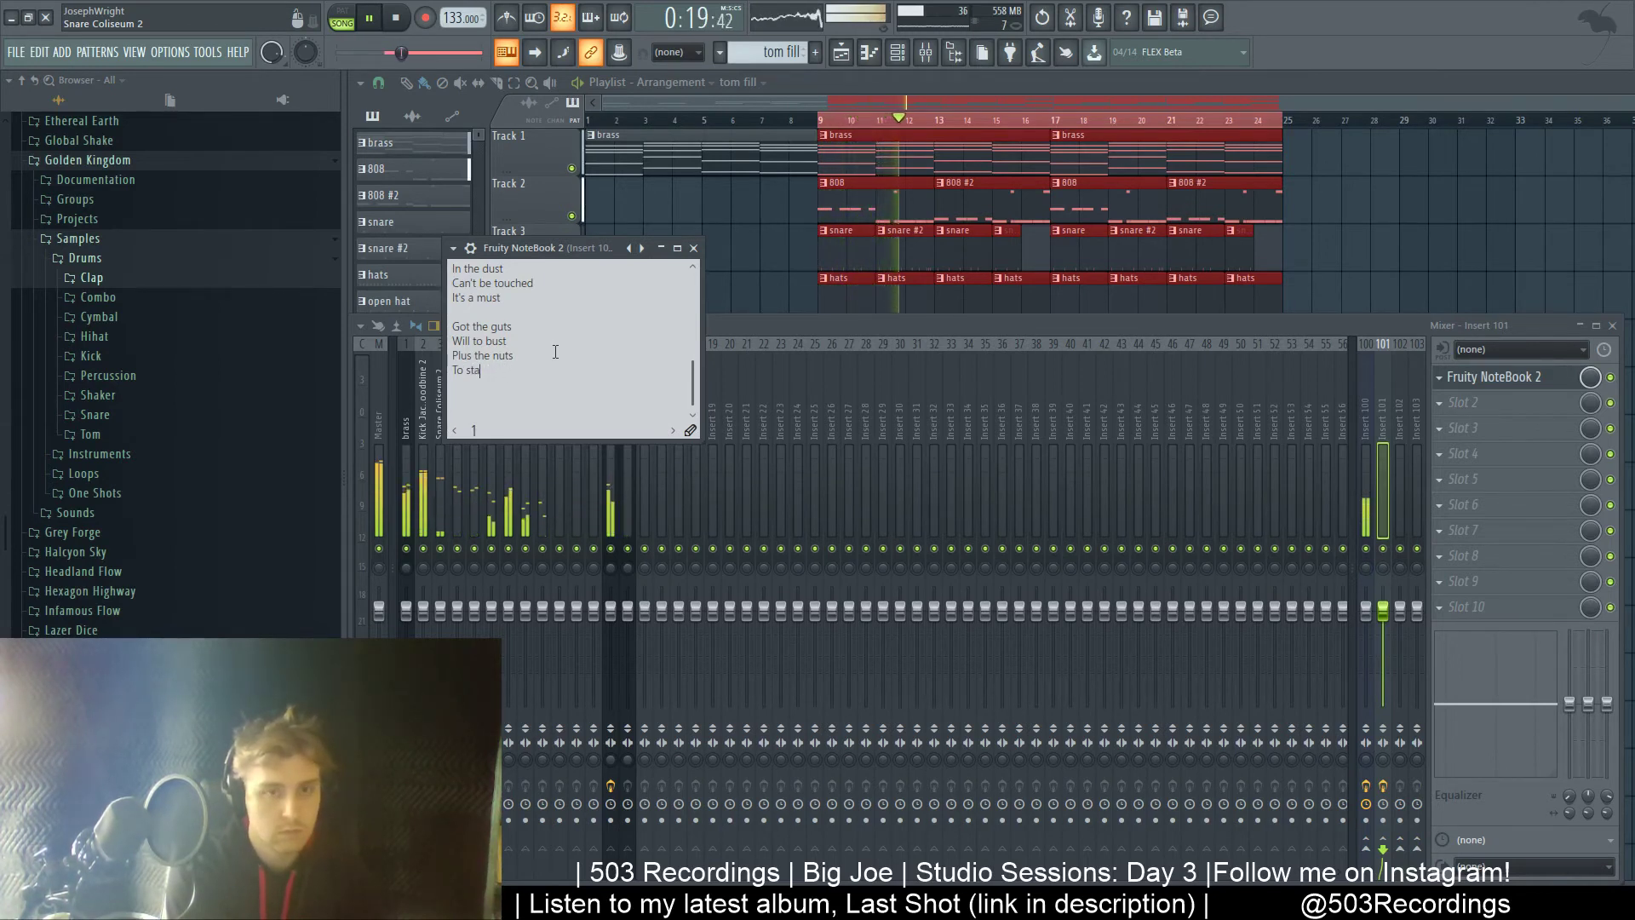
pyautogui.press('Return')
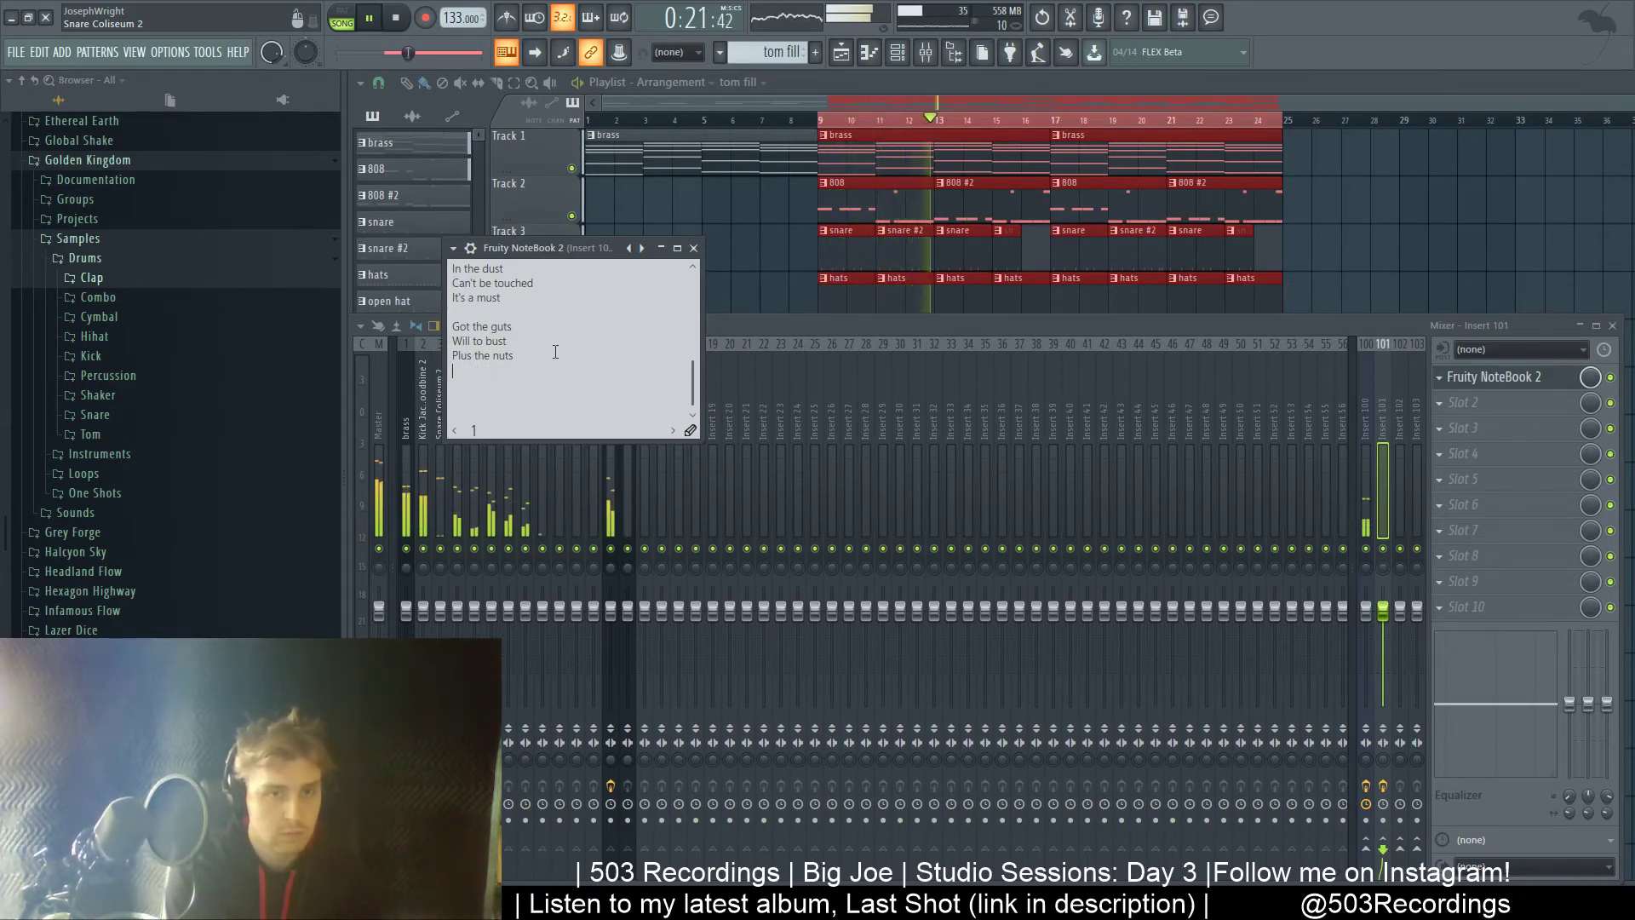
pyautogui.write('S')
pyautogui.press('BackSpace')
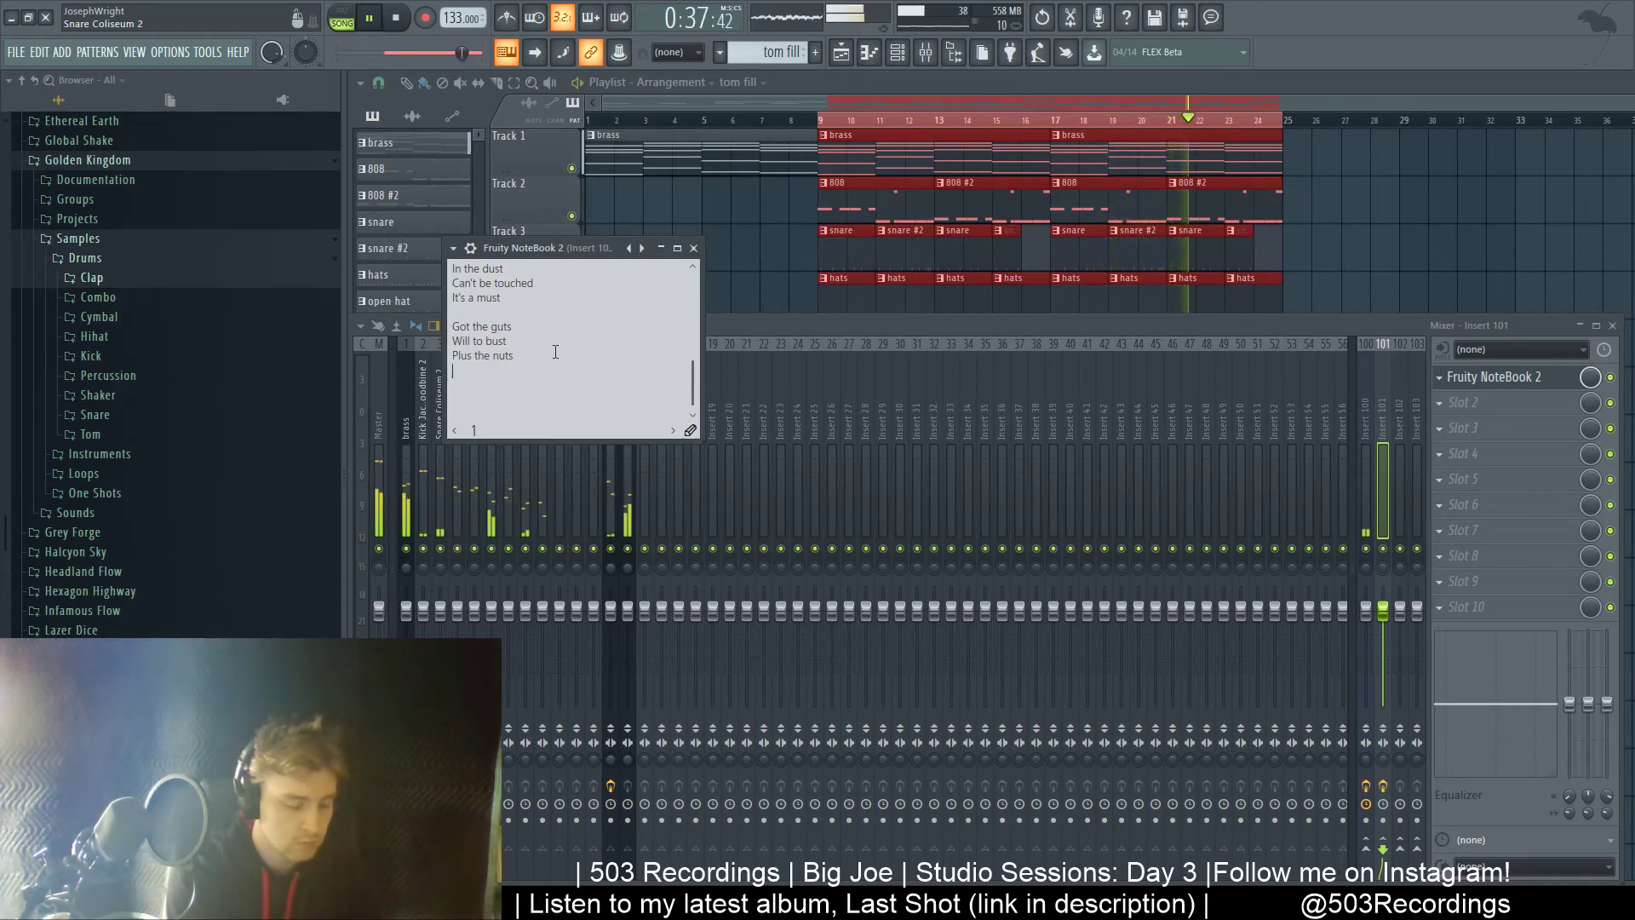
pyautogui.press('BackSpace')
# - Write "To stand up" as the line below "Plus the nuts"
pyautogui.write('To stan')
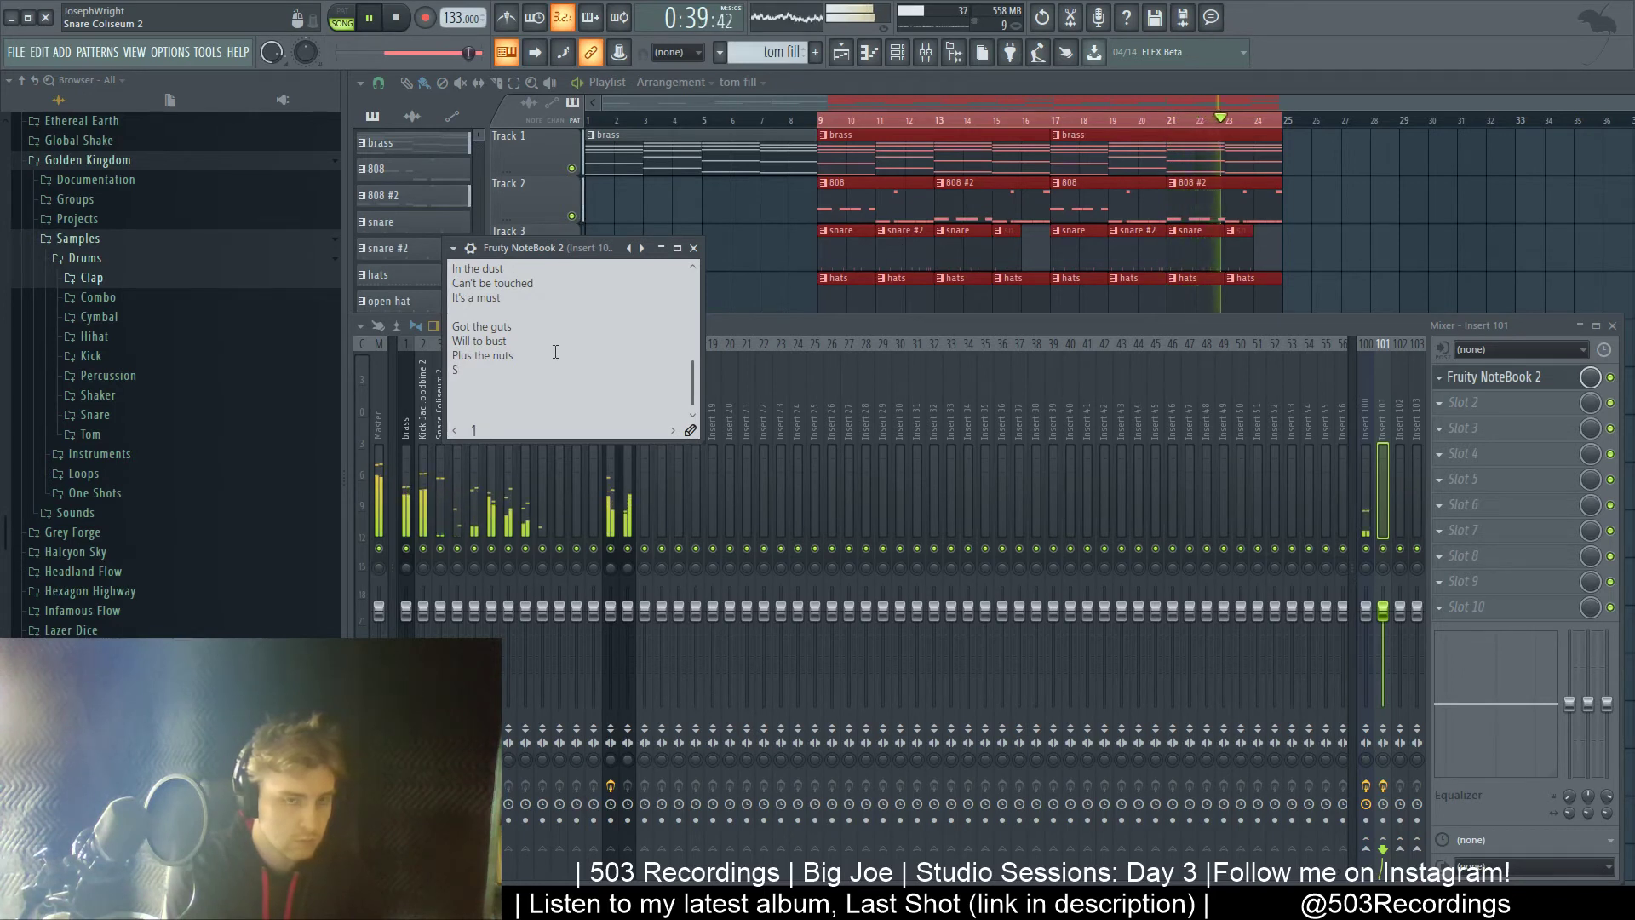
pyautogui.write('d u')
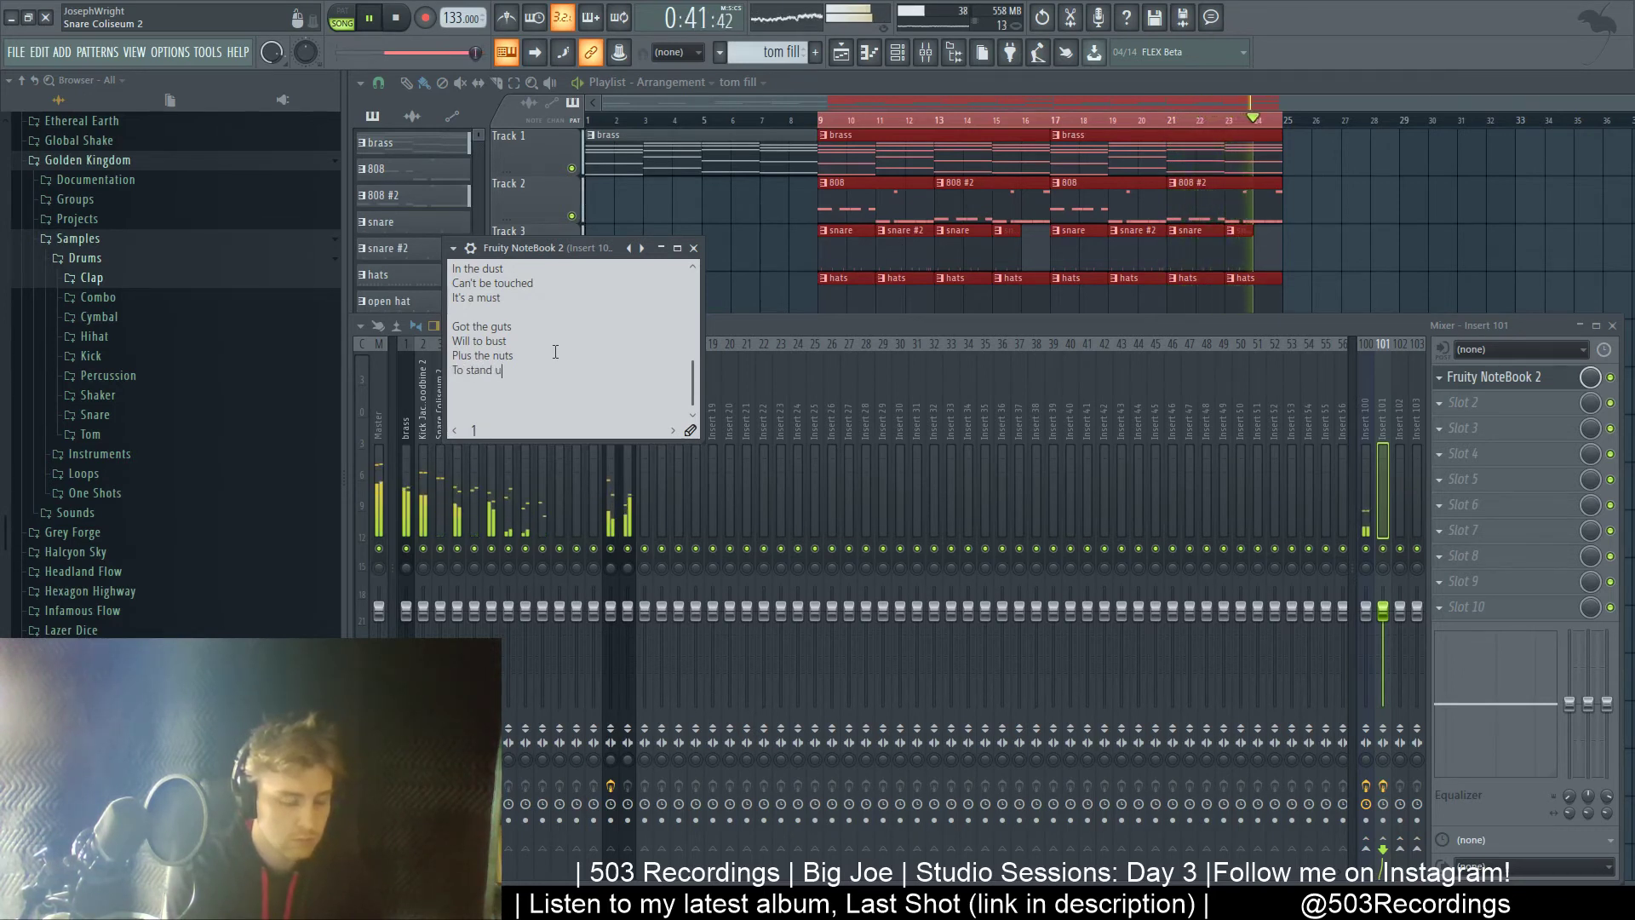
pyautogui.write('p')
pyautogui.scroll(1, 477, 355)
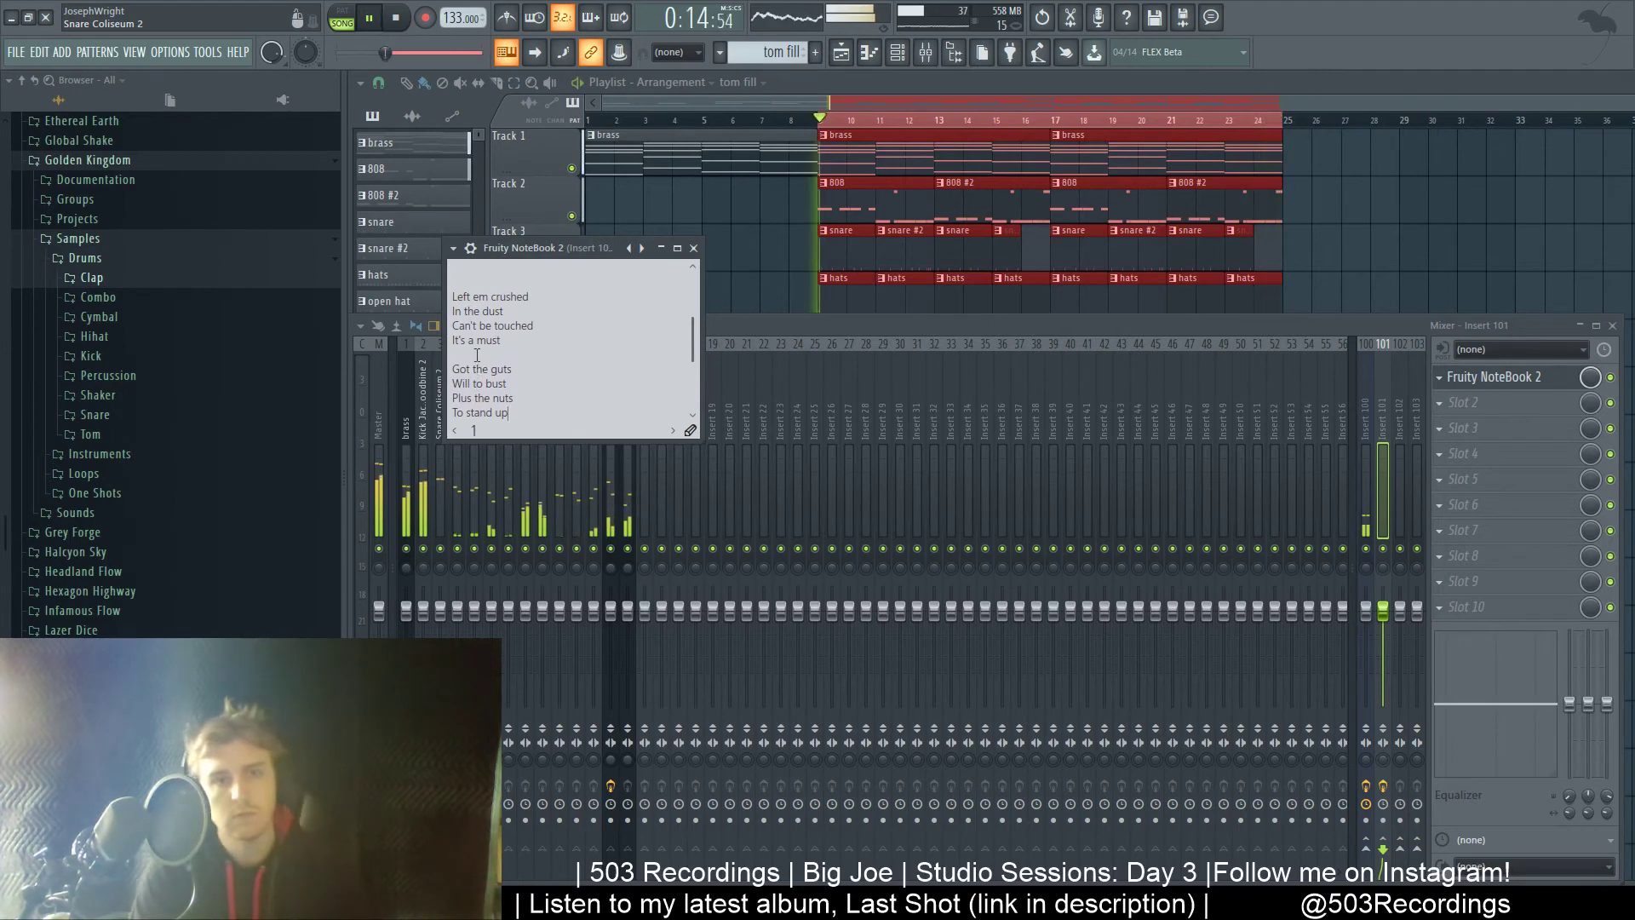
pyautogui.scroll(-2, 486, 375)
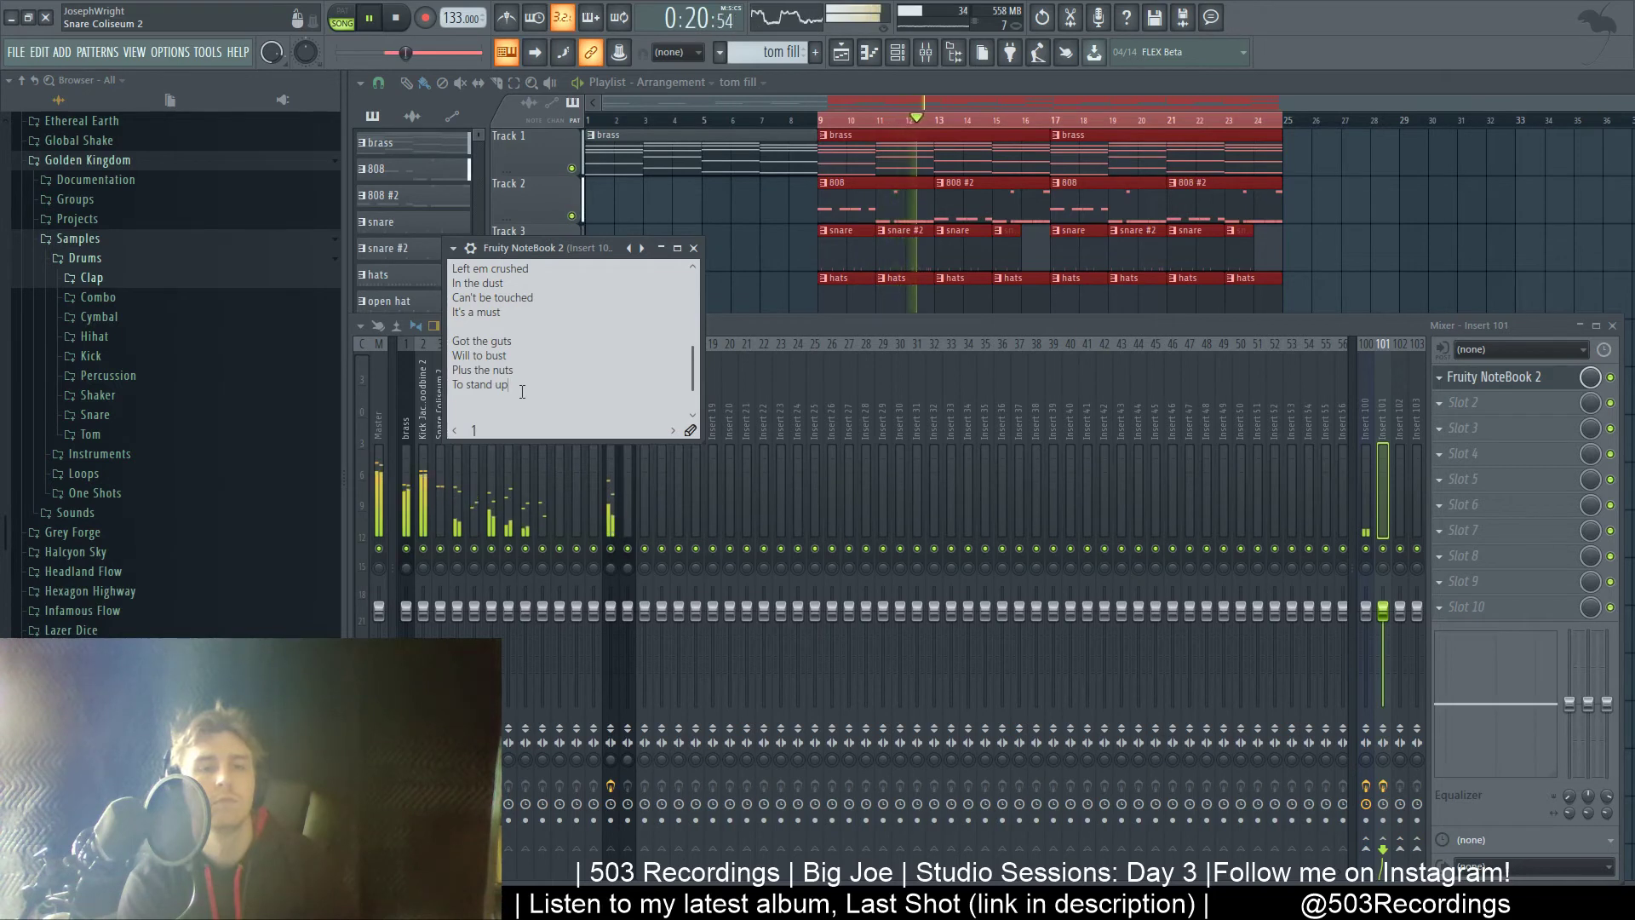
pyautogui.moveTo(511, 385); pyautogui.dragTo(440, 375)
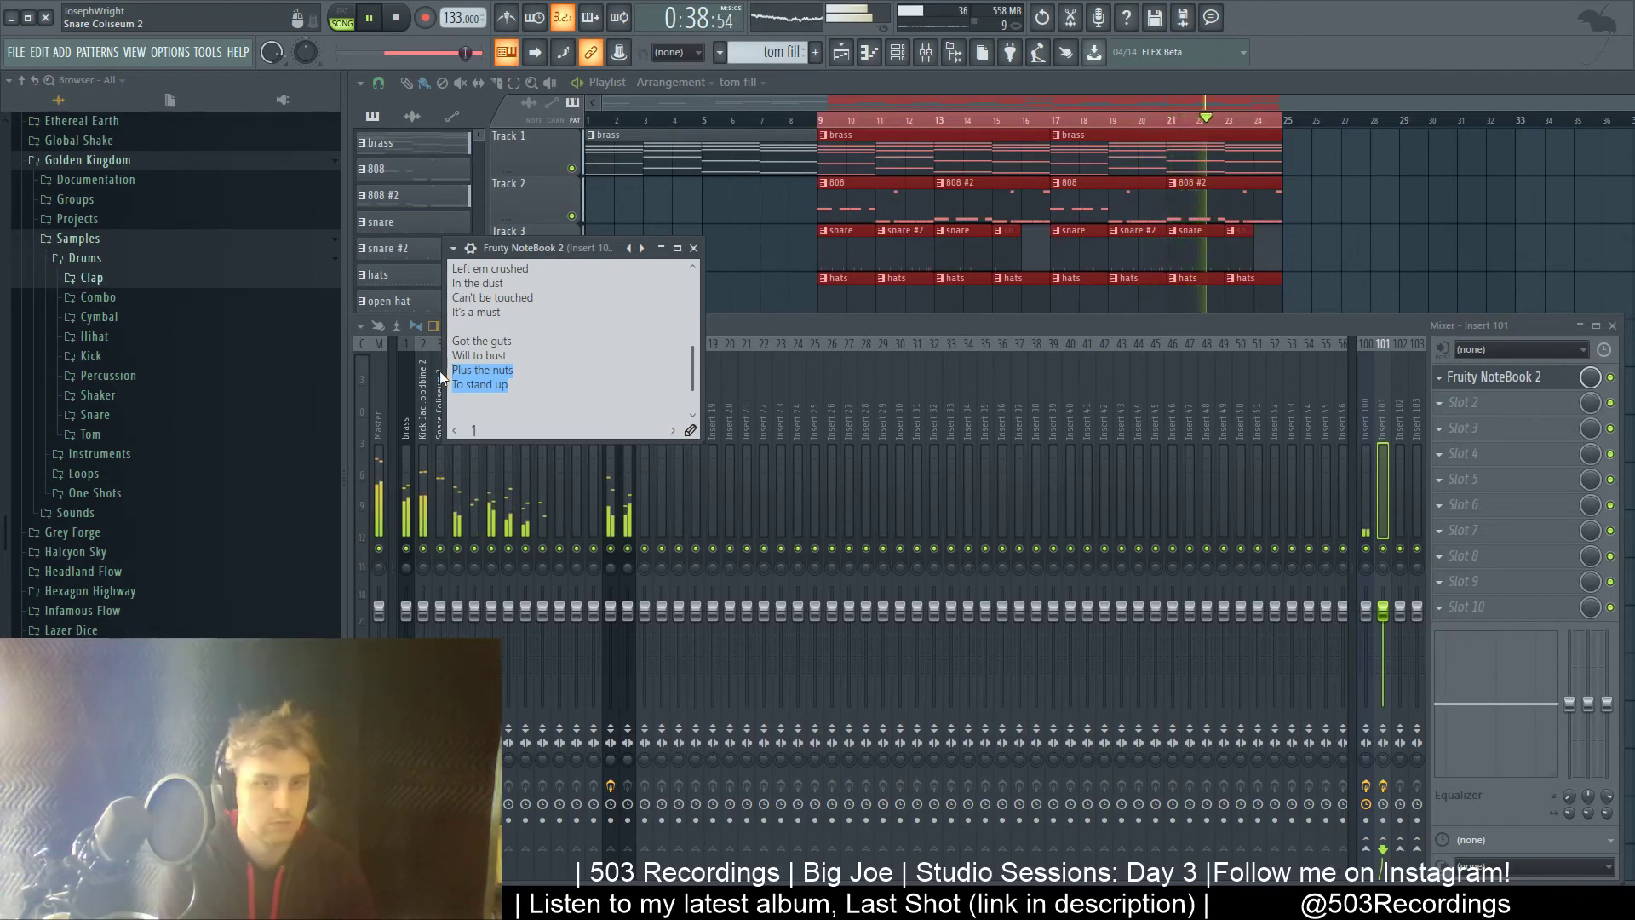
pyautogui.click(537, 379)
pyautogui.scroll(2, 548, 378)
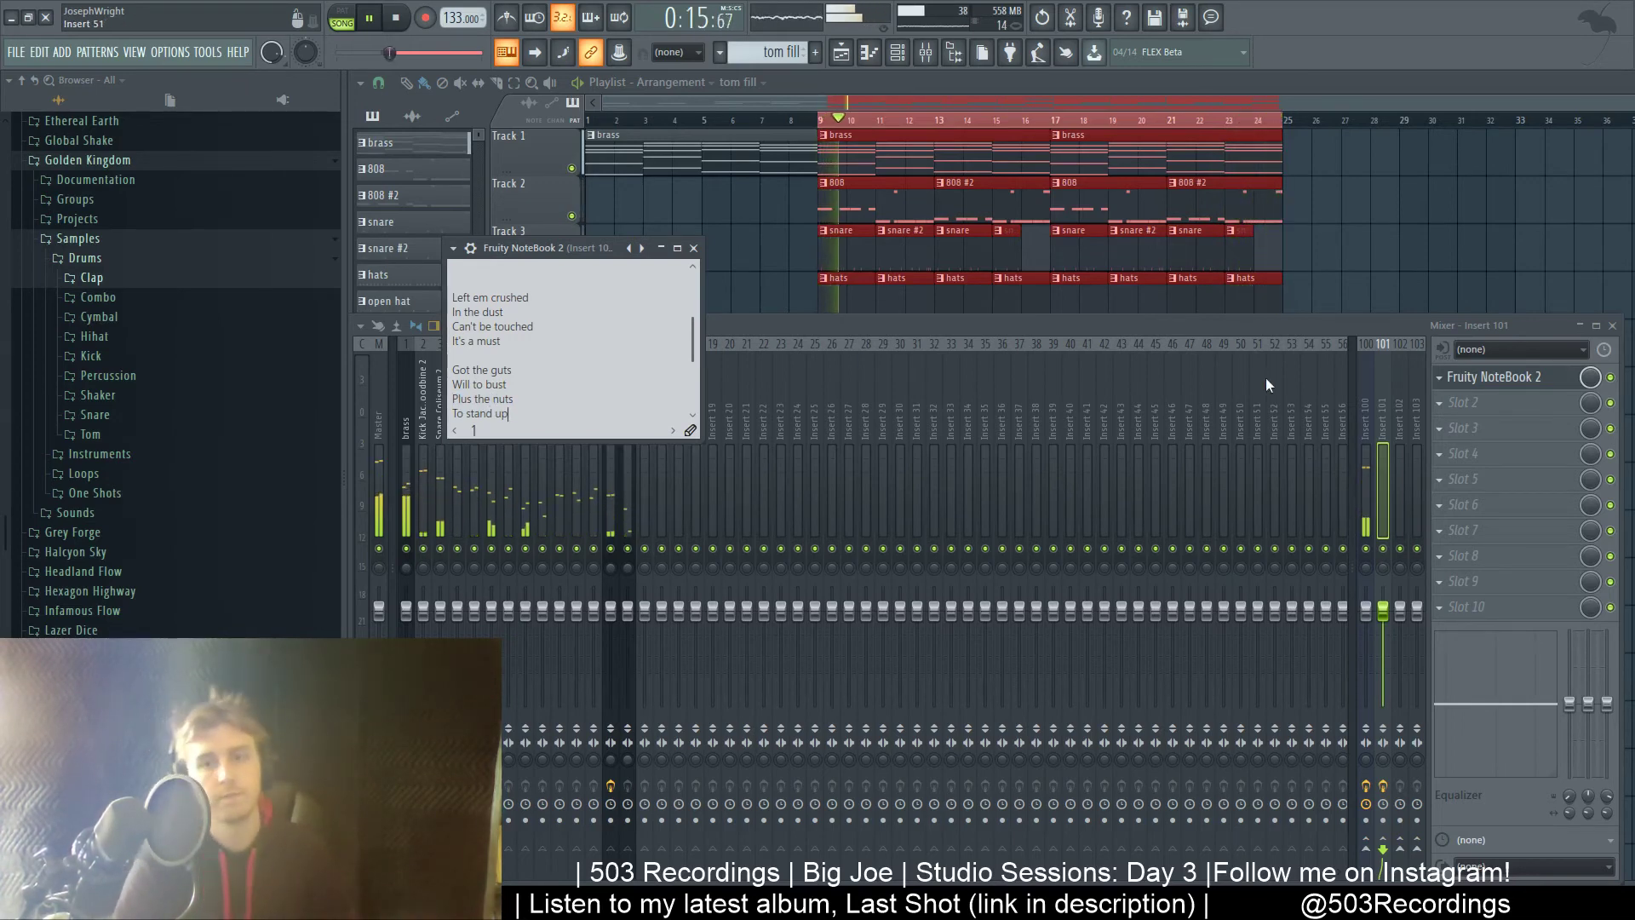
# - Select the Insert 100 vocal track and inspect the curve in its Fruity parametric EQ 2
pyautogui.click(1366, 418)
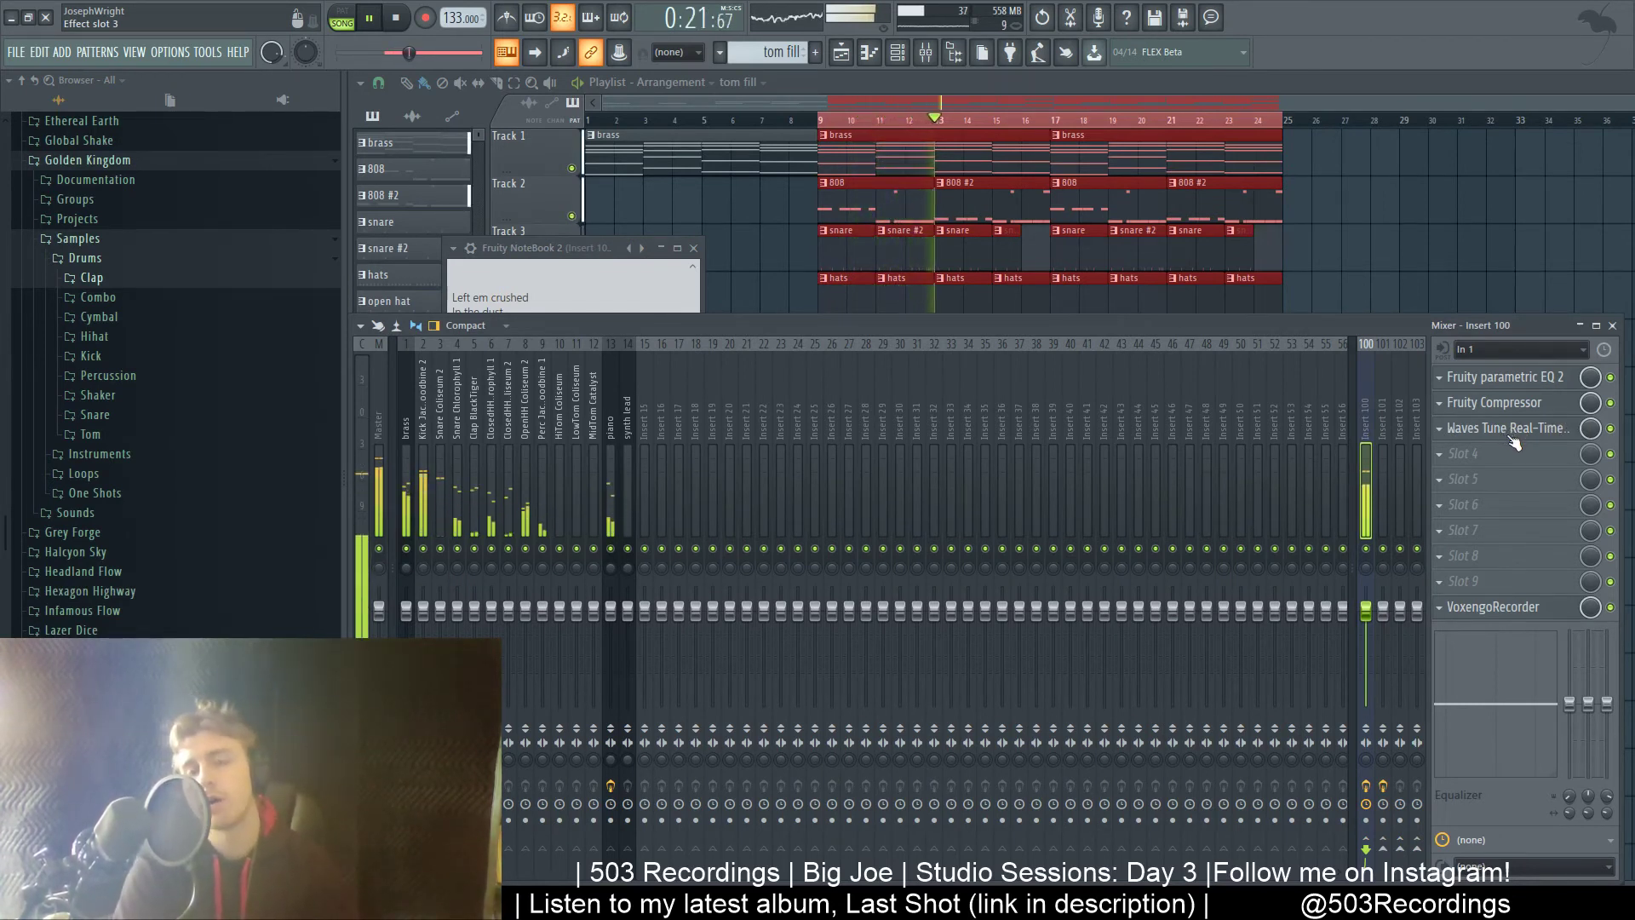
pyautogui.click(1508, 385)
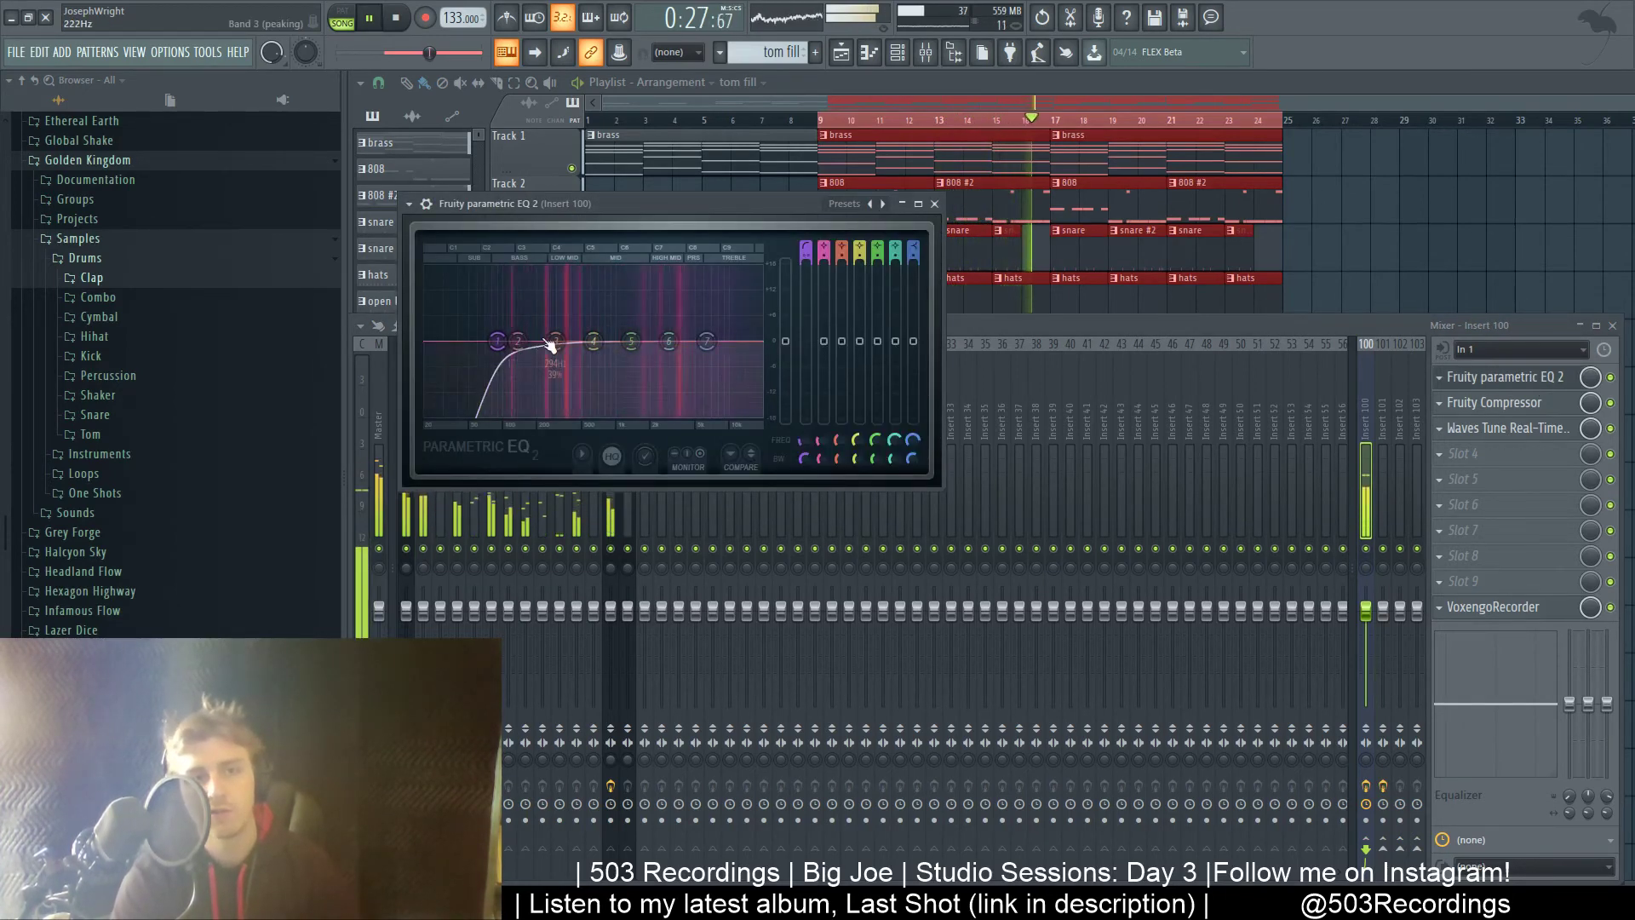
pyautogui.click(934, 204)
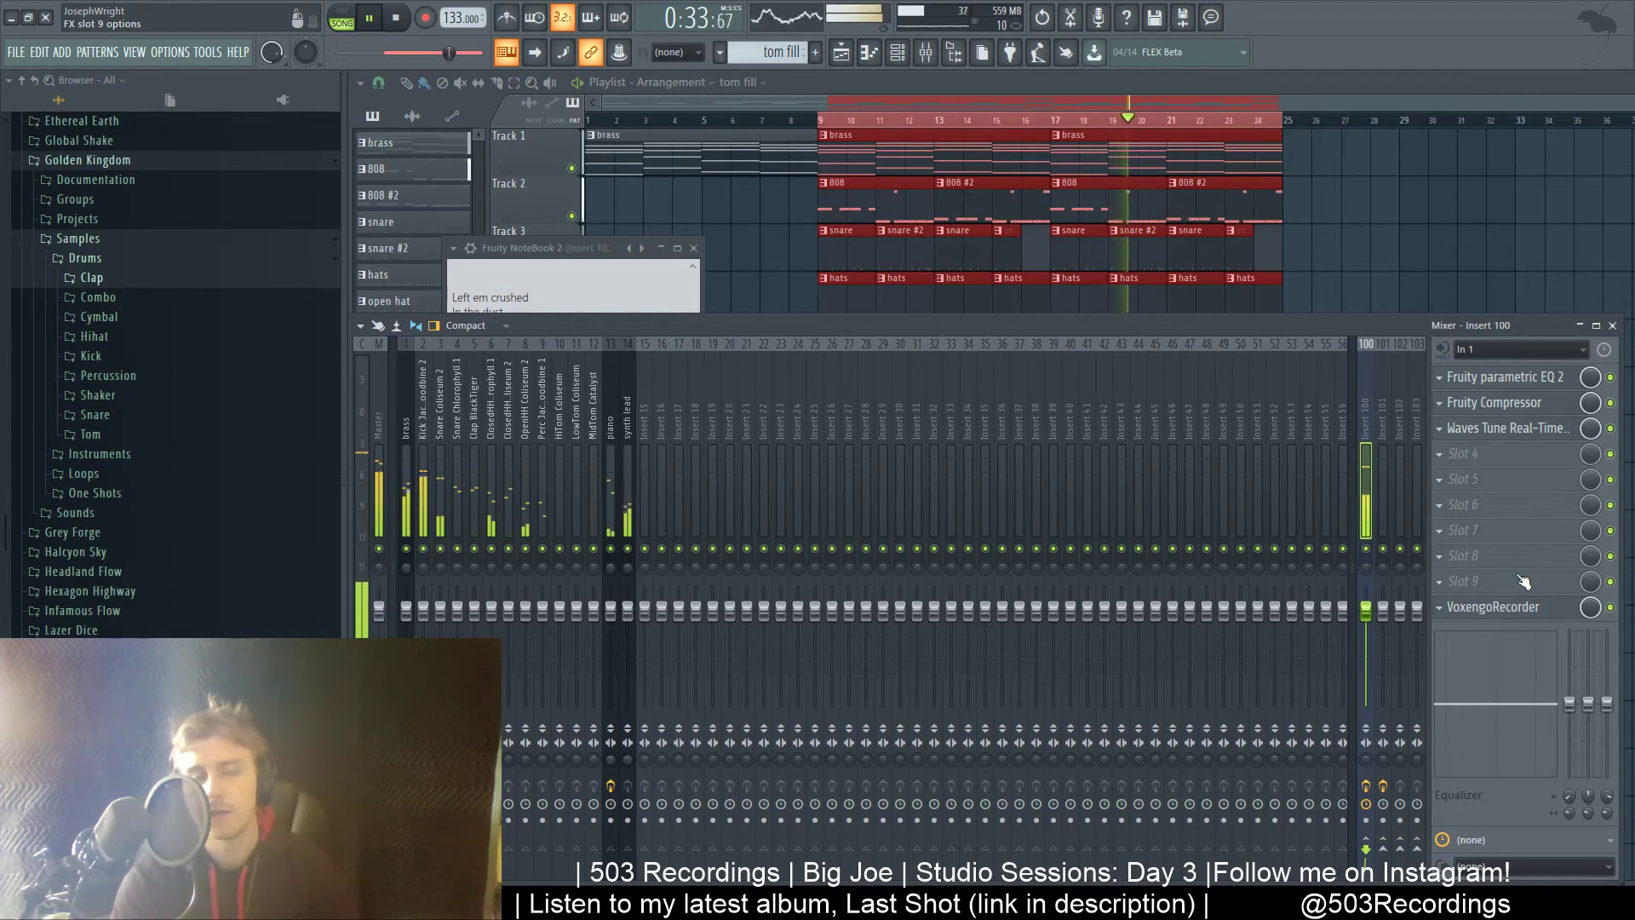
# - Inspect the Fruity Compressor settings on Insert 100 and move Waves Tune Real-Time above the compressor in the effects chain
pyautogui.click(1545, 408)
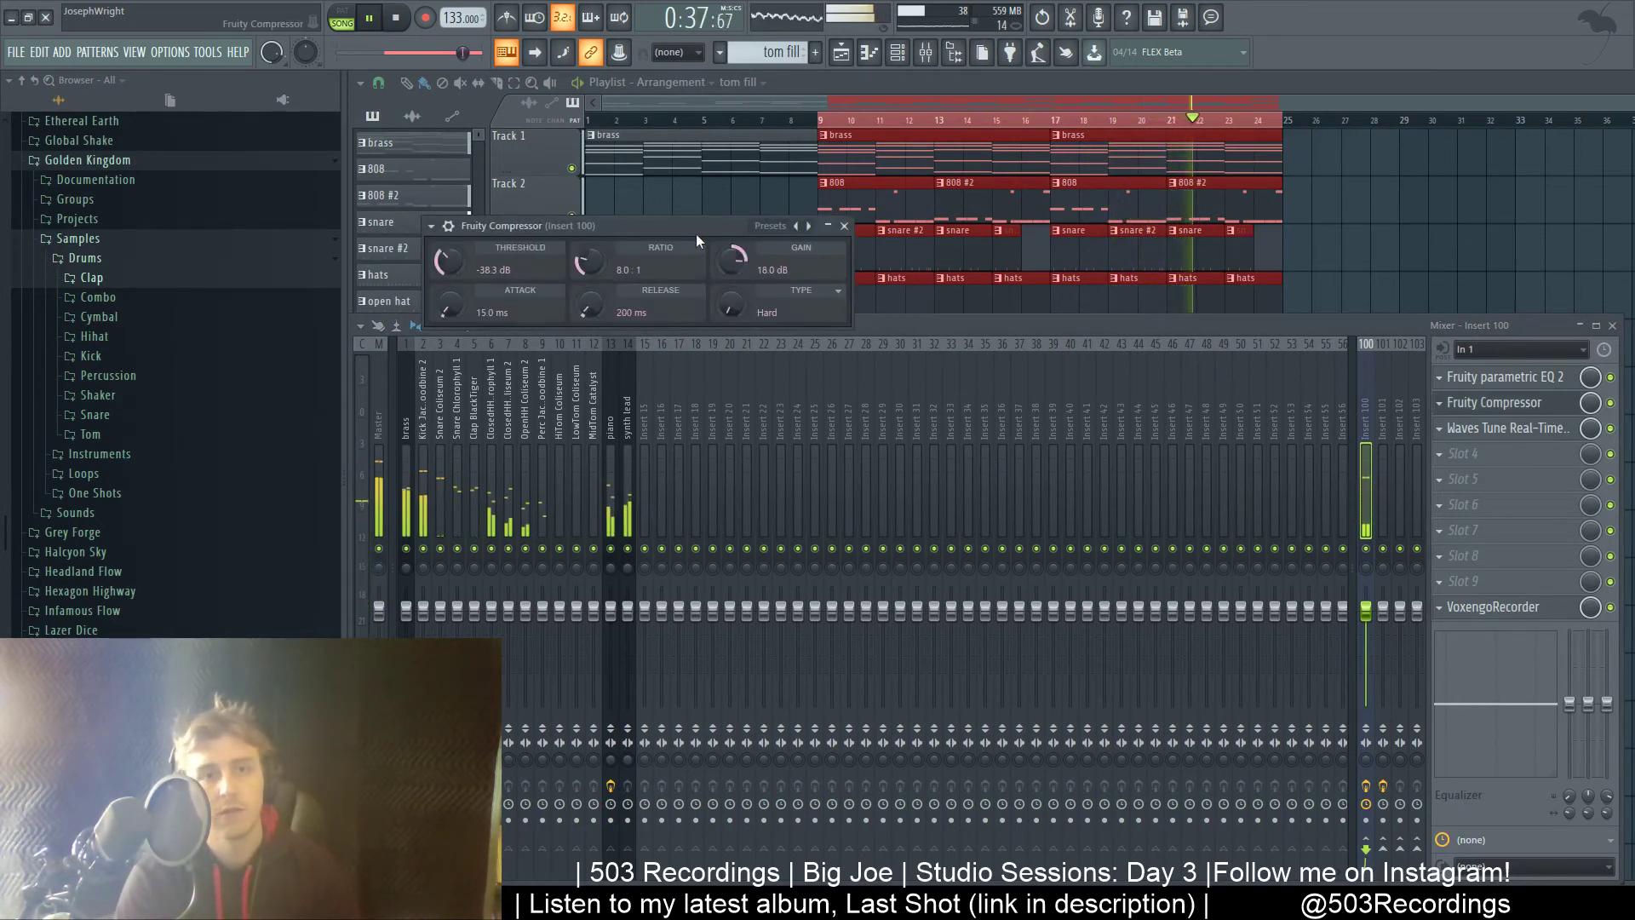
pyautogui.click(842, 225)
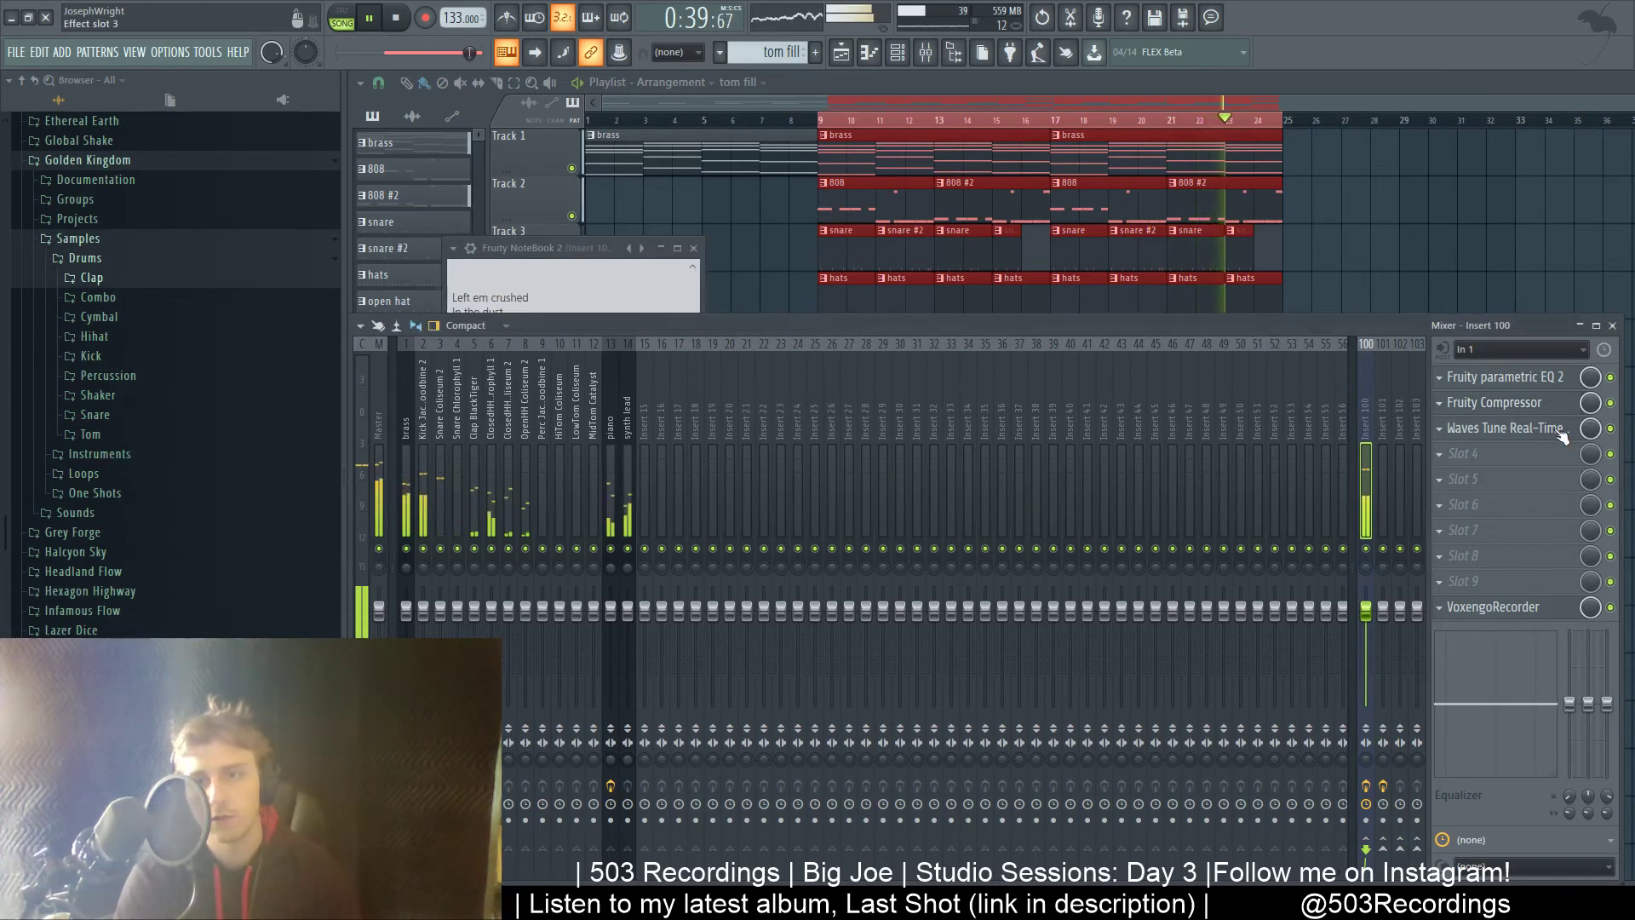
pyautogui.scroll(1, 1562, 432)
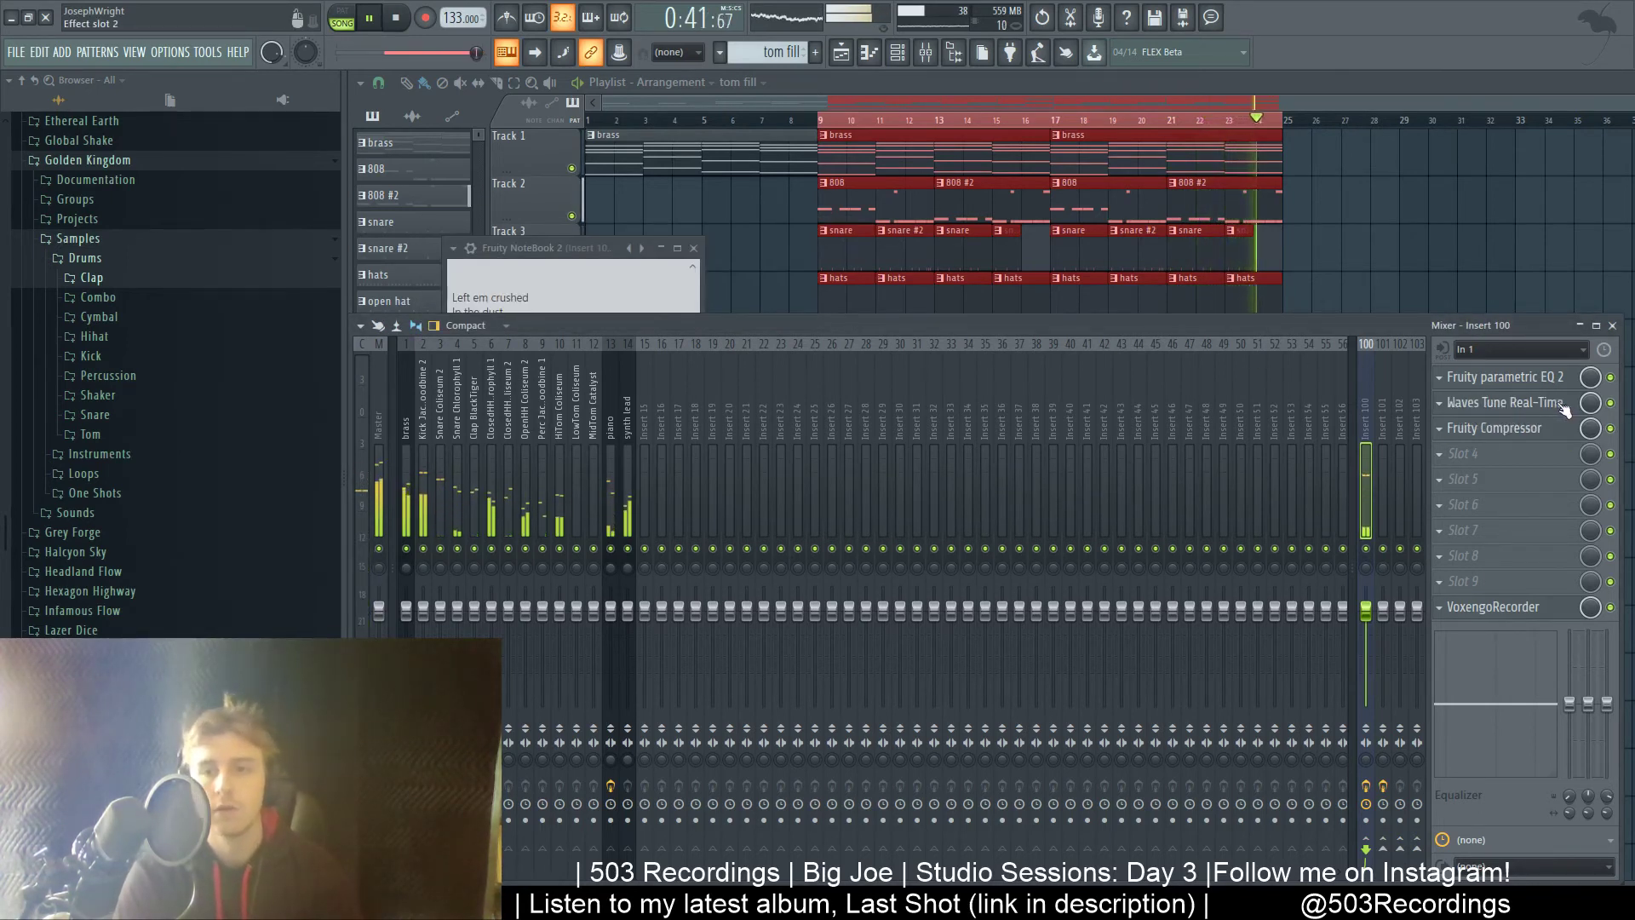
# - Bring the notebook forward and write "Everytime I touch the mic" as the start of a new section below "To stand up"
pyautogui.click(564, 254)
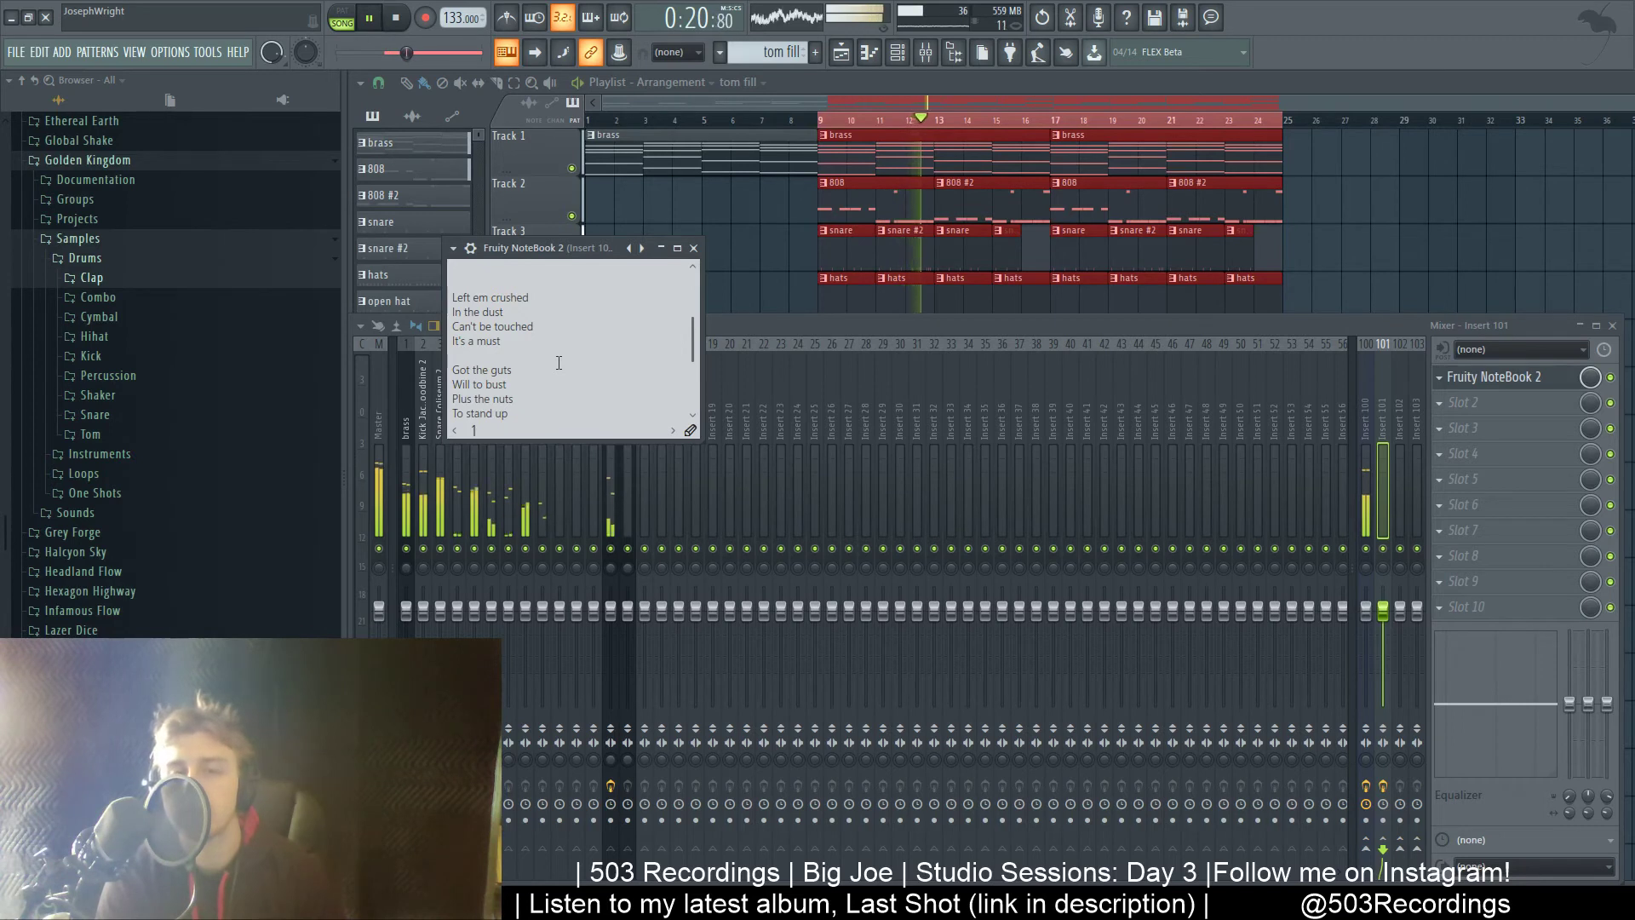
pyautogui.scroll(-1, 559, 363)
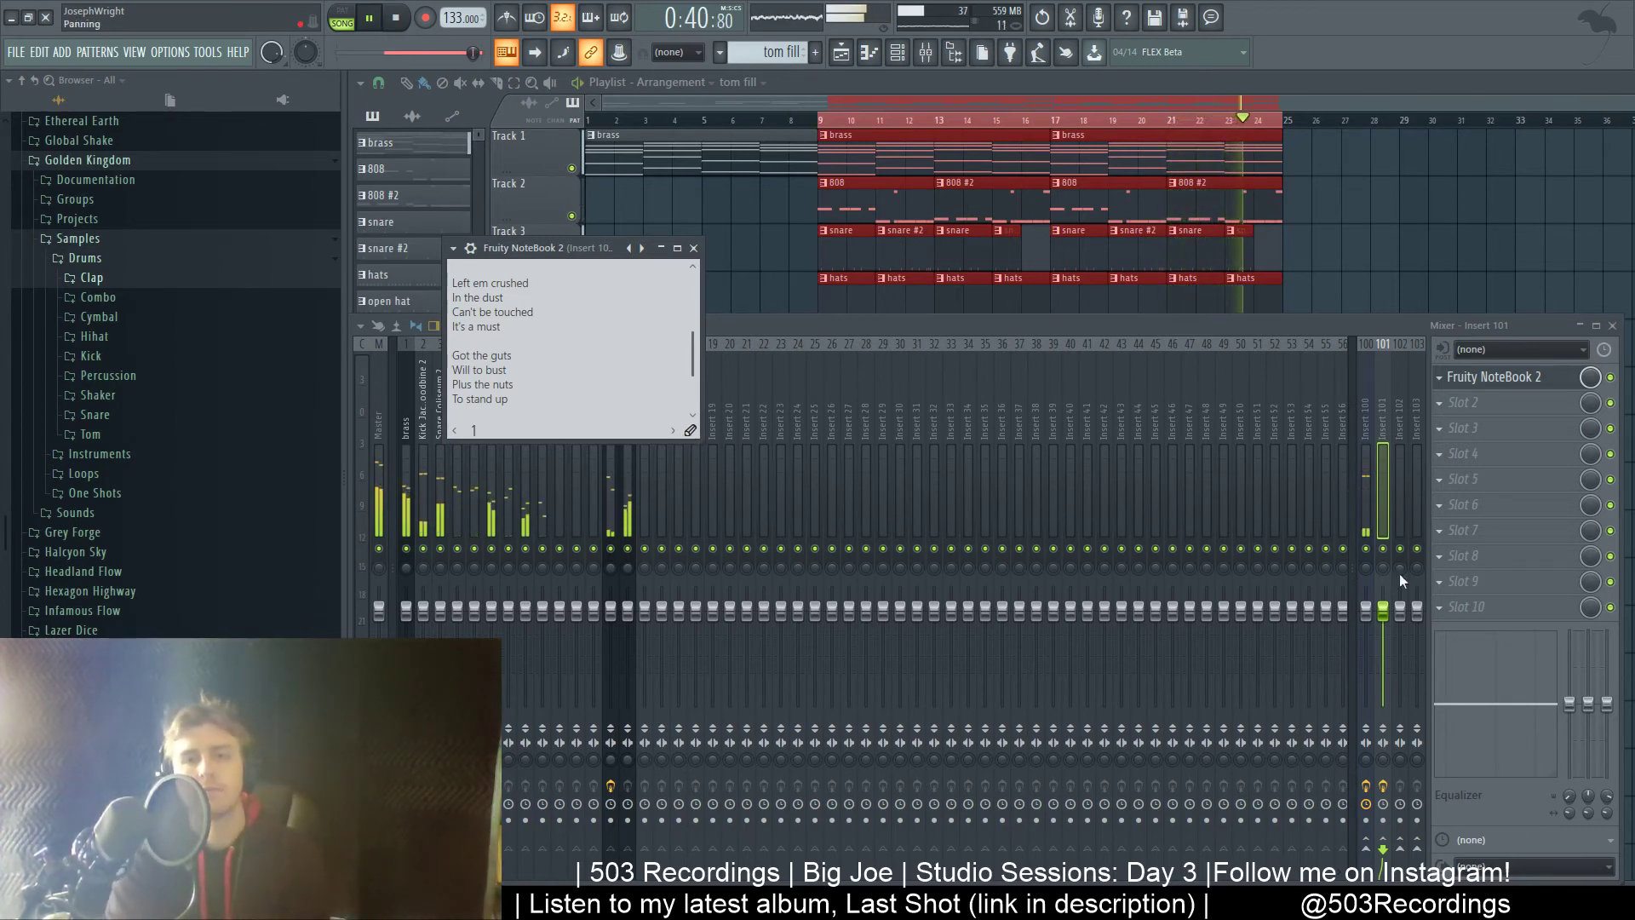
pyautogui.scroll(2, 609, 372)
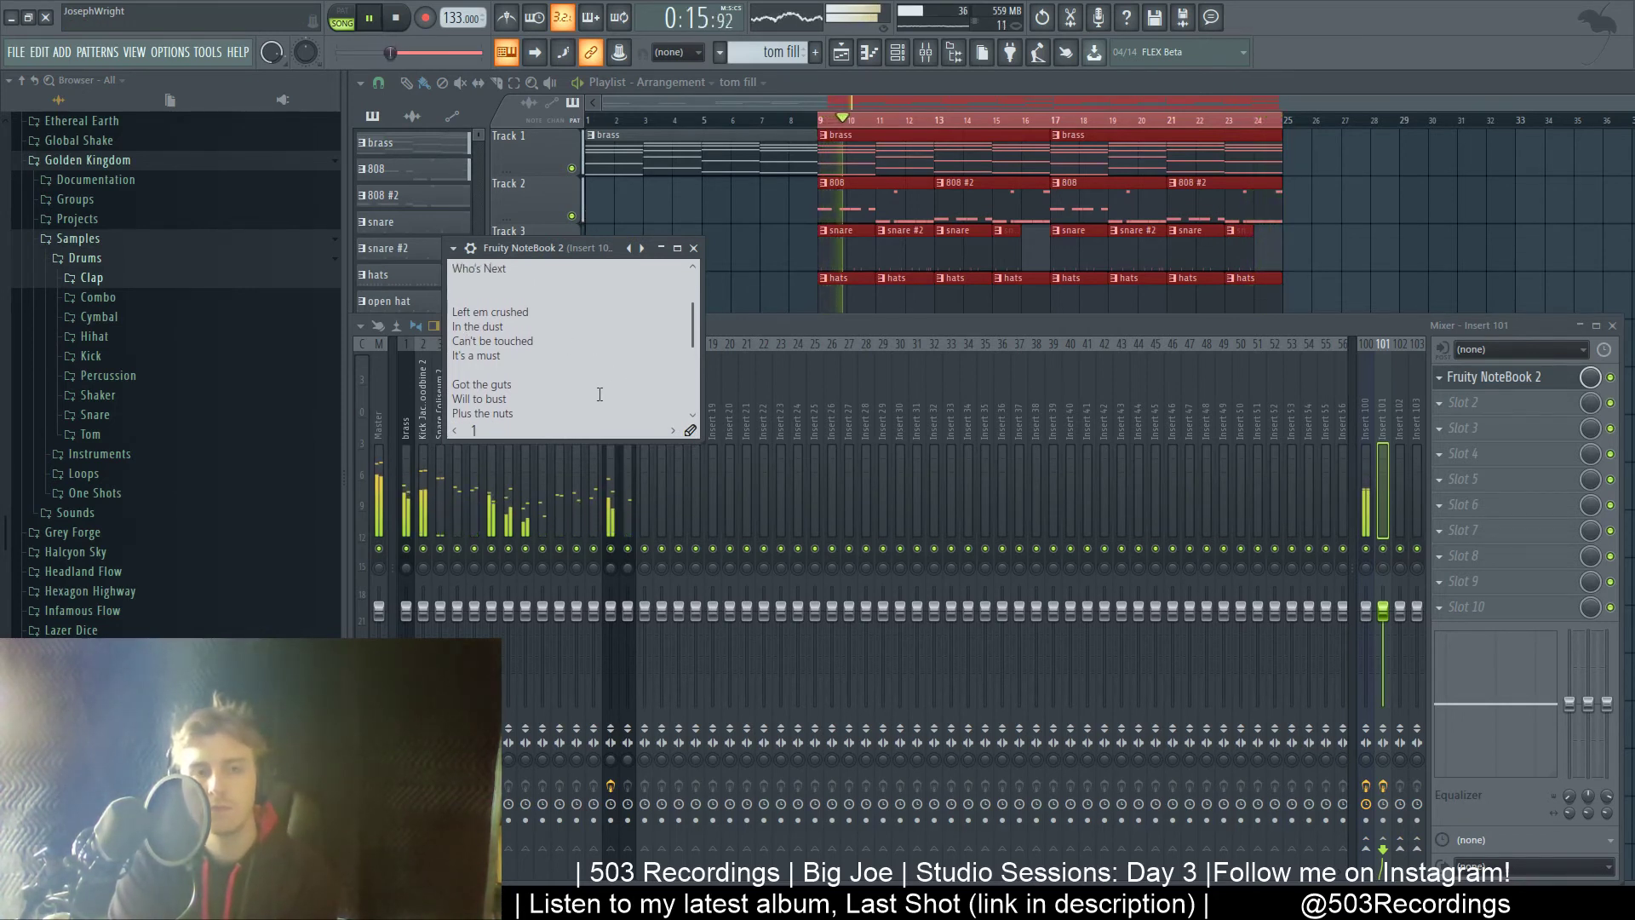
pyautogui.scroll(-2, 554, 392)
pyautogui.moveTo(548, 399); pyautogui.dragTo(425, 315)
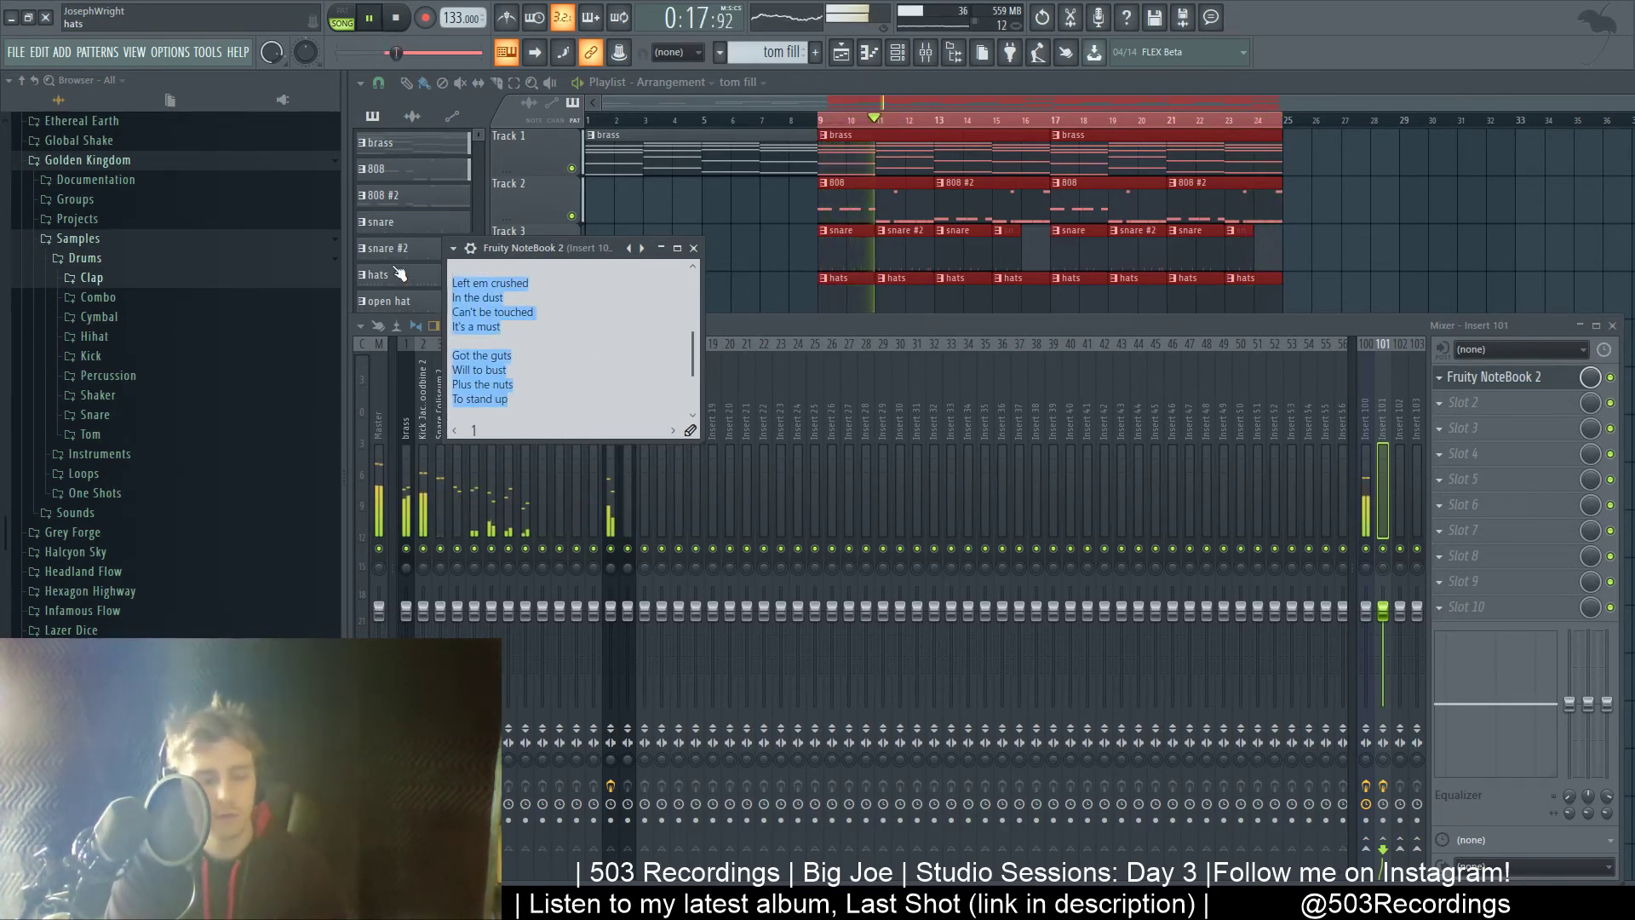
pyautogui.click(598, 408)
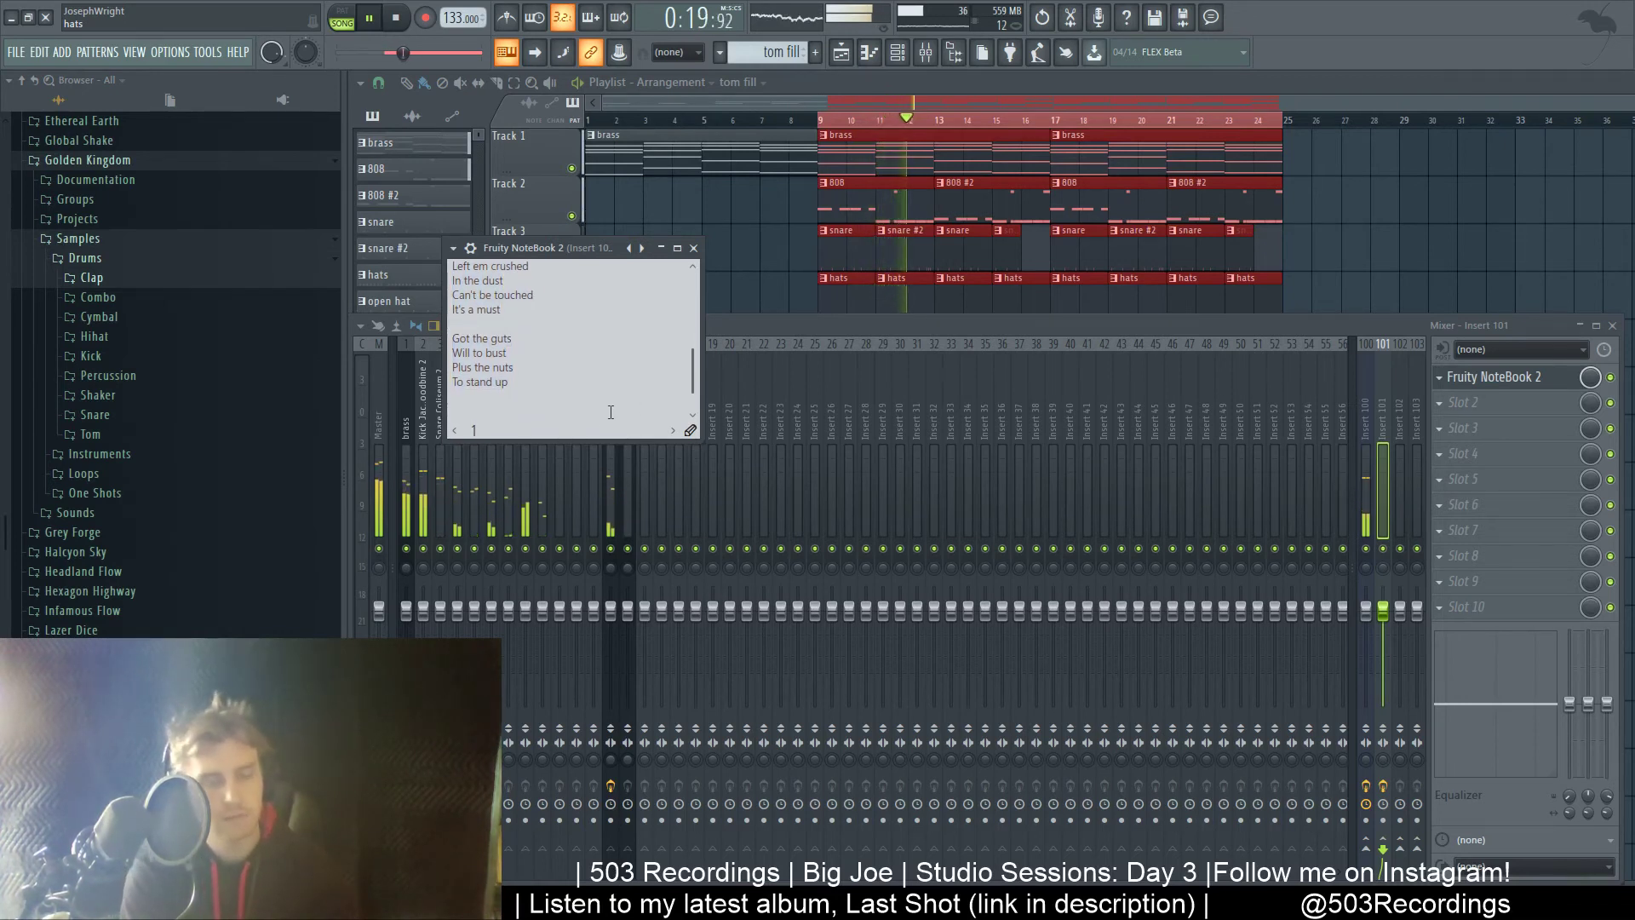
pyautogui.press('Return')
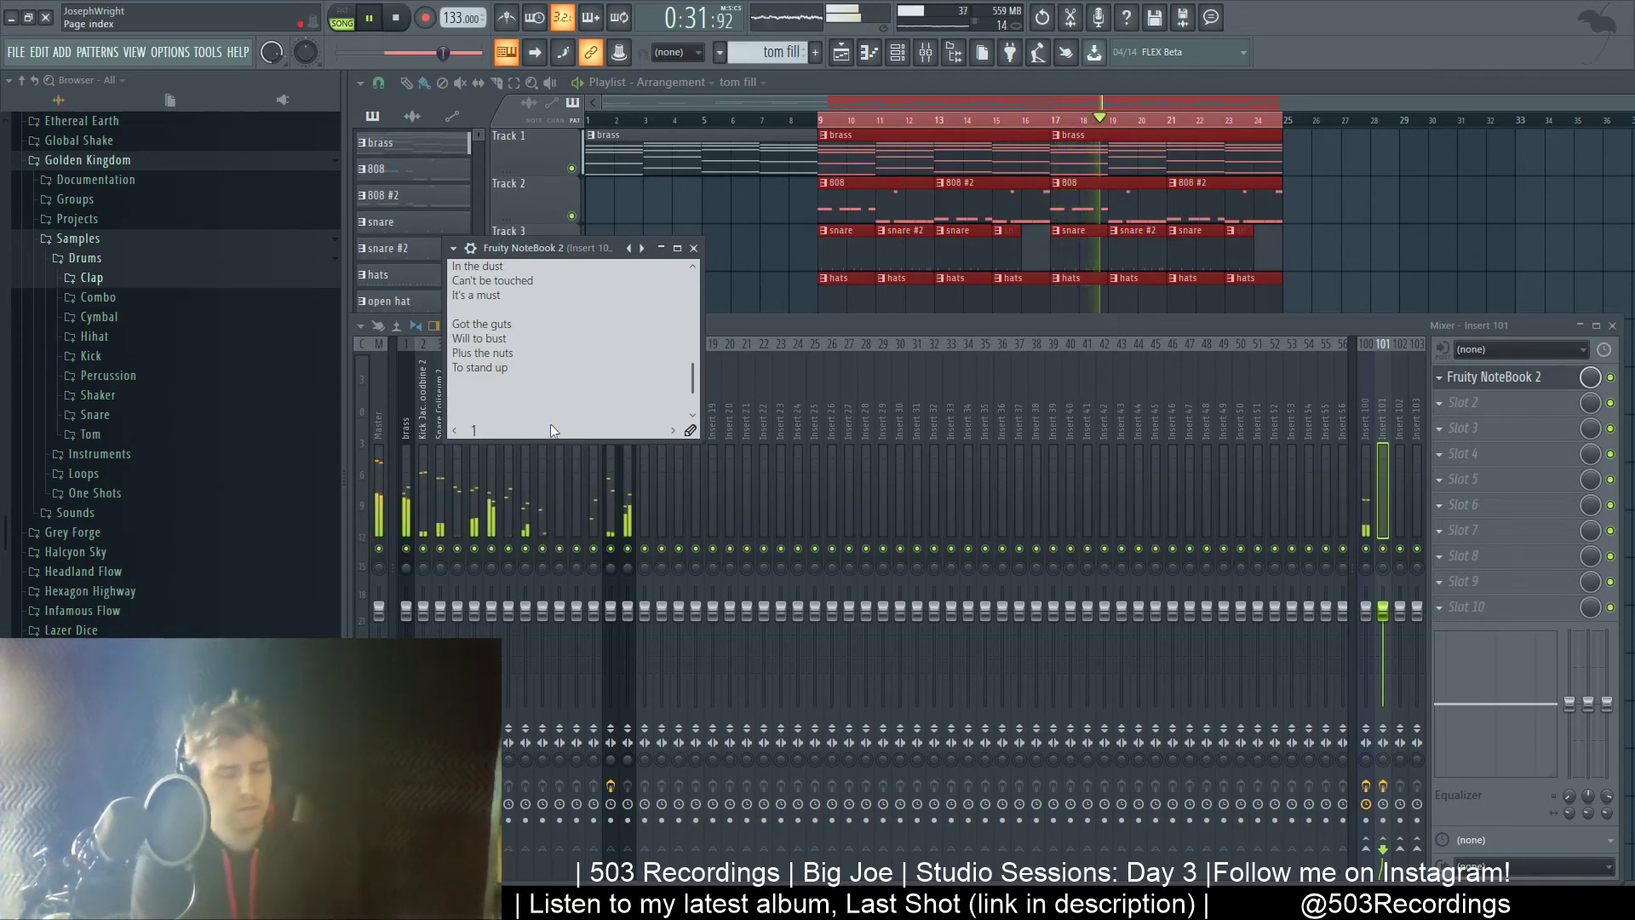
pyautogui.scroll(-1, 551, 423)
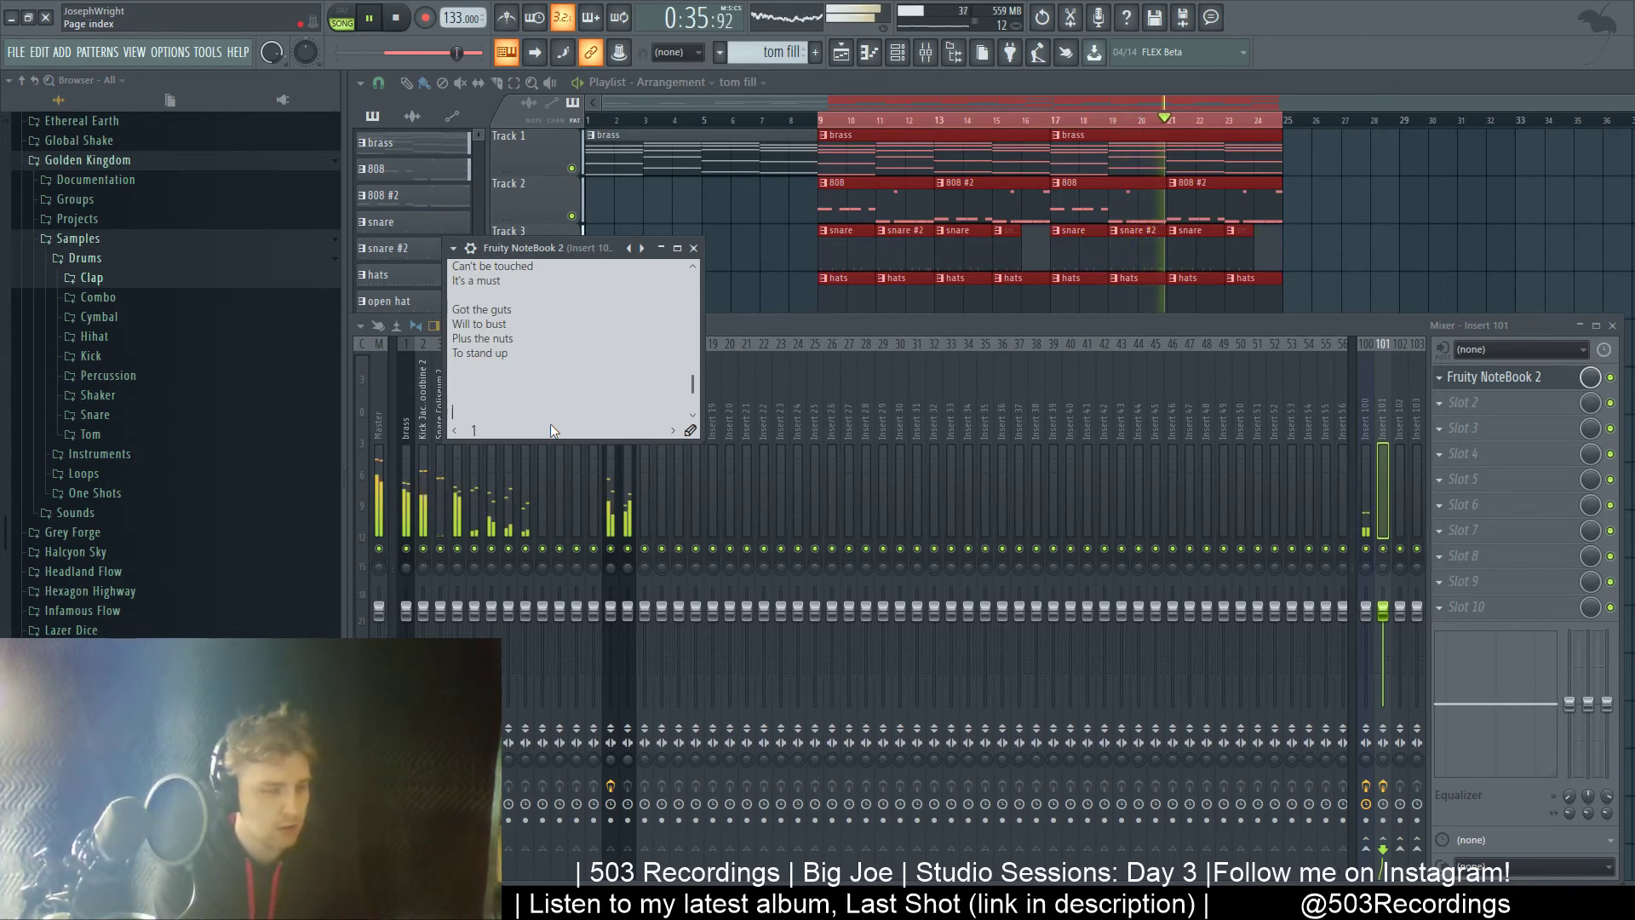
pyautogui.write('Everytime ')
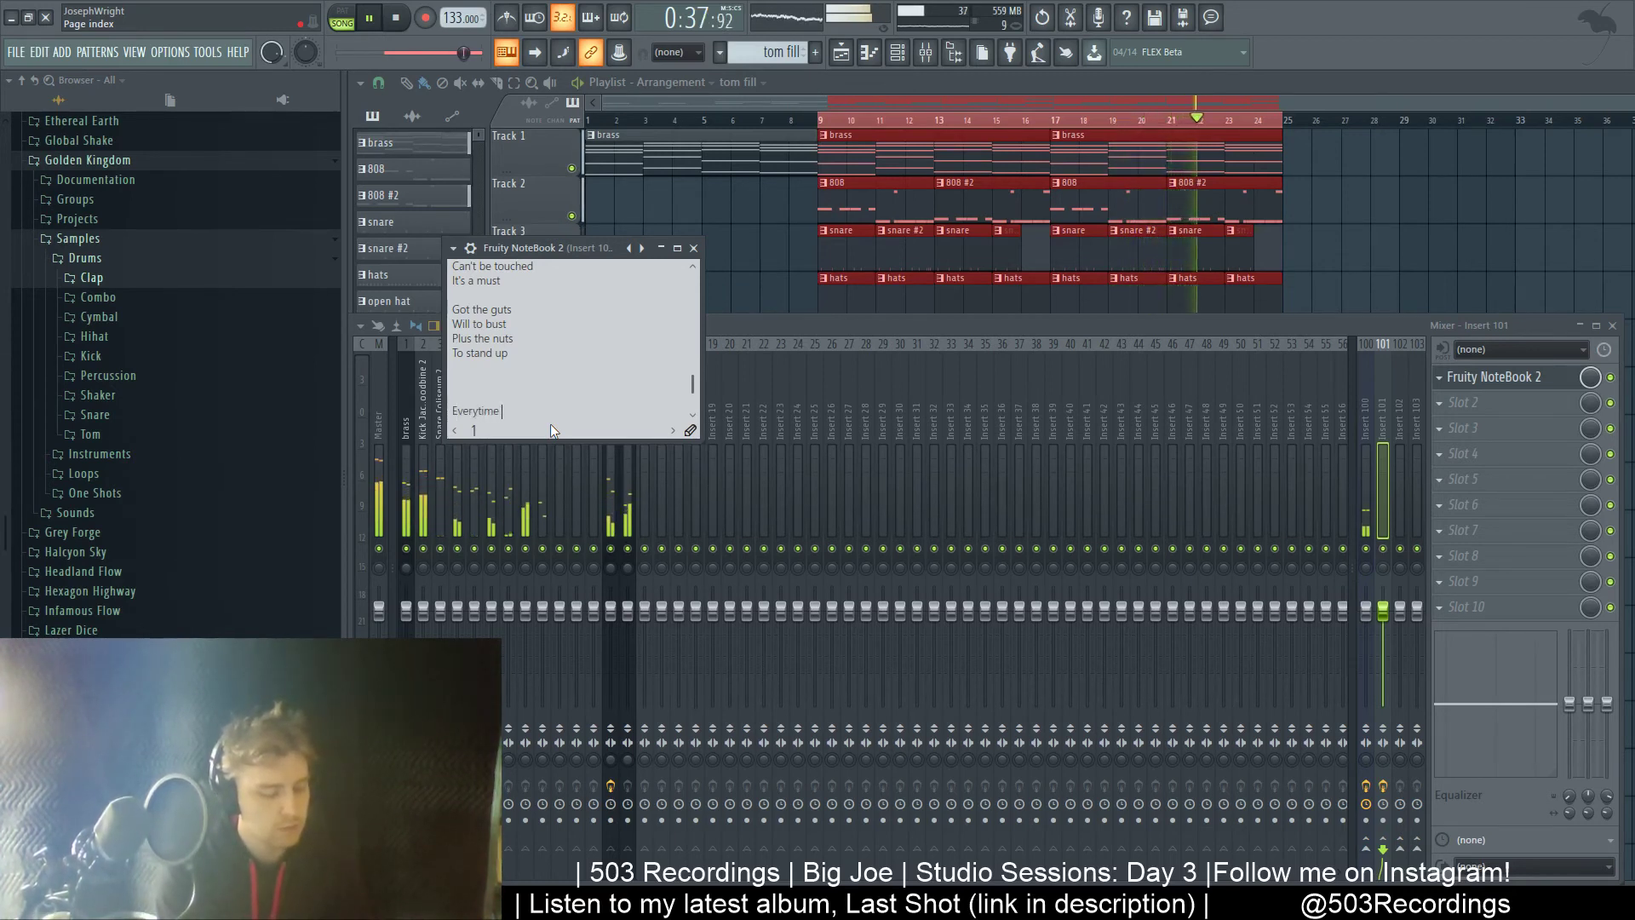
pyautogui.write('I touch the mic')
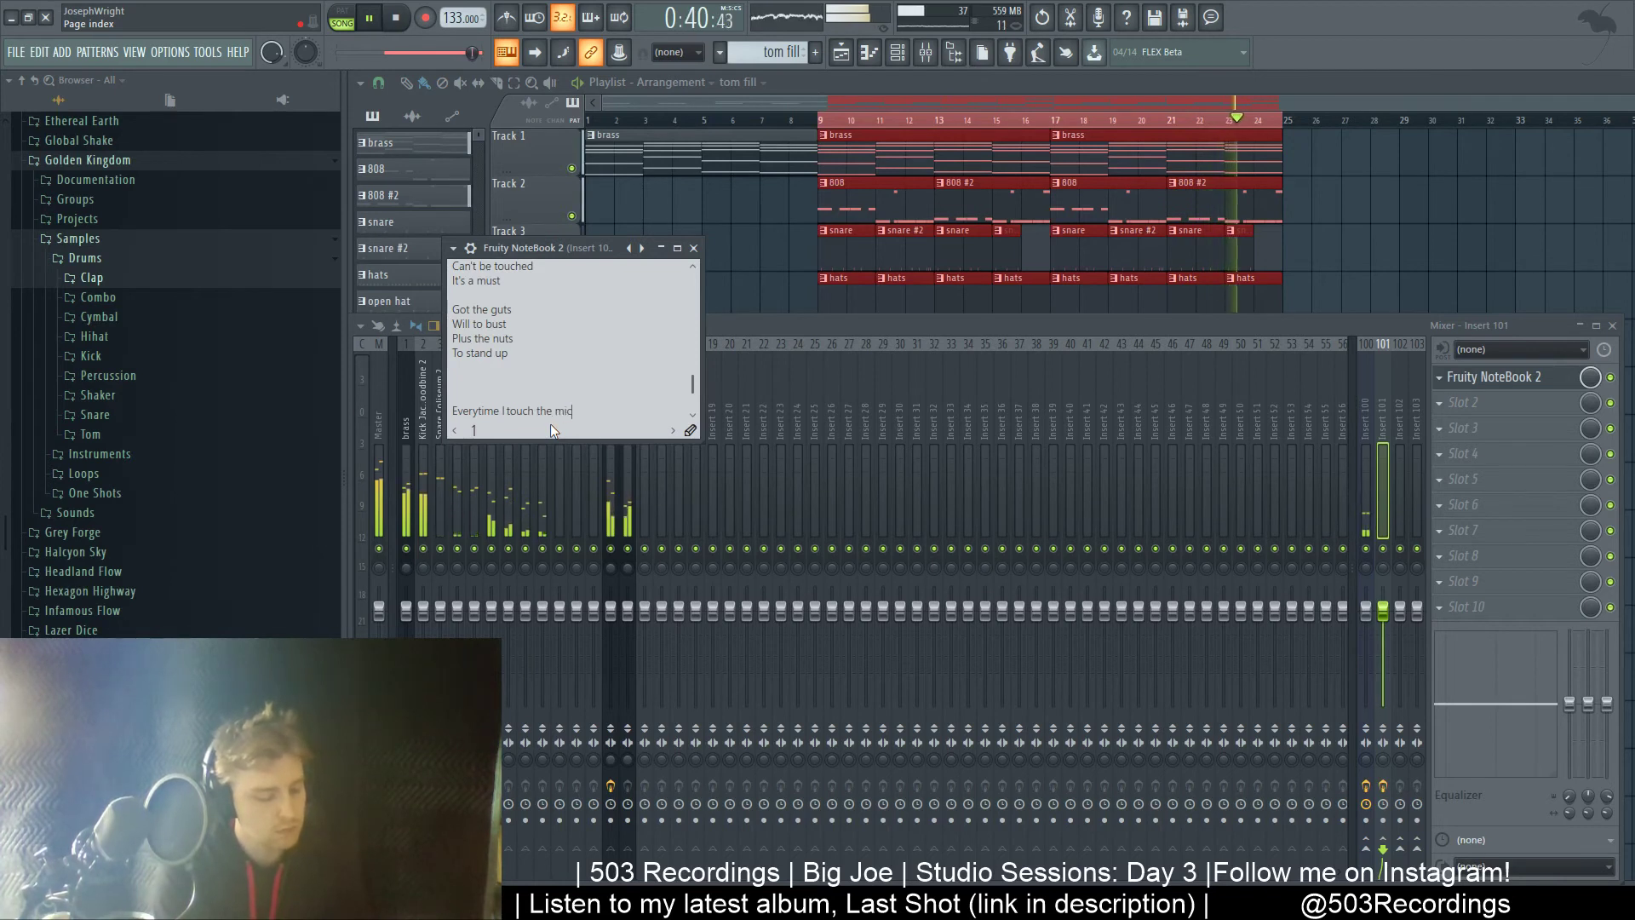
# - Add the lyric line "Reflect on my life" directly below "Everytime I touch the mic"
pyautogui.press('Return')
pyautogui.write('I')
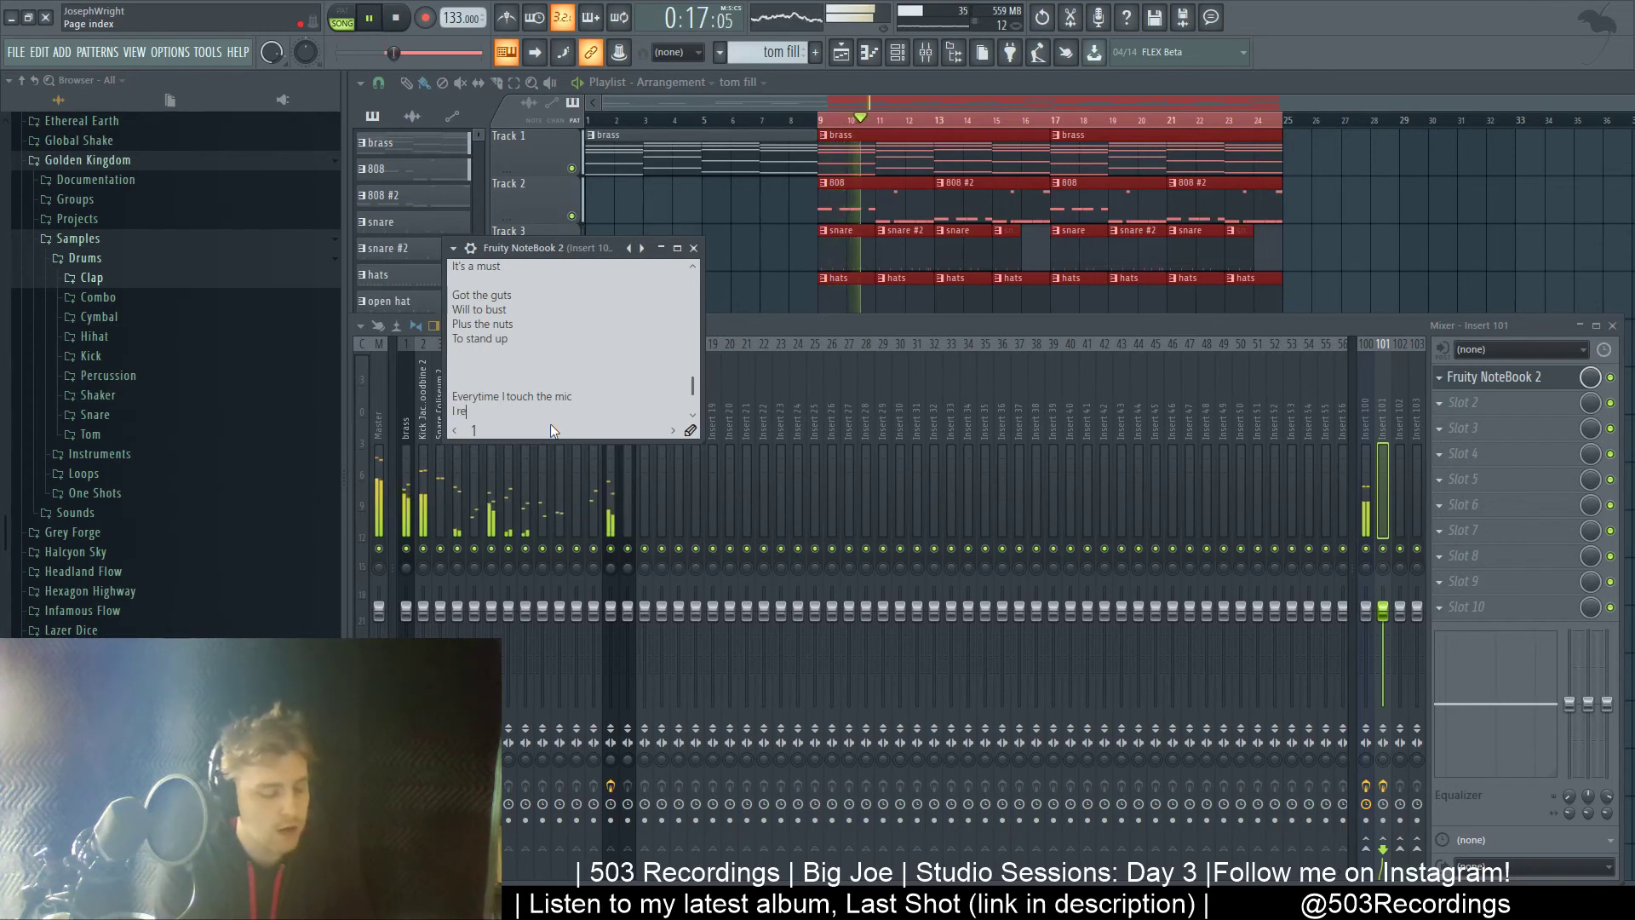
pyautogui.write(' re')
pyautogui.press('BackSpace')
pyautogui.press('BackSpace')
pyautogui.press('BackSpace')
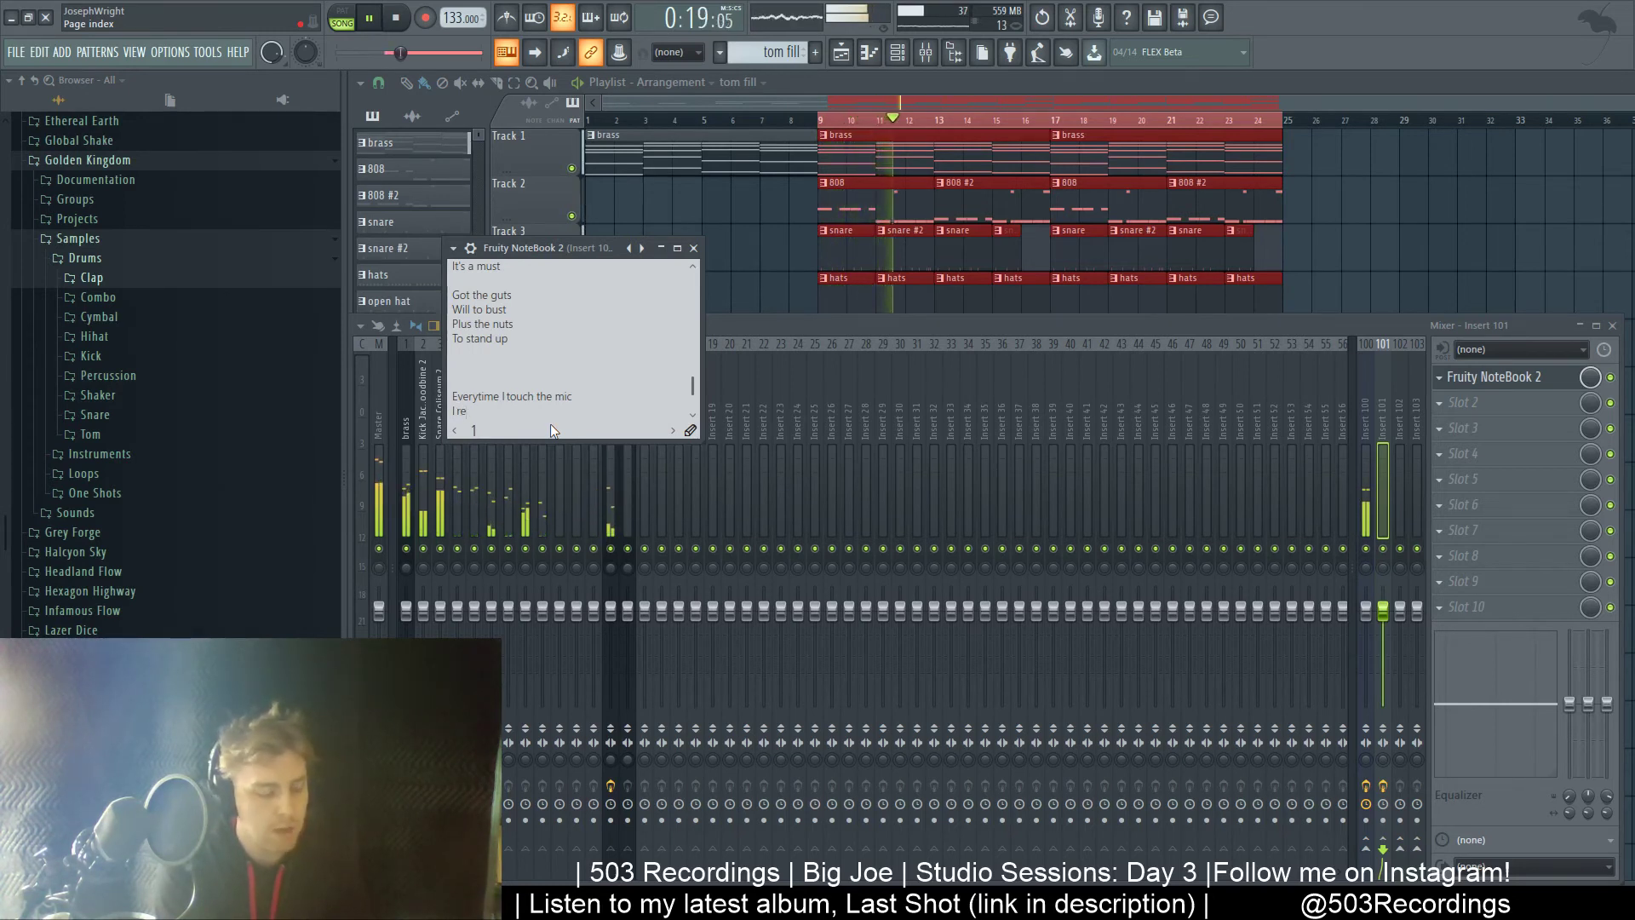
pyautogui.press('BackSpace')
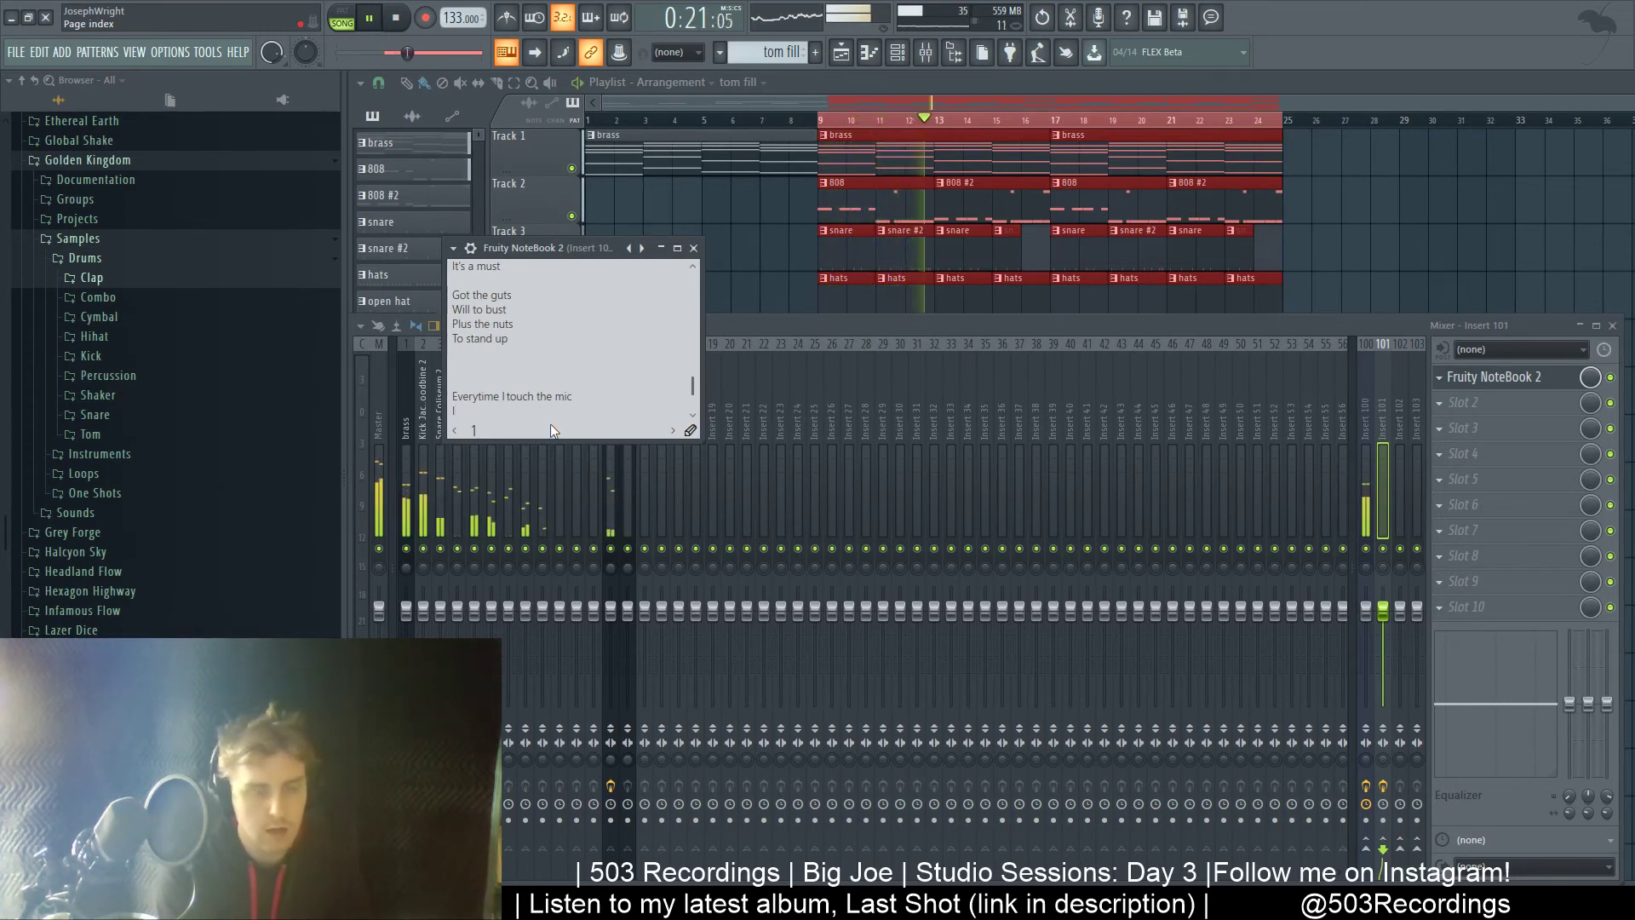
pyautogui.write('Reflect on my life')
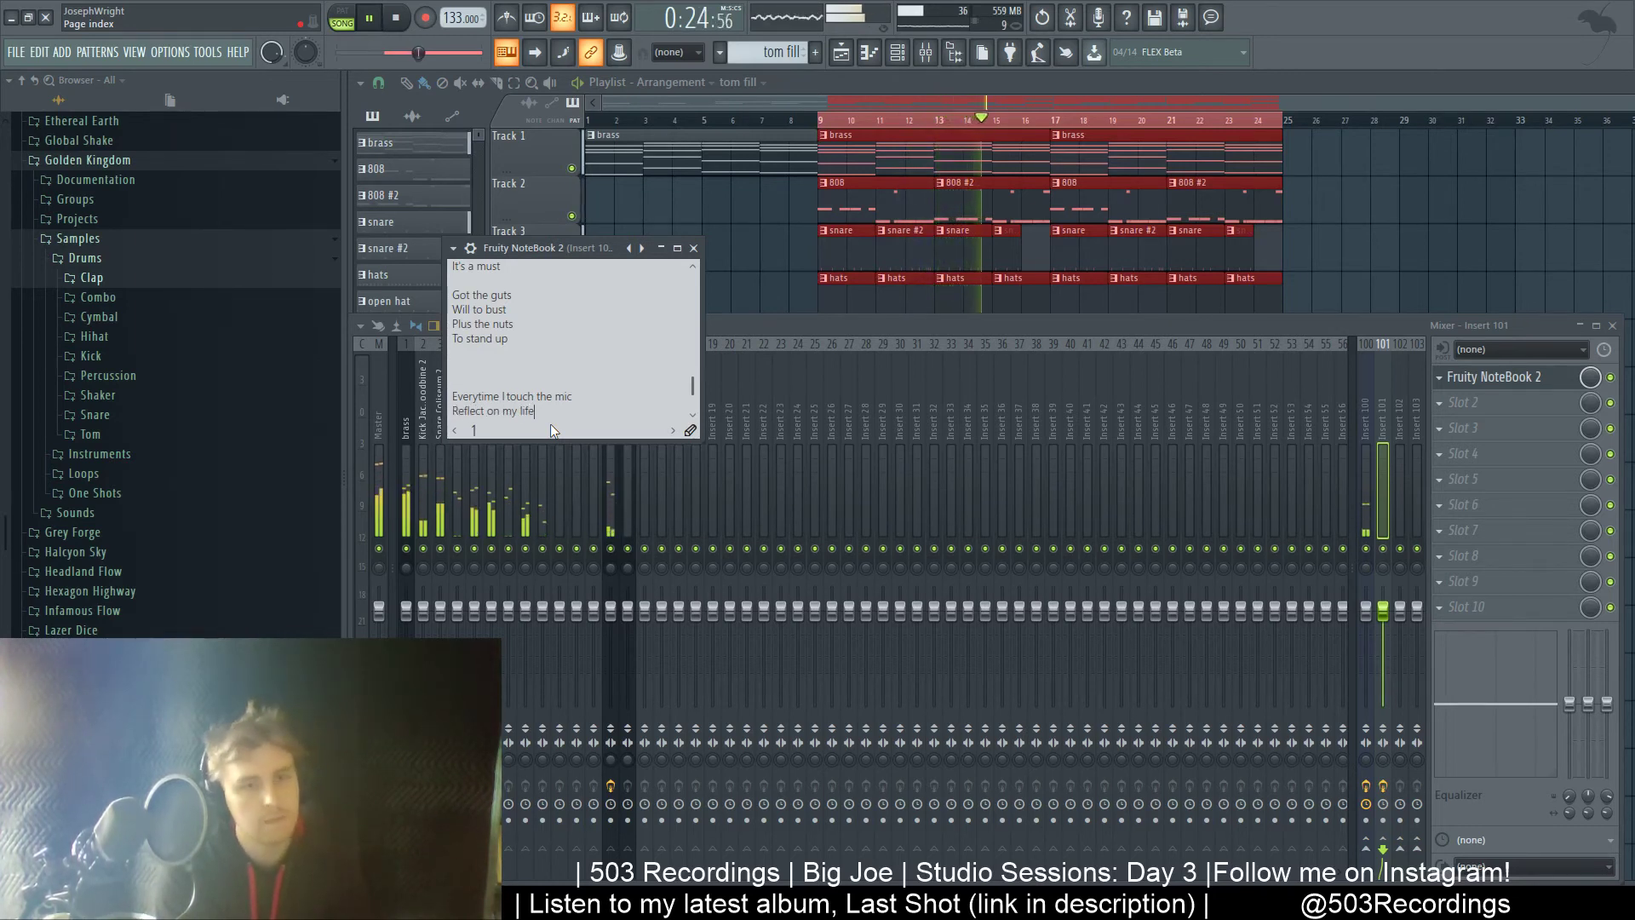
pyautogui.press('Return')
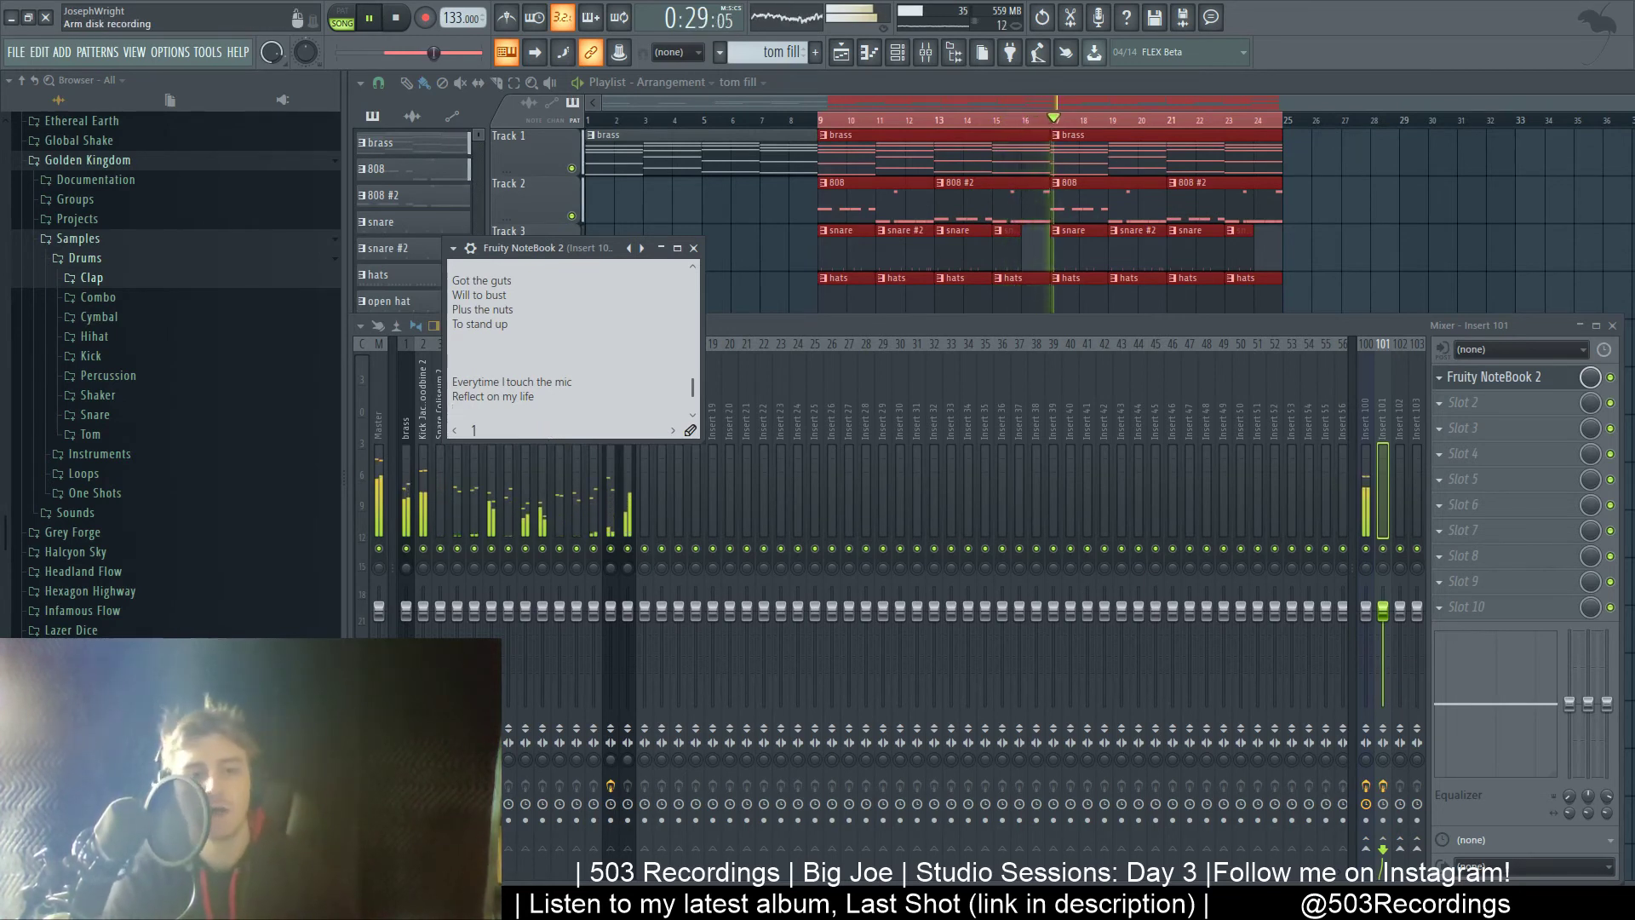
# - Select the Insert 100 vocal track and bypass its Waves Tune Real-Time effect
pyautogui.click(637, 335)
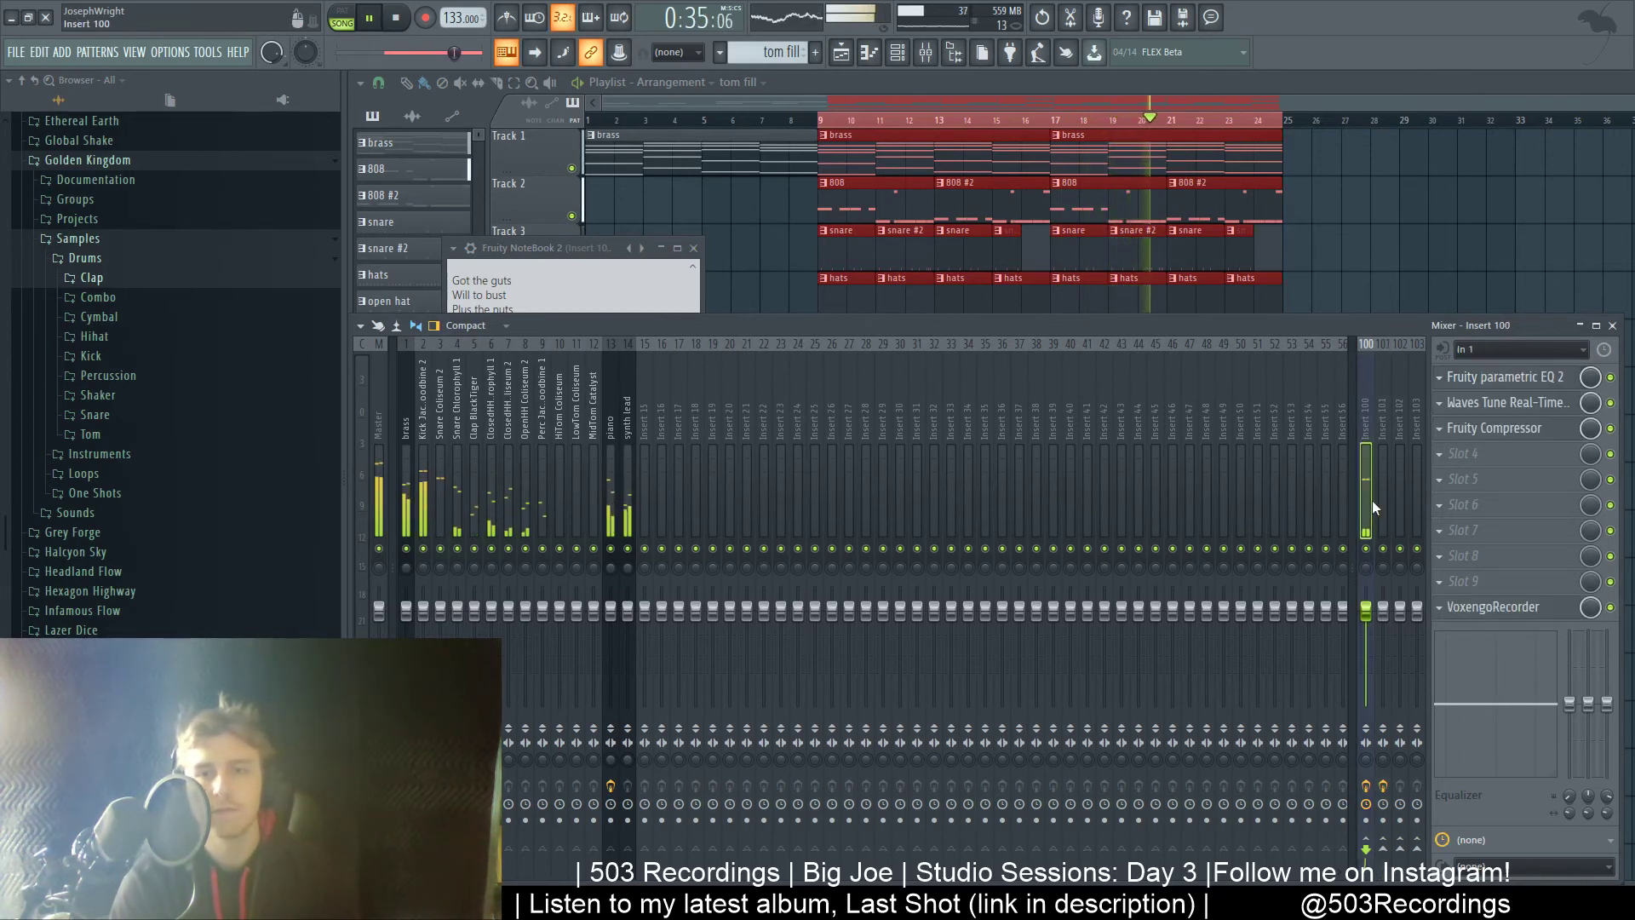
pyautogui.press('Left')
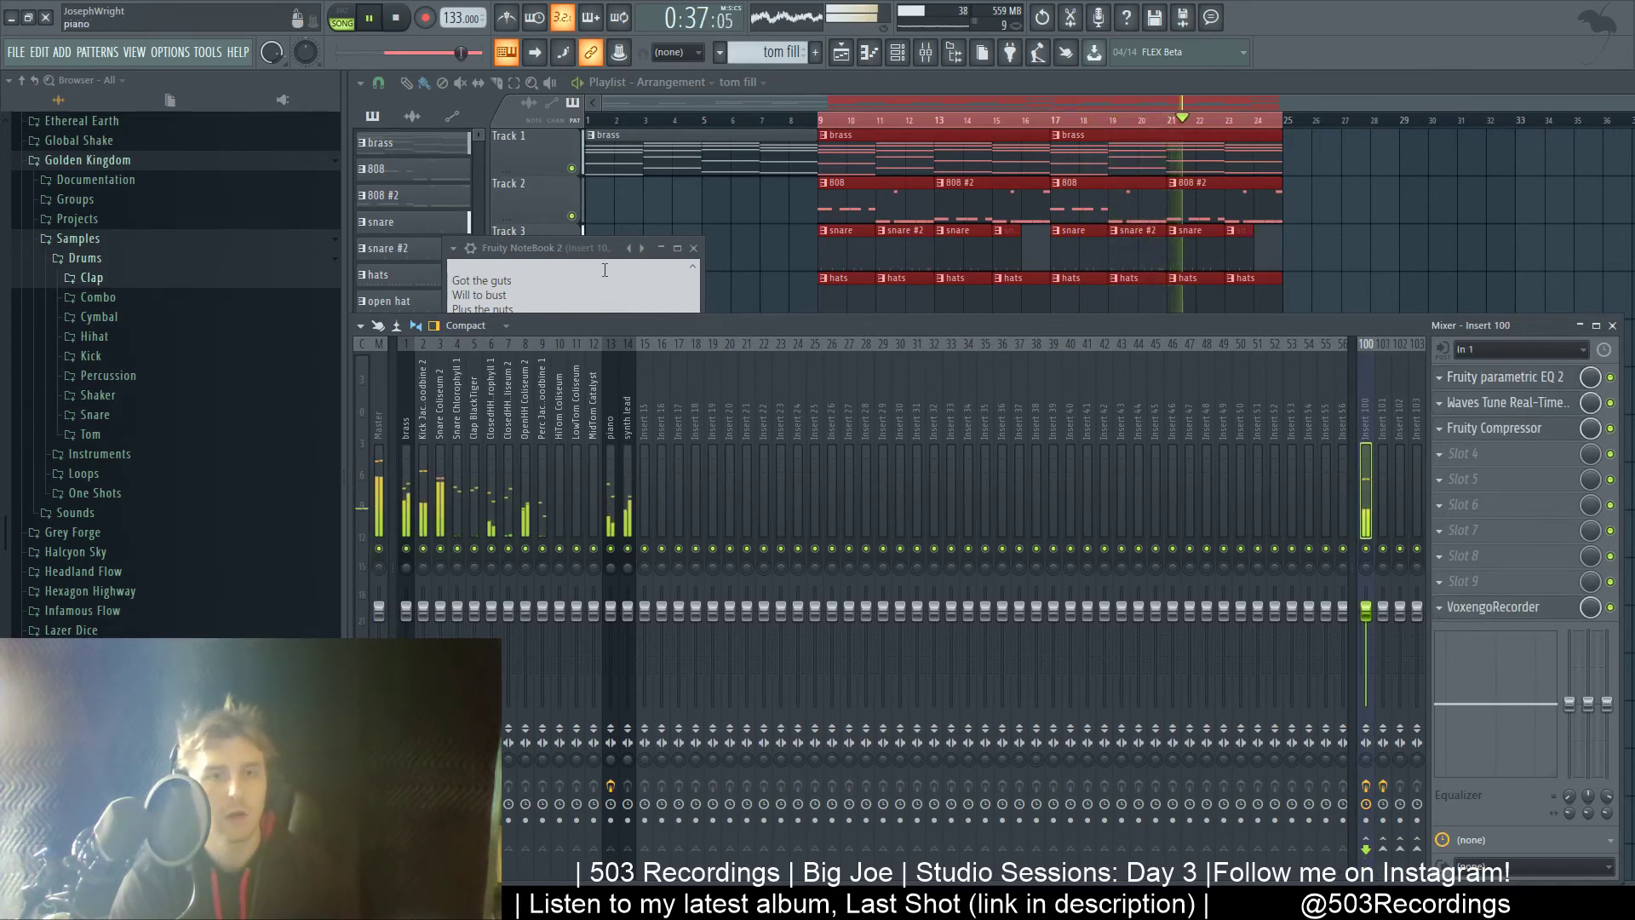
pyautogui.press('Right')
pyautogui.click(1372, 419)
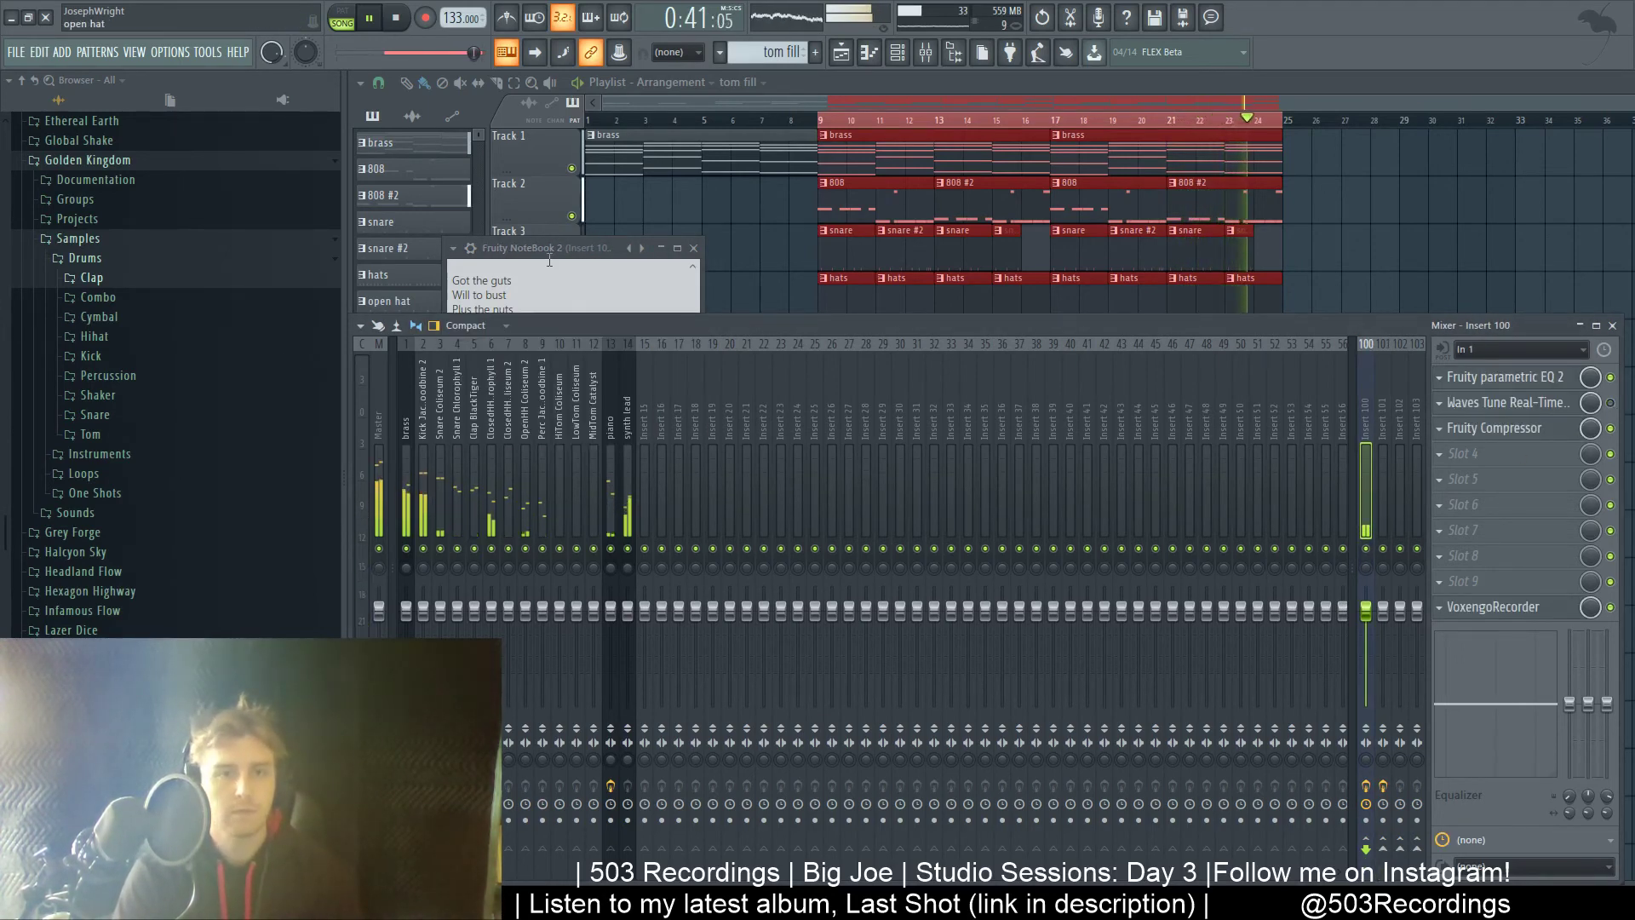
# - Return to the notebook and write "Take the steps when I sit to write" below "Reflect on my life", with blank lines around it
pyautogui.press('Right')
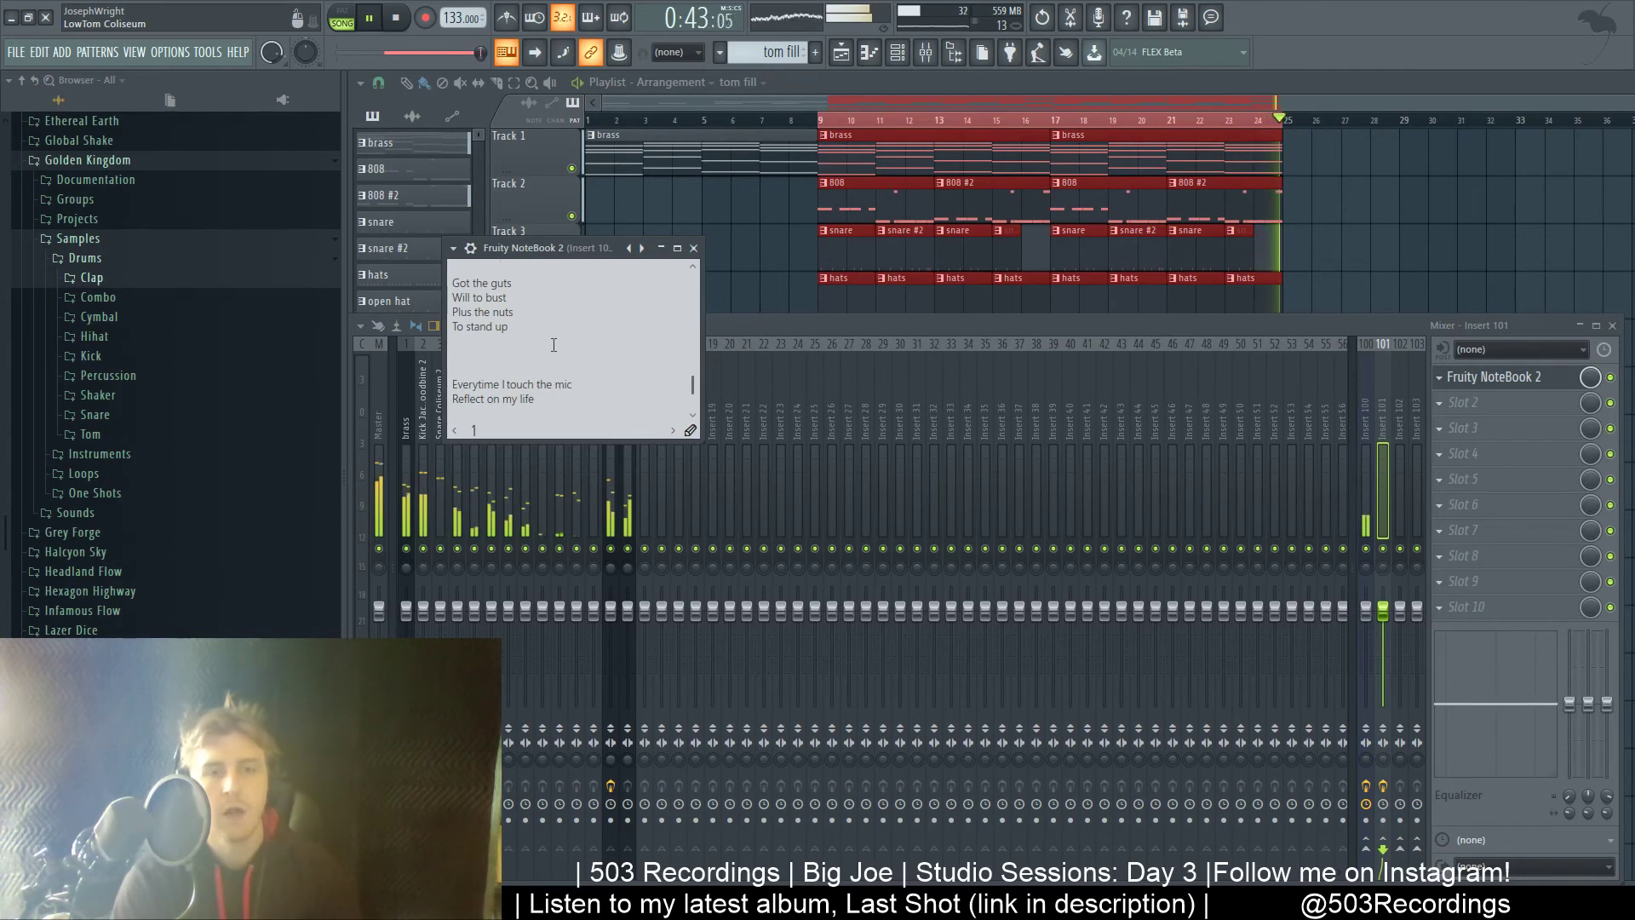
pyautogui.click(582, 409)
pyautogui.press('Return')
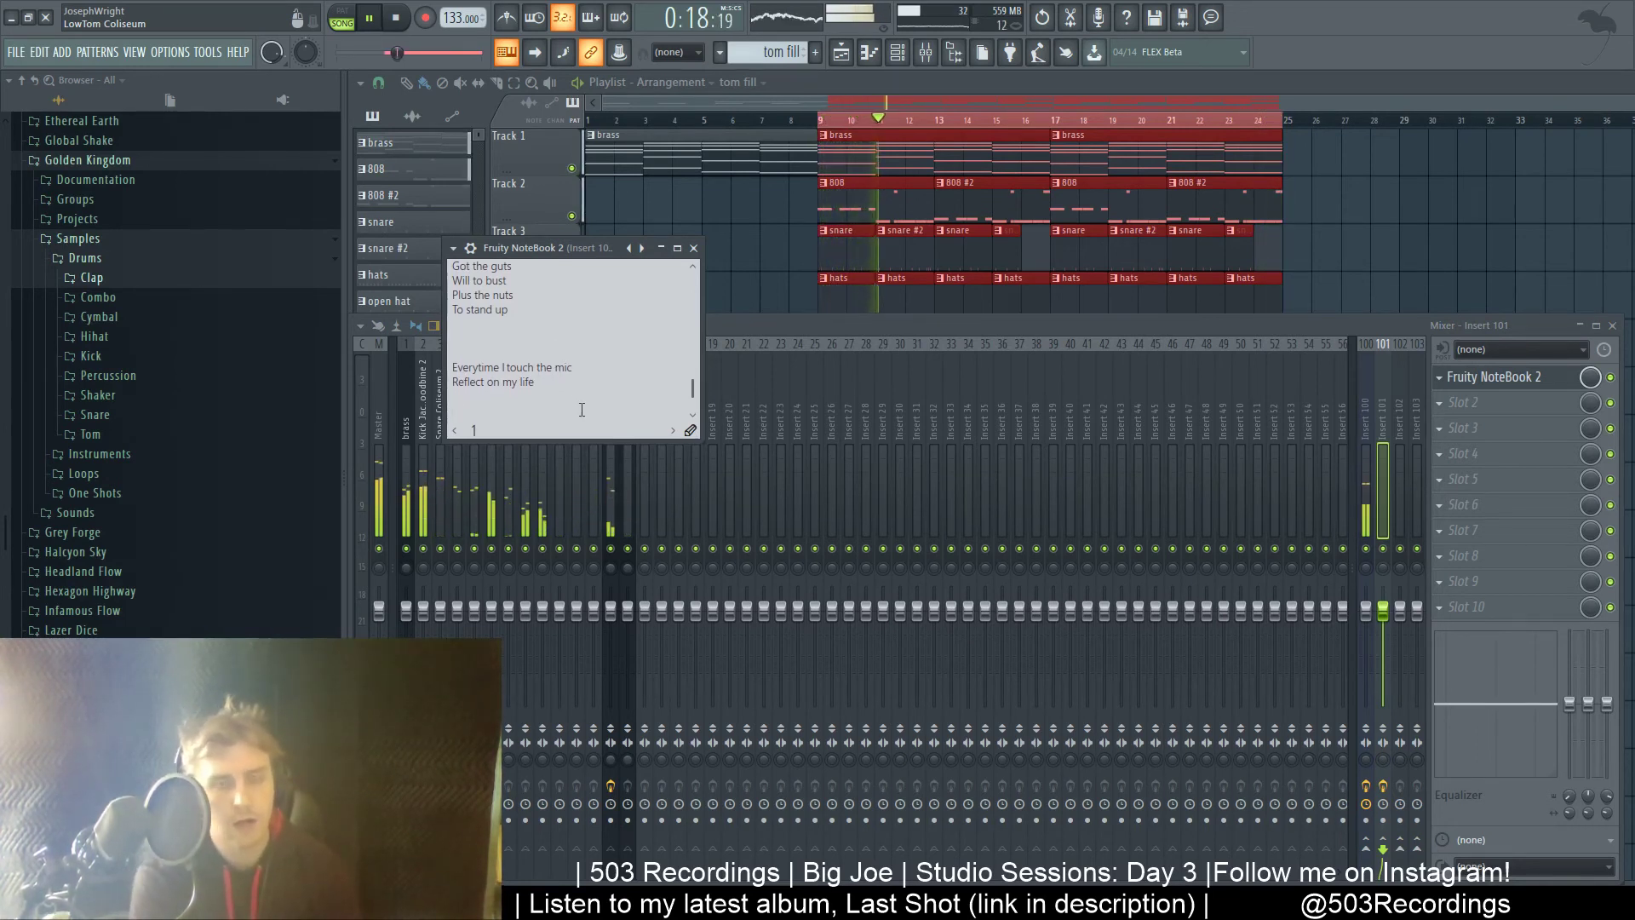
pyautogui.write('Take t')
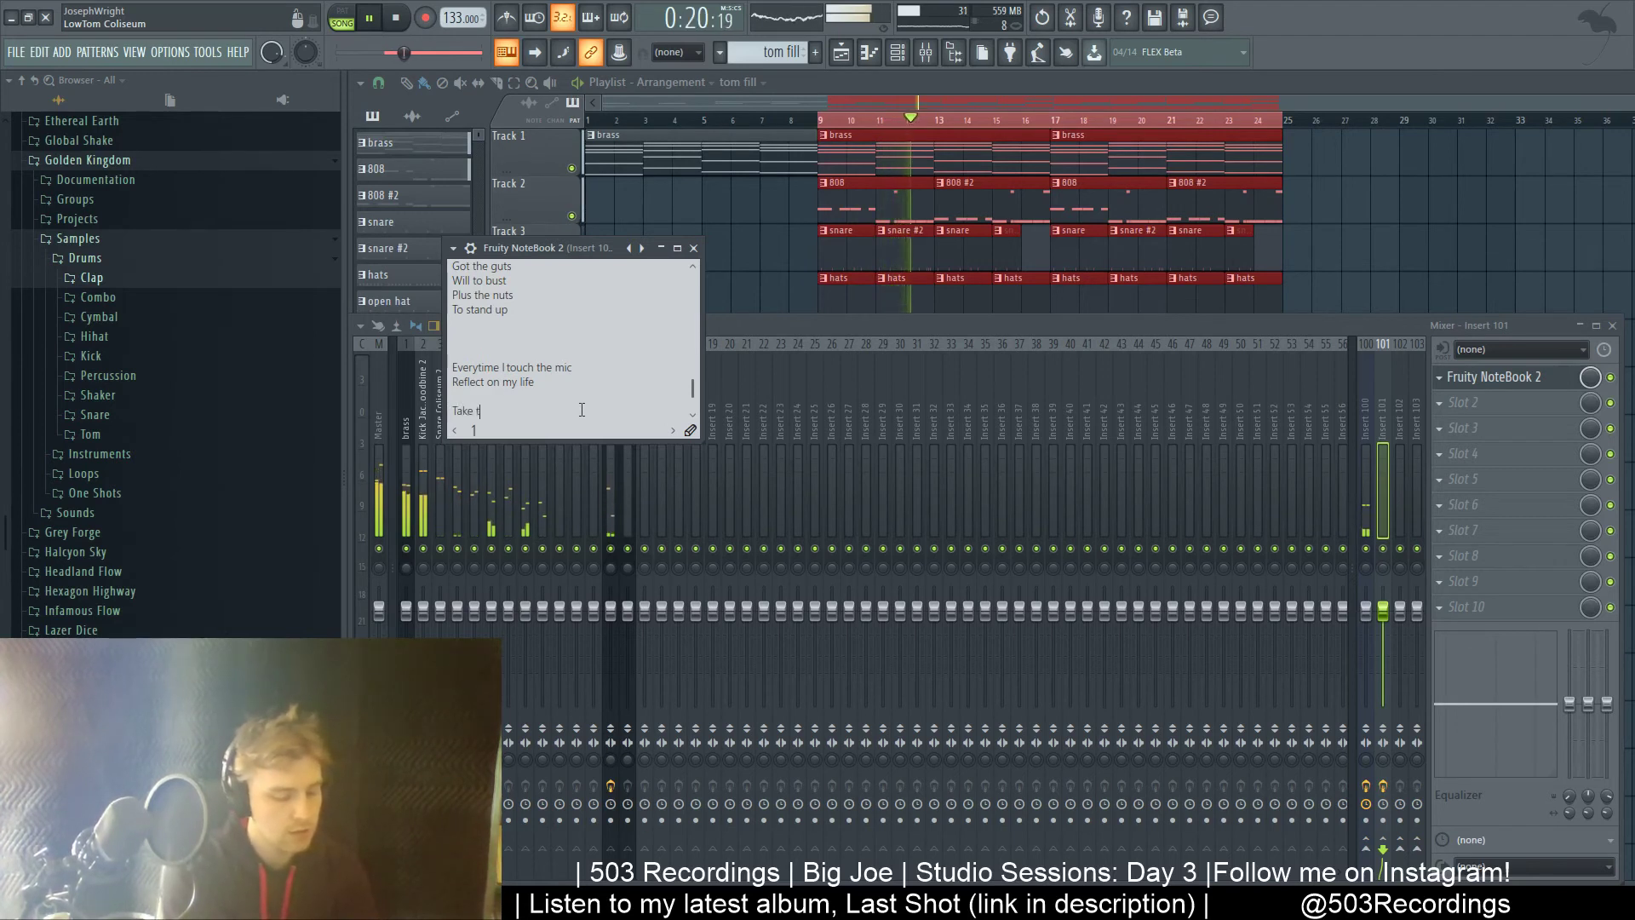
pyautogui.write('he stepo')
pyautogui.press('BackSpace')
pyautogui.write('s')
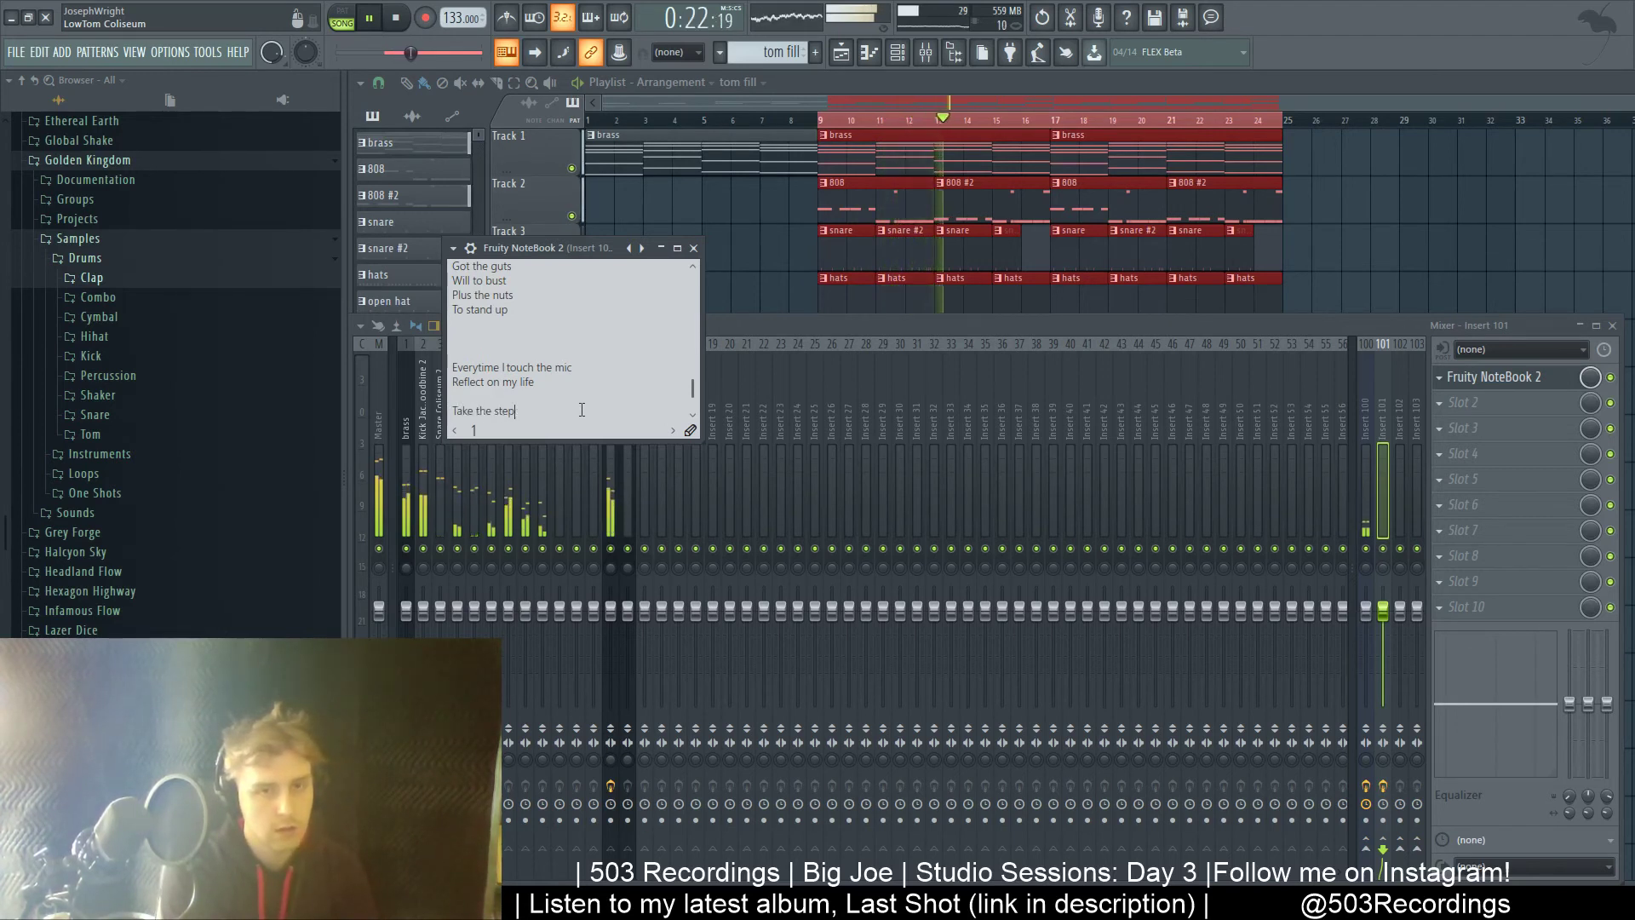
pyautogui.write(' when')
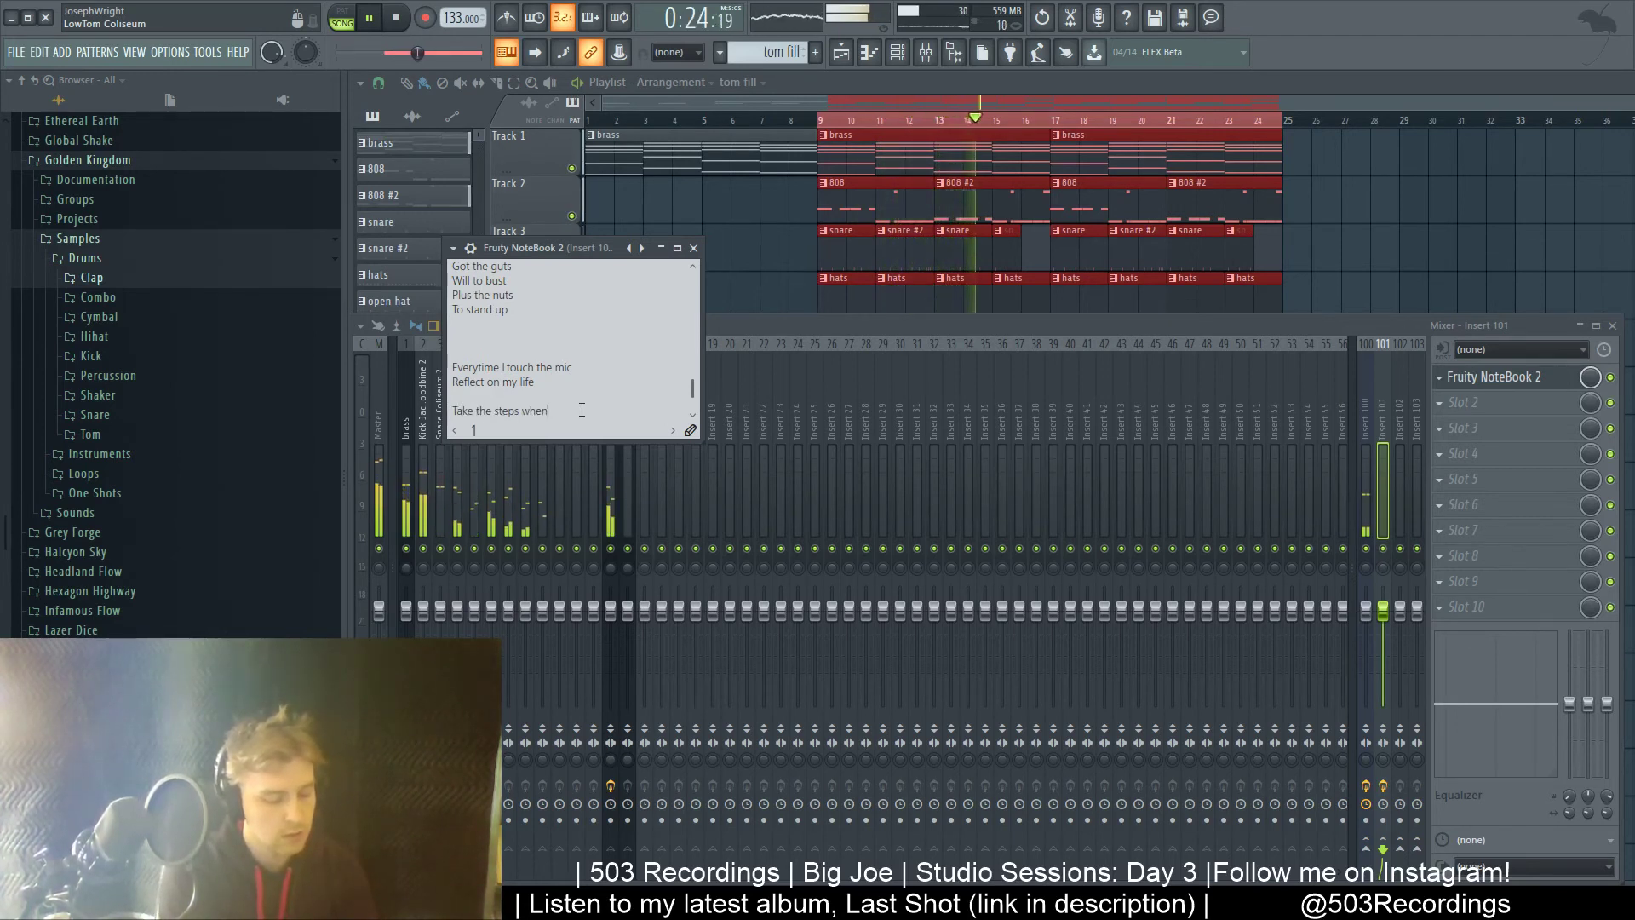
pyautogui.write(' I sit to write')
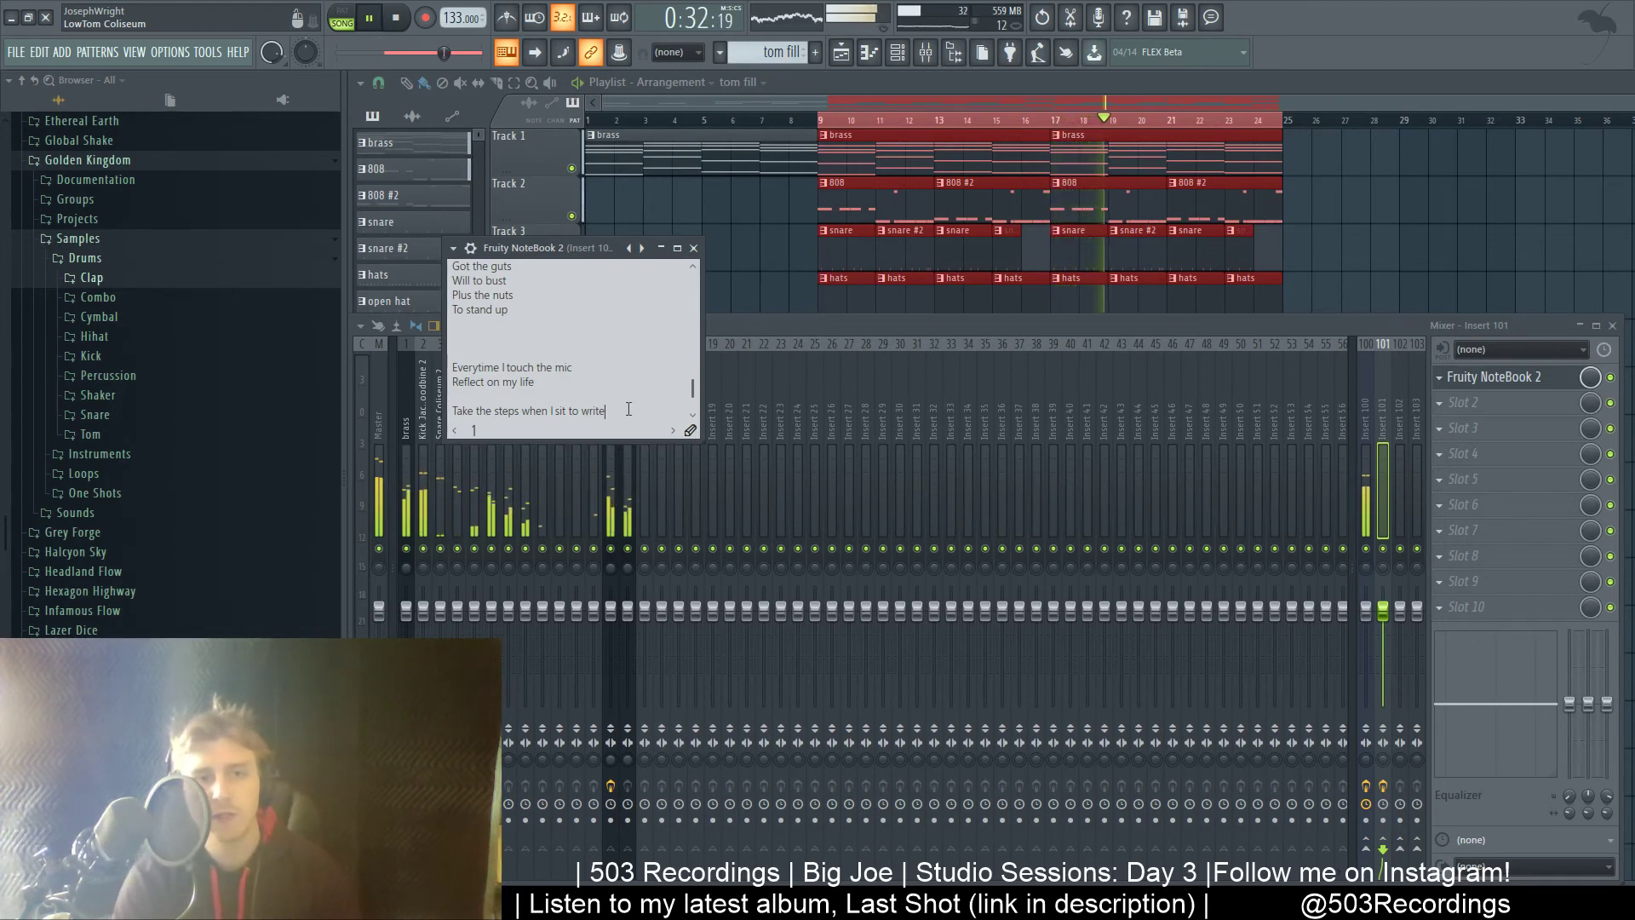
pyautogui.press('Return')
pyautogui.press('Return')
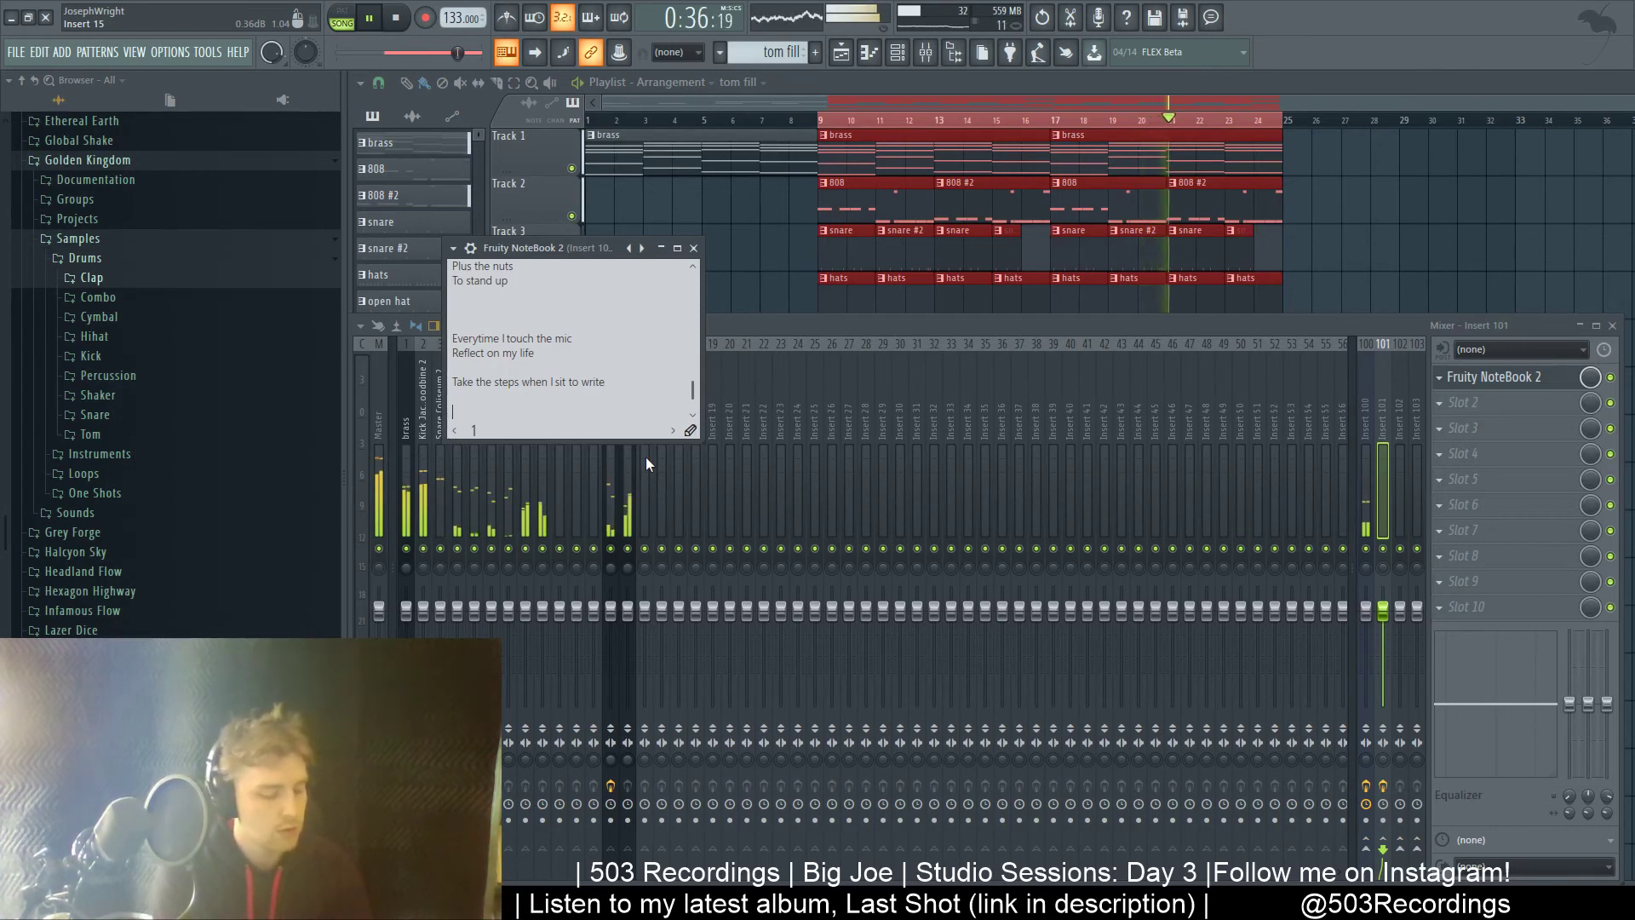
pyautogui.write('T')
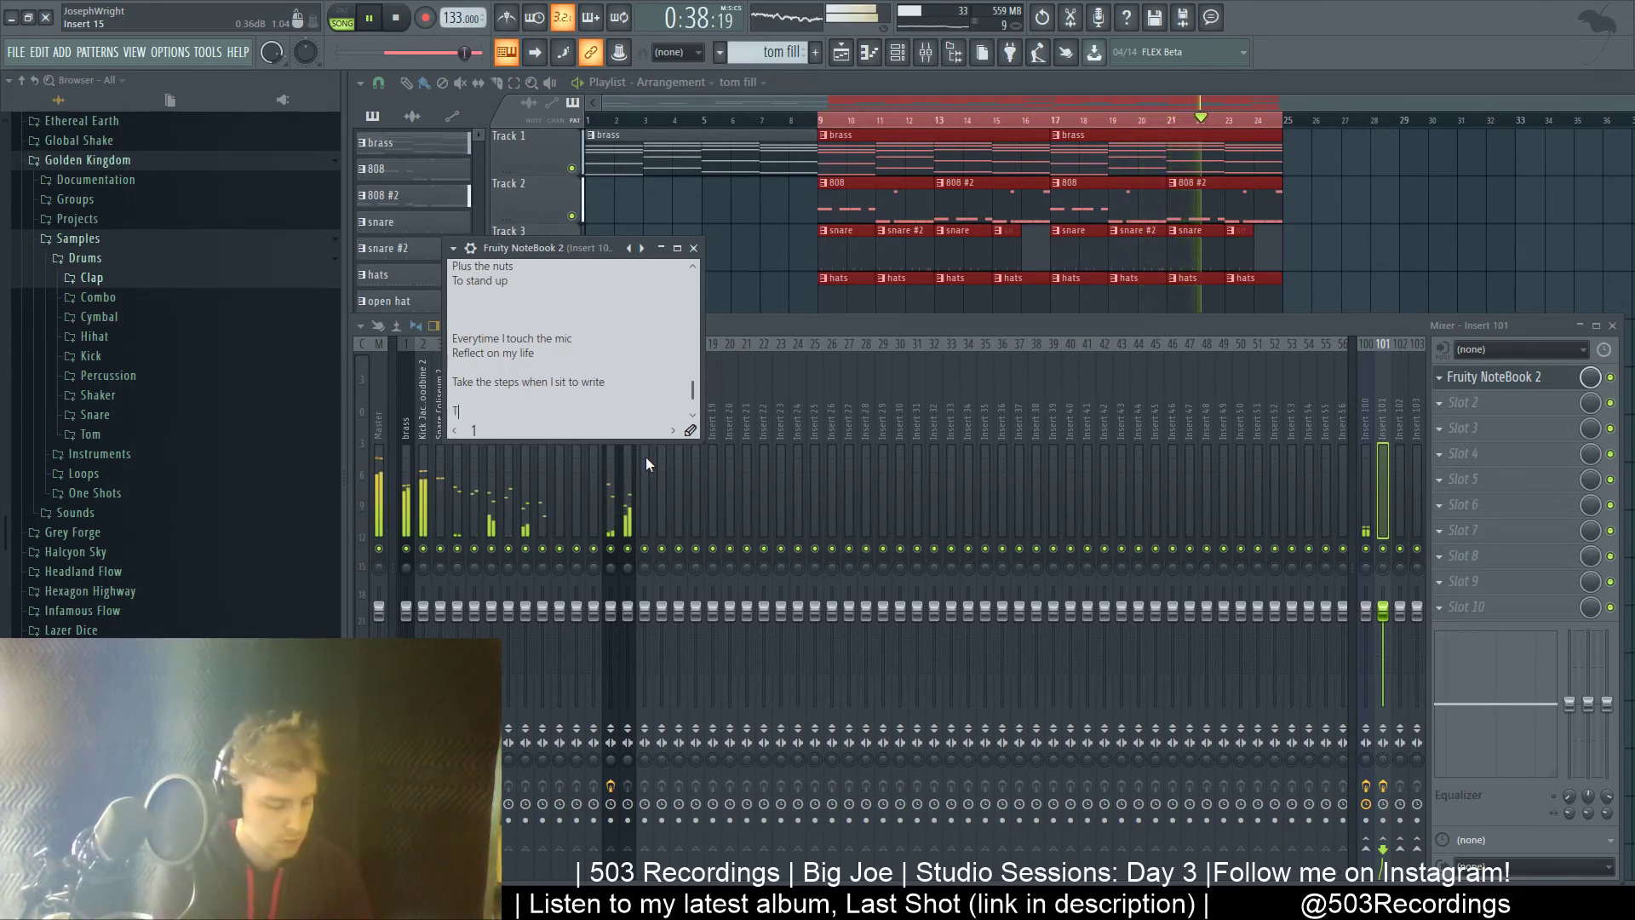
pyautogui.write('he pen')
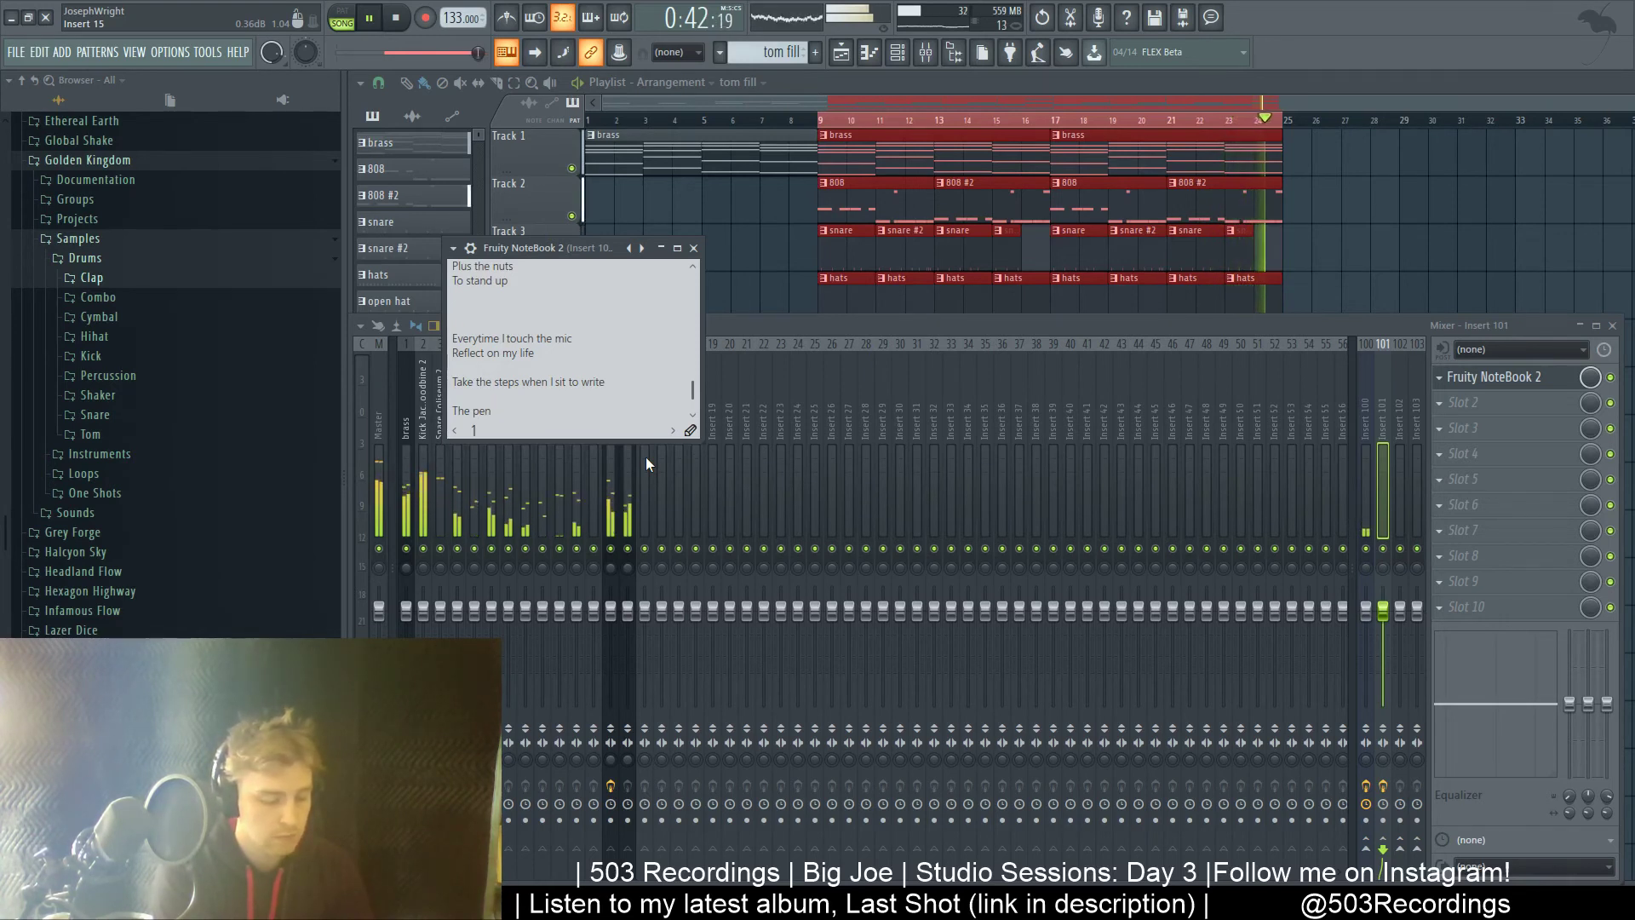
pyautogui.press('BackSpace')
pyautogui.press('BackSpace')
pyautogui.press('BackSpace')
pyautogui.press('BackSpace')
pyautogui.press('BackSpace')
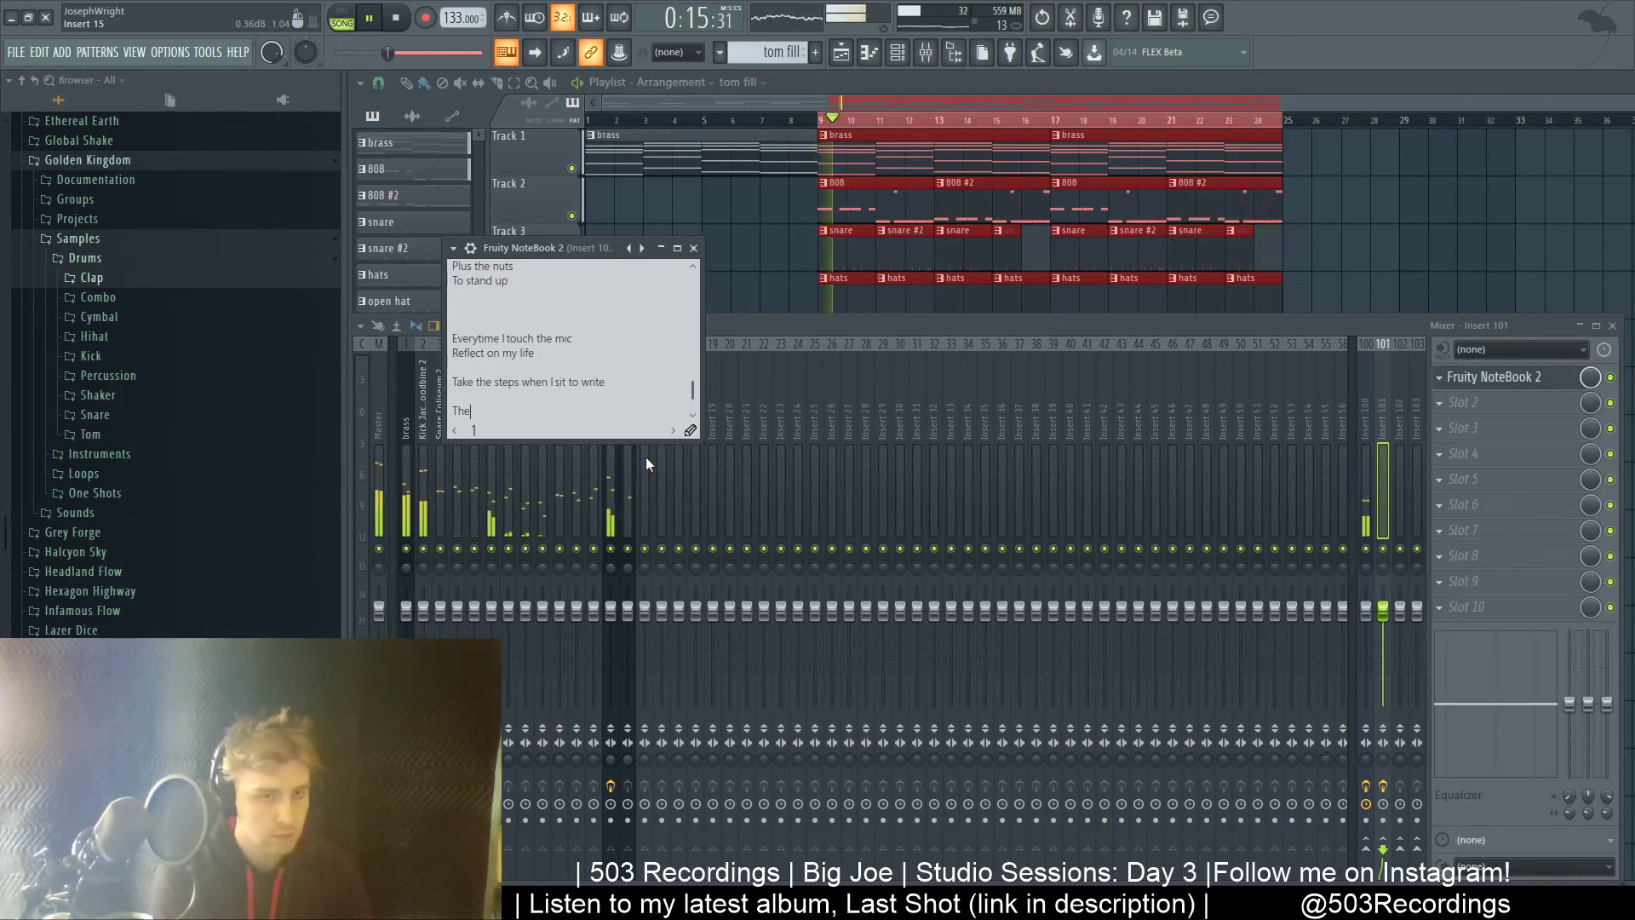
pyautogui.press('BackSpace')
pyautogui.press('BackSpace')
pyautogui.press('BackSpace')
pyautogui.write('Ink')
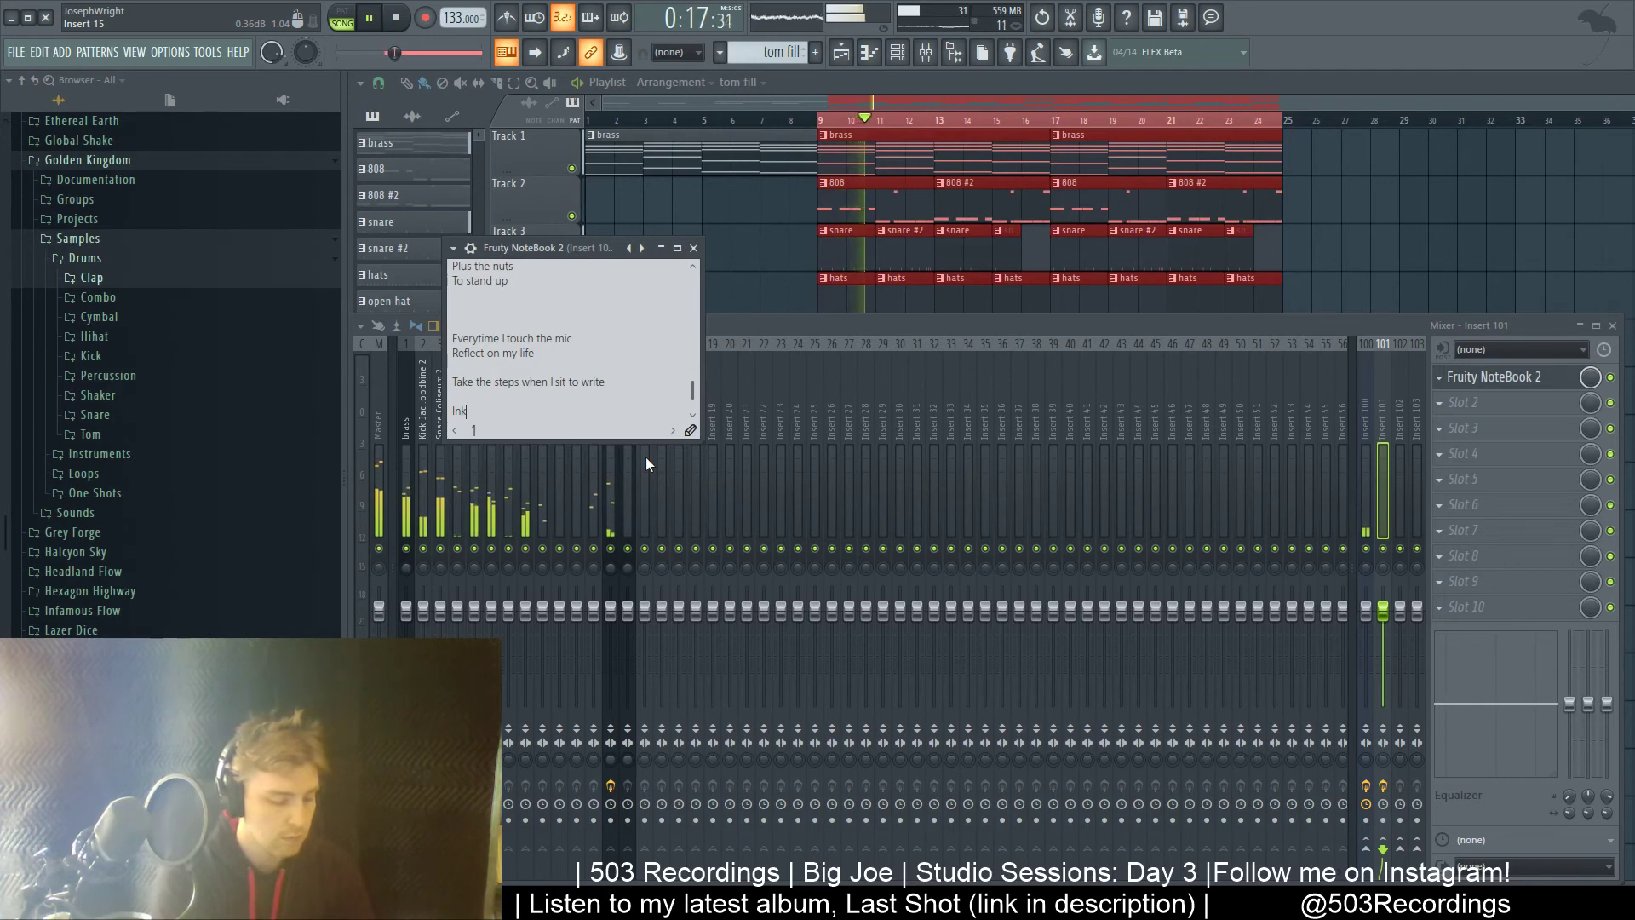
pyautogui.press('BackSpace')
pyautogui.press('BackSpace')
pyautogui.press('BackSpace')
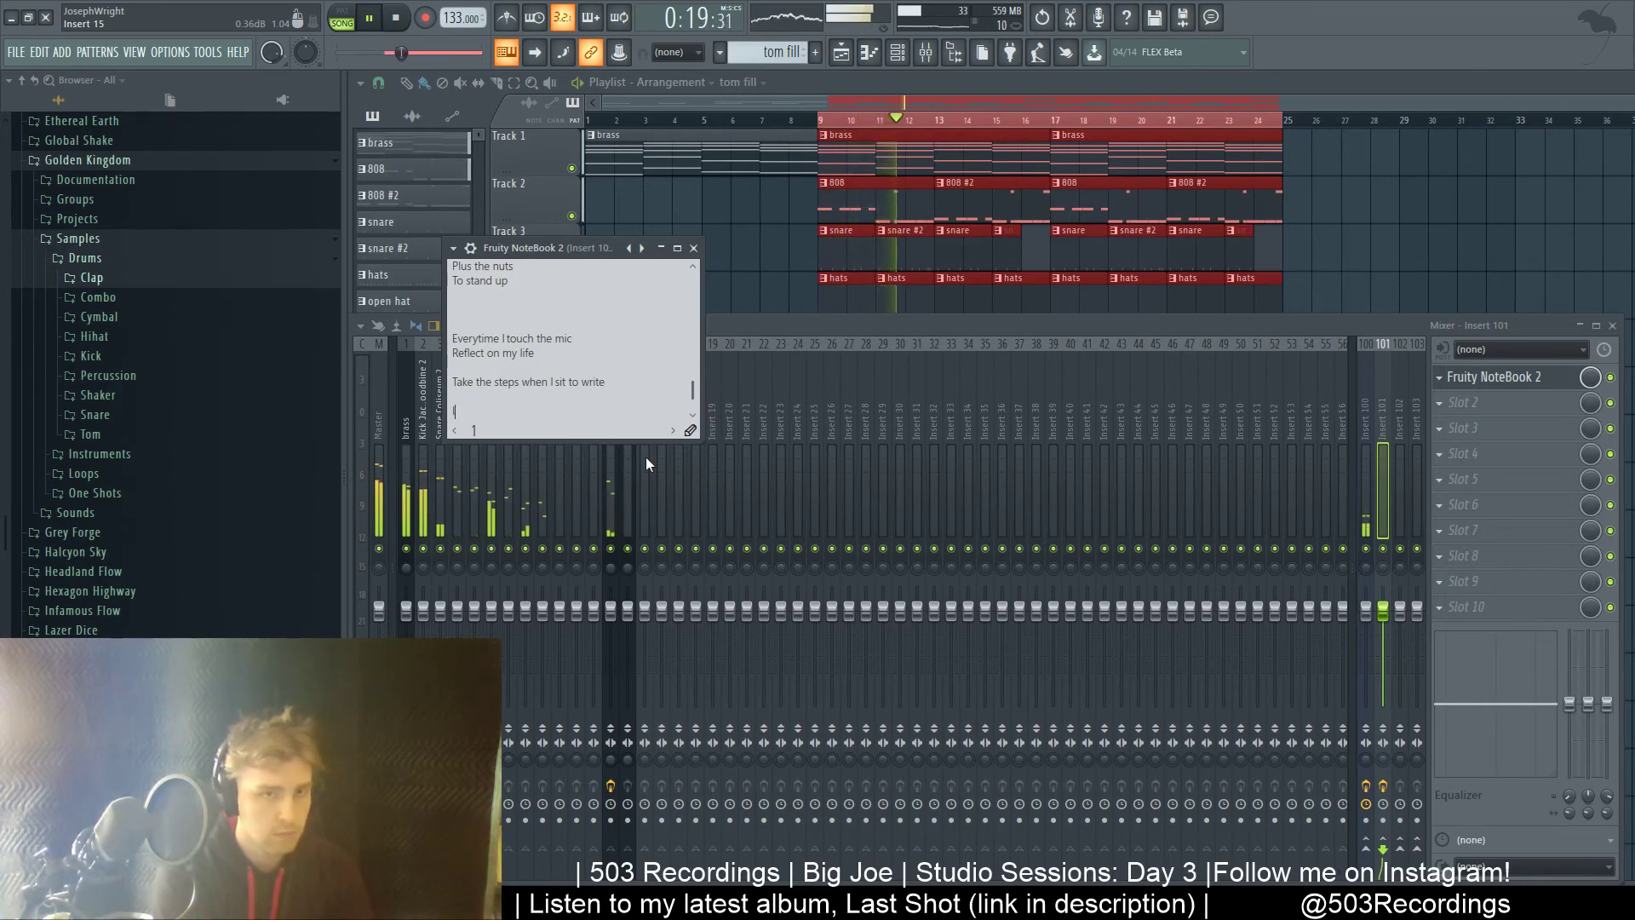
pyautogui.write('Alwa')
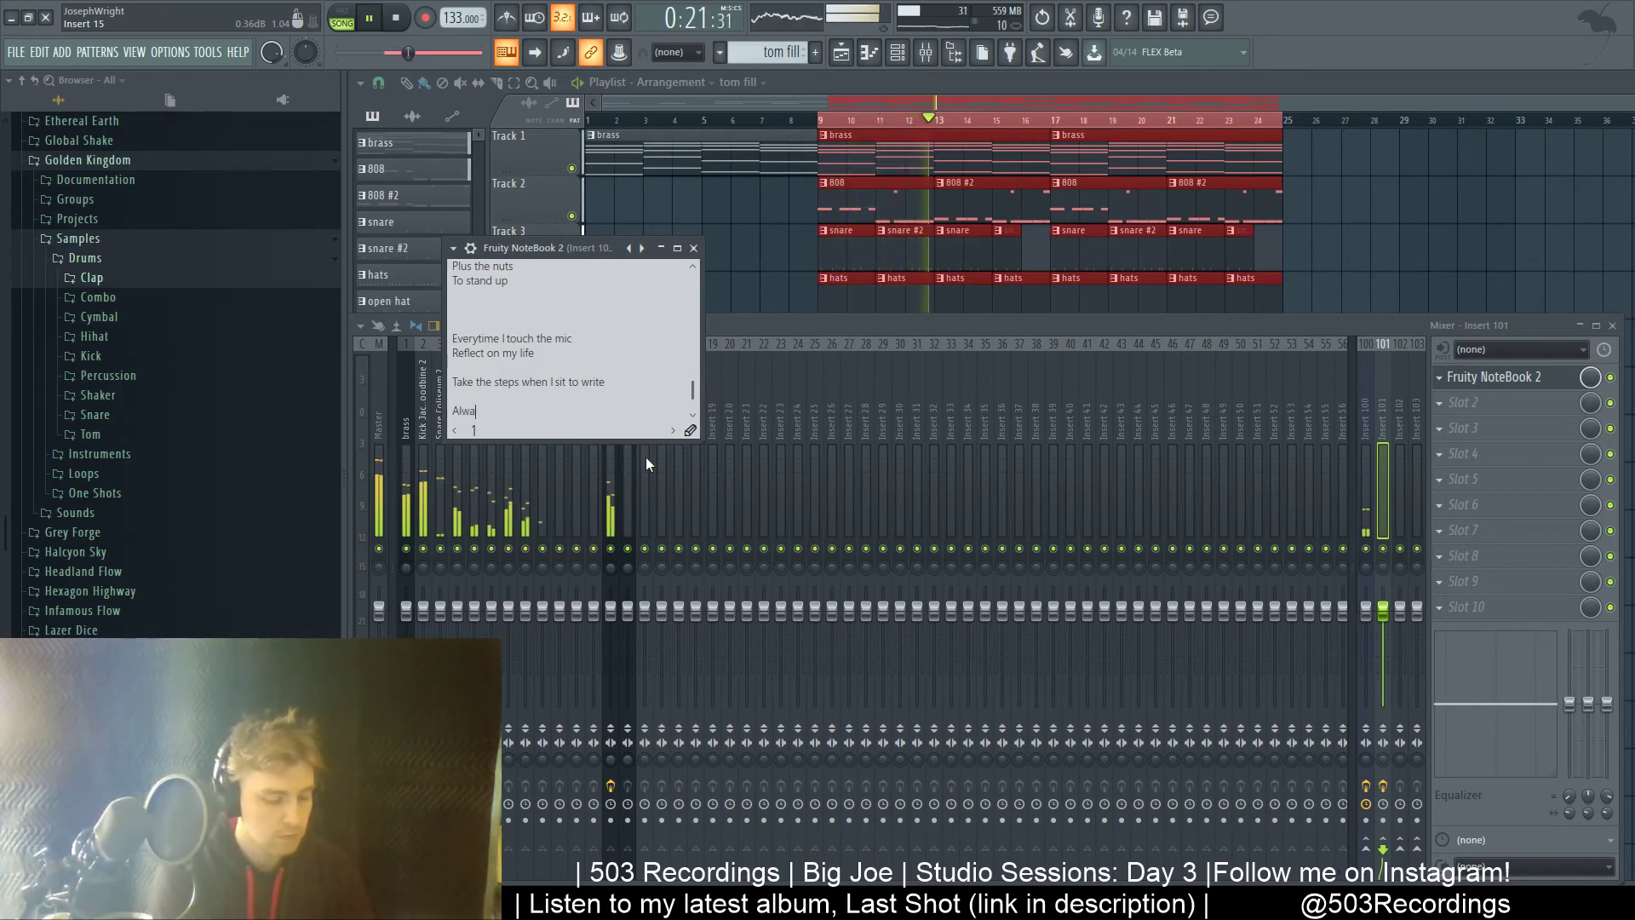
pyautogui.write('ys')
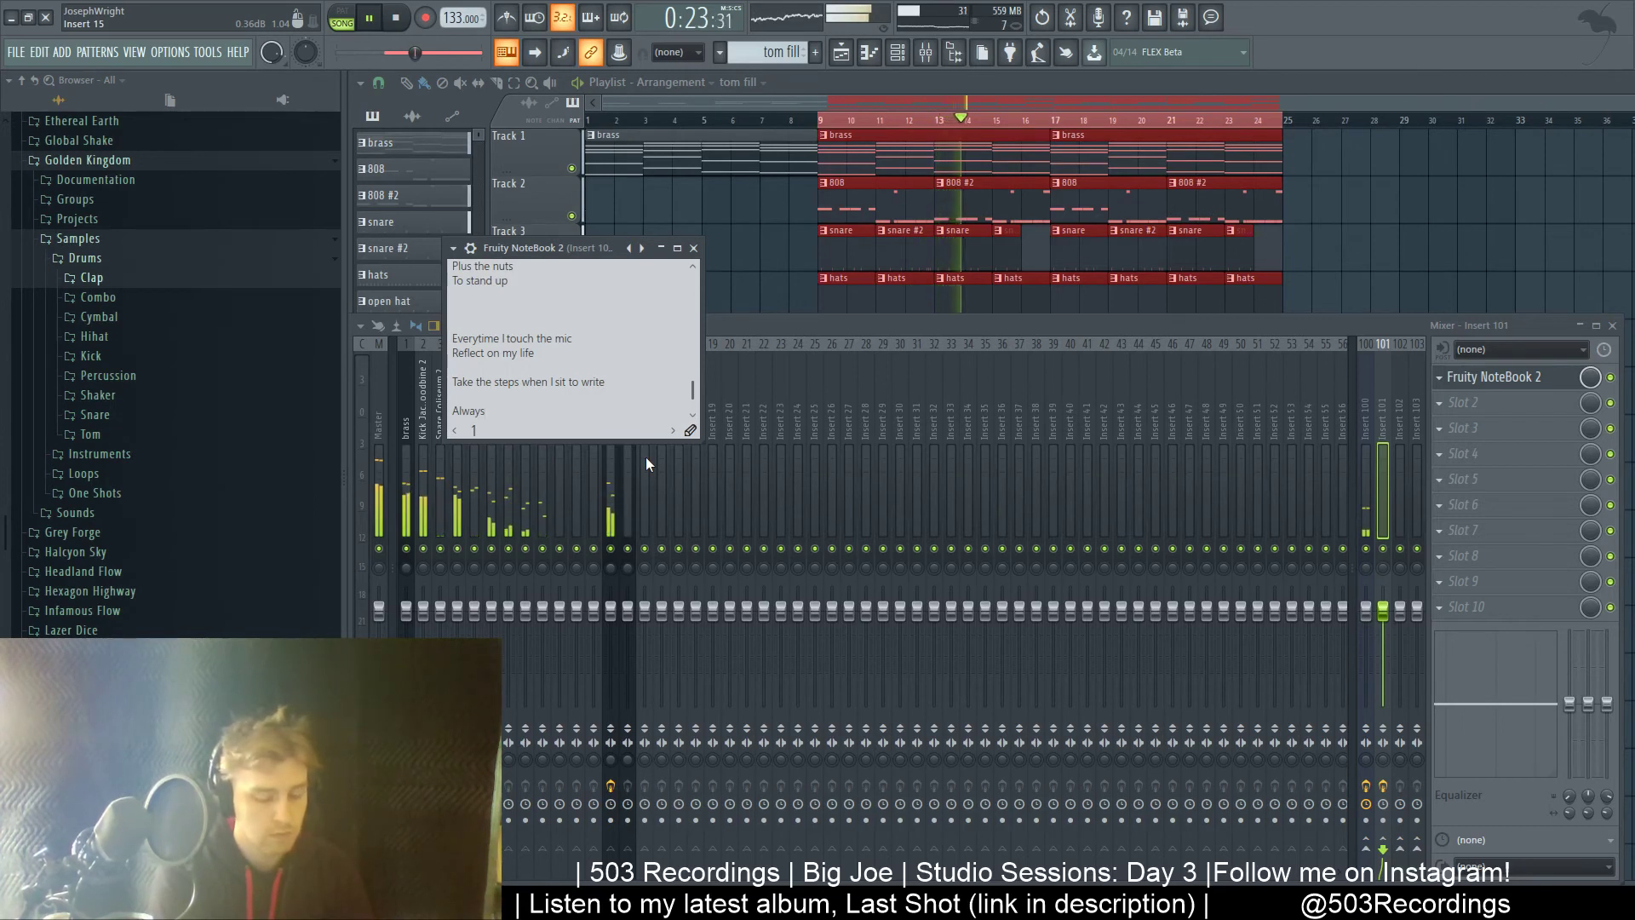
pyautogui.press('BackSpace')
pyautogui.press('BackSpace')
pyautogui.press('BackSpace')
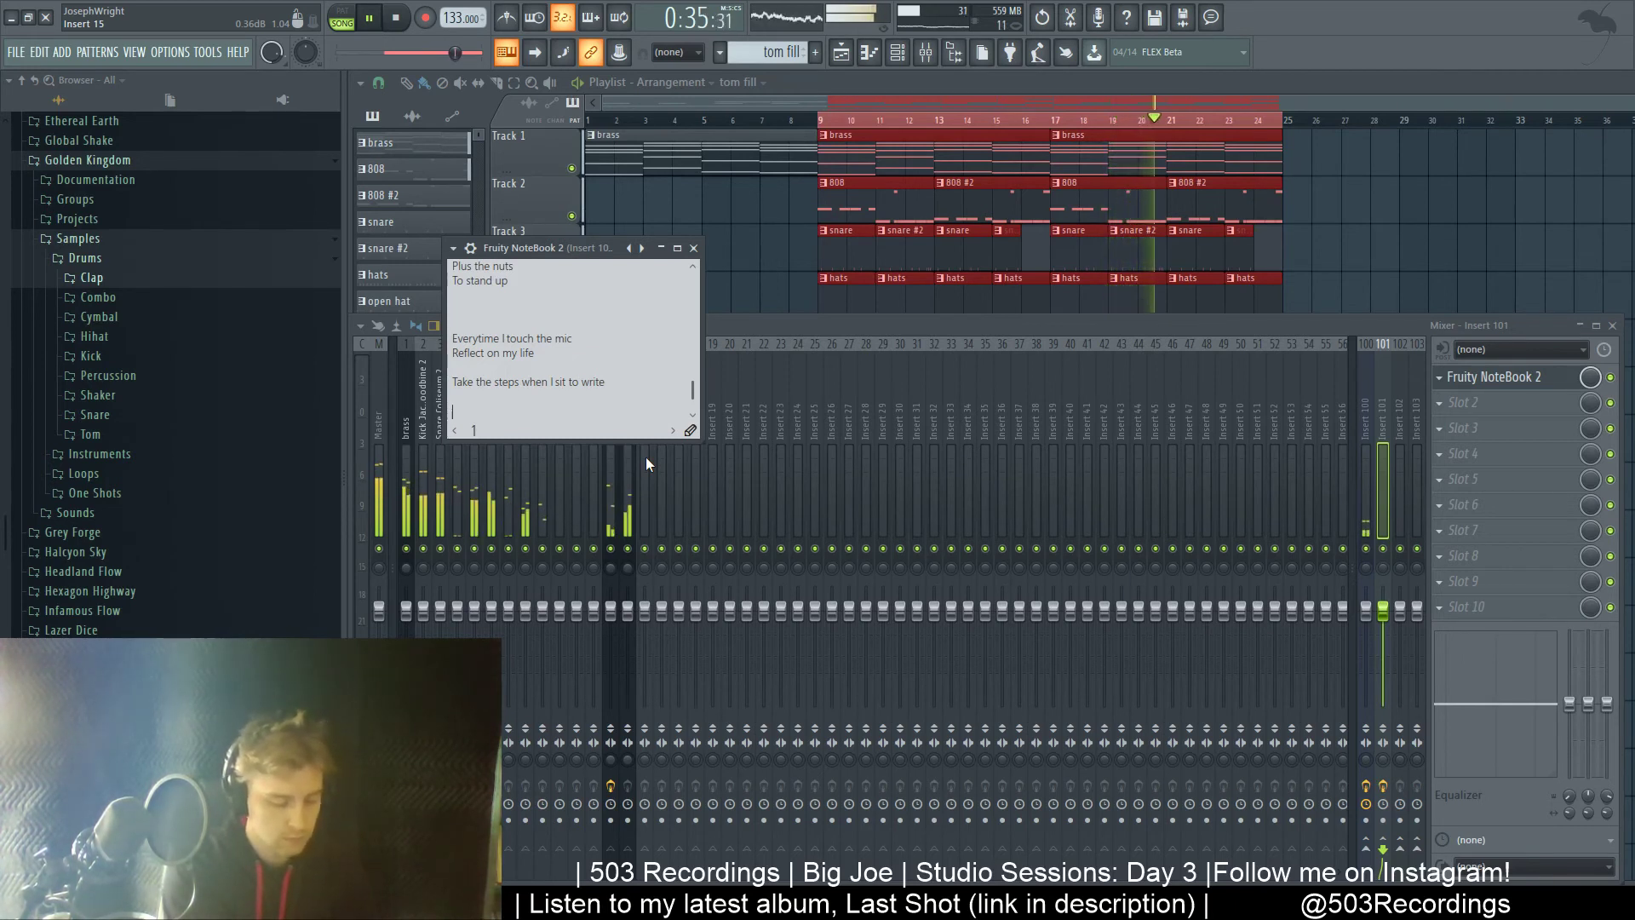
# - Write "Get rid of my strife," as the lyric line below "Take the steps when I sit to write"
pyautogui.write('Get rid of')
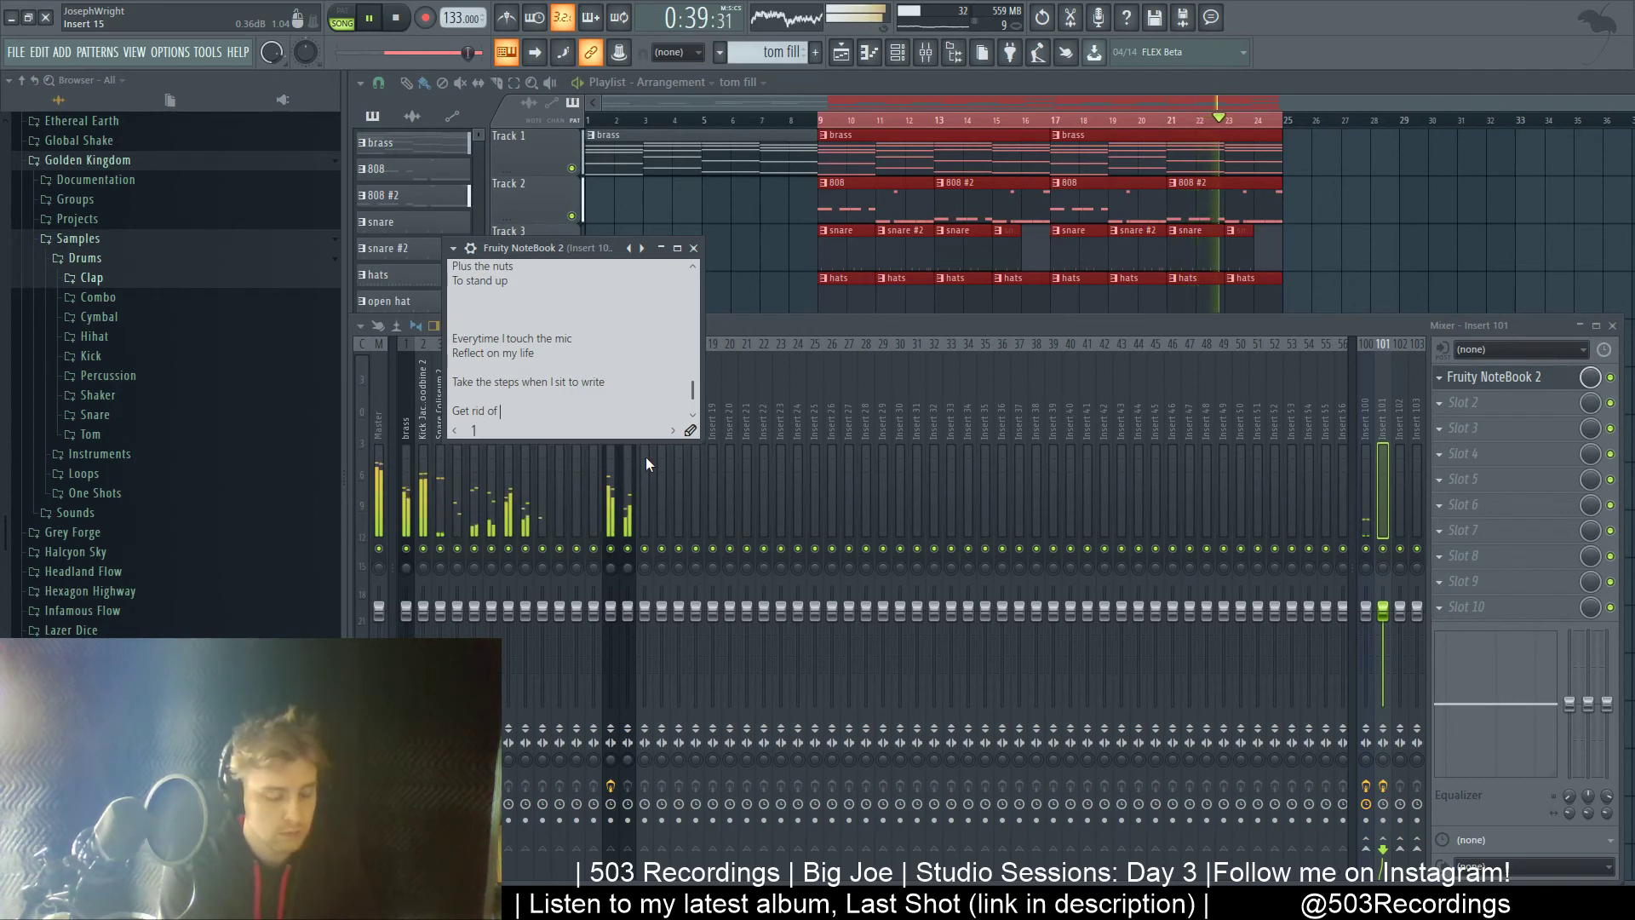
pyautogui.write(' my strife')
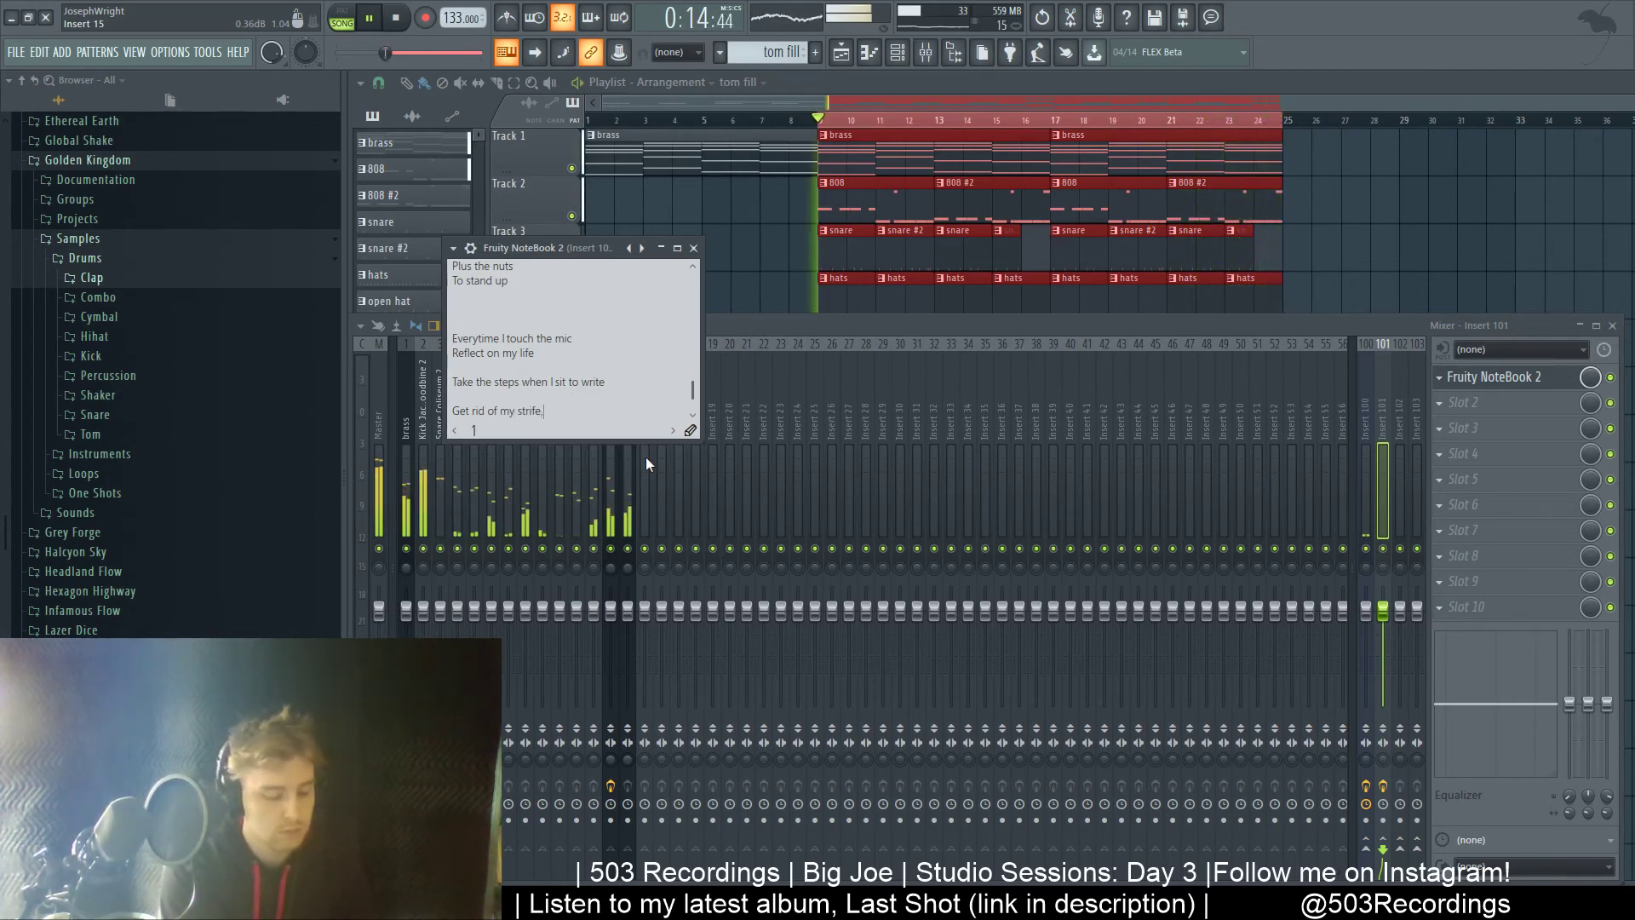
pyautogui.write(',')
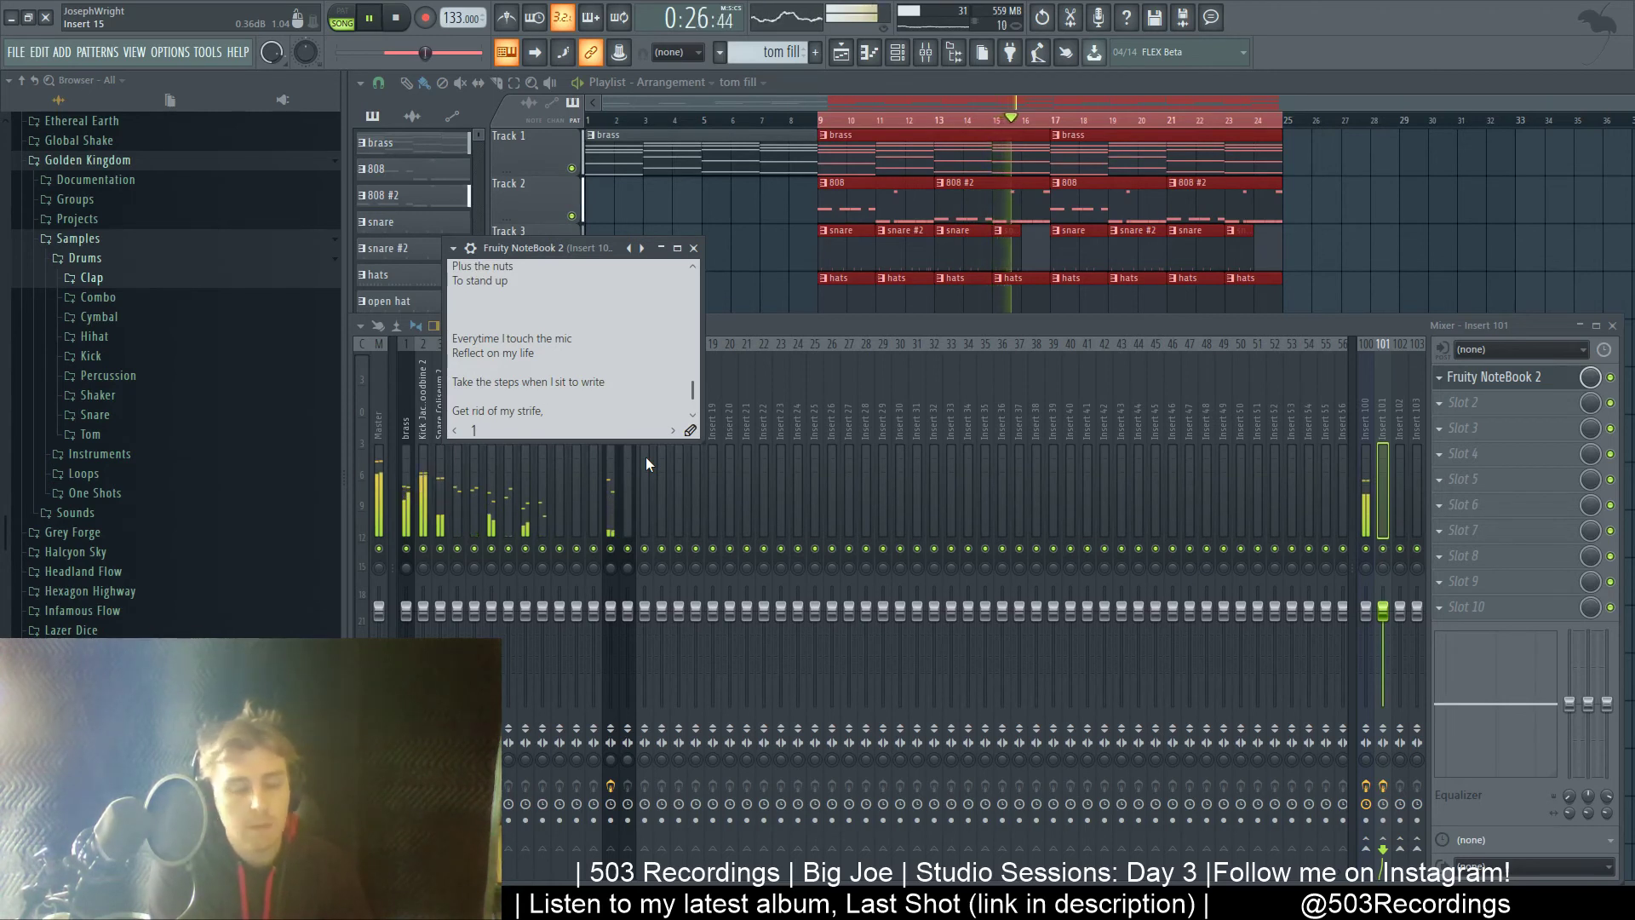
# - Delete the last lyric line, "Get rid of my strife,", from the notebook
pyautogui.press('BackSpace')
pyautogui.press('BackSpace')
pyautogui.press('BackSpace')
pyautogui.press('BackSpace')
pyautogui.press('BackSpace')
pyautogui.press('BackSpace')
pyautogui.press('BackSpace')
pyautogui.press('BackSpace')
pyautogui.press('BackSpace')
pyautogui.press('BackSpace')
pyautogui.press('BackSpace')
pyautogui.press('BackSpace')
pyautogui.press('BackSpace')
pyautogui.press('BackSpace')
pyautogui.press('BackSpace')
pyautogui.press('BackSpace')
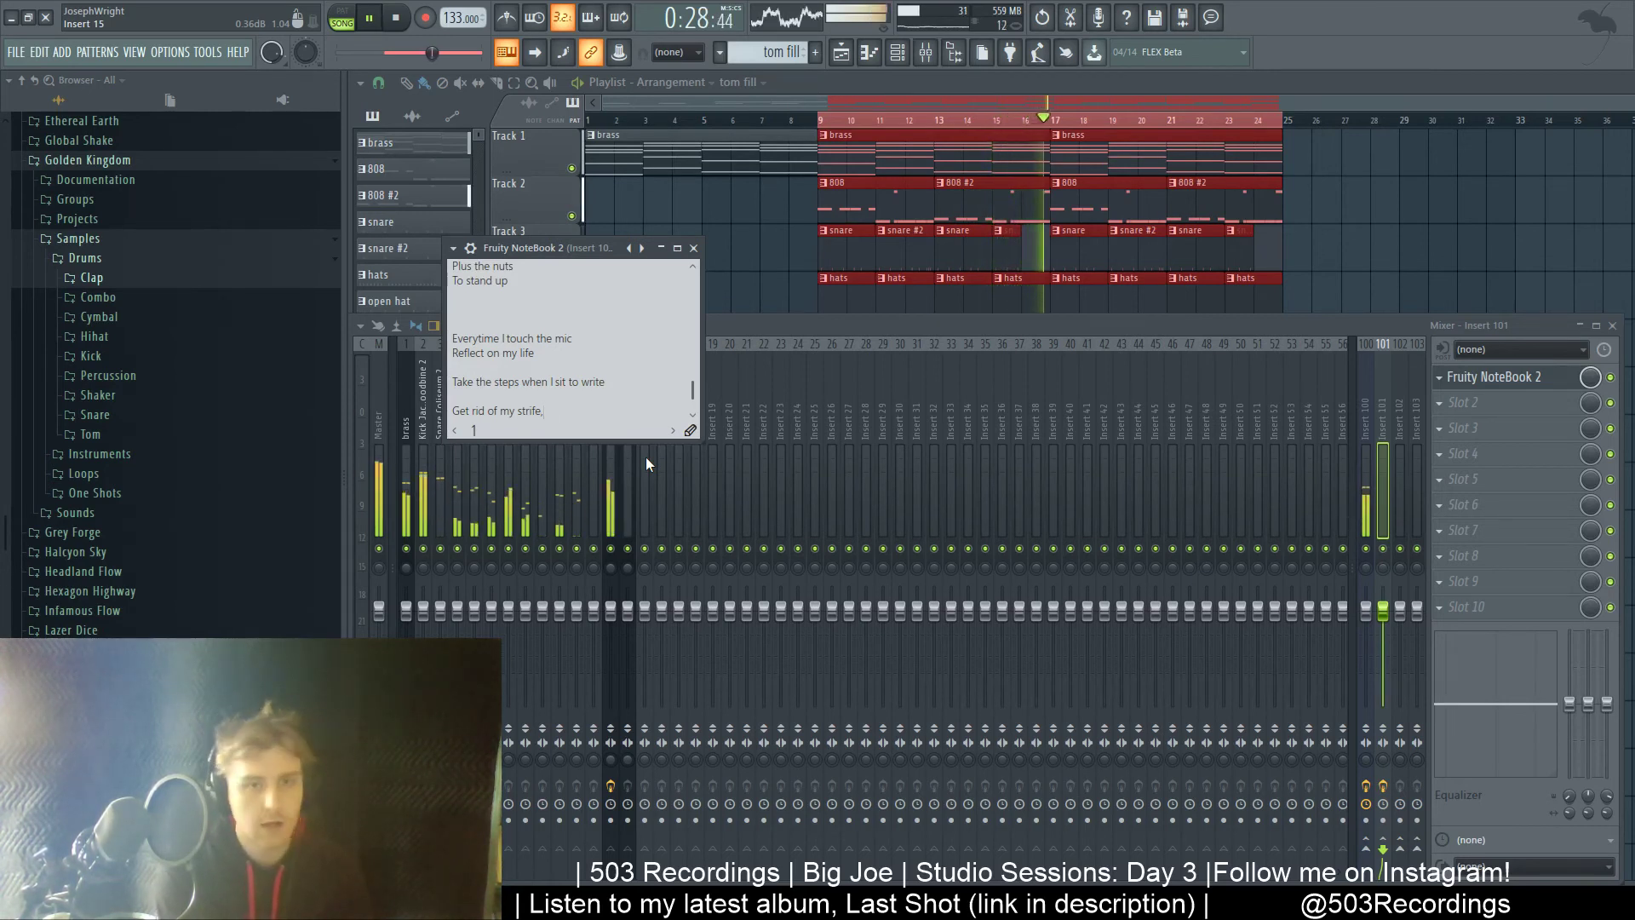
pyautogui.press('BackSpace')
pyautogui.press('BackSpace')
pyautogui.press('BackSpace')
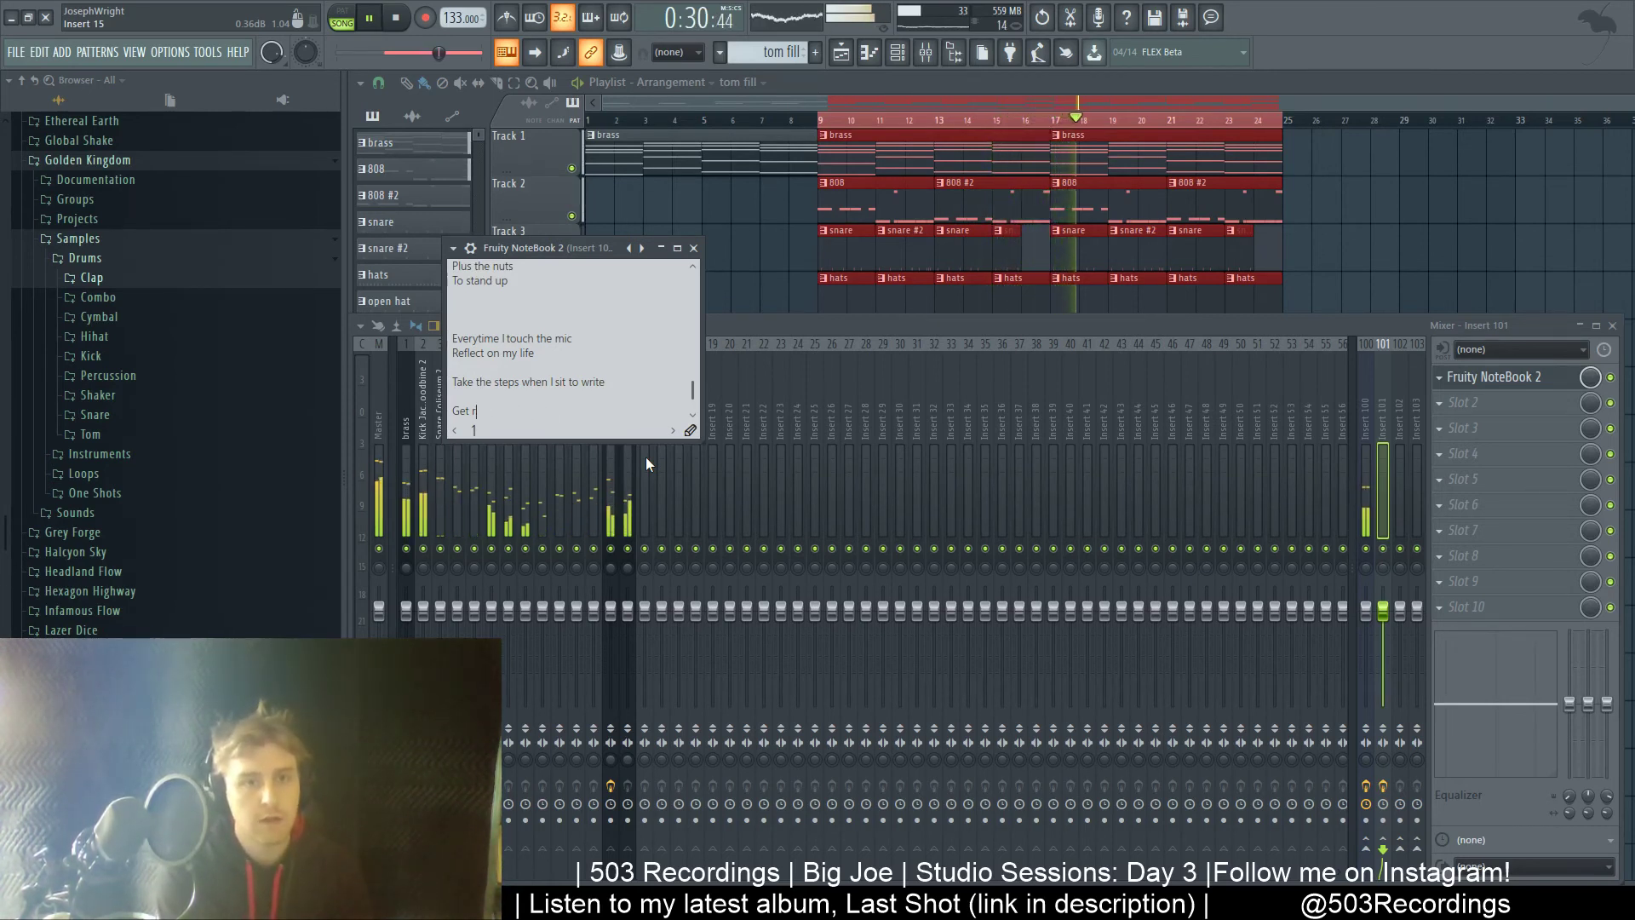
pyautogui.press('BackSpace')
pyautogui.press('BackSpace')
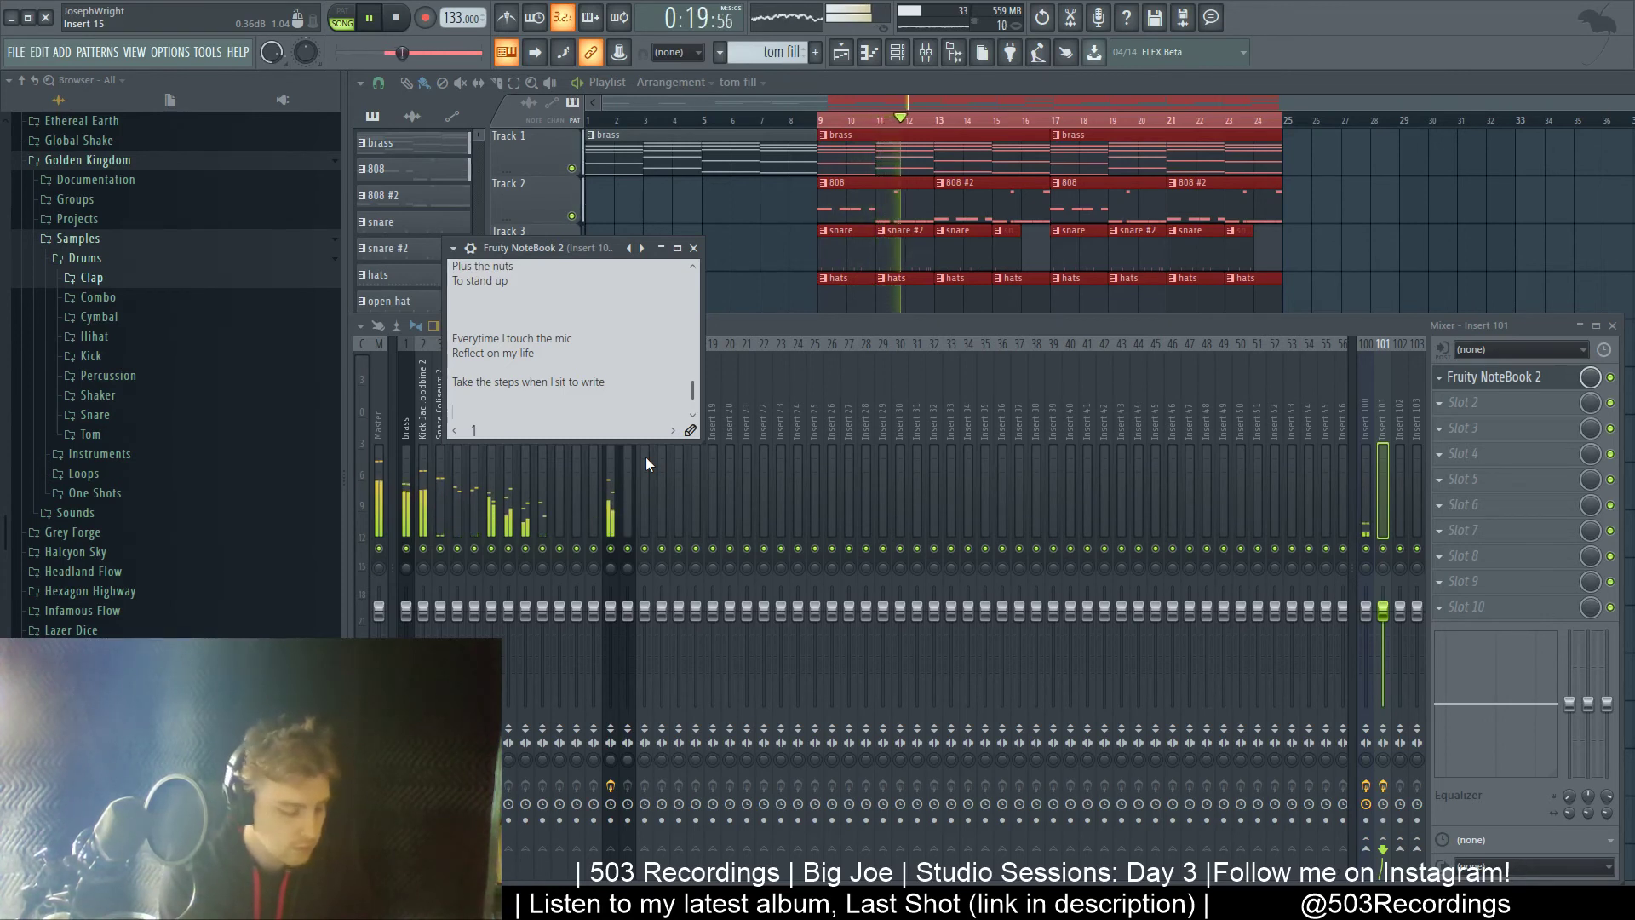
# - Write "Everyone's dead when I hit the lights" below "Take the steps when I sit to write", followed by a blank line
pyautogui.write('Every')
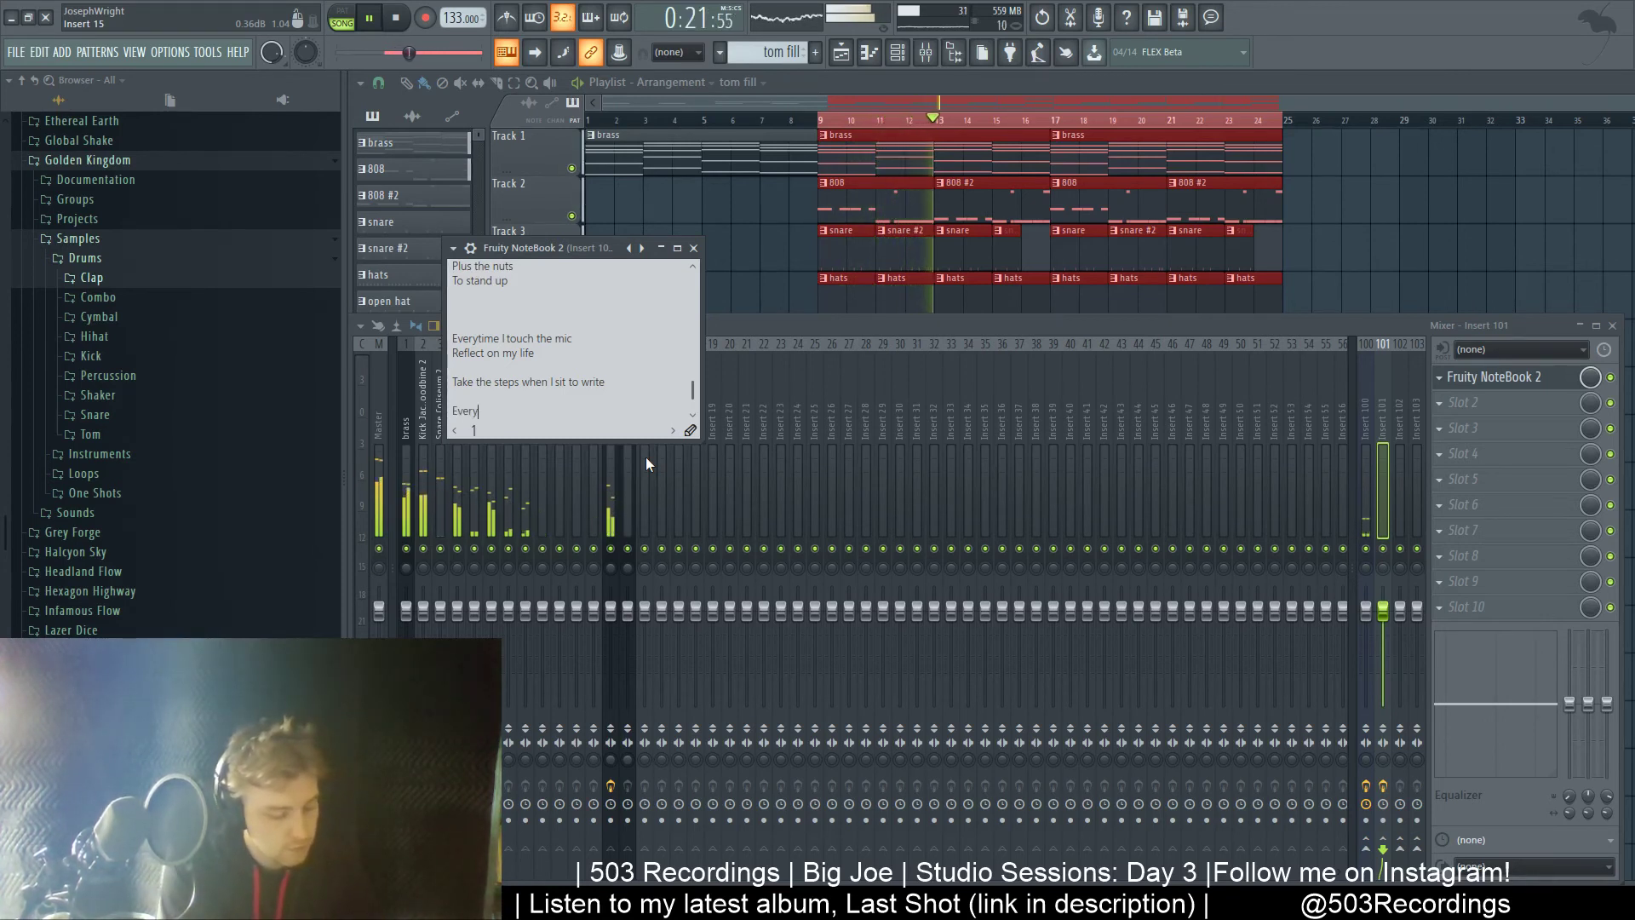
pyautogui.write("one's dead")
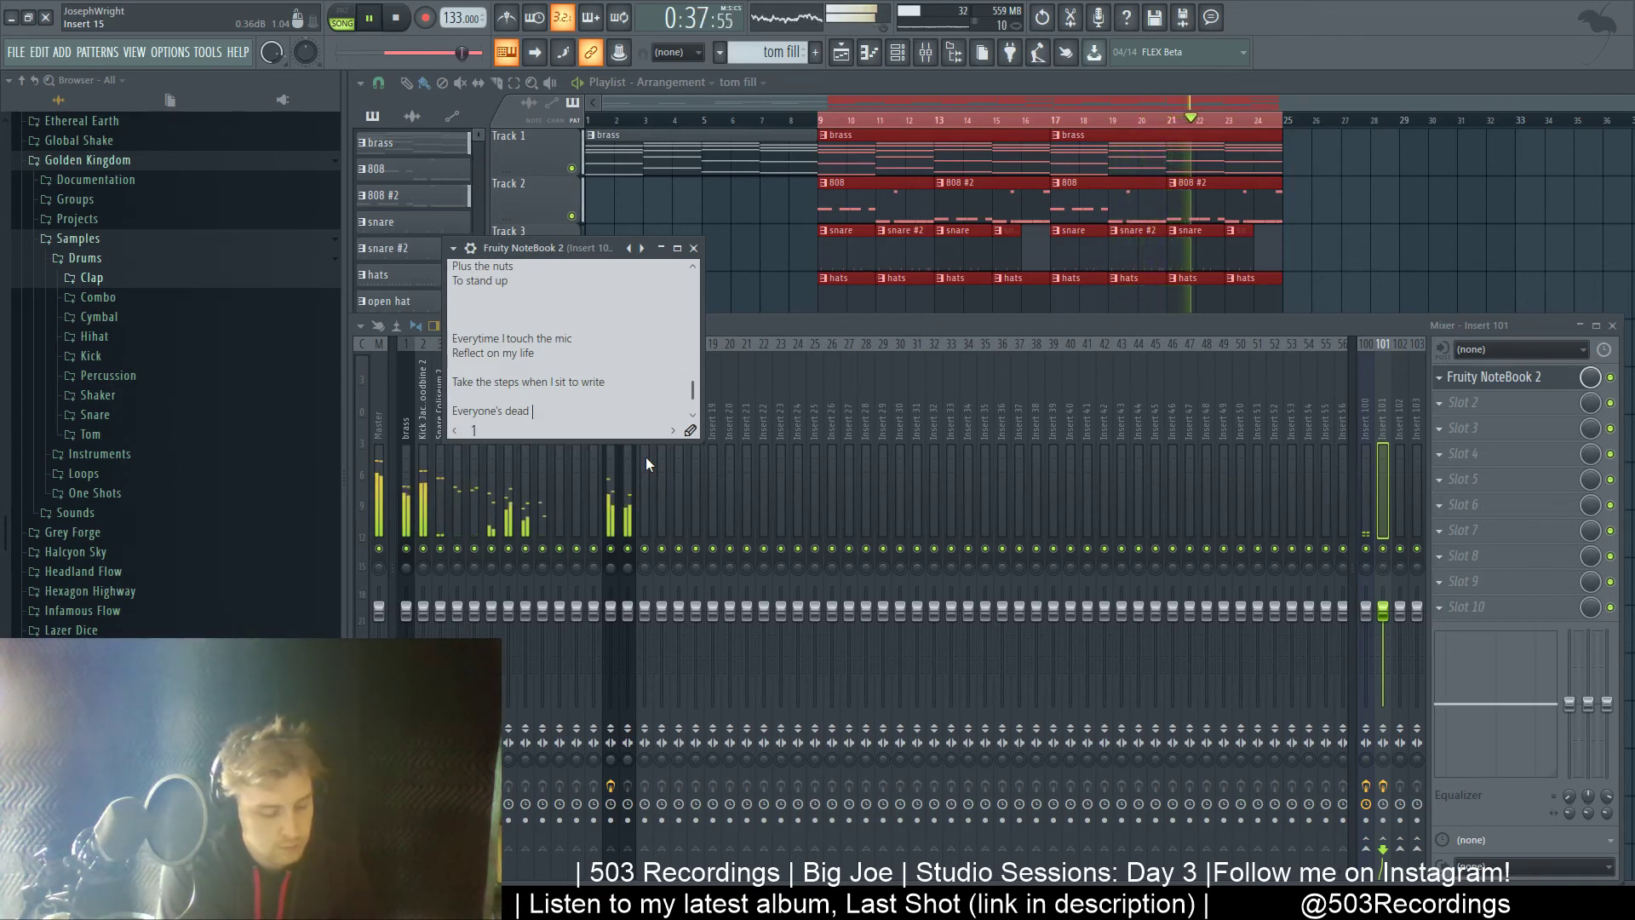
pyautogui.write('when')
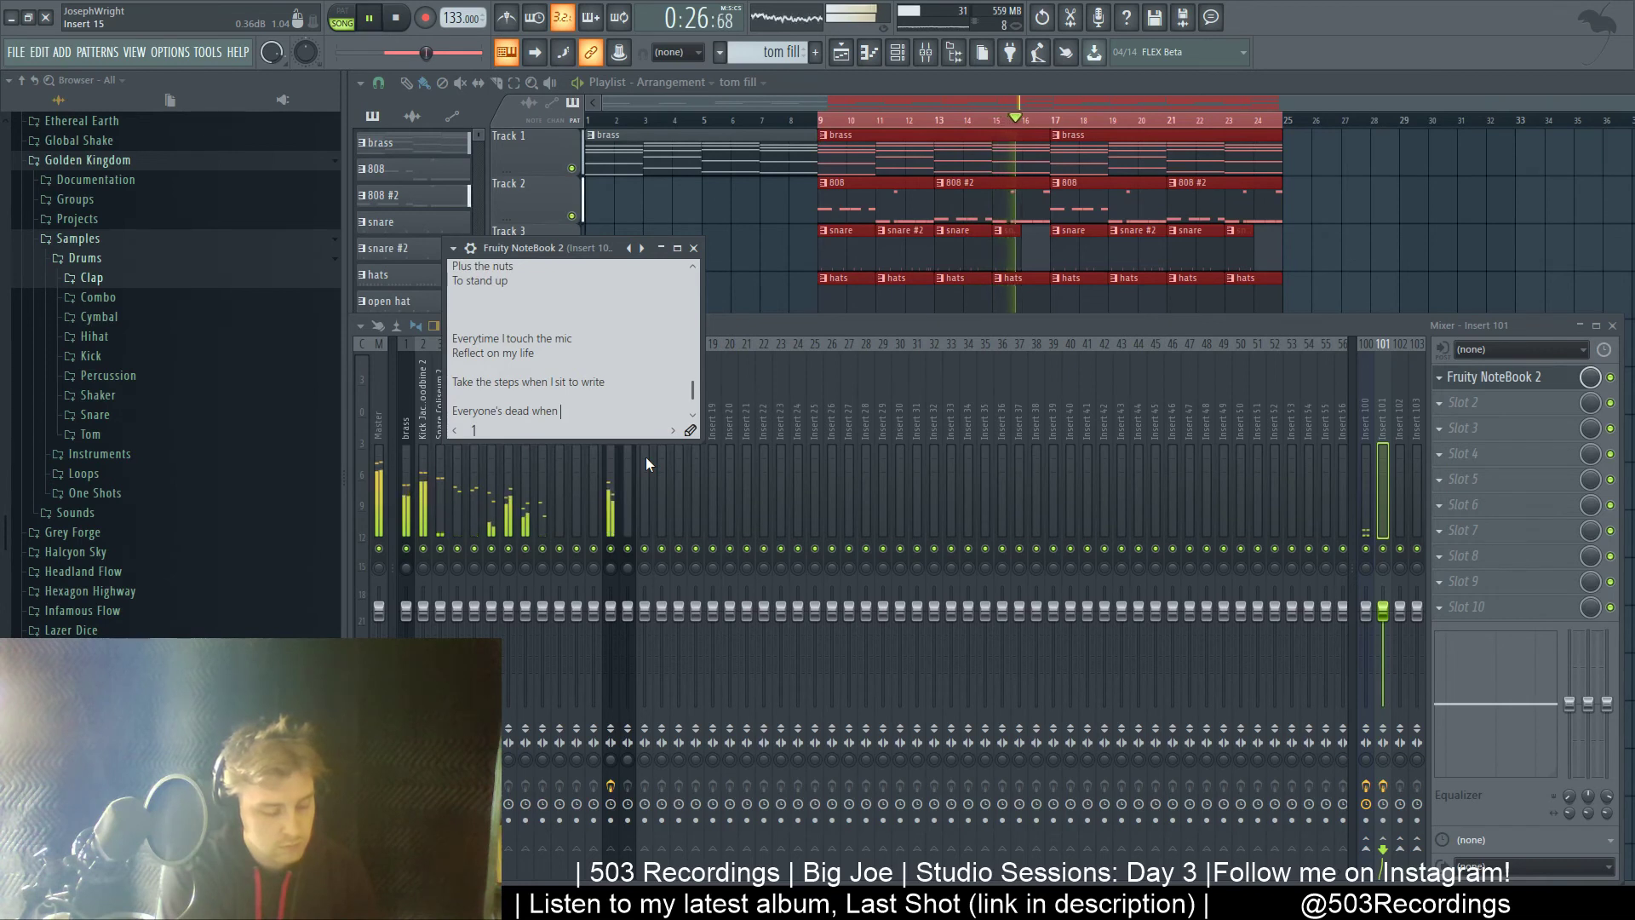
pyautogui.write('h')
pyautogui.press('BackSpace')
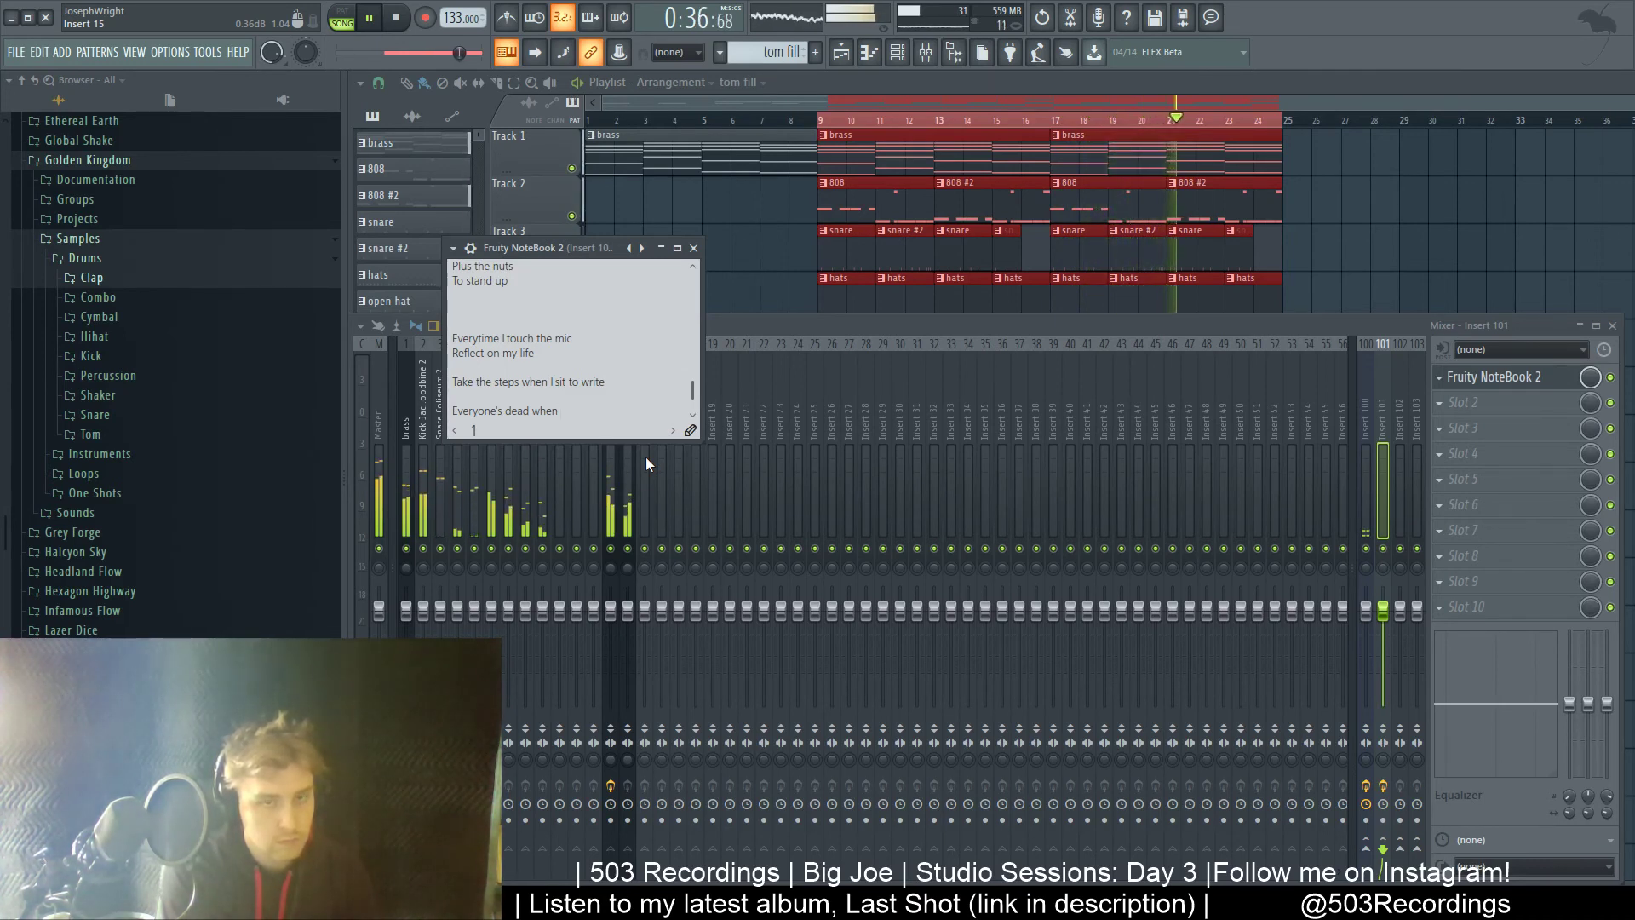
pyautogui.write('I hi')
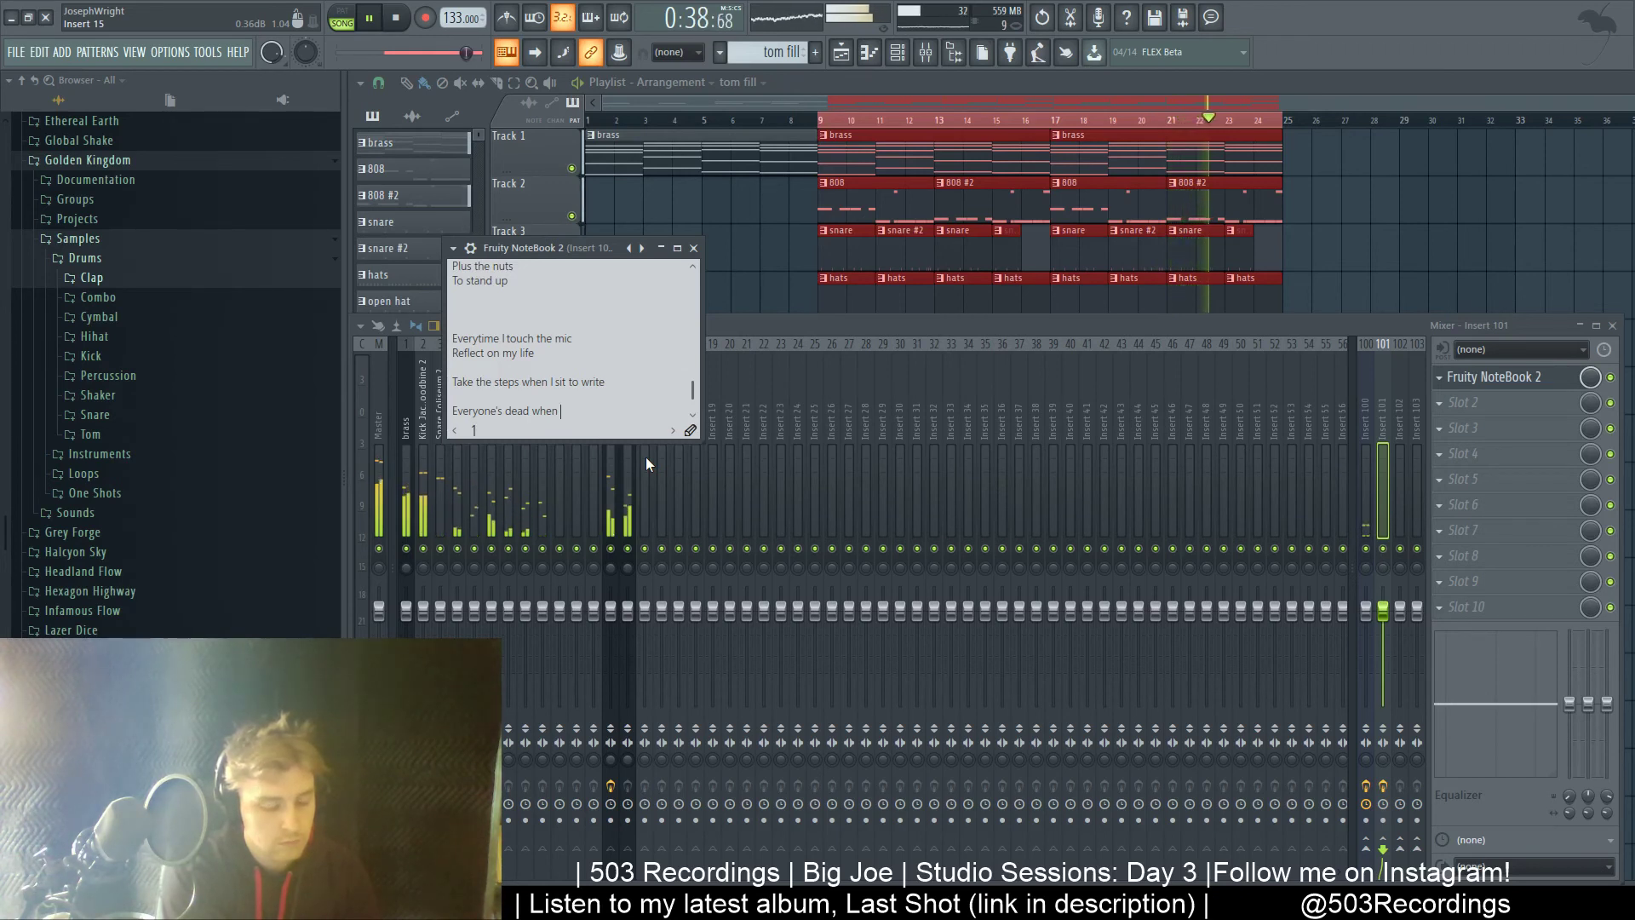
pyautogui.write('t the lights')
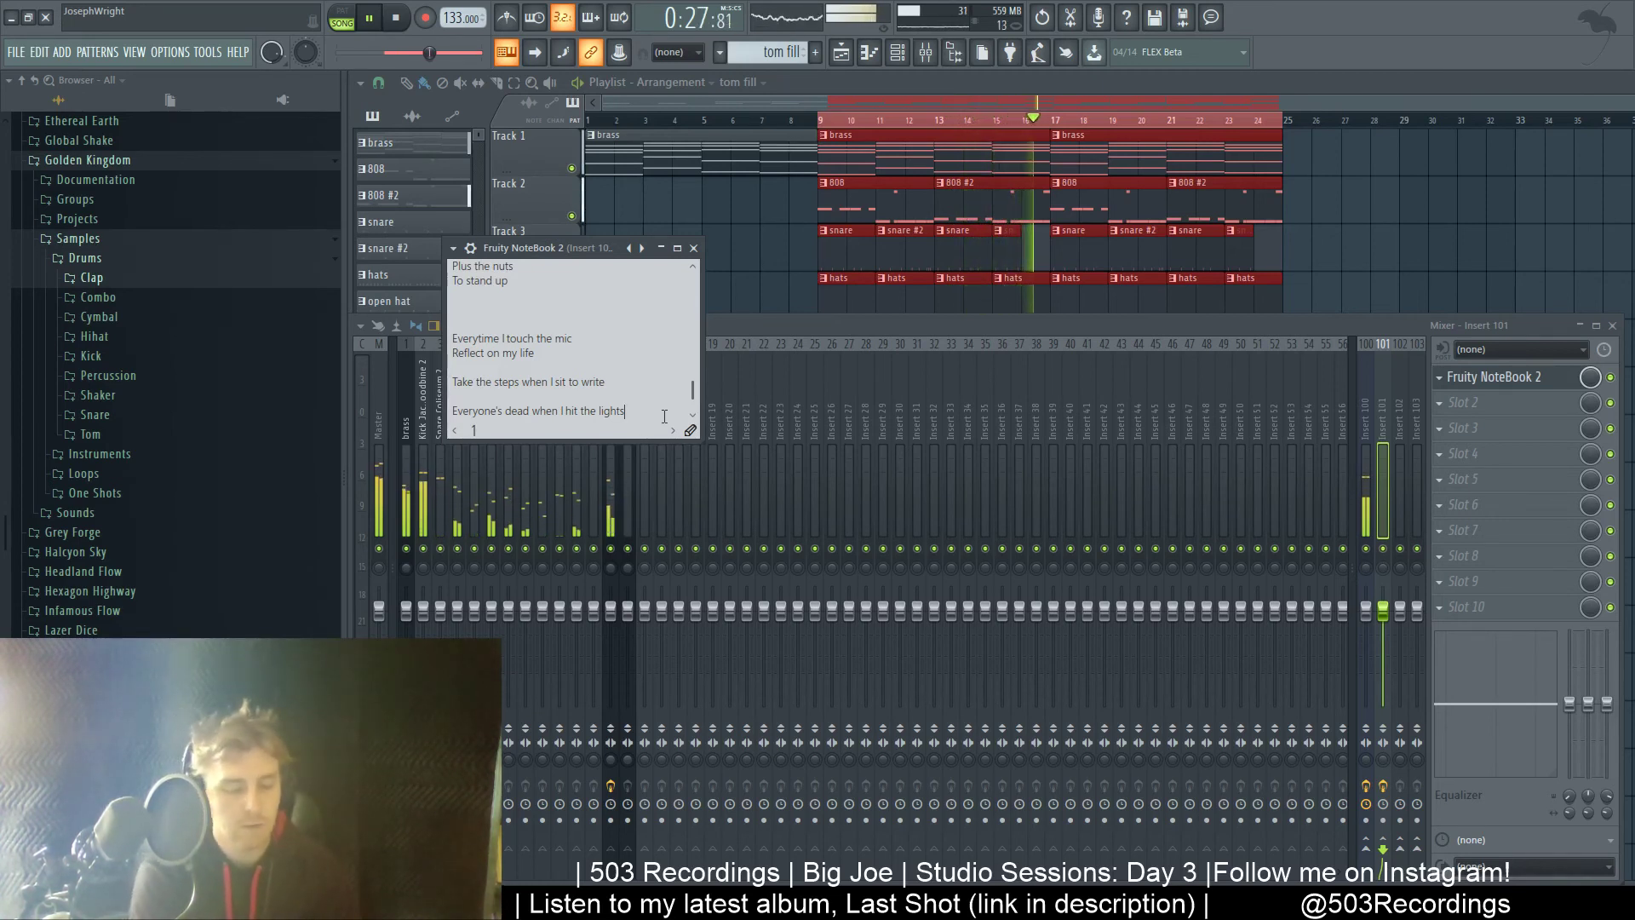
pyautogui.press('Return')
pyautogui.press('Return')
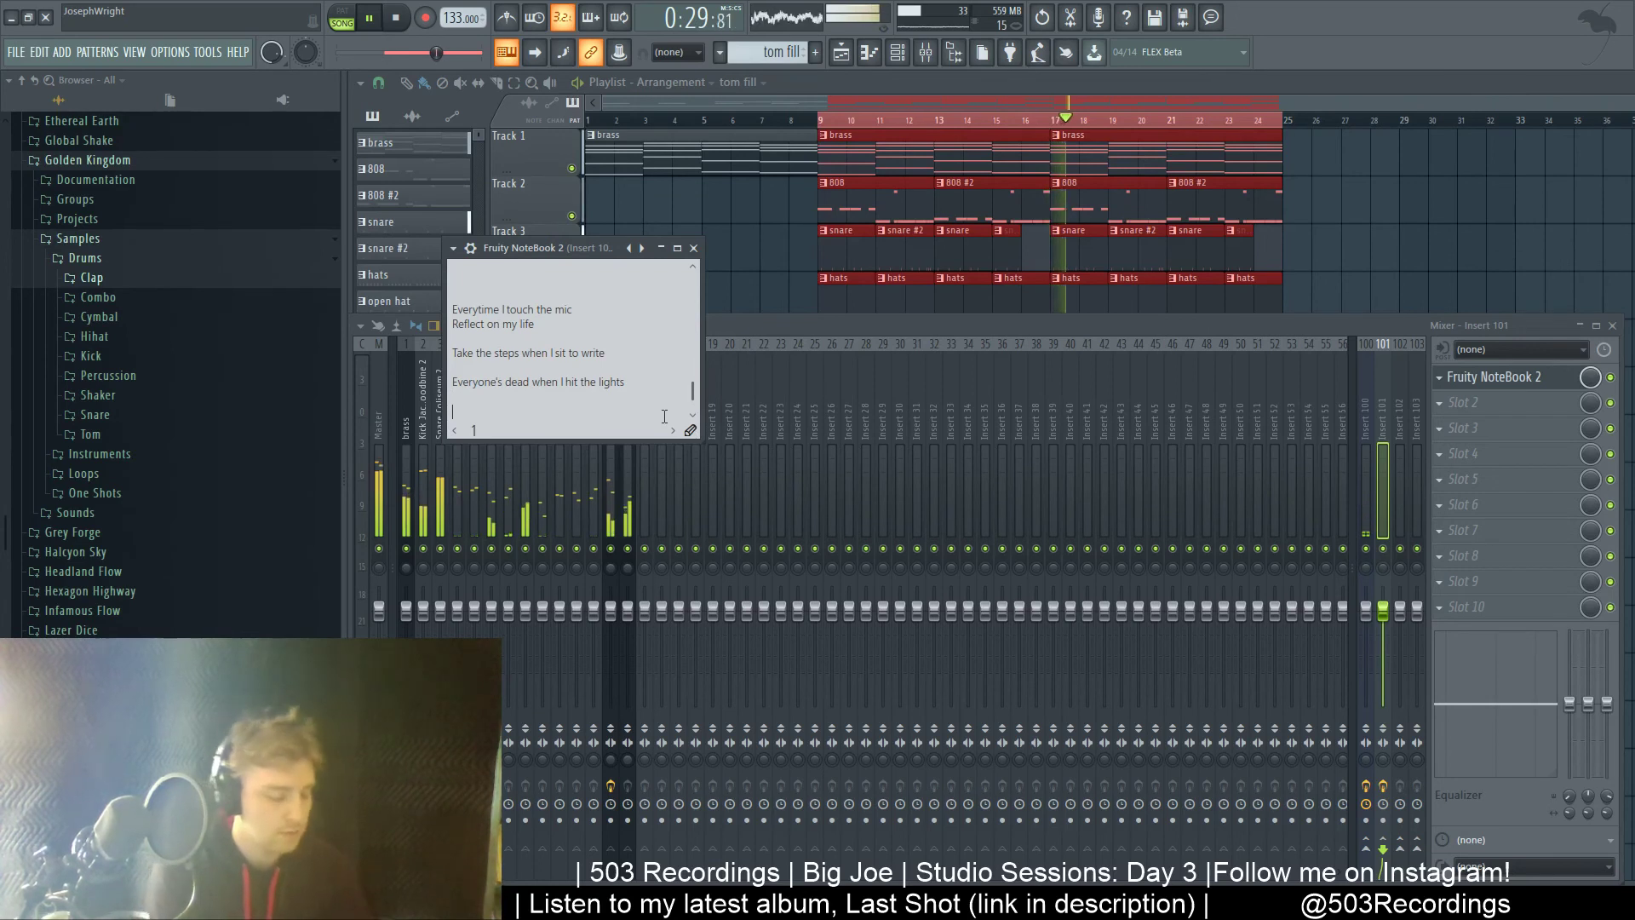
pyautogui.write("Everyone'")
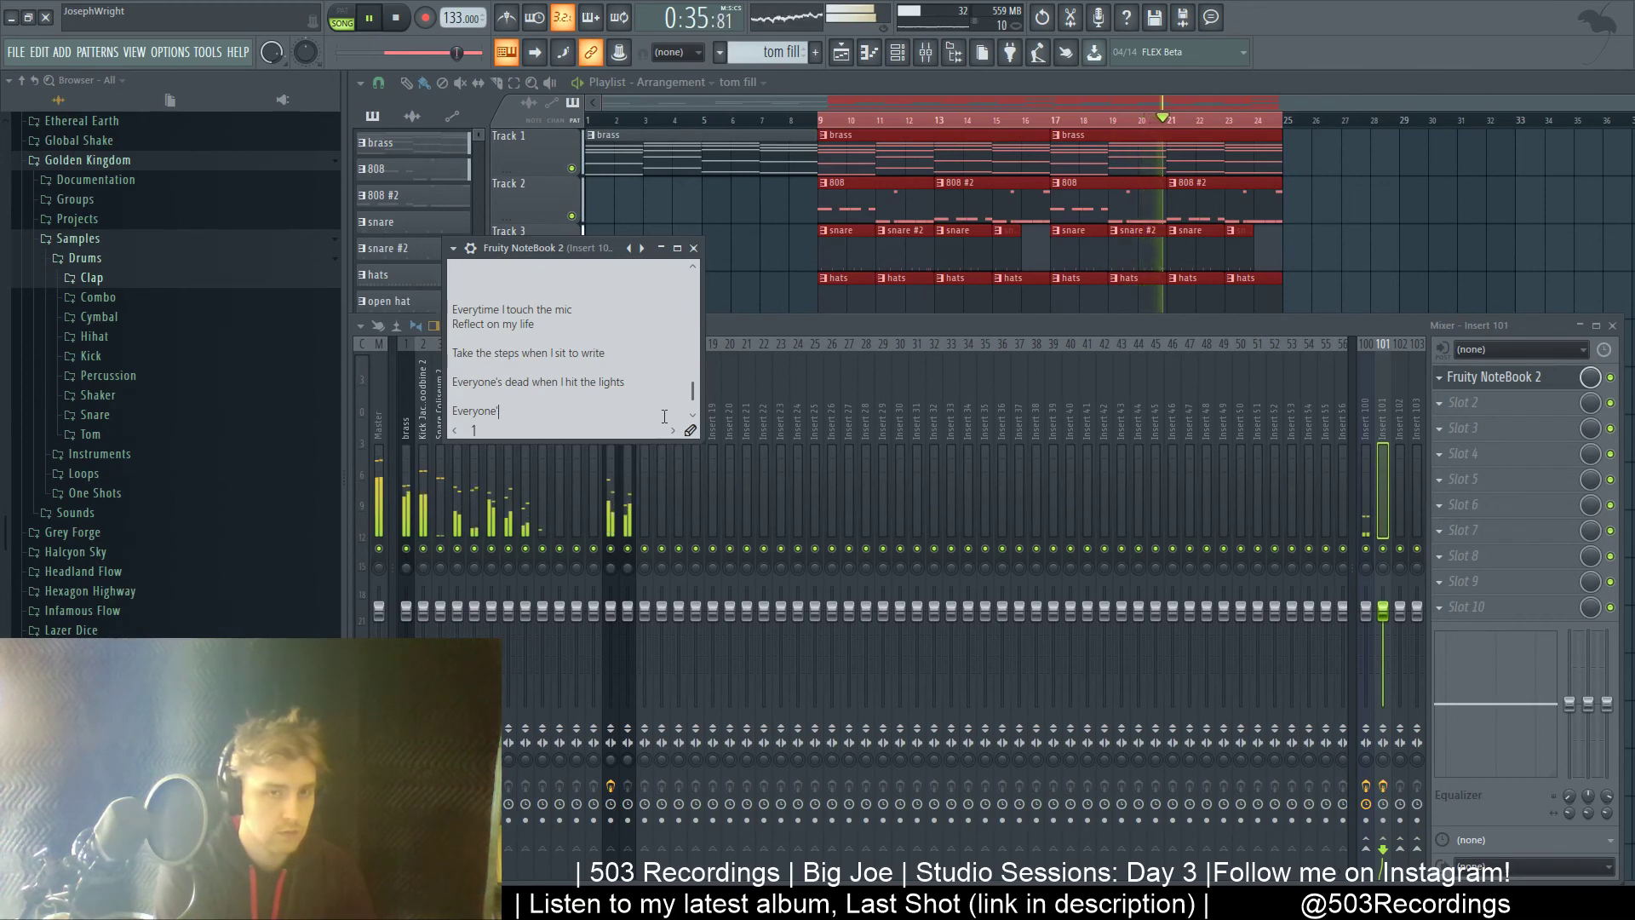
pyautogui.press('BackSpace')
pyautogui.press('BackSpace')
pyautogui.press('BackSpace')
pyautogui.press('BackSpace')
pyautogui.press('BackSpace')
pyautogui.press('BackSpace')
pyautogui.press('BackSpace')
pyautogui.press('BackSpace')
pyautogui.press('BackSpace')
pyautogui.press('BackSpace')
# - Write the lyric line "Nobody guessed that I'd be this tight" below "Everyone's dead when I hit the lights"
pyautogui.write('No')
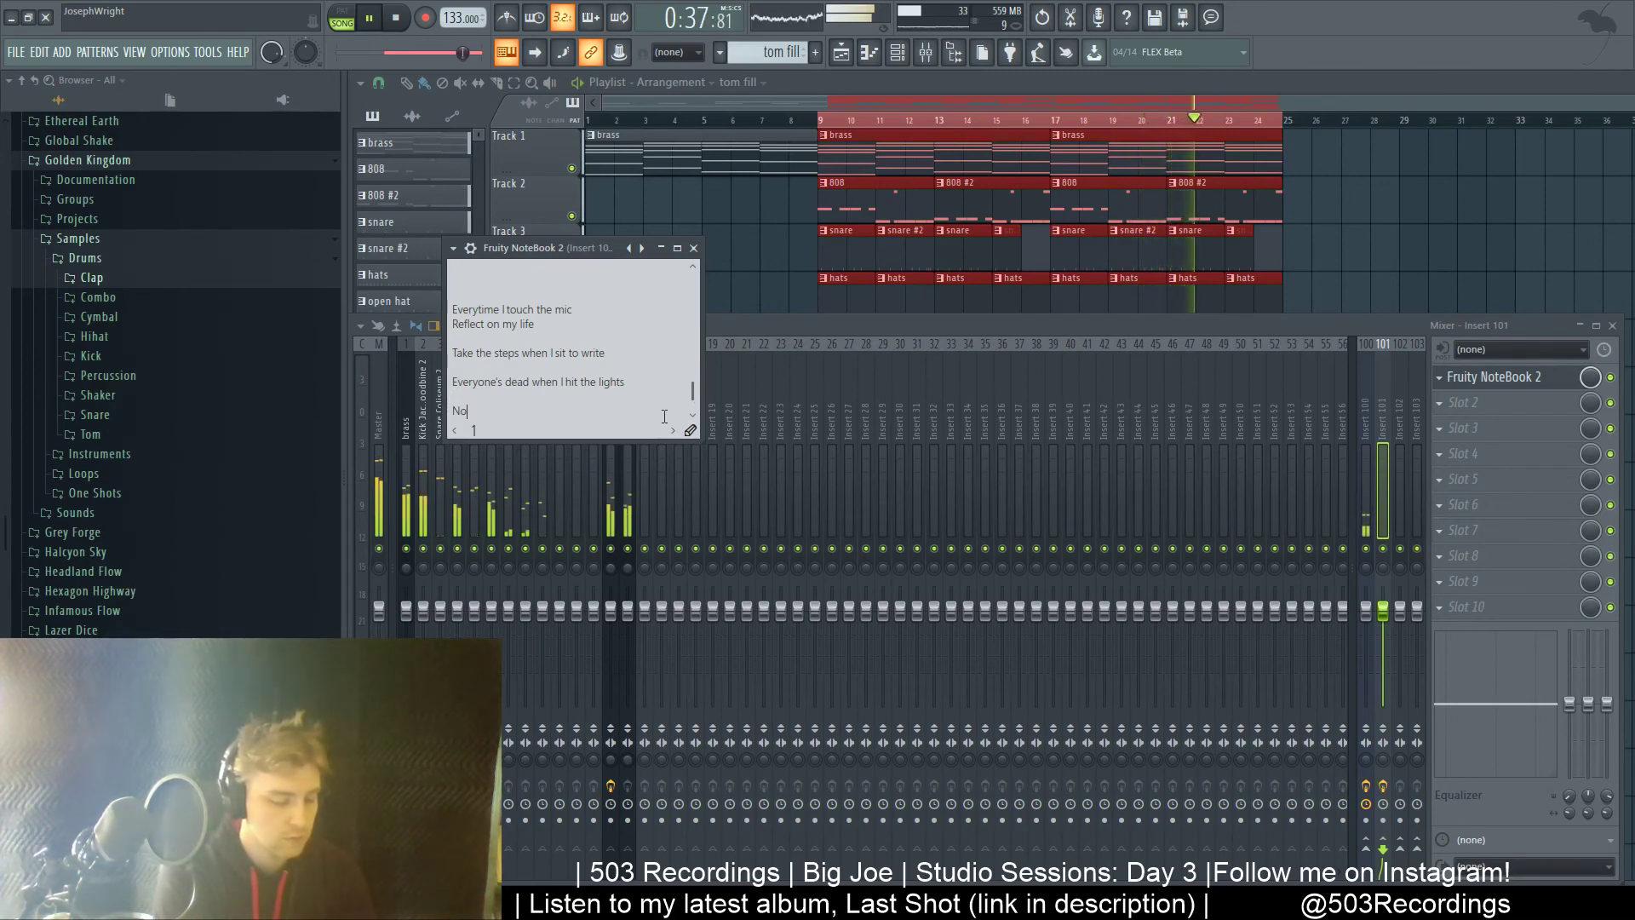
pyautogui.write('bodies')
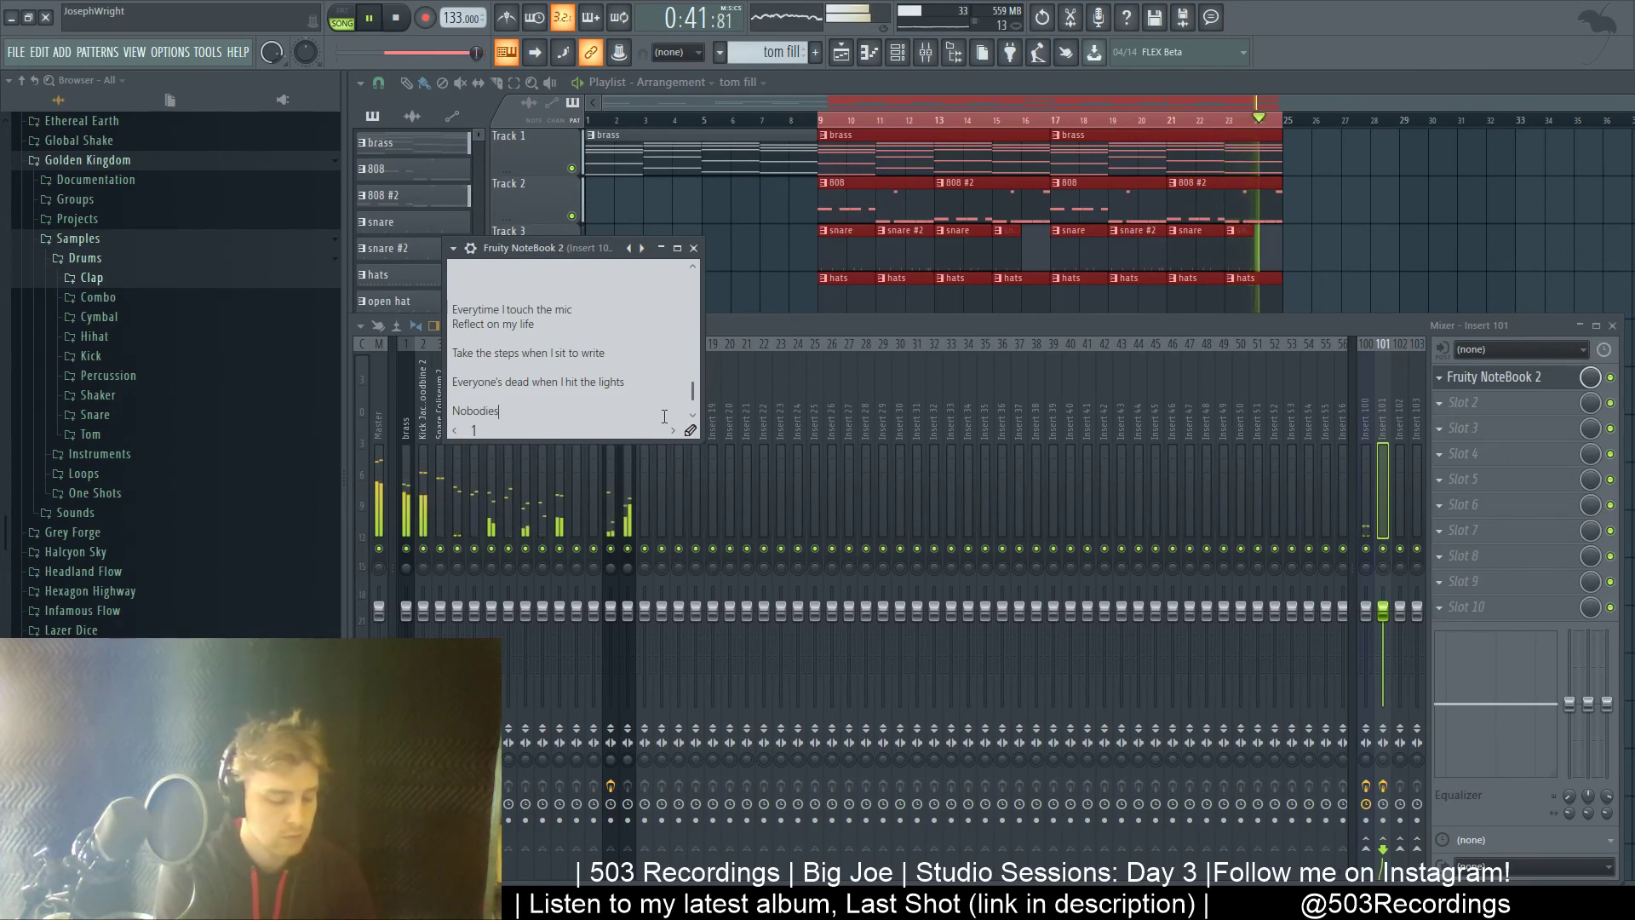
pyautogui.press('BackSpace')
pyautogui.press('BackSpace')
pyautogui.press('BackSpace')
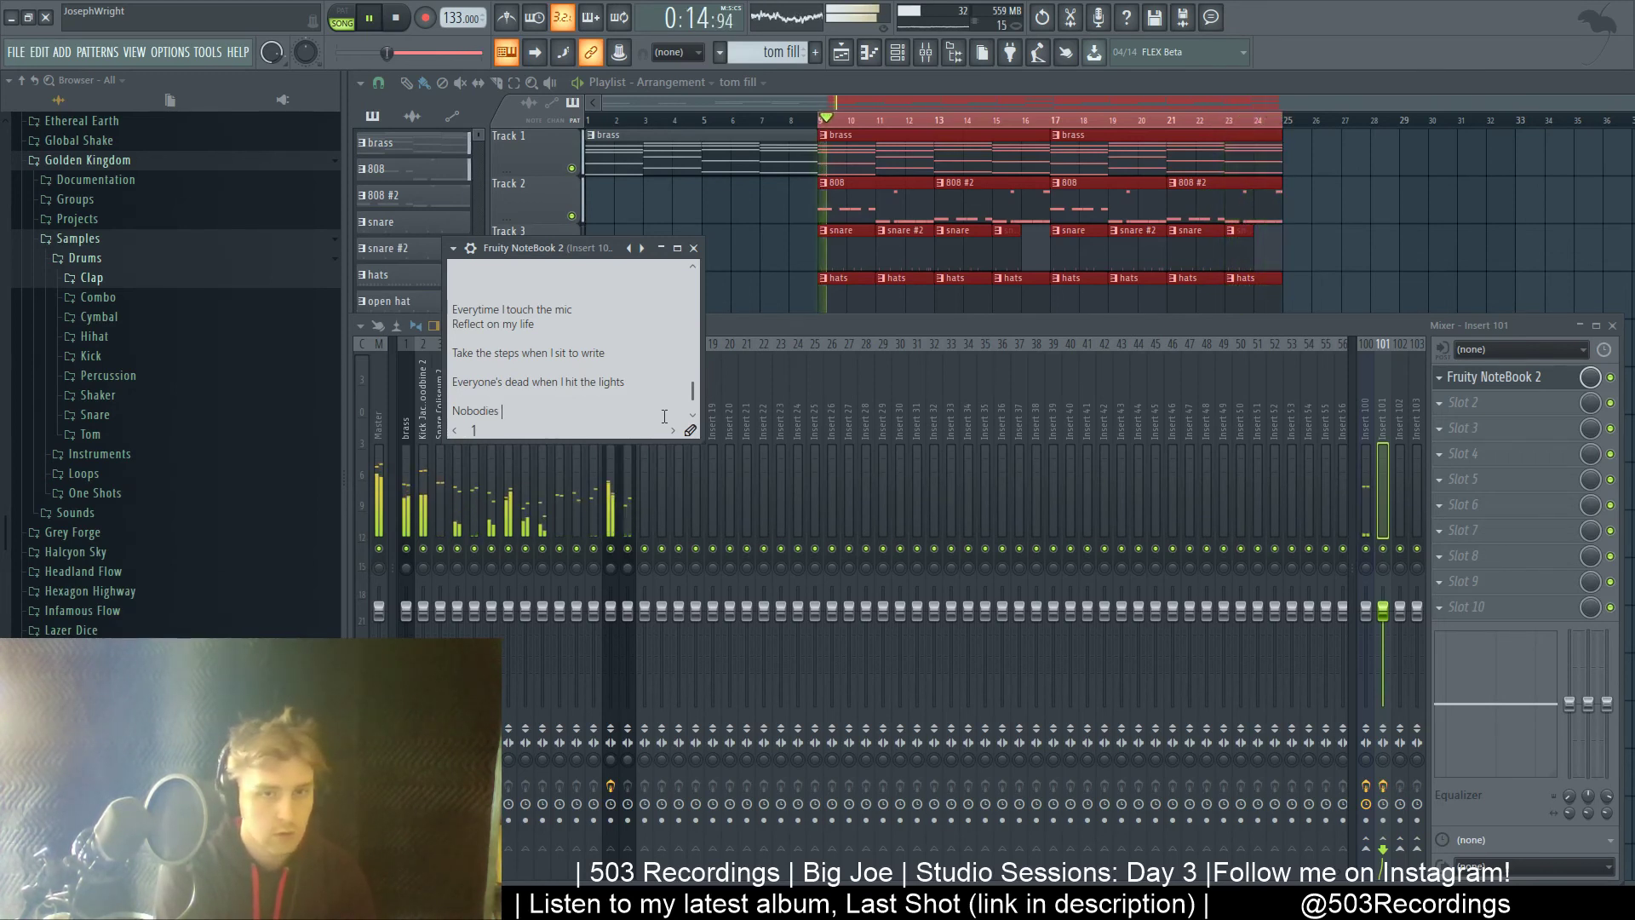
pyautogui.write('y guessed tha')
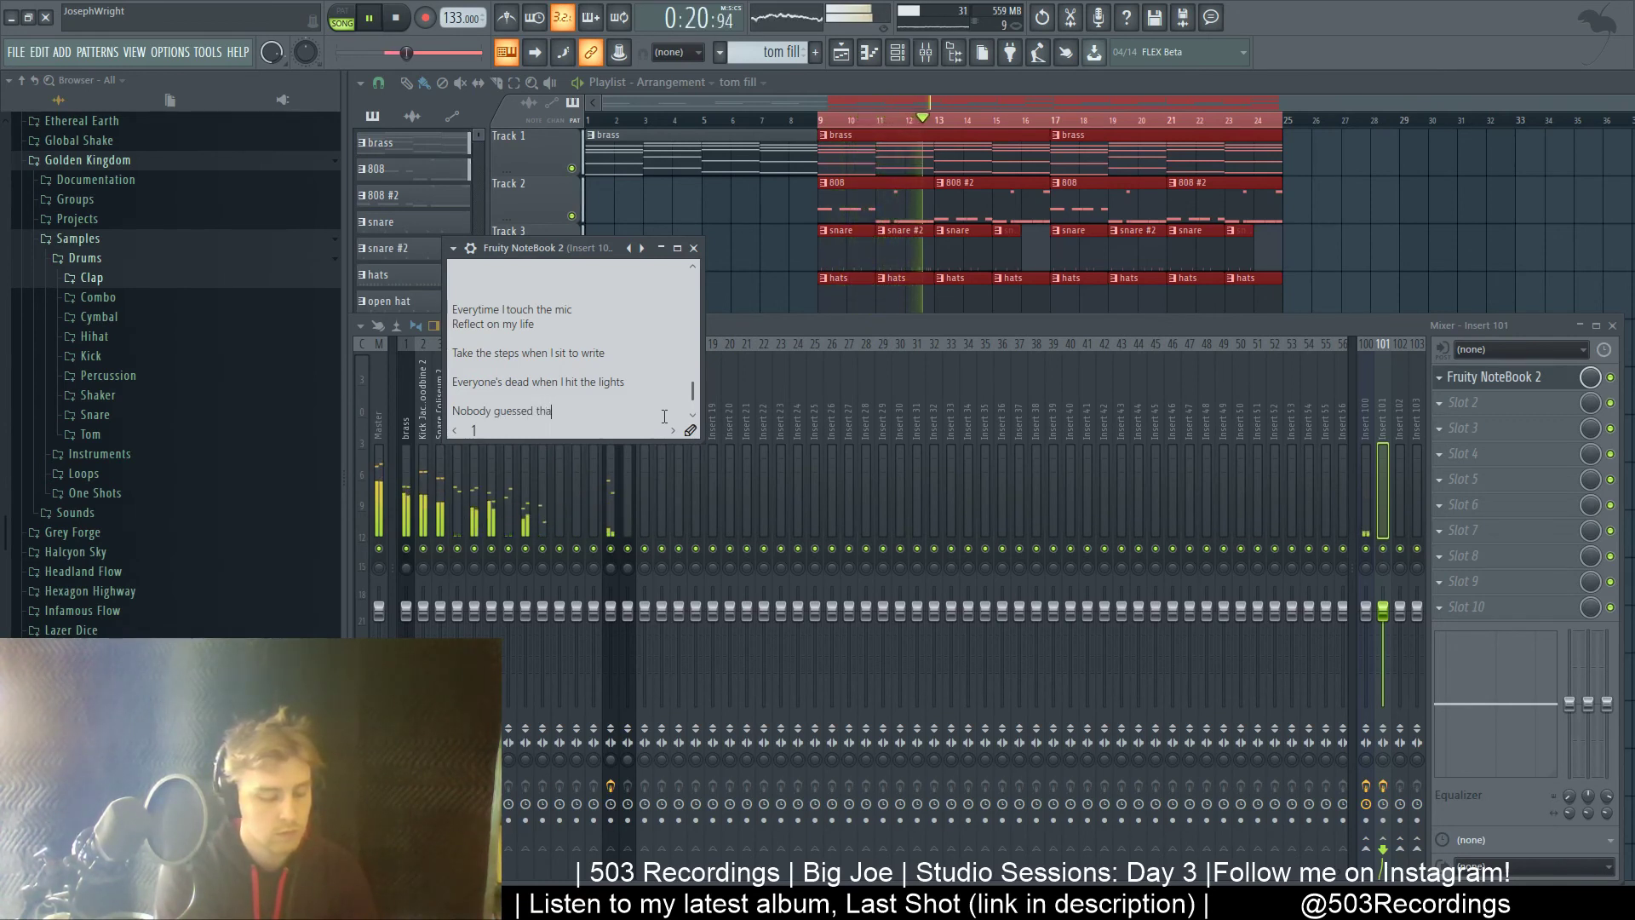
pyautogui.write("t I'd be this")
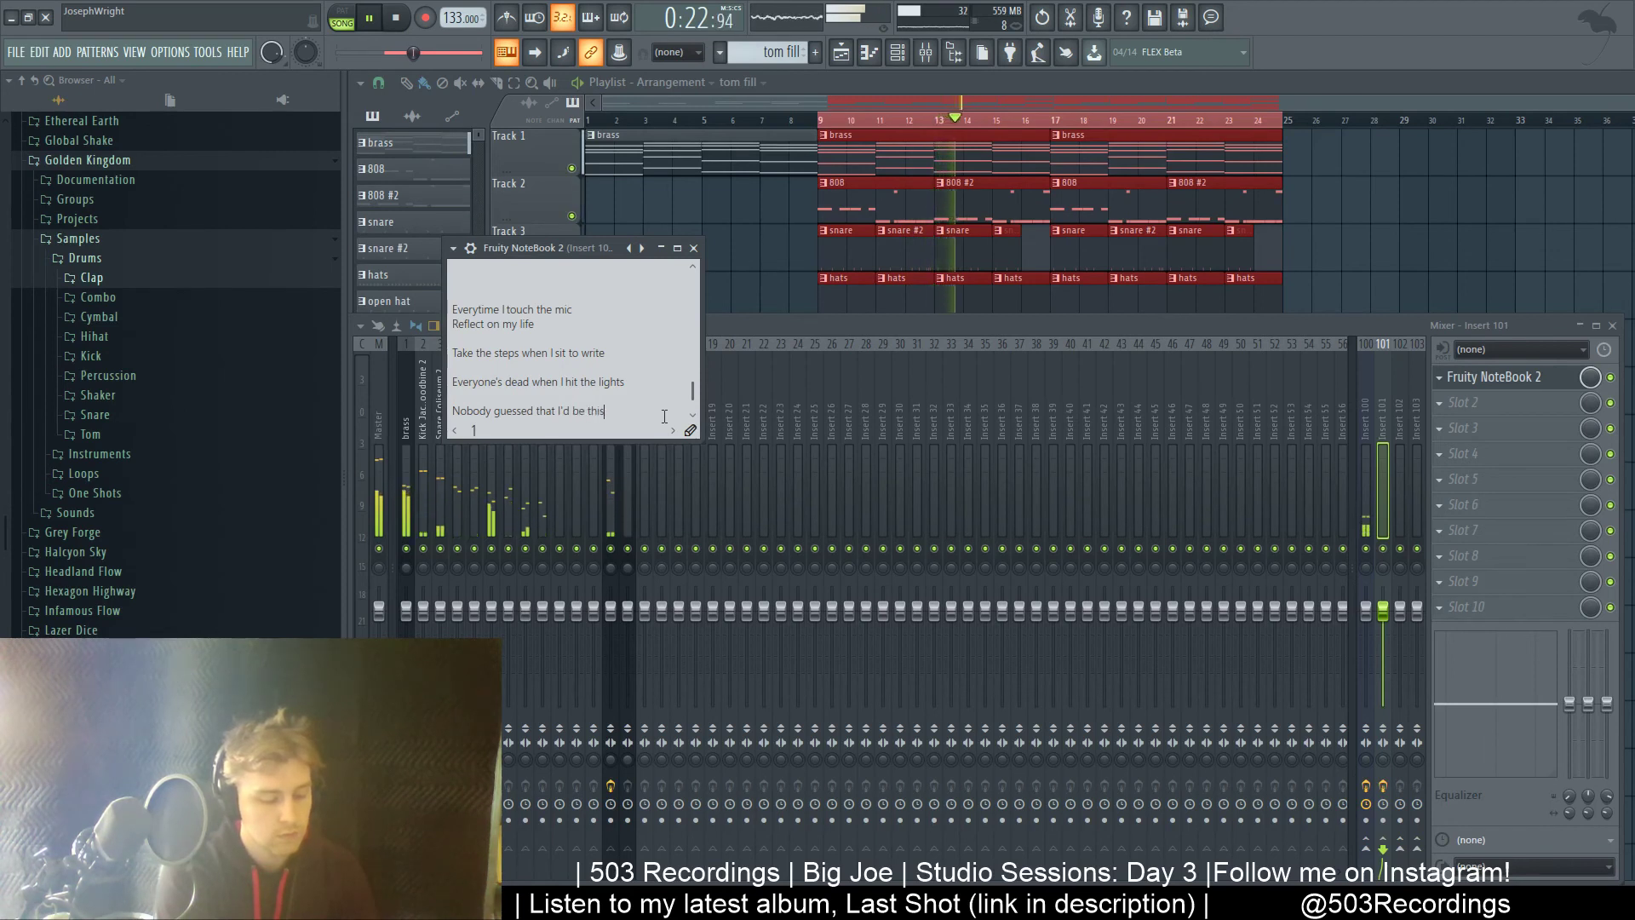
pyautogui.write(' tight')
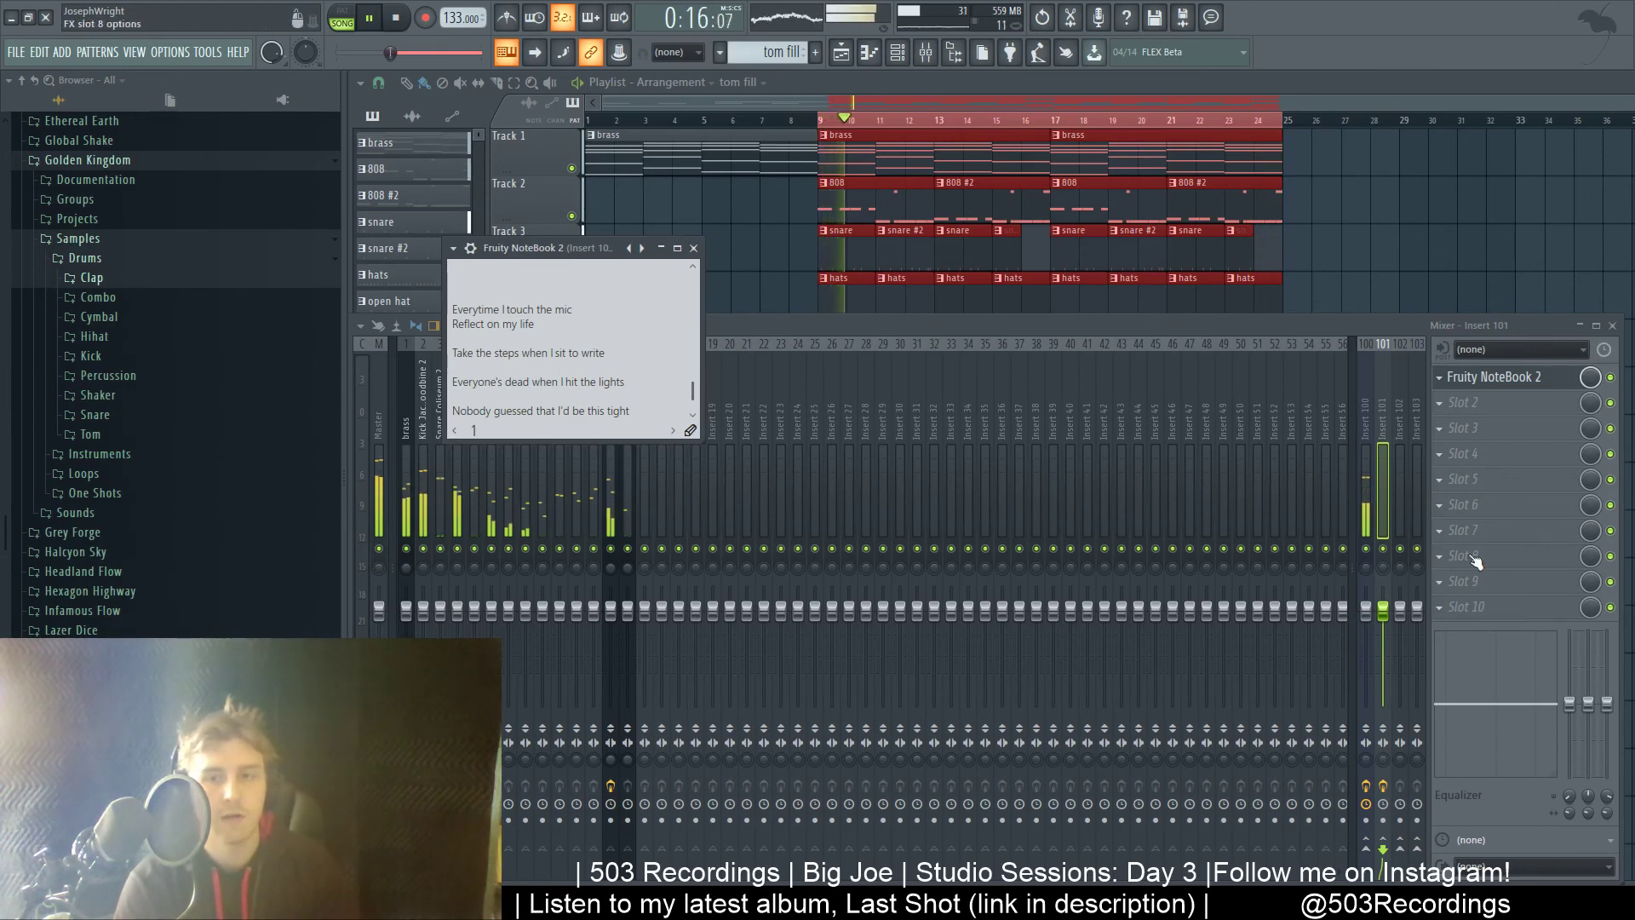
# - Re-enable Waves Tune Real-Time on the Insert 100 vocal track and set its Speed and Note Transition to 0.1 ms
pyautogui.click(1371, 518)
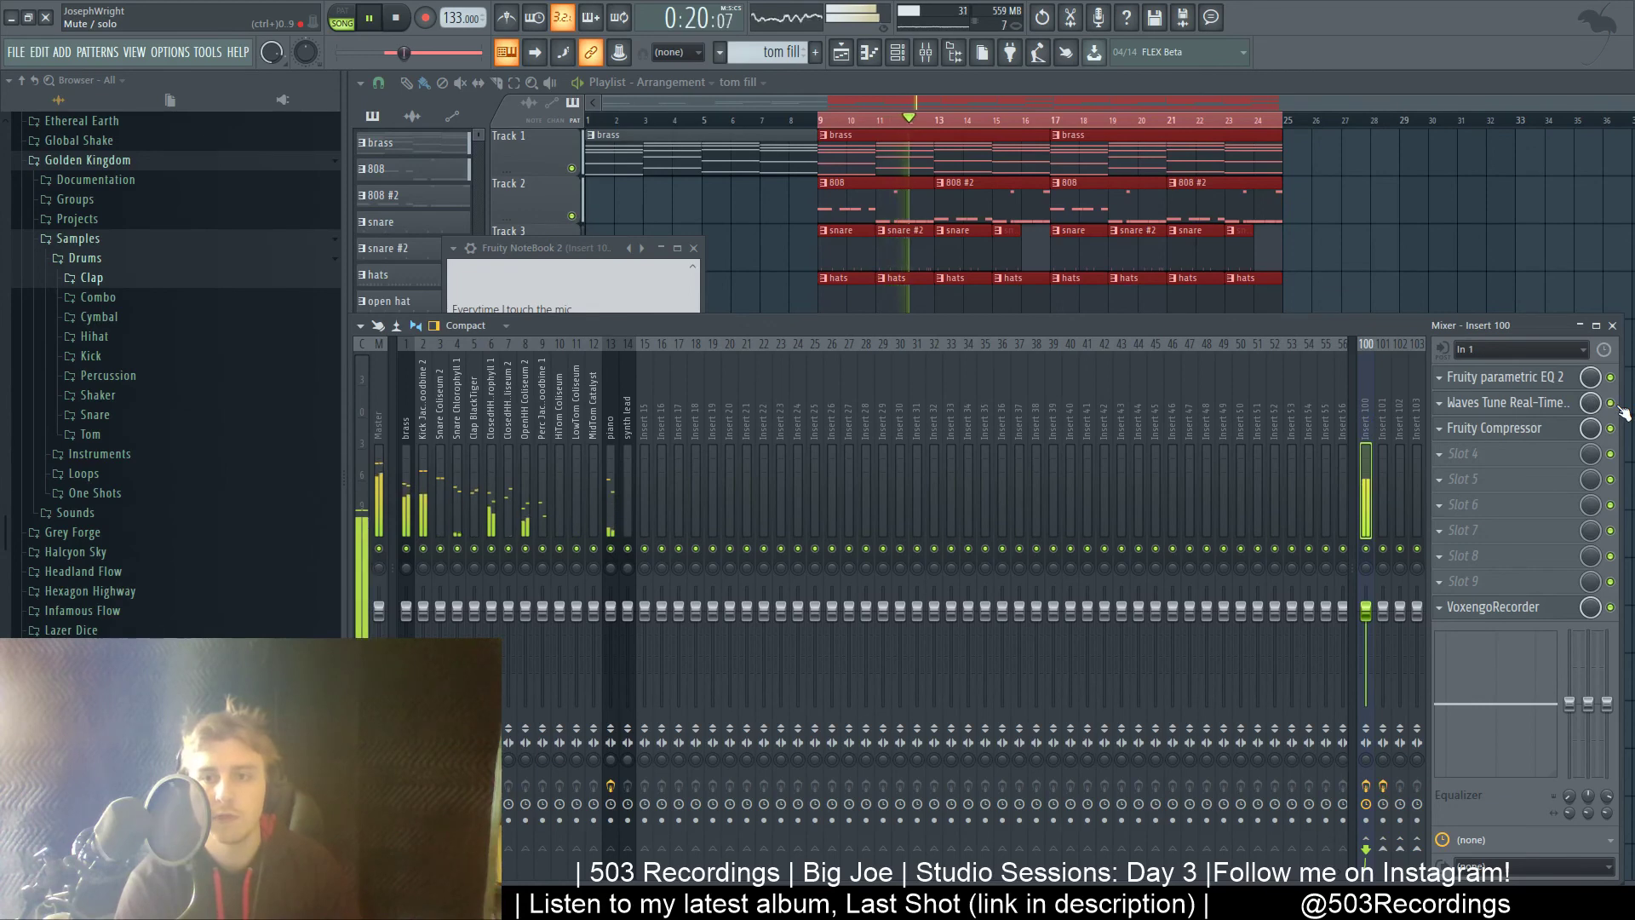
pyautogui.click(591, 248)
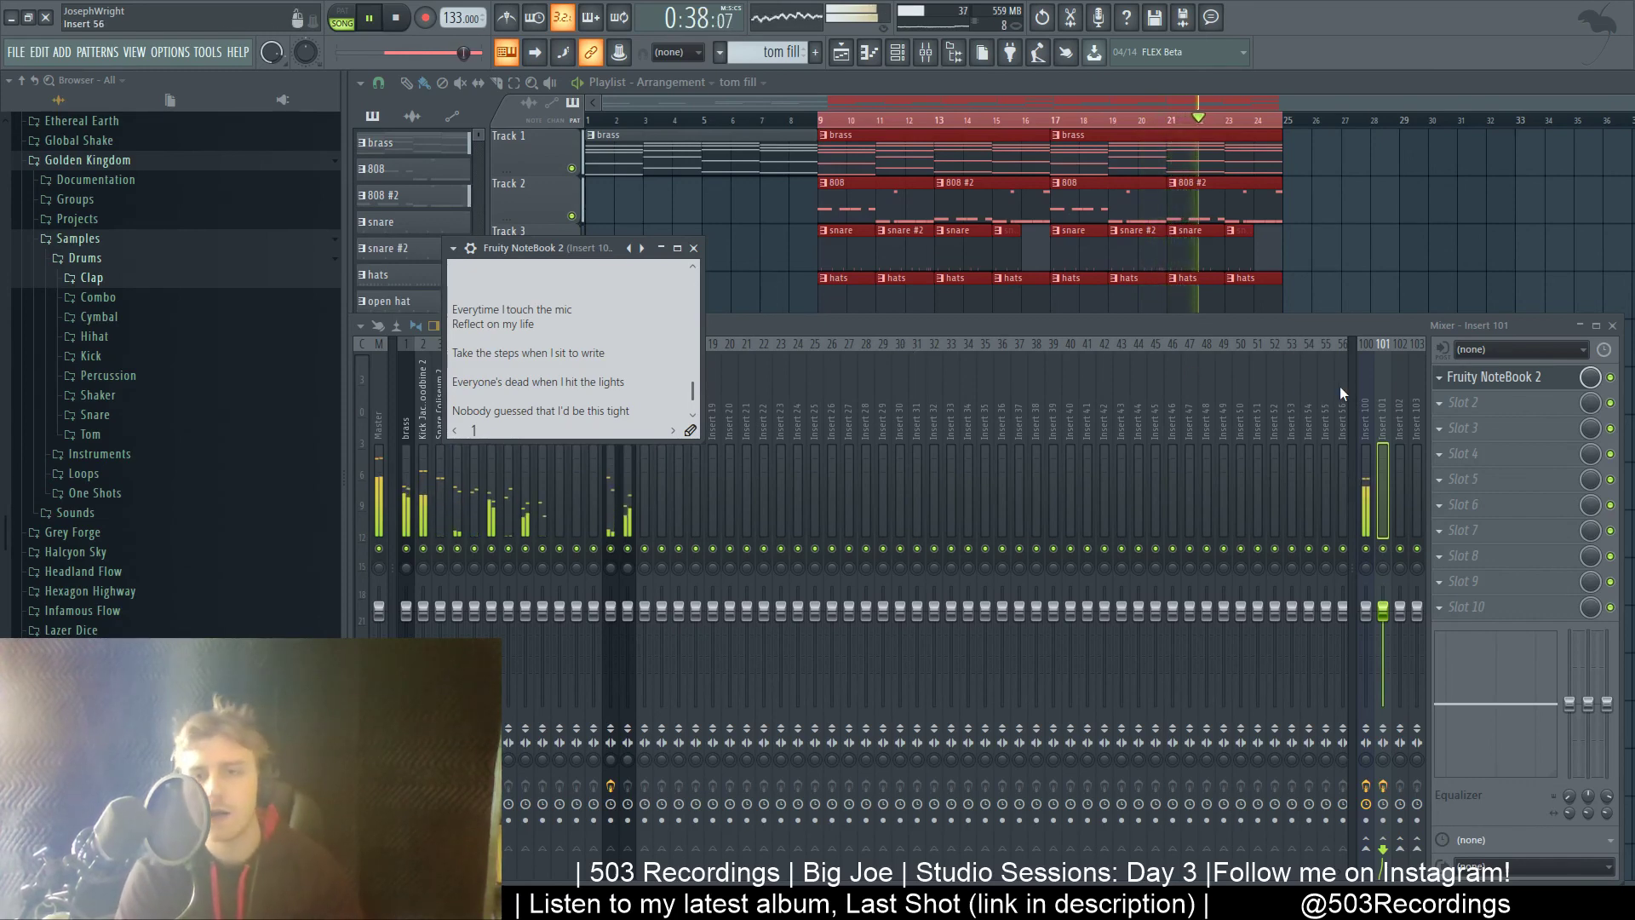
pyautogui.click(1366, 393)
pyautogui.click(1534, 406)
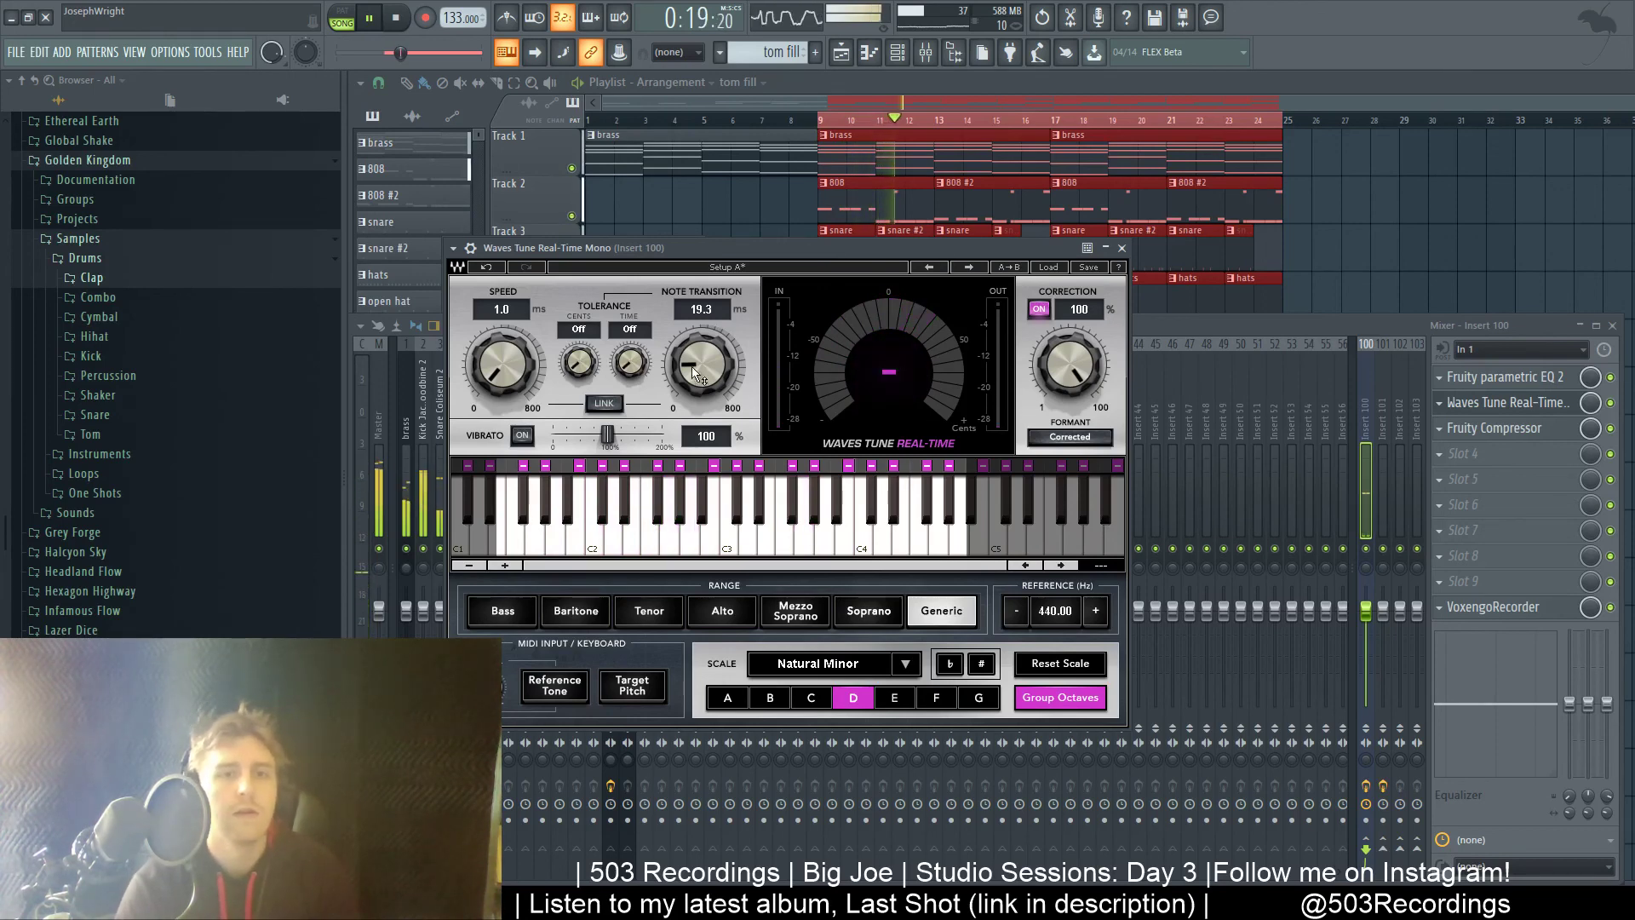
pyautogui.moveTo(526, 358); pyautogui.dragTo(526, 408)
pyautogui.moveTo(701, 362); pyautogui.dragTo(741, 304)
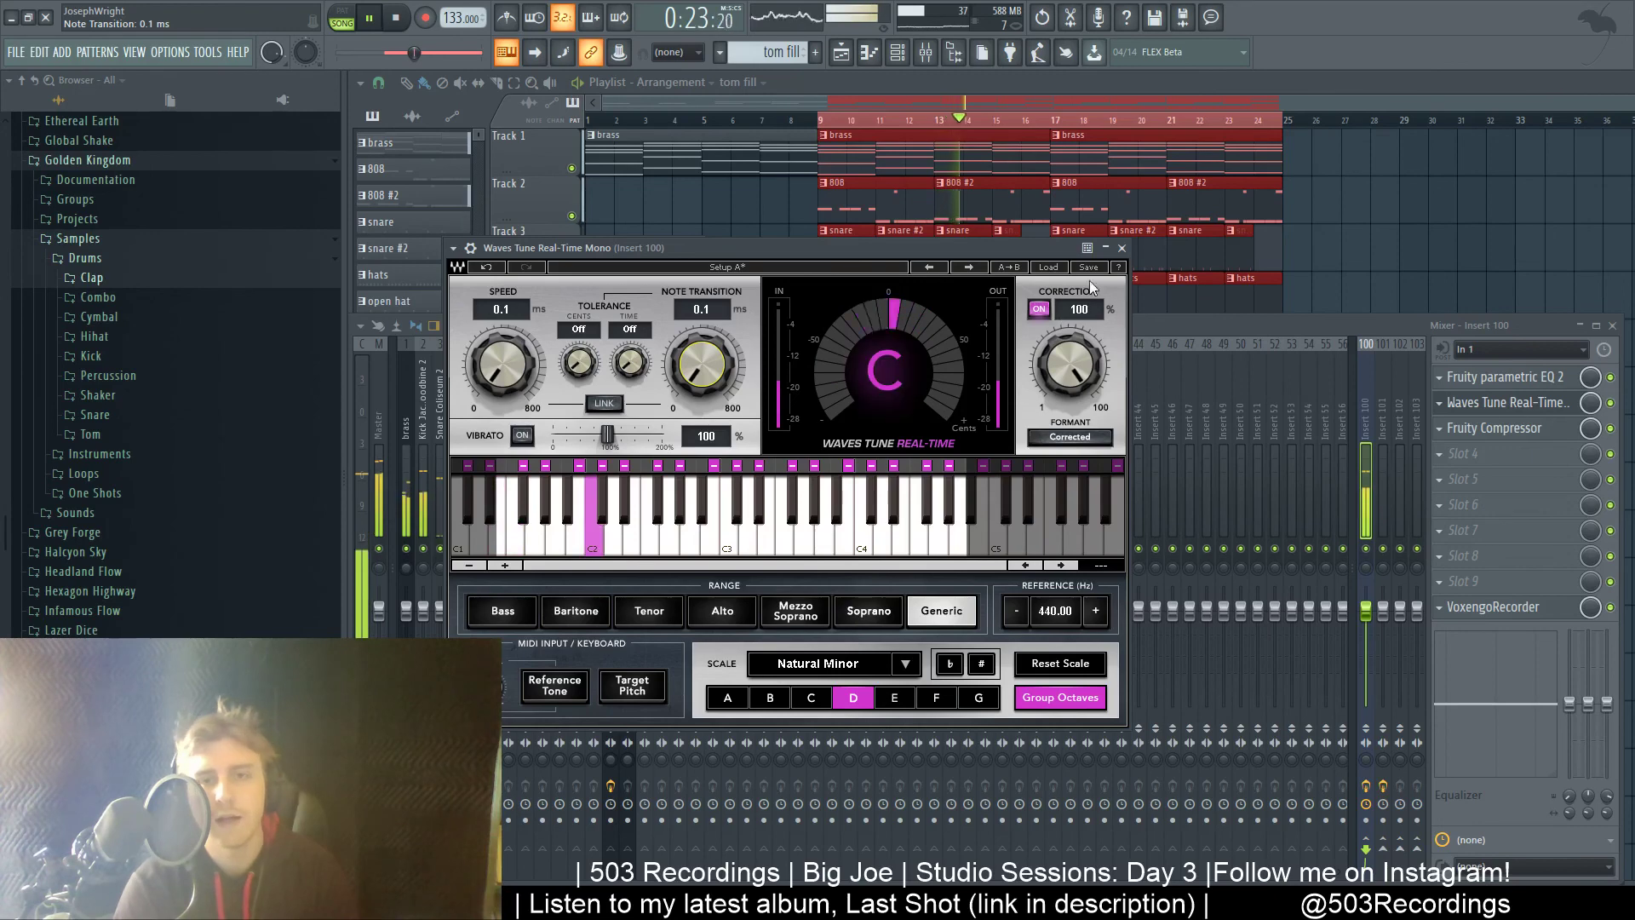
pyautogui.click(1122, 249)
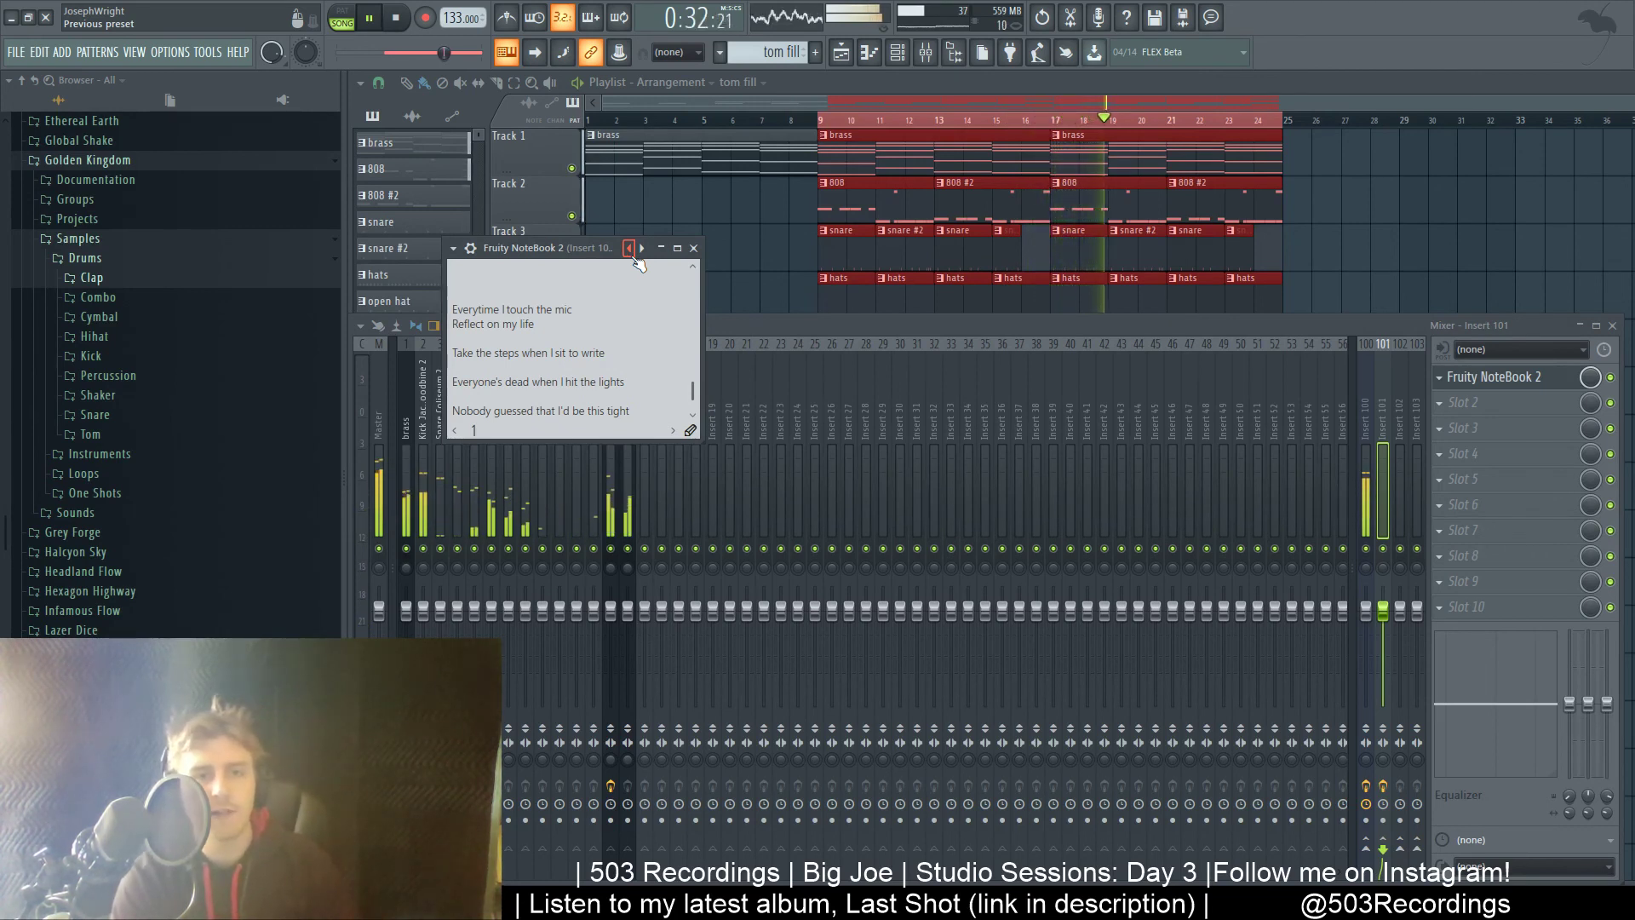
# - Restart the beat from the loop start and add the lyric line "Nobody left when it turns to night" after a blank line
pyautogui.press('space')
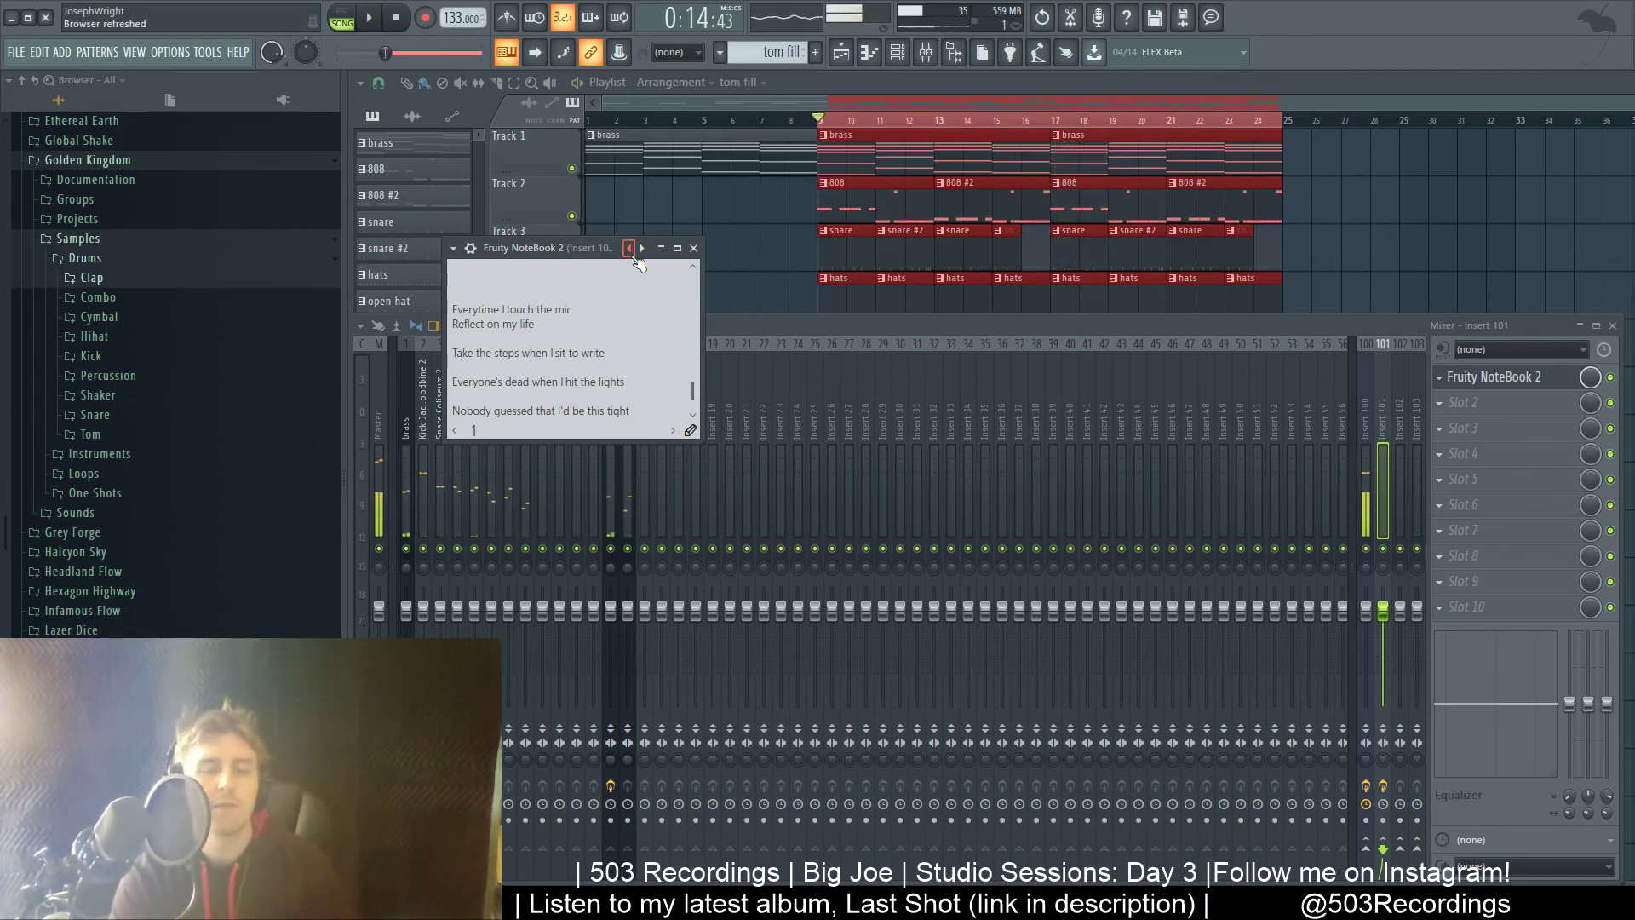
pyautogui.press('space')
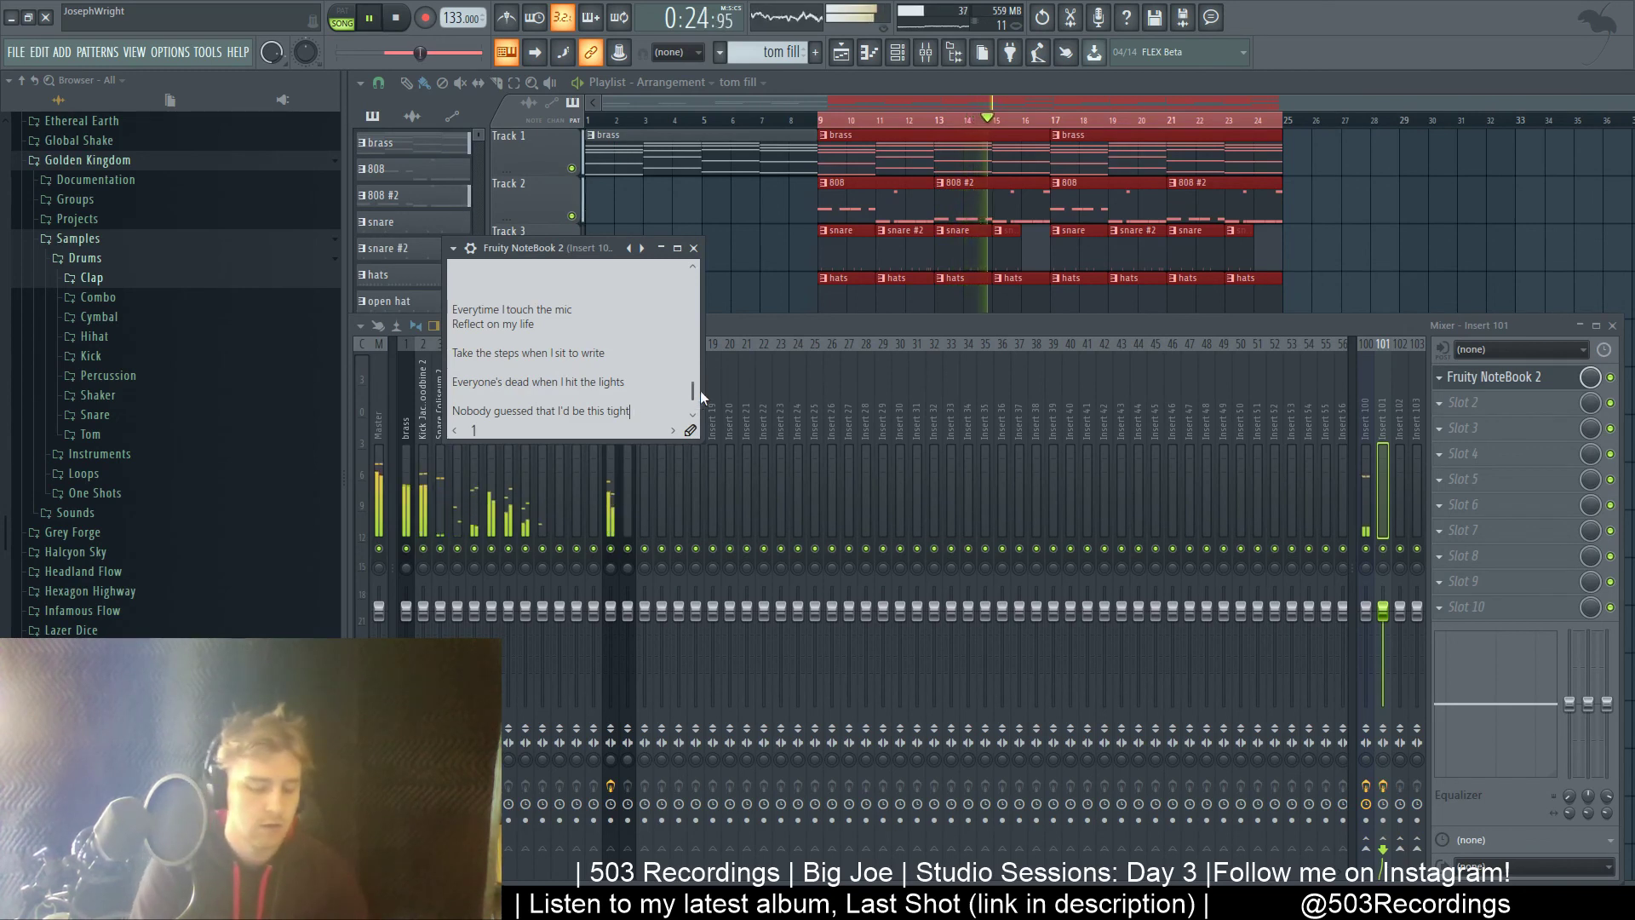
pyautogui.scroll(-1, 700, 390)
pyautogui.press('Return')
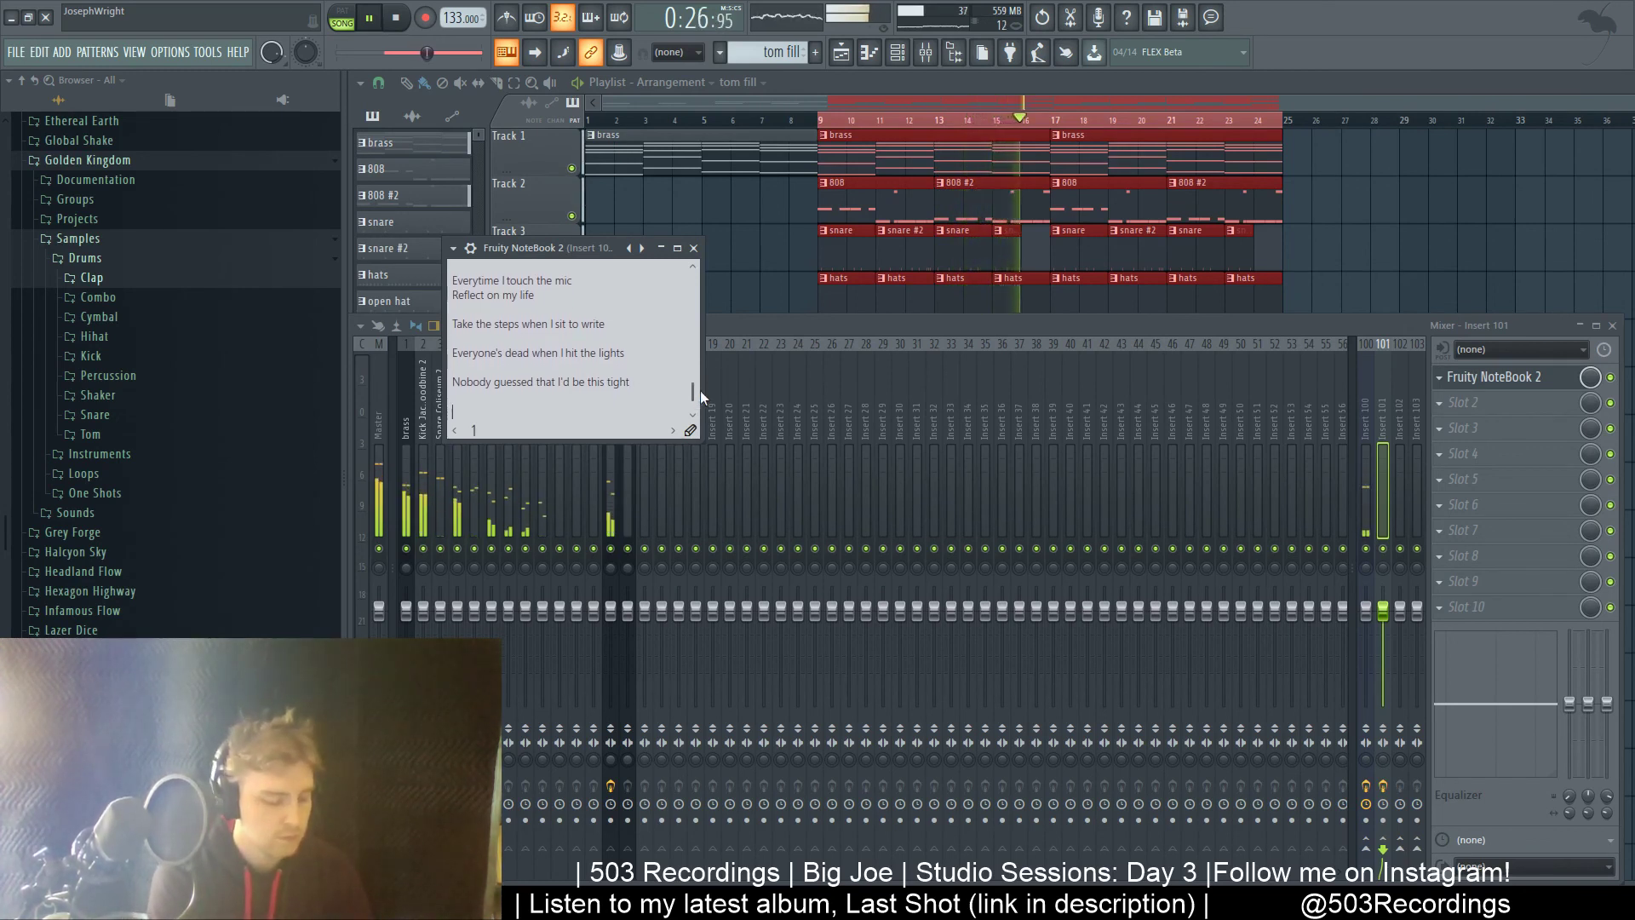
pyautogui.write('Nobody left when')
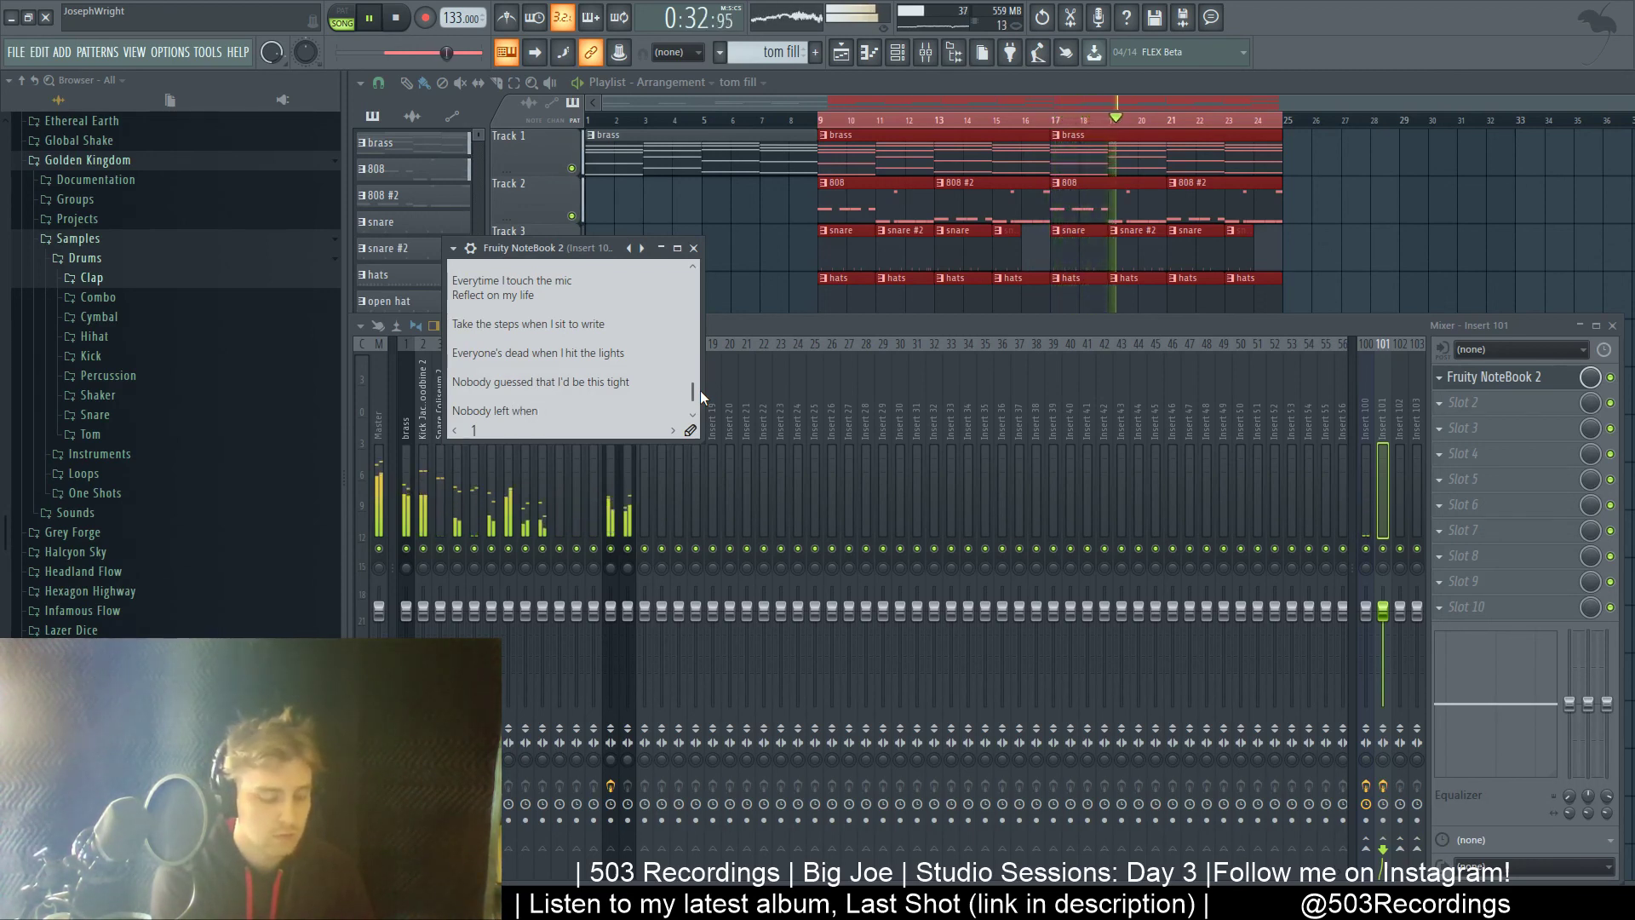
pyautogui.write(' it turns')
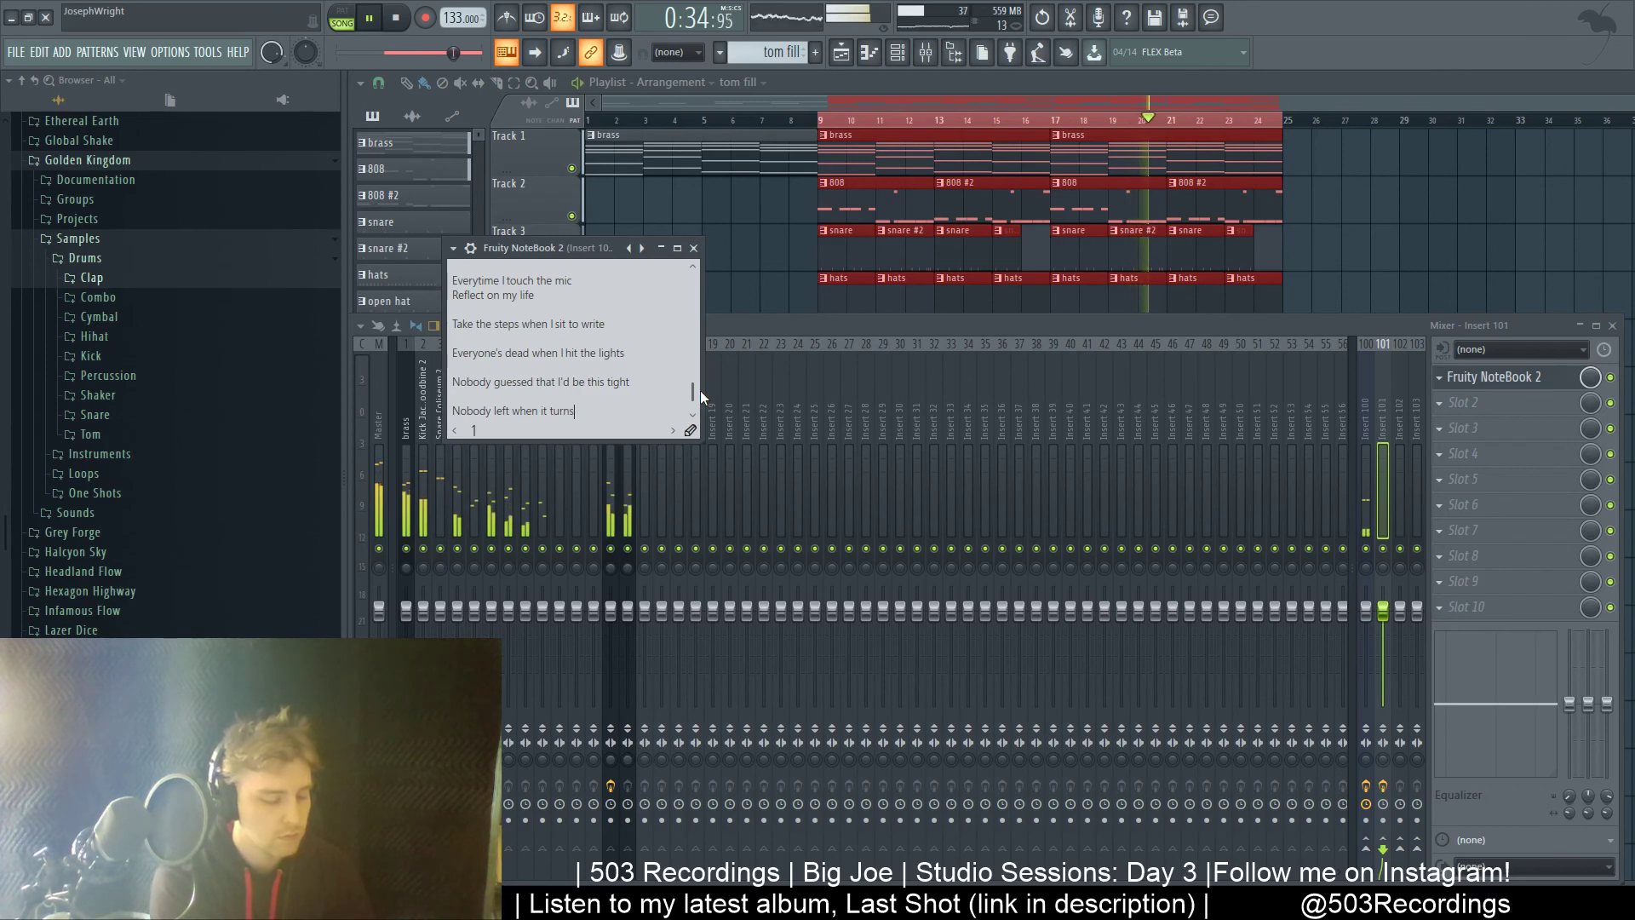
pyautogui.write(' to night')
pyautogui.press('Return')
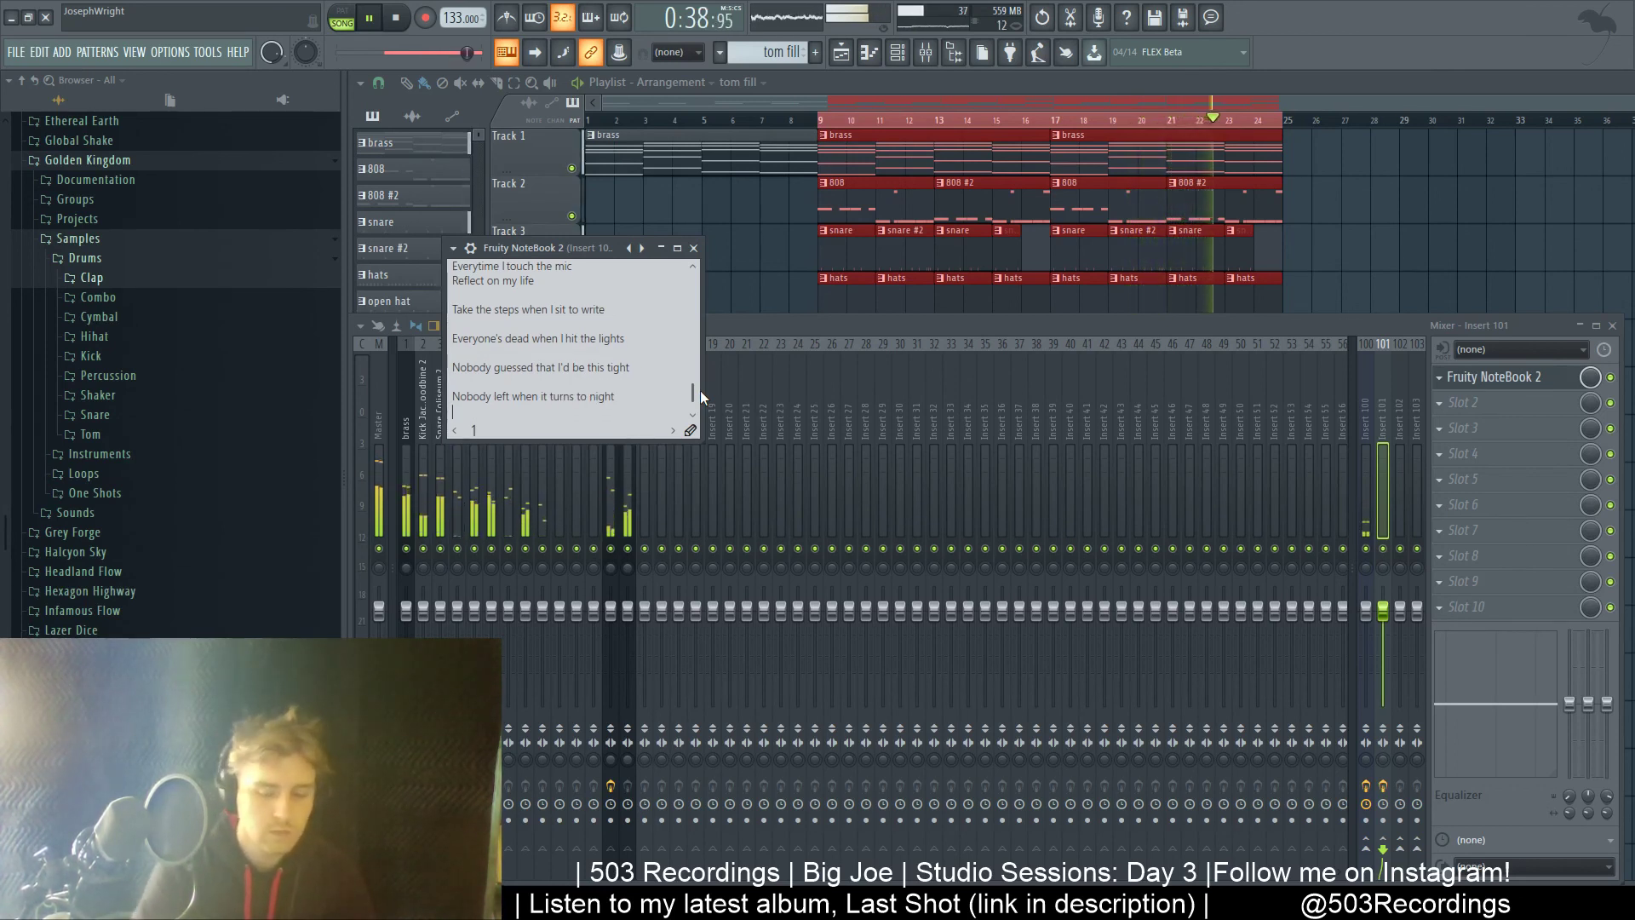
# - Stop playback and bypass the Waves Tune Real-Time effect on the Insert 100 vocal track
pyautogui.click(398, 20)
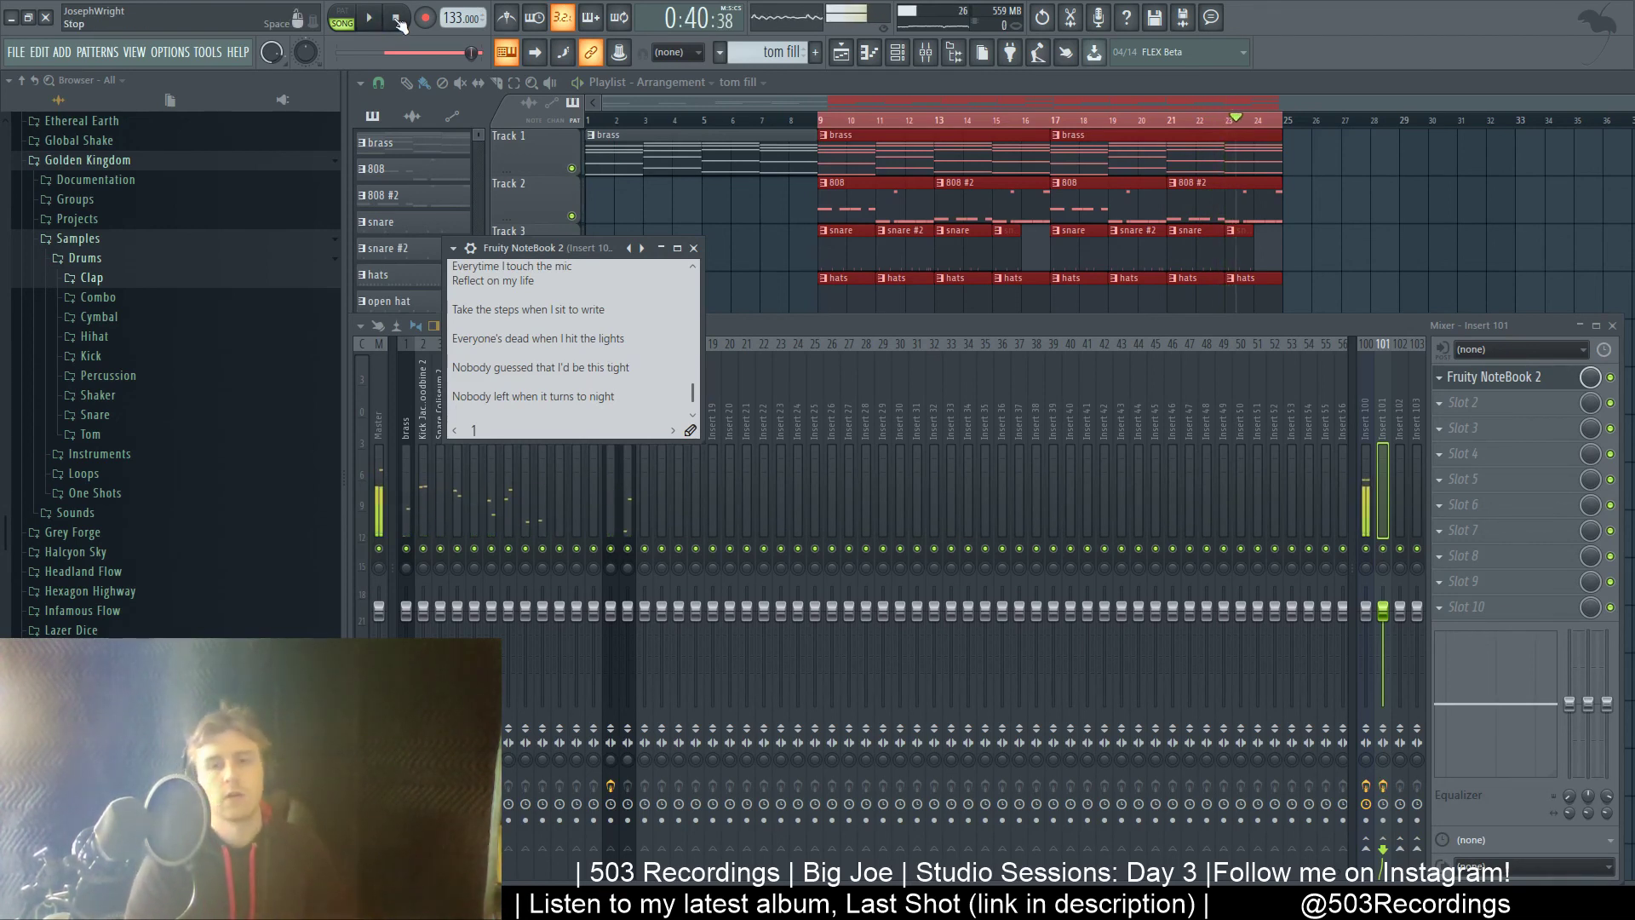
pyautogui.click(1373, 473)
pyautogui.click(1610, 402)
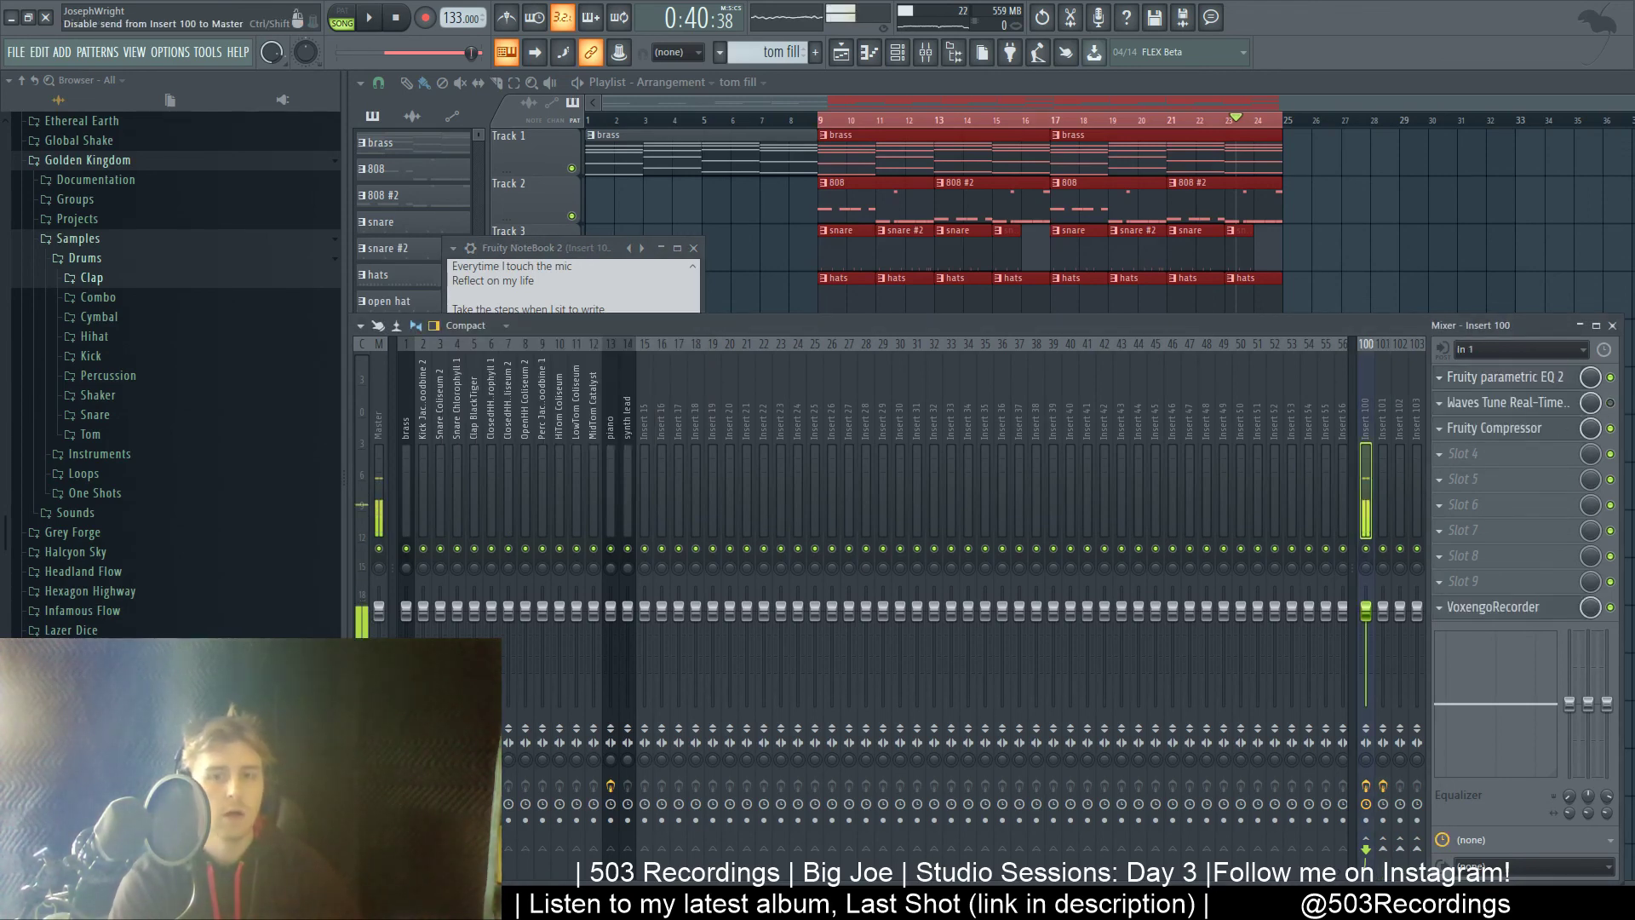
# - Return to the beginning of the "Who's Next" lyrics in the notebook, then close the notebook window
pyautogui.click(570, 252)
pyautogui.scroll(10, 595, 347)
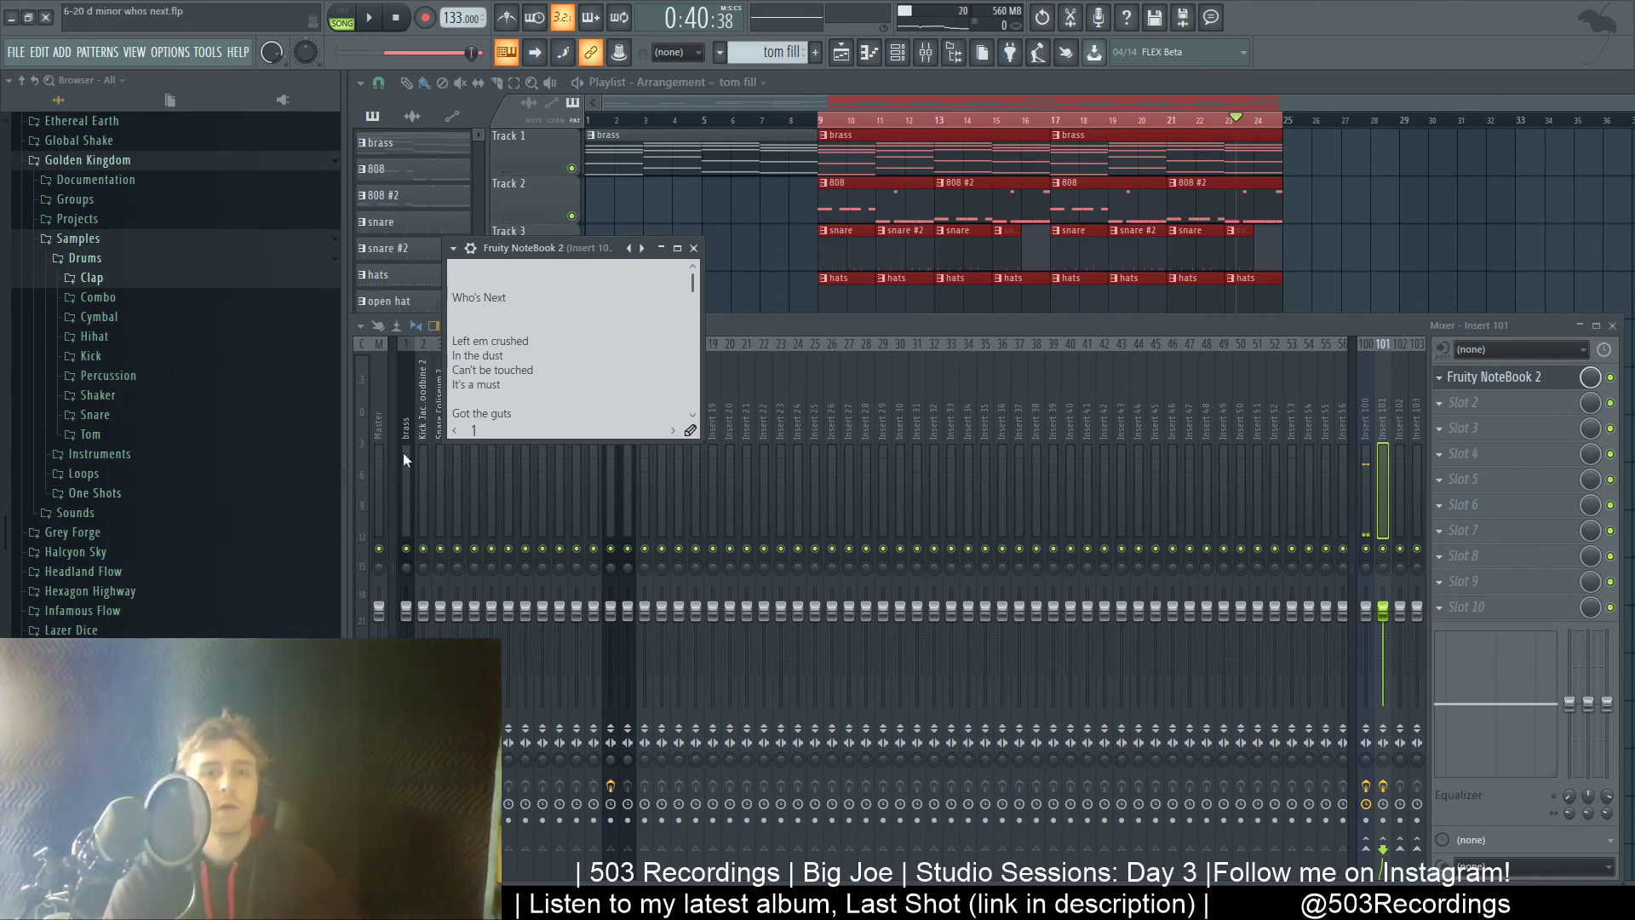
pyautogui.click(693, 248)
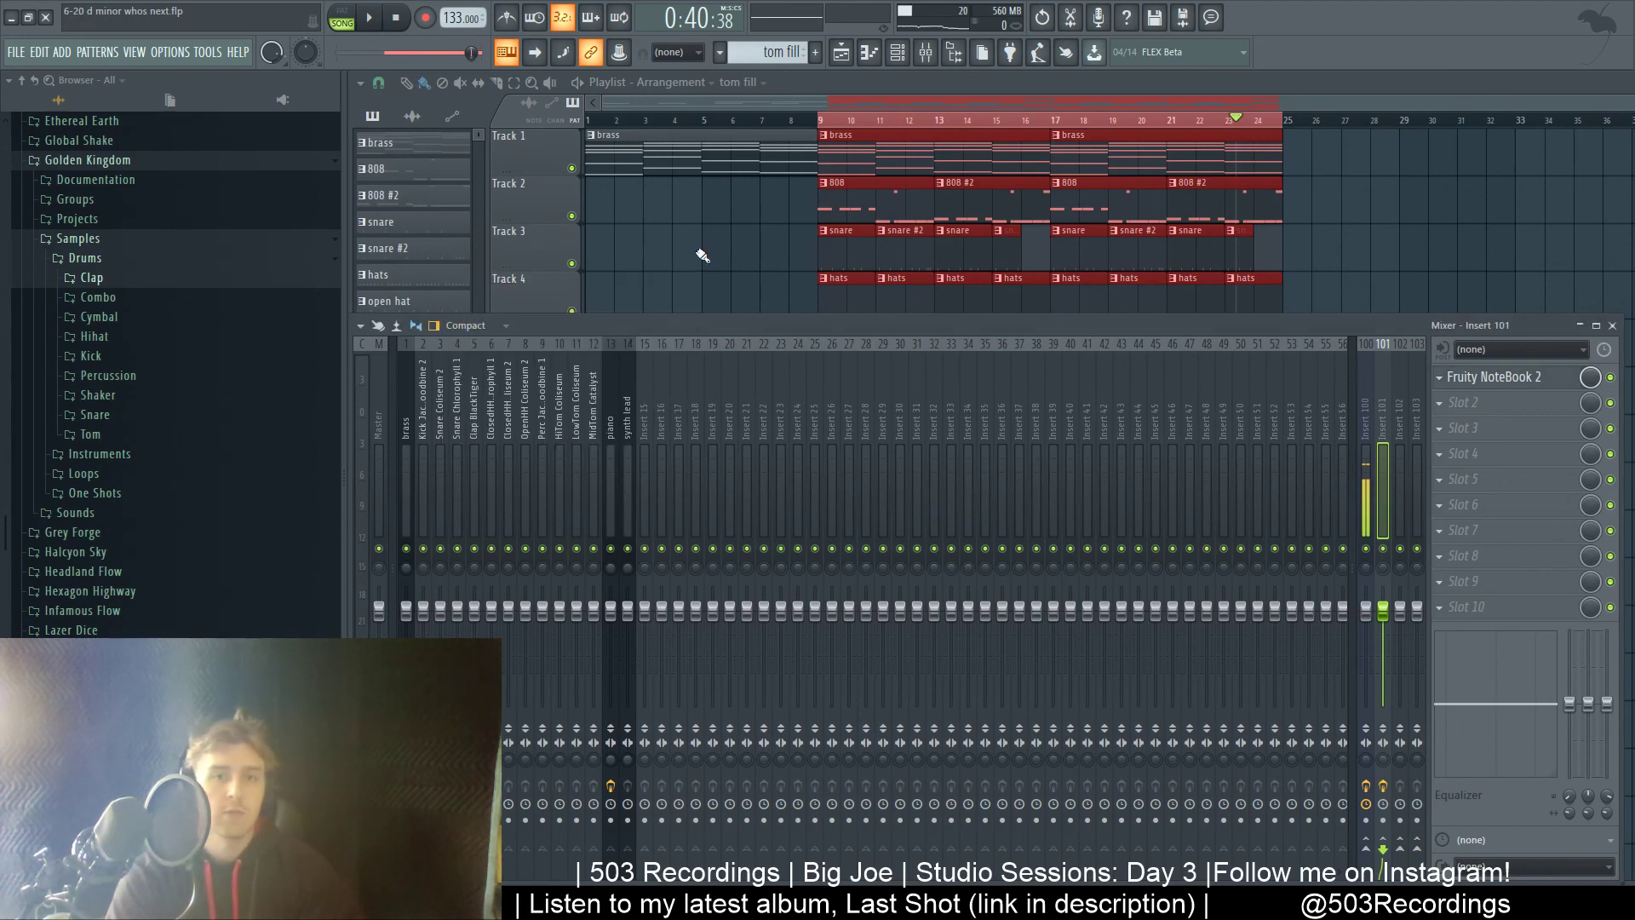
# - Maximize the Playlist so that all arrangement tracks are in view
pyautogui.doubleClick(973, 78)
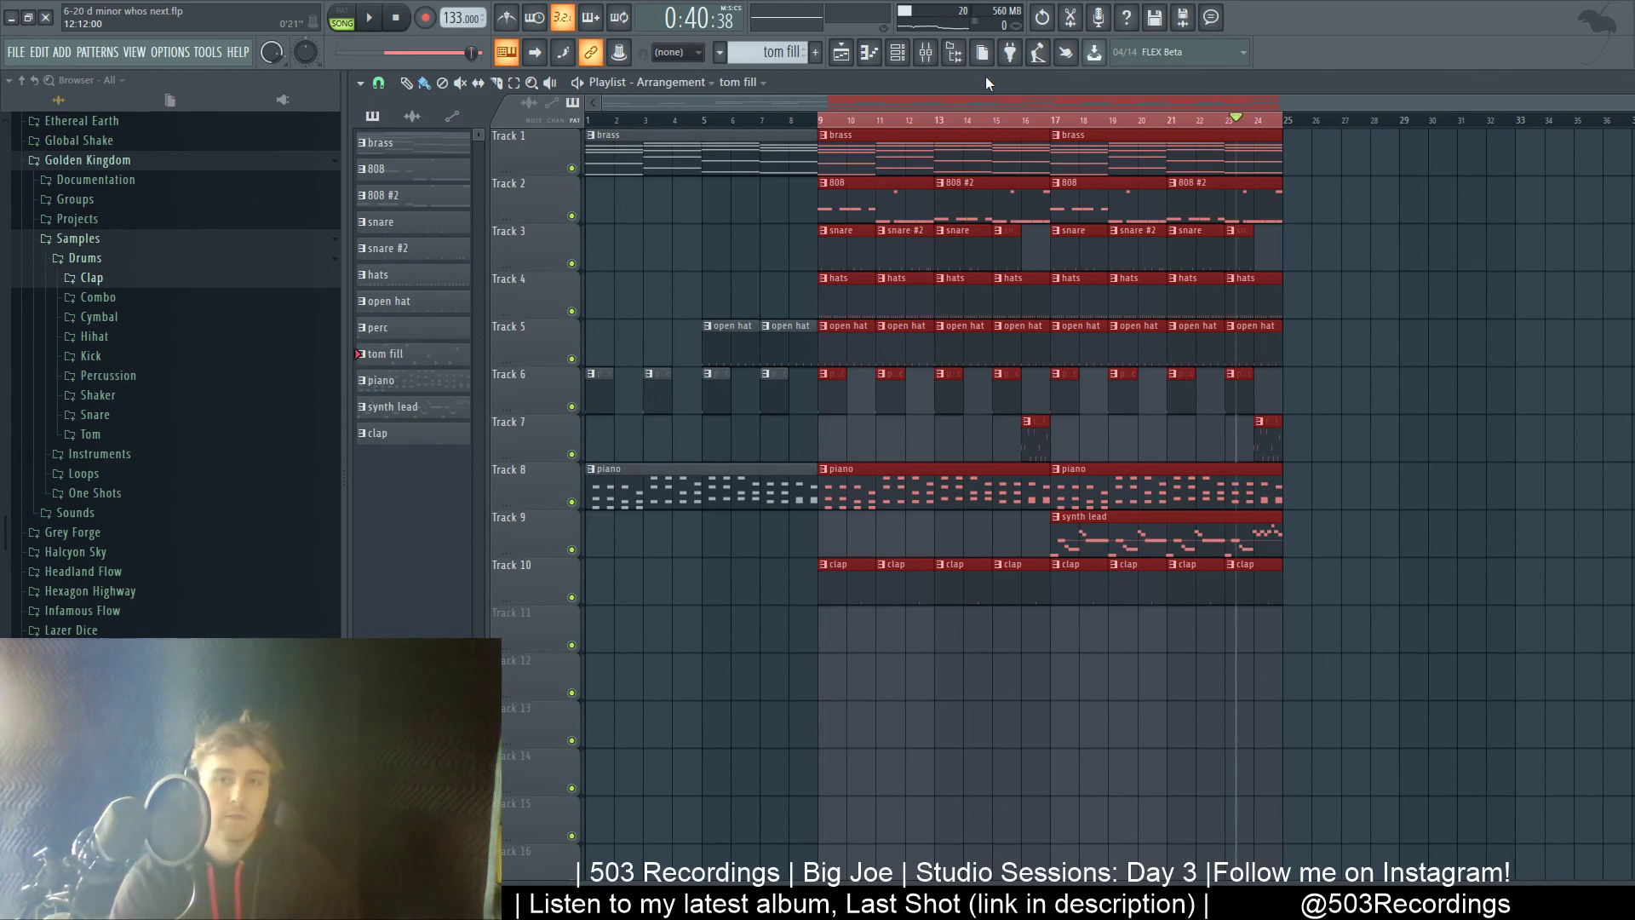
pyautogui.doubleClick(984, 75)
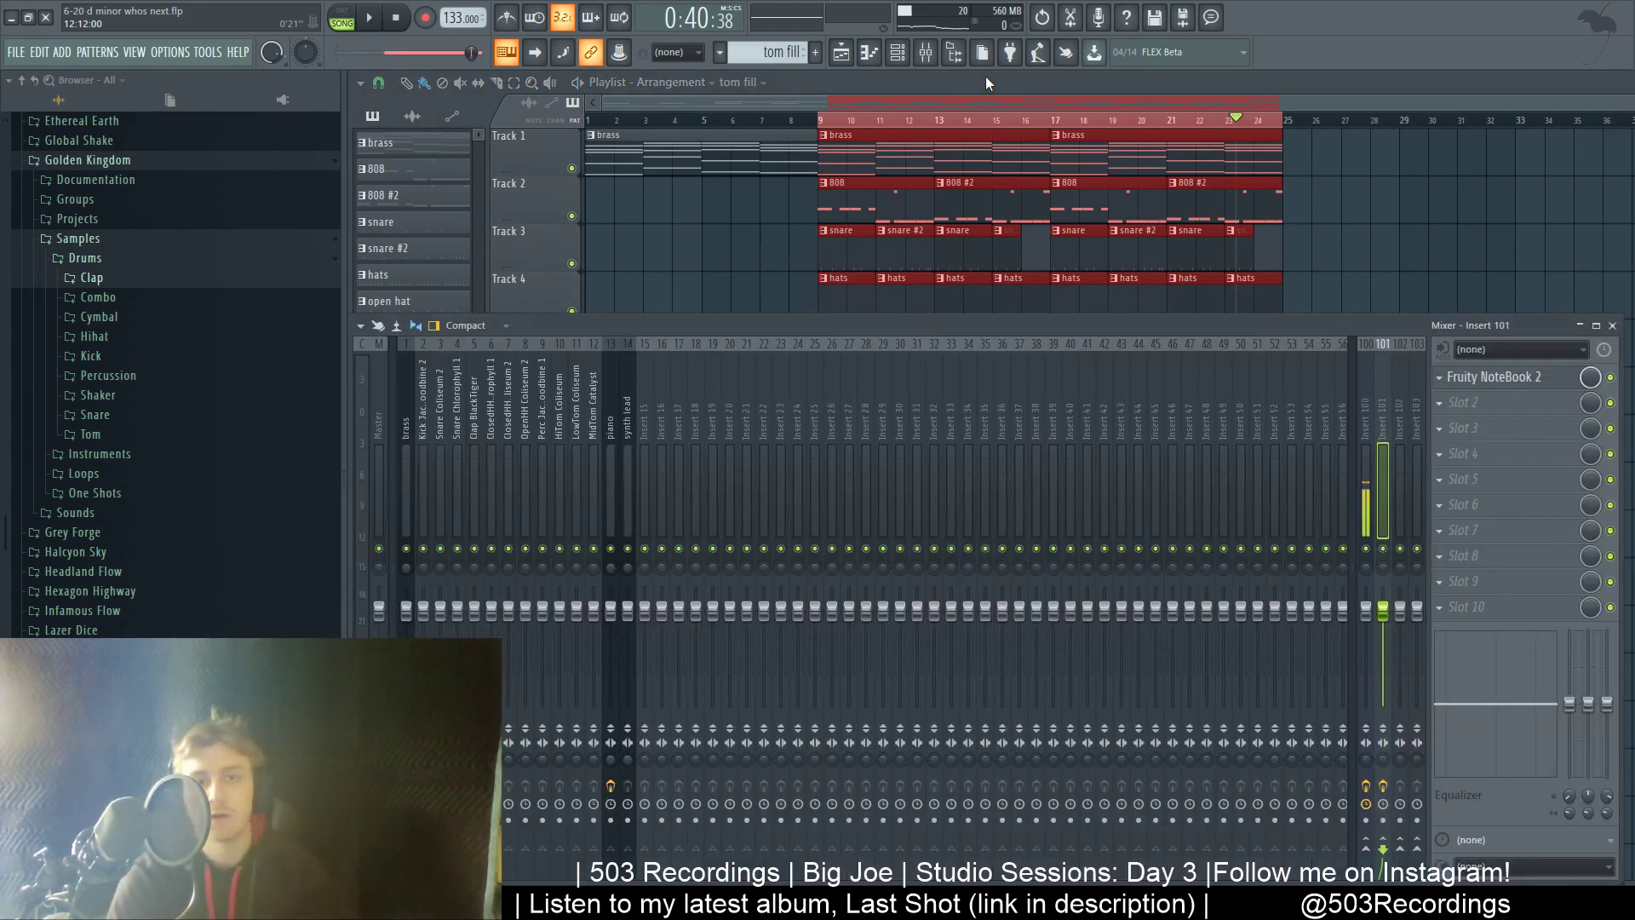
pyautogui.doubleClick(964, 85)
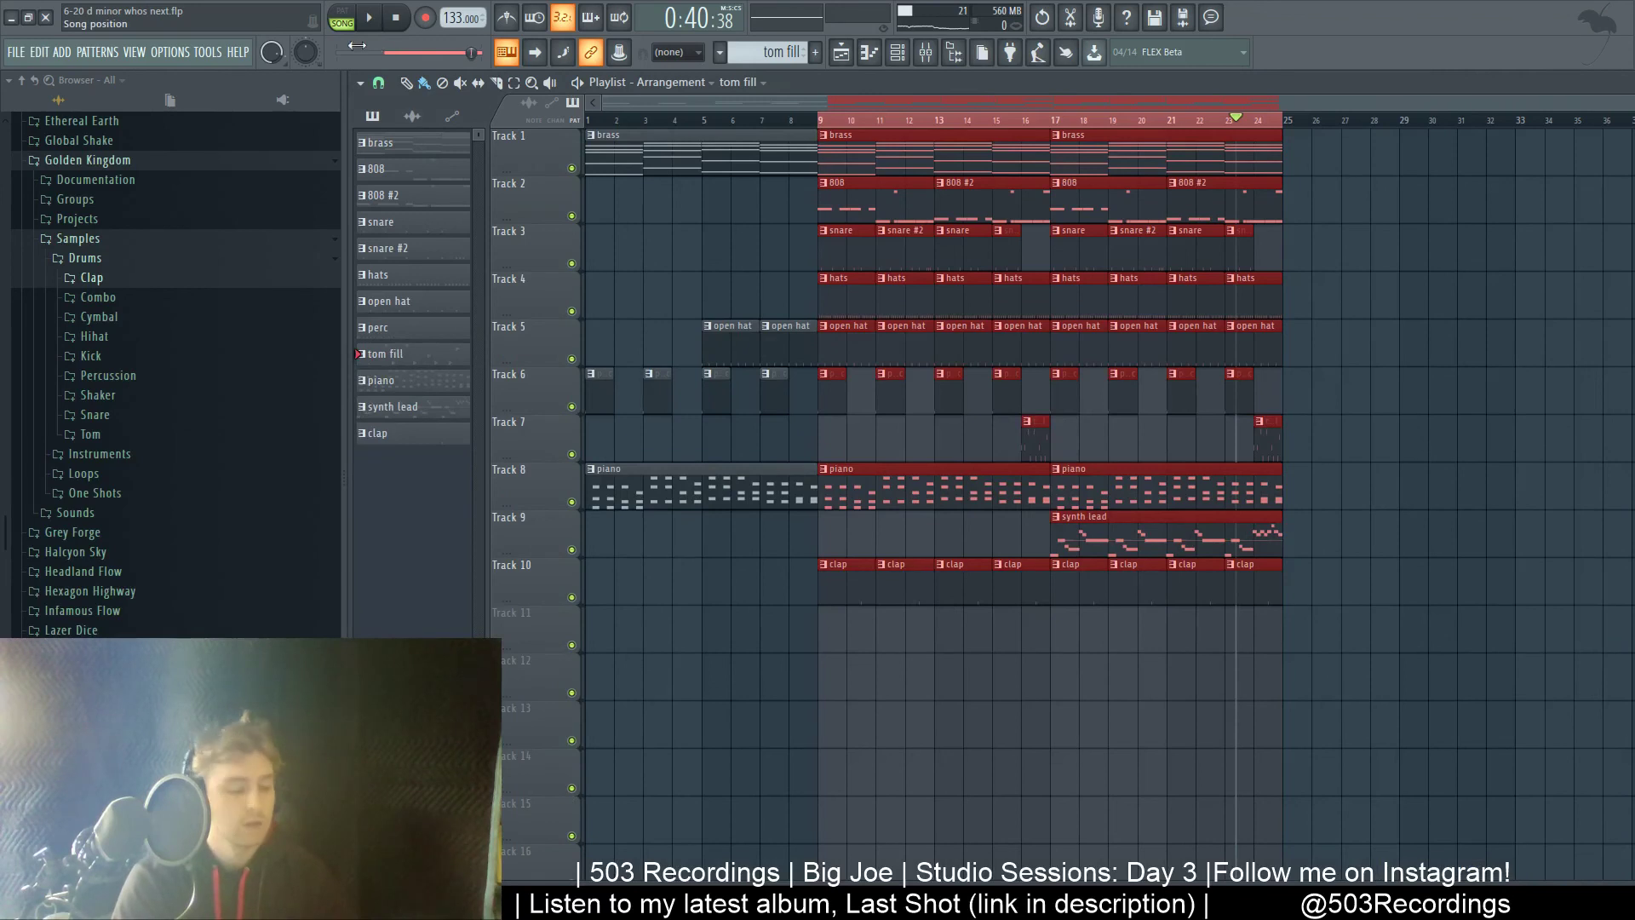